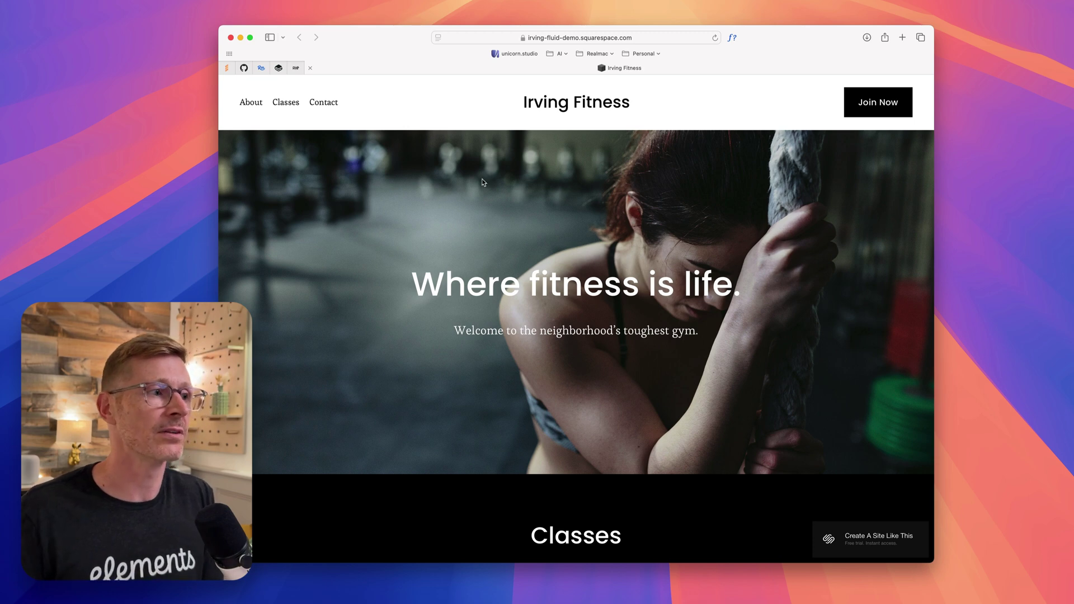
Step: Examine the Irving Fitness demo page from the header and hero banner through the classes and quote sections to the footer
scroll(495, 129, "down", 1)
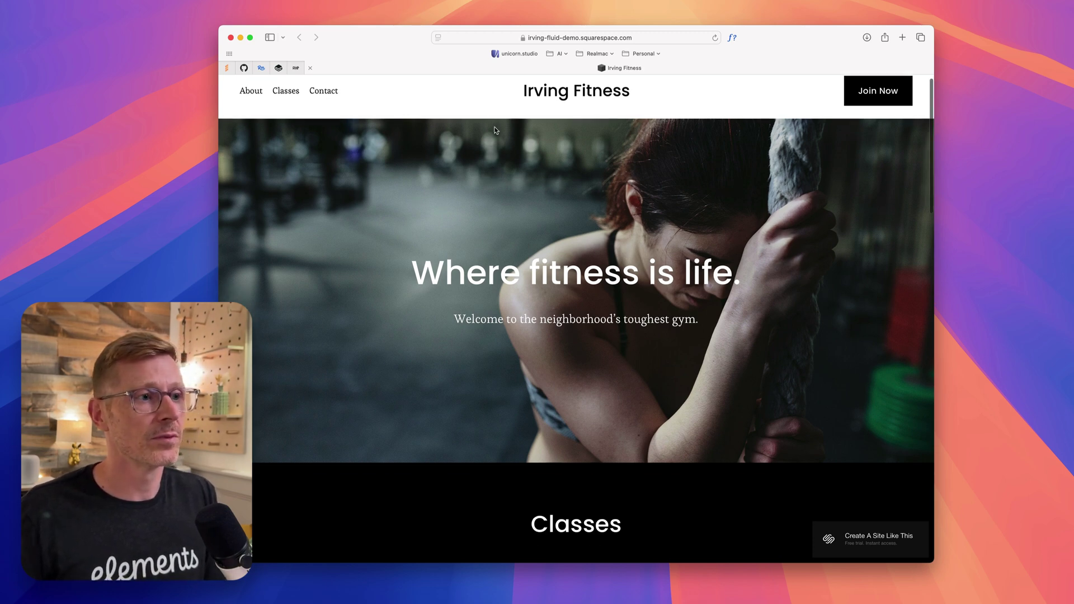
scroll(607, 235, "down", 5)
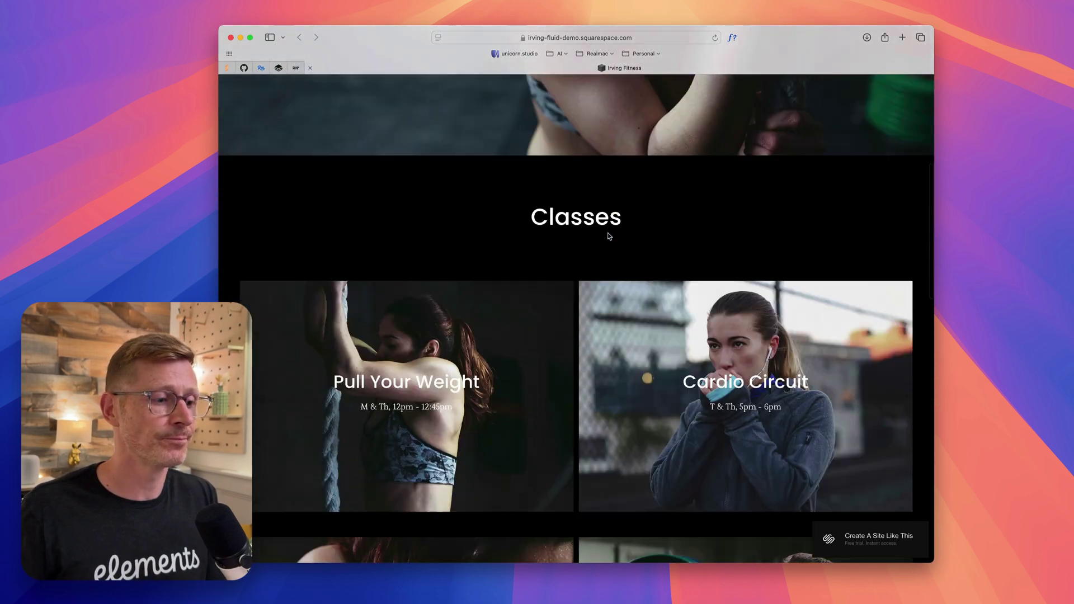
scroll(601, 348, "up", 3)
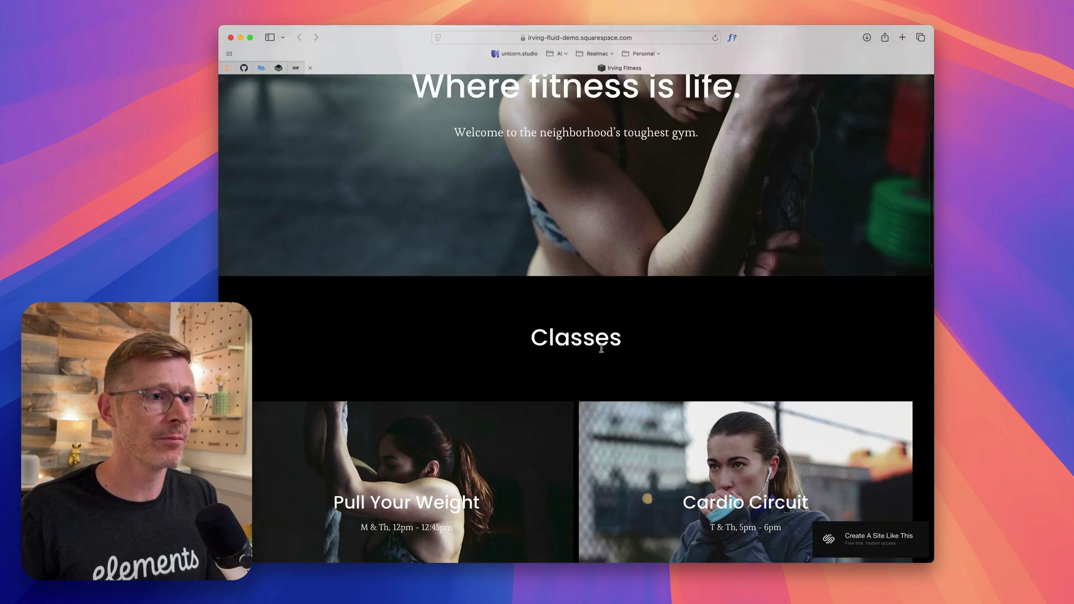
scroll(602, 349, "up", 3)
scroll(614, 343, "down", 2)
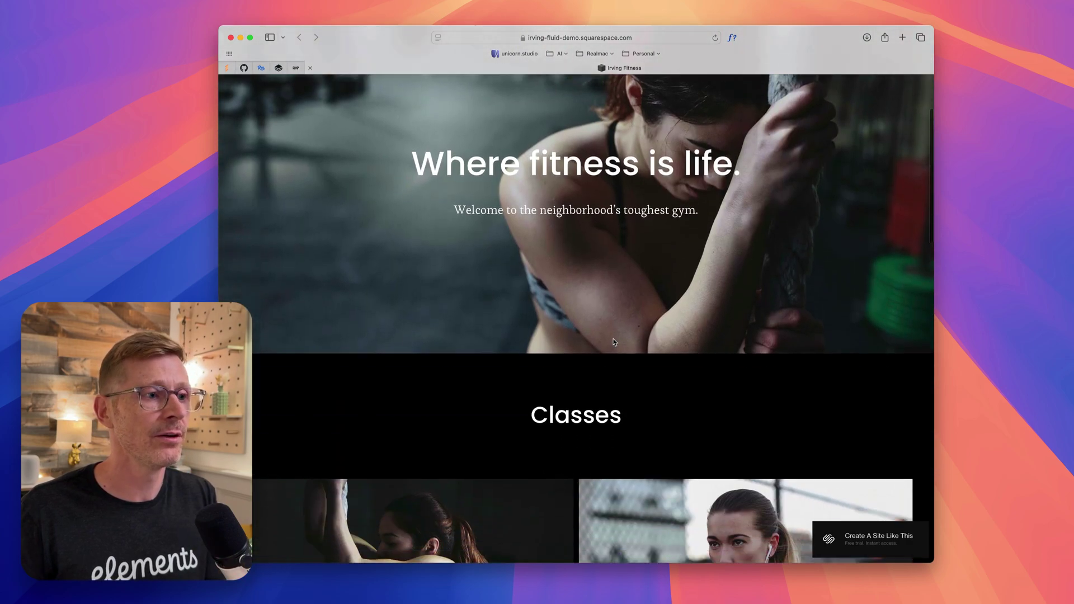
scroll(591, 186, "down", 4)
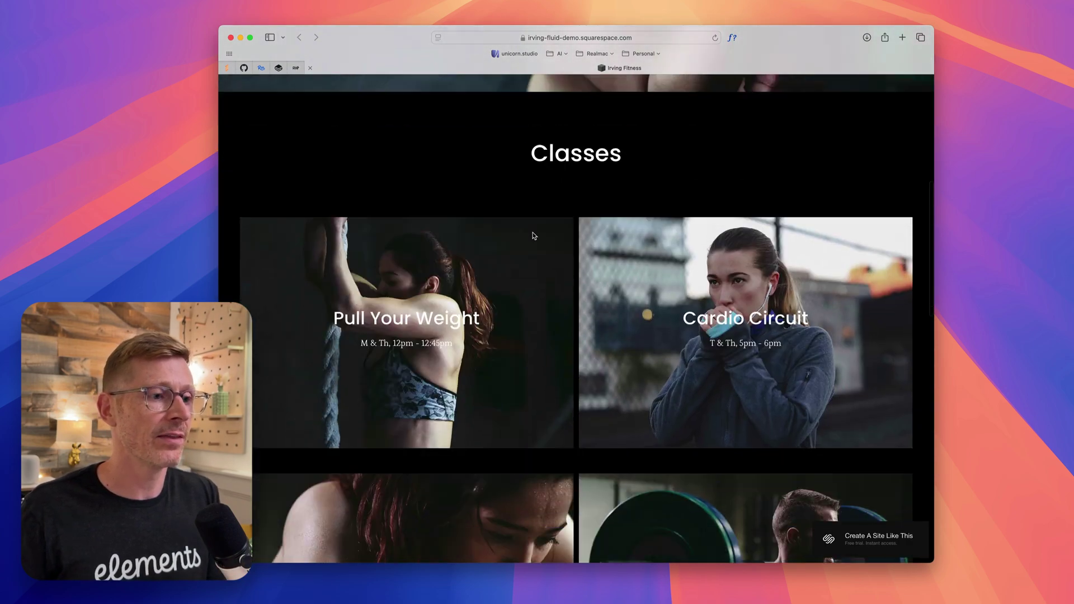
scroll(536, 239, "down", 2)
scroll(568, 453, "down", 2)
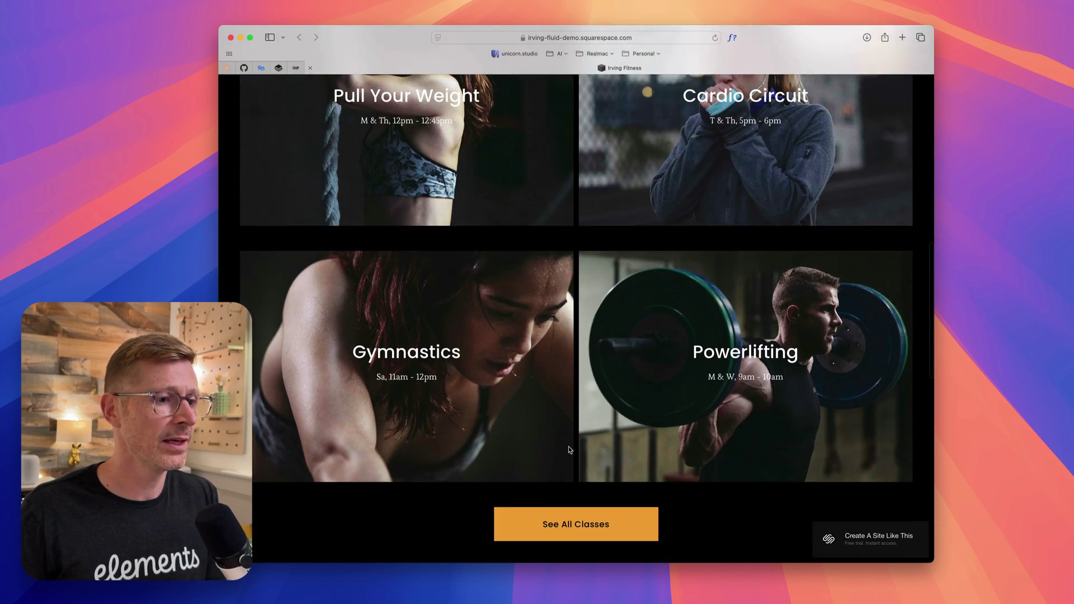
scroll(569, 450, "down", 6)
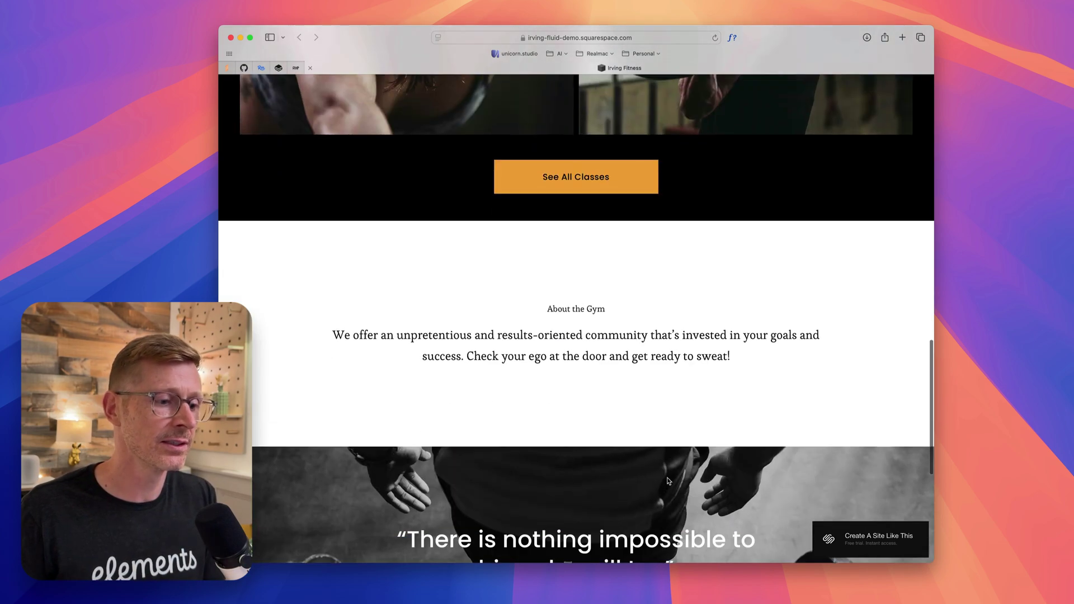
scroll(585, 379, "down", 4)
scroll(536, 359, "down", 2)
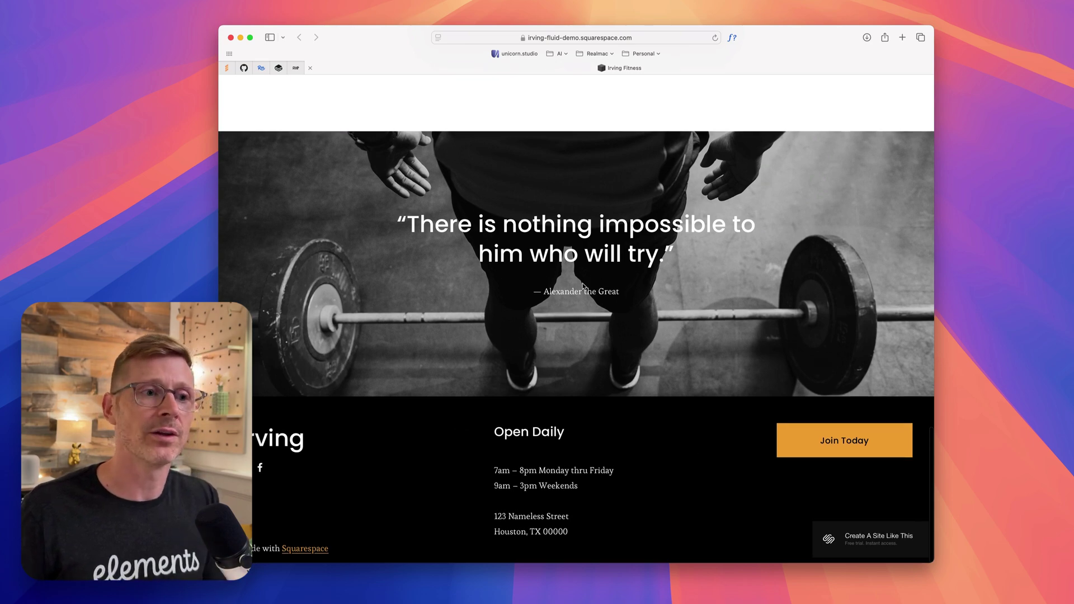
key("Home")
key("End")
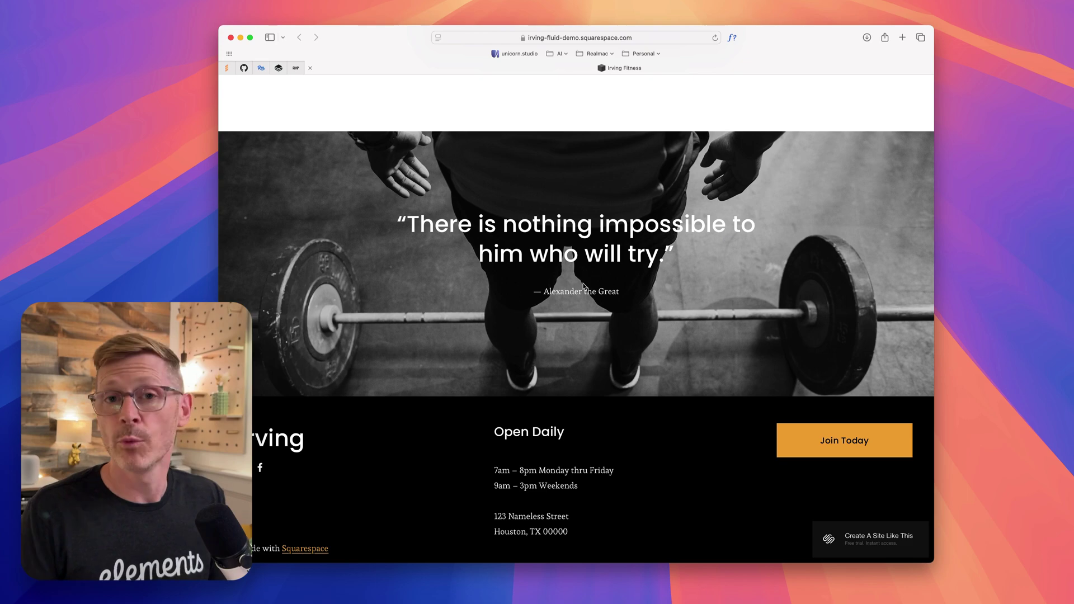
key("Home")
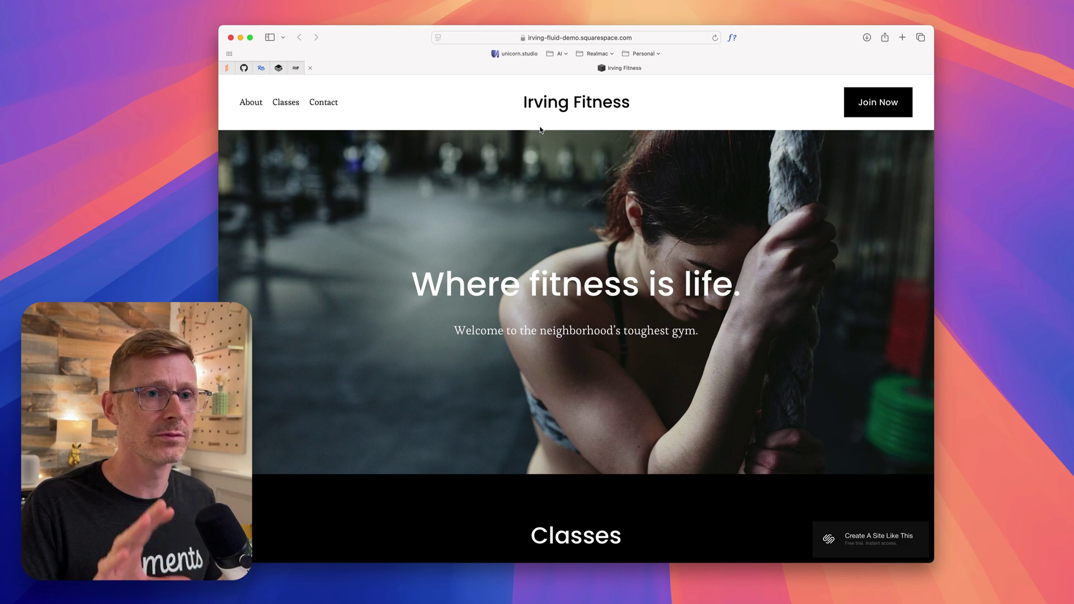
Step: Resize the browser window to leave space beside it, switch to Elements and create a new project
left_click_drag(940, 29, 716, 30)
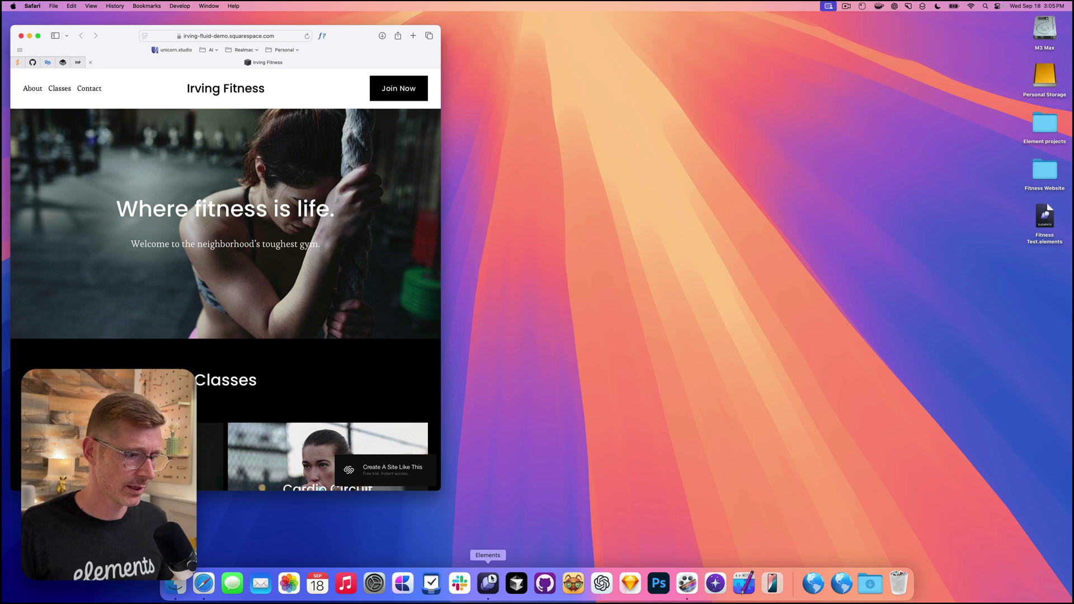
left_click_drag(441, 490, 558, 521)
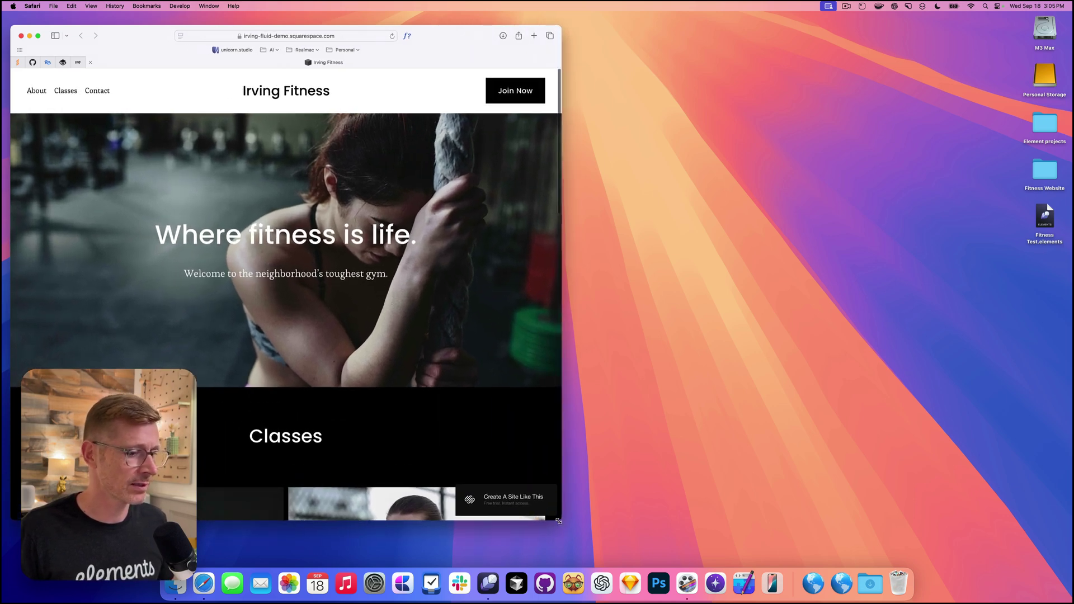
left_click(488, 583, "alt")
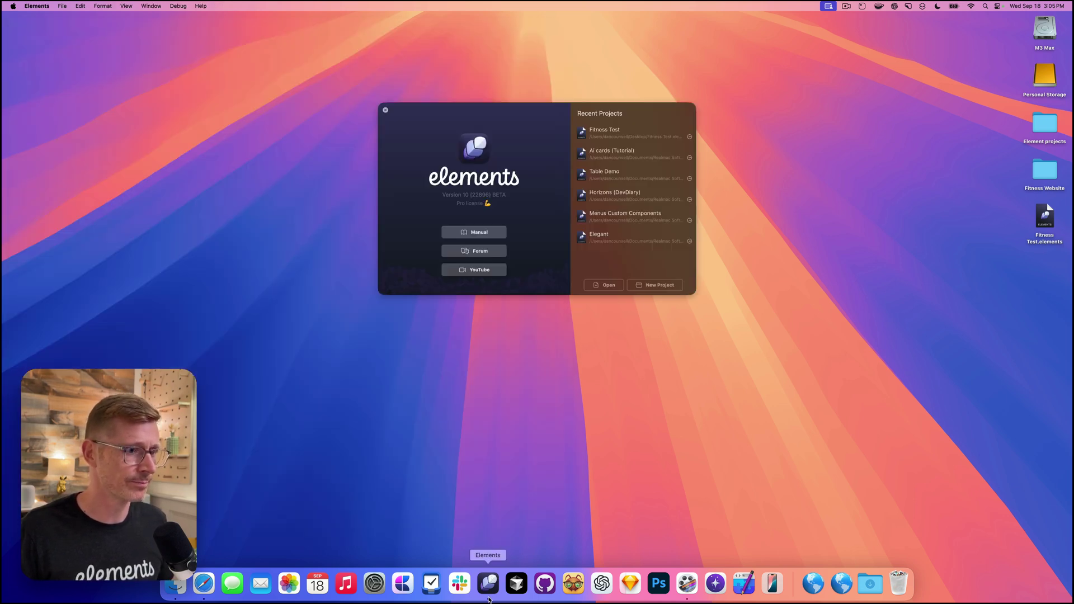
left_click(660, 280)
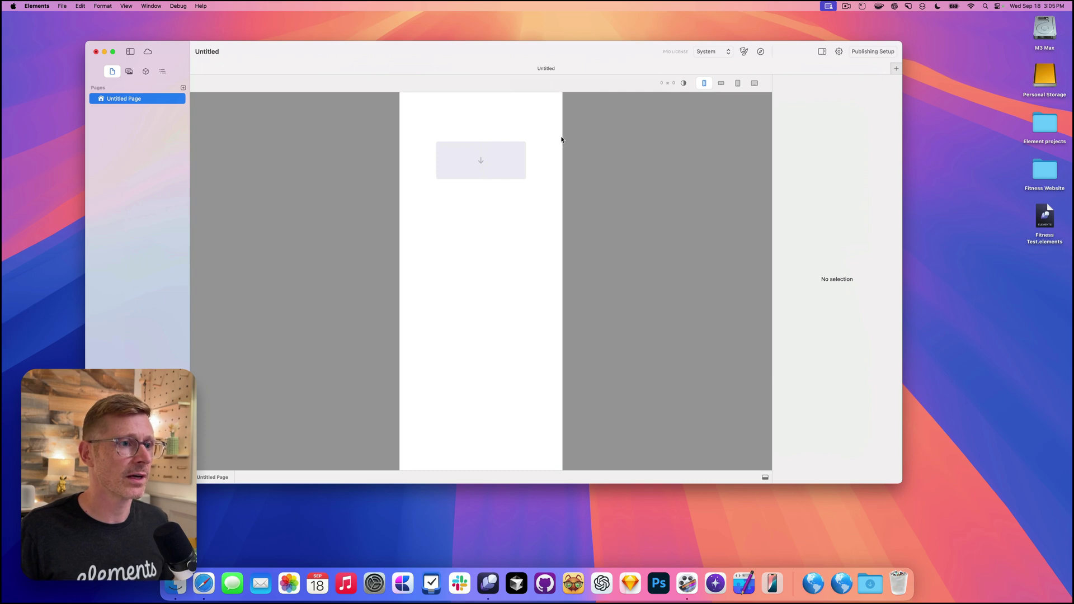
Step: Widen the page preview to desktop width, and move and narrow the project window so it clears the screen's edge
left_click_drag(563, 137, 767, 137)
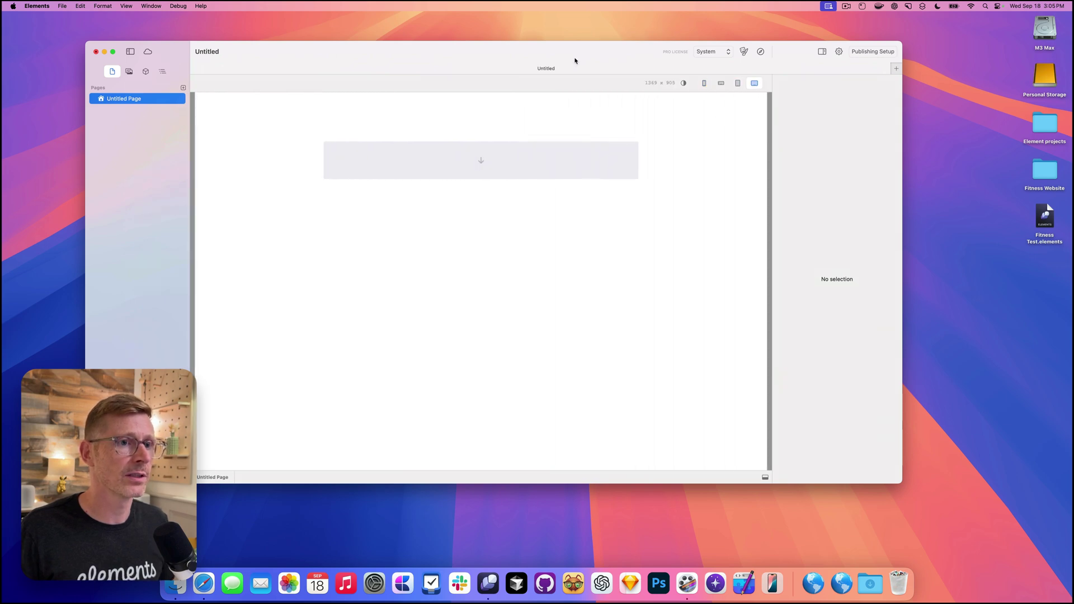
left_click_drag(575, 60, 674, 79)
left_click_drag(183, 59, 300, 65)
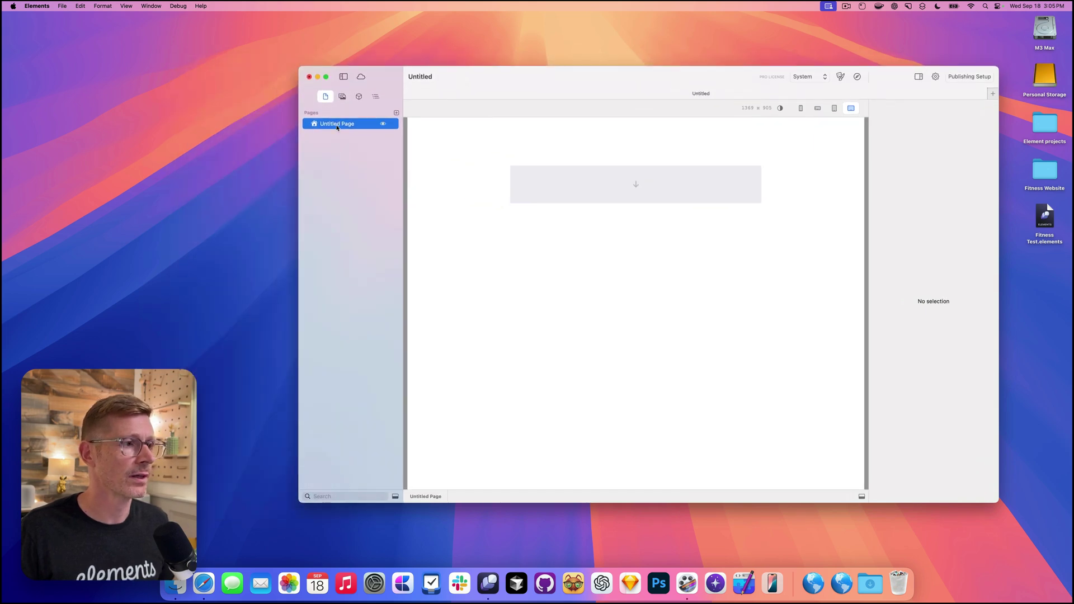
Step: Rename the untitled page as Home
double_click(336, 126)
type("Home")
key("Return")
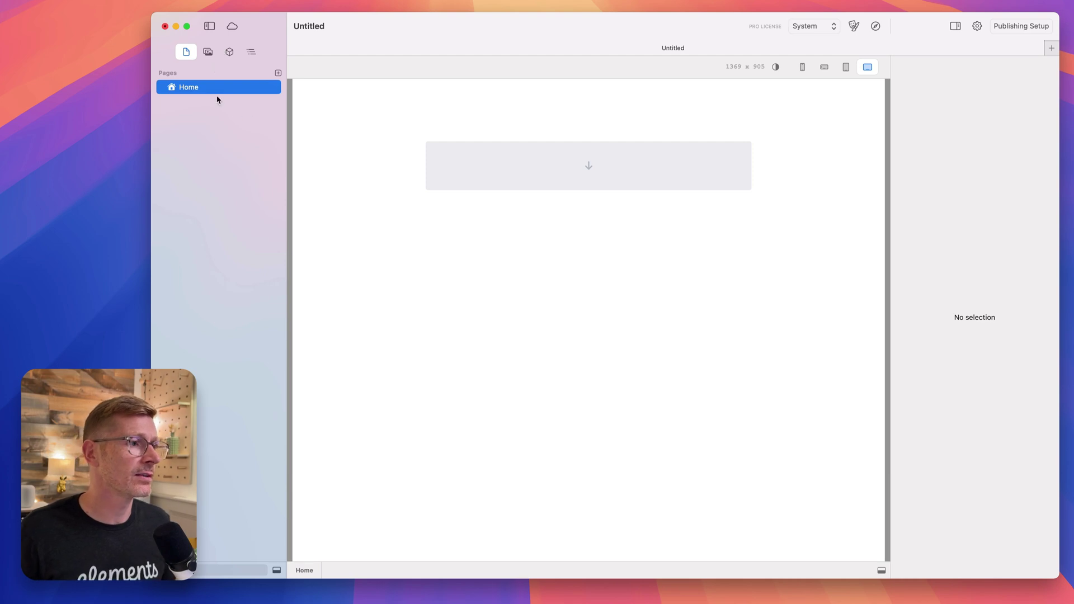
Step: Add a Container component to the empty drop area of the Home page
left_click(229, 53)
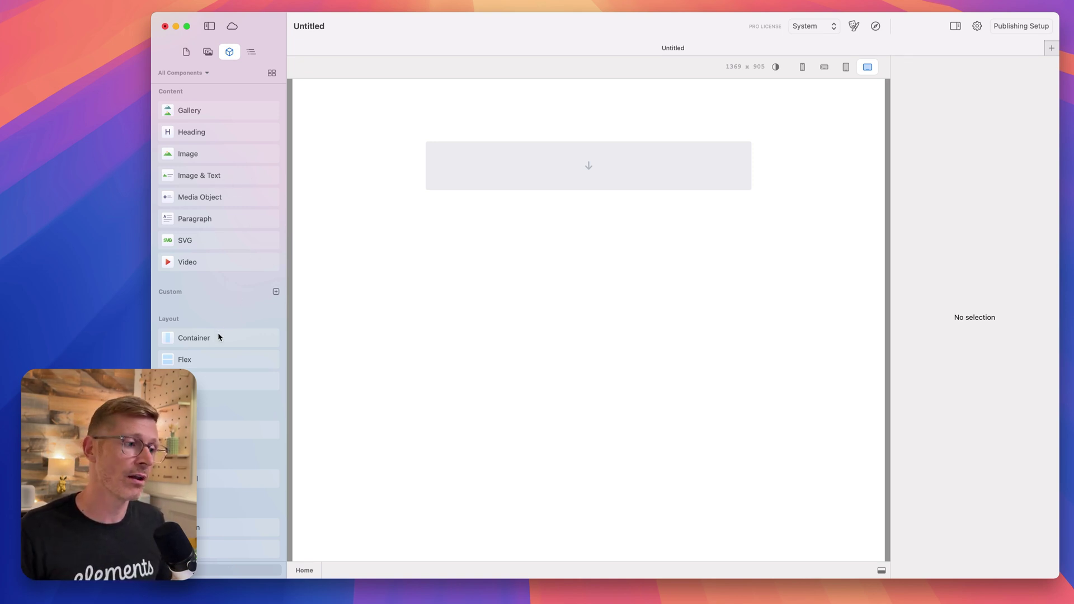
mouse_move(204, 338)
left_mouse_down()
mouse_move(236, 339)
mouse_move(224, 339)
left_mouse_up()
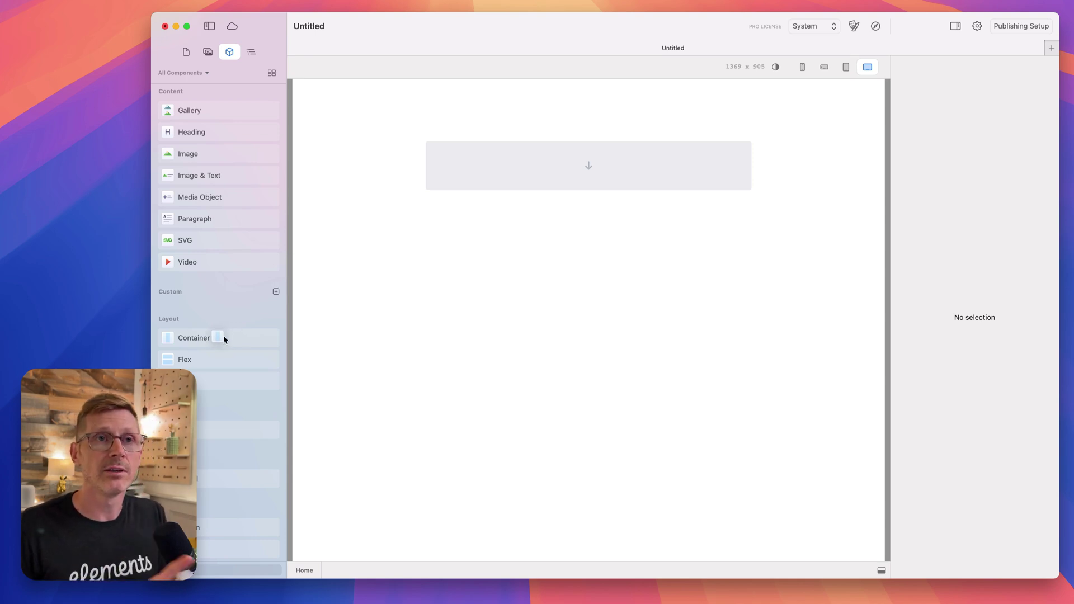
left_click_drag(224, 339, 568, 172)
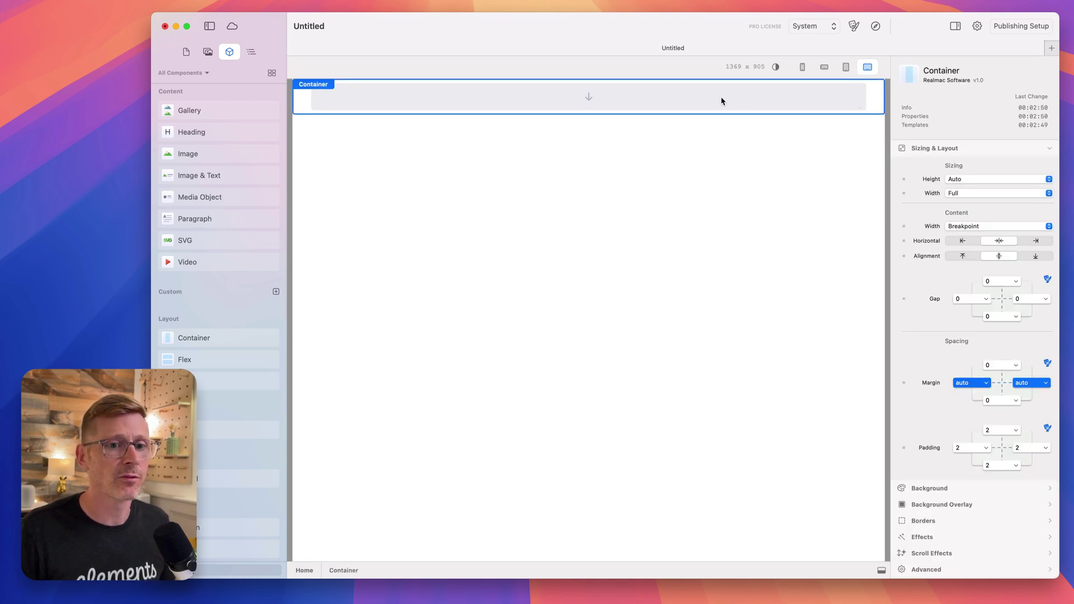
Step: Change the container's height mode to Custom and check it against the hero banner on the Irving Fitness reference site
left_click(980, 180)
left_click(982, 211)
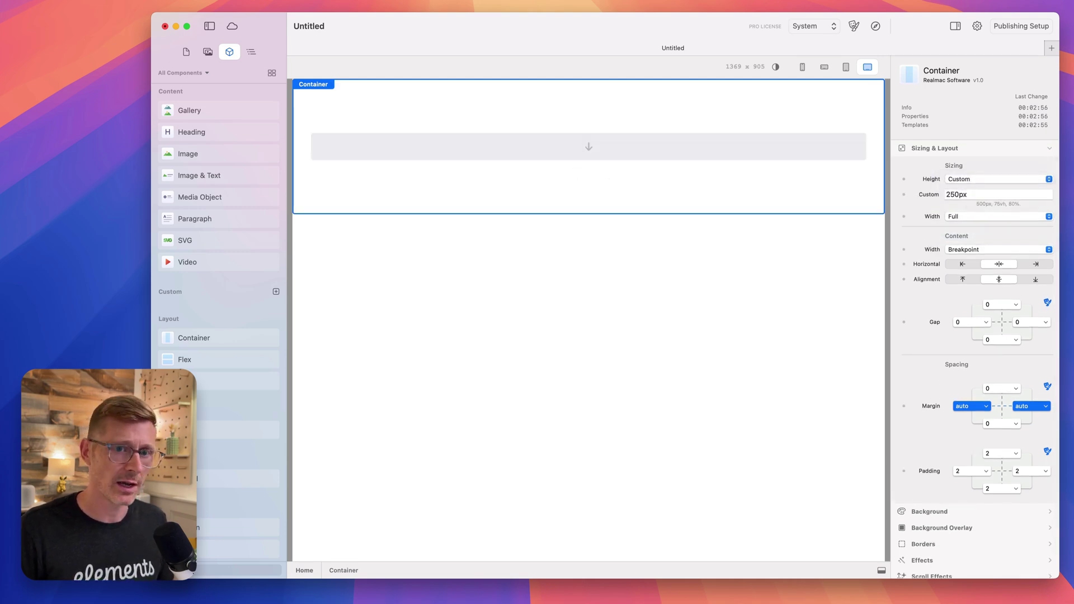
key("super+Tab")
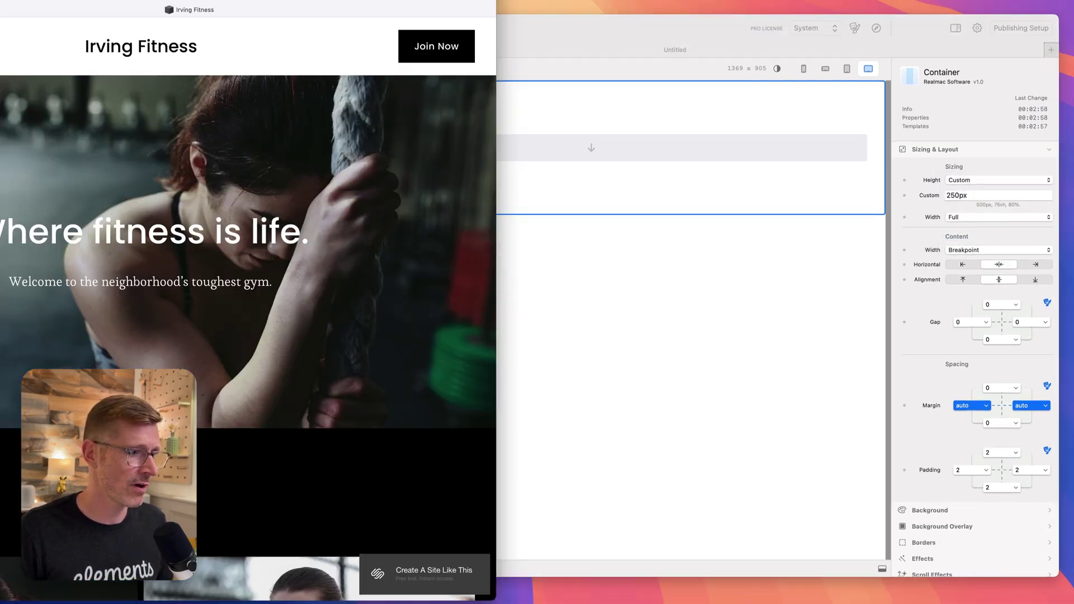
left_click(610, 64)
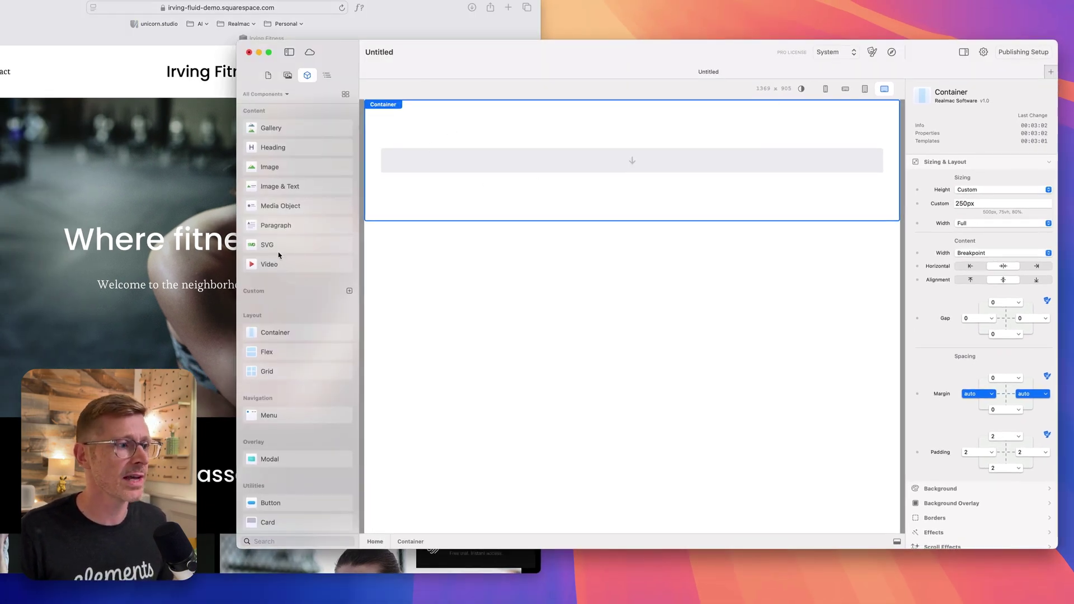
Step: Set the container's custom height to 650px
double_click(970, 203)
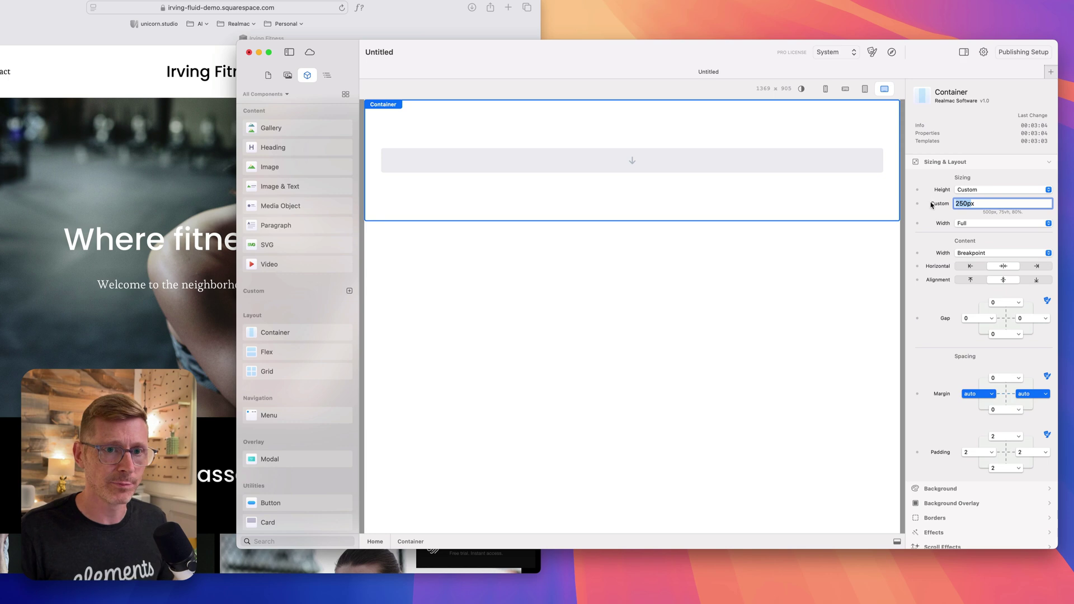
key("shift+Left")
key("shift+Left")
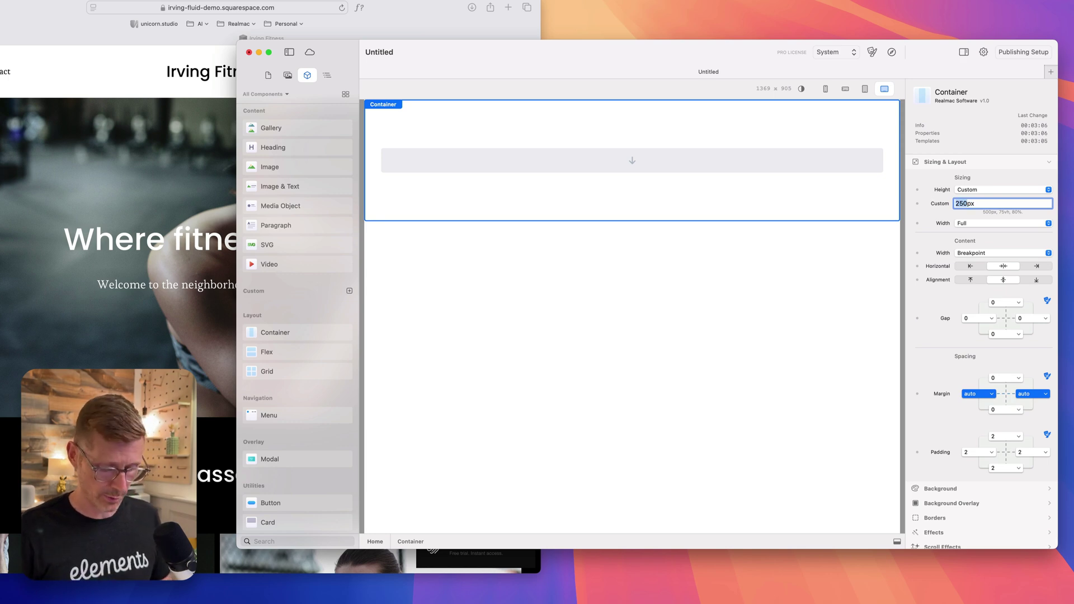
type("500")
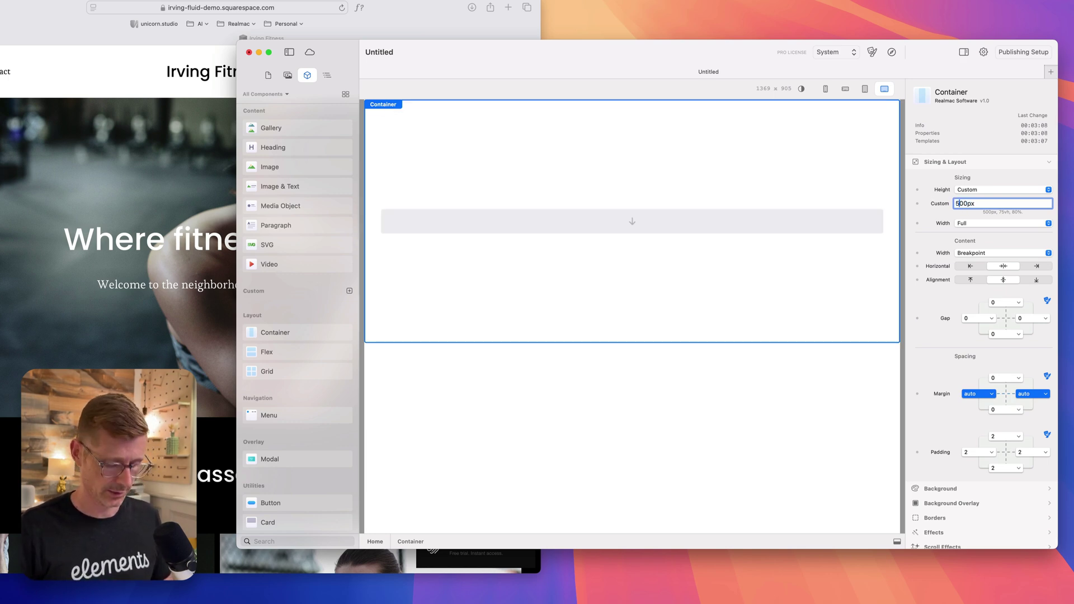
key("BackSpace")
type("6")
key("BackSpace")
type("7")
key("BackSpace")
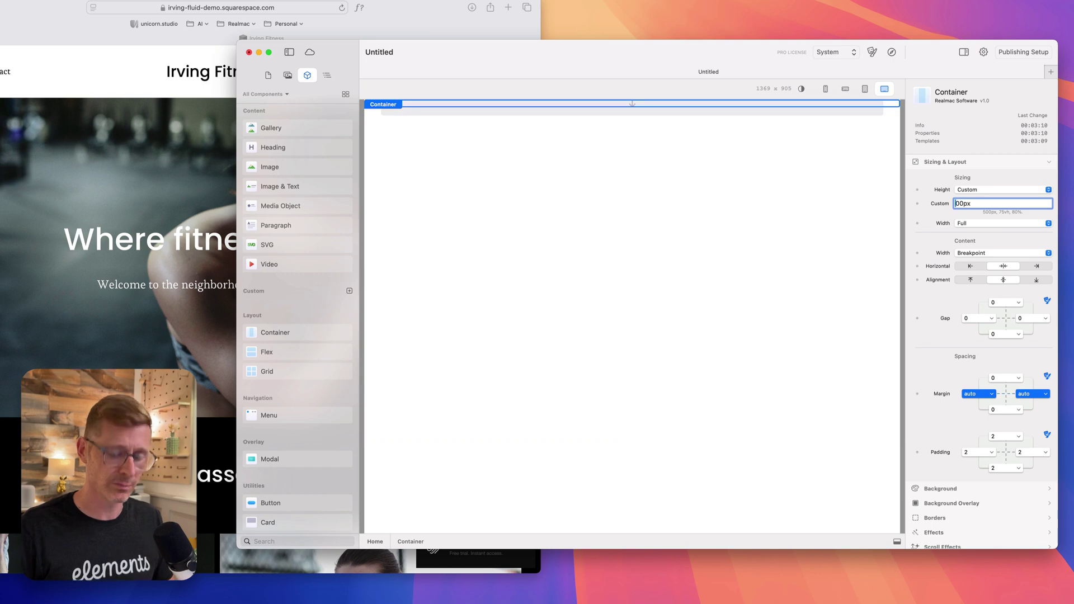
type("6")
key("Delete")
type("5")
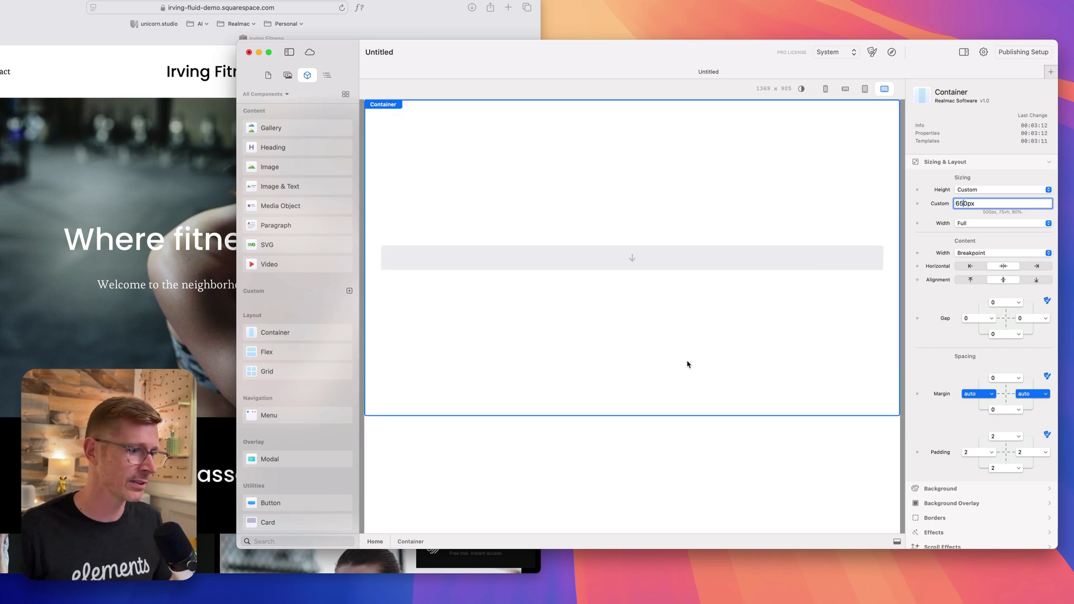
Step: Import all image files from the Fitness Website folder on the desktop into the project's resources
left_click(287, 76)
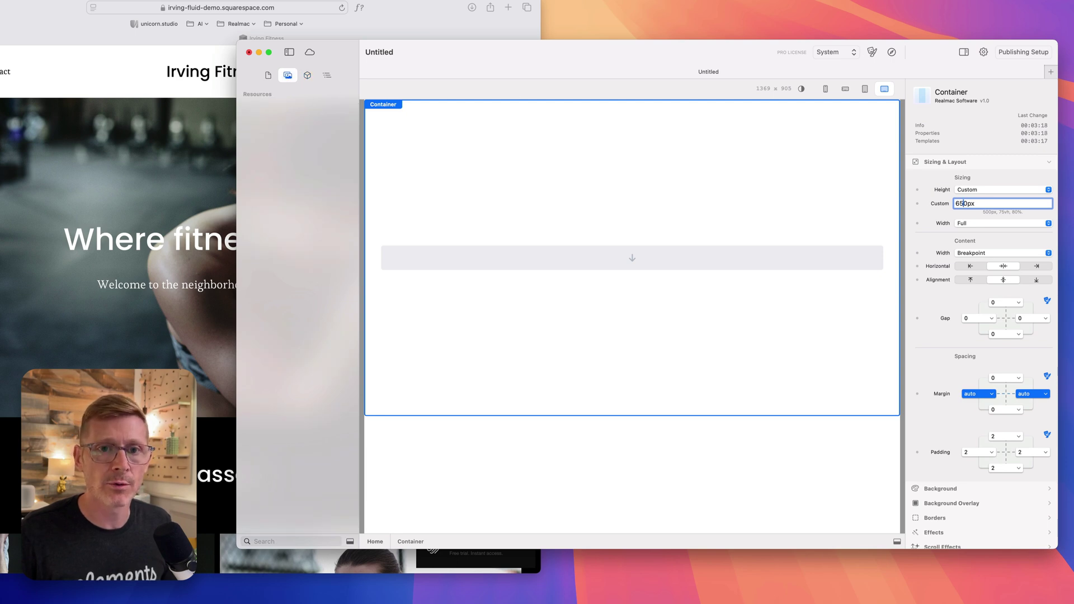
key("super+Tab")
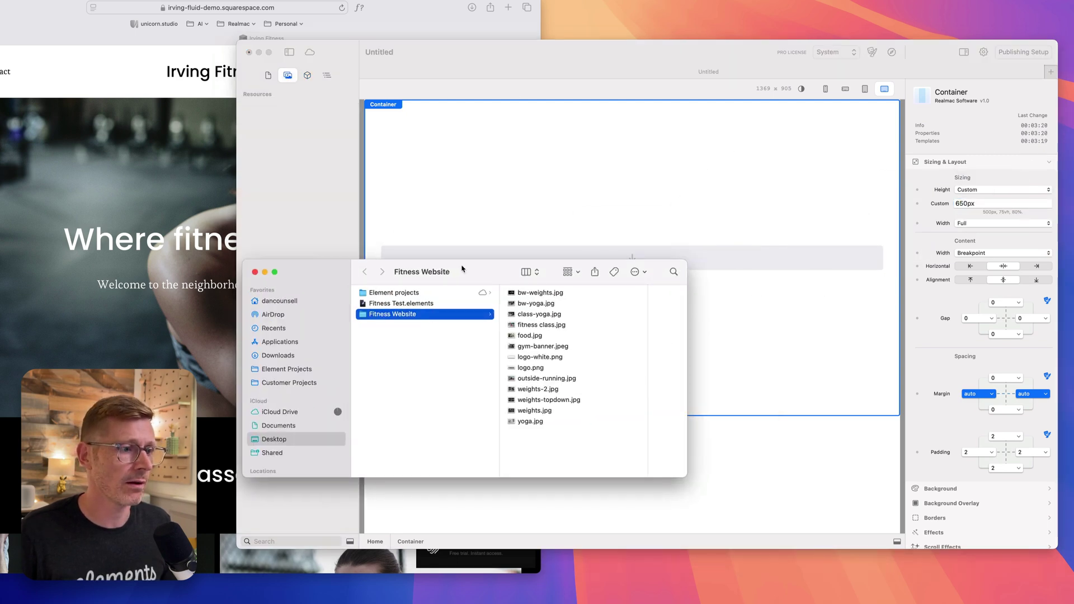
left_click_drag(462, 269, 761, 348)
key("Return")
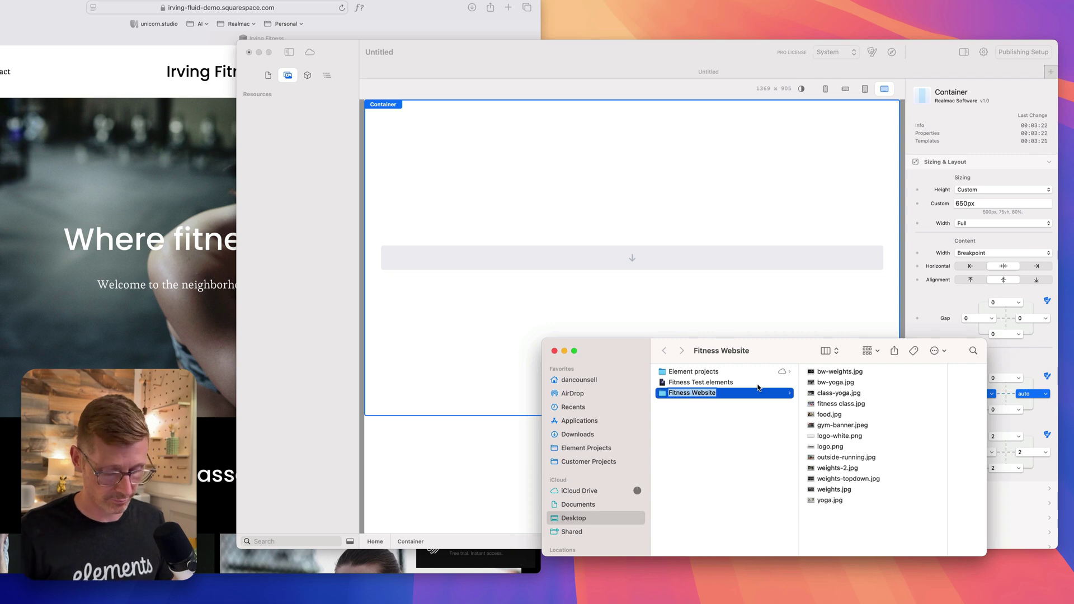
key("Escape")
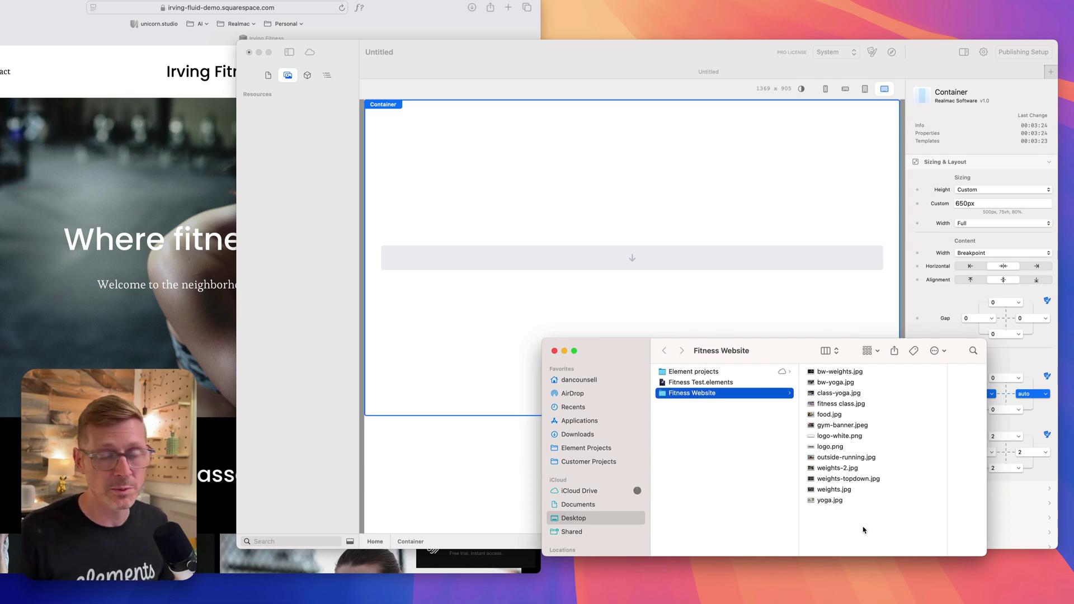
left_click_drag(867, 531, 285, 117)
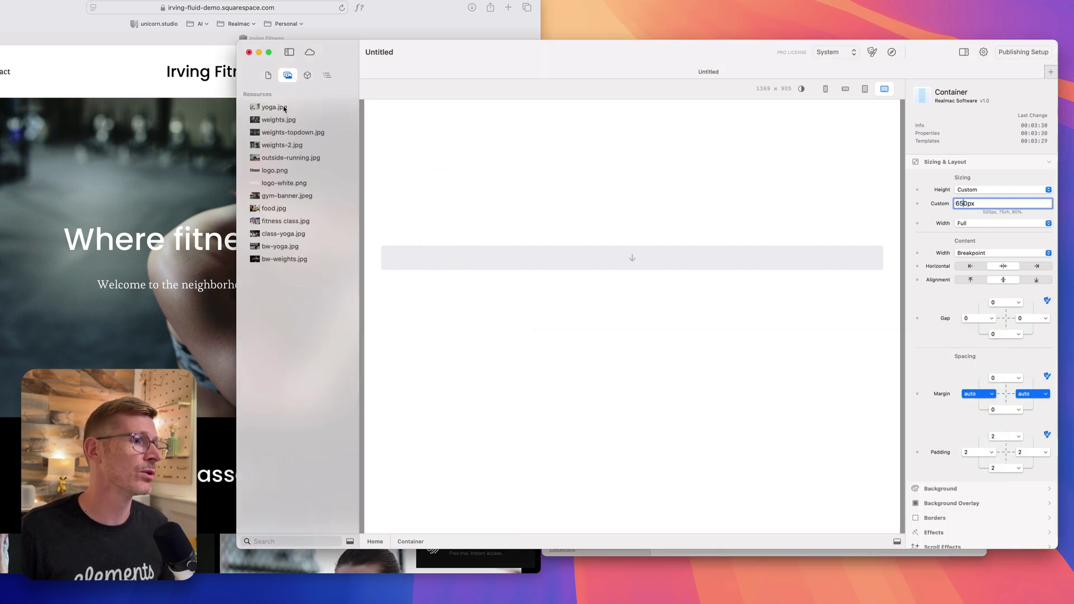
Step: Group all imported images except logo.png and logo-white.png into a new resources folder named photos, and collapse the folder
left_click(285, 108)
left_click(279, 160, "super")
left_click(281, 140, "super")
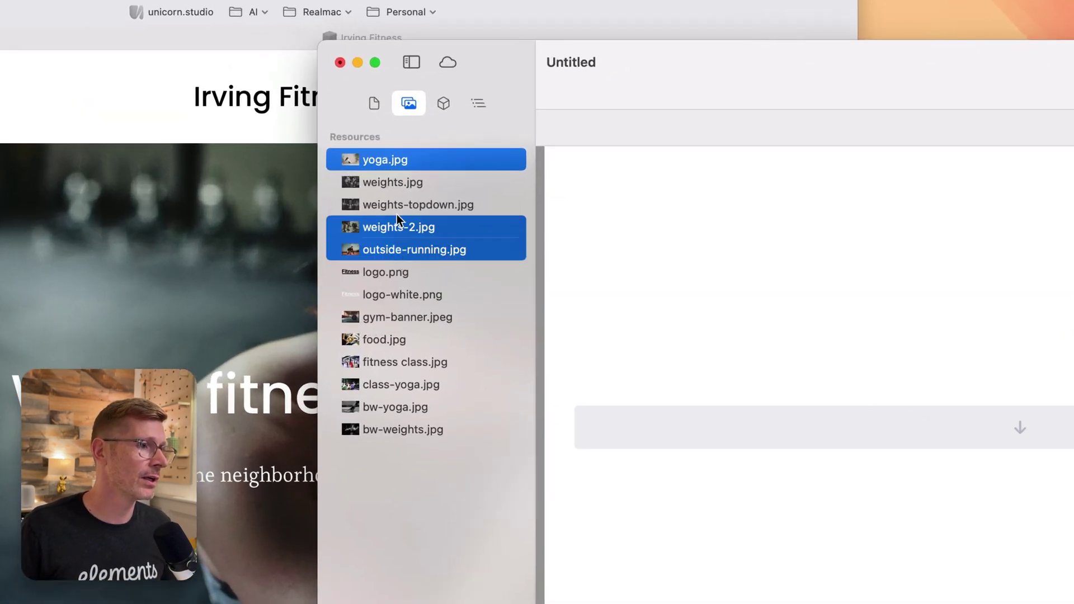
left_click(396, 208, "super")
left_click(395, 185, "super")
left_click(391, 316, "super")
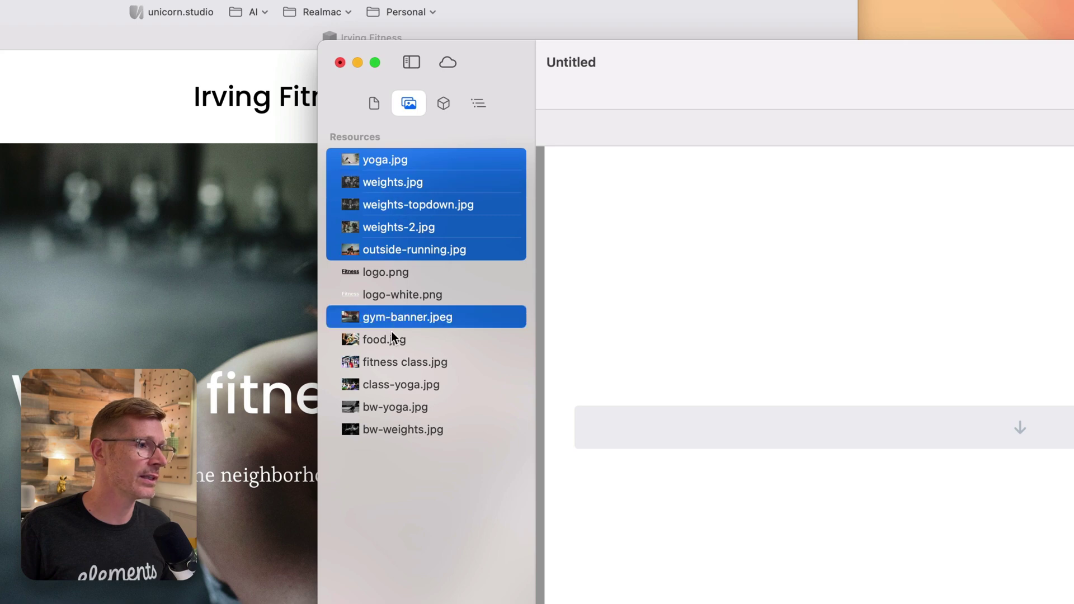
left_click(392, 338, "super")
left_click(408, 361, "super")
left_click(405, 384, "super")
left_click(405, 407, "super")
left_click(410, 430, "super")
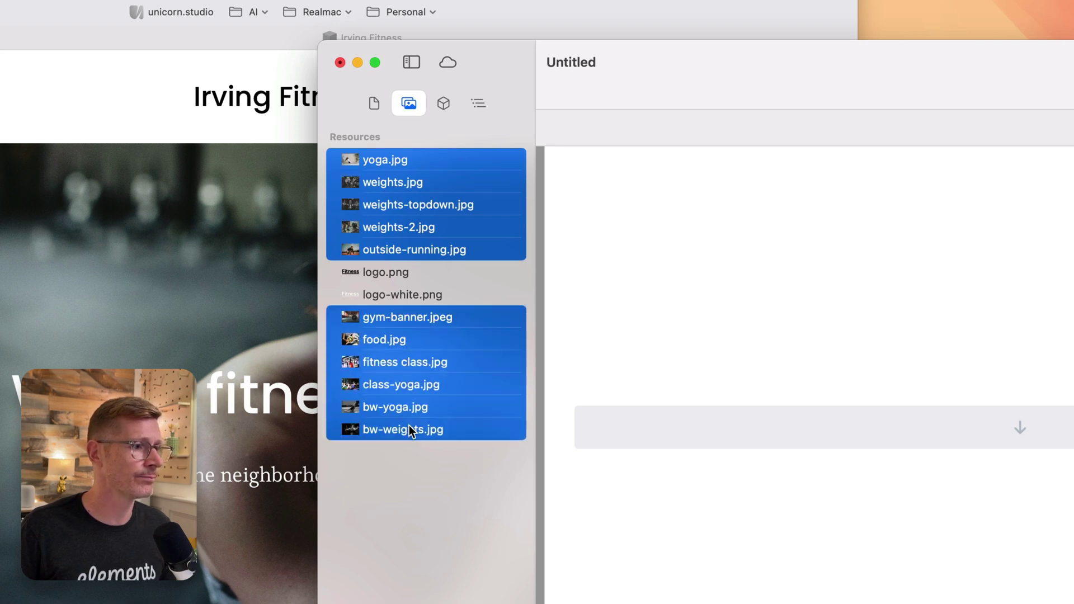
right_click(402, 317)
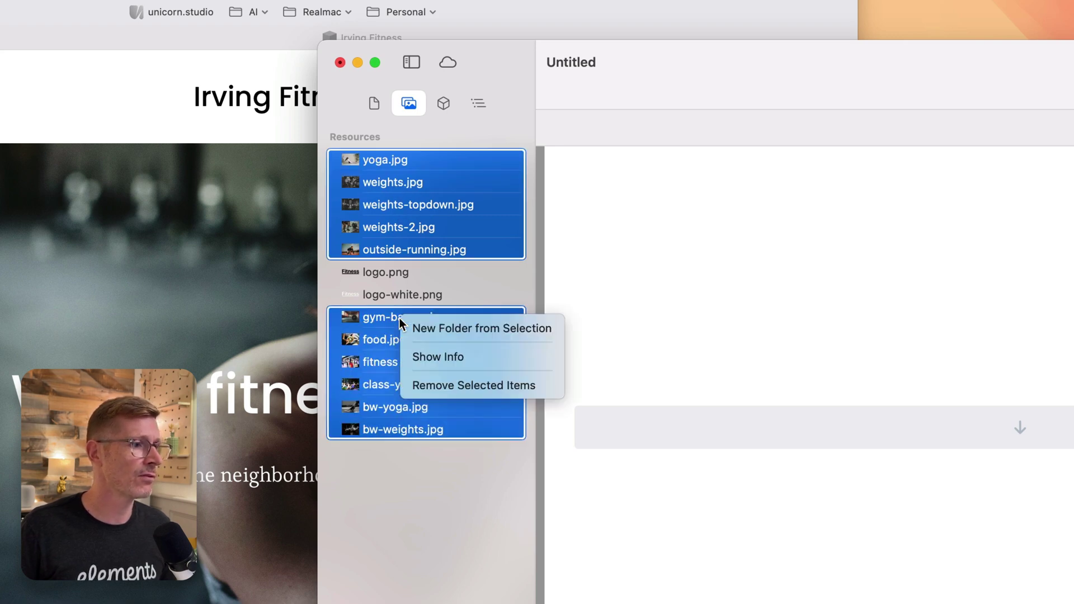
left_click(527, 329)
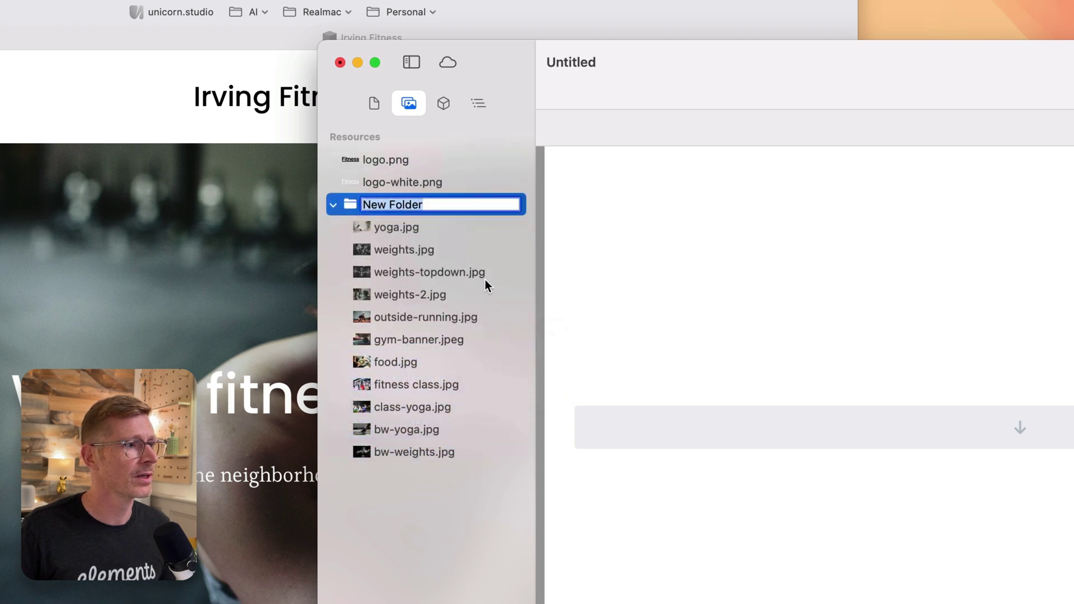
type("photos")
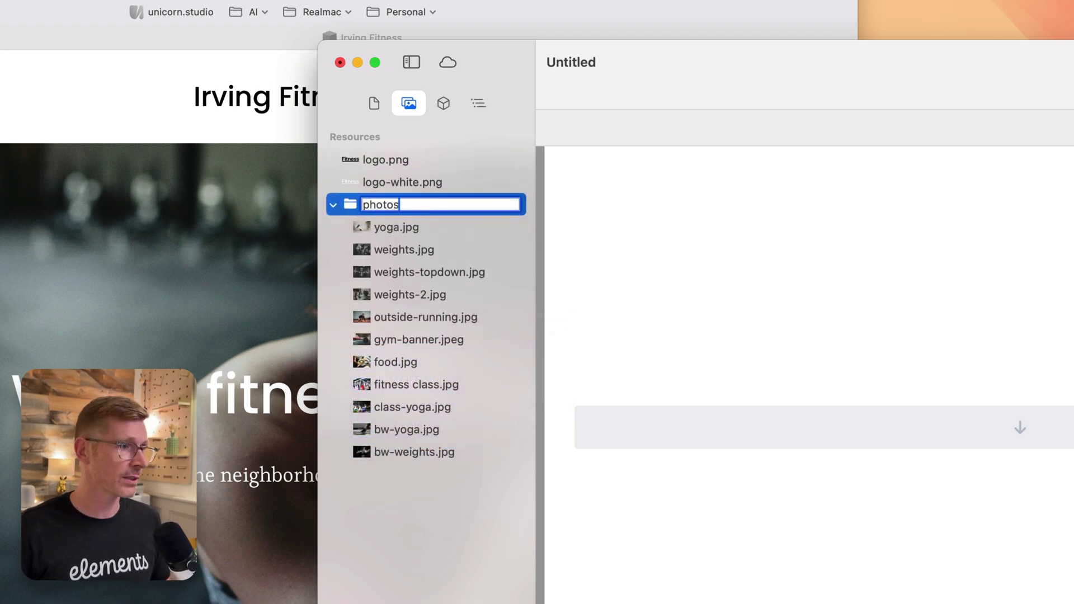
key("Return")
left_click(334, 204)
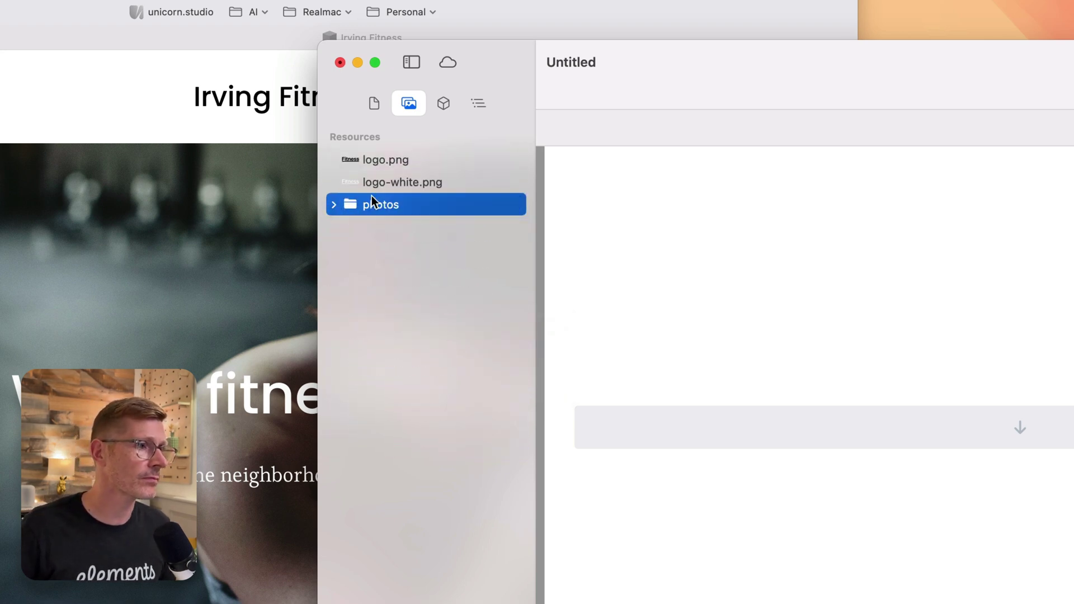
Step: Preview the two logo files in the resource preview area
left_click(385, 185)
left_click(386, 160)
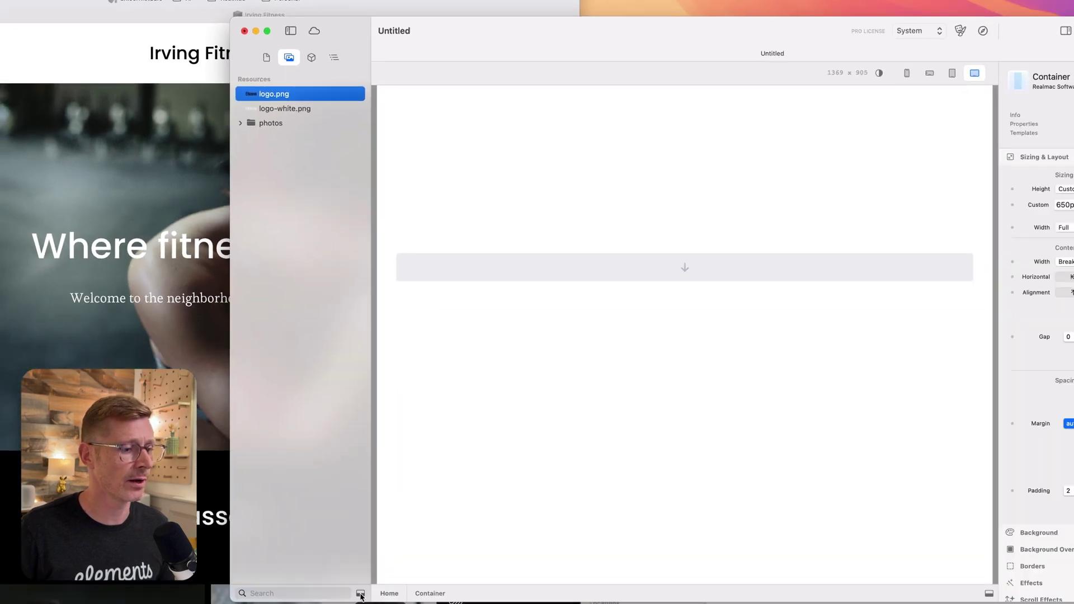
left_click(349, 569)
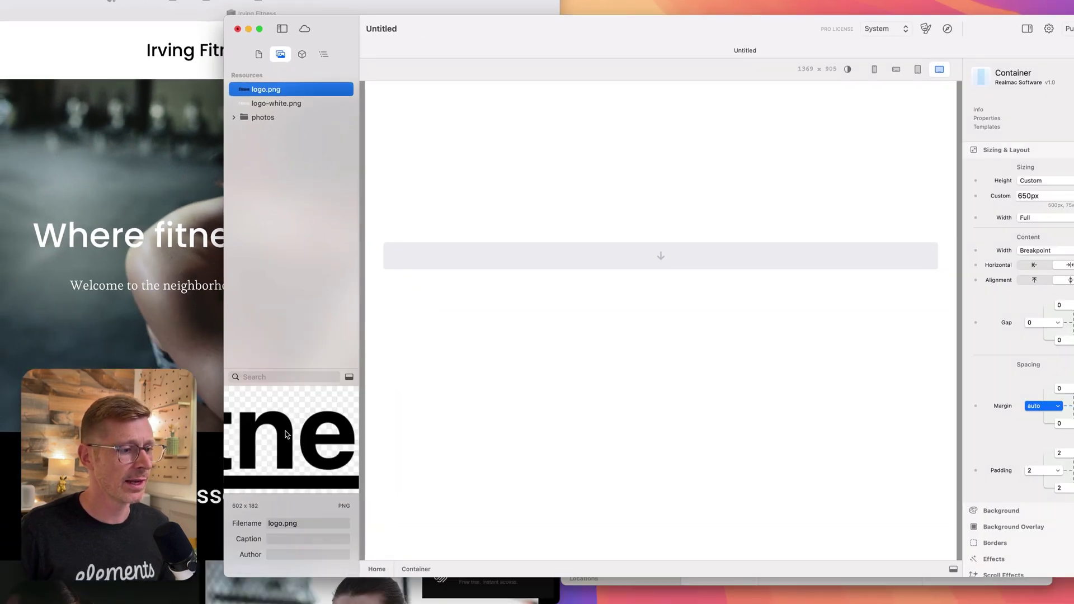
left_click(299, 104)
key("Up")
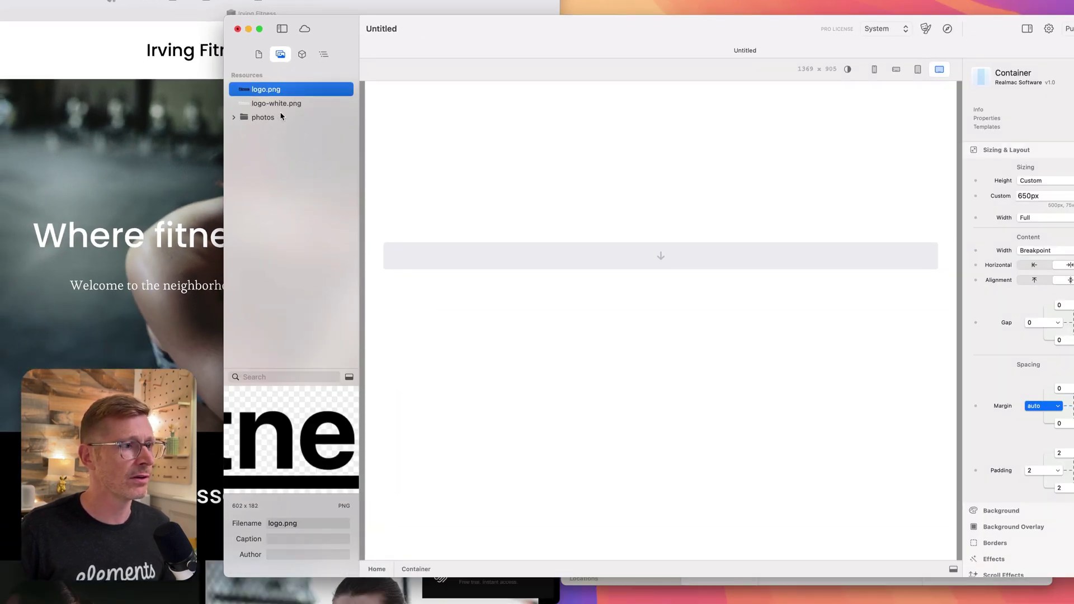
Step: Expand the photos folder and preview several photos, including weights.jpg and outside-running.jpg, with their file details
left_click(233, 118)
left_click(298, 132)
left_click(298, 145)
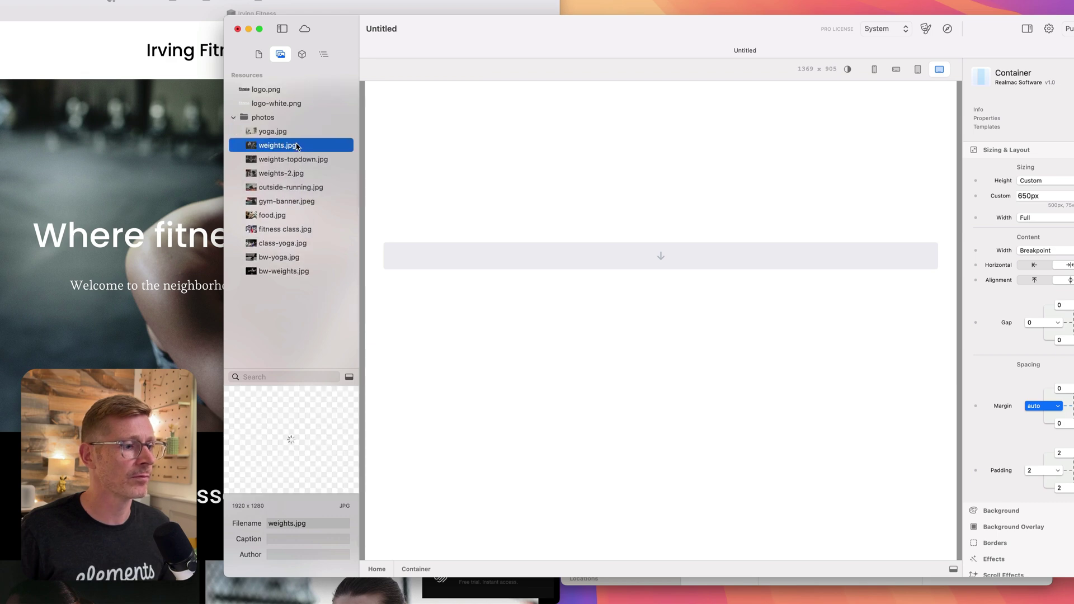
left_click(302, 160)
left_click(308, 188)
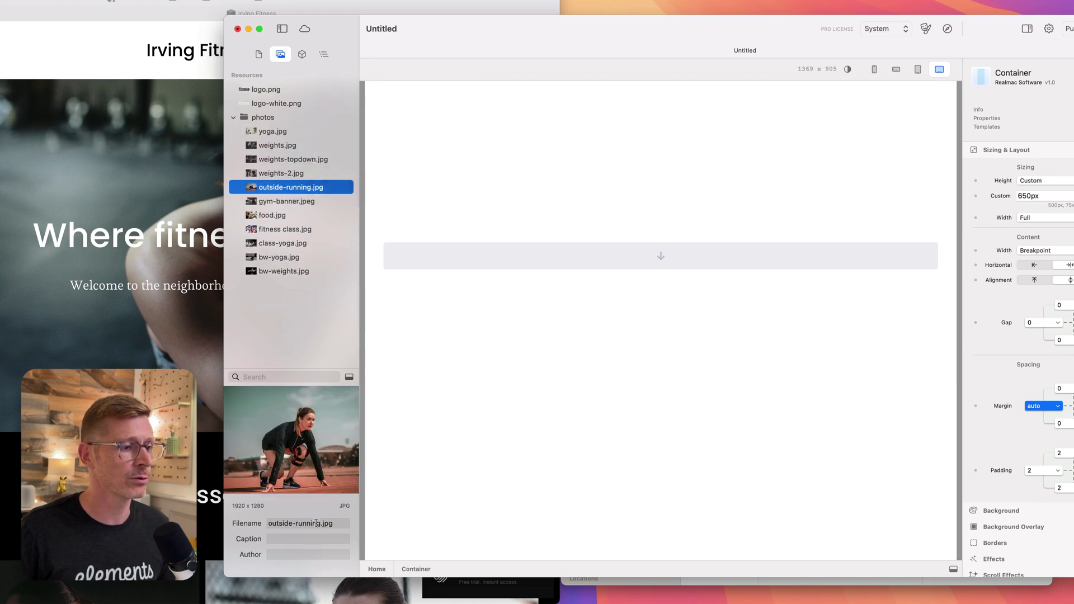
left_click(350, 378)
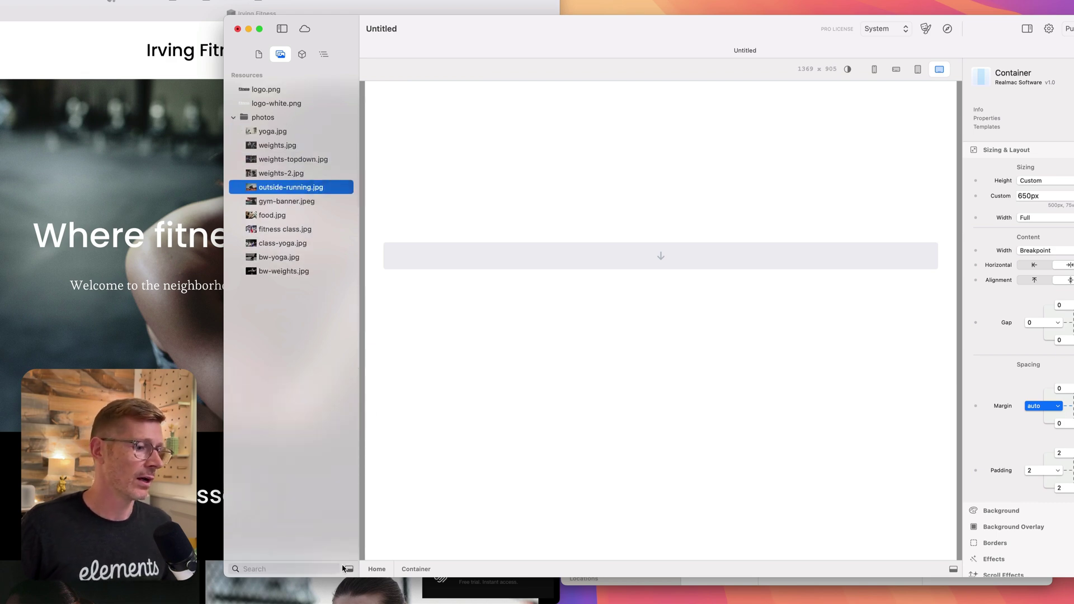
left_click(348, 569)
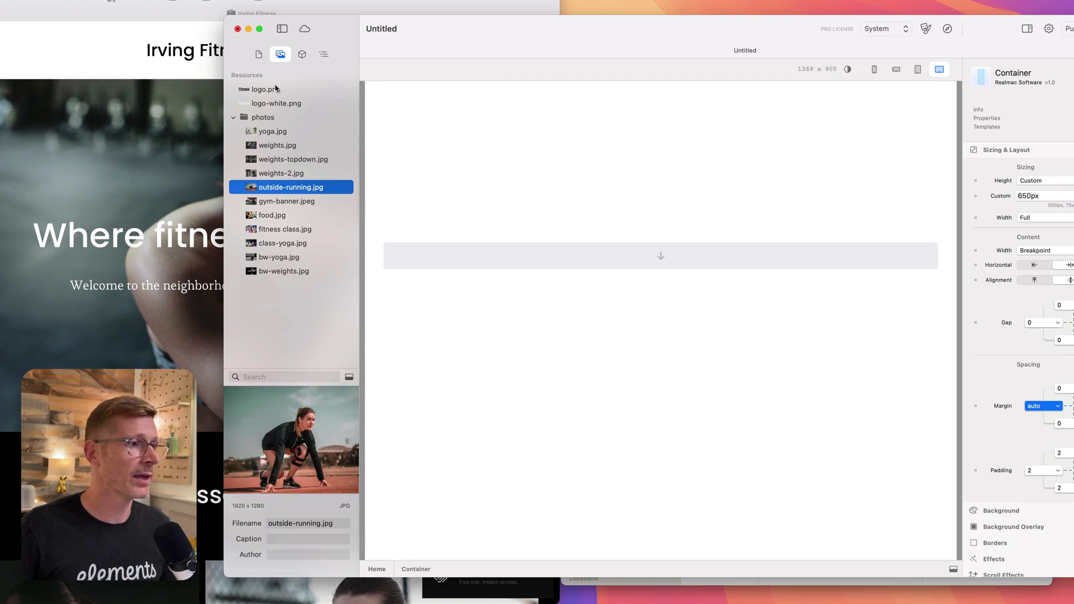
Step: Select the hero container on the page, collapse its Sizing & Layout settings and expand its Background settings
left_click(258, 54)
left_click(302, 54)
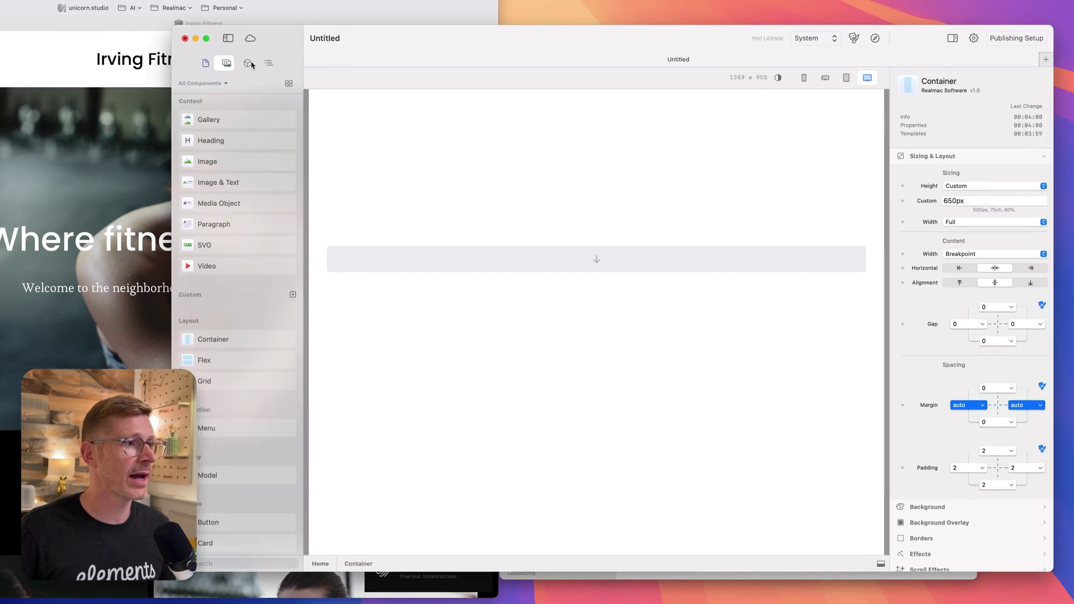
left_click(249, 64)
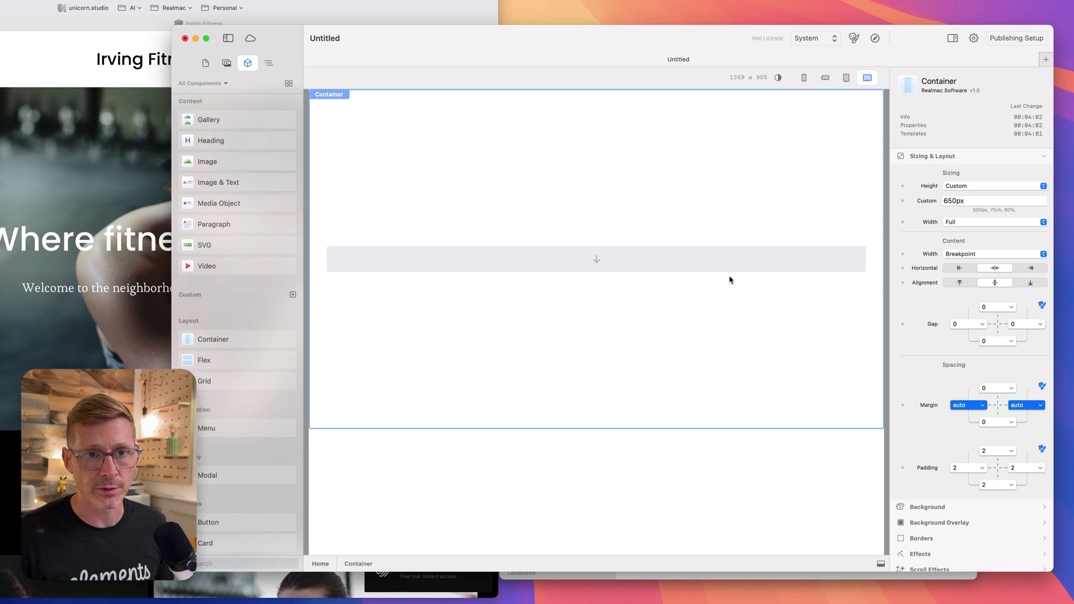
left_click(741, 247)
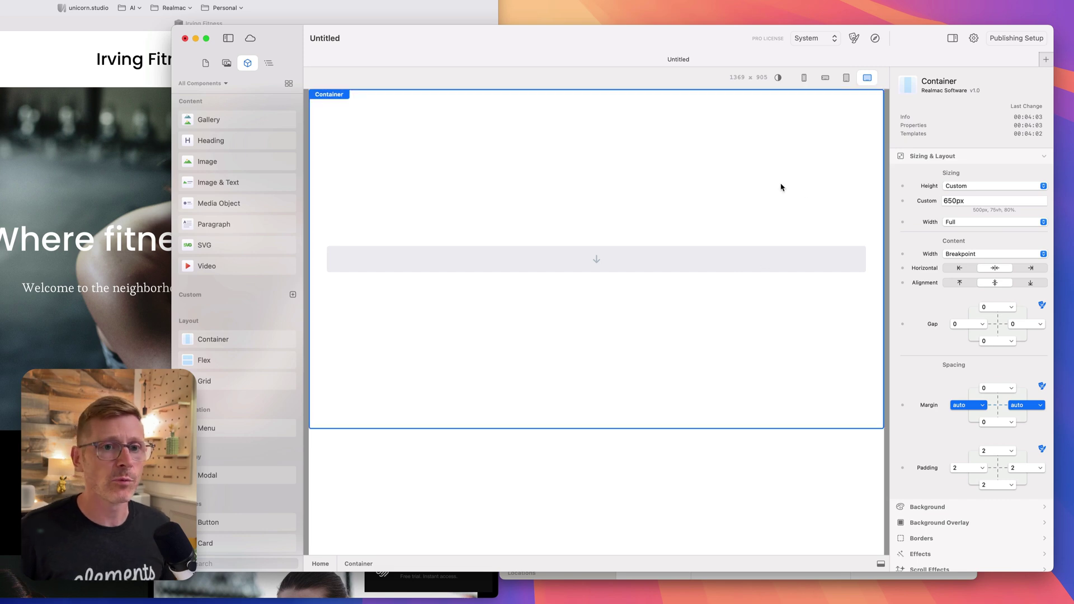
left_click(958, 157)
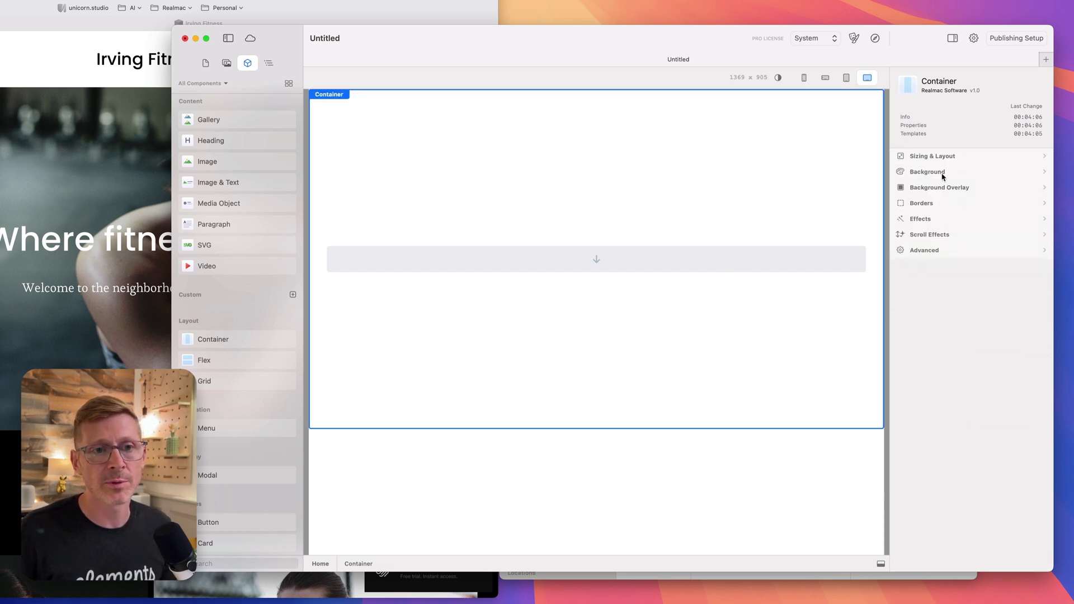
left_click(945, 175)
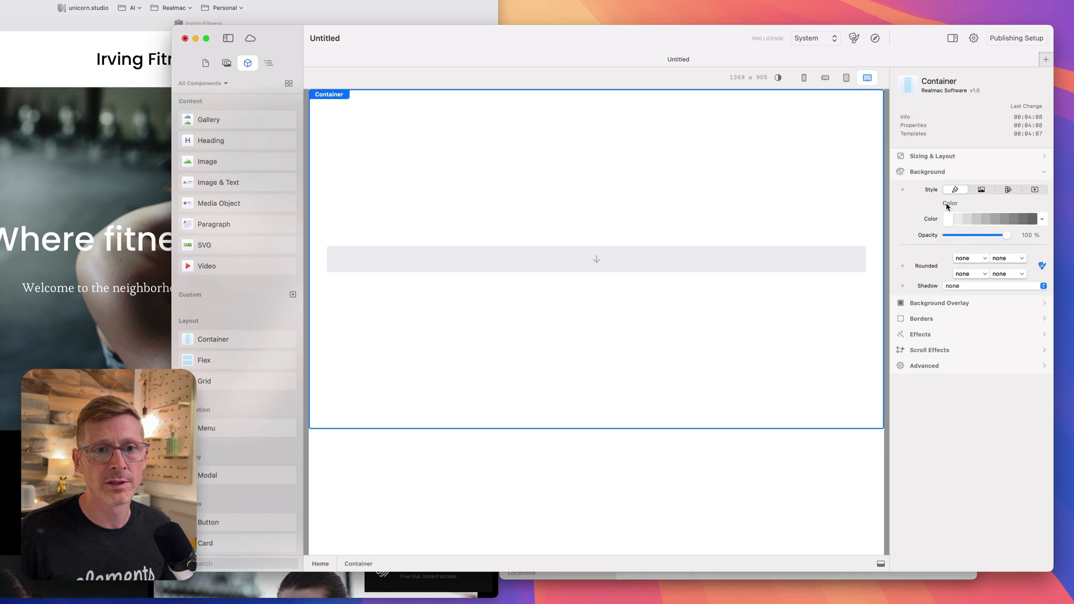
Step: Try a dark grey, a dark purple and a very light purple as the hero container's background color
left_click_drag(968, 217, 1049, 221)
left_click(1044, 220)
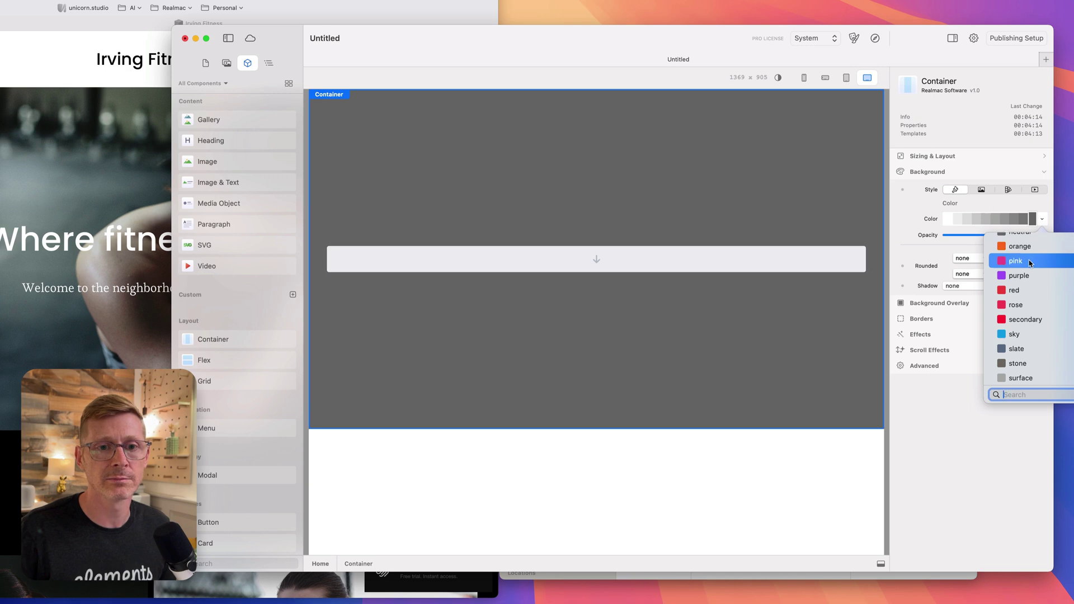
left_click(1041, 275)
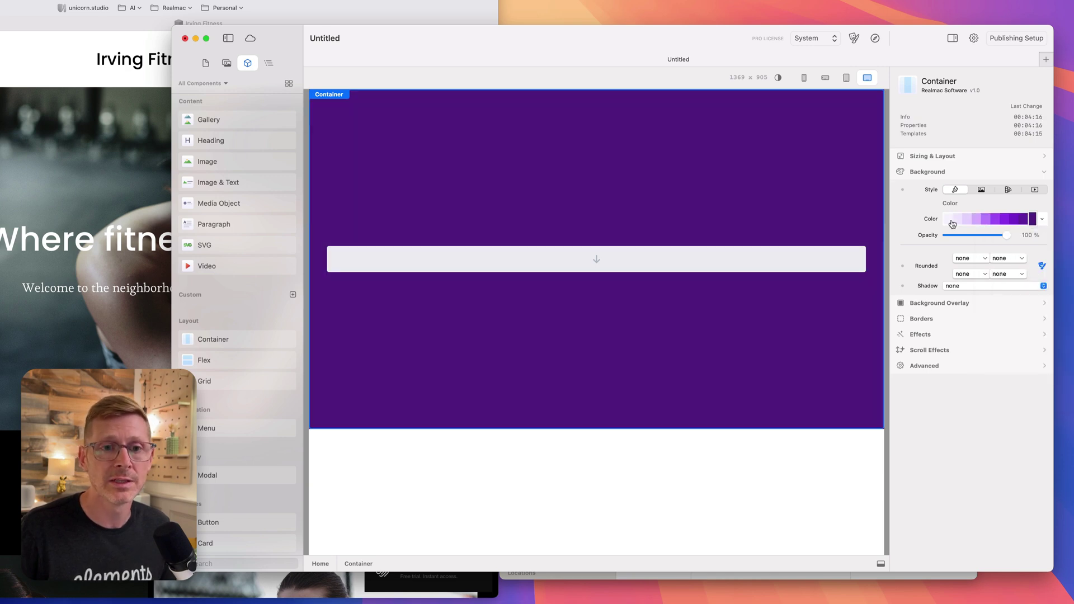
left_click(945, 219)
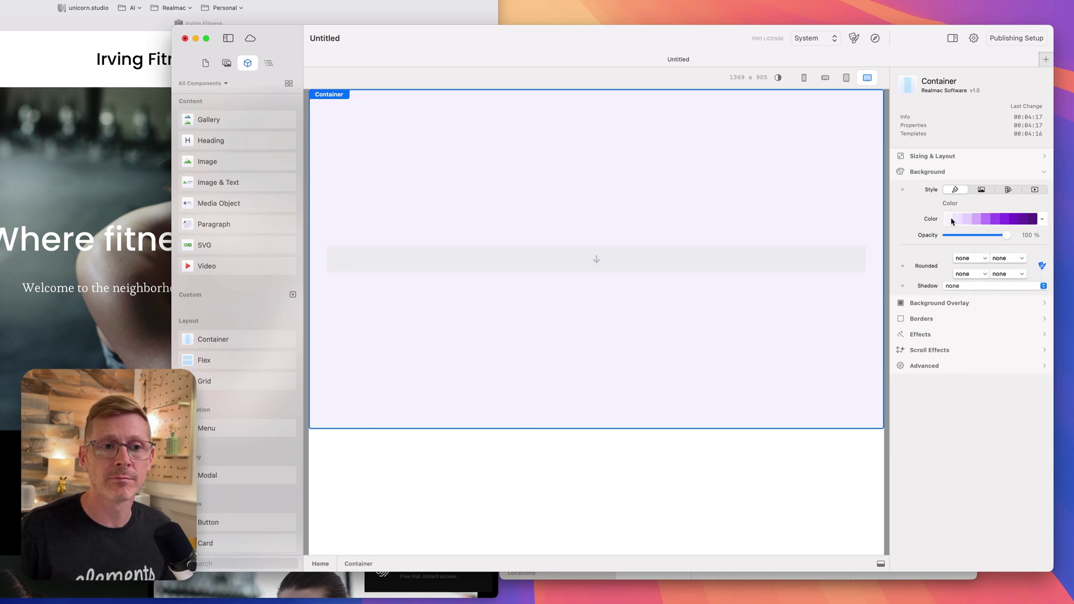
Step: Set the hero container's background style to Image and use gym-banner.jpeg from the photos folder as its picture
left_click(982, 190)
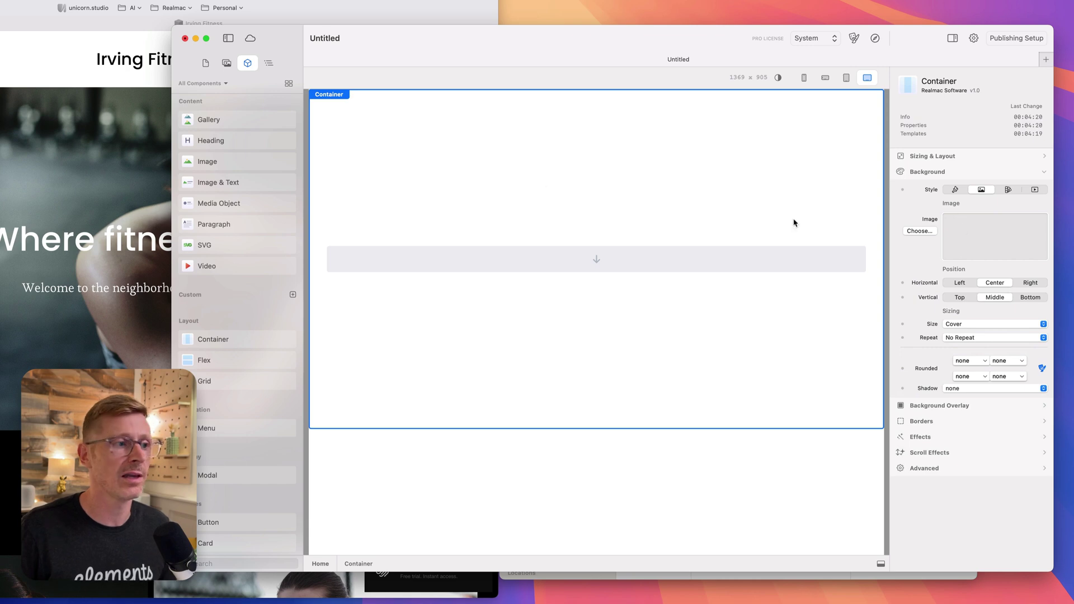
left_click(226, 63)
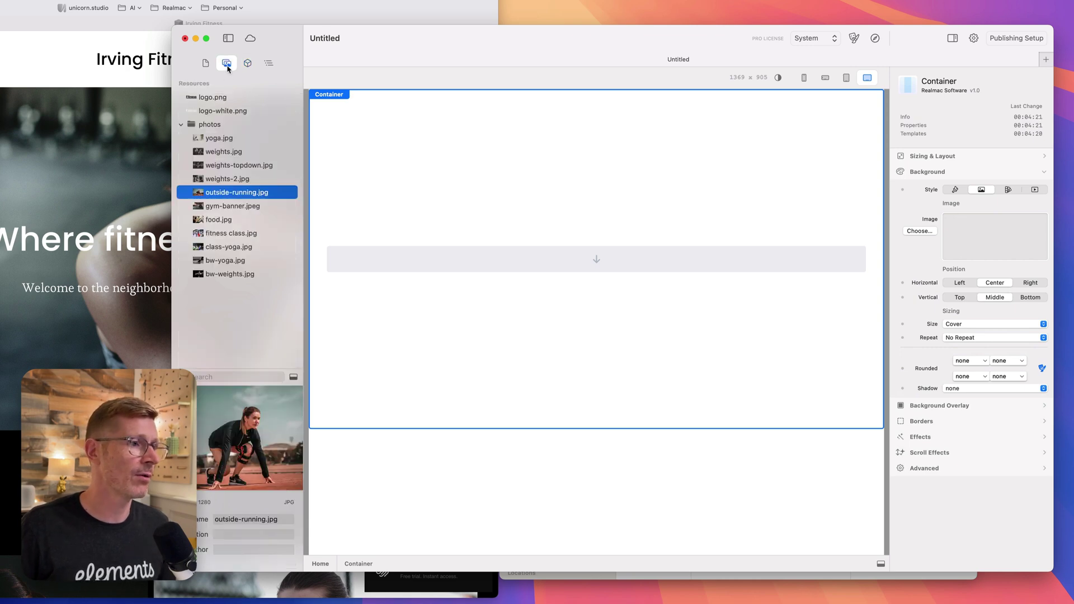
left_click(235, 179)
key("Up")
key("Up")
key("Up")
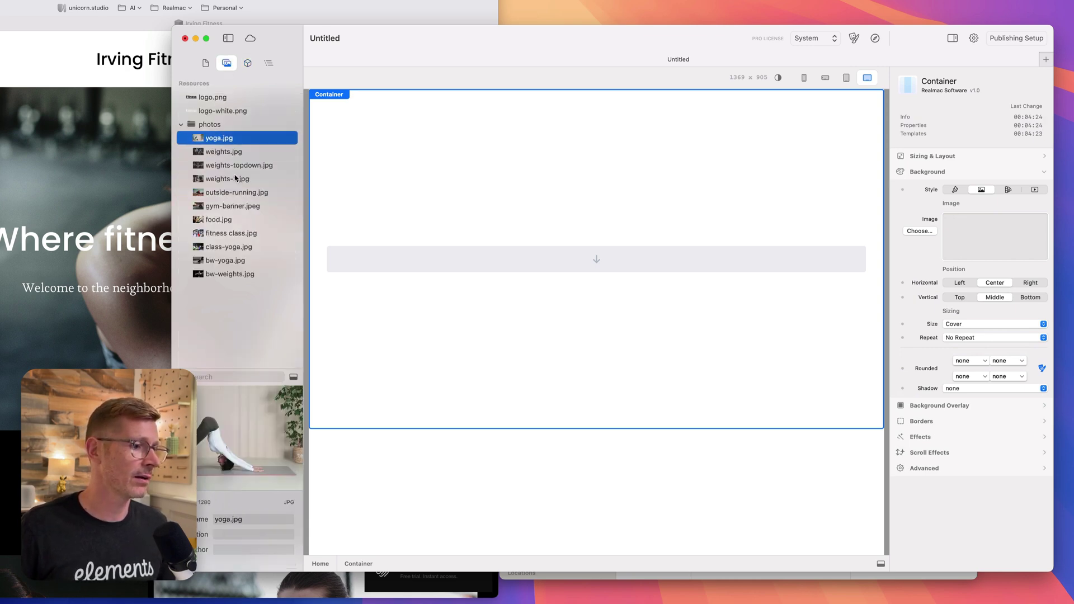
key("Down")
key("Down")
key("Down")
key("Down")
key("Up")
key("Down")
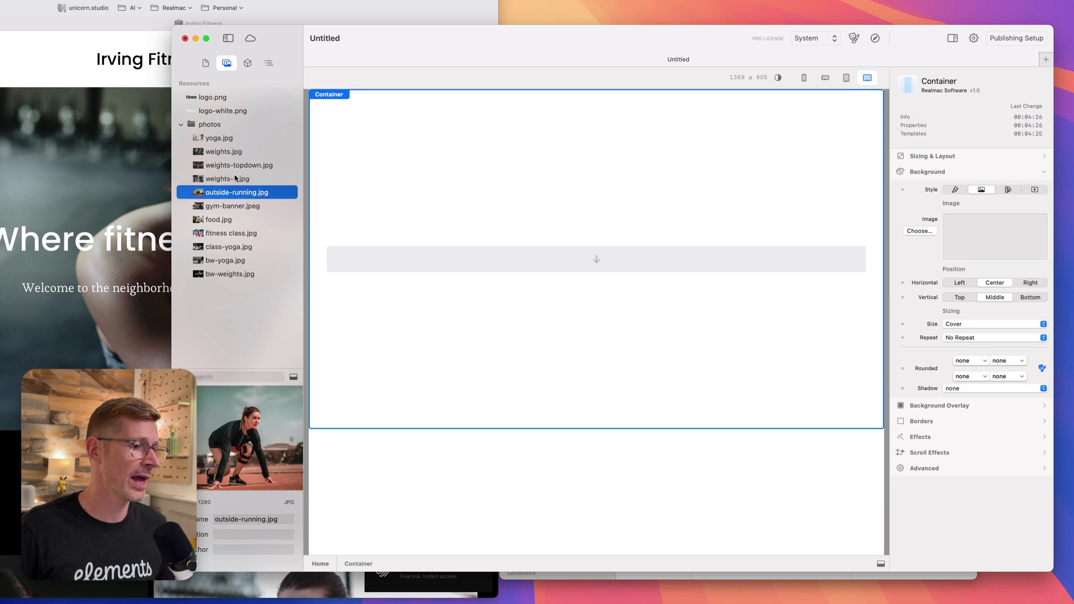
key("Down")
key("Down")
key("Up")
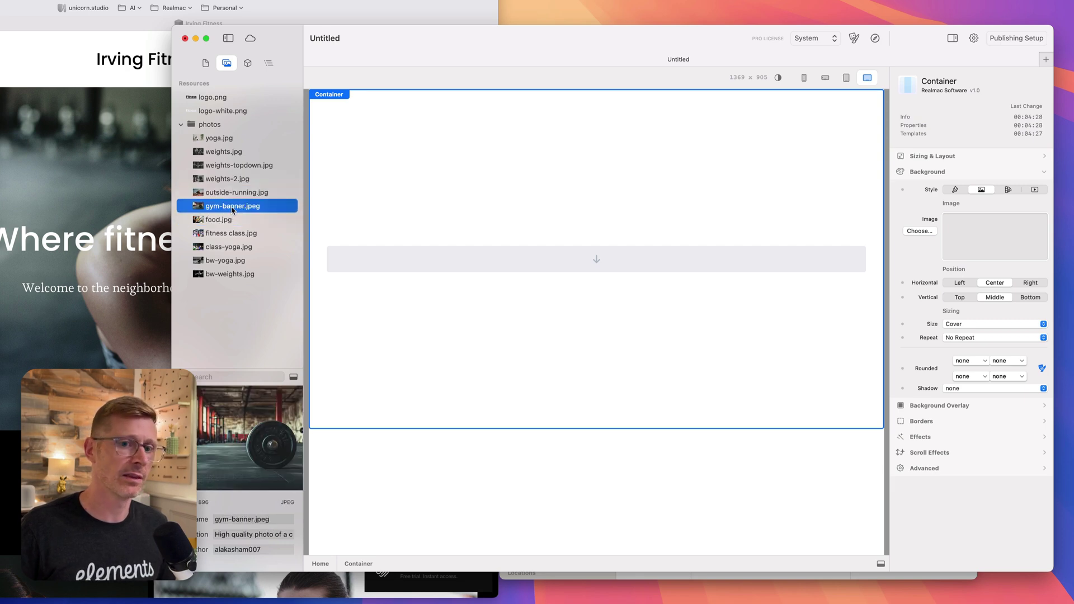
left_click_drag(233, 210, 995, 235)
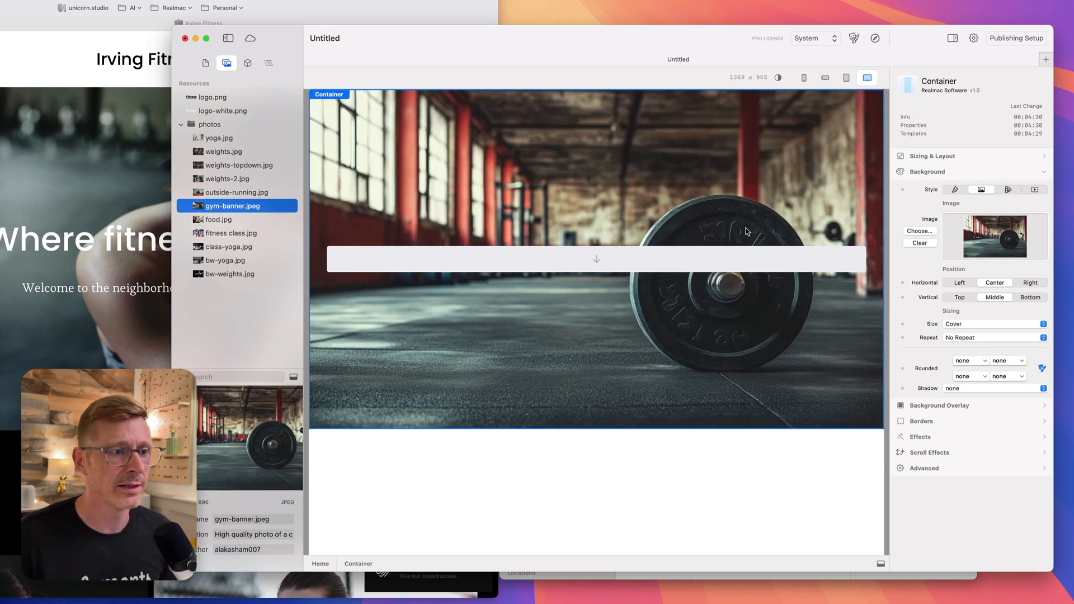
Step: Add a Flex component to the drop area inside the hero container
left_click(249, 64)
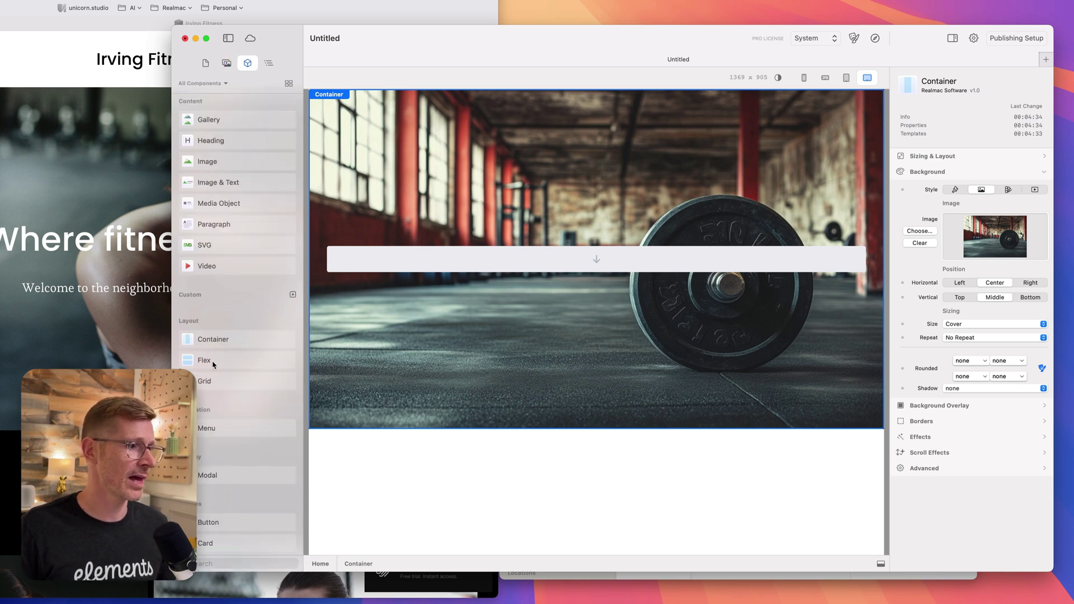
left_click_drag(213, 365, 549, 263)
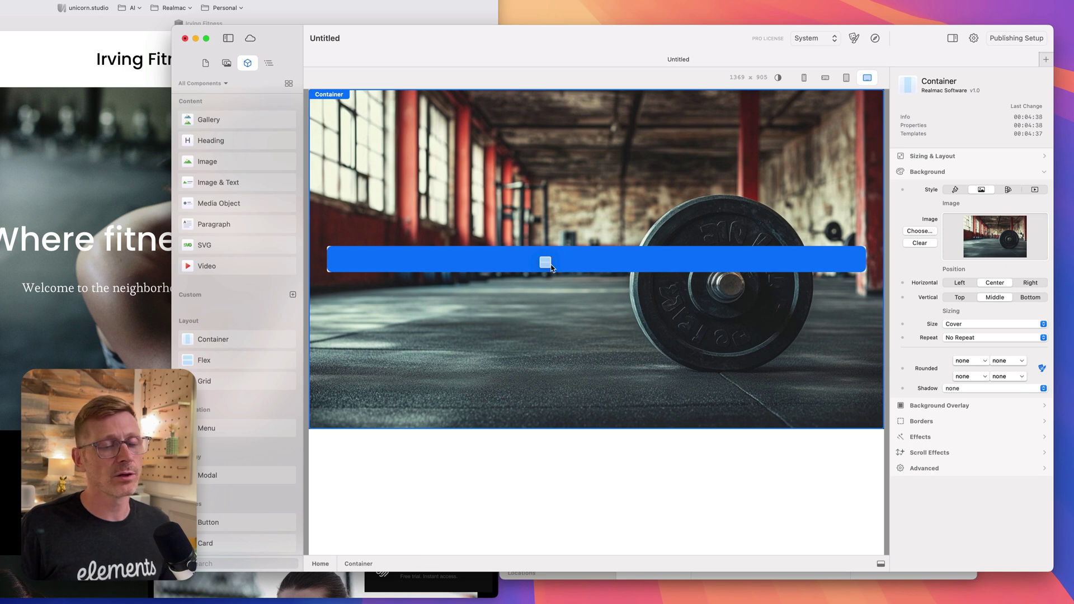
left_click_drag(551, 267, 551, 268)
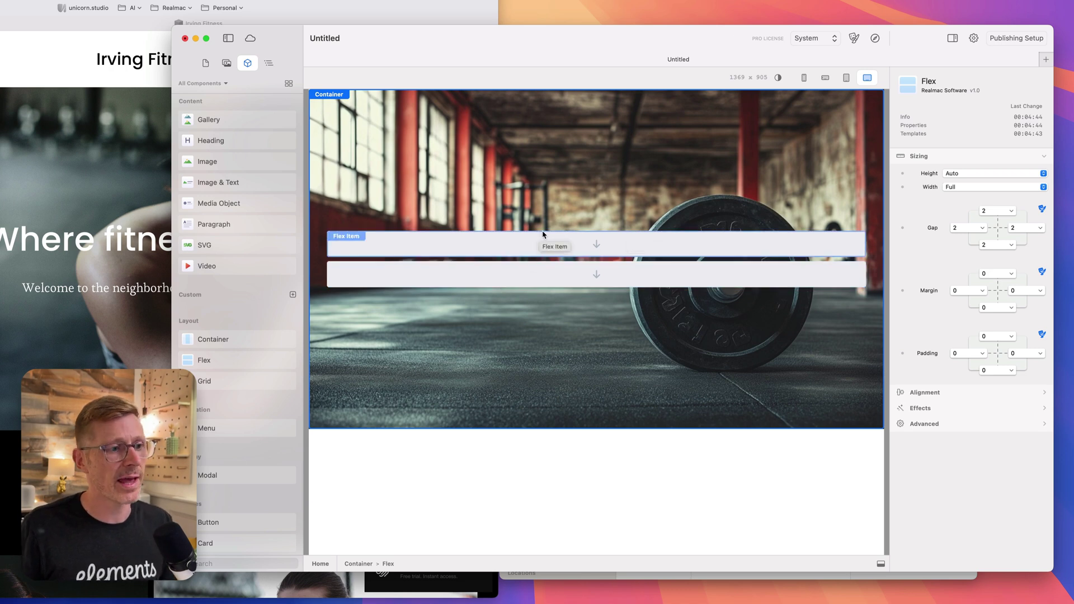
Step: Examine the page layout structure by selecting the container, the Flex component and each of its Flex Items
left_click(270, 63)
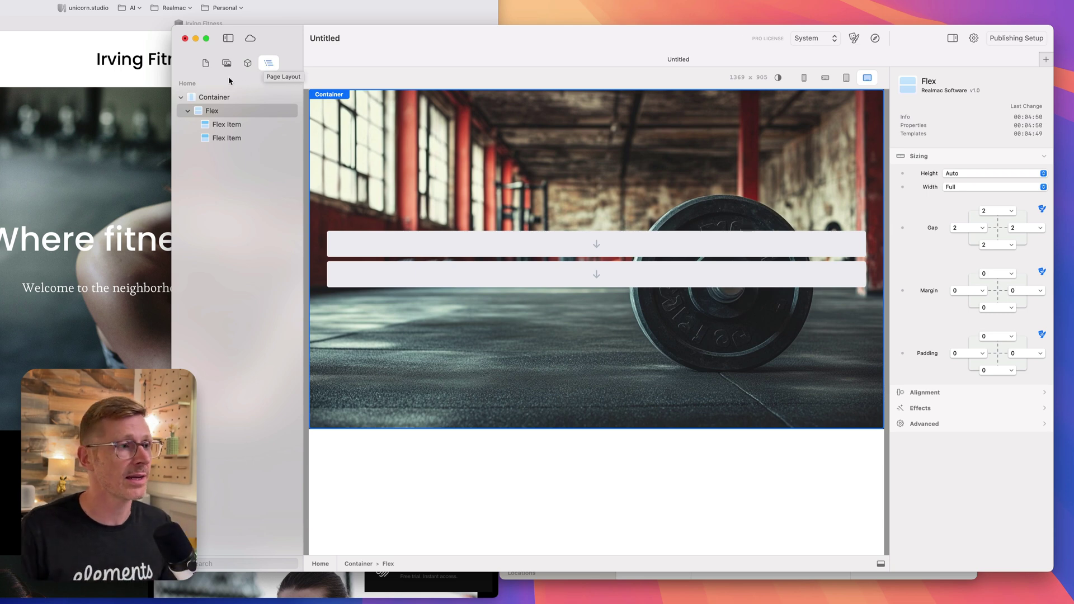
left_click(230, 98)
left_click(233, 114)
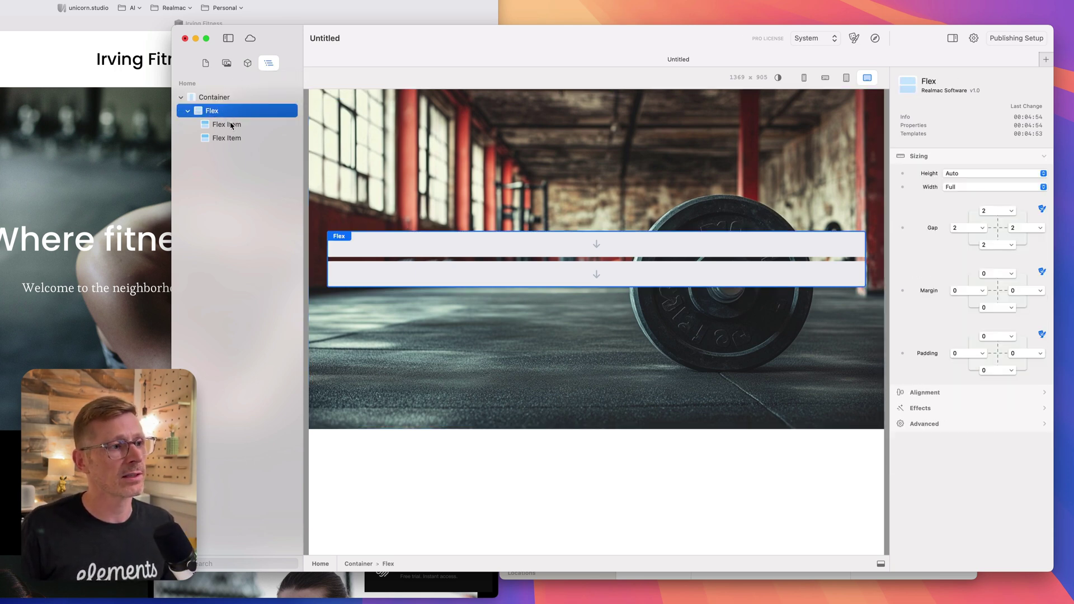
left_click(231, 126)
left_click(245, 139)
key("Up")
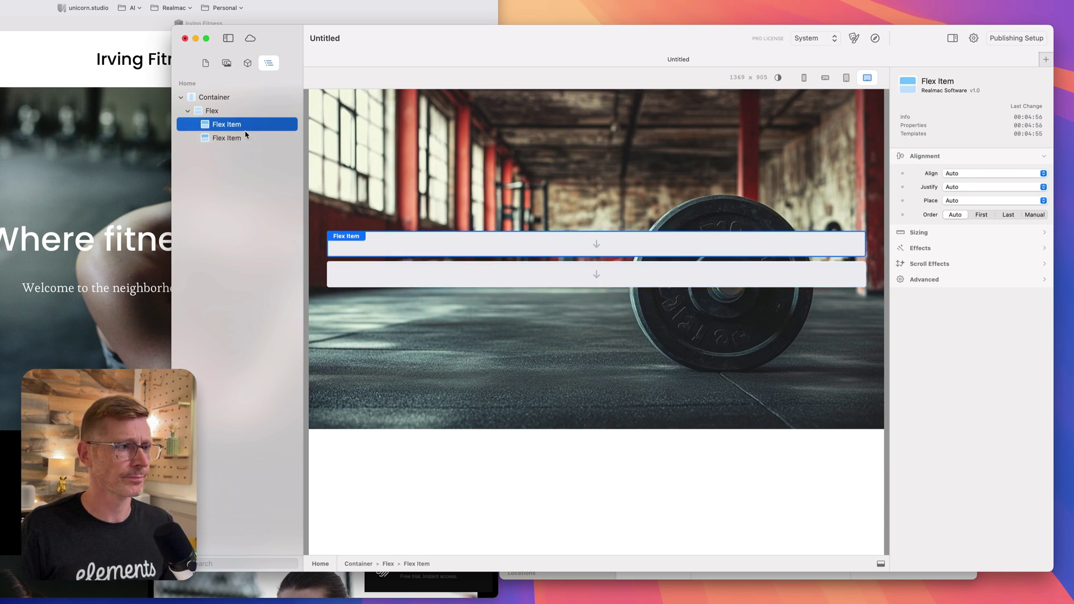
left_click(245, 135)
left_click(222, 114)
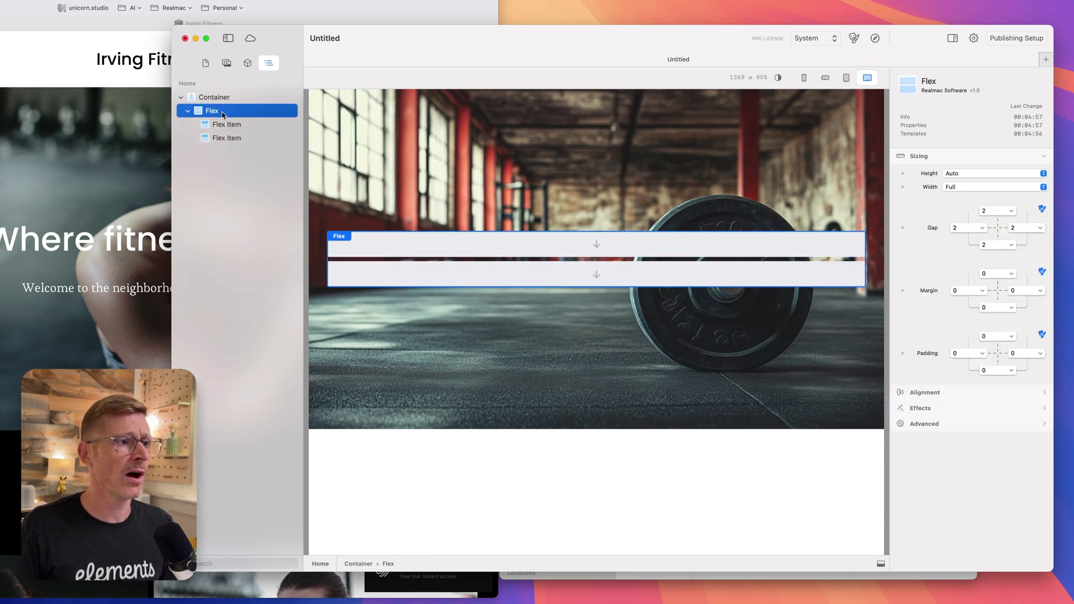
Step: Set the vertical gap between the Flex component's items to 20
left_click(999, 224)
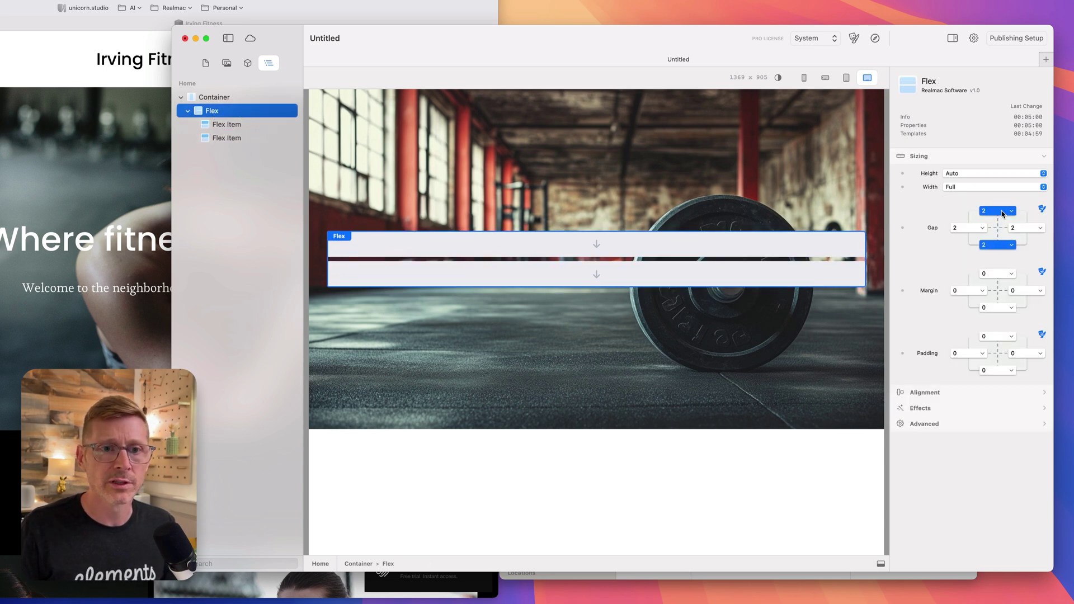
left_click(996, 210)
left_click(989, 383)
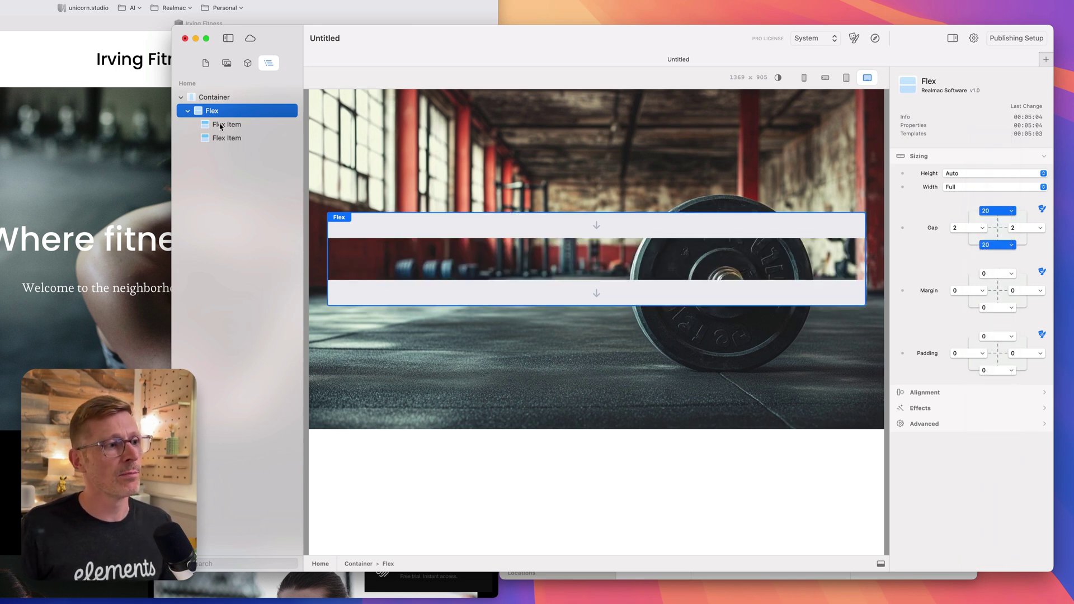
Step: Duplicate the second Flex Item inside the Flex component
left_click(230, 138)
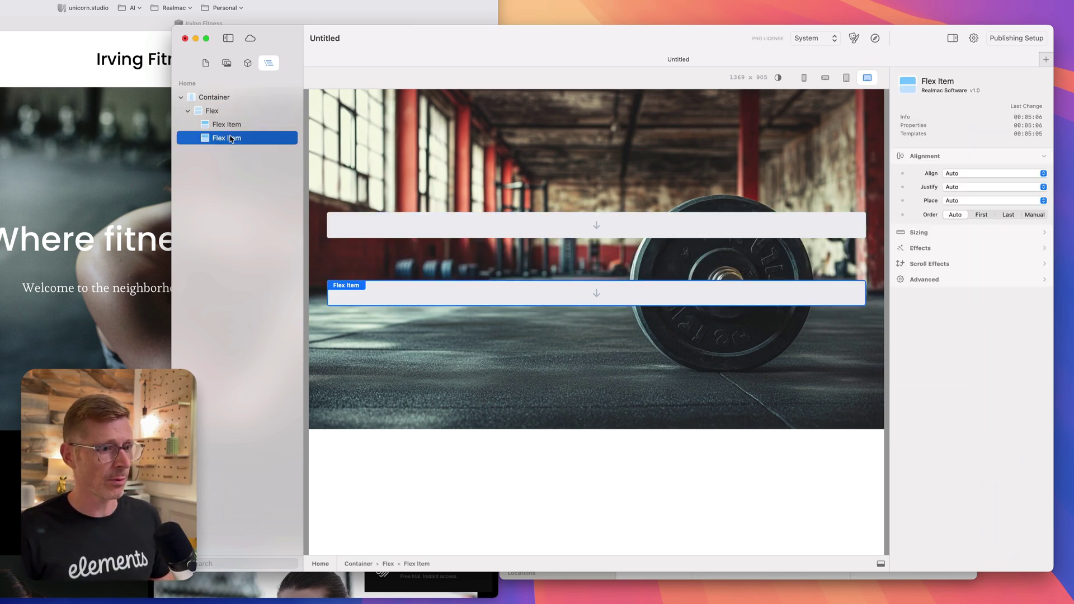
right_click(241, 141)
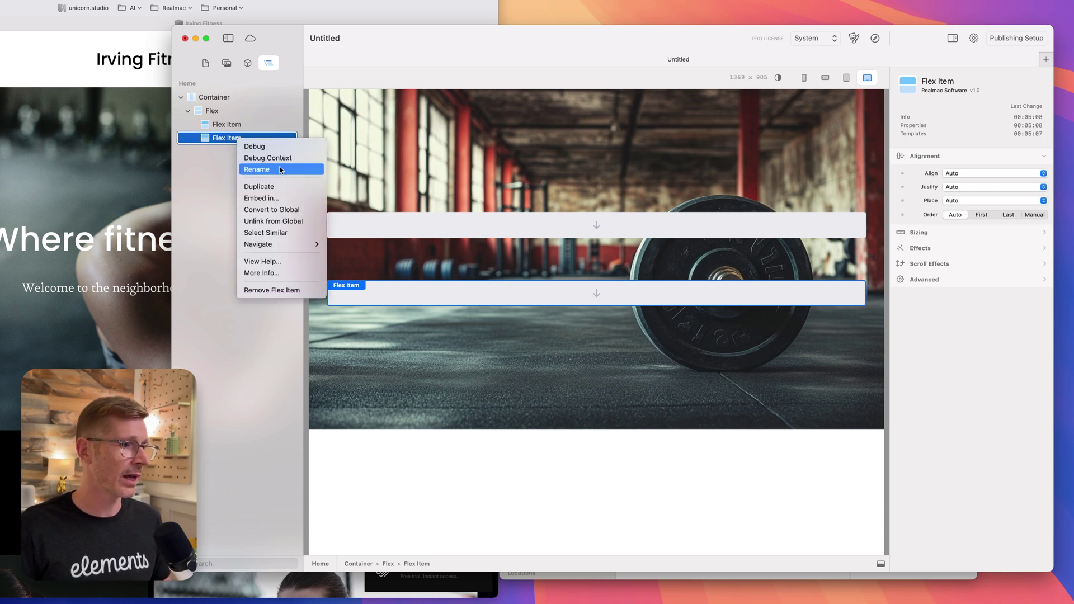
left_click(286, 186)
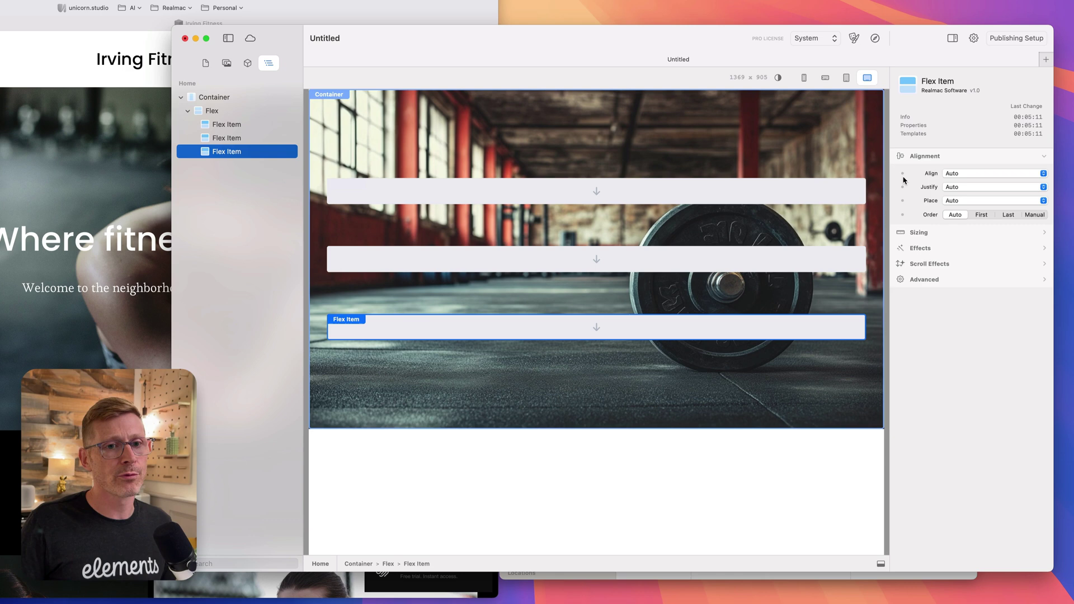
Step: Set the Flex component's vertical gap to 10 and delete the lowest Flex Item
left_click(464, 224)
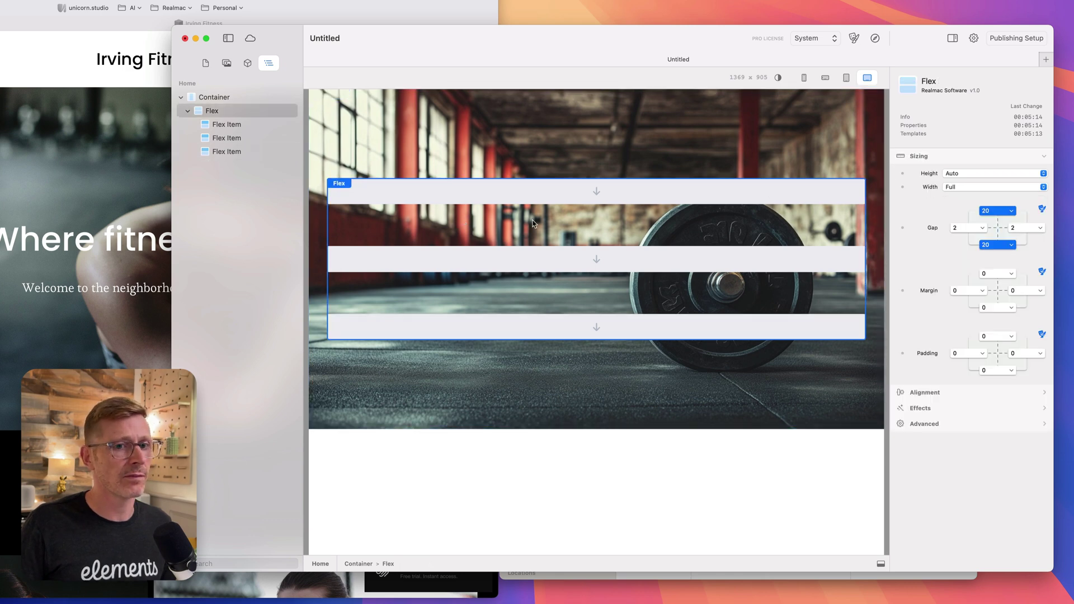
left_click(1000, 212)
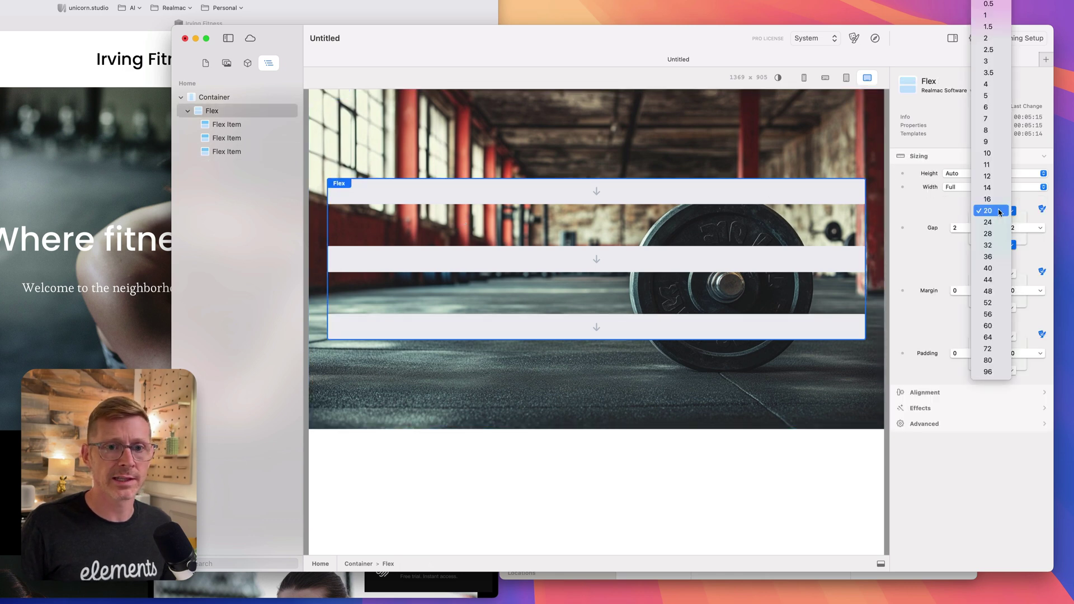
left_click(988, 153)
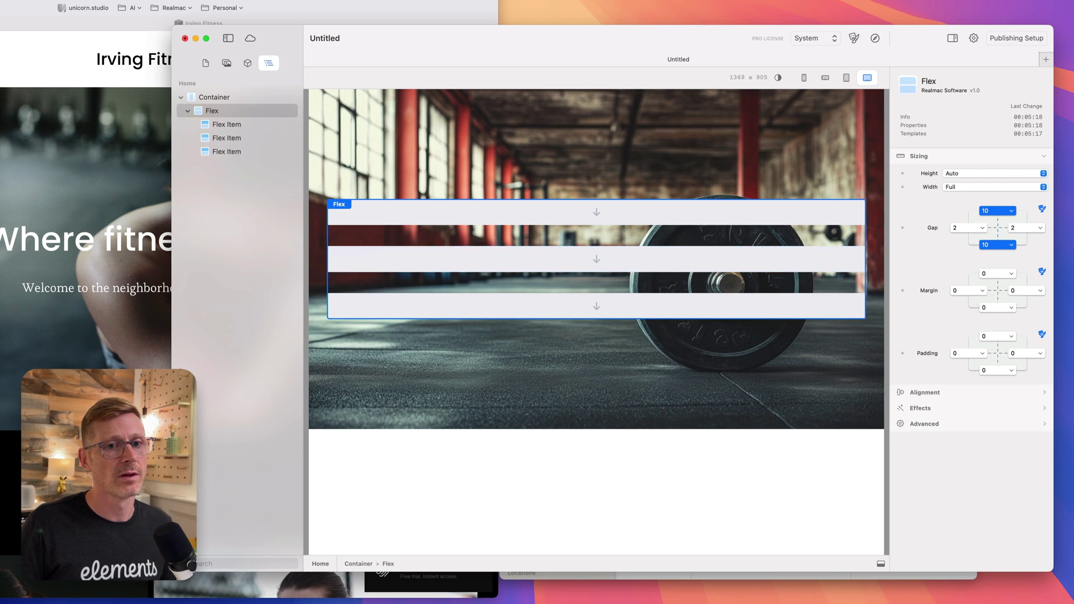
left_click(760, 302)
key("BackSpace")
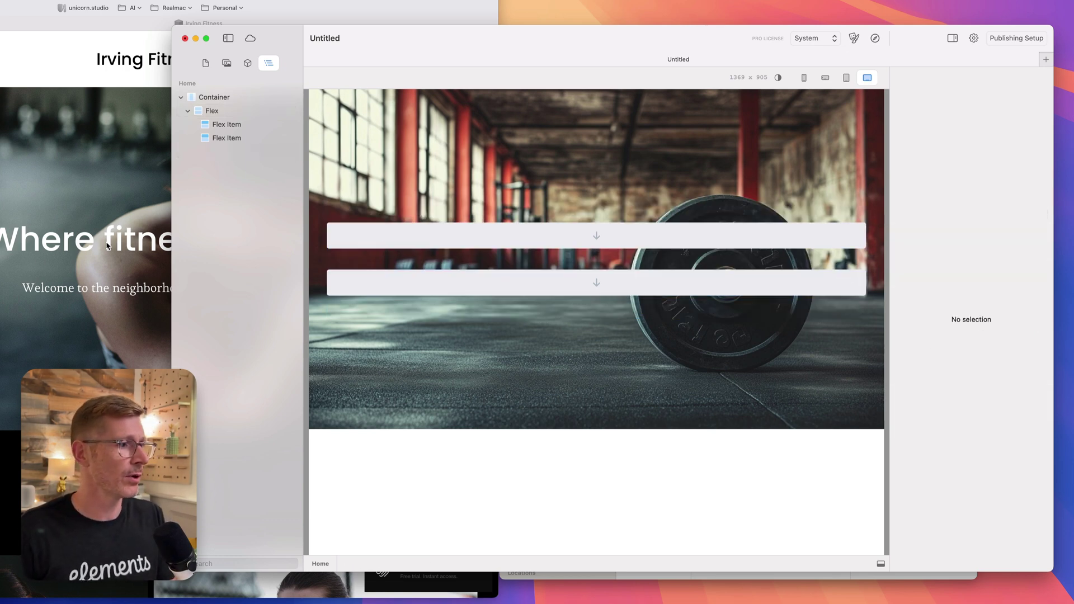
Step: Add a Heading component to the upper Flex Item and show the page's layer structure
left_click(245, 63)
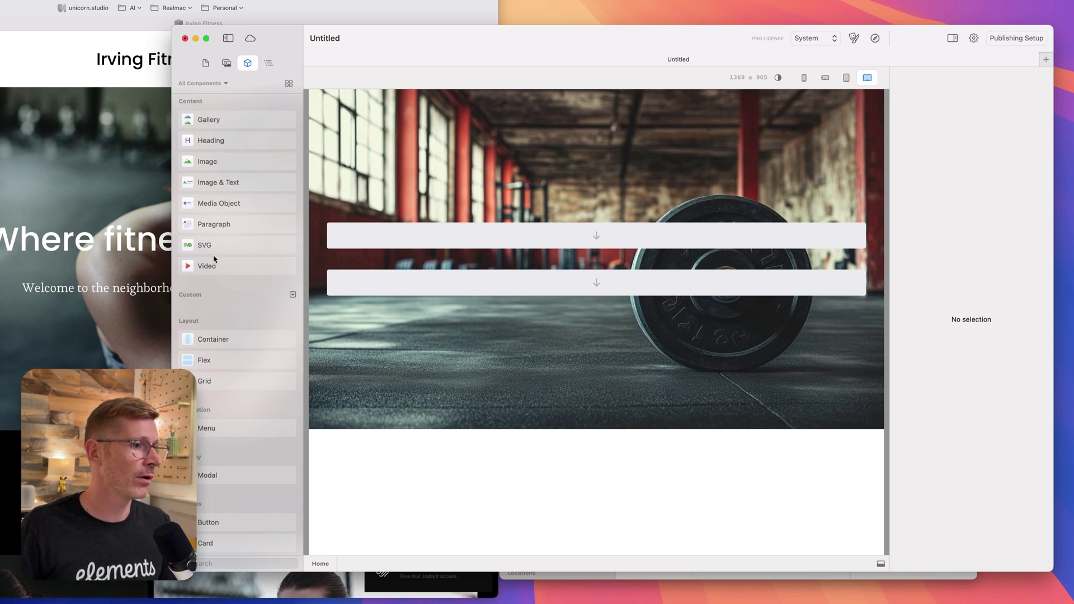
left_click_drag(220, 141, 563, 242)
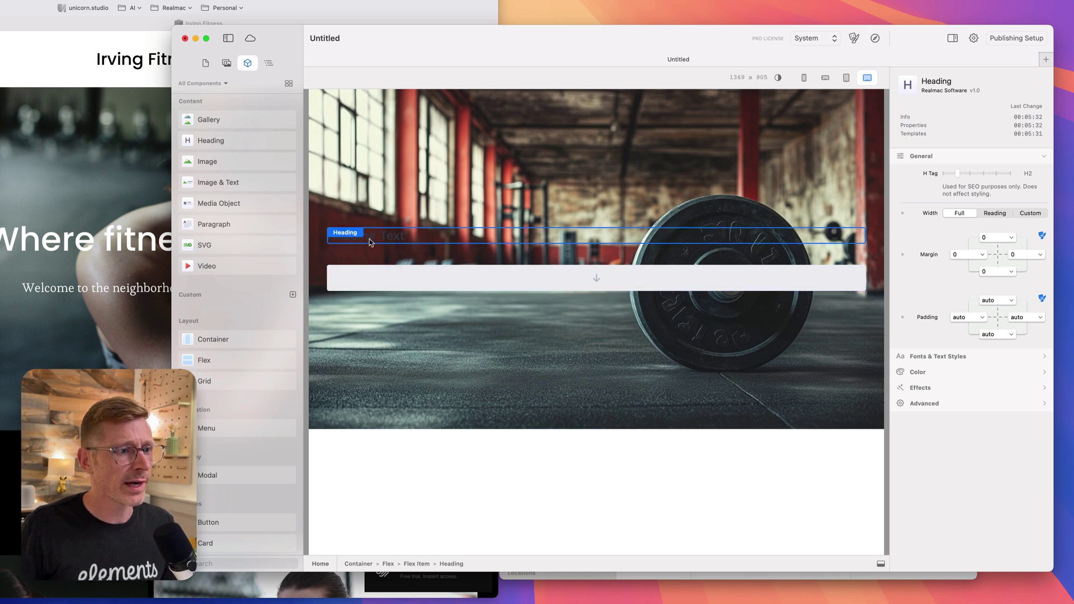
left_click(268, 63)
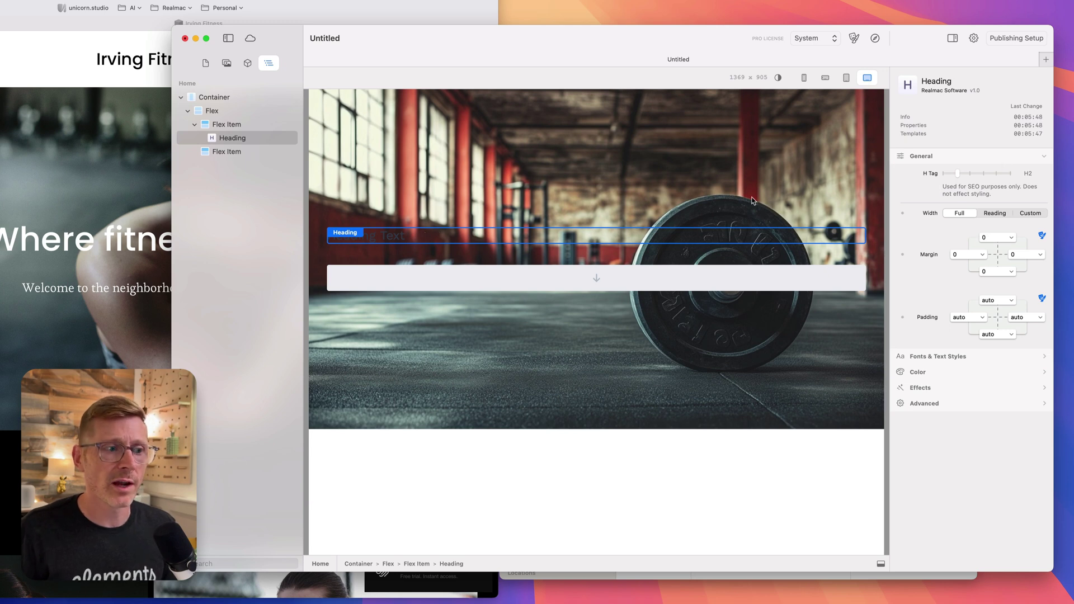
Step: Set the heading's color to white and its text style to 7xl
left_click(943, 376)
left_click(1036, 237)
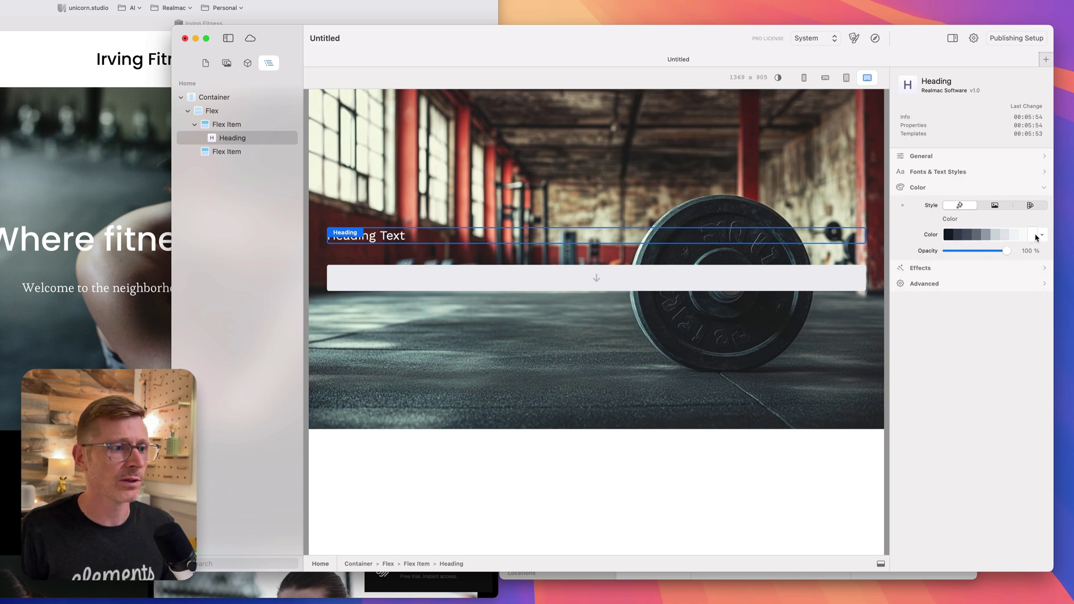
left_click(969, 176)
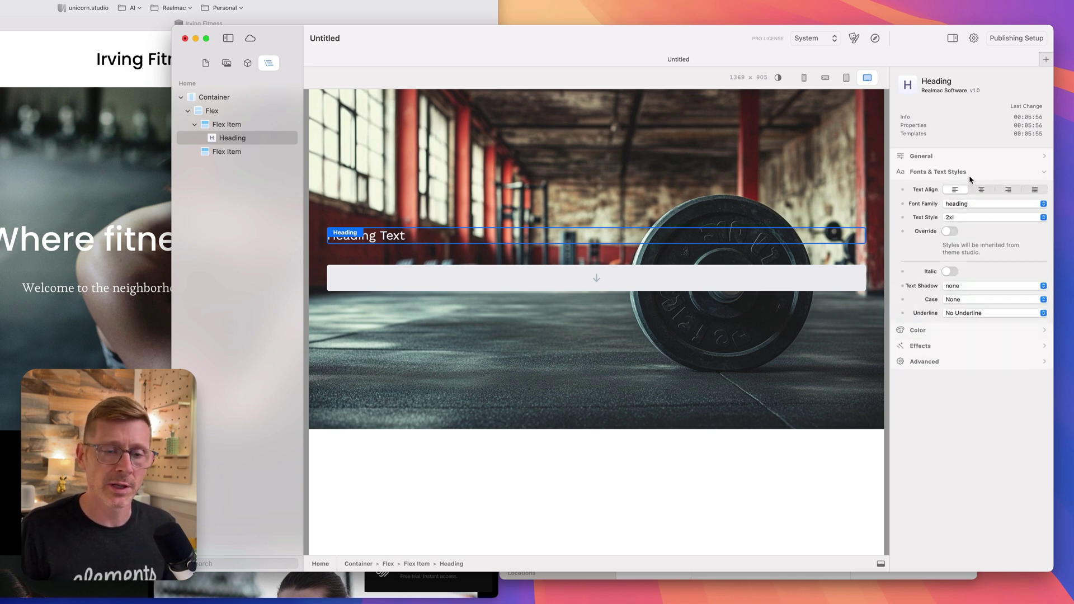
left_click(965, 216)
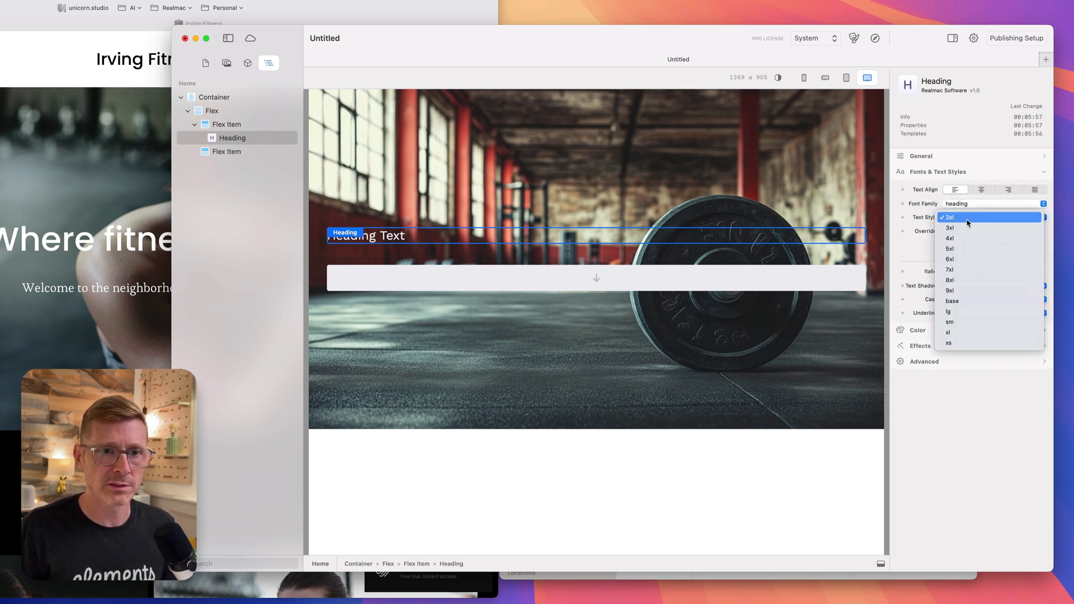
left_click(969, 270)
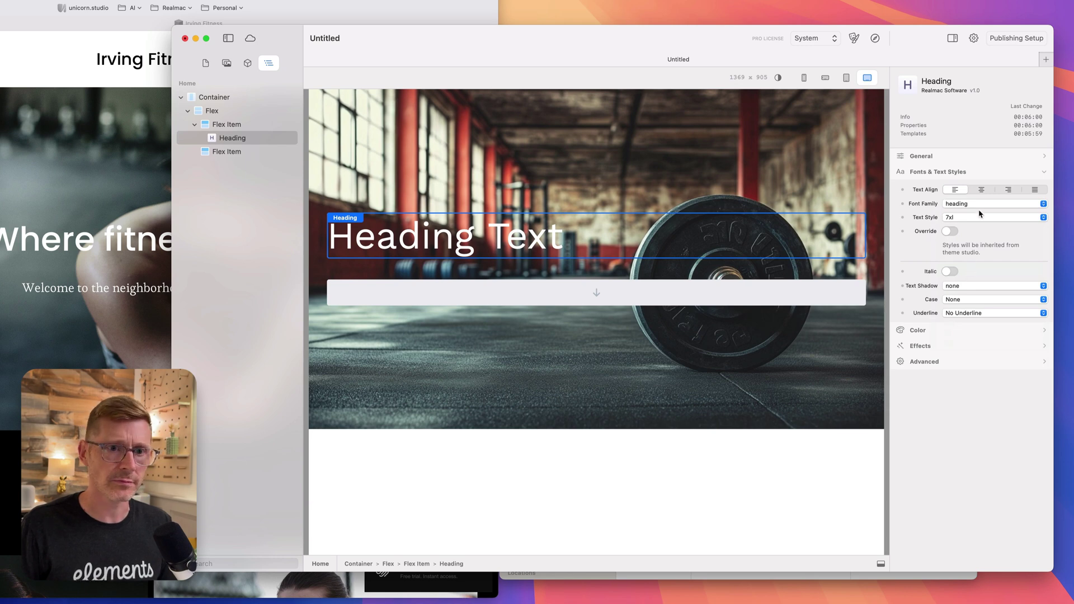
Step: Copy "Where fitness is life." from the Irving Fitness demo page in the browser and replace the heading's placeholder text with it in Elements
left_click(12, 241)
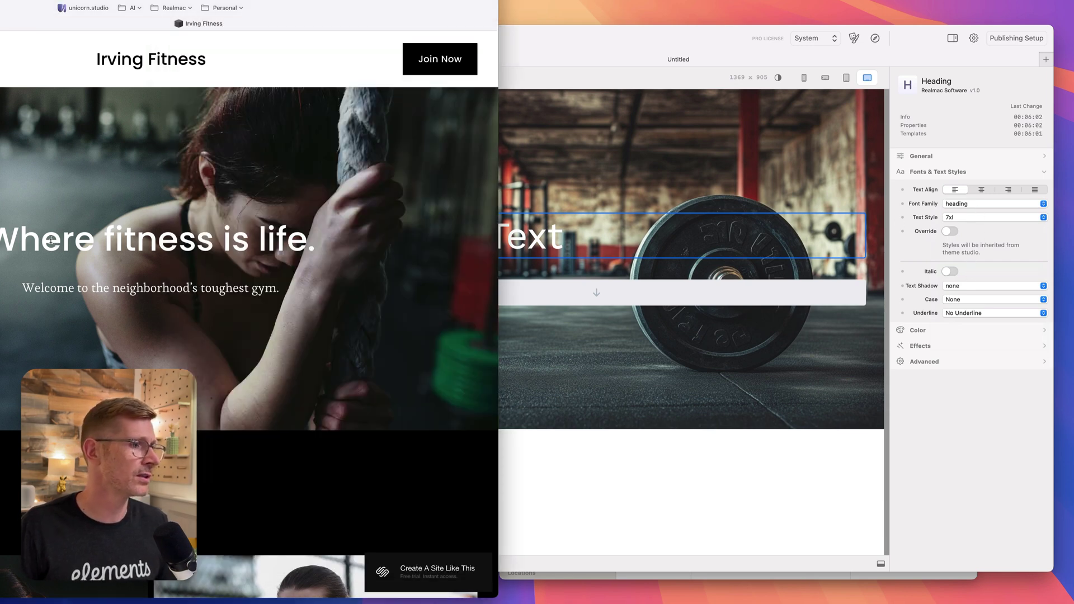
left_click_drag(11, 240, 316, 241)
key("super+c")
left_click(587, 42)
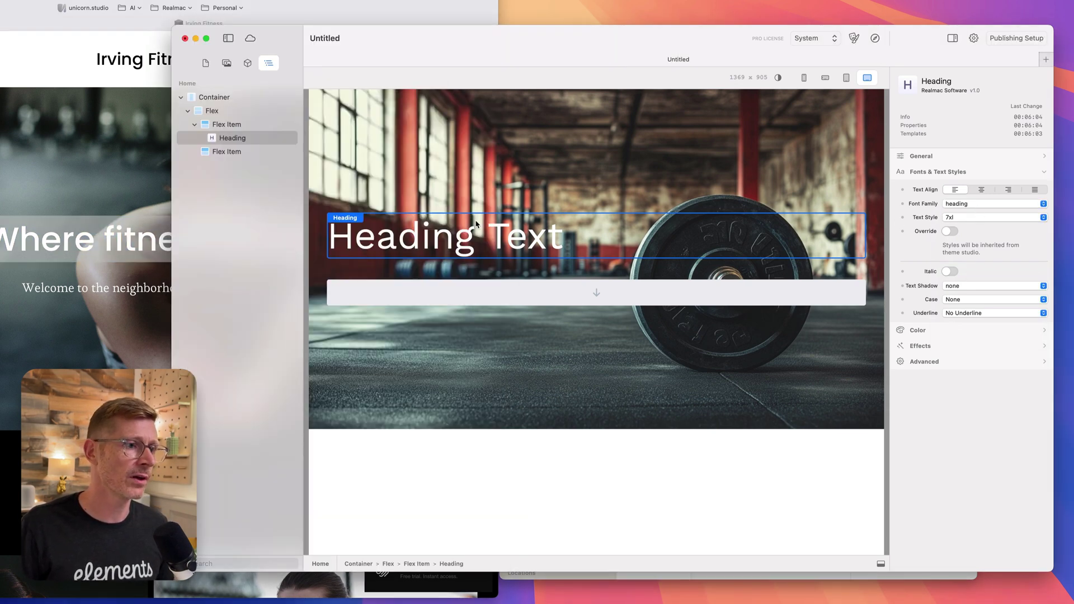
key("super+a")
key("super+v")
left_click(722, 163)
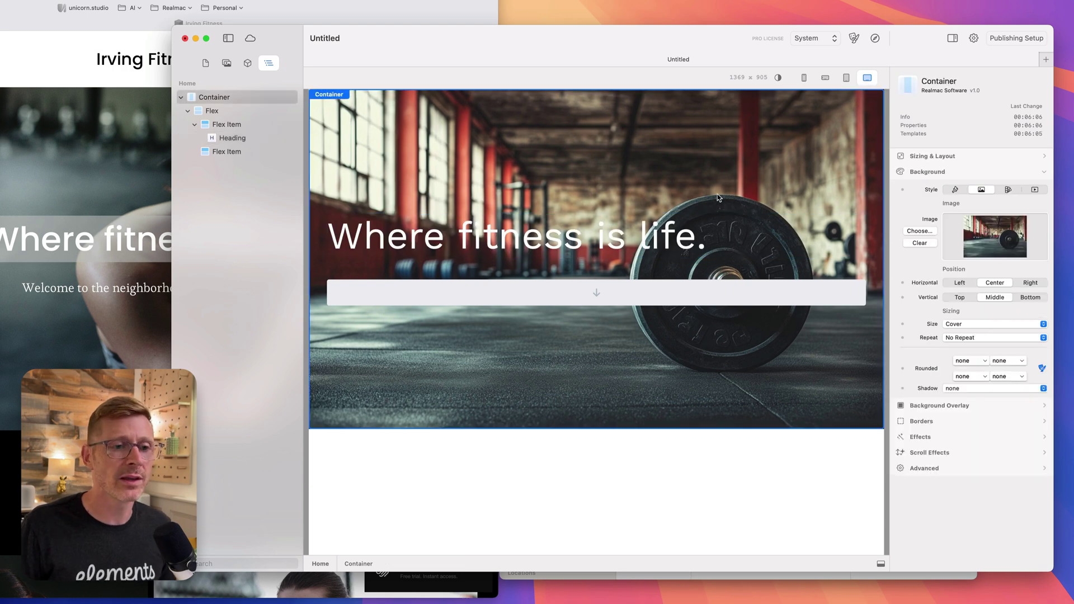
Step: Center-align the heading's text and place a copy of the heading in the lower Flex Item
left_click(734, 236)
left_click(988, 191)
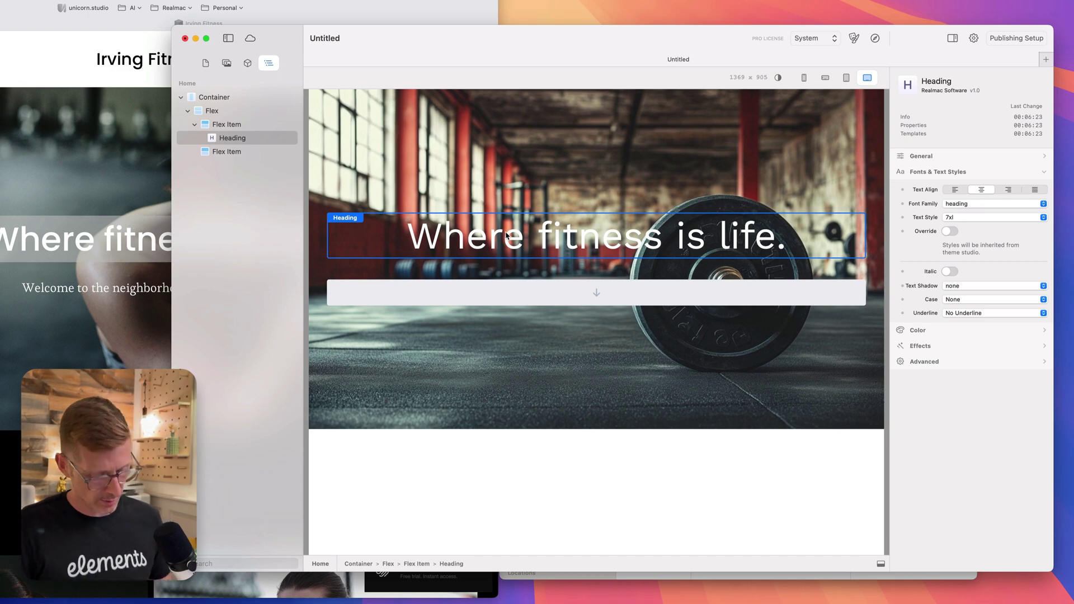
left_click_drag(507, 235, 544, 292)
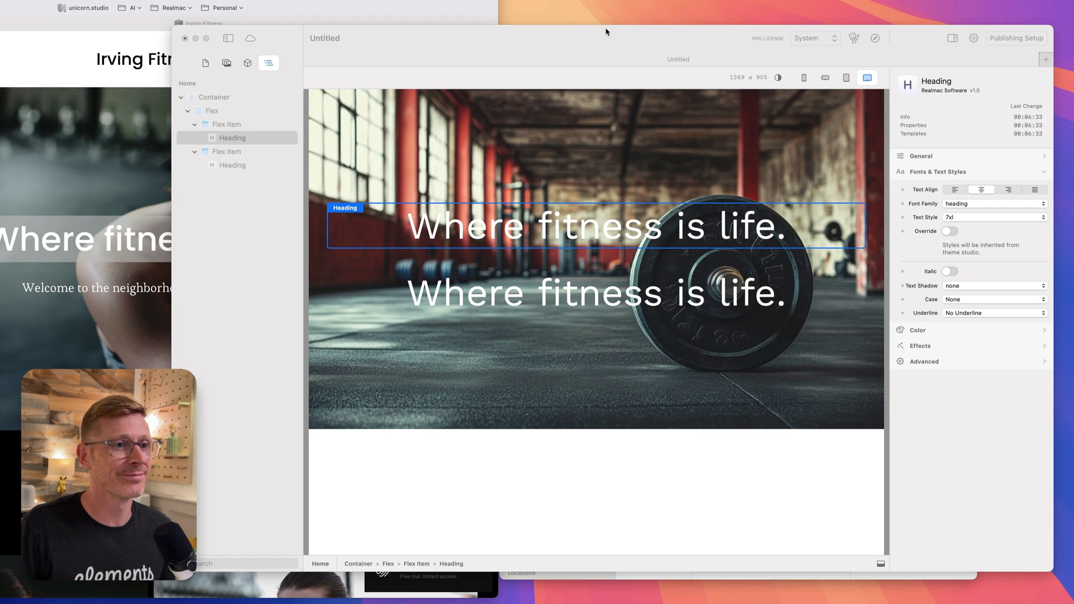
Step: Copy "Welcome to the neighborhood's toughest gym." from the demo page in the browser and replace the lower heading's text with it in Elements
left_click(21, 293)
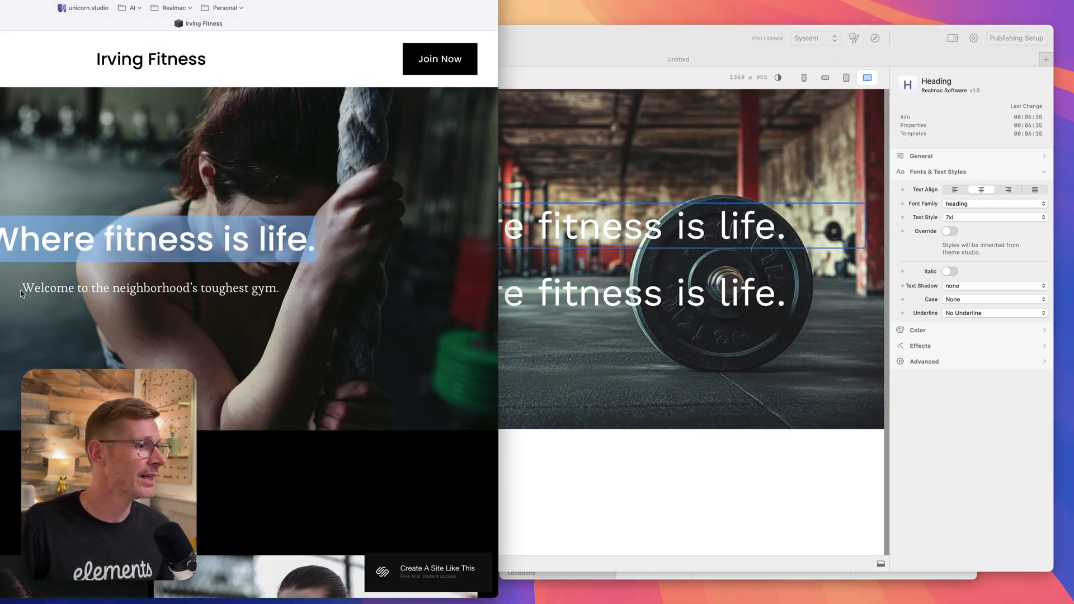
left_click_drag(20, 293, 334, 284)
key("super+c")
left_click(600, 294)
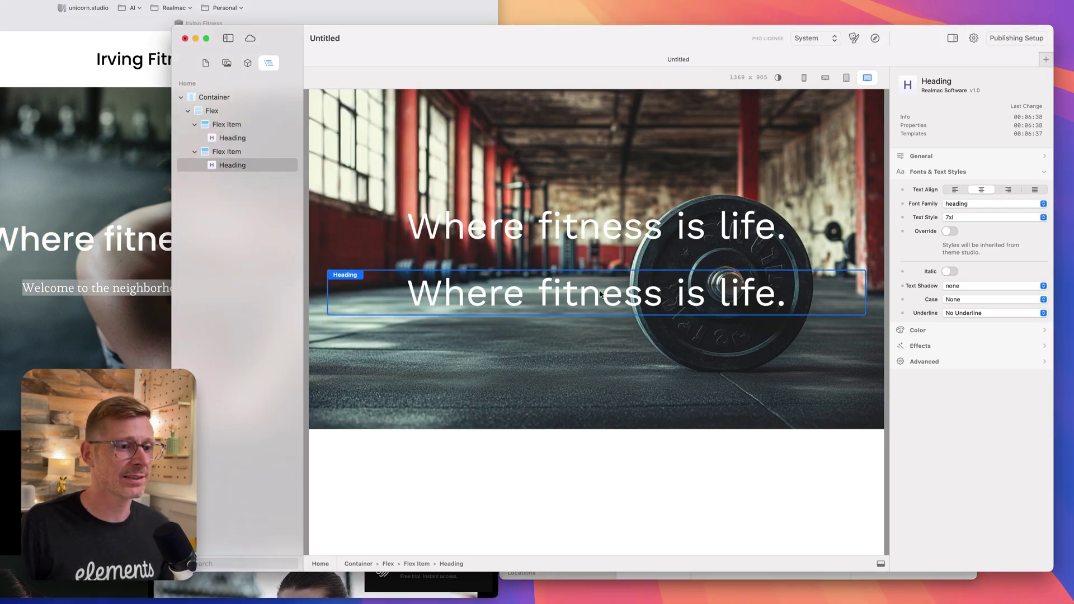
double_click(600, 295)
key("super+a")
key("super+v")
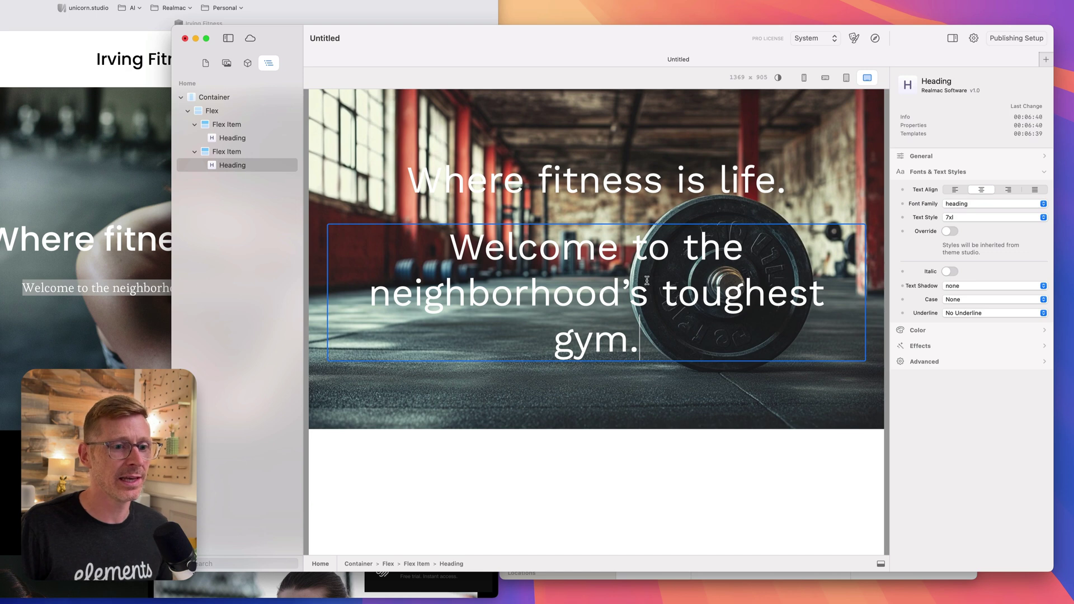
key("super+a")
left_click(762, 187)
Step: Reduce the lower heading's text style, trying 3xl and settling on 2xl
left_click(767, 255)
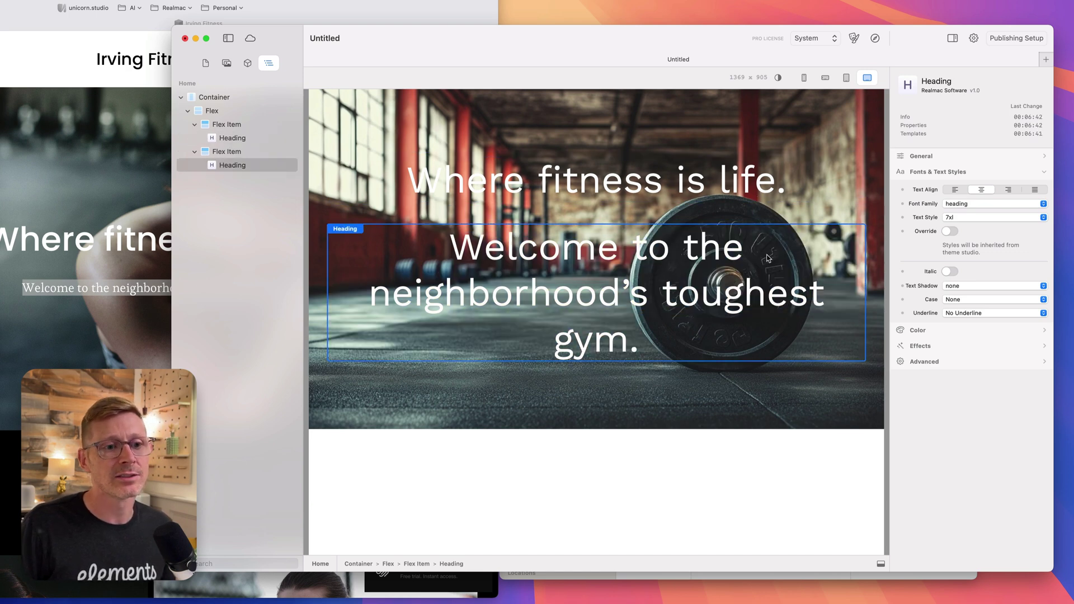
left_click(970, 218)
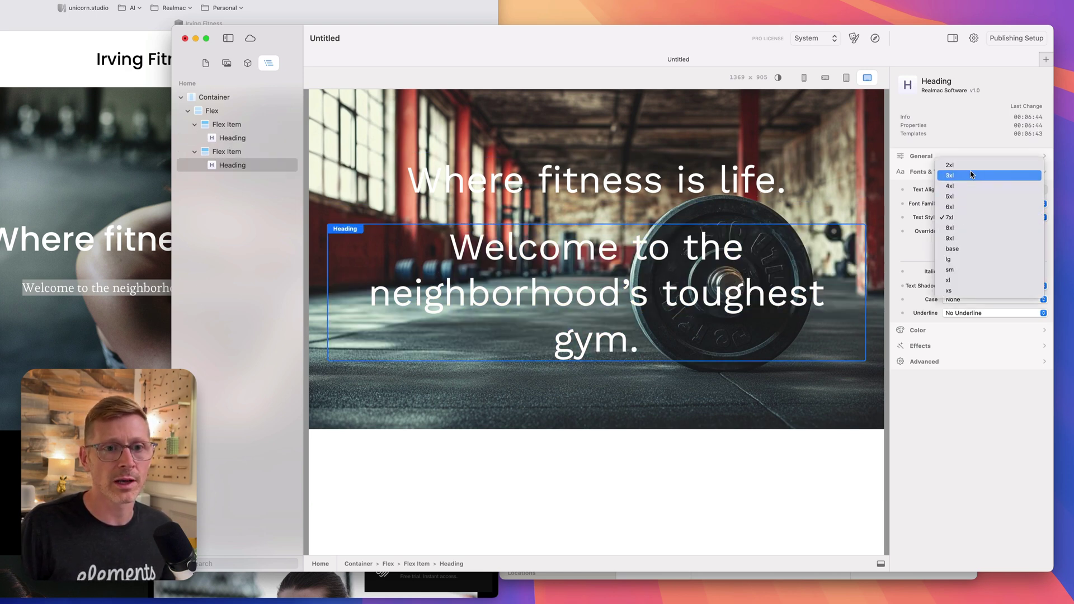
left_click(971, 175)
left_click(958, 218)
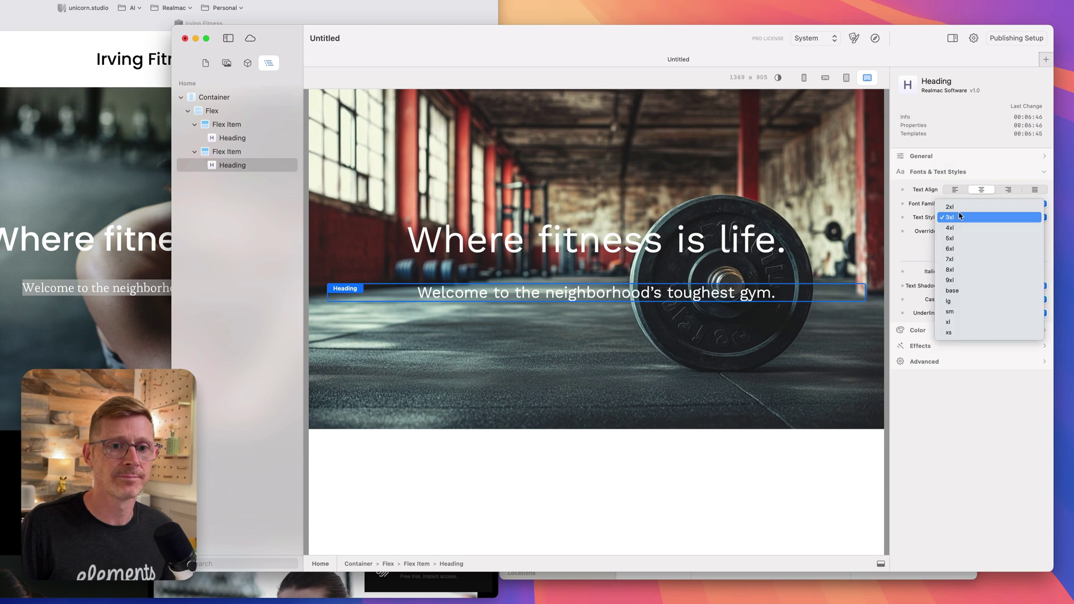
left_click(963, 210)
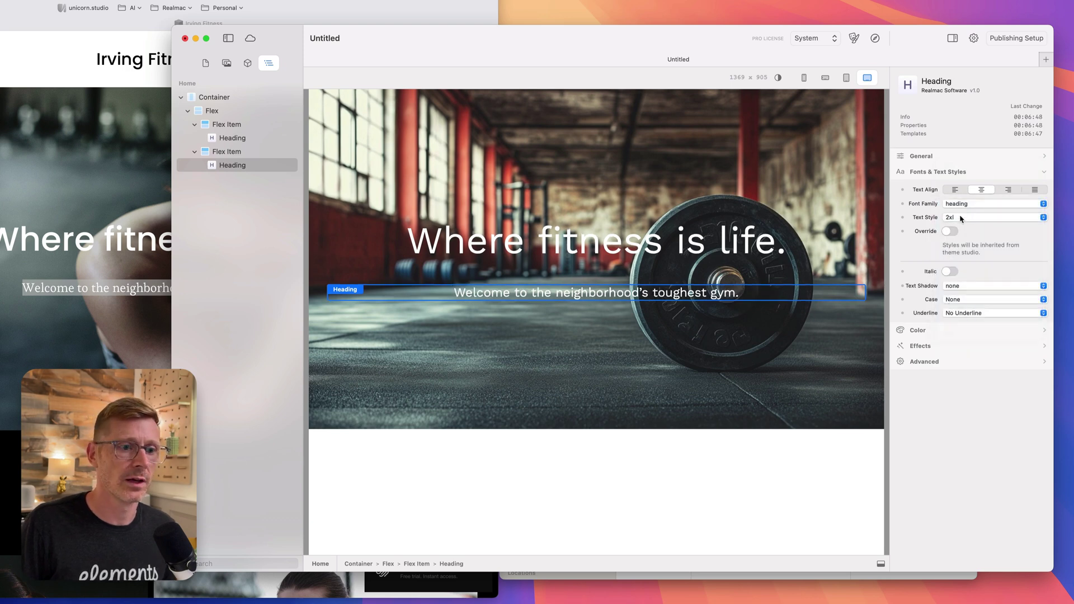
Step: Try the lower heading at text style 3xl again for comparison and return it to 2xl
left_click(961, 220)
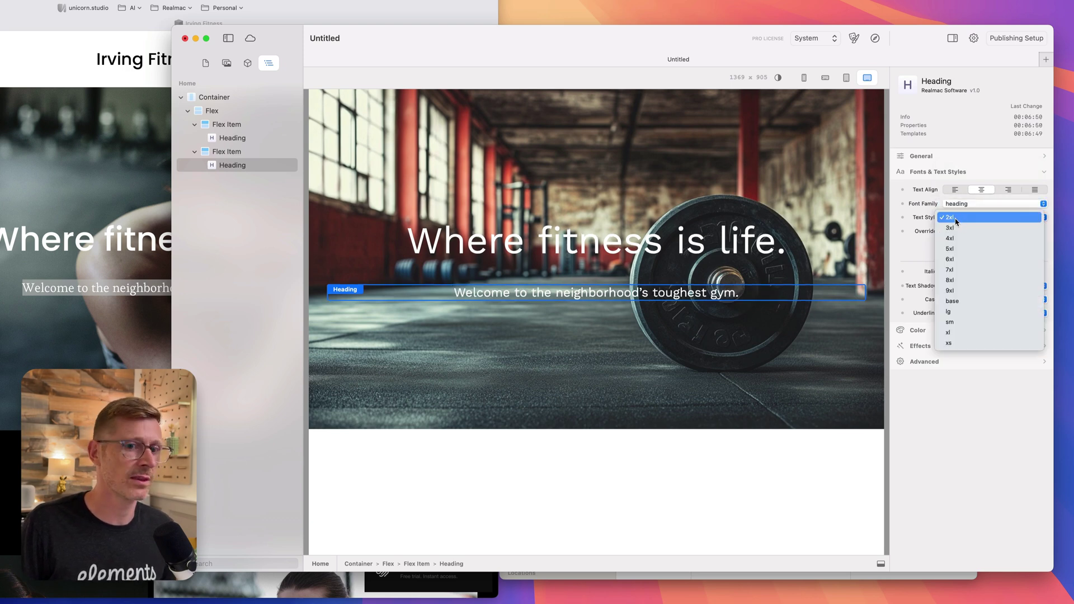
left_click(962, 227)
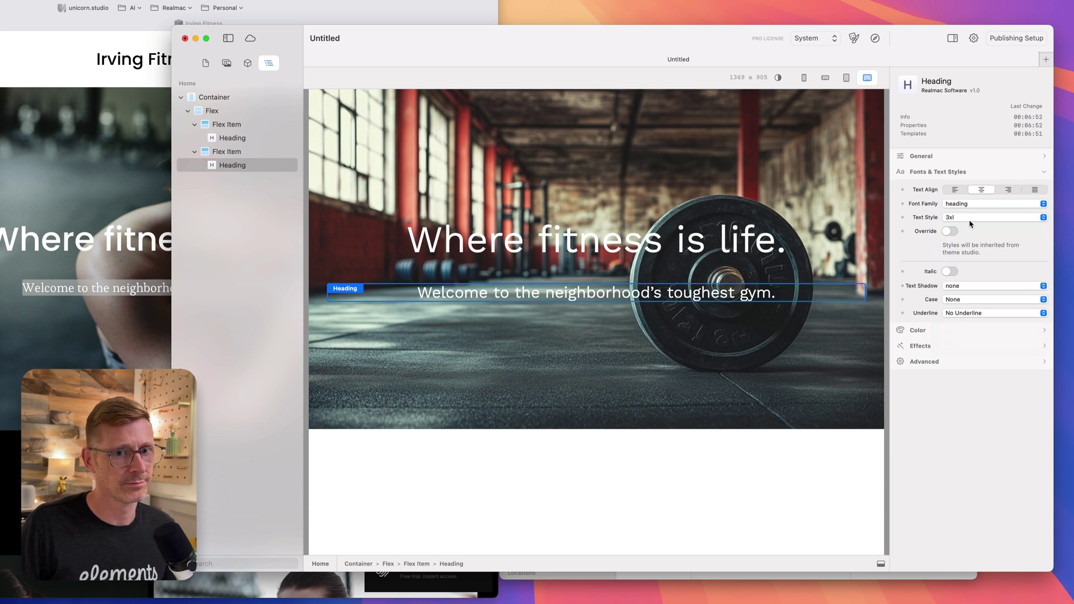
left_click(970, 222)
left_click(964, 208)
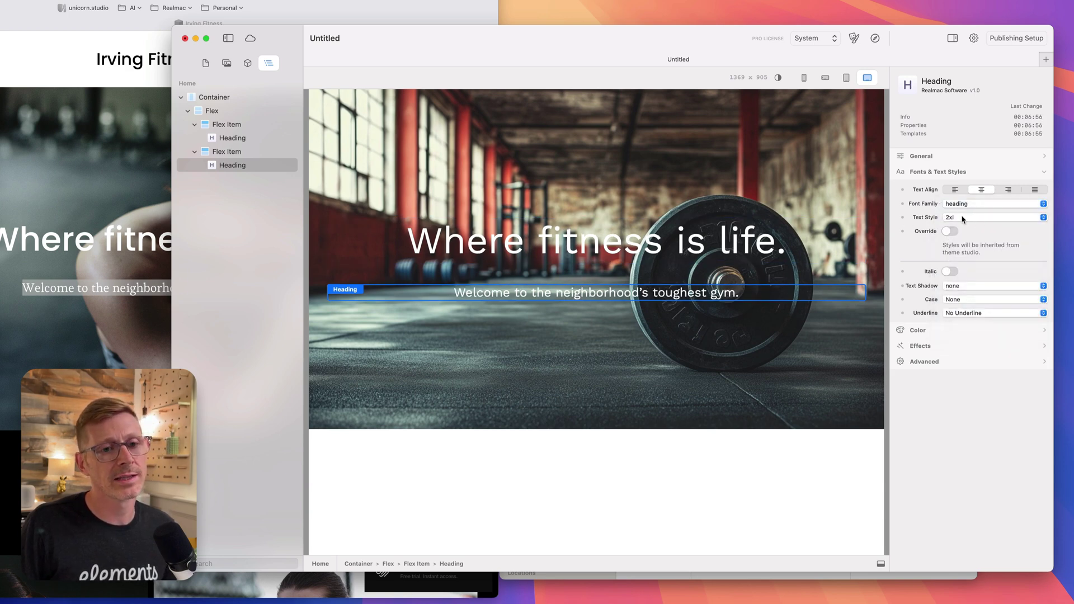
left_click(964, 219)
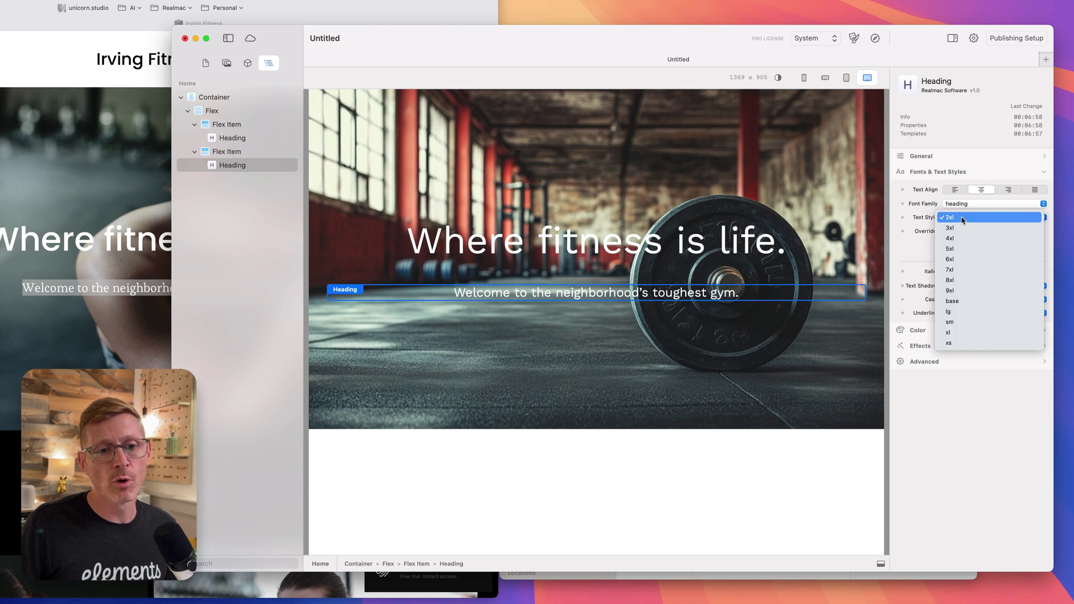
left_click(963, 219)
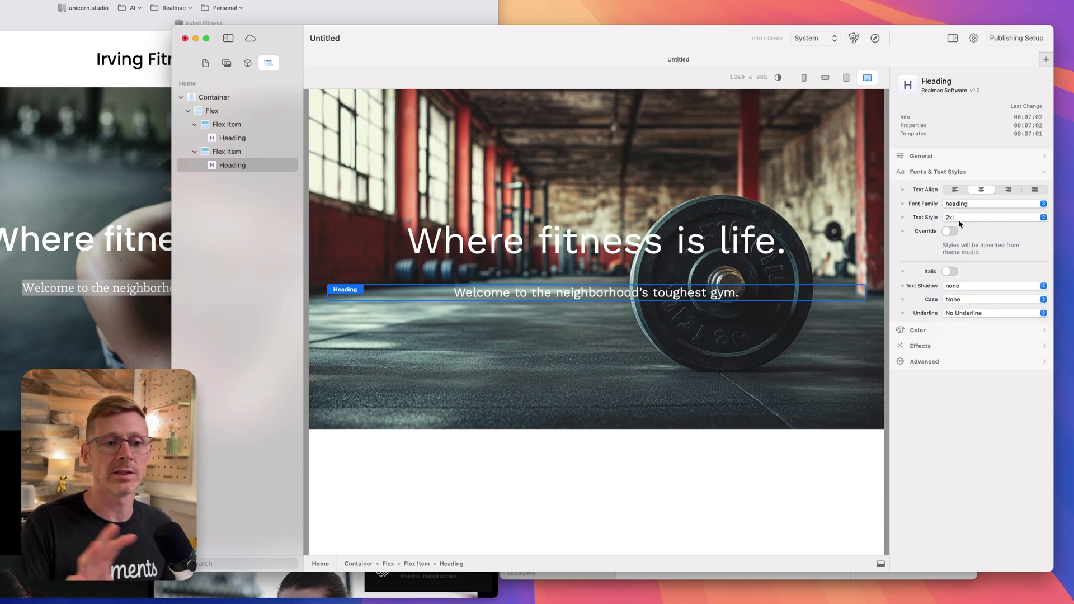
left_click(1015, 217)
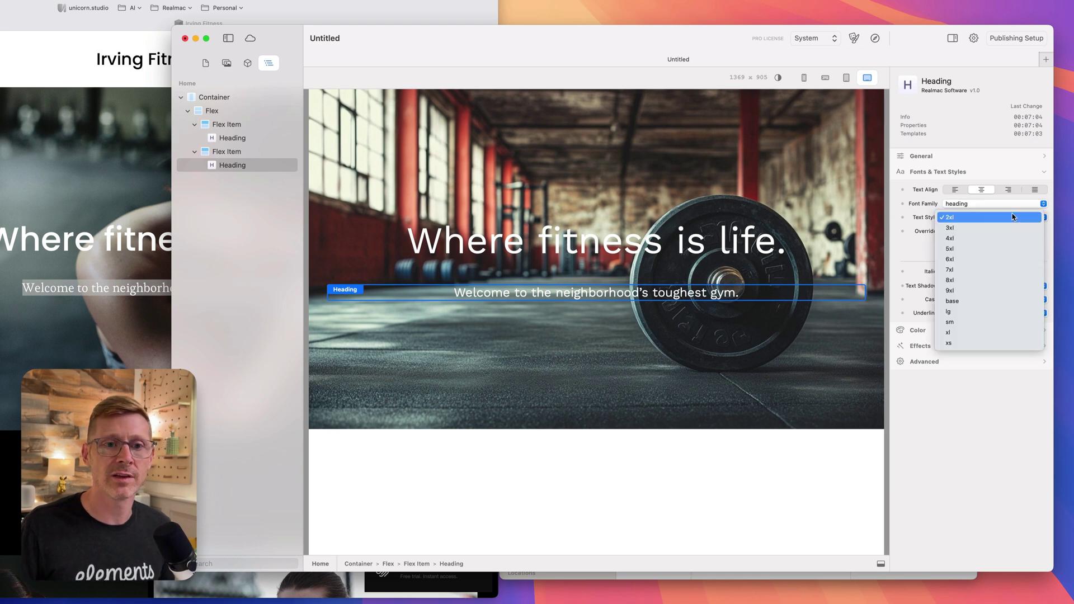
left_click(1001, 227)
left_click(997, 219)
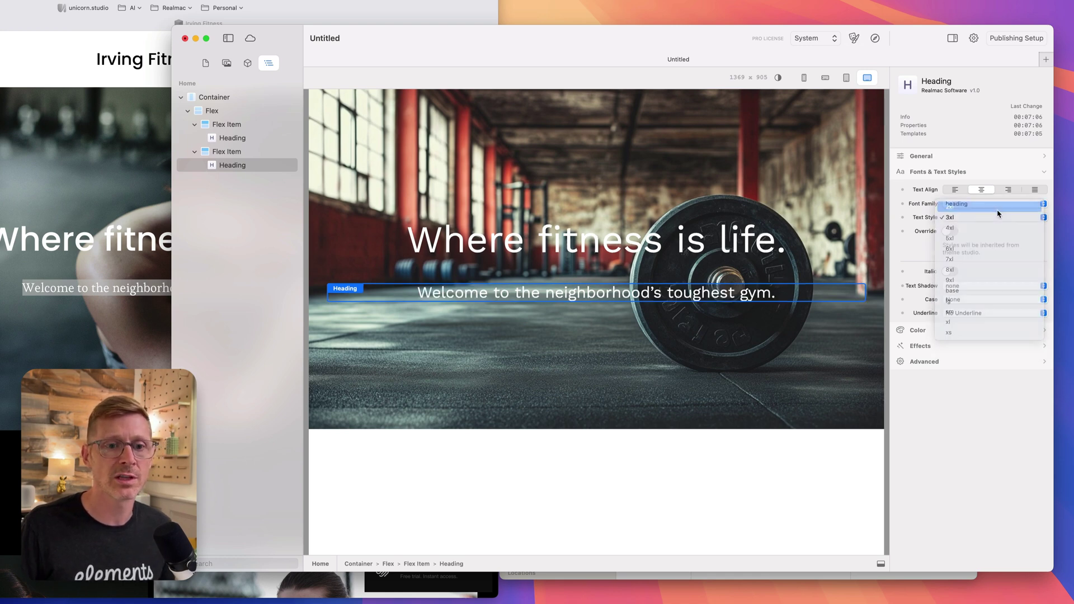
left_click(990, 206)
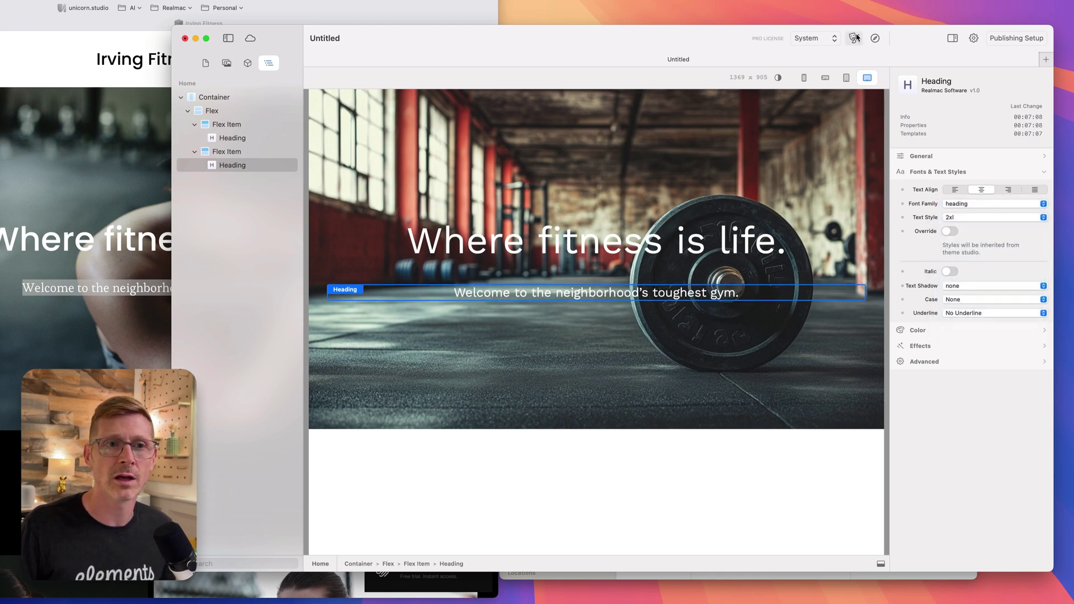
Step: Set the vertical gap of the Flex holding both headings to 5
left_click(594, 271)
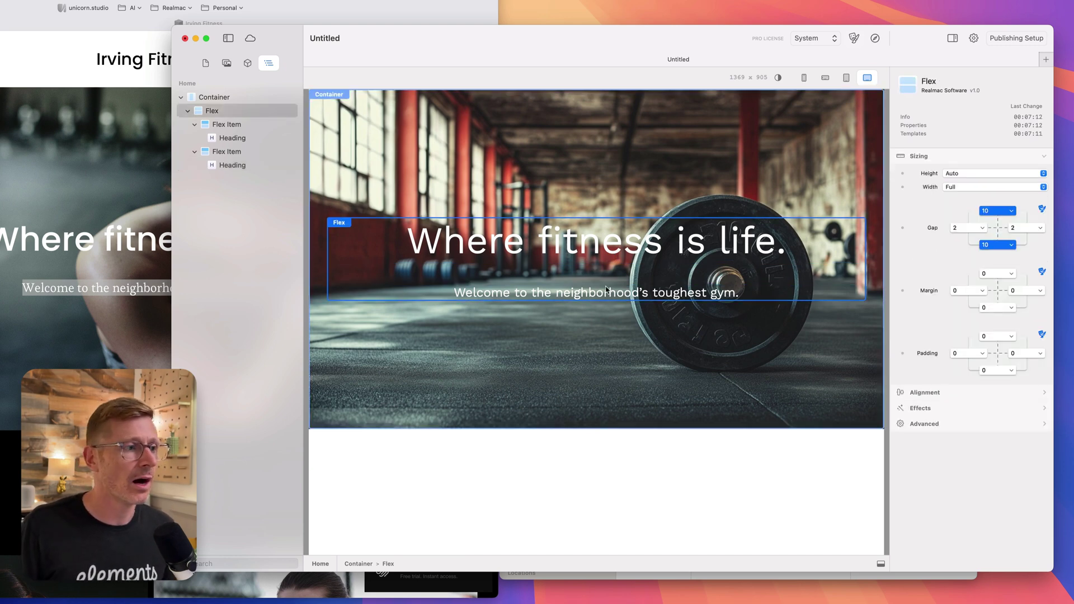
left_click(1001, 247)
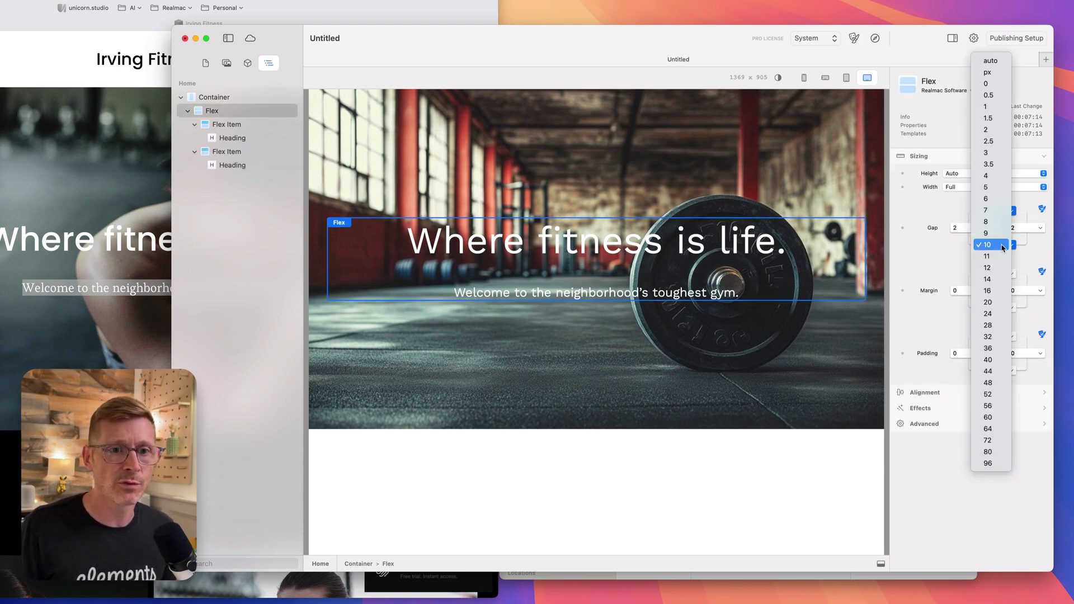
left_click(1002, 248)
left_click(1002, 248)
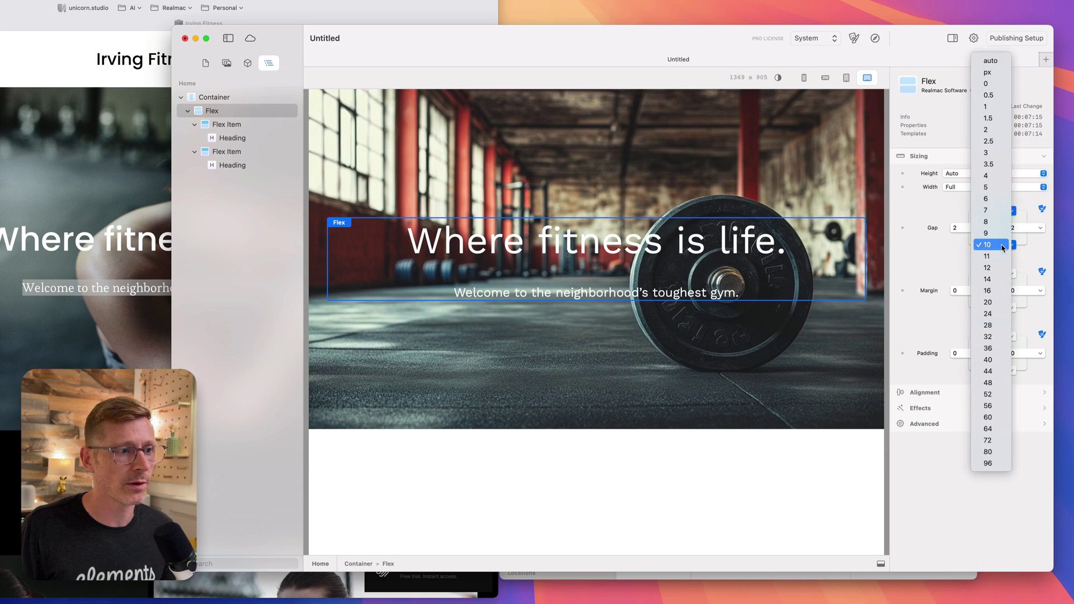
left_click(1004, 188)
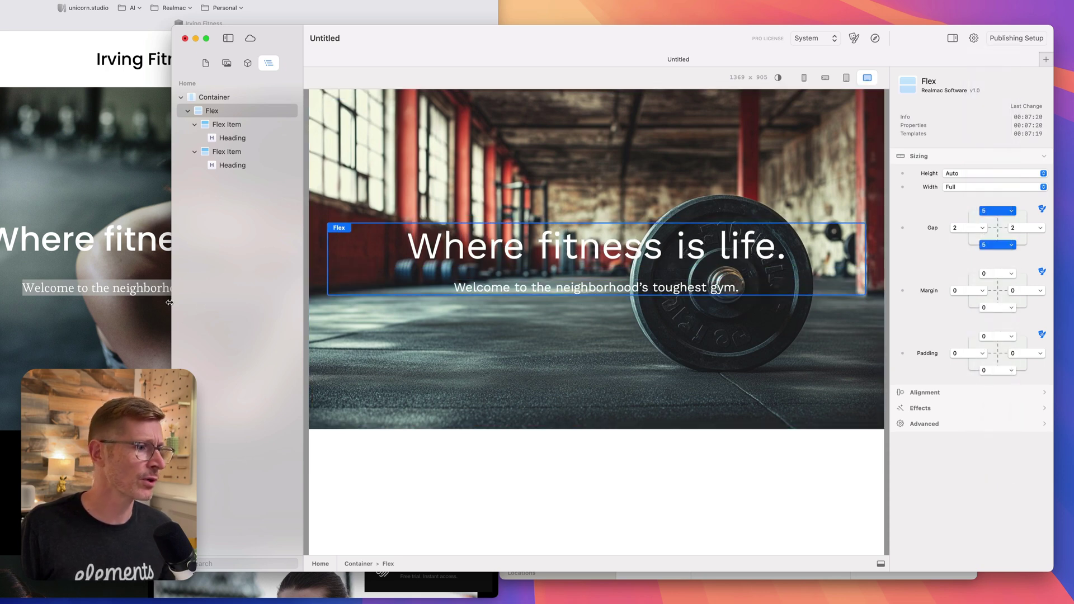
Step: Switch to the browser and examine the tagline's typeface on the Irving Fitness demo page
left_click(102, 305)
mouse_move(21, 287)
left_mouse_down()
mouse_move(302, 277)
mouse_move(21, 290)
left_mouse_up()
left_click(290, 287)
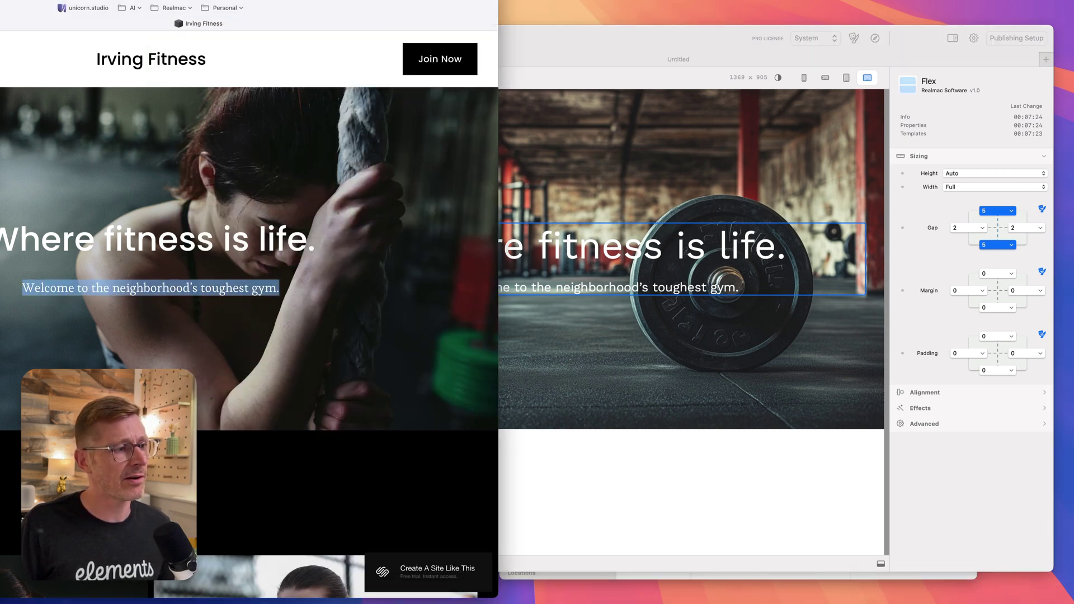
left_click(77, 331)
Step: Return to Elements, open the theme settings in an enlarged window and show the theme's fonts
left_click(616, 317)
left_click(653, 288)
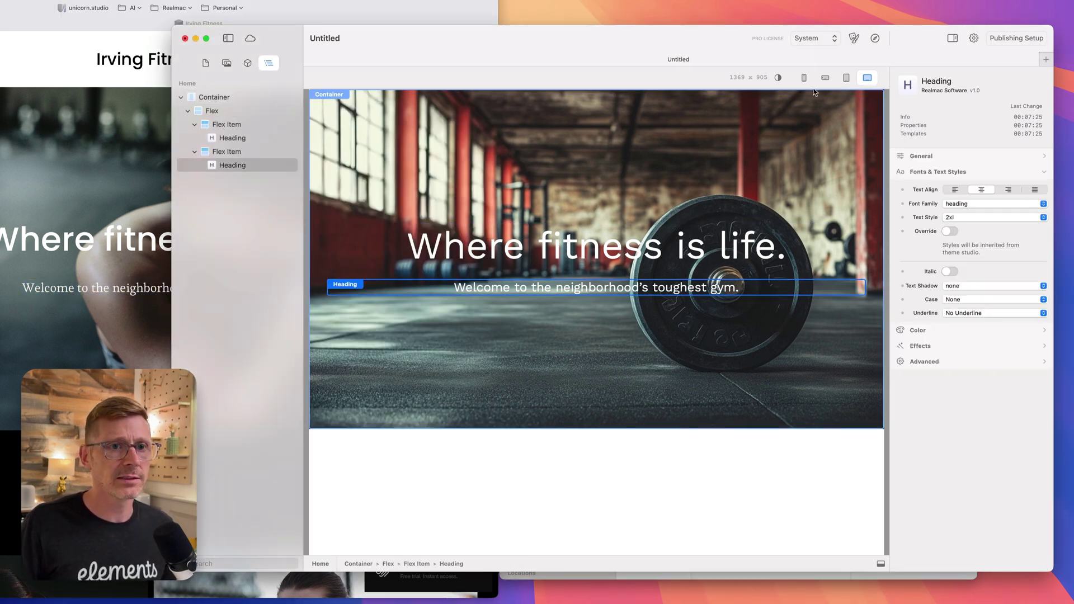
left_click(854, 38)
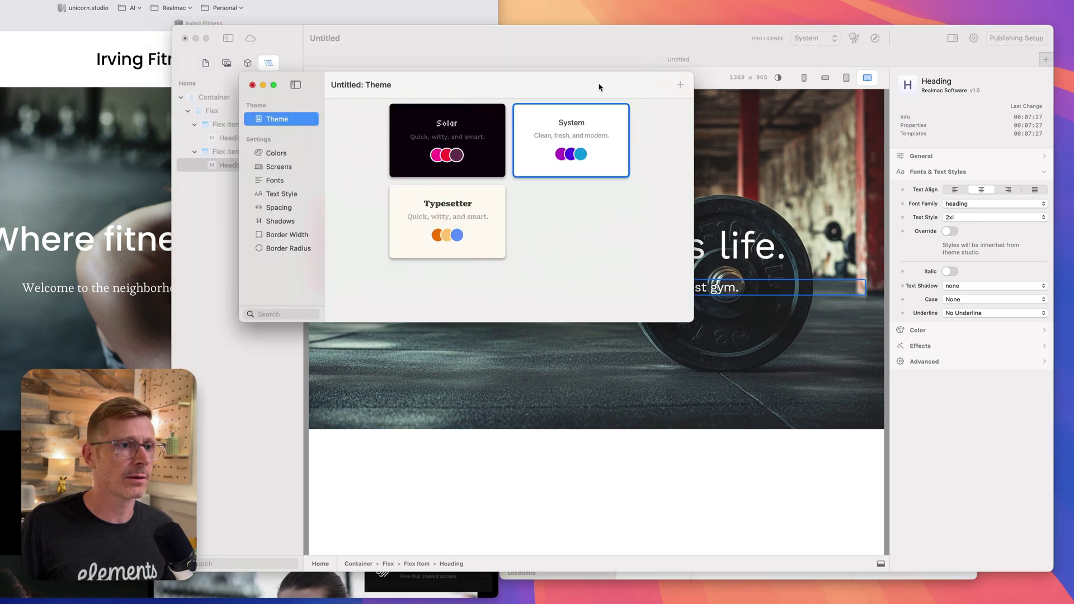
left_click_drag(600, 87, 734, 86)
left_click_drag(826, 320, 1001, 427)
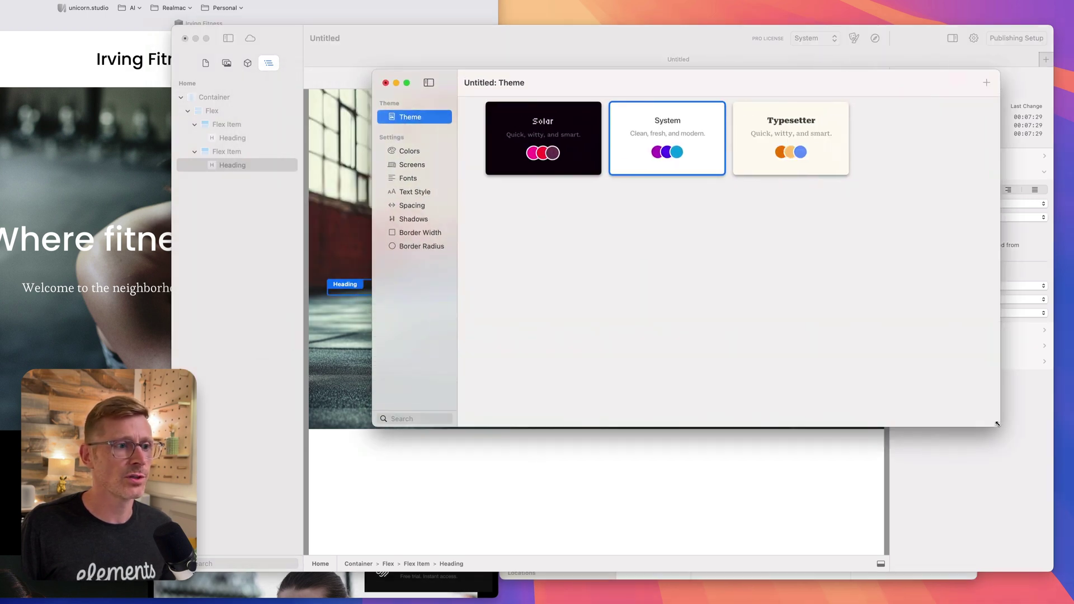
left_click(419, 179)
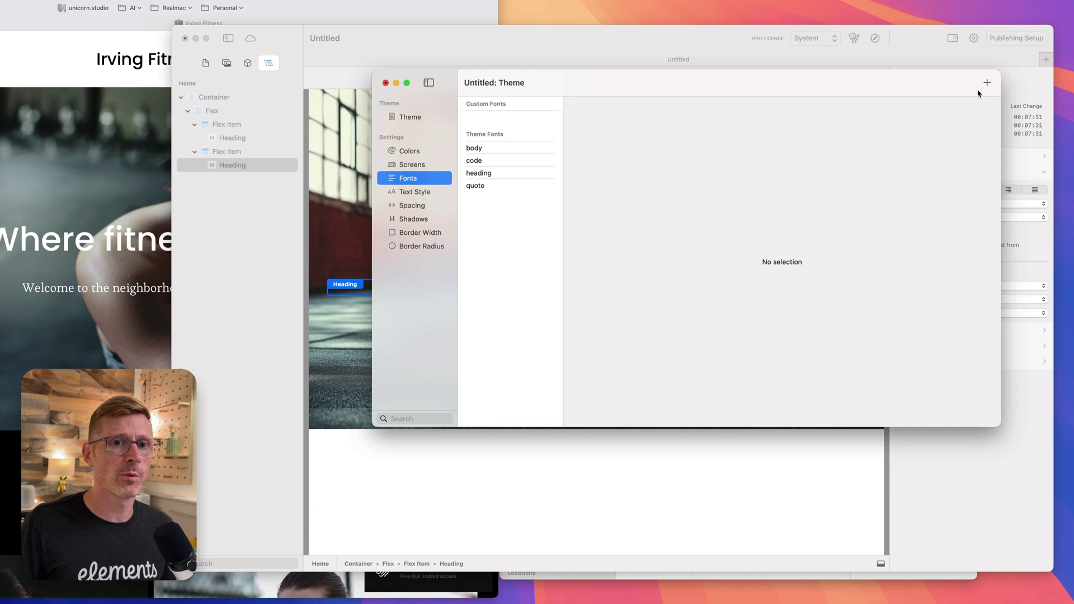
Step: Add a custom theme font named serif and set its kind to Google Font
left_click(987, 83)
left_click(641, 110)
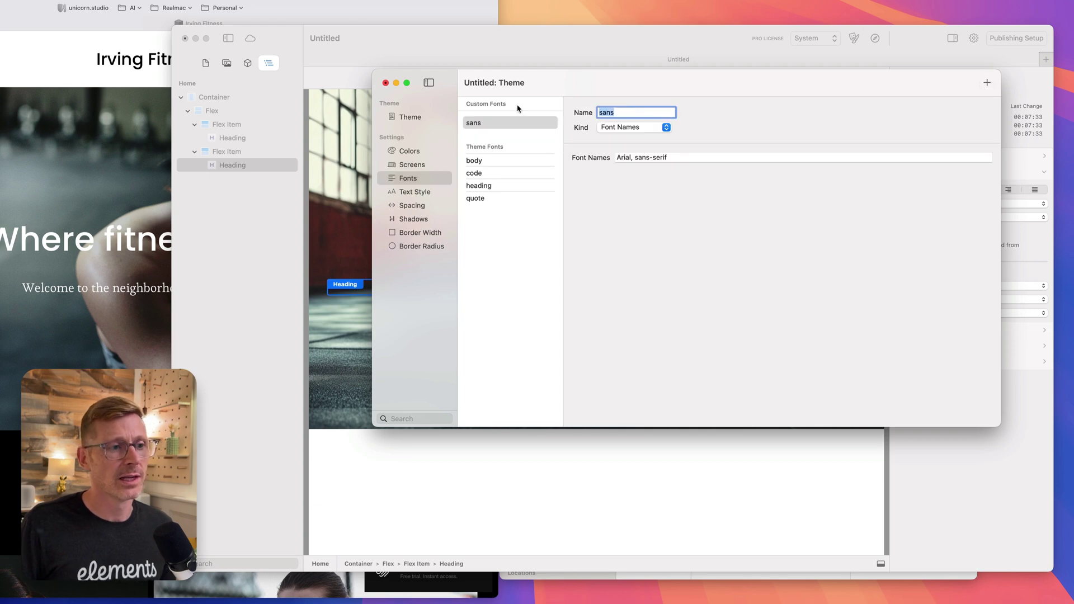
type("serif")
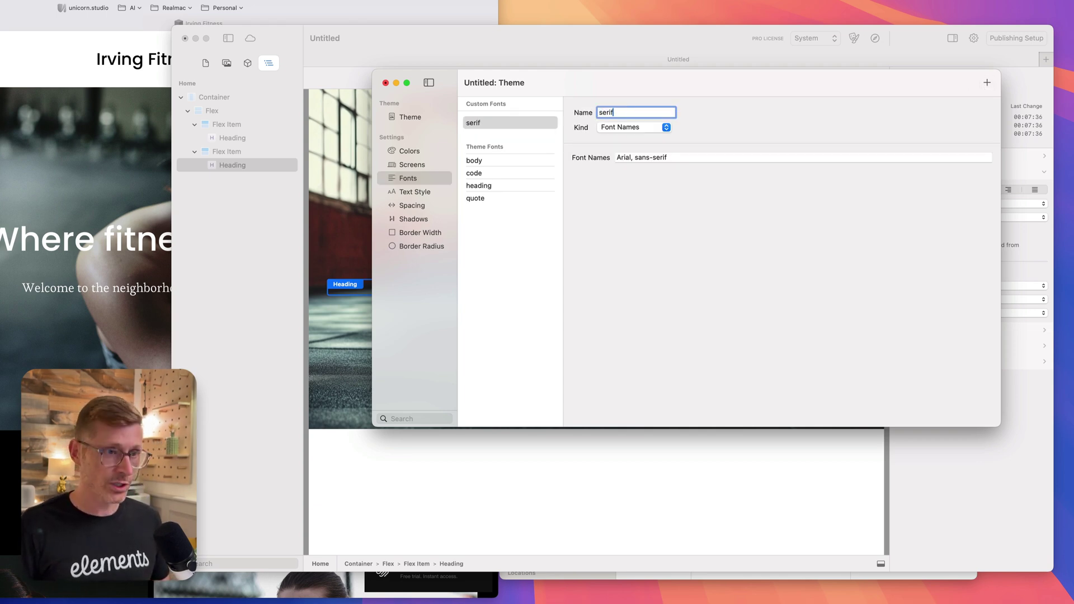
key("Return")
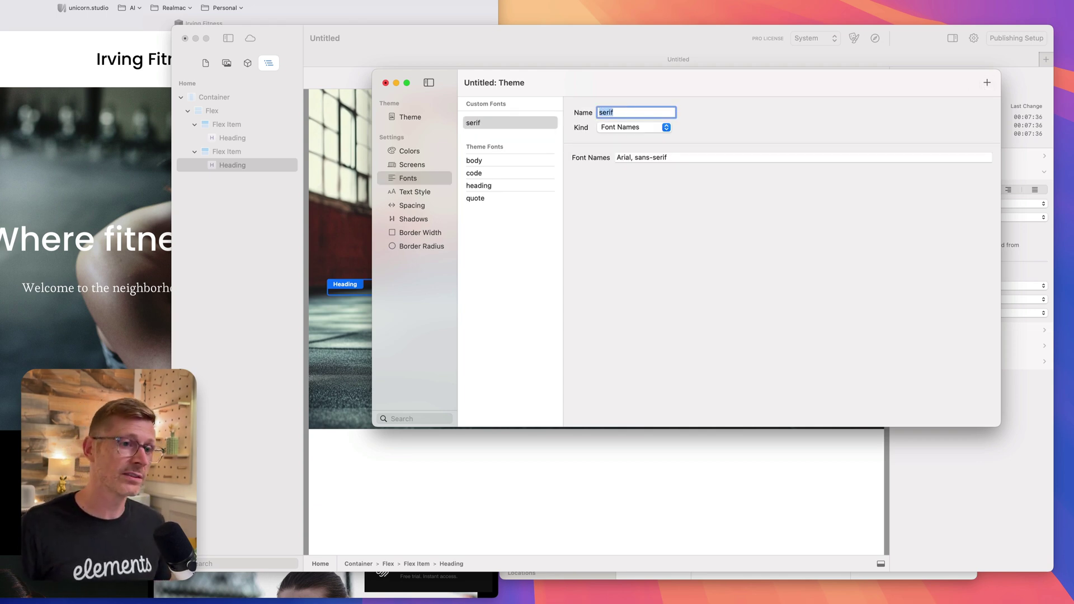
left_click(626, 131)
left_click(642, 148)
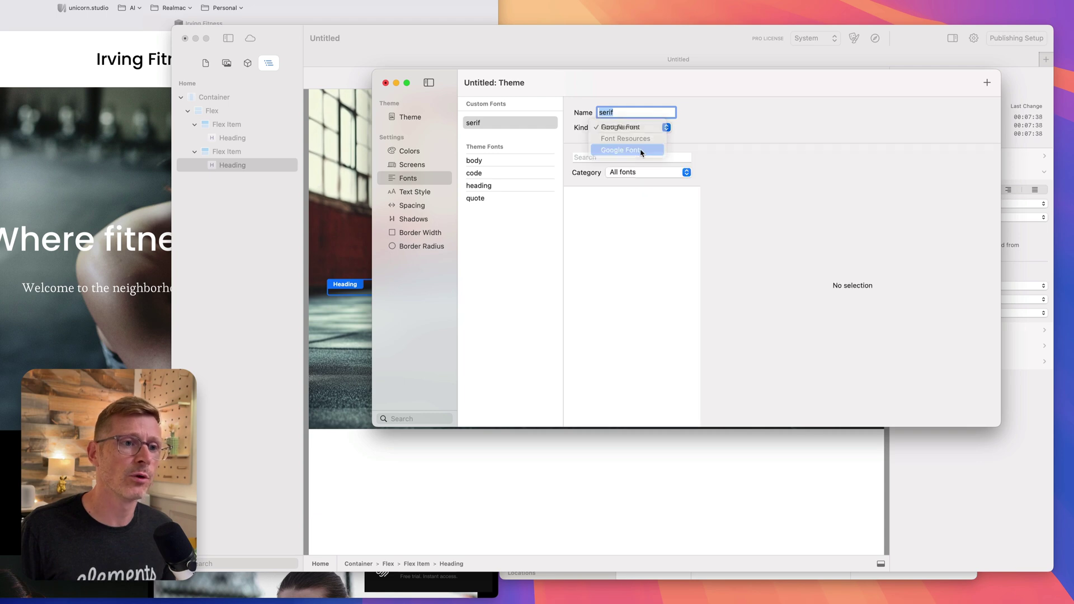
Step: Switch to the browser and identify the font of the demo page's tagline with WhatFont
left_click(53, 183)
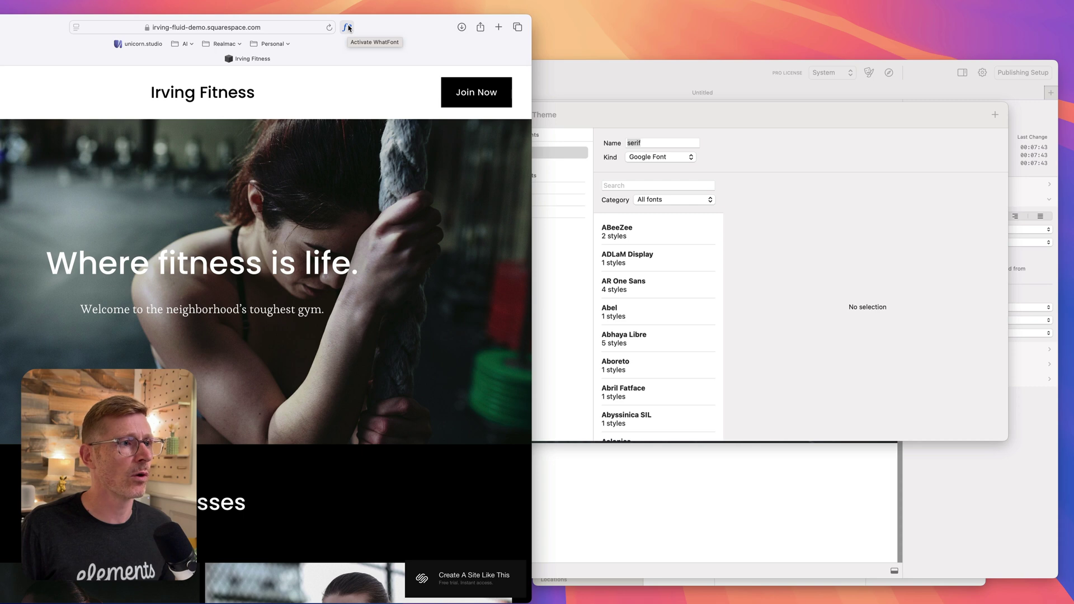
left_click(348, 28)
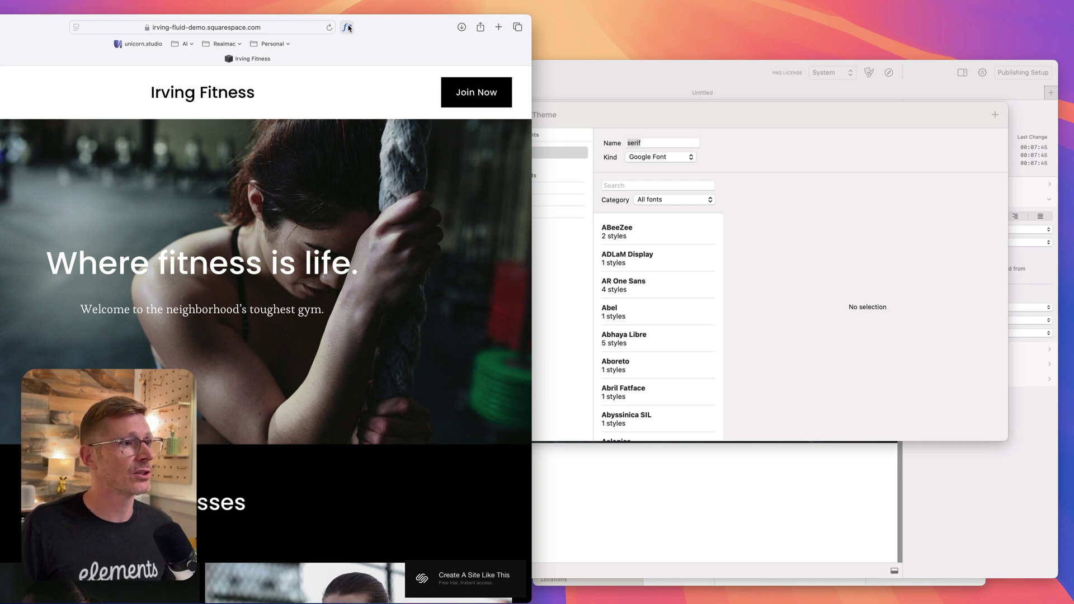
mouse_move(212, 101)
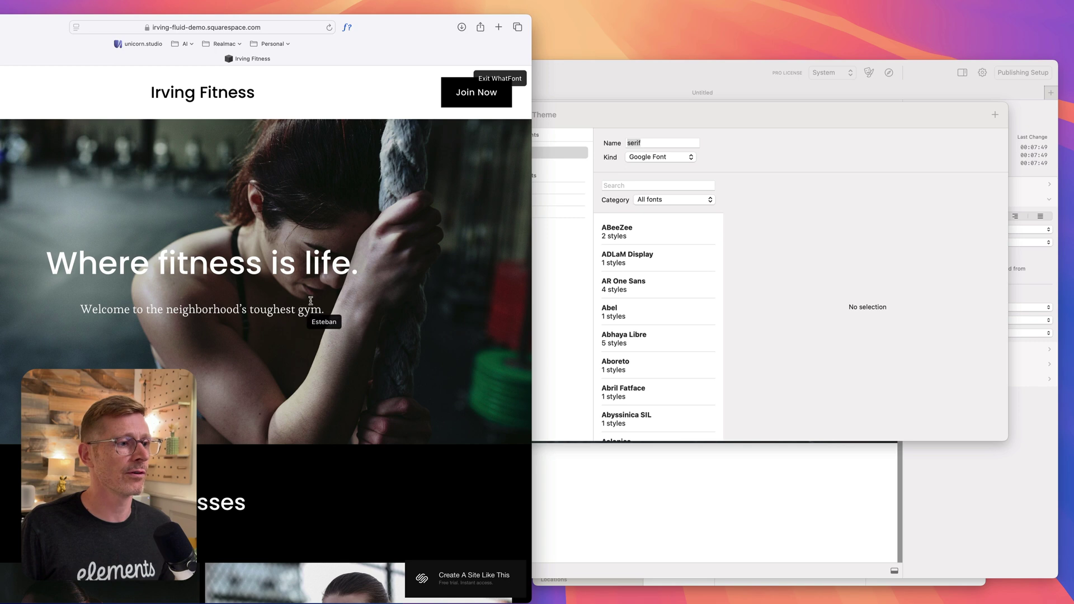
mouse_move(311, 308)
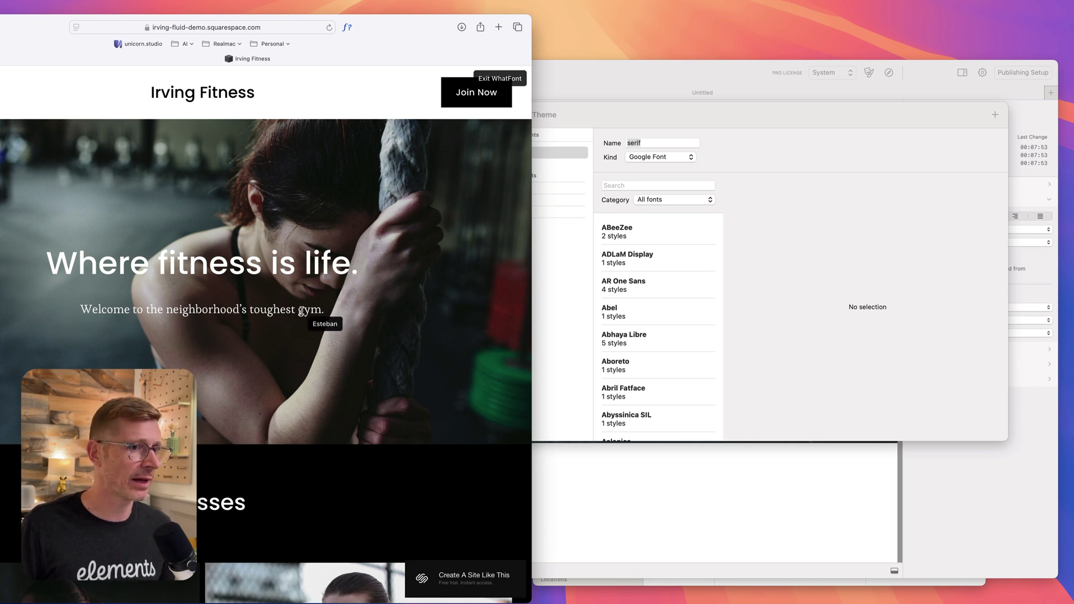
Step: Switch back to Elements and choose the Google font Esteban for the serif custom font
left_click(622, 185)
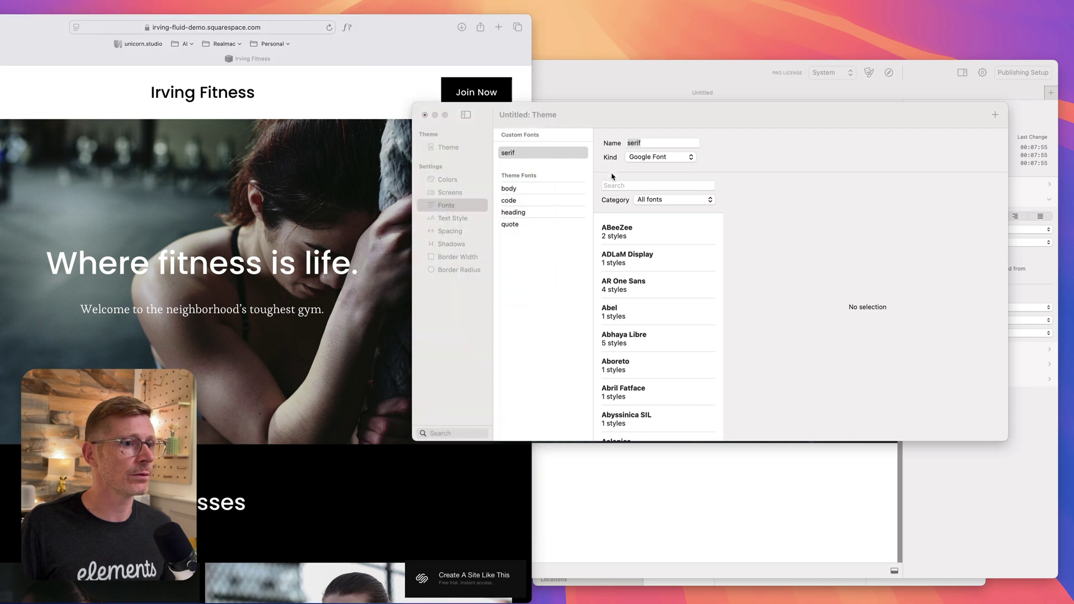
type("est")
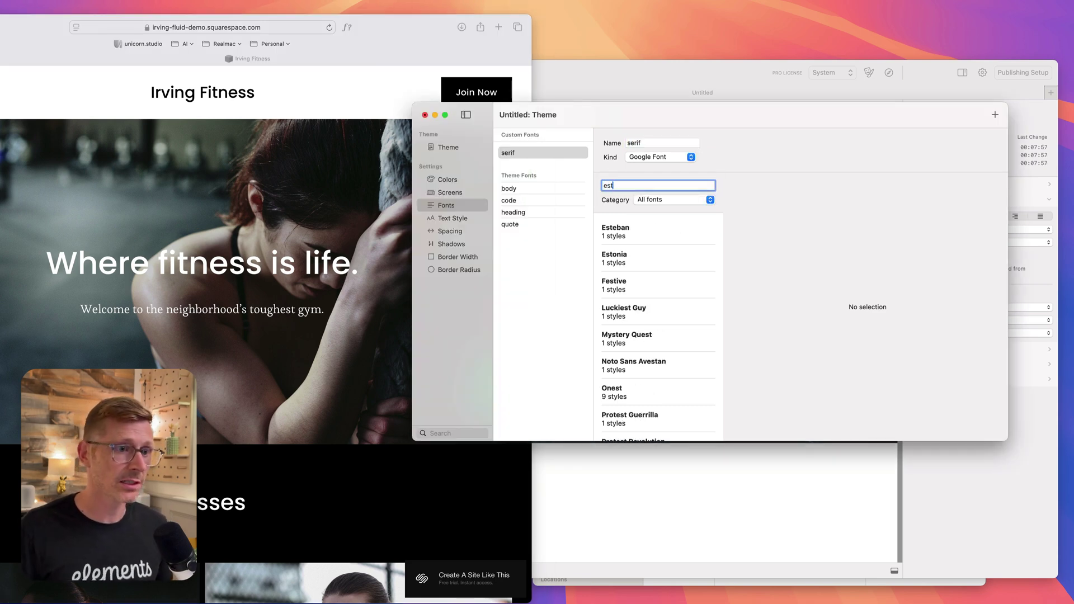
left_click(633, 240)
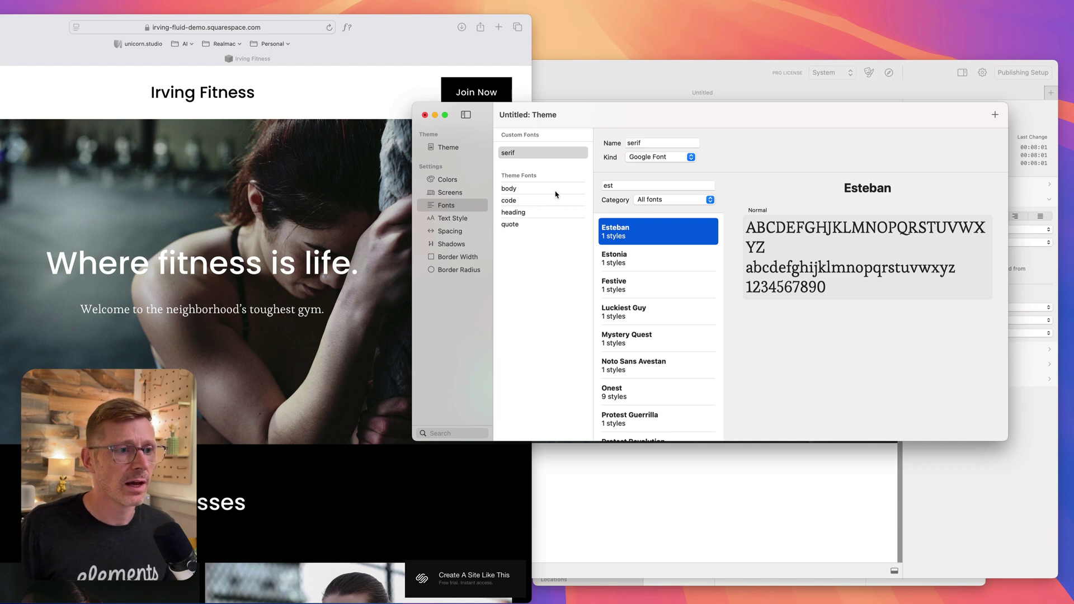
left_click(553, 190)
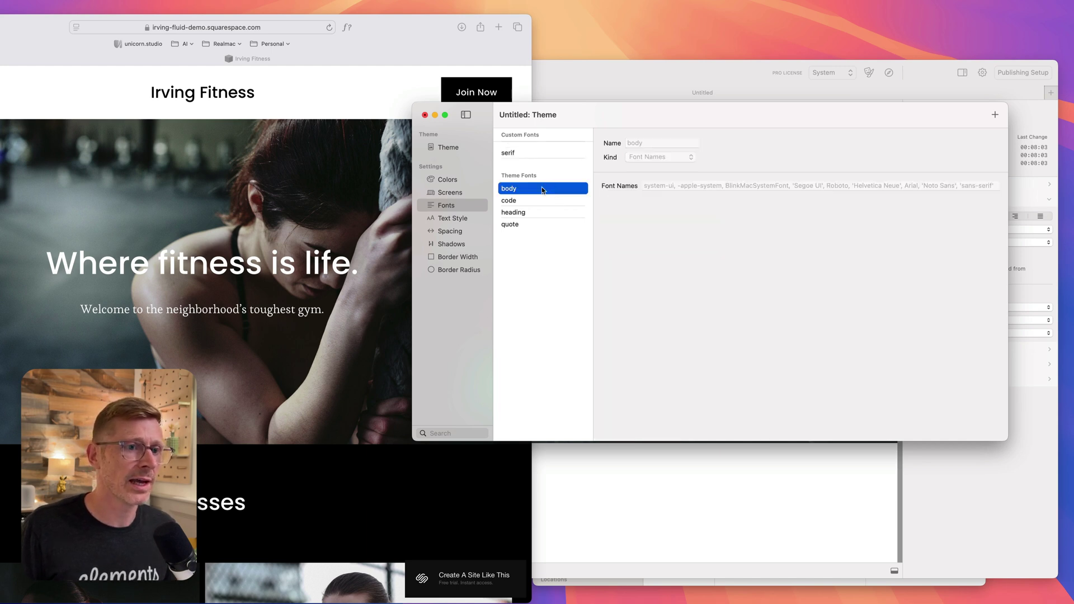
left_click(384, 65)
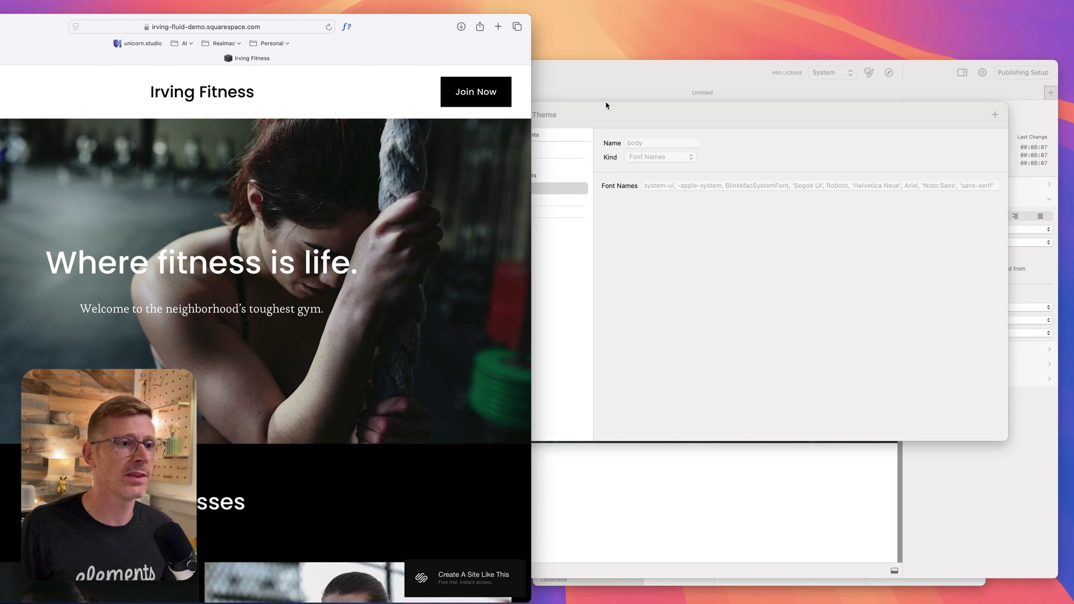
left_click(594, 135)
left_click_drag(526, 193, 595, 194)
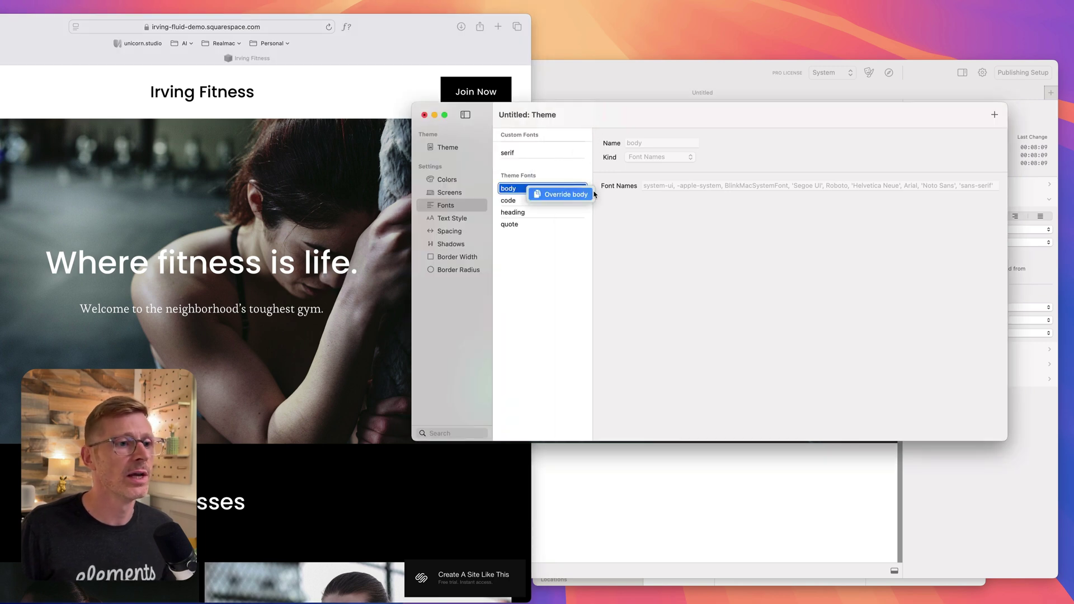
Step: Override the theme's heading font with an editable custom font
left_click(525, 212)
left_click(524, 213)
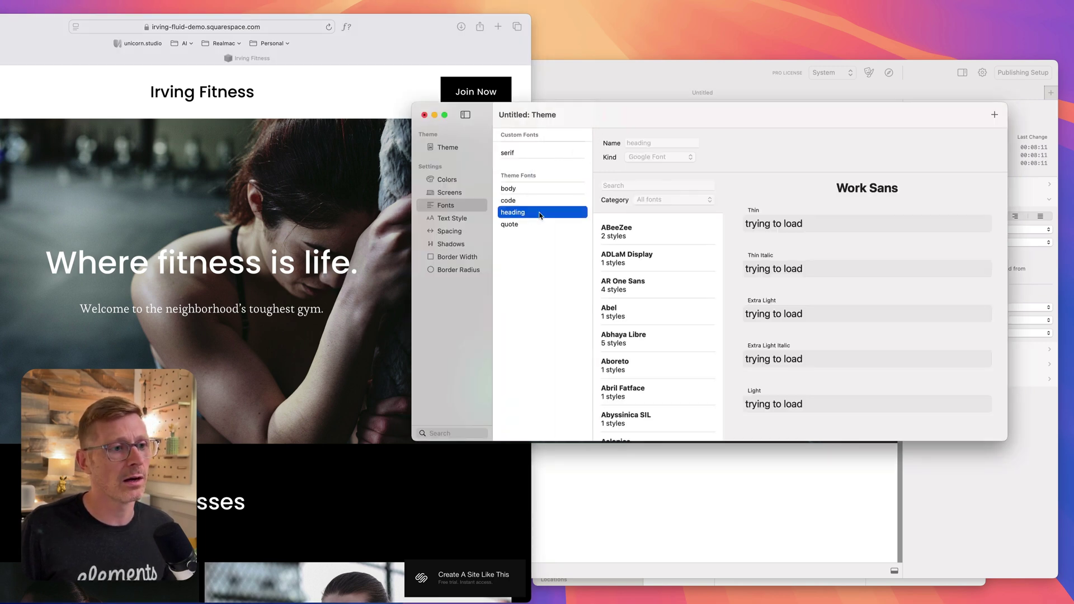
right_click(541, 212)
left_click(594, 221)
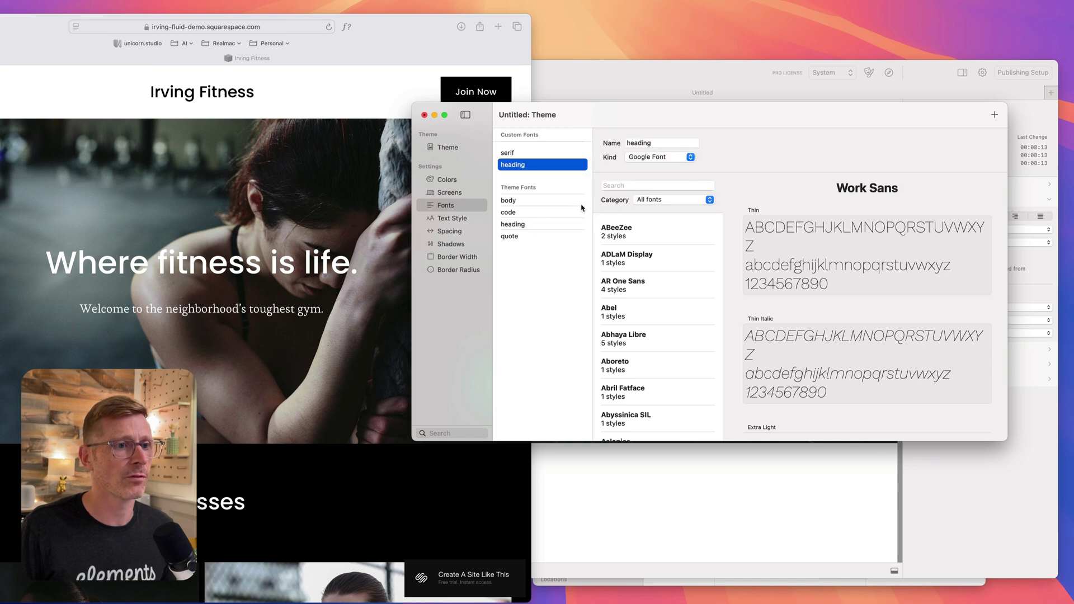
Step: Choose the Google font Poppins for the custom heading font and close the theme settings
left_click(620, 185)
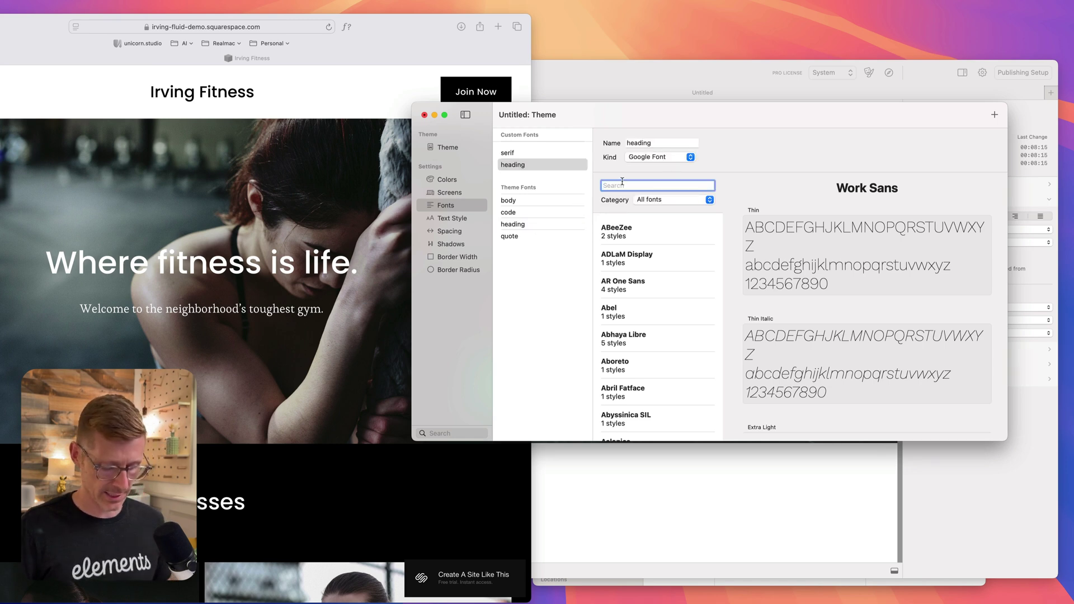
type("poppi")
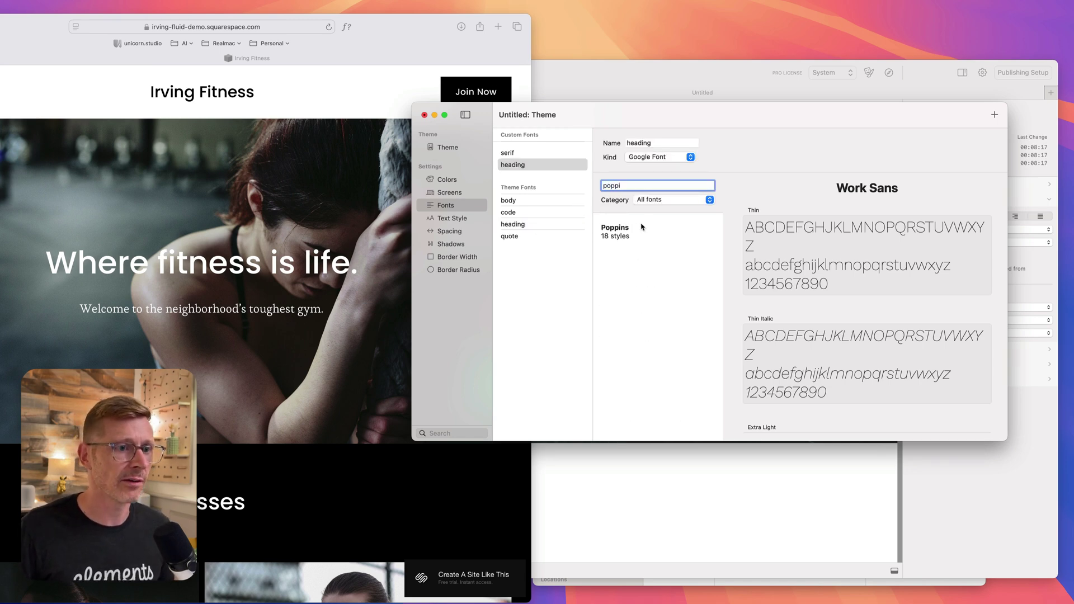
left_click(644, 228)
left_click(547, 157)
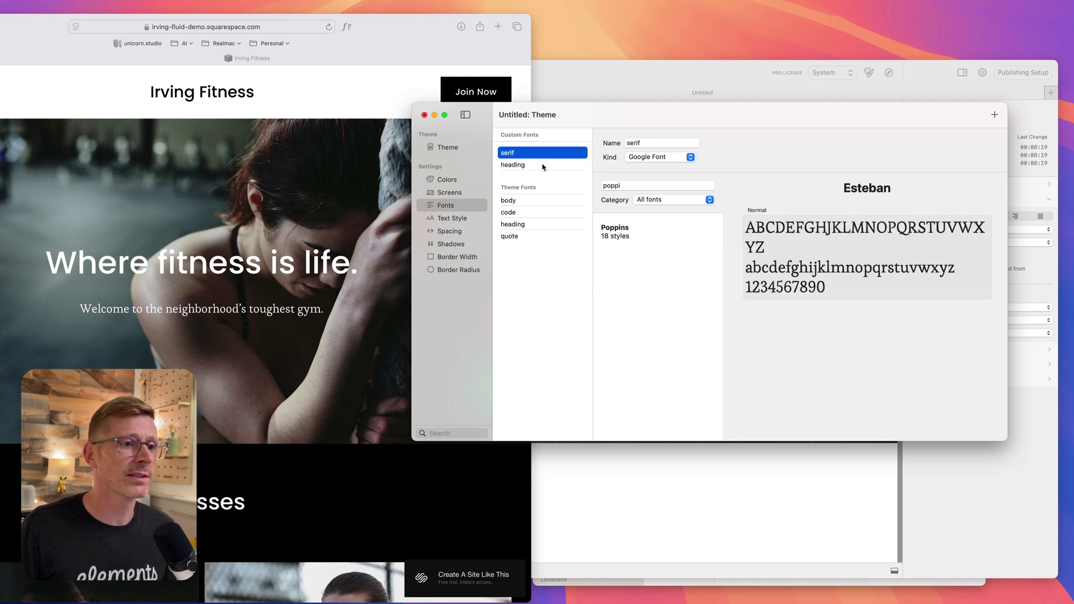
left_click(543, 166)
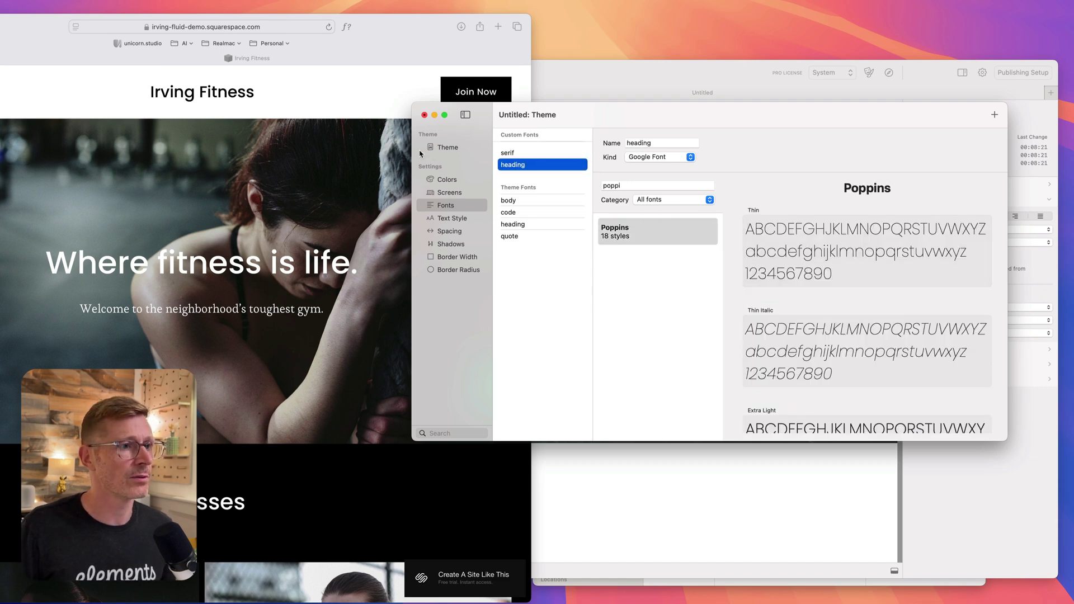
left_click(424, 115)
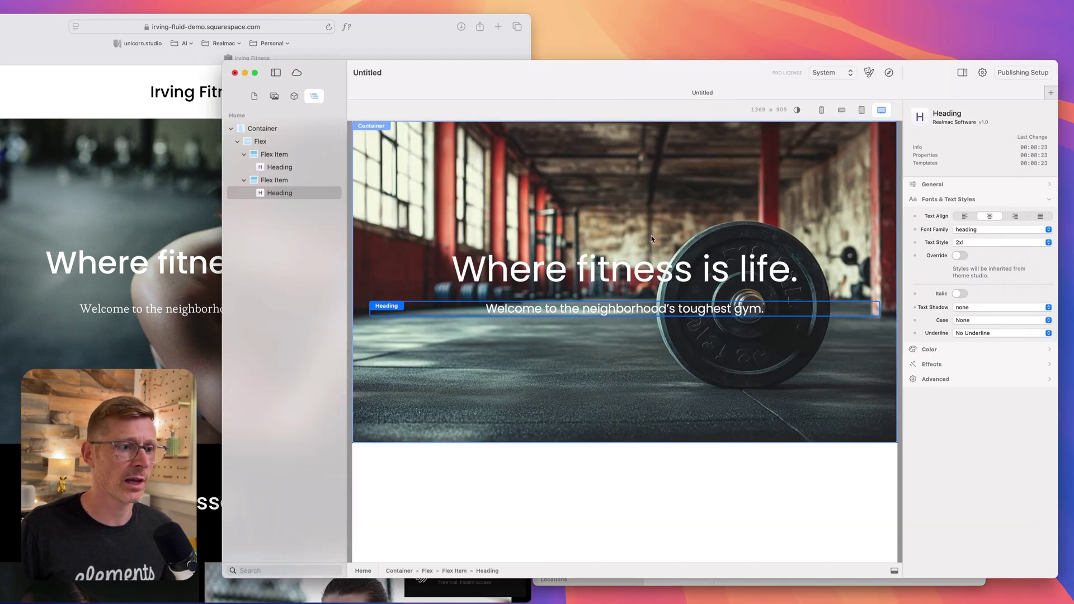
Step: Keep heading as the hero title's font family and set the tagline's font family to serif
left_click(647, 254)
left_click(1033, 228)
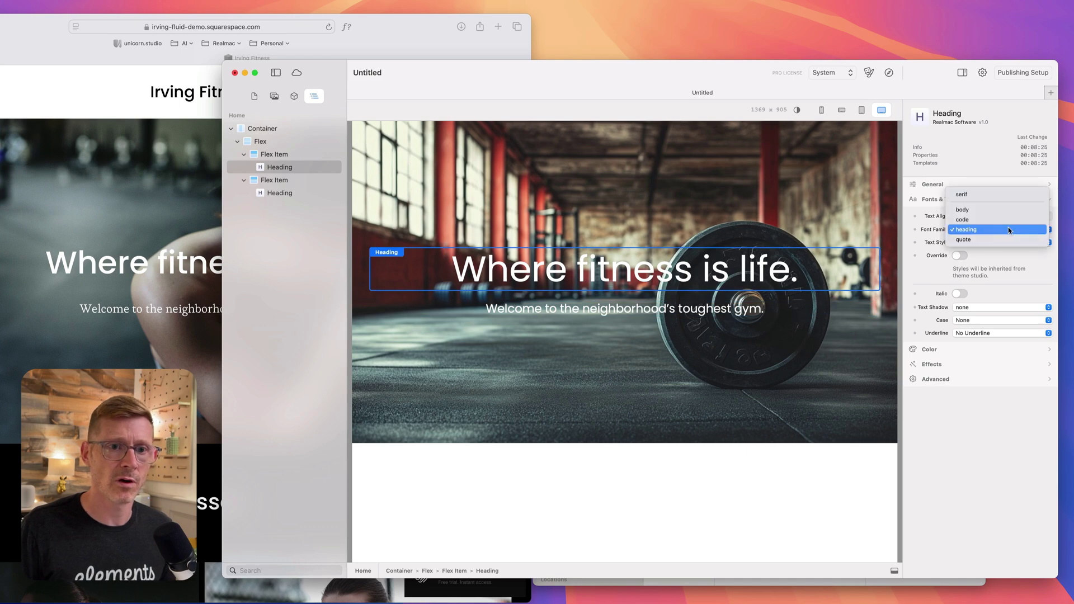
left_click(1008, 227)
left_click(678, 315)
left_click(980, 230)
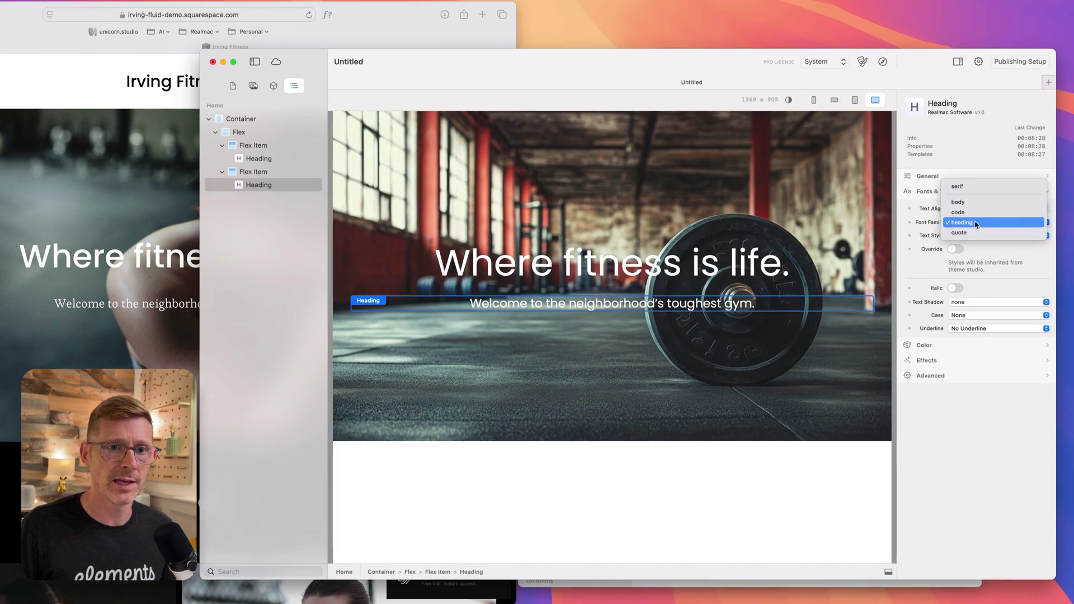
left_click(990, 194)
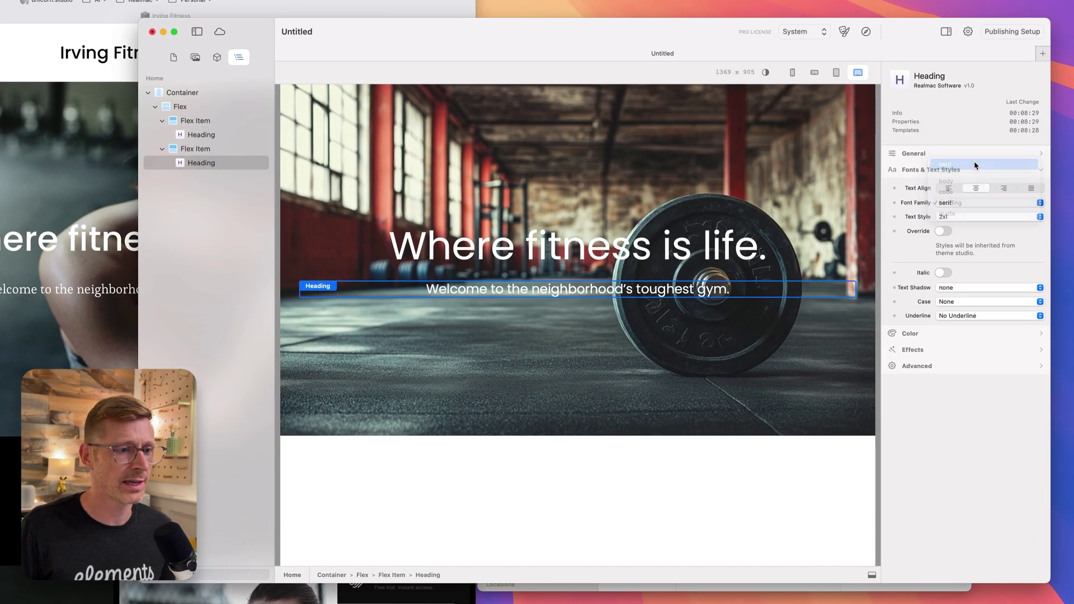
Step: Give the hero container a solid black background overlay with 0 px blur and 20% opacity
left_click(530, 180)
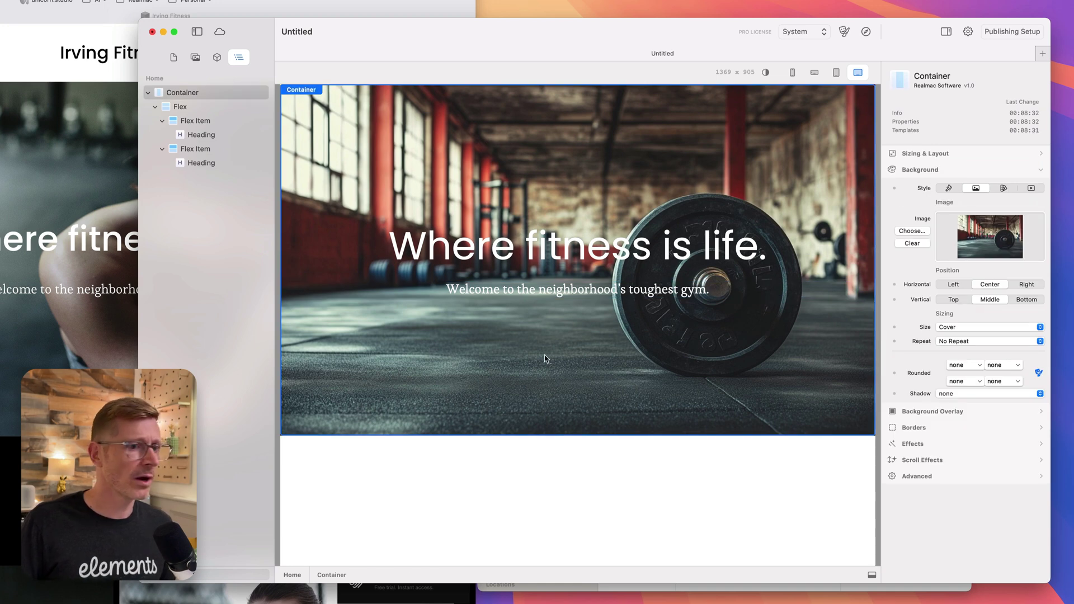
left_click(940, 171)
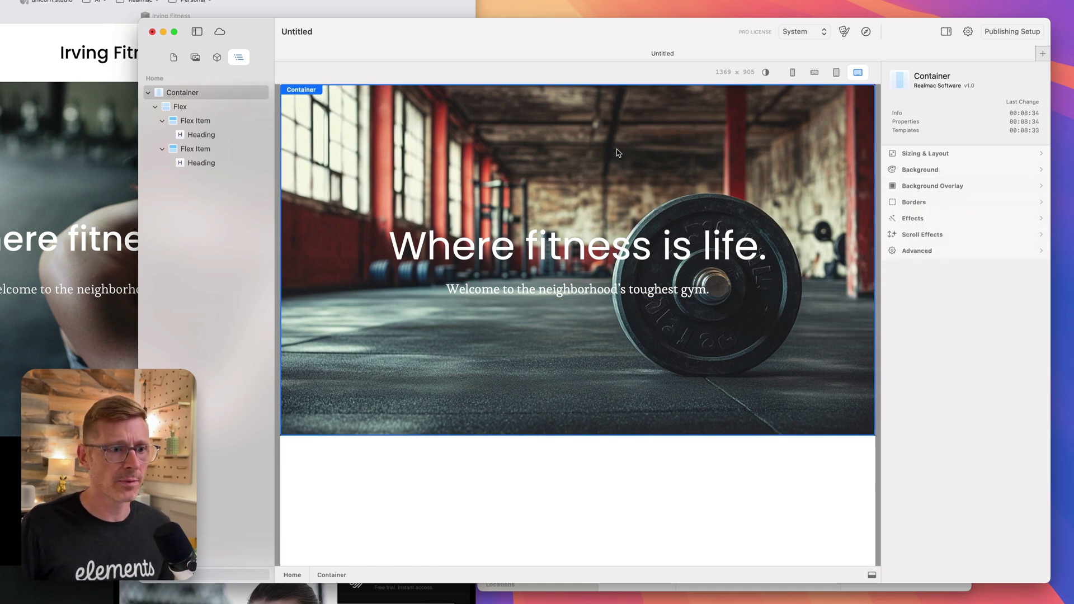
left_click(927, 187)
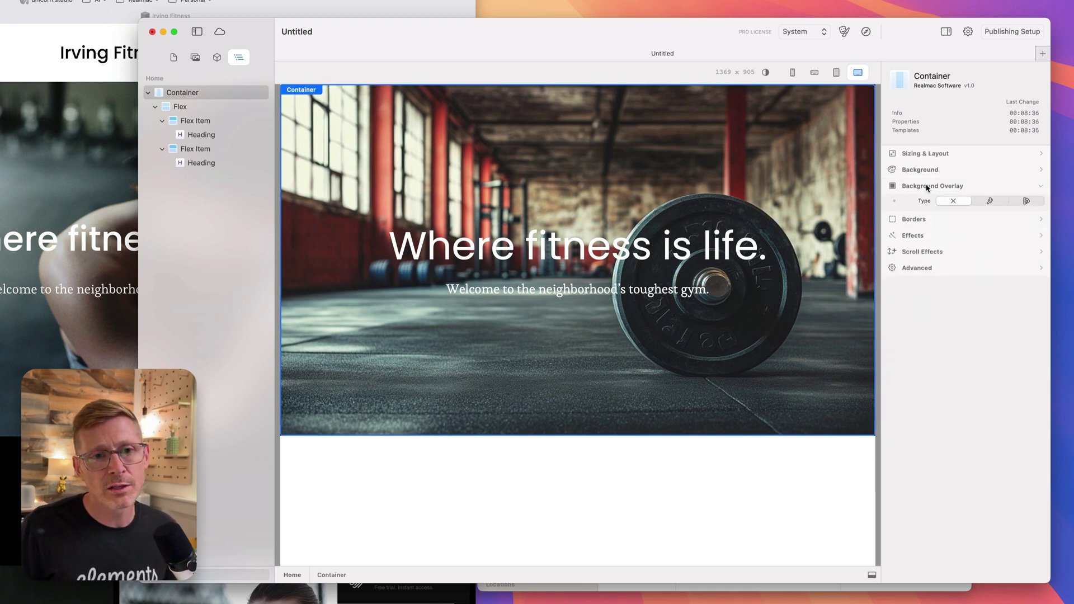
left_click(988, 204)
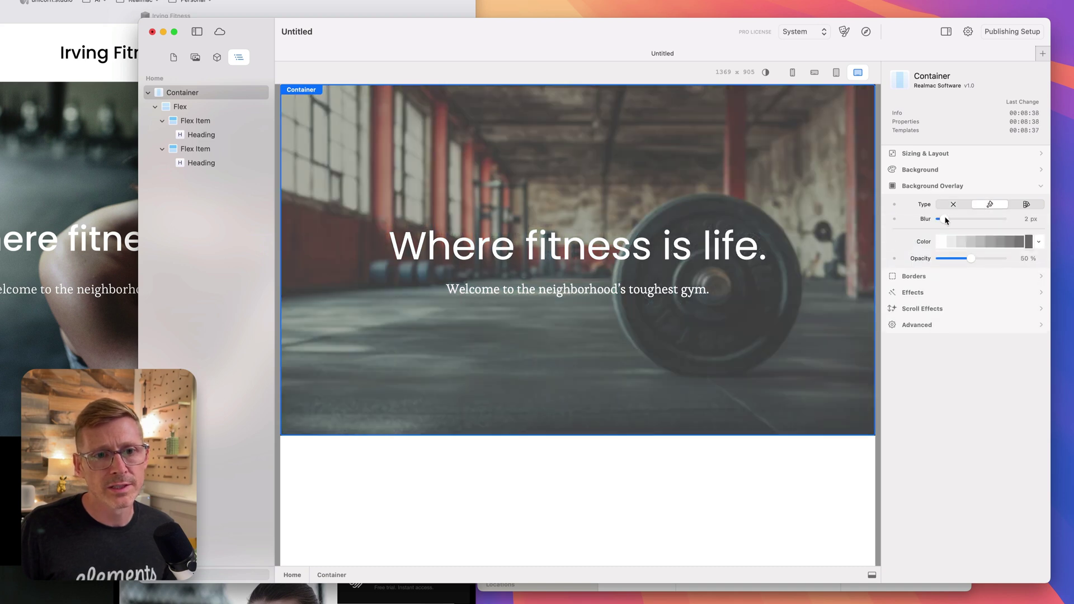
left_click_drag(964, 260, 940, 259)
mouse_move(950, 222)
left_mouse_down()
mouse_move(981, 222)
mouse_move(940, 219)
left_mouse_up()
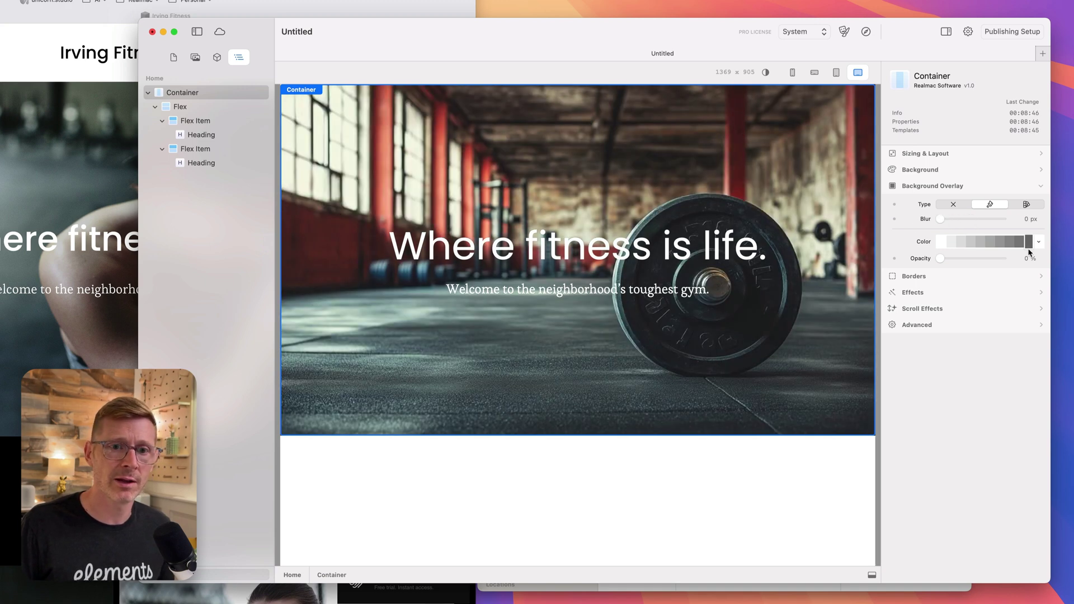
left_click(1039, 242)
left_click(1013, 283)
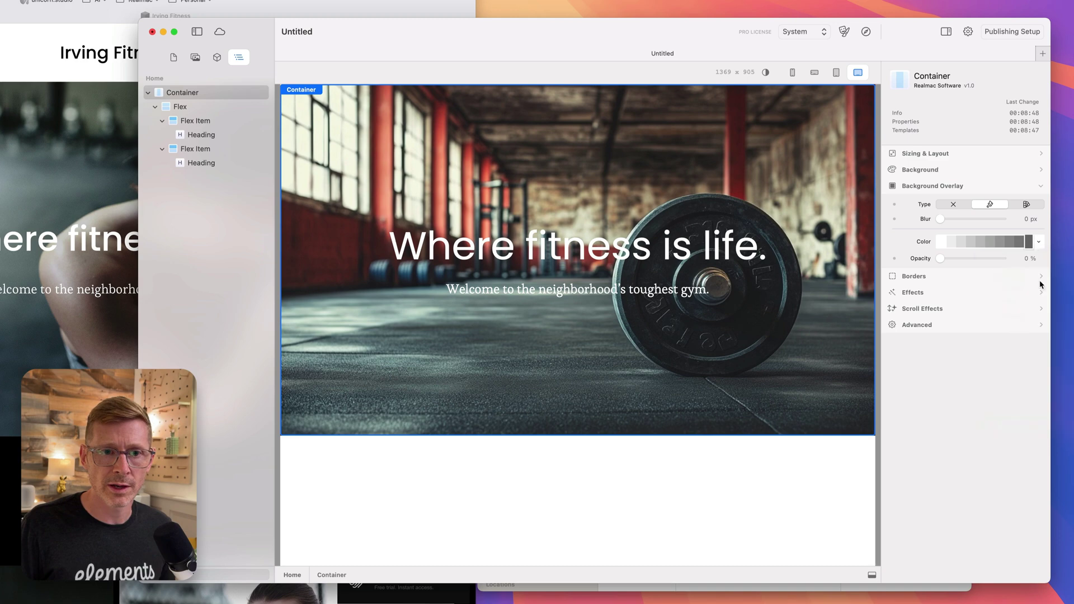
mouse_move(940, 260)
left_mouse_down()
mouse_move(986, 261)
mouse_move(940, 259)
mouse_move(962, 259)
mouse_move(952, 261)
left_mouse_up()
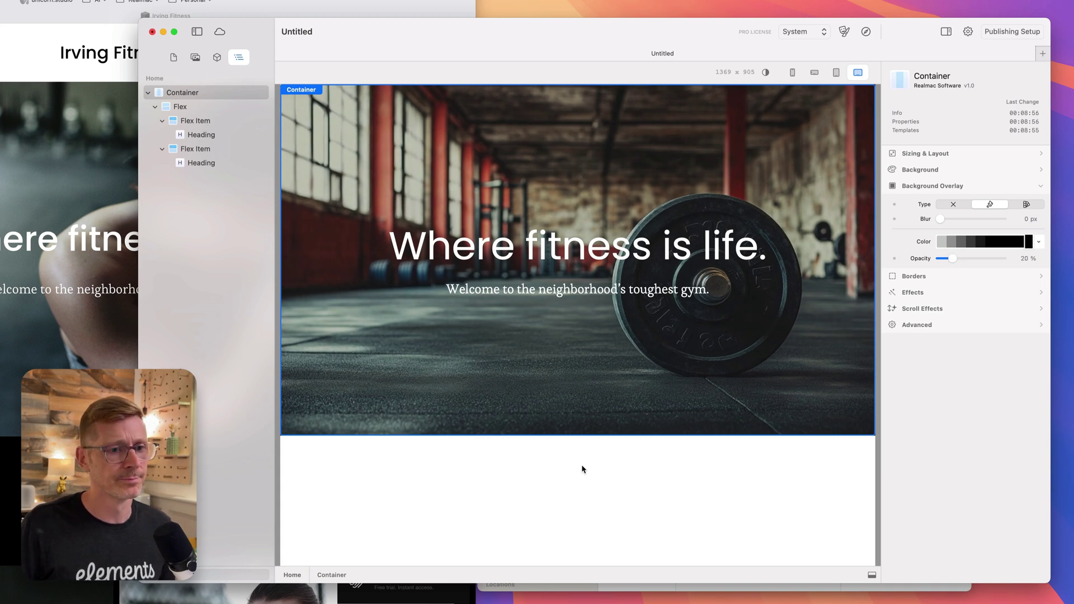
Step: Compare the hero with the demo page in the browser and examine the layout of the demo's Classes section
left_click(104, 317)
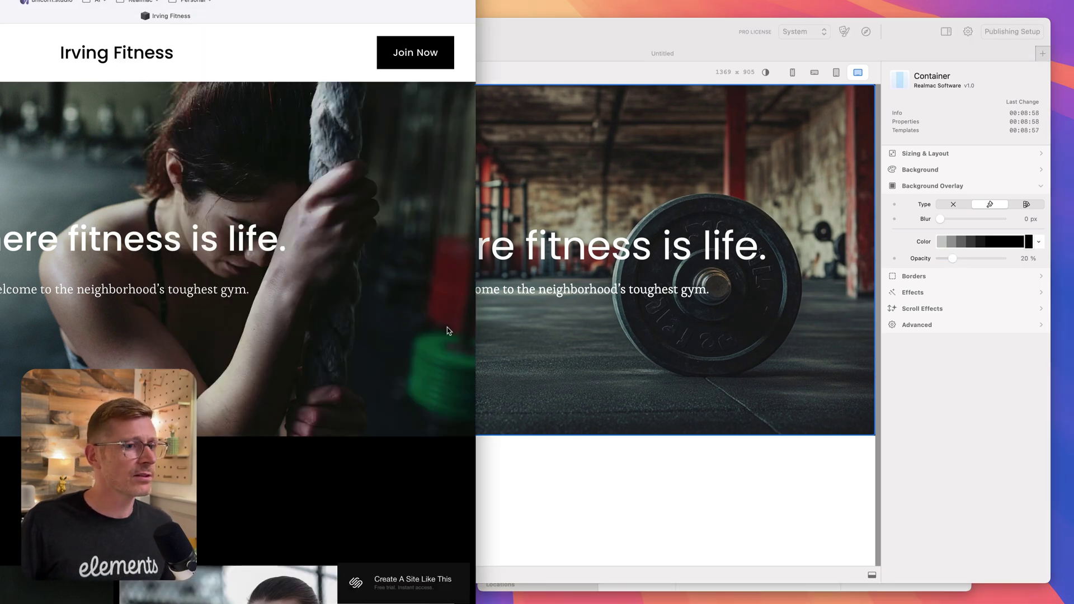
left_click(598, 324)
left_click(396, 280)
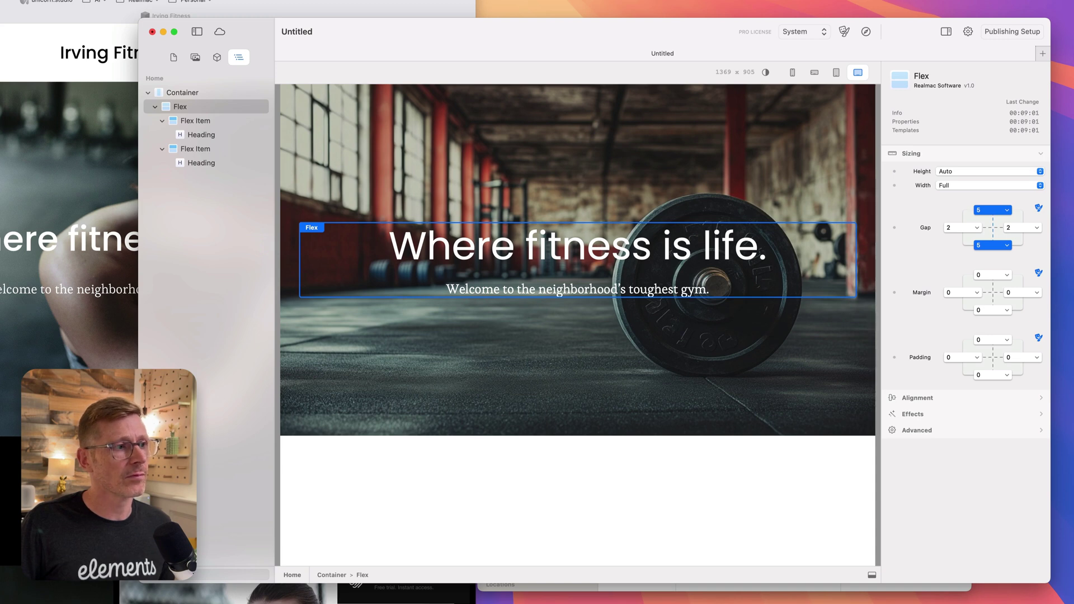
left_click(487, 146)
key("super+Tab")
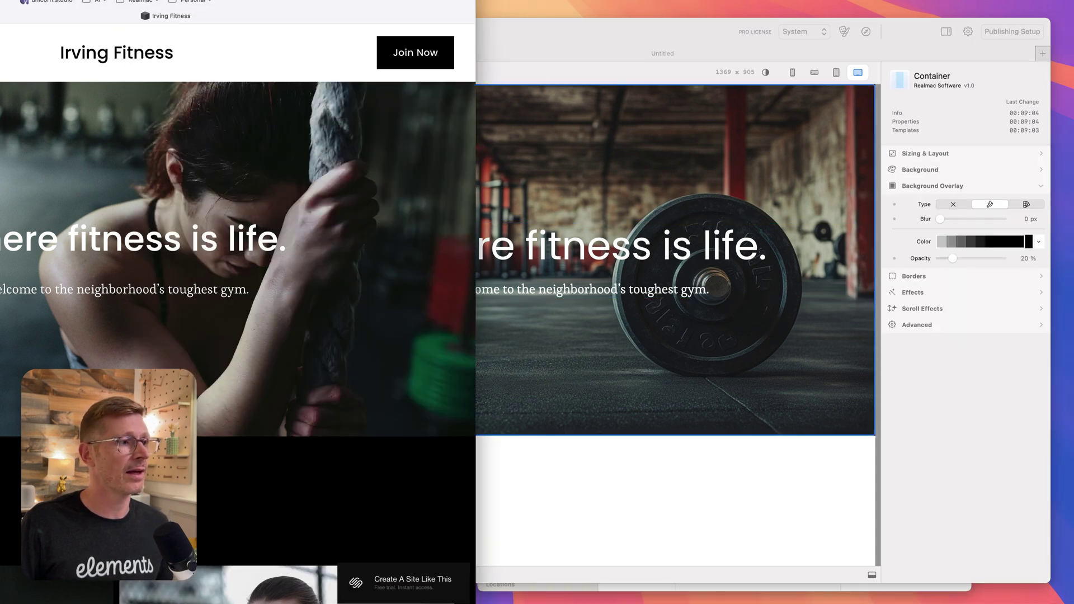
key("super+Tab")
left_click(207, 150)
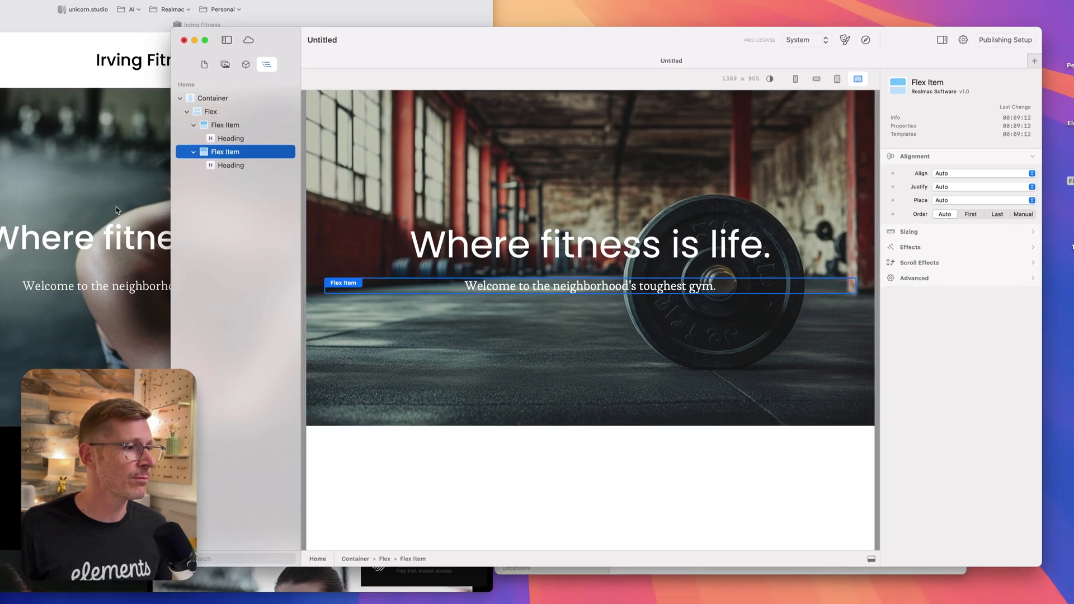
left_click(116, 207)
scroll(353, 134, "down", 10)
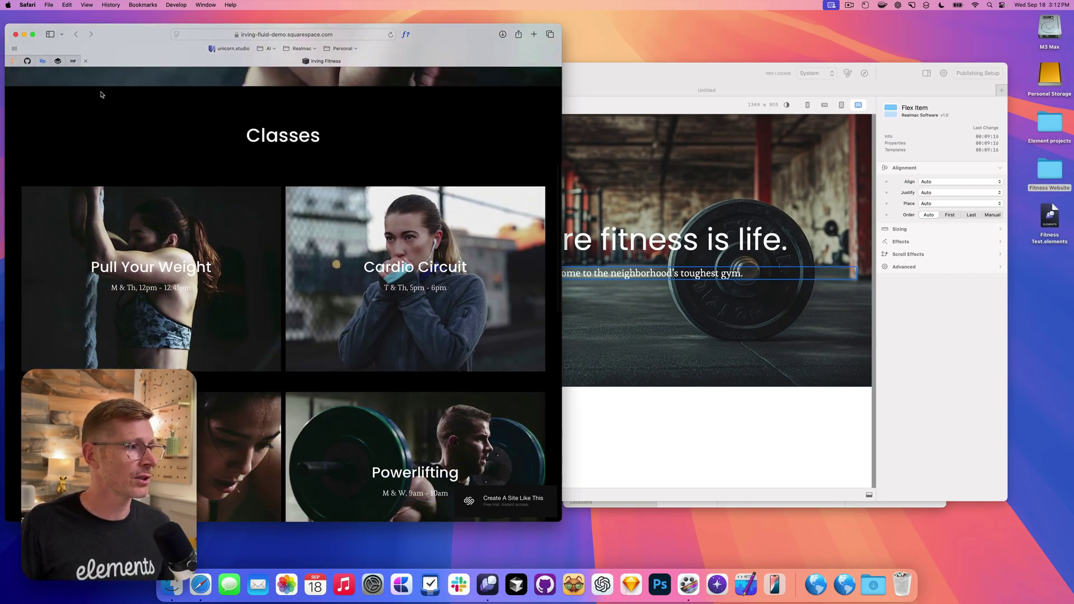
scroll(295, 330, "down", 5)
scroll(295, 330, "up", 5)
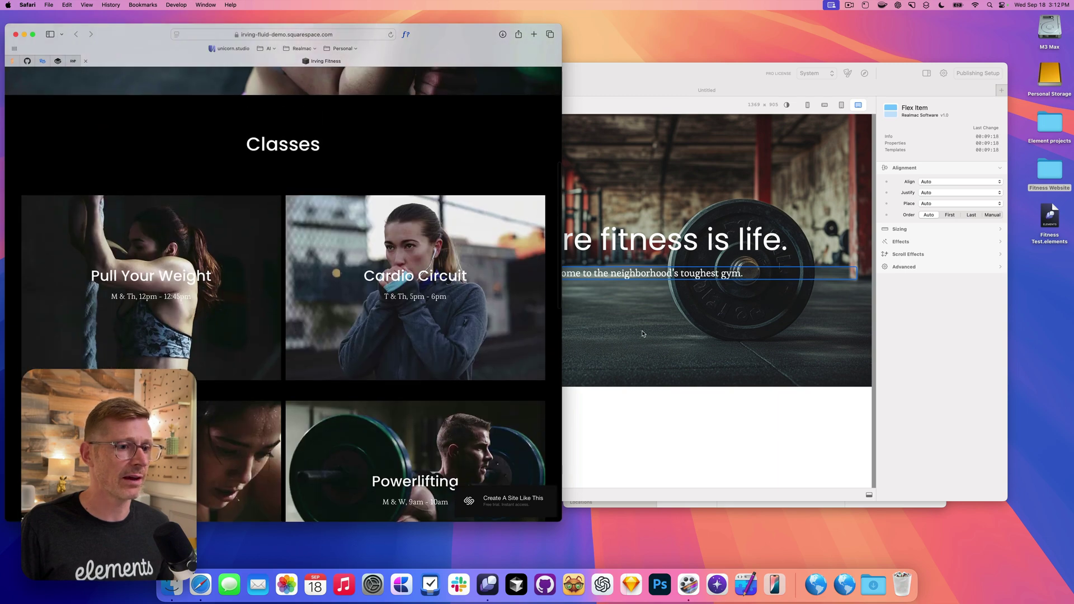
Step: Switch back to Elements and add a new Container below the hero container
key("super+Tab")
left_click(359, 93)
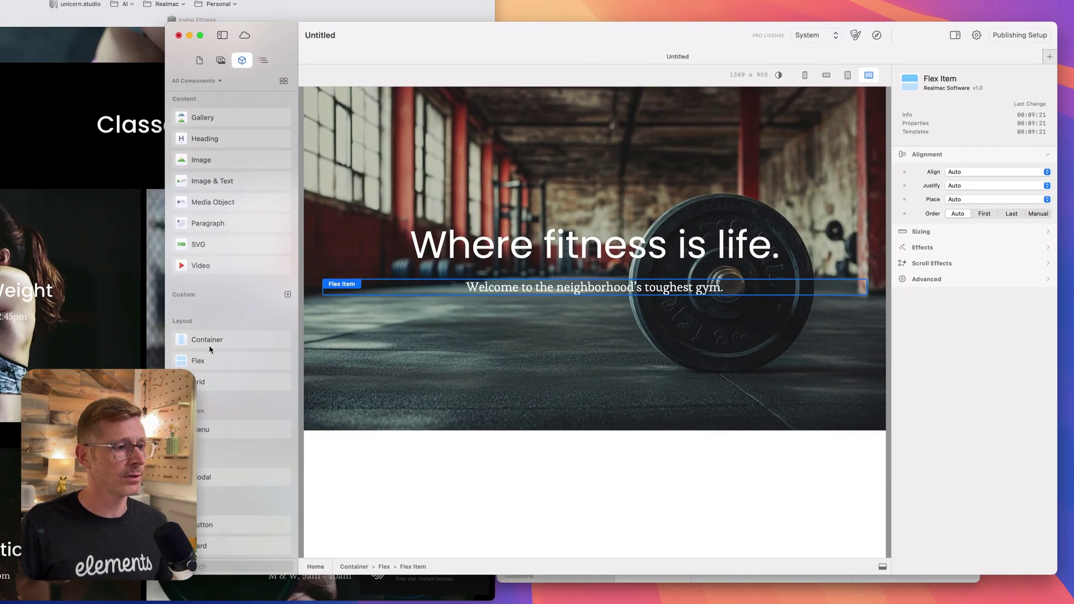
left_click_drag(210, 349, 635, 425)
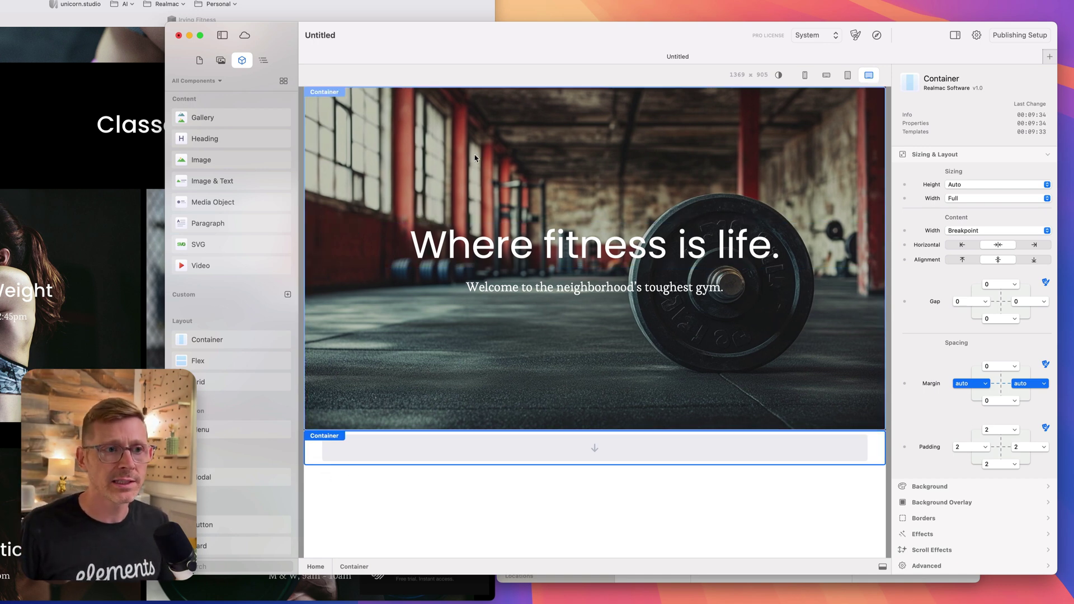
left_click(487, 142)
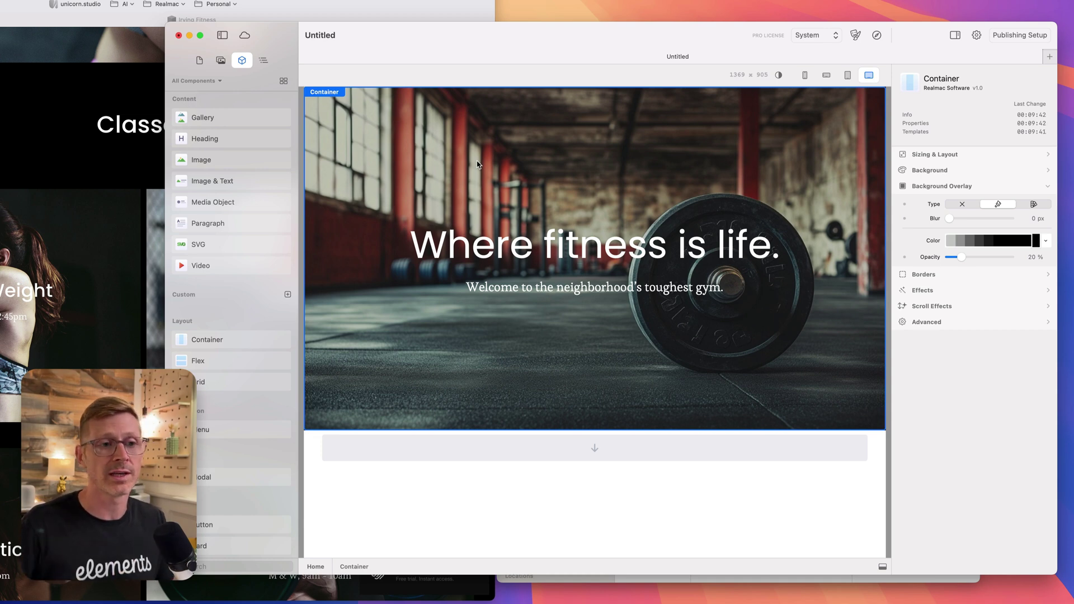
Step: Set the new container's background to solid black
left_click(627, 445)
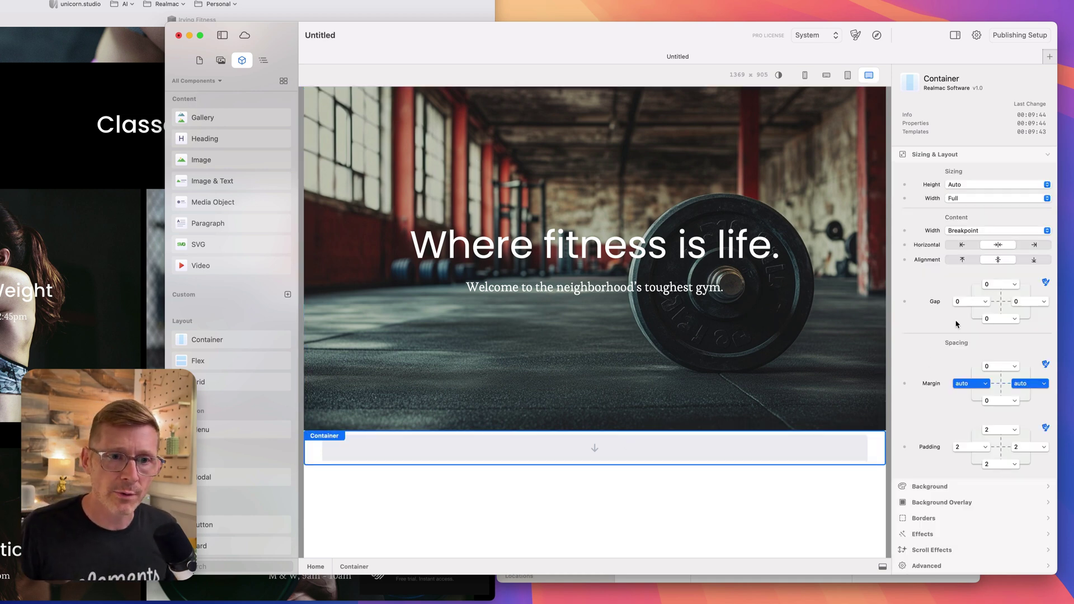
left_click(956, 489)
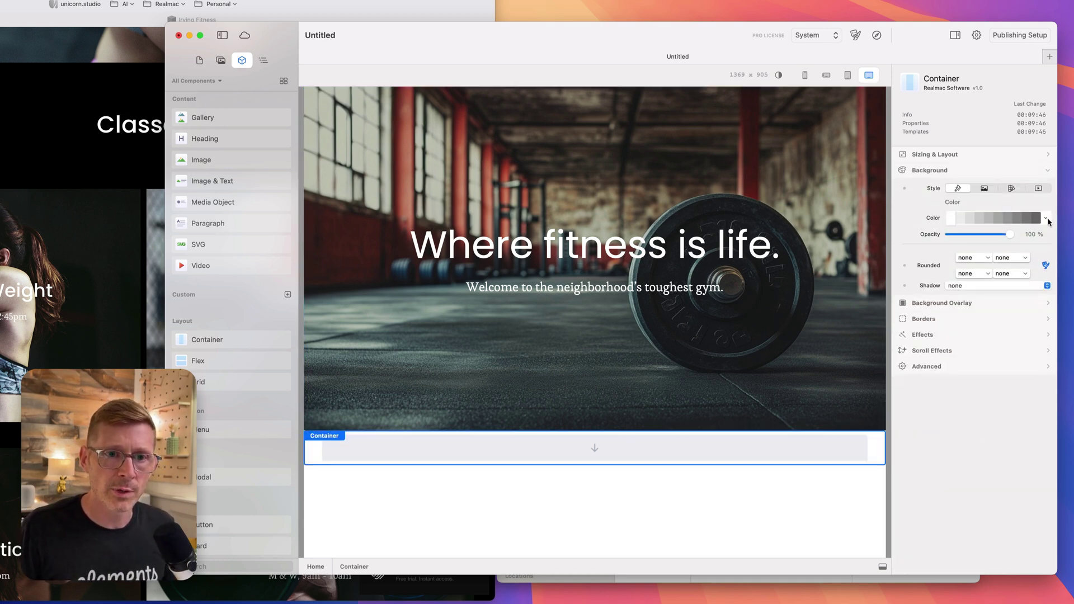
left_click(1045, 218)
scroll(1044, 246, "up", 5)
left_click(1044, 245)
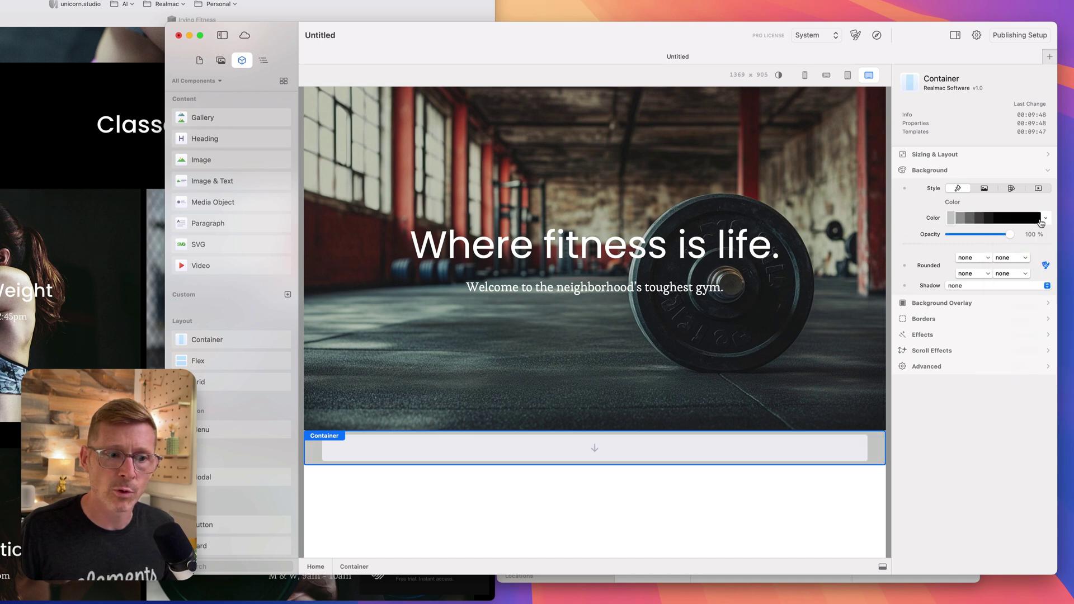
Step: Set the black container's top and bottom padding to 20
left_click(956, 156)
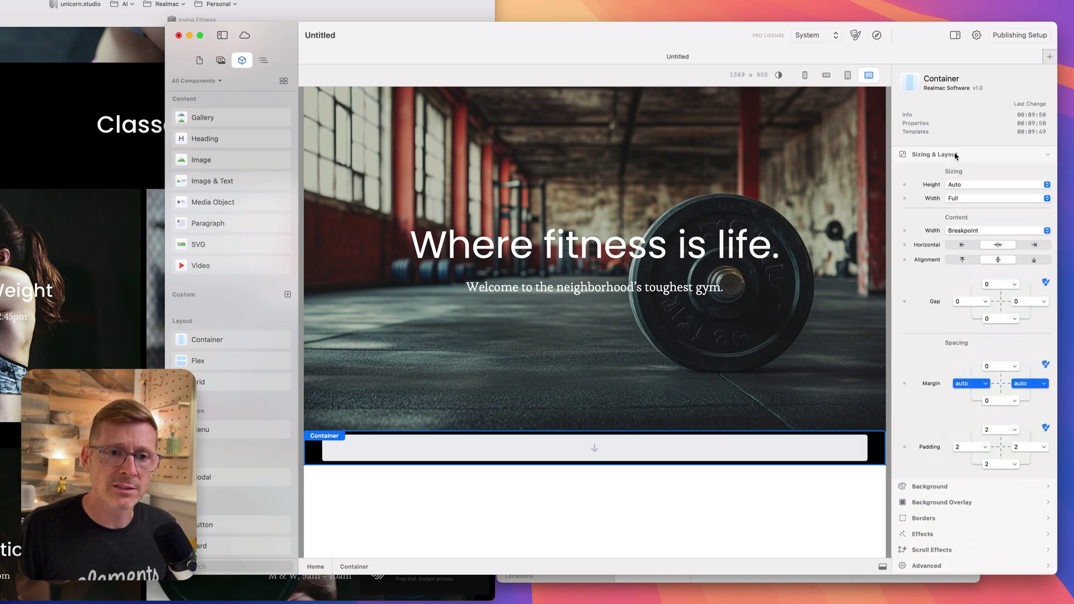
left_click(1005, 432)
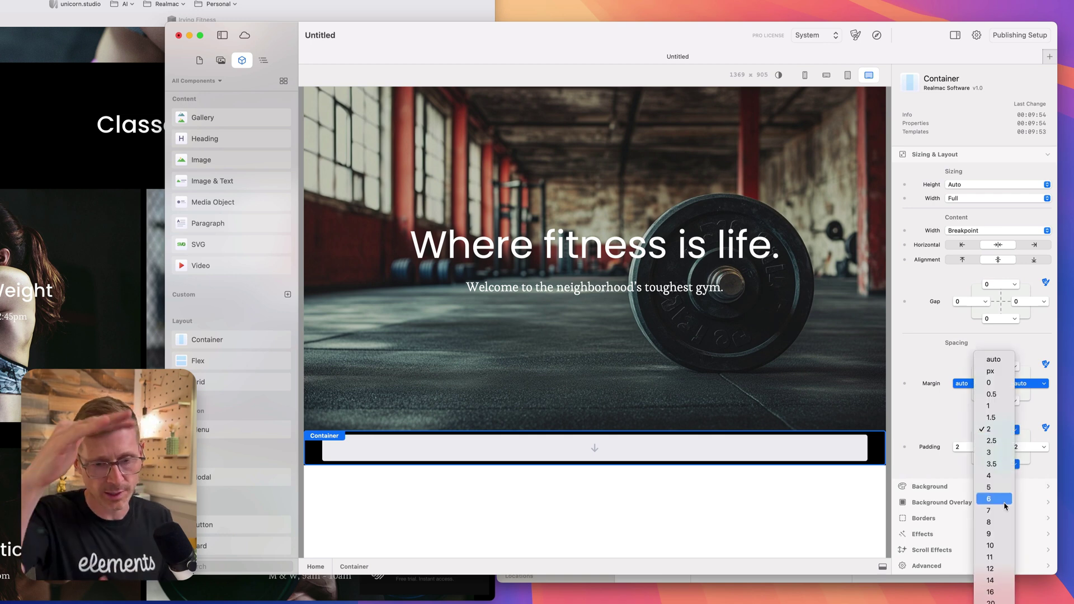
left_click(991, 601)
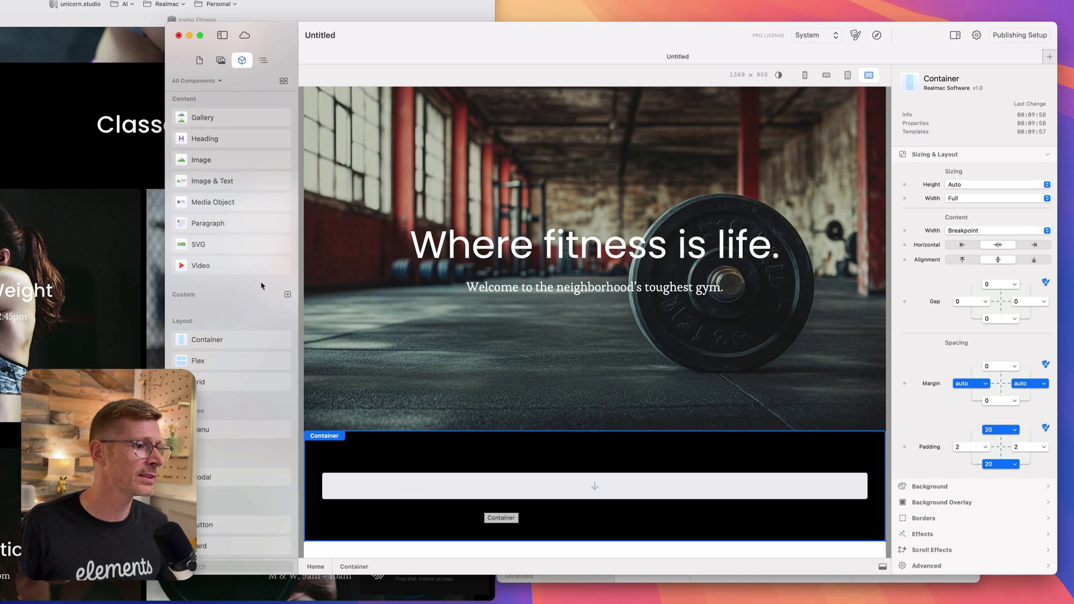
Step: Check the demo's Classes section in the browser, switch back to Elements and add a Grid inside the black container
left_click(81, 292)
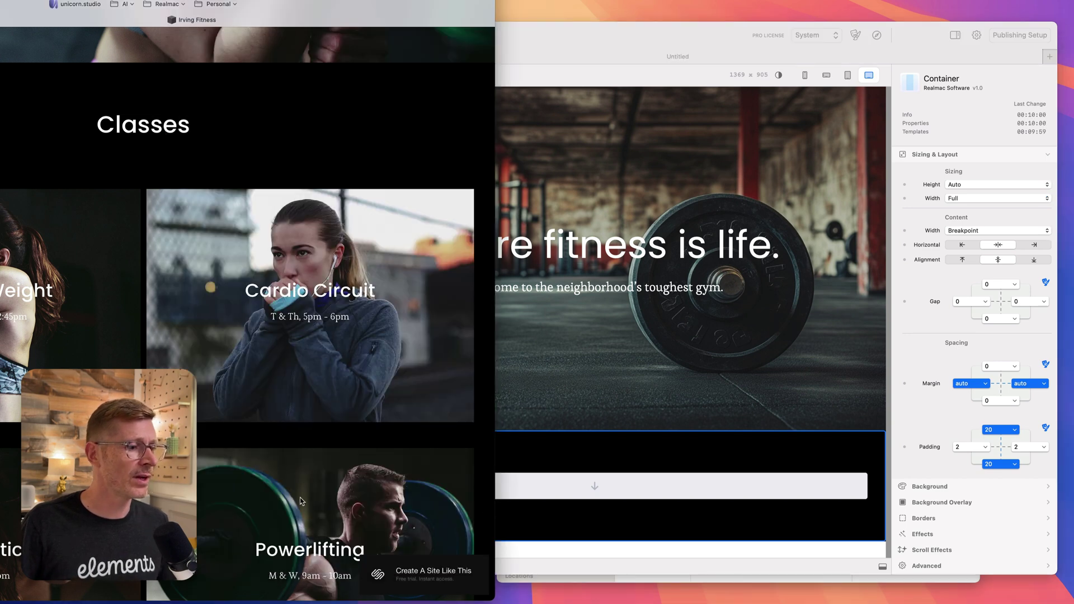
left_click(568, 273)
left_click_drag(197, 382, 582, 467)
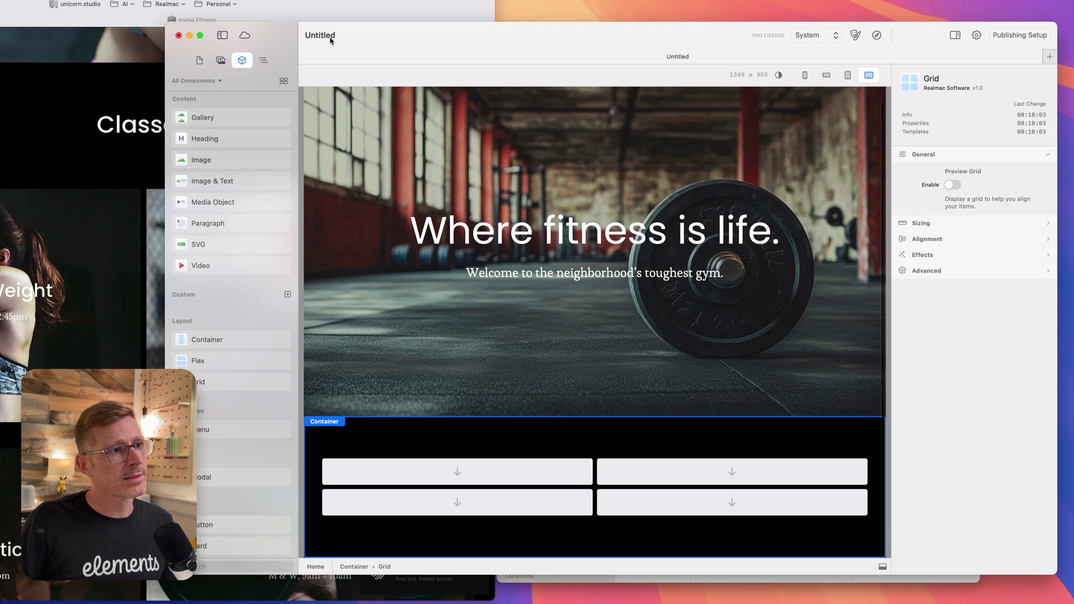
Step: Try out different grid item widths, setting the first item to span 1 column and the third item to span 12 columns
left_click(263, 59)
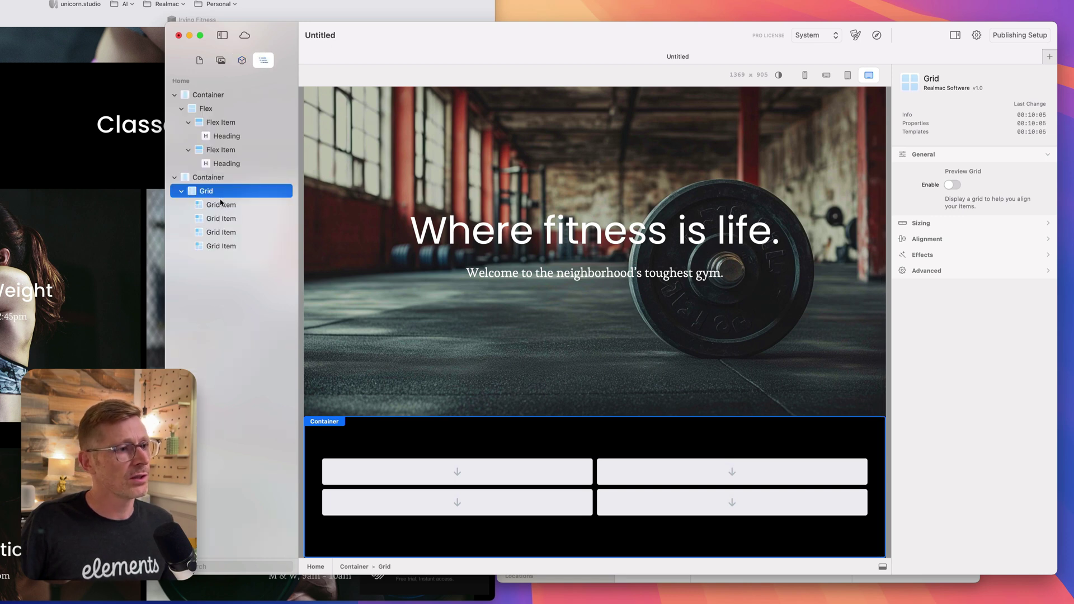
left_click(243, 218)
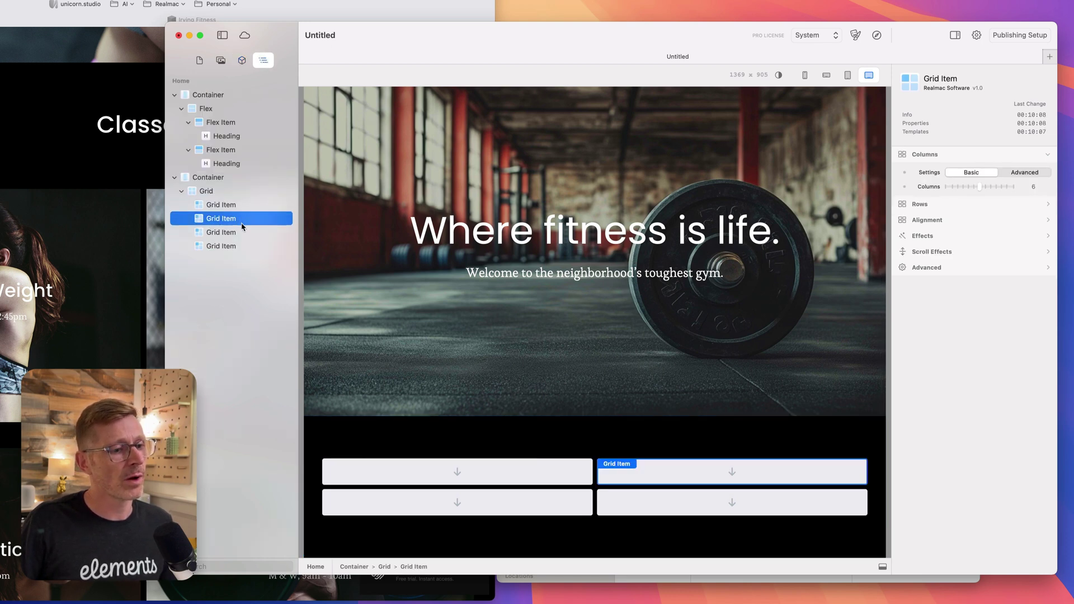
left_click(640, 499)
left_click(549, 504)
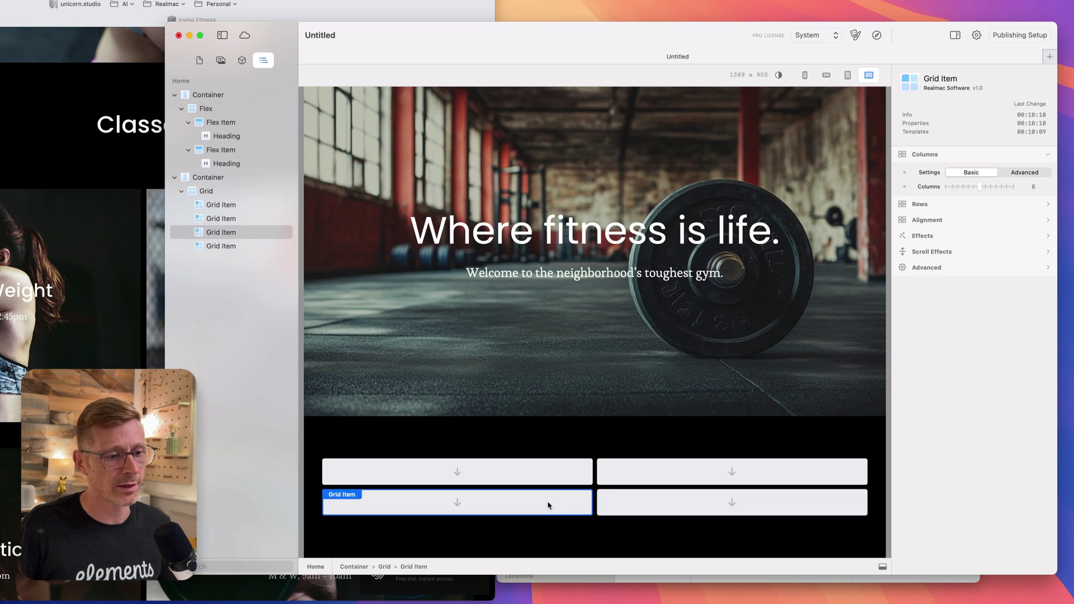
left_click(558, 479)
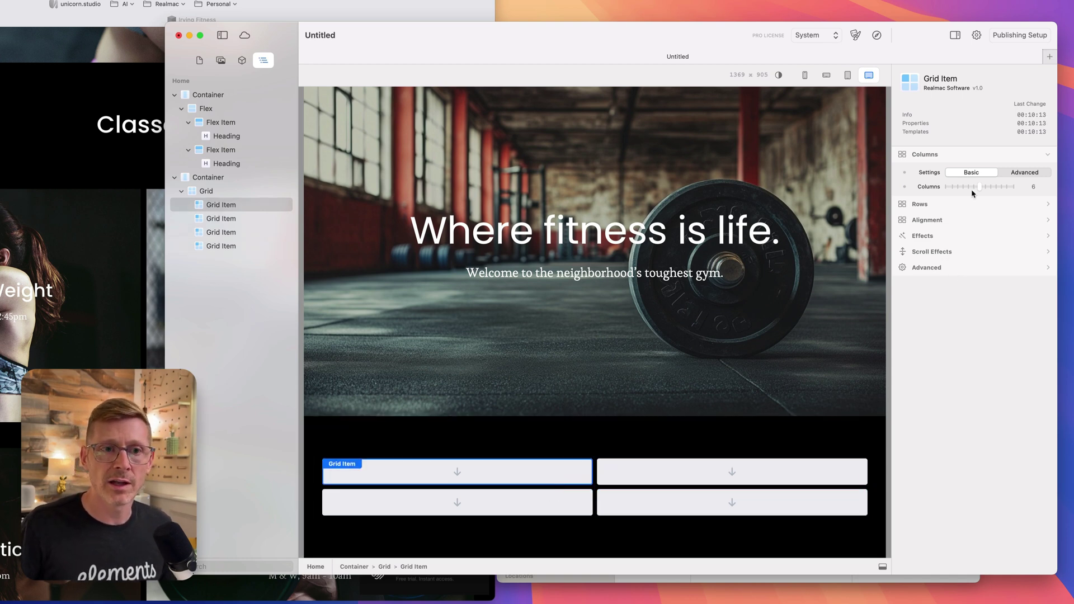
mouse_move(978, 188)
left_mouse_down()
mouse_move(964, 190)
mouse_move(981, 186)
left_mouse_up()
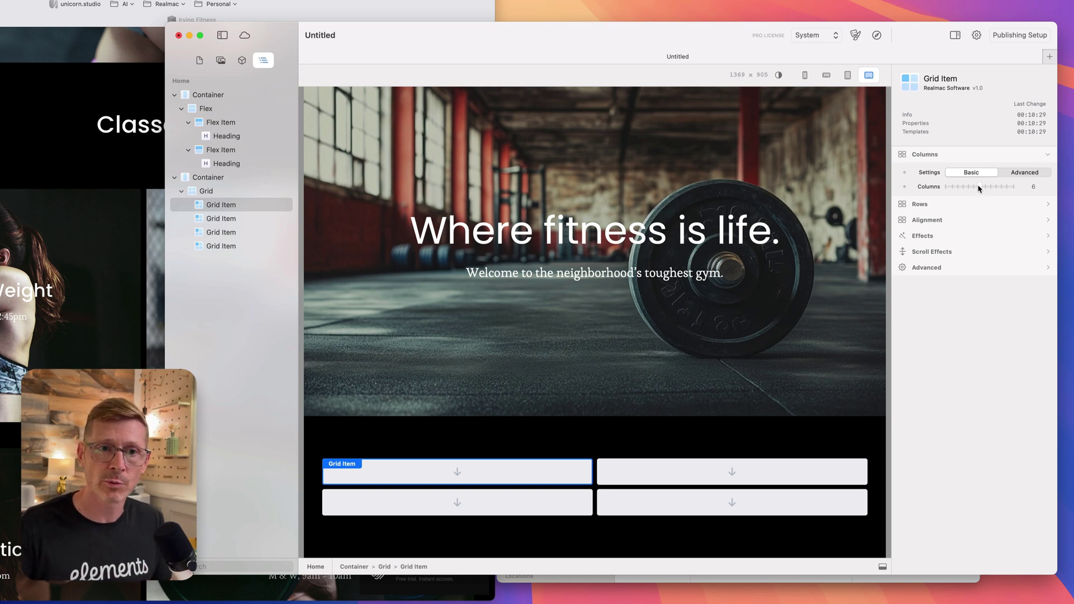
left_click_drag(979, 189, 953, 191)
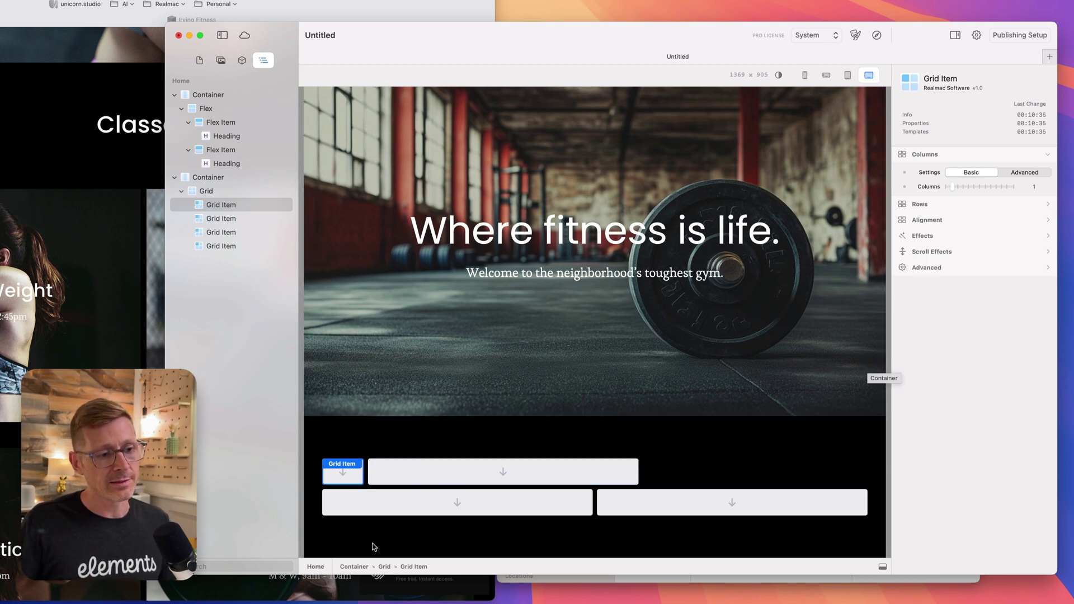
left_click(560, 498)
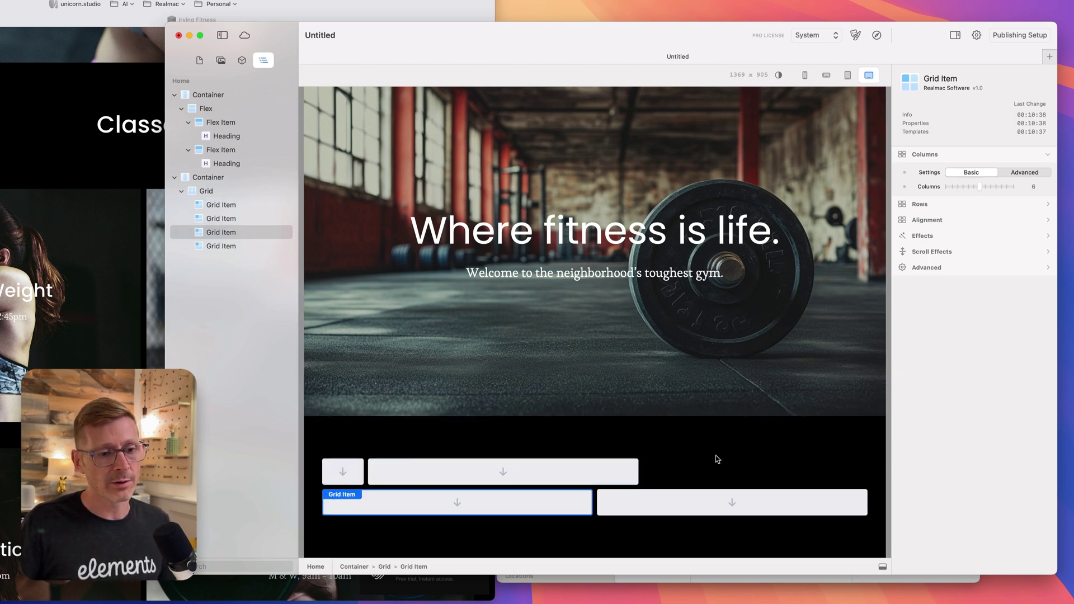
left_click_drag(979, 190, 1021, 191)
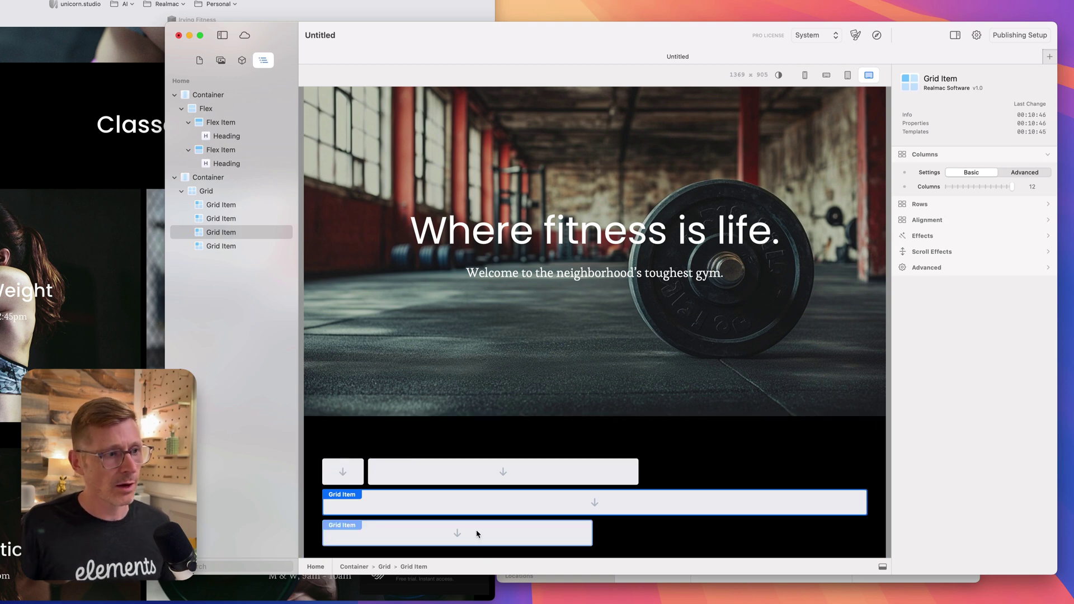
Step: Duplicate the last grid item five times
left_click(252, 247)
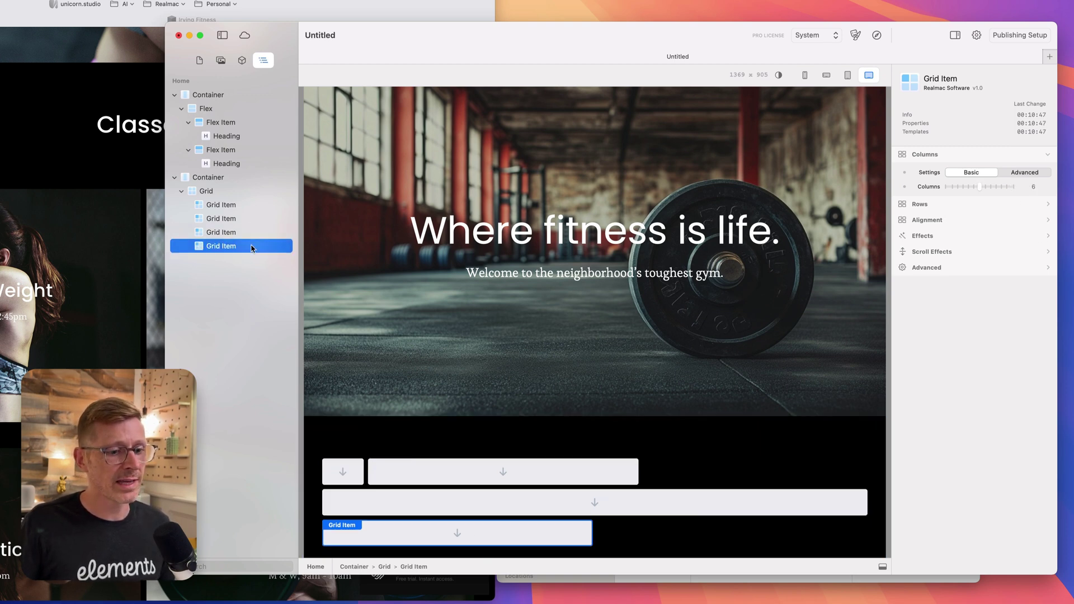
scroll(675, 436, "down", 2)
left_click(482, 502)
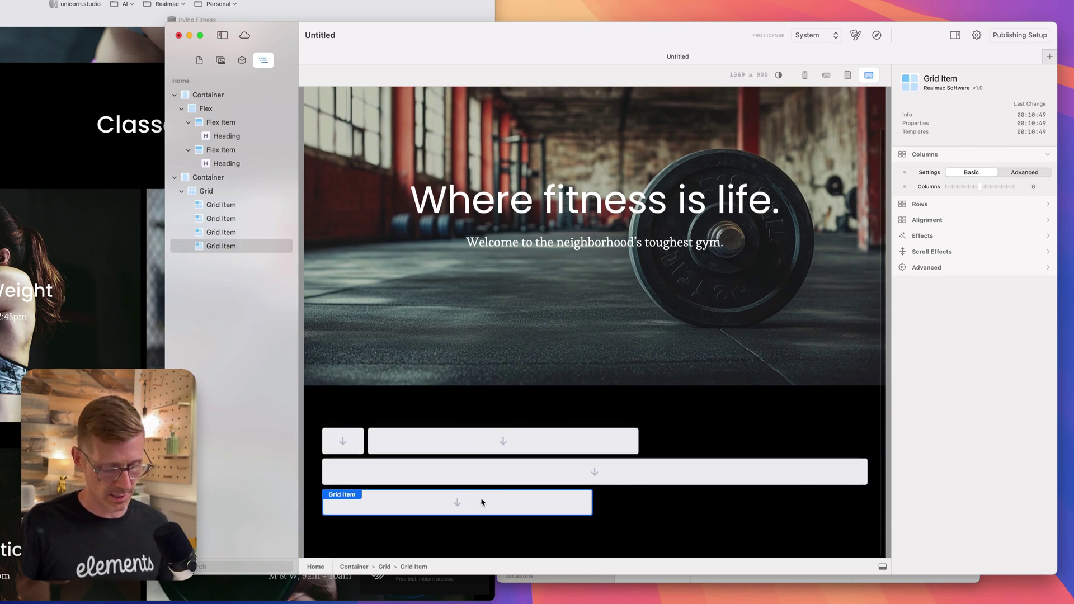
key("super+d")
key("super+d")
key("super+d")
key("super+d")
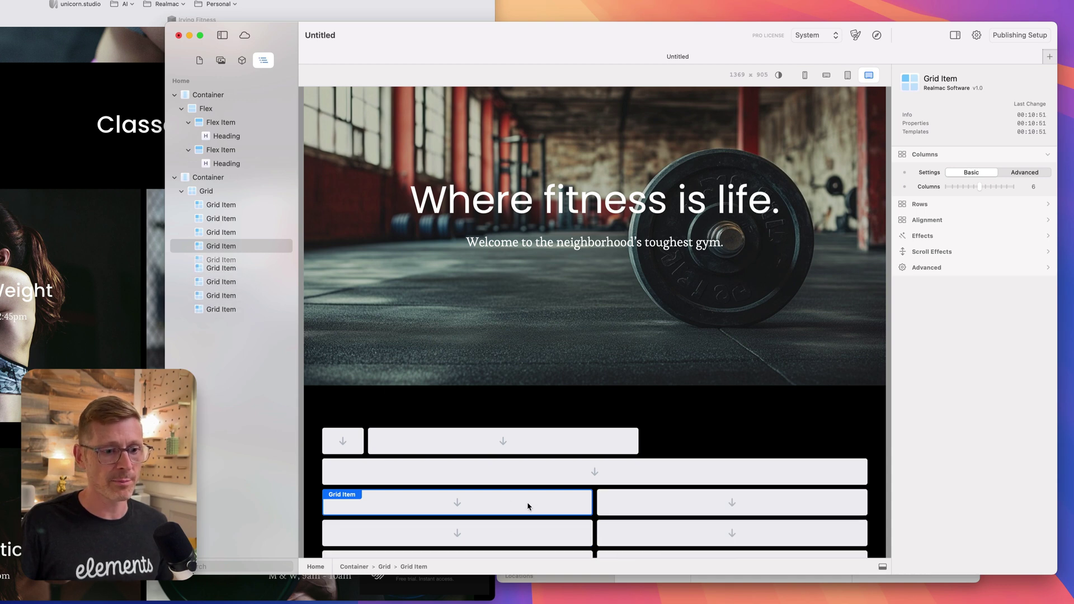
Step: Remove the five duplicated grid items from the end of the grid
scroll(528, 507, "down", 3)
left_click(559, 506)
left_click(626, 503, "shift")
left_click(633, 476, "shift")
left_click(560, 477, "shift")
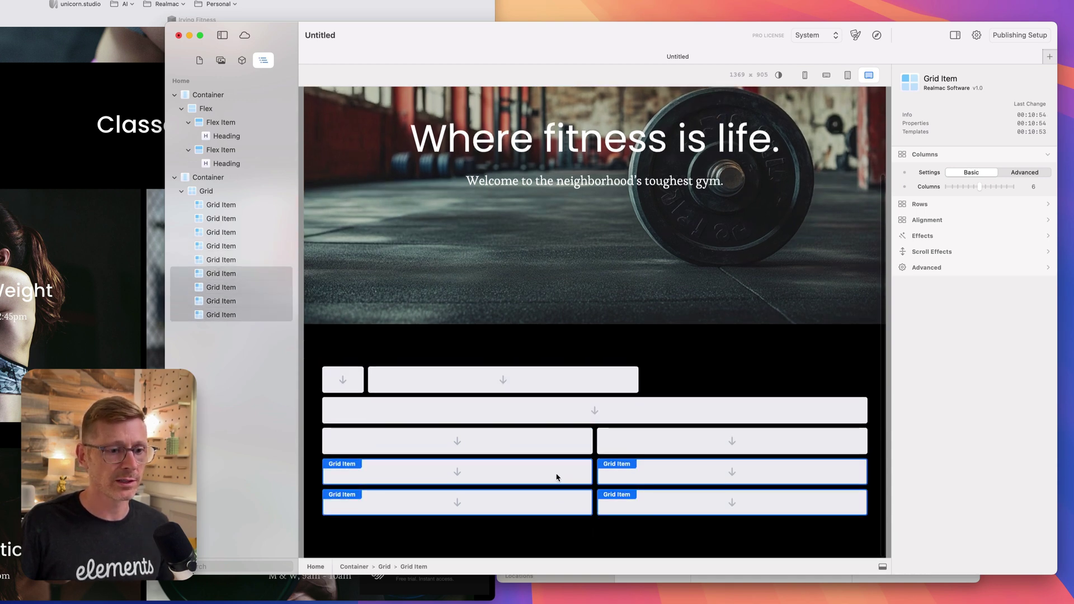
right_click(557, 477)
left_click(579, 499)
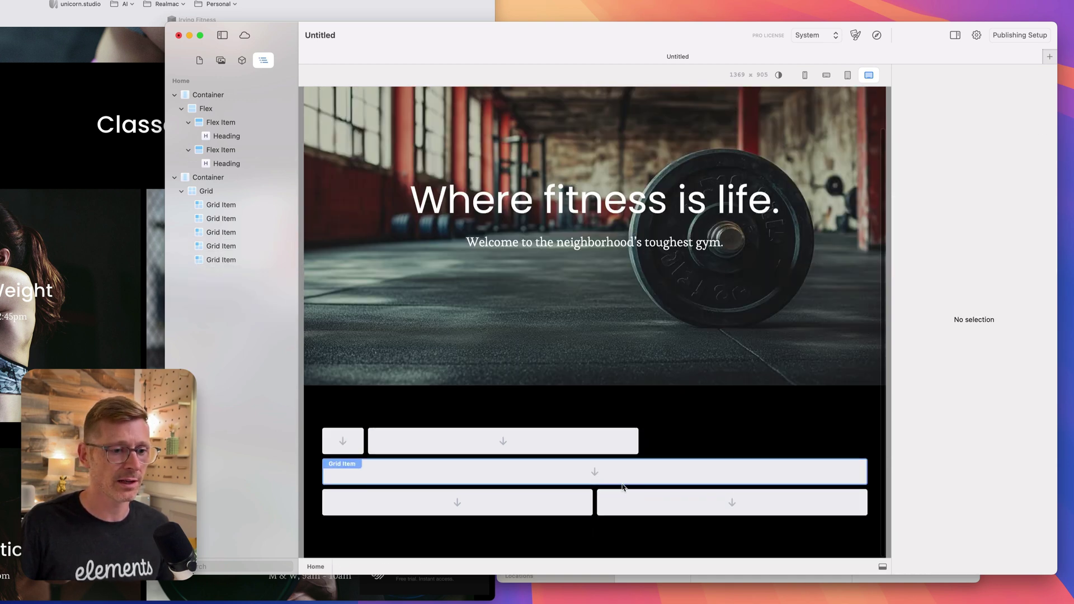
right_click(618, 497)
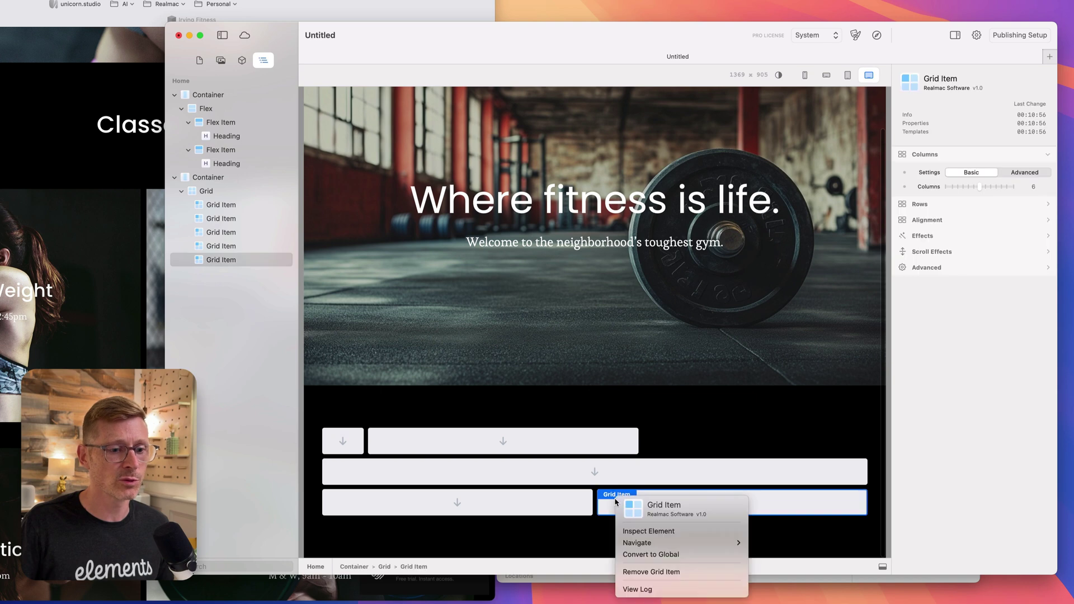
left_click(669, 576)
Step: Select all four grid items together and set their column span to 6
left_click(525, 502)
left_click(537, 471, "shift")
left_click(483, 445, "shift")
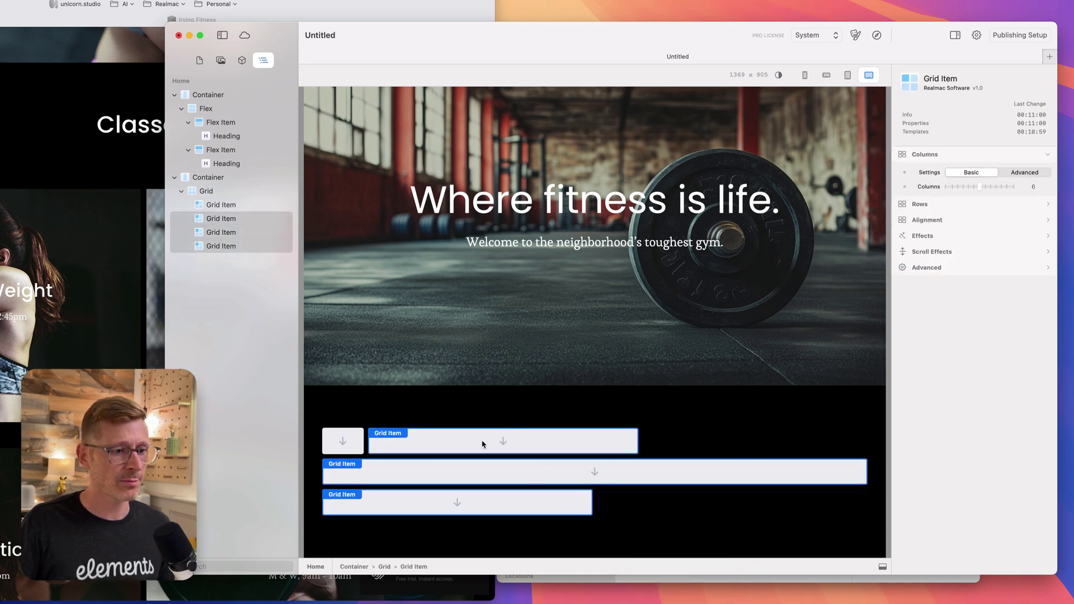
left_click(343, 447, "shift")
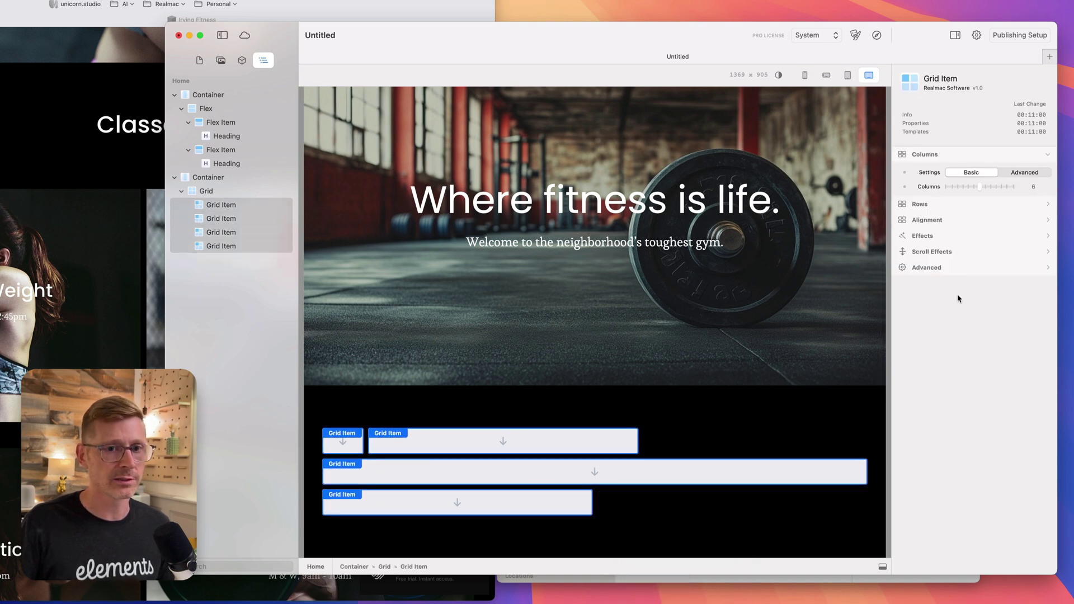
left_click(979, 189)
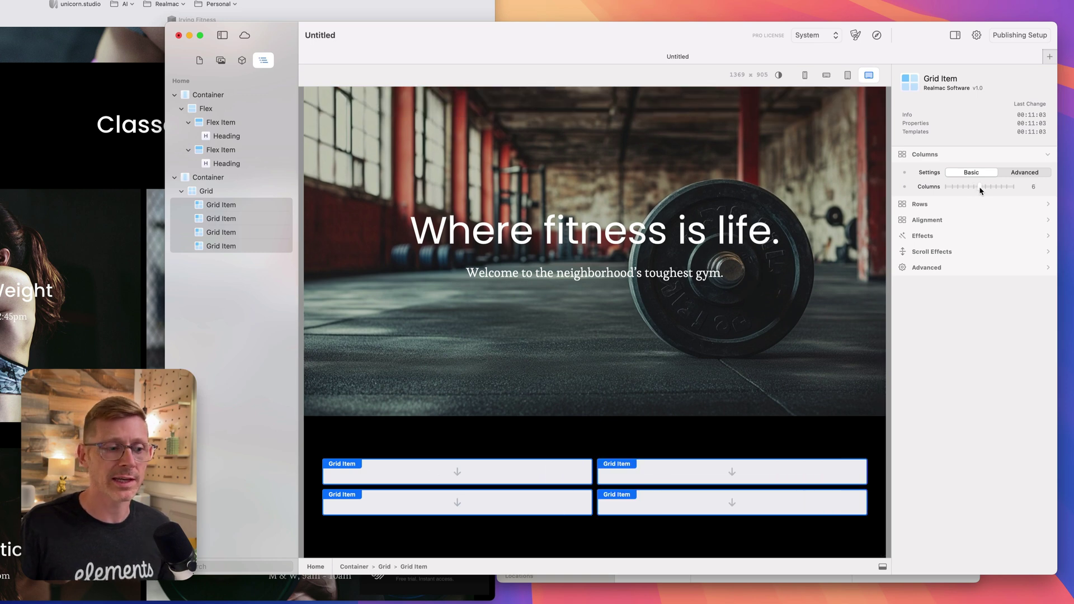
Step: Check the demo's class tiles in the browser, switch back to Elements and add a Container inside the first grid item
key("super+Tab")
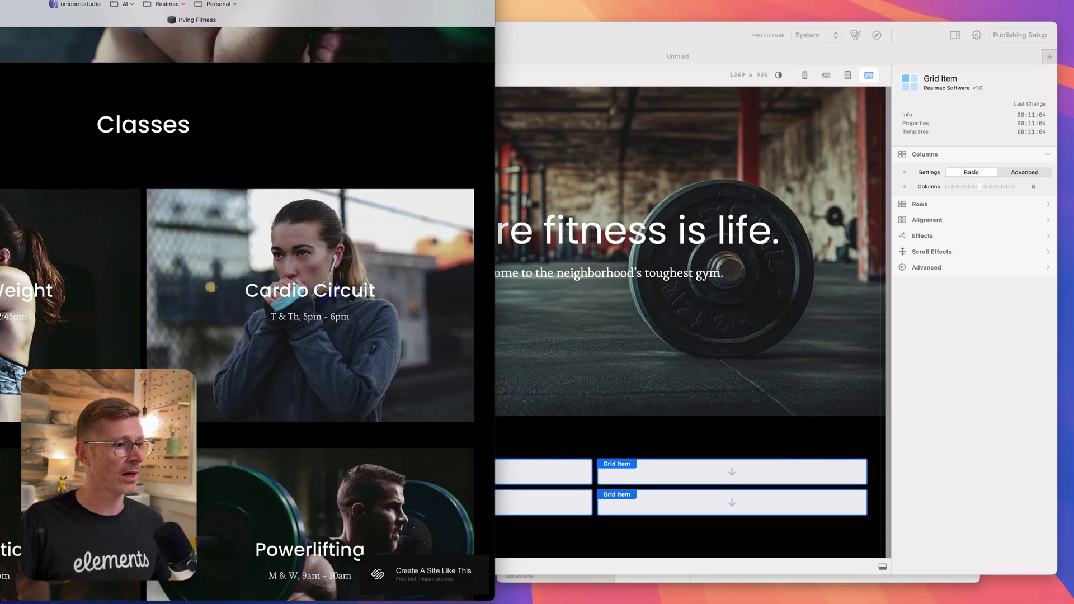
left_click(674, 434)
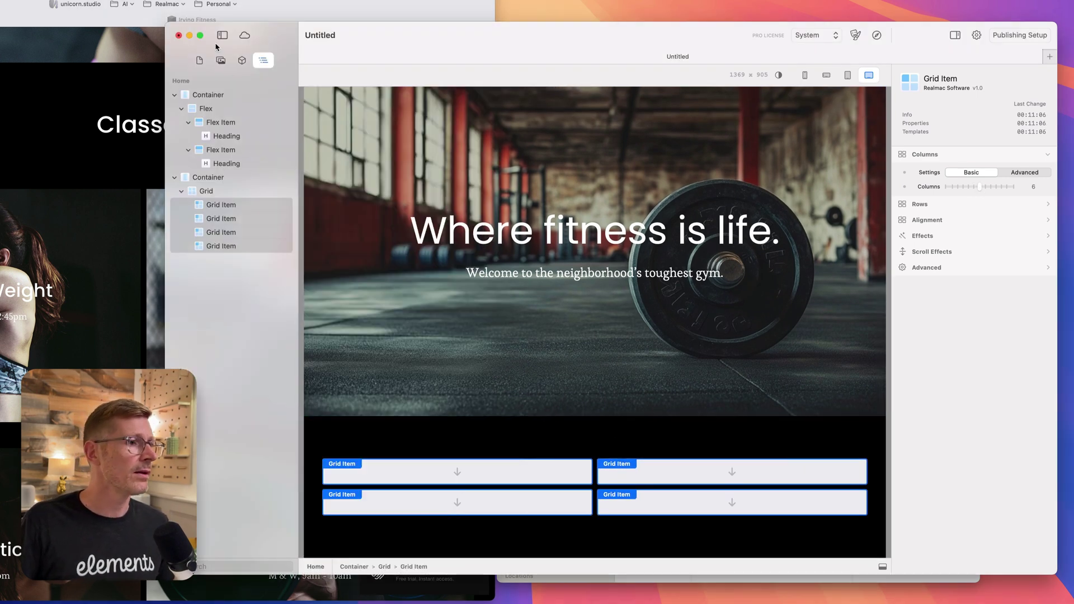
left_click(246, 61)
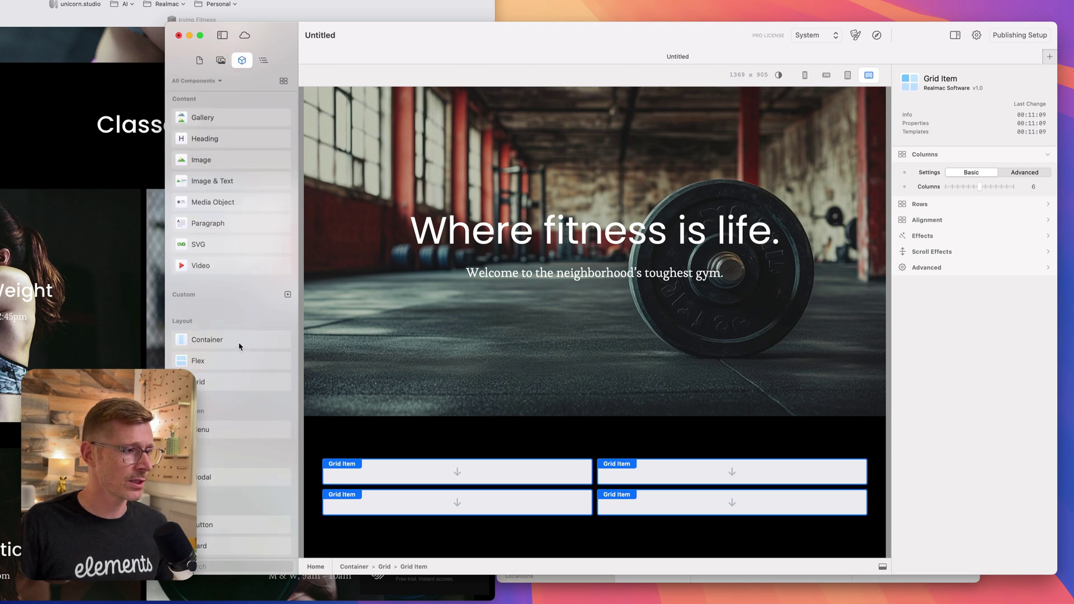
left_click(362, 430)
left_click(401, 475)
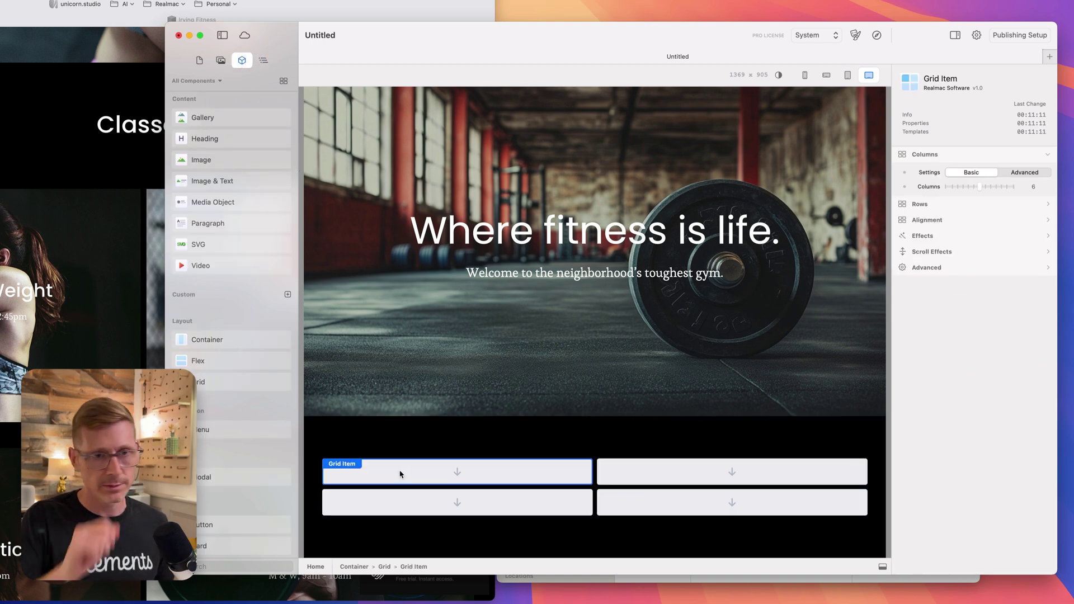
left_click_drag(231, 333, 500, 470)
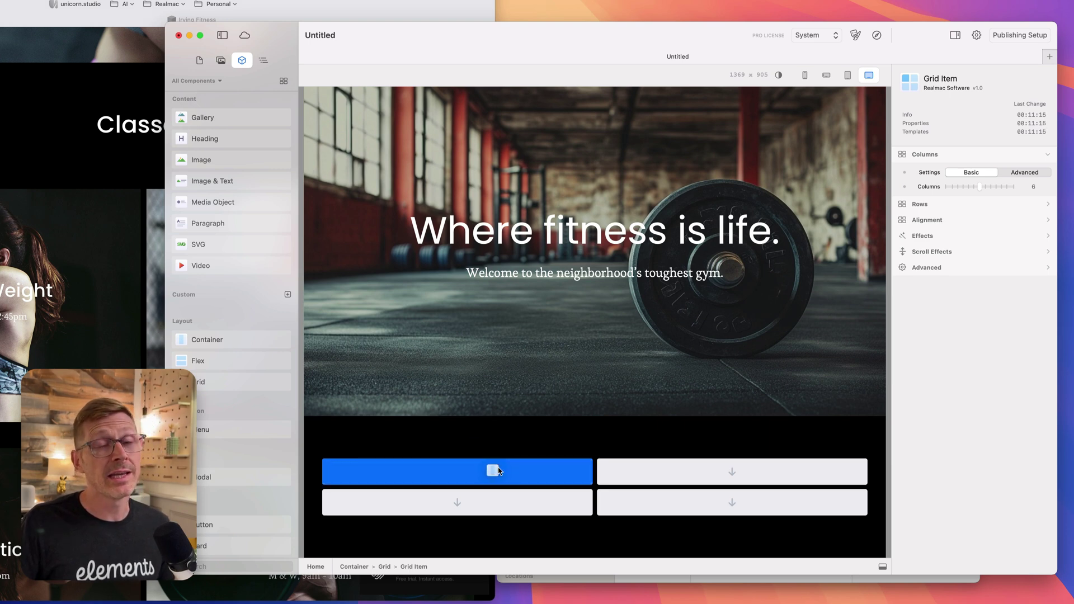
left_click_drag(498, 471, 499, 470)
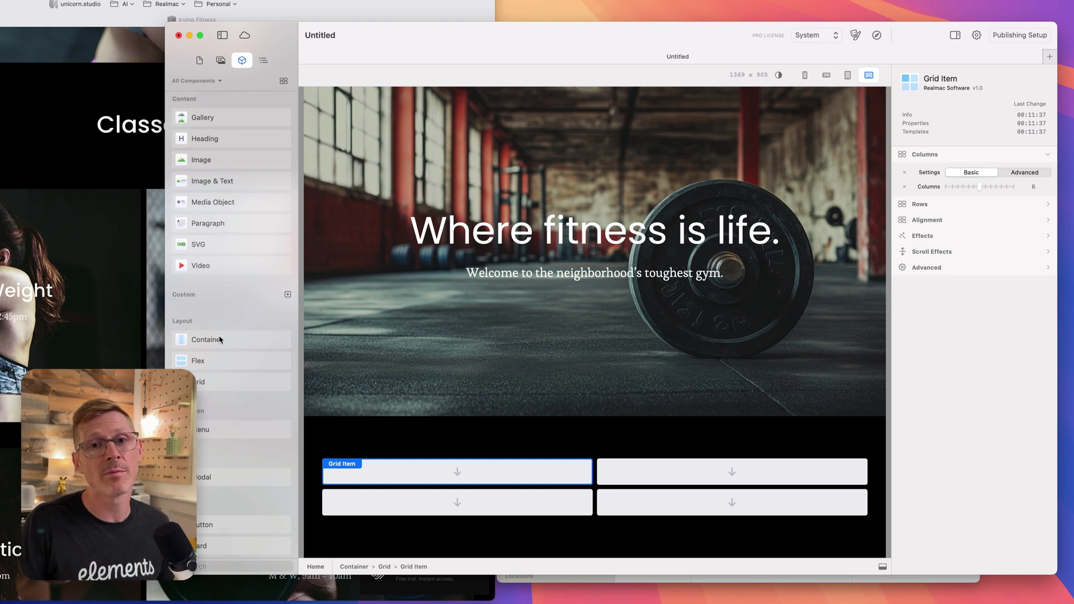
left_click_drag(220, 340, 414, 466)
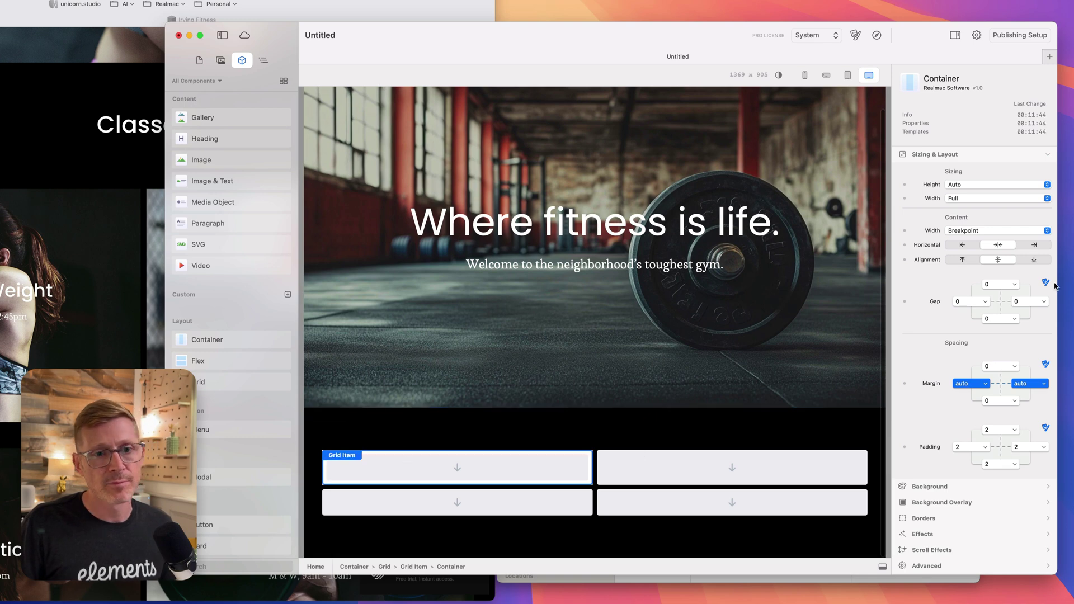
Step: Set the new container's background style to Image and use the weights-2.jpg photo from the project resources
left_click(966, 159)
left_click(951, 170)
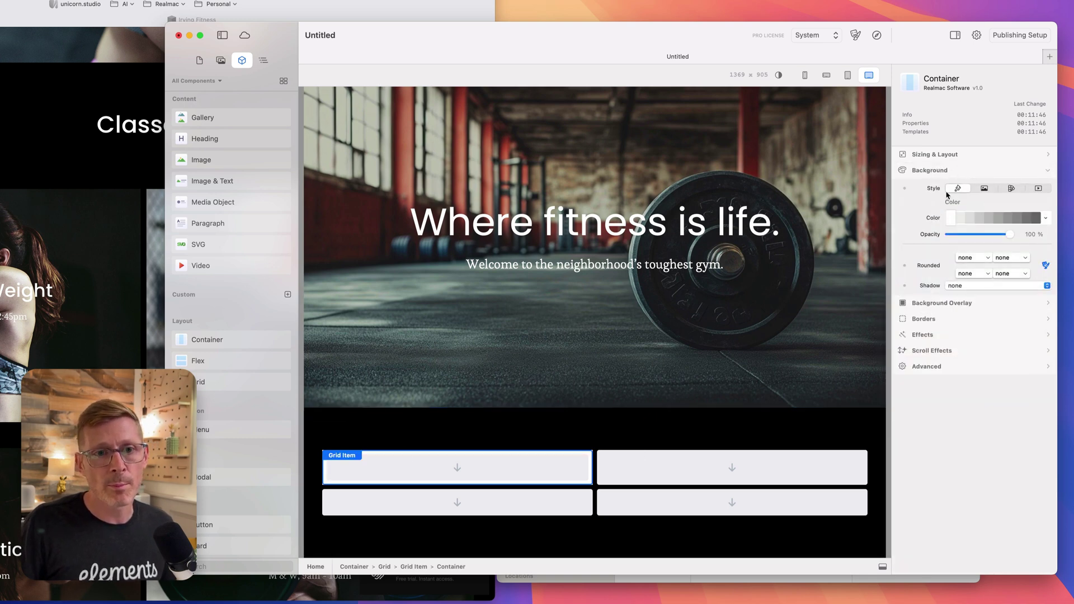
left_click(985, 189)
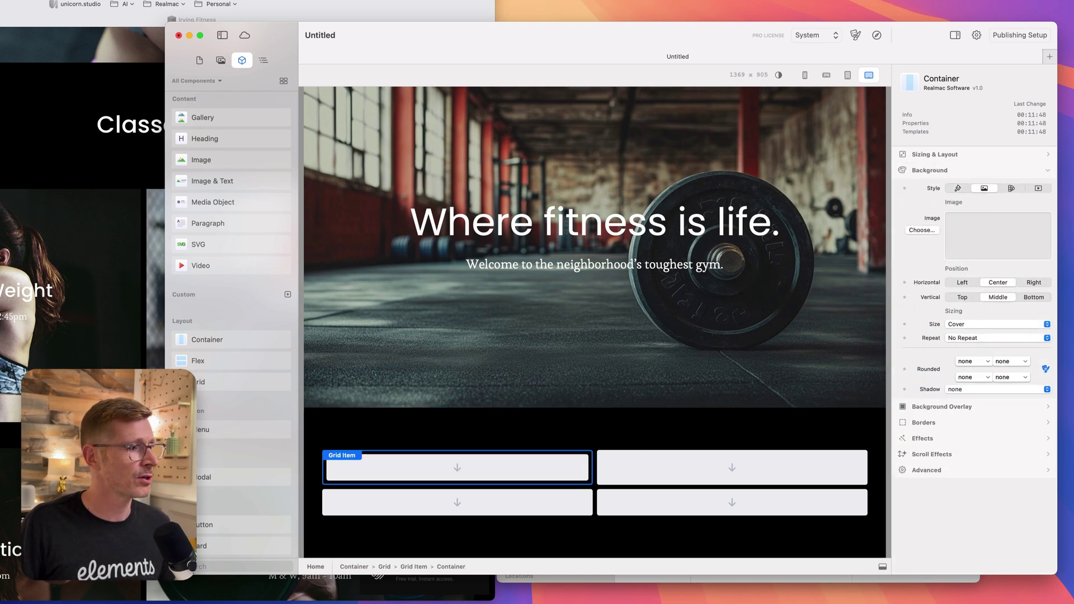
left_click(221, 61)
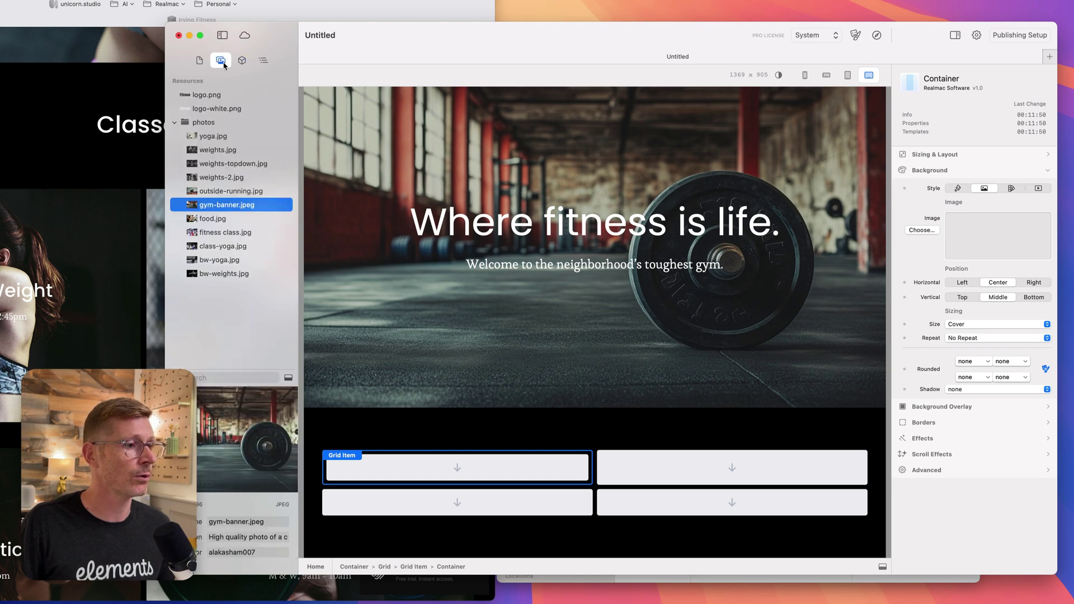
left_click(234, 154)
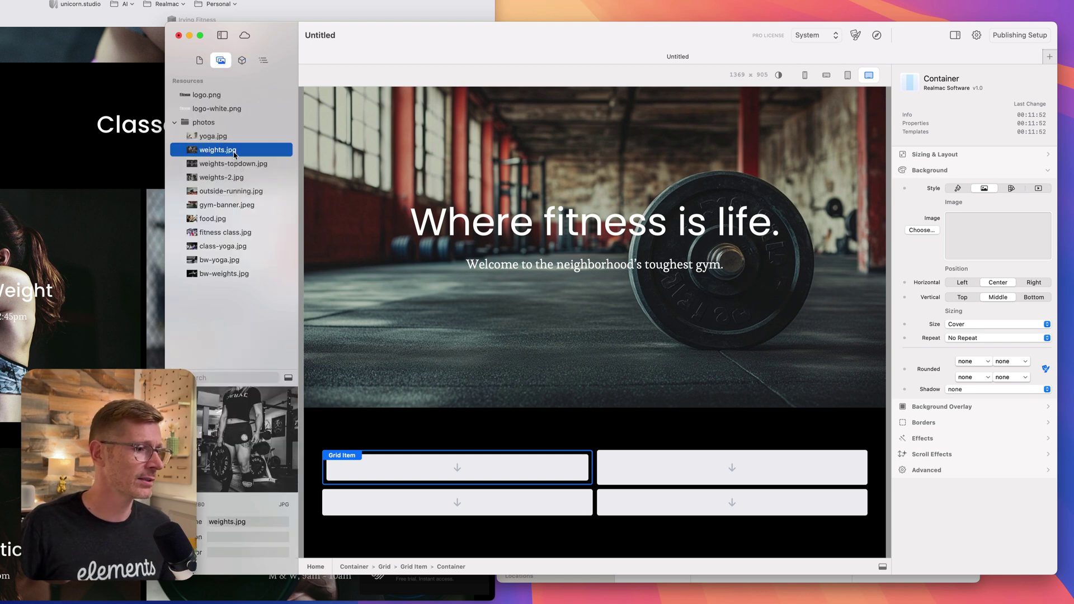
key("Down")
key("Down")
key("Down")
key("Up")
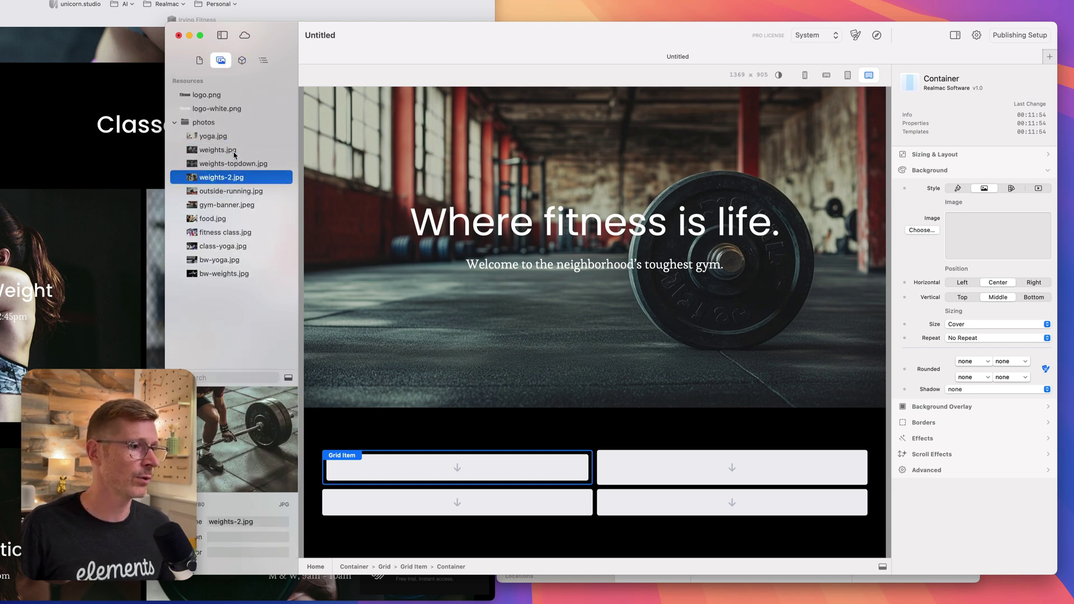
left_click_drag(265, 188, 988, 244)
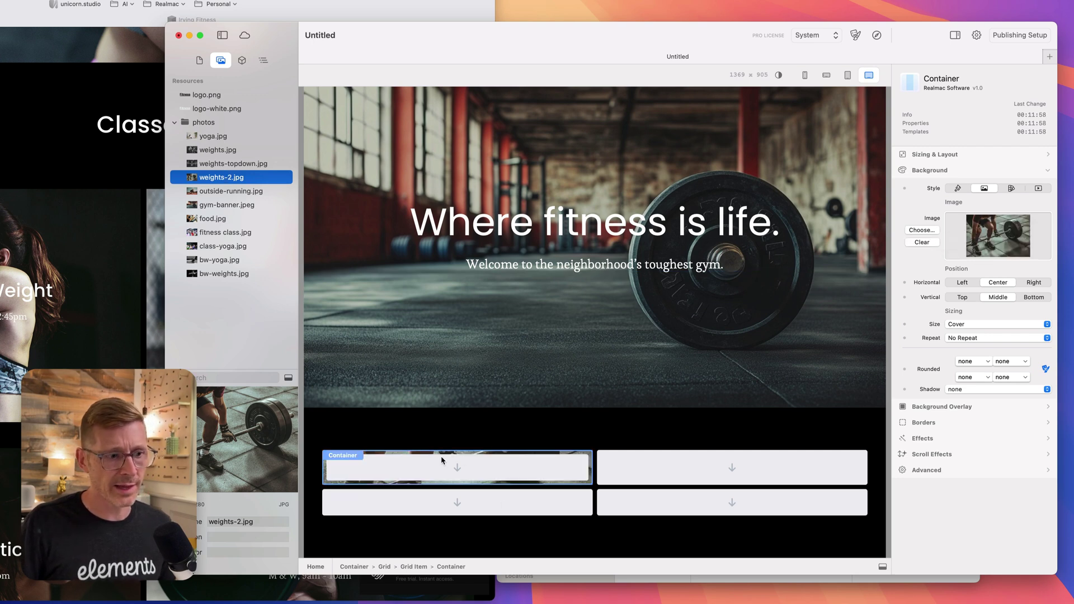
Step: Set the first tile container's height to a custom value of 400px
left_click(929, 155)
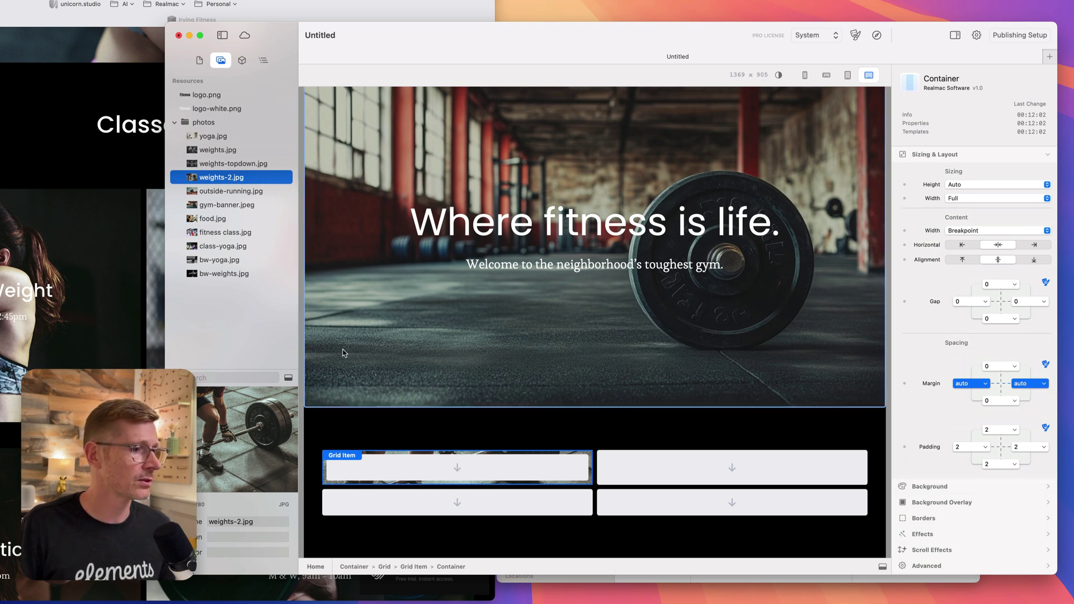
left_click(978, 185)
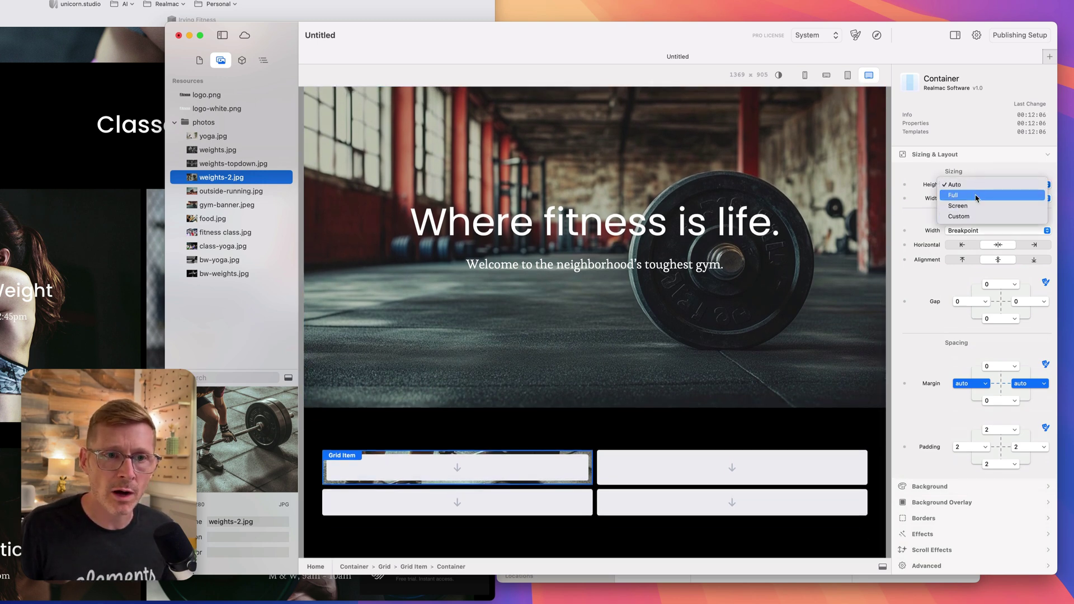
left_click(959, 216)
left_click(959, 200)
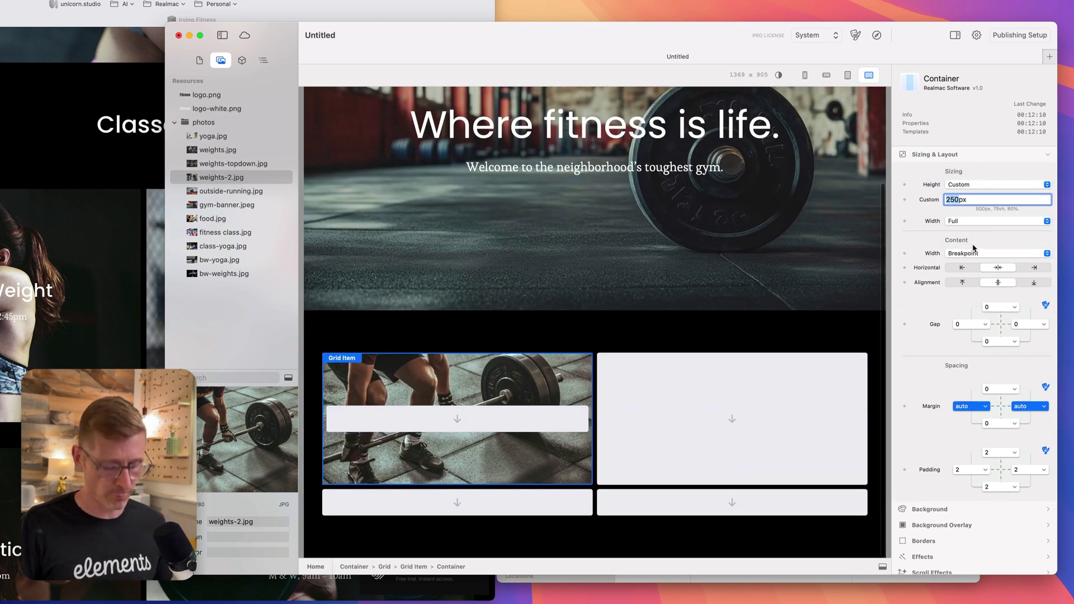
type("400")
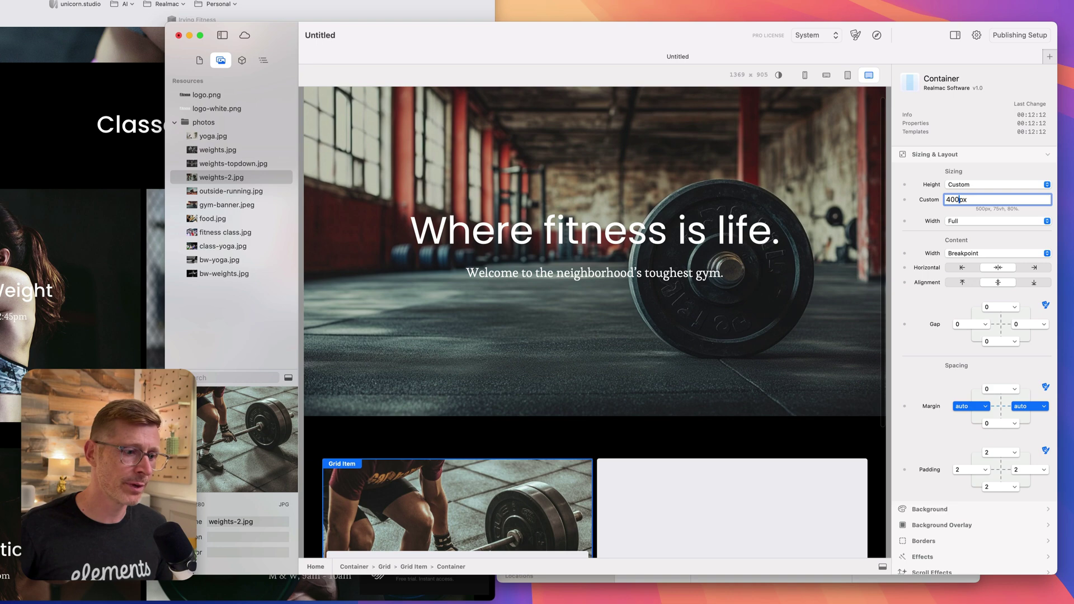
scroll(479, 353, "down", 4)
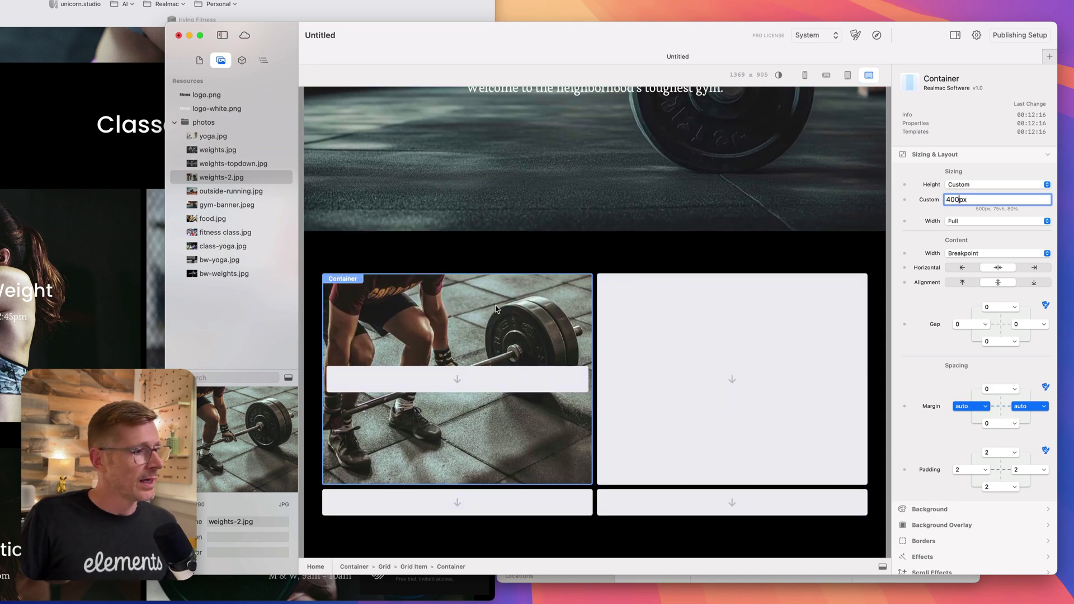
left_click(203, 57)
left_click(243, 61)
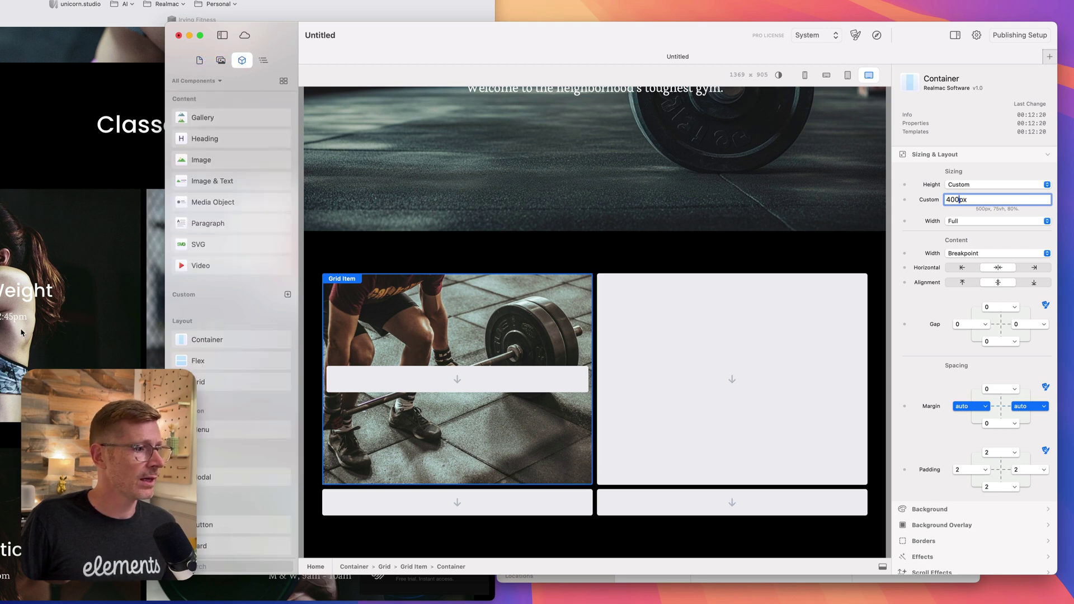
left_click_drag(203, 361, 444, 383)
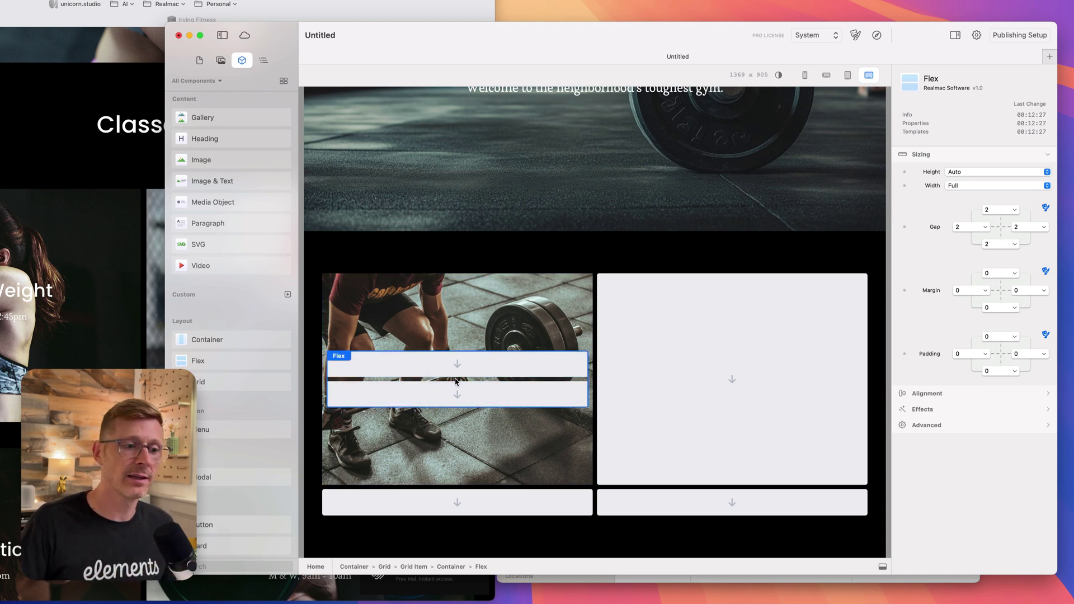
key("Delete")
Step: Copy the hero's main heading into the first tile's container and set the copy's text style to 3xl
scroll(504, 297, "up", 3)
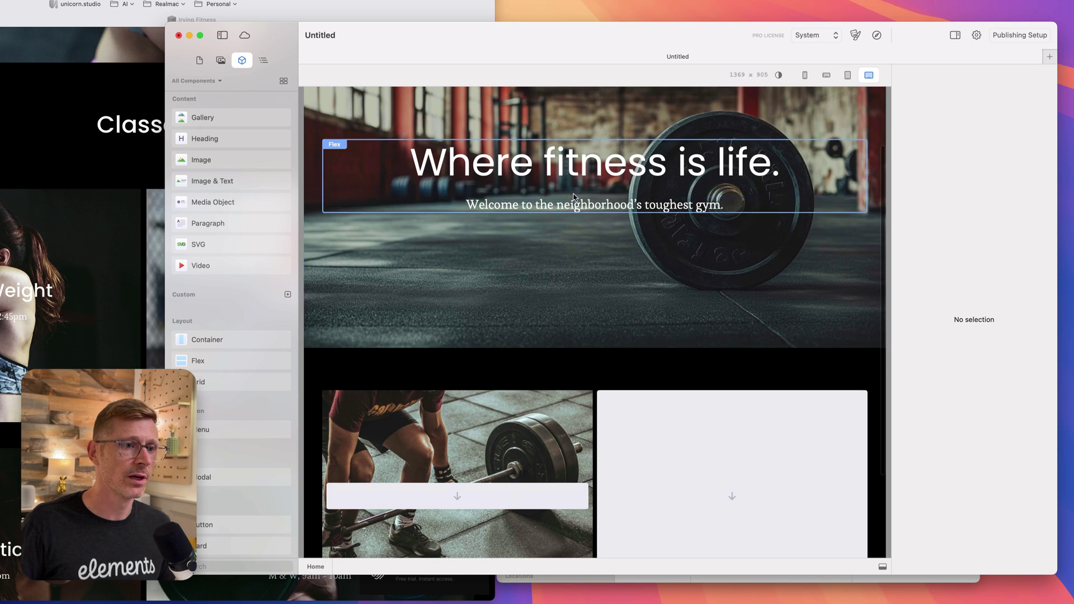
left_click(586, 175)
left_click_drag(586, 174, 520, 470)
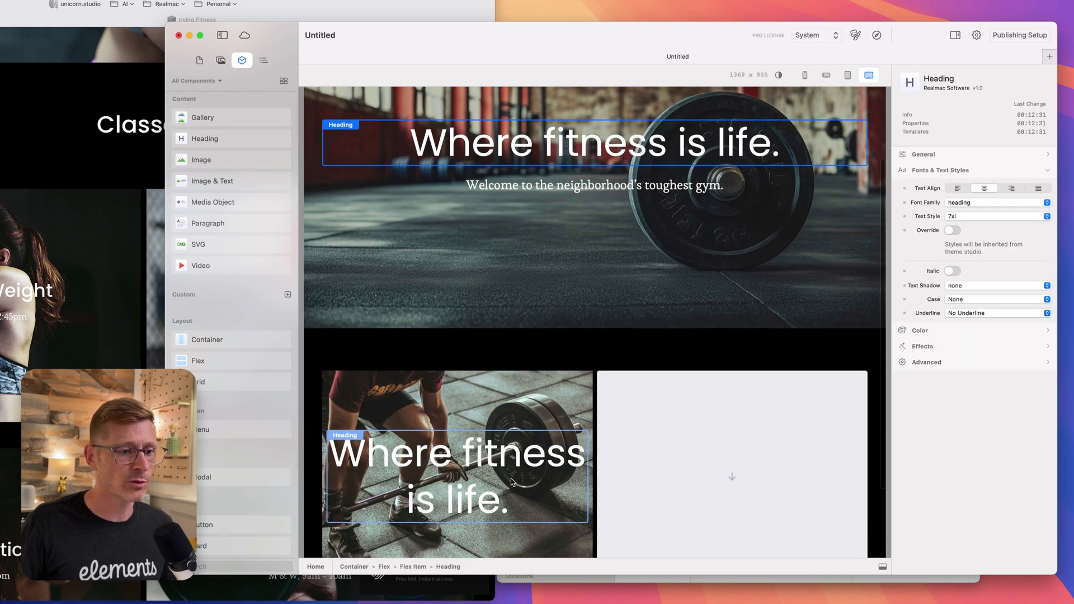
left_click(1006, 216)
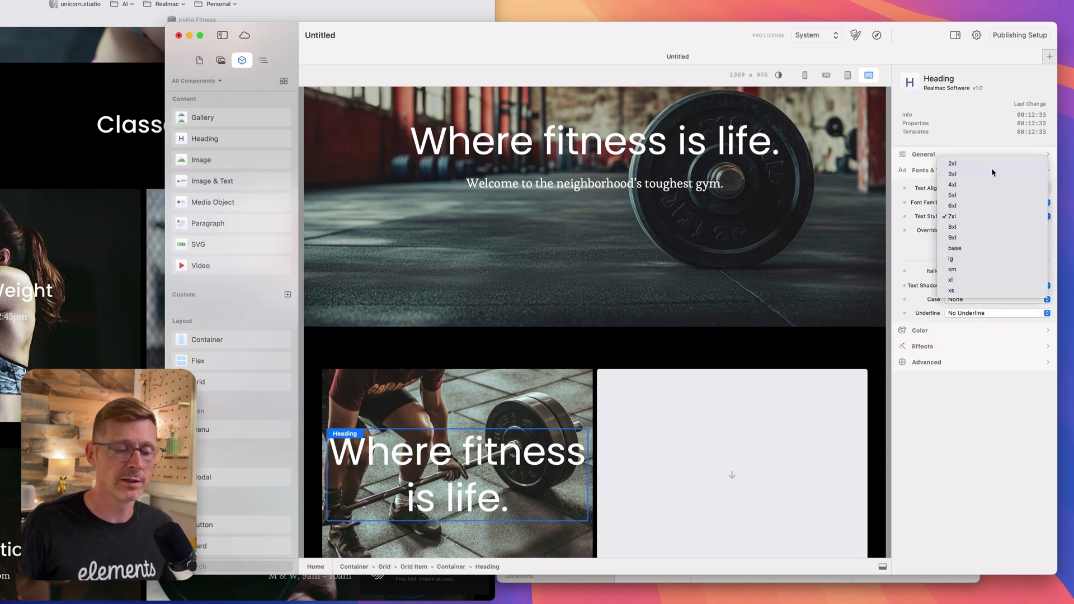
left_click(995, 173)
left_click_drag(454, 475, 470, 491)
scroll(470, 492, "down", 1)
left_click(519, 442)
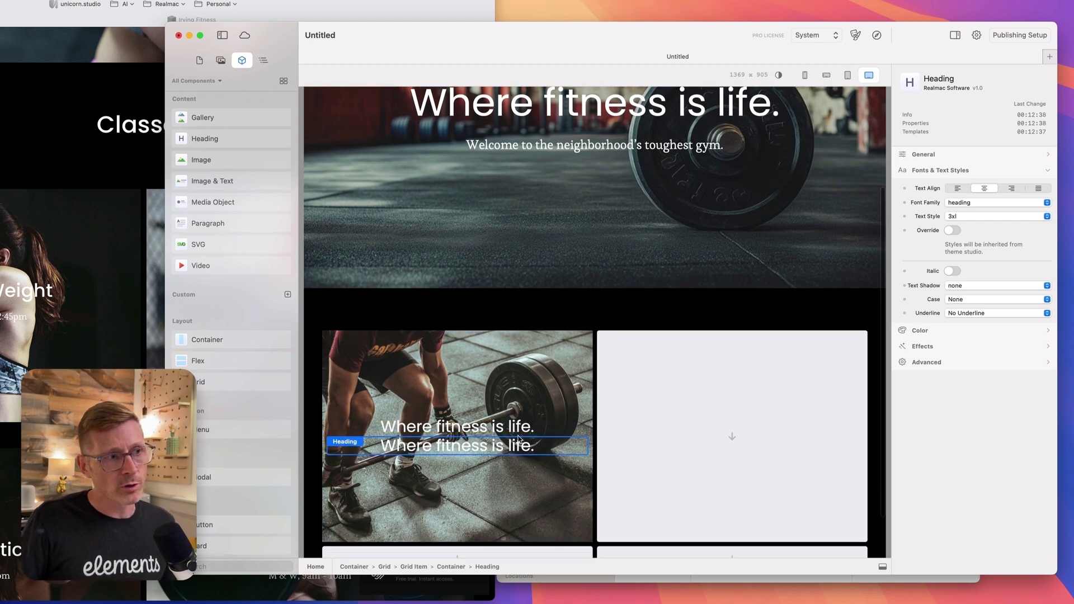
left_click(262, 61)
left_click(239, 233)
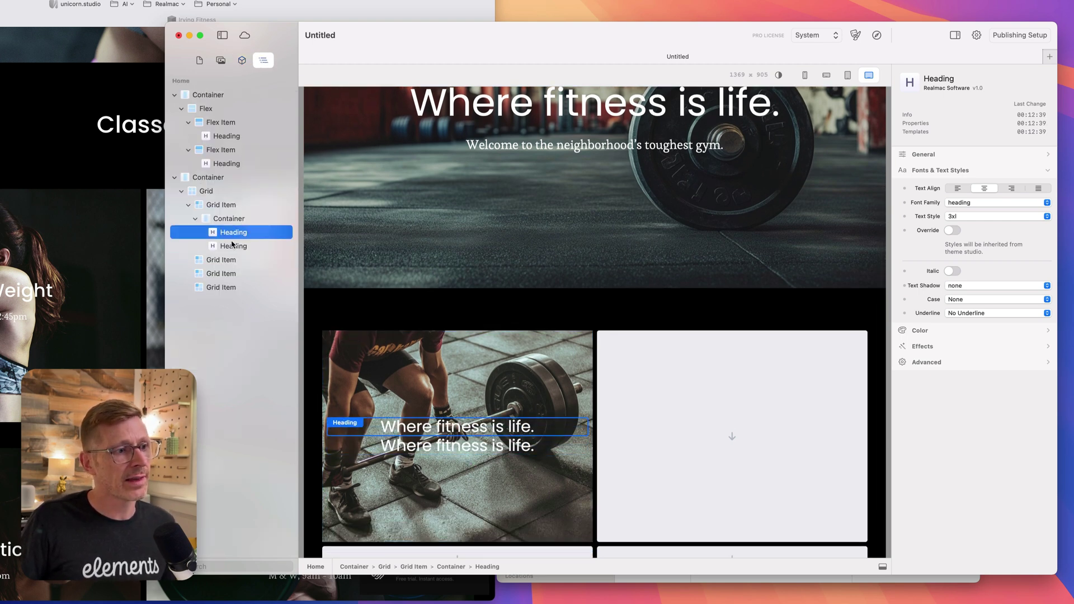
left_click(236, 245)
left_click(511, 433)
left_click(533, 446, "shift")
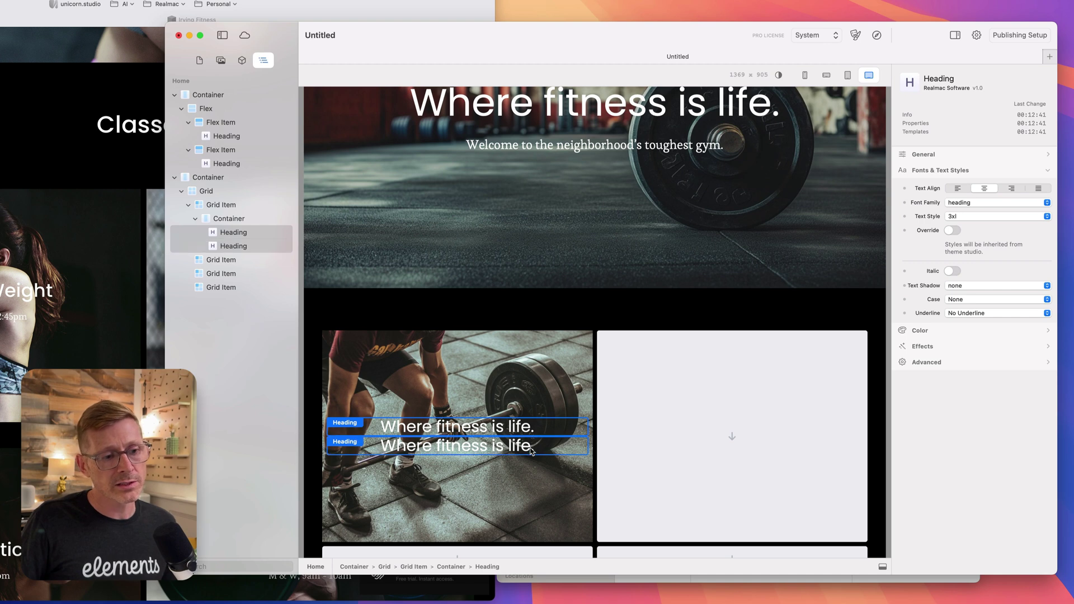
left_click(545, 440)
left_click(551, 433)
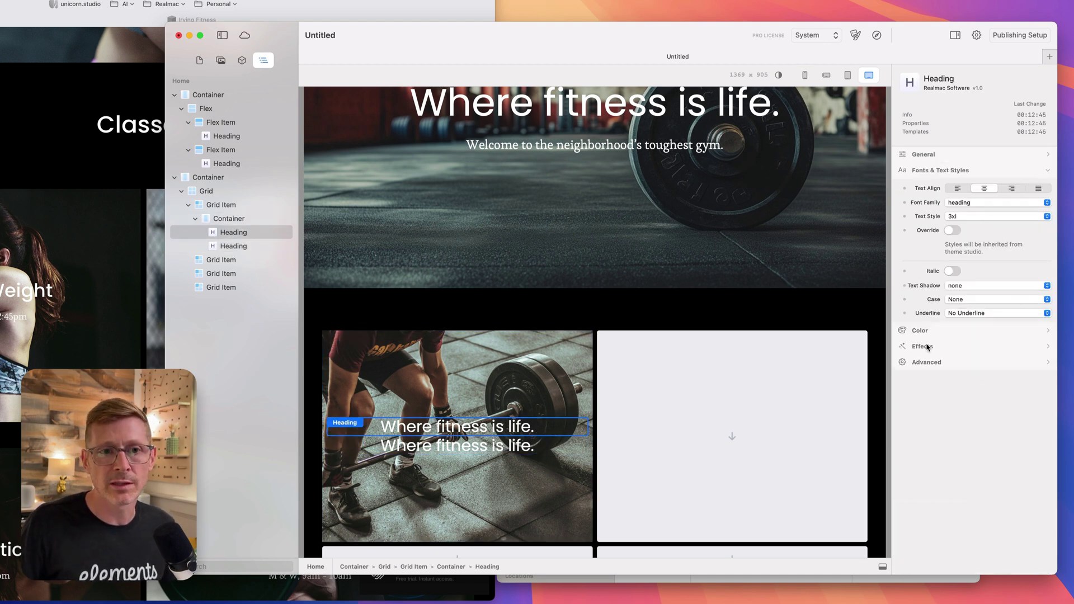
left_click(955, 156)
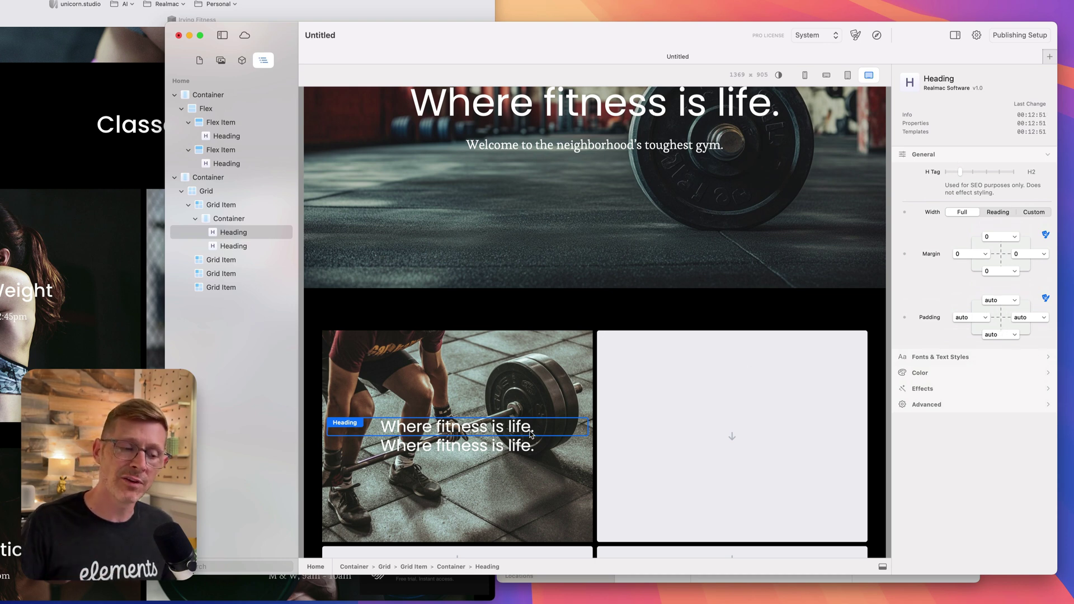
left_click(523, 454)
key("Delete")
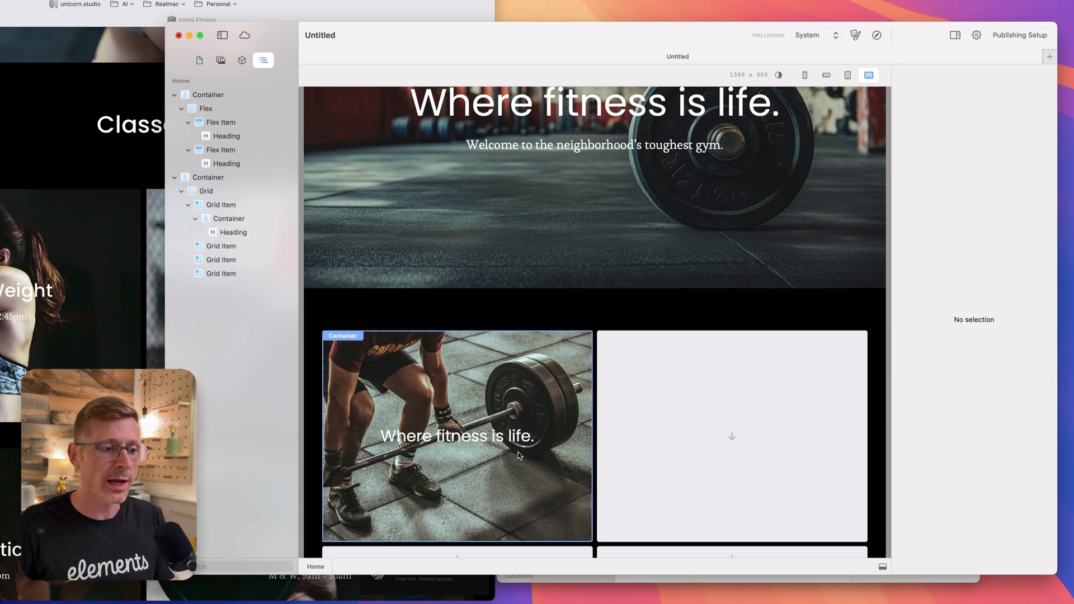
Step: Add a Flex inside the first tile's container and place the heading and a copy of it in its two flex items
left_click(241, 60)
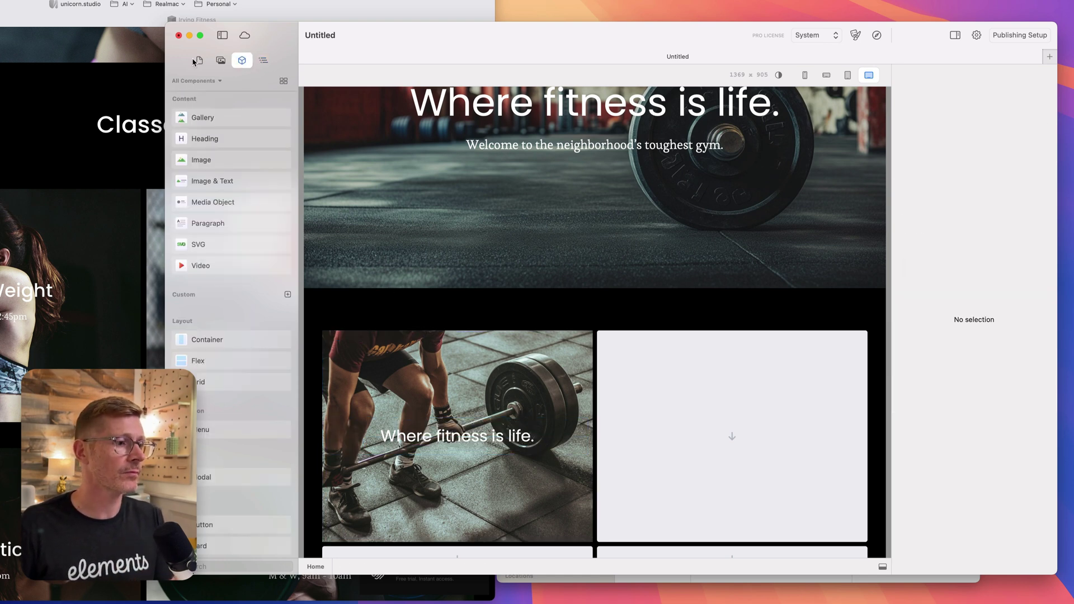
left_click_drag(242, 372, 462, 447)
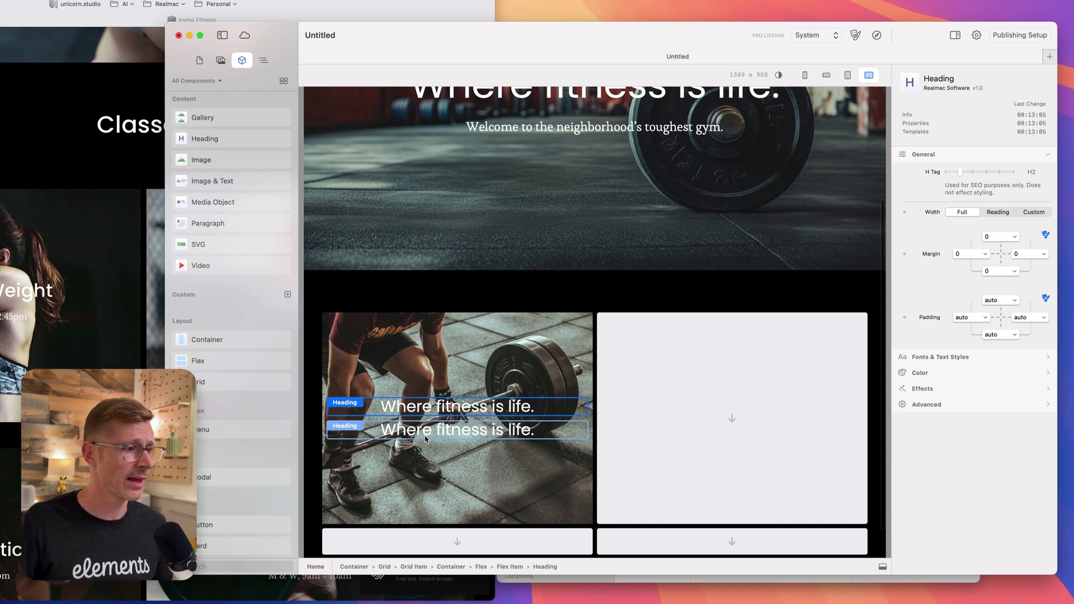
Step: Replace the tile's upper heading text with "Pull Your Weight" from the demo site in the browser
key("super+Tab")
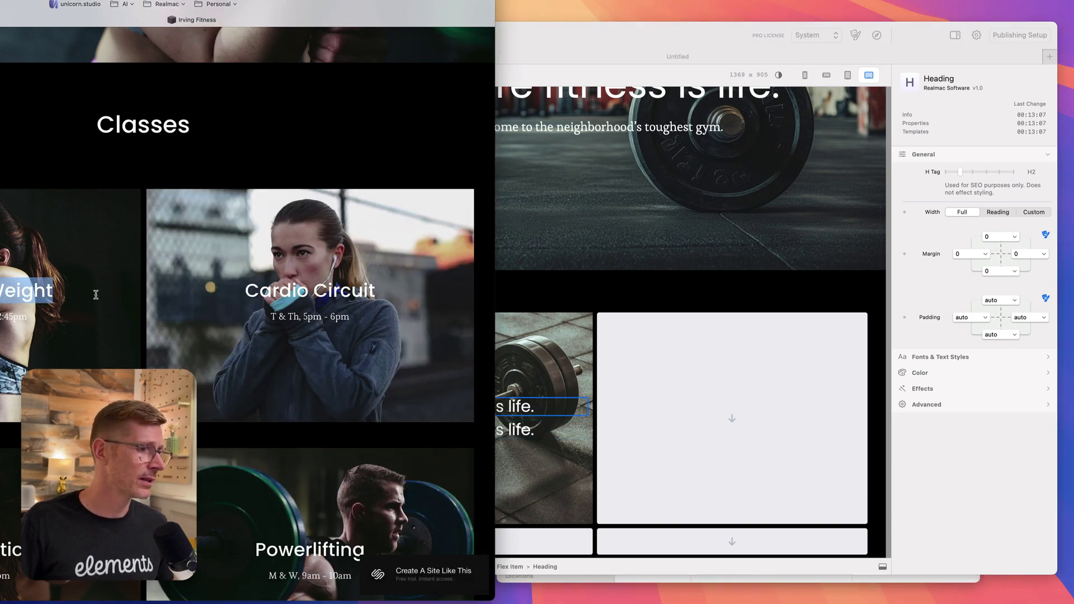
left_click(509, 408)
double_click(519, 407)
type("Pull Your Weight")
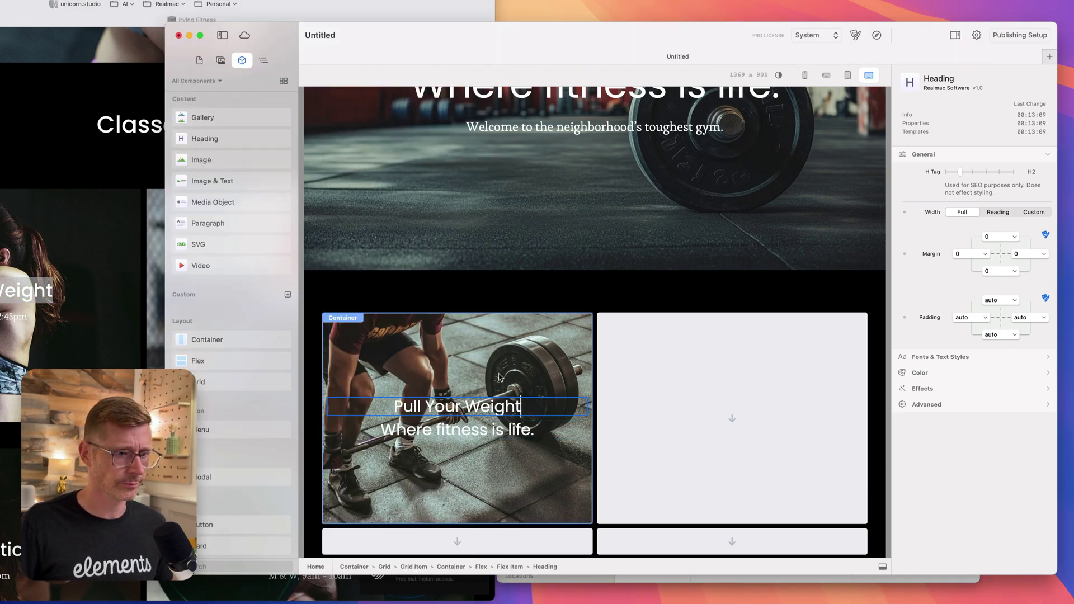
Step: Copy the class time from the demo site and replace the tile's lower heading with "M & Th, 12pm - 12:45pm"
left_click(493, 419)
left_click(490, 431)
key("super+Tab")
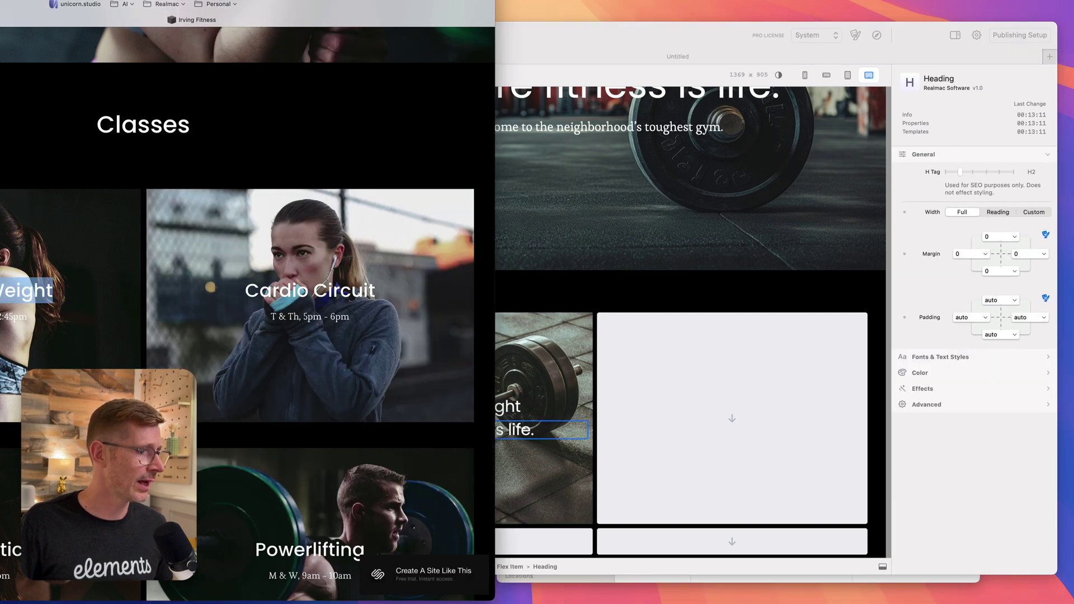
left_click_drag(5, 316, 42, 315)
key("super+c")
key("super+Tab")
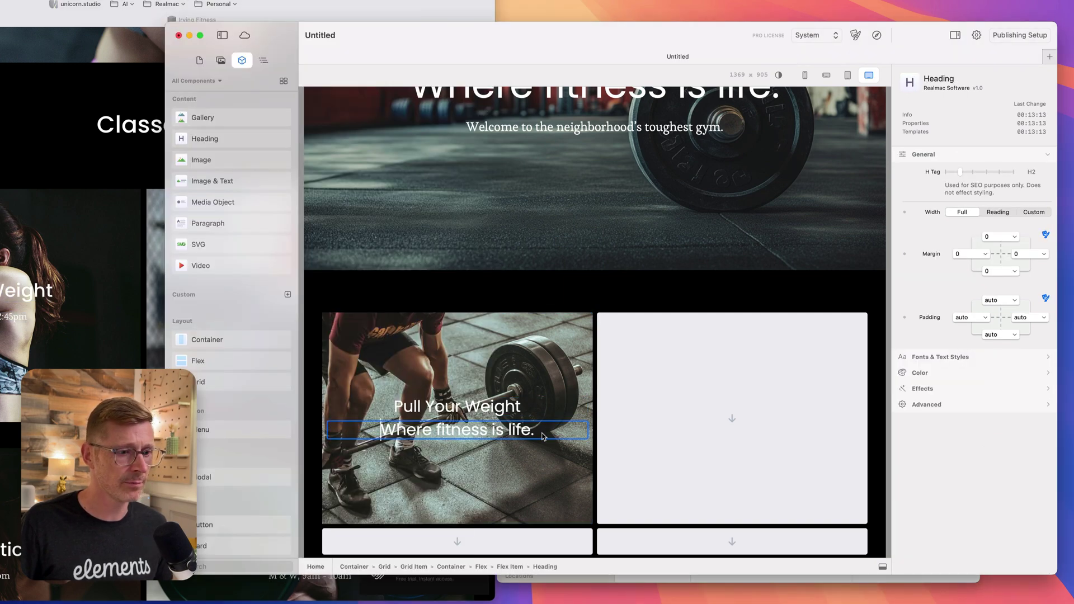
double_click(492, 430)
key("super+v")
left_click(494, 415)
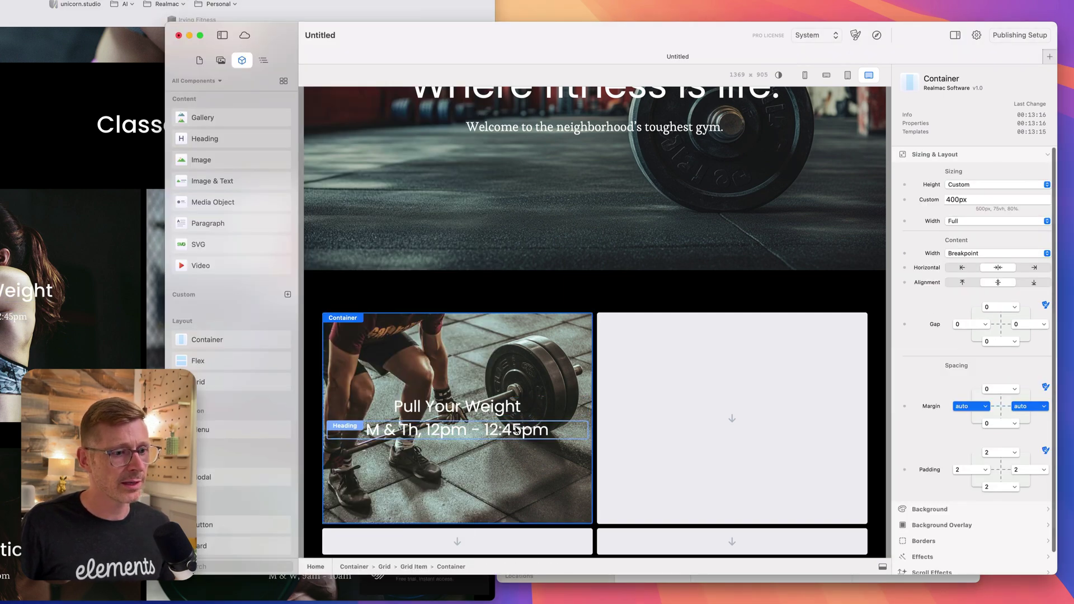
Step: Set the class-time heading's font family to serif and its text style to lg
left_click(427, 432)
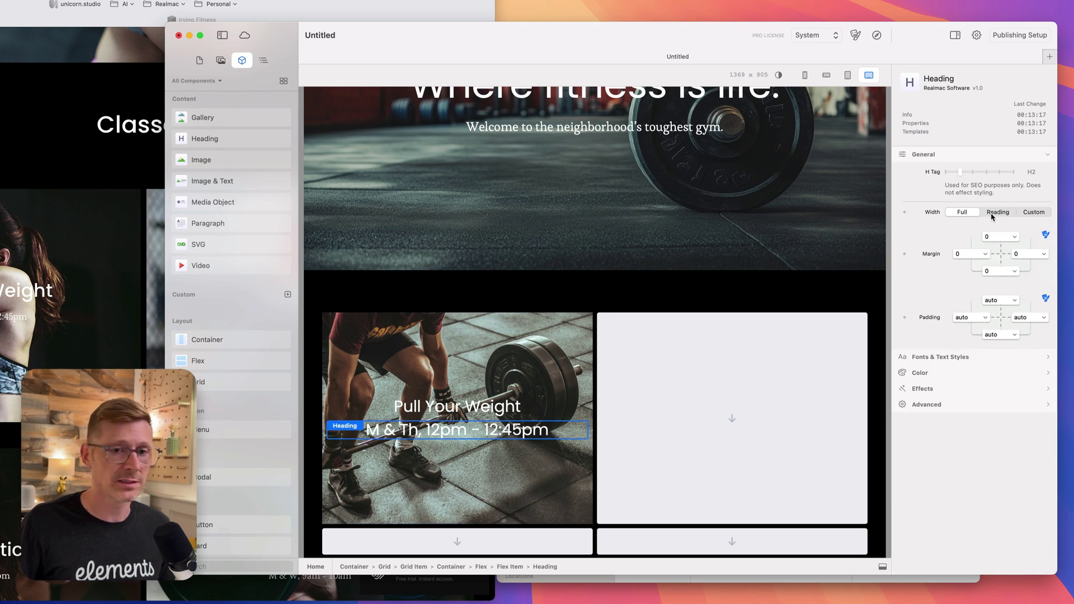
left_click(962, 357)
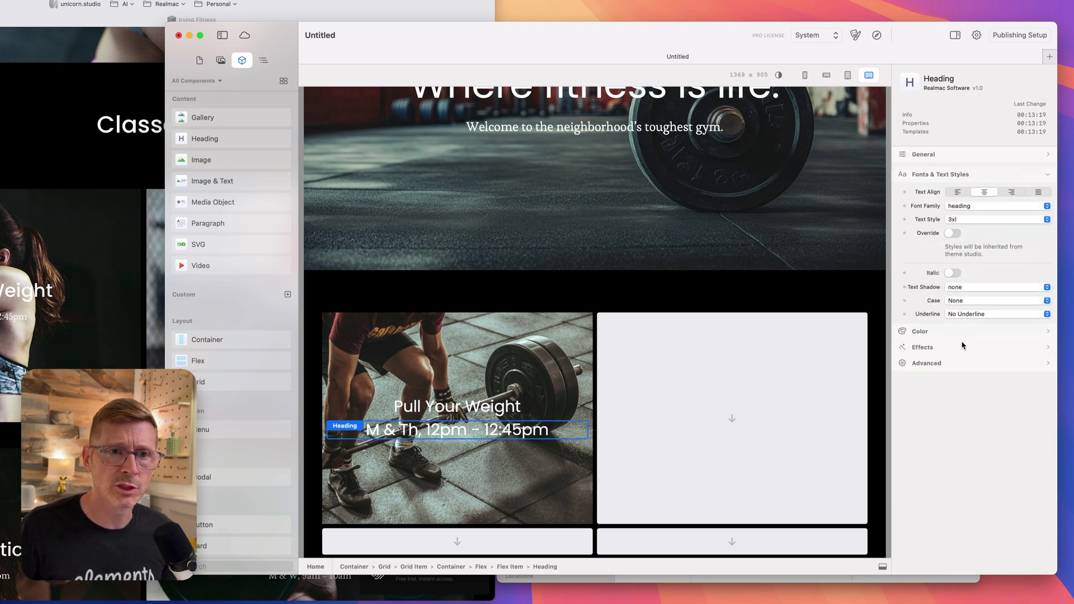
left_click(969, 216)
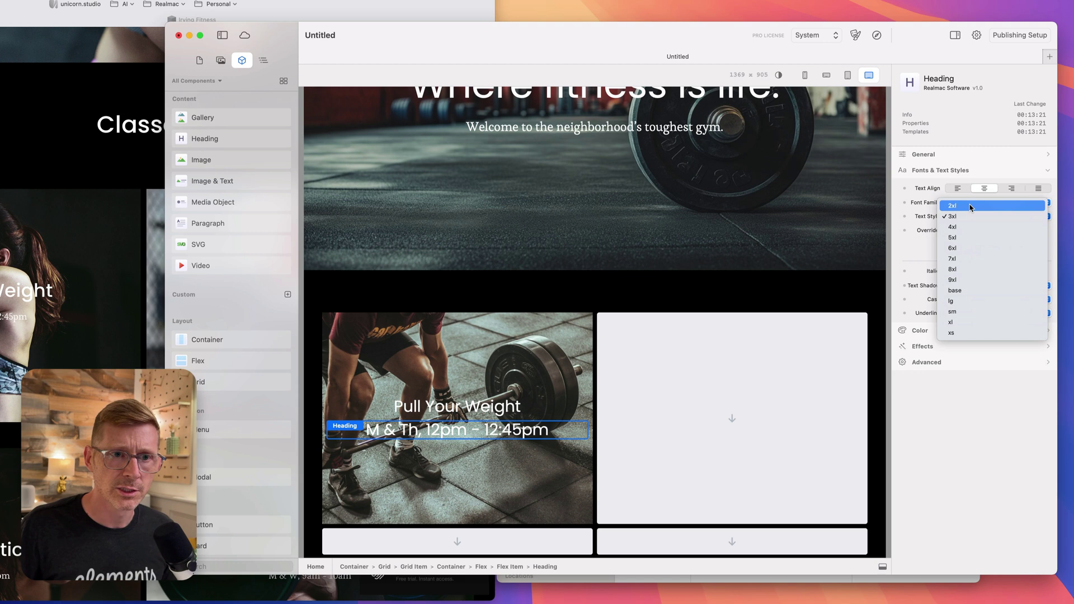
left_click(971, 207)
left_click(970, 219)
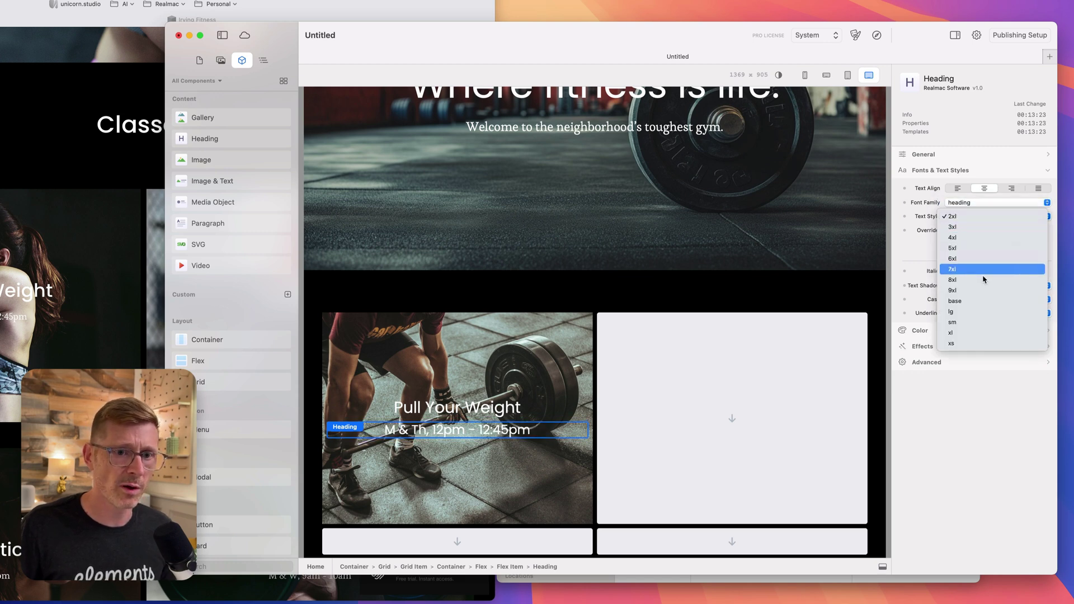
left_click(975, 303)
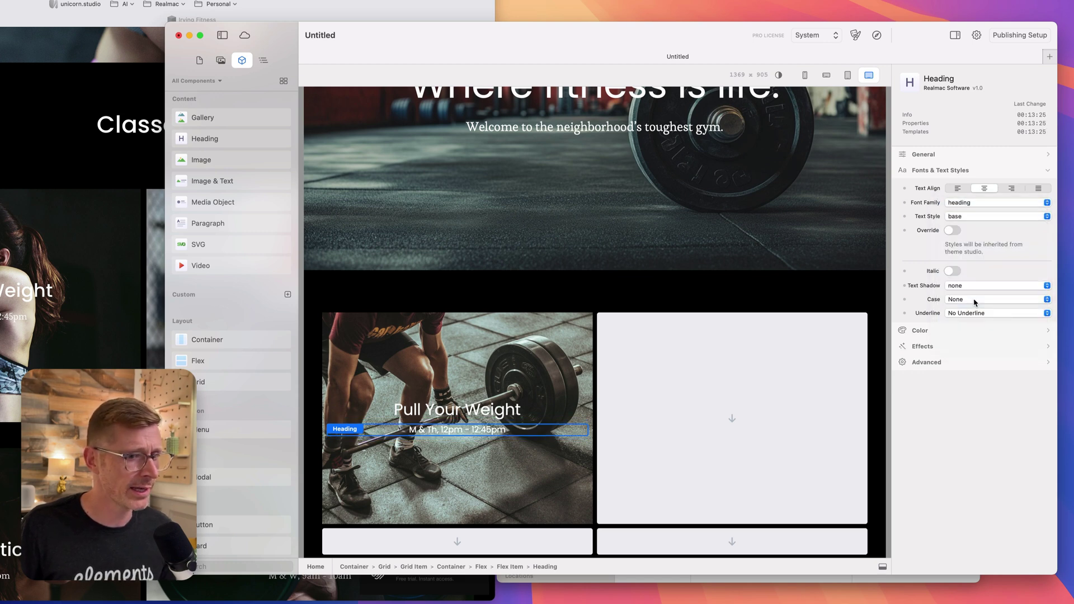
left_click(969, 203)
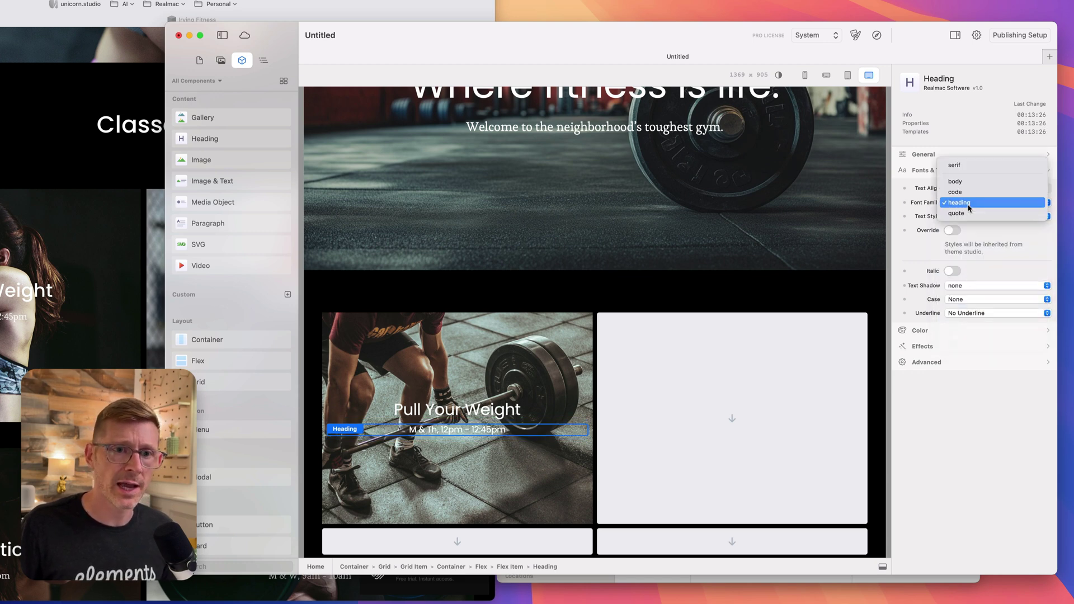
left_click(972, 167)
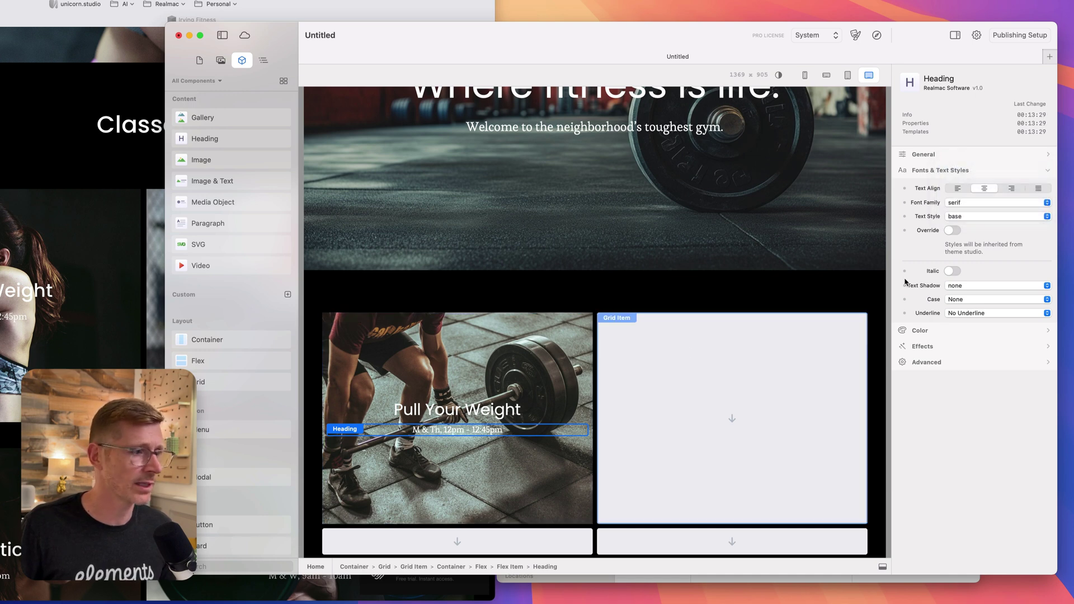
left_click(958, 219)
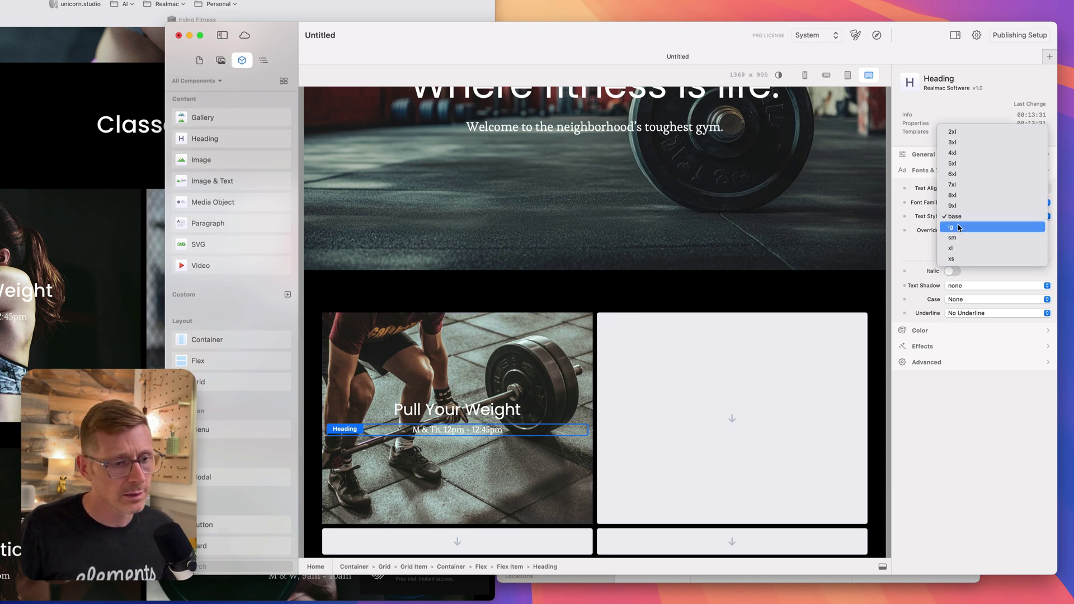
left_click(958, 227)
Step: Set the "Pull Your Weight" heading's text style to 4xl and select the outer black container
left_click(528, 417)
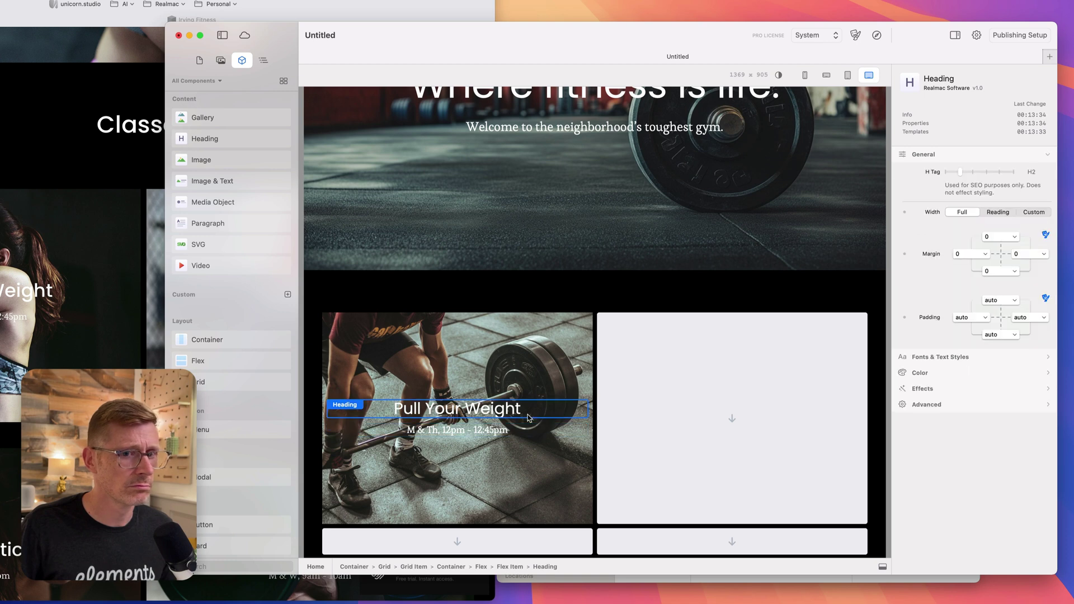
left_click(976, 358)
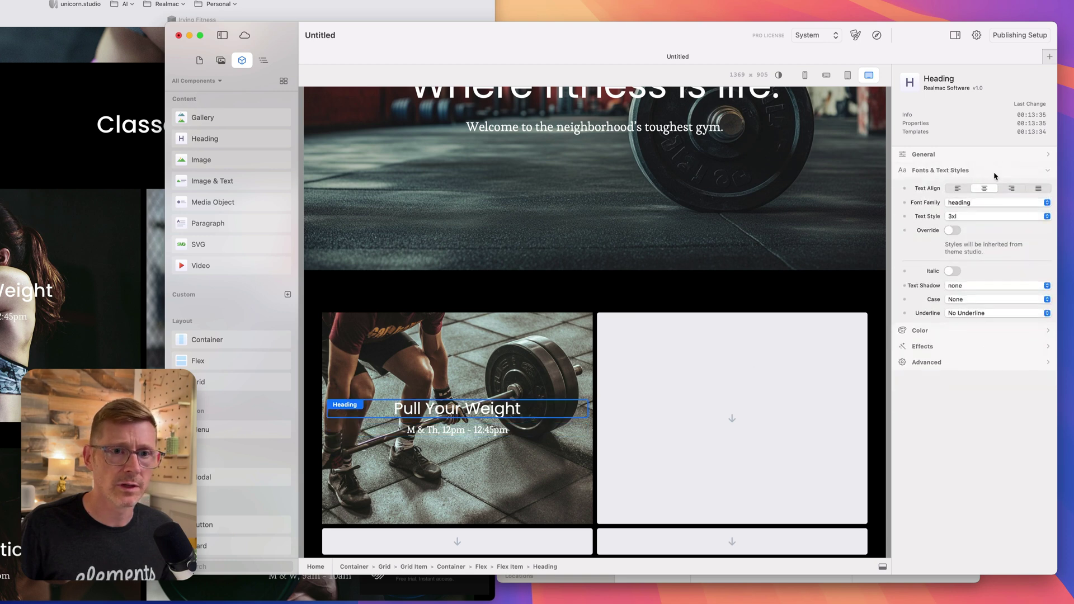
left_click(970, 221)
left_click(968, 227)
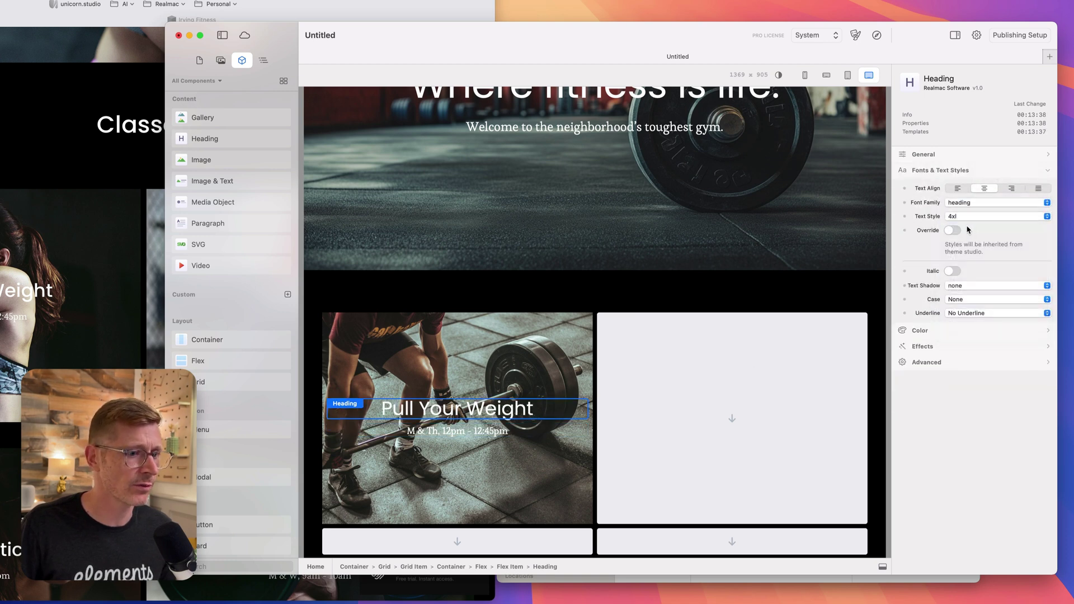
left_click(544, 351)
left_click(559, 295)
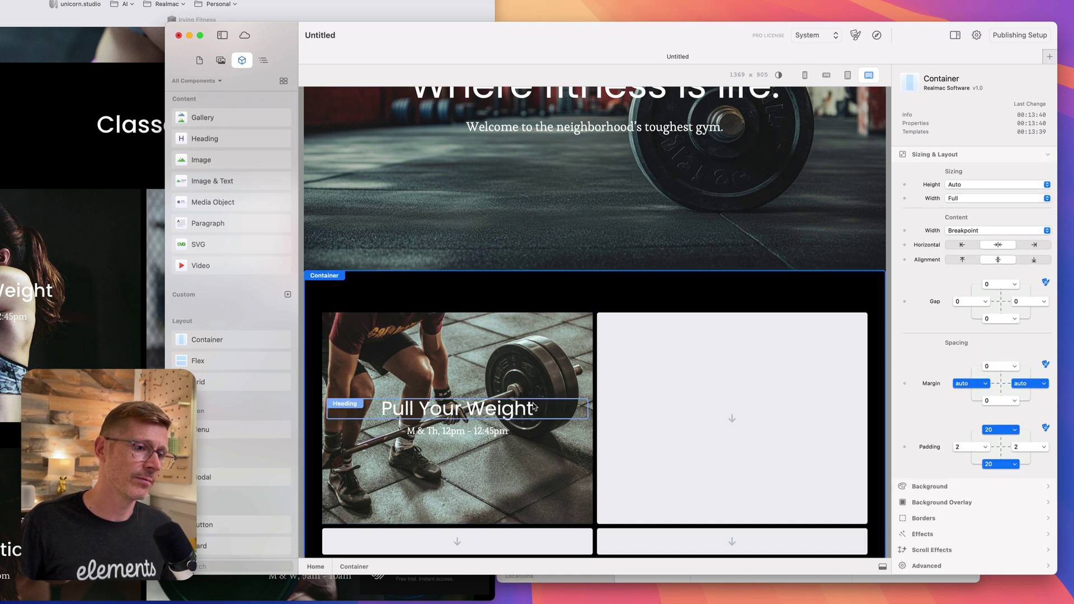
Step: Select the "Pull Your Weight" tile's container and review the other class tiles on the demo site in the browser
left_click(536, 359)
scroll(514, 387, "down", 2)
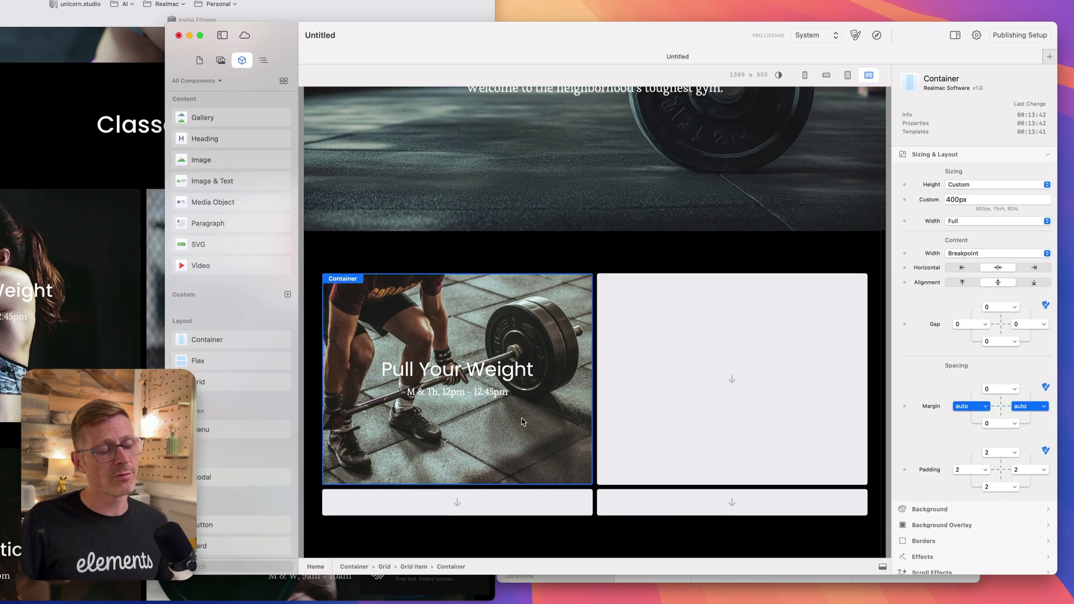
scroll(948, 430, "down", 2)
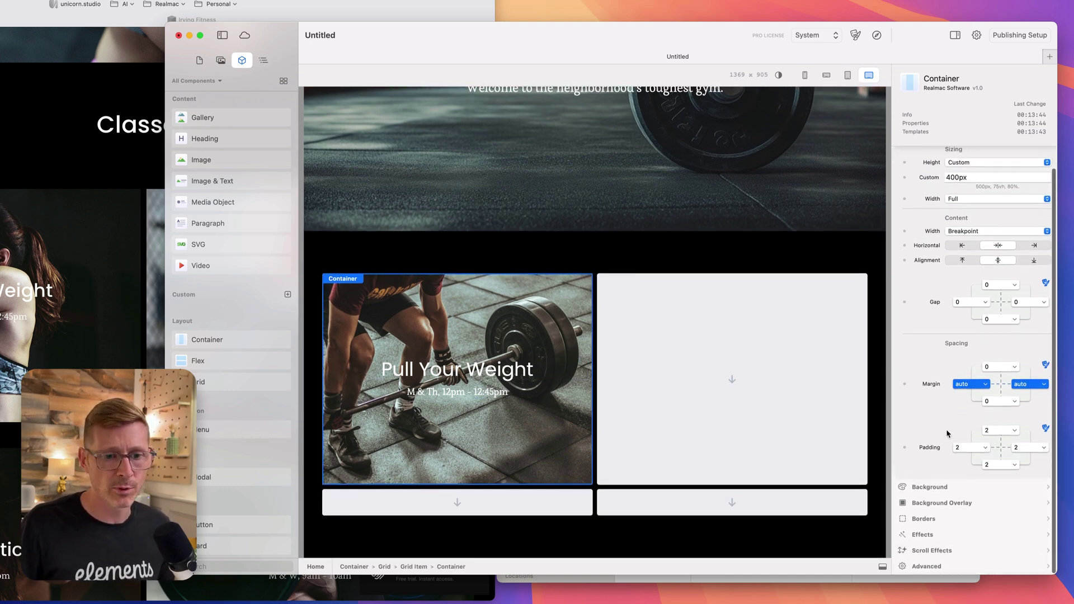
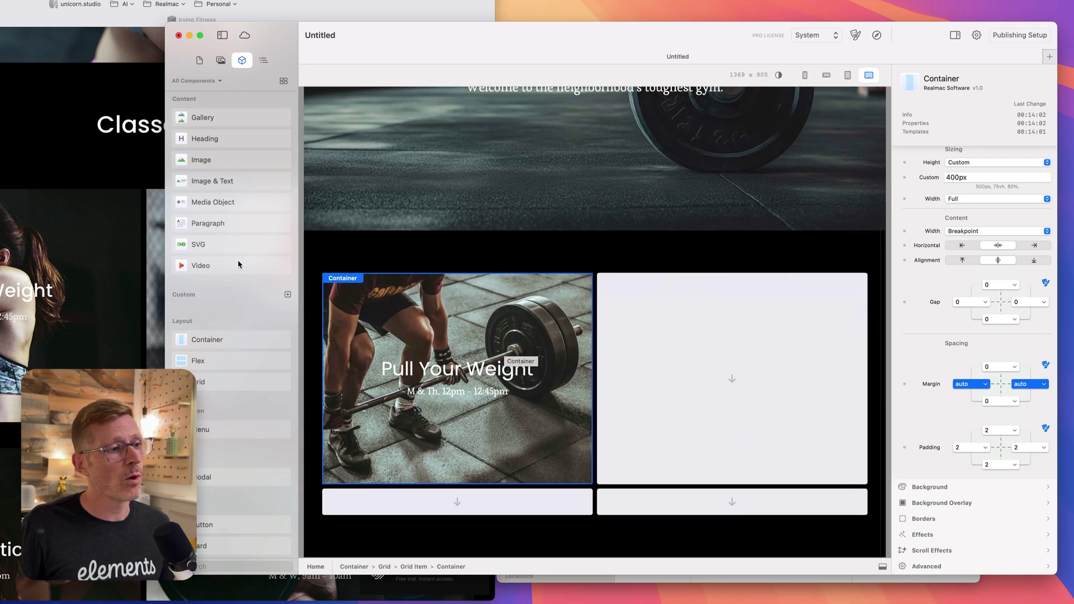
left_click(12, 239)
scroll(11, 240, "down", 3)
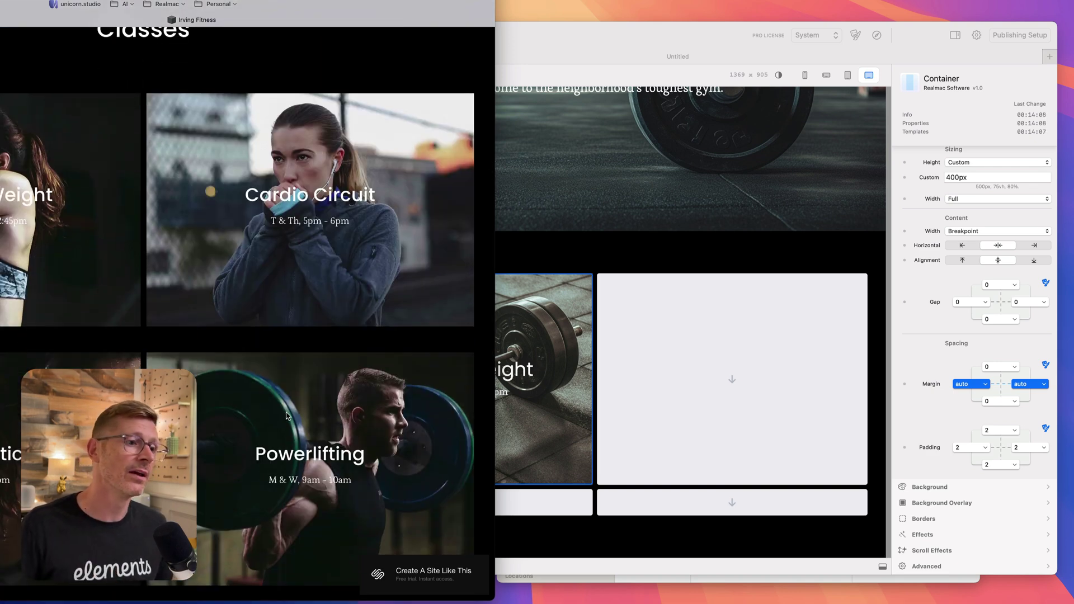
Step: Duplicate the photo tile into the empty grid cell beside it and replace the copy's upper heading with "This is another item"
left_click(577, 319)
left_click_drag(478, 304, 724, 307)
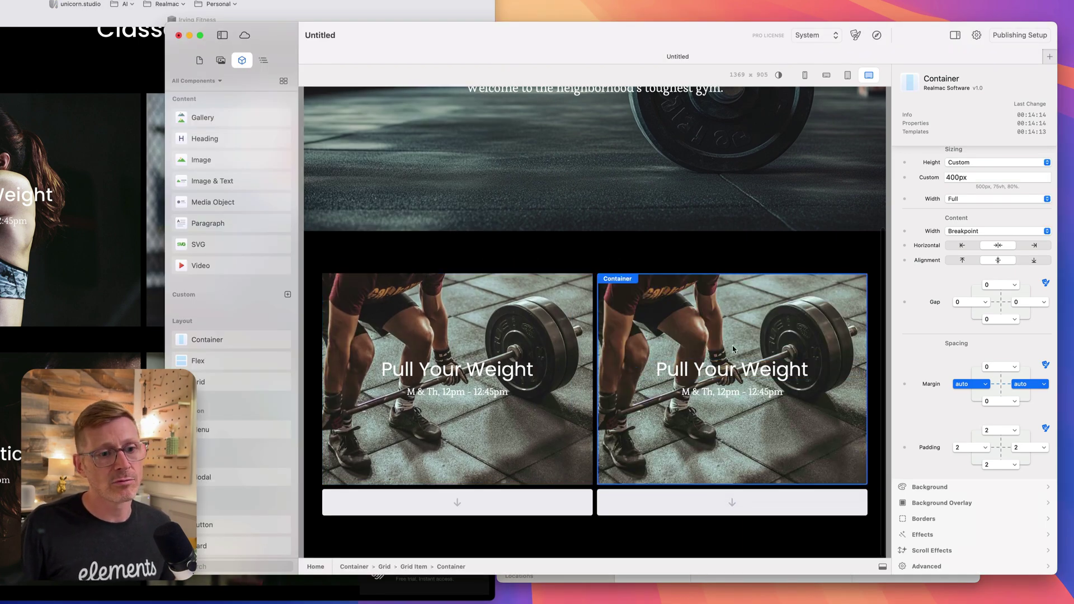
left_click(686, 367)
double_click(682, 368)
type("T")
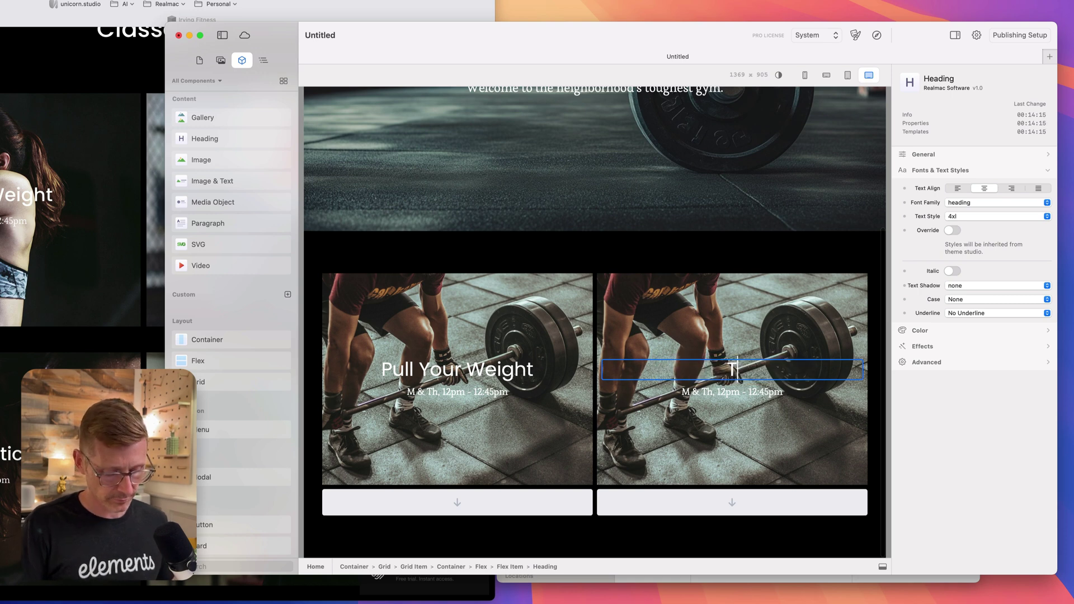
type("his is another item")
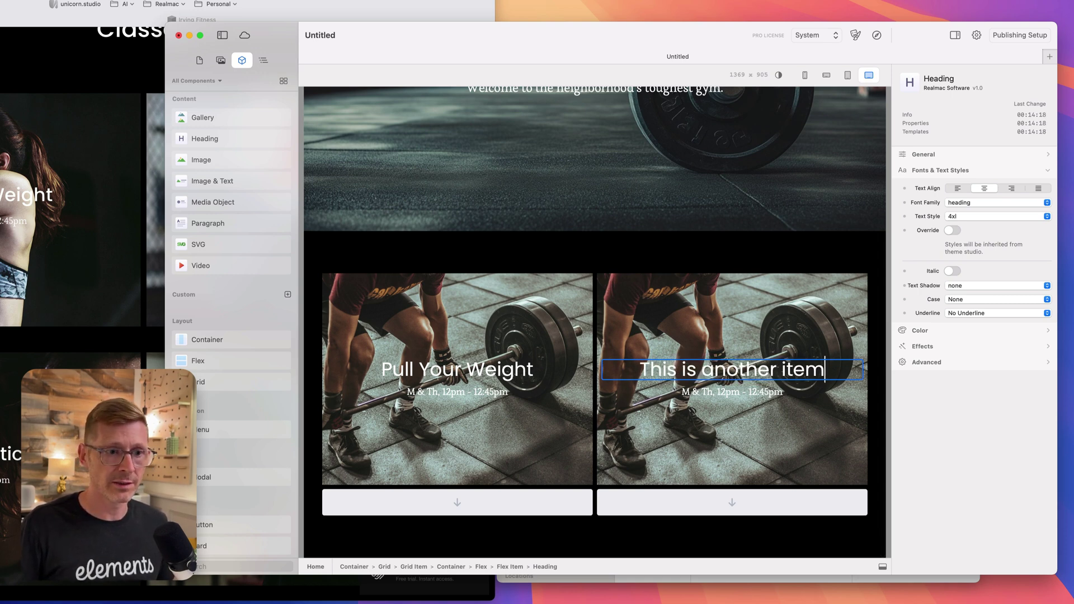
left_click(703, 346)
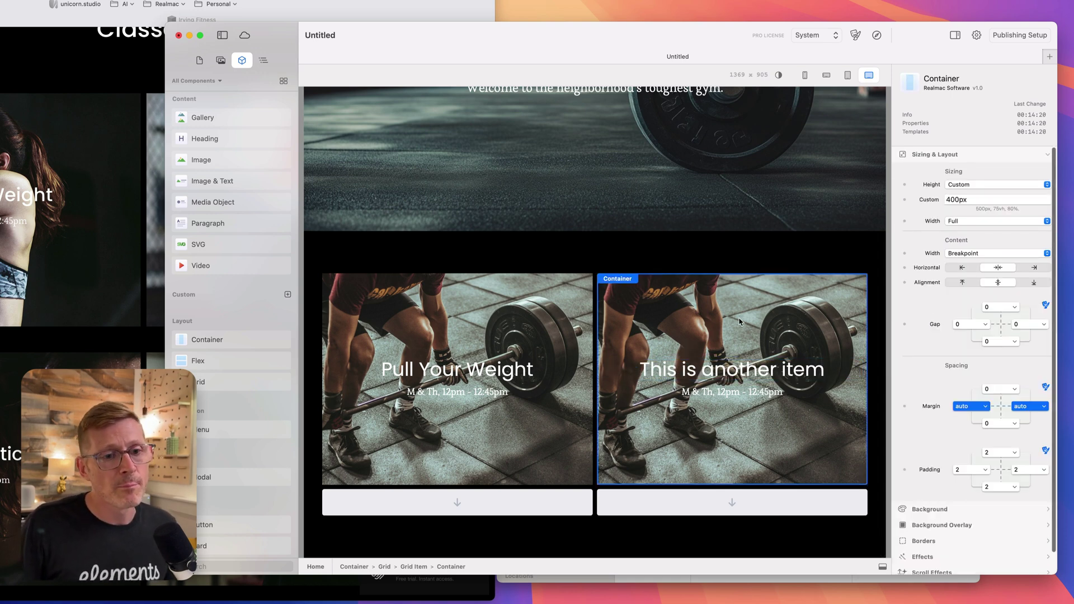
left_click(721, 362)
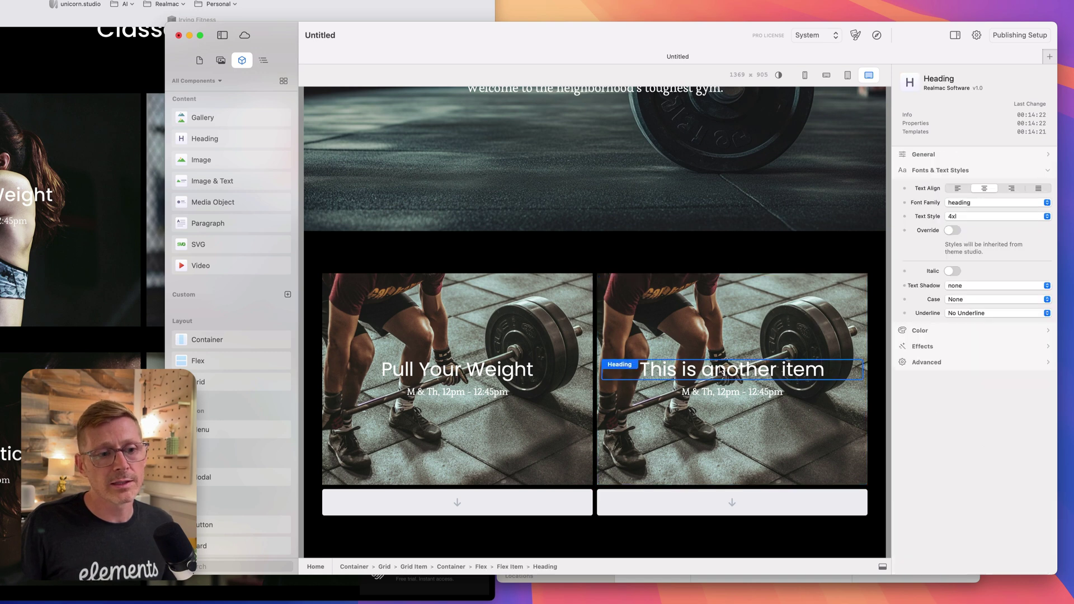
Step: Set the copied tile container's top padding to 9 and its custom height to 450px
left_click(733, 305)
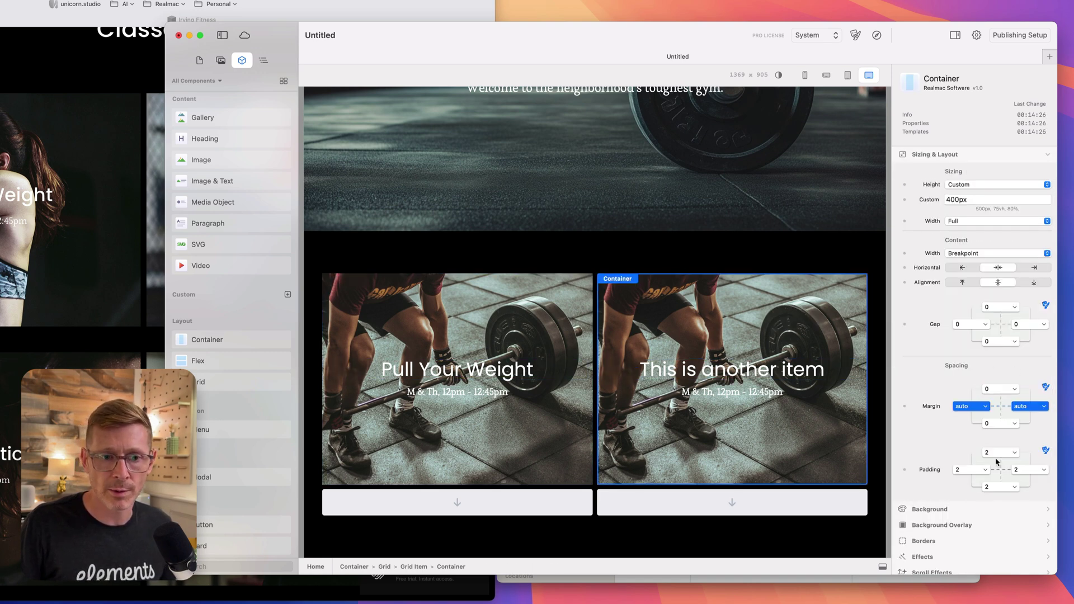
scroll(997, 462, "down", 2)
left_click(1000, 430)
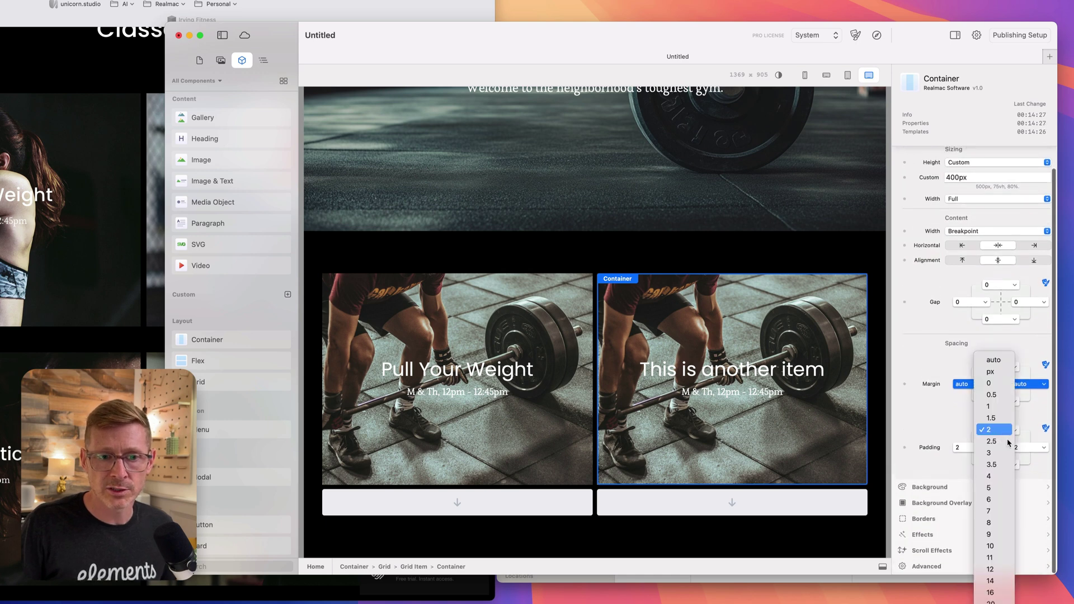
left_click(991, 534)
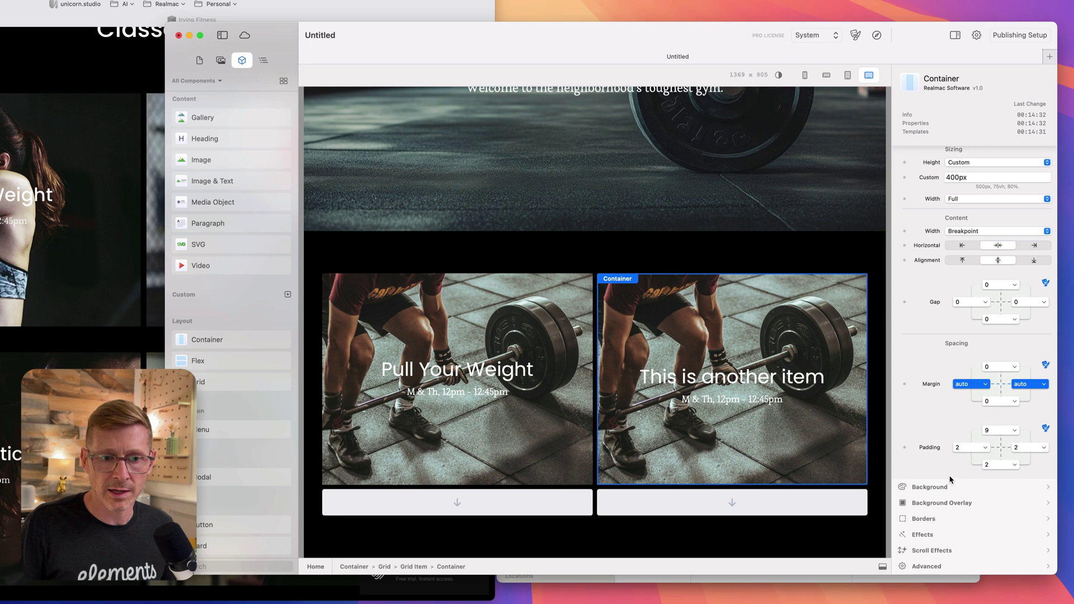
scroll(940, 212, "up", 2)
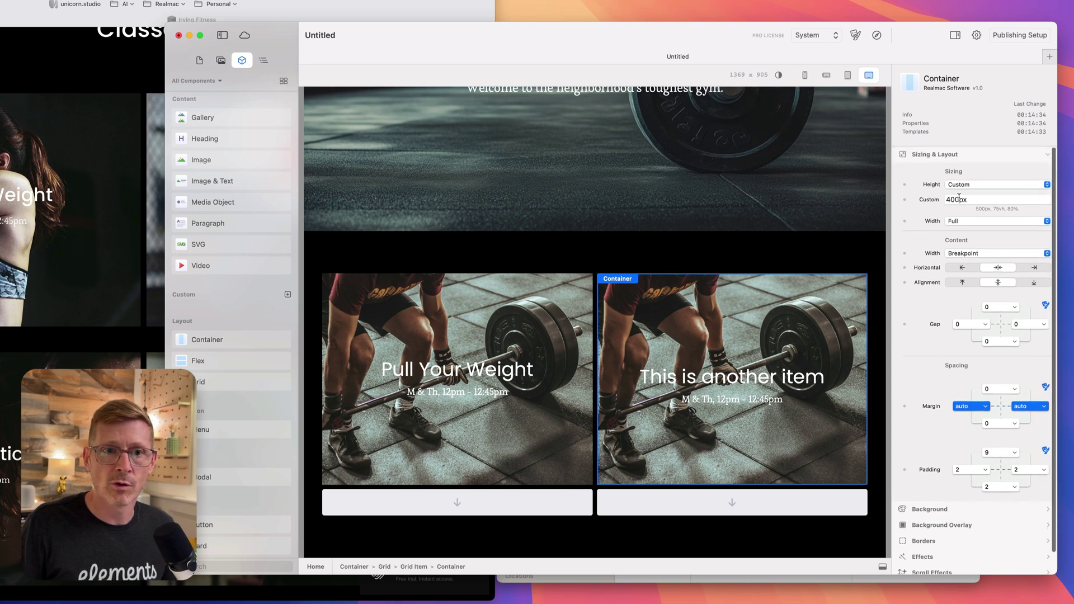
left_click_drag(959, 197, 945, 202)
type("450")
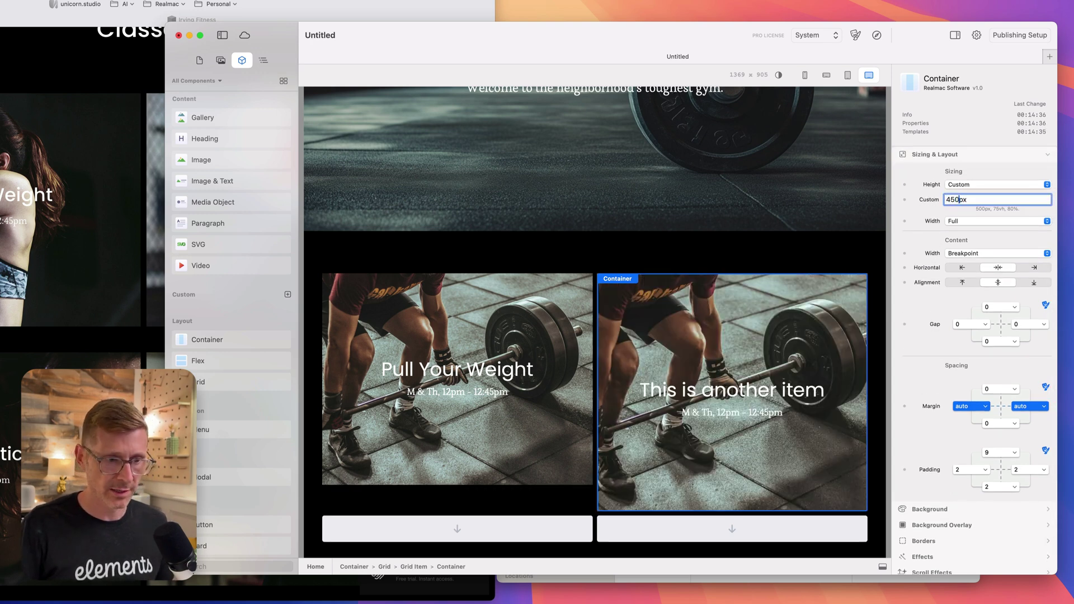
key("Return")
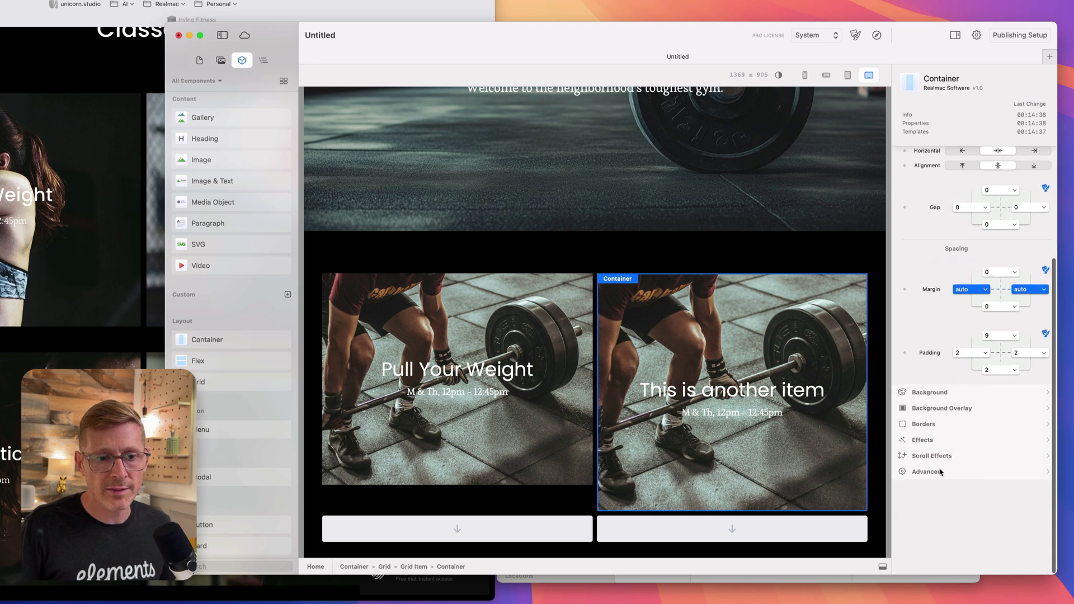
Step: Open the copied tile's Effects settings and delete the copied tile from the grid
scroll(942, 473, "down", 2)
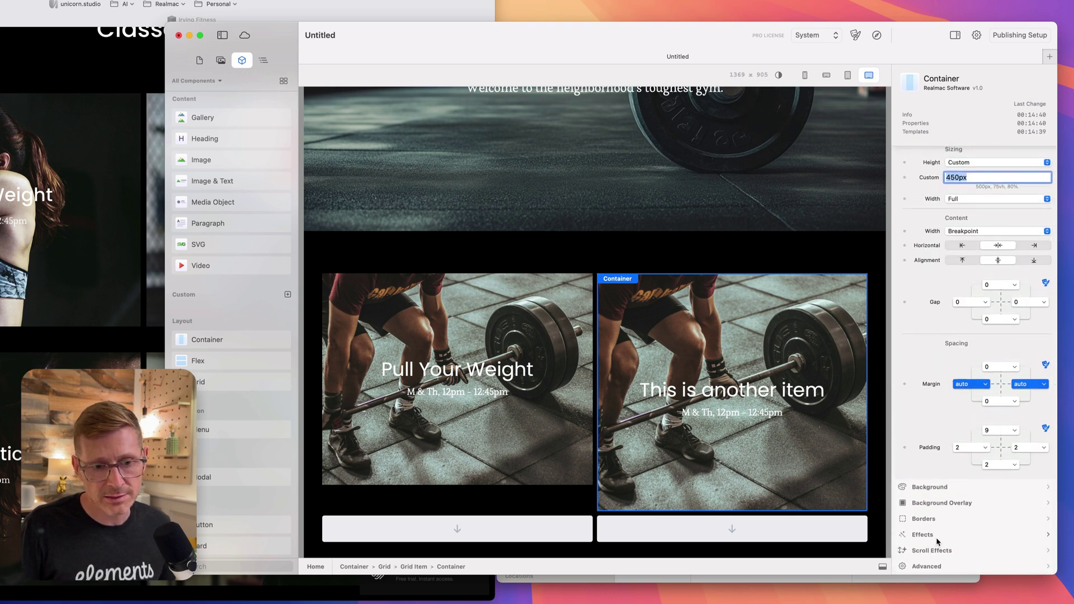
left_click(937, 540)
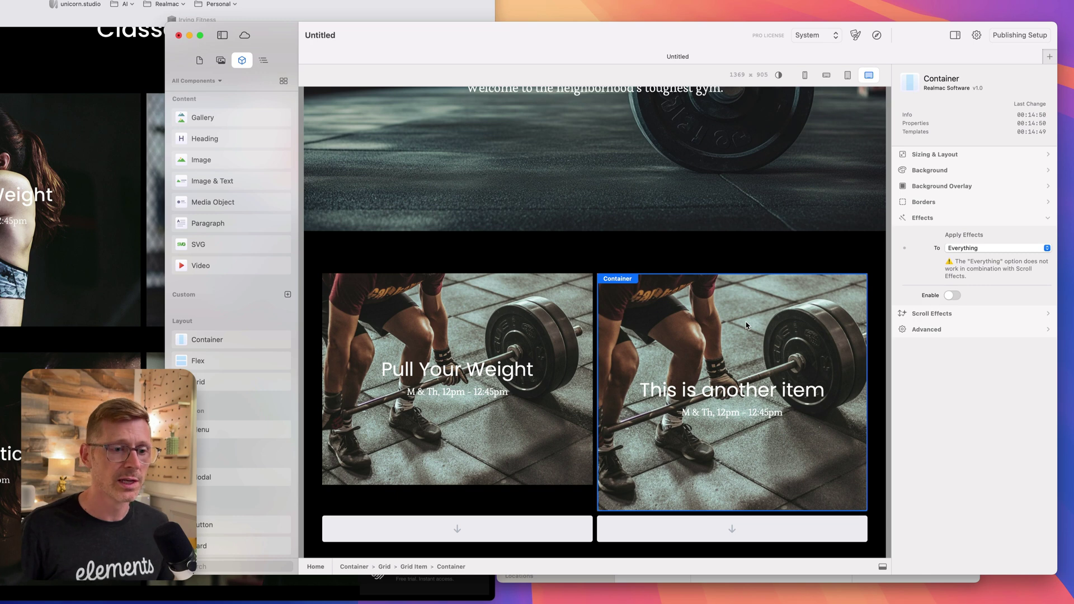
key("Delete")
Step: Rename the container of the "Pull Your Weight" tile as "classes-card" in the page's element outline
left_click(547, 305)
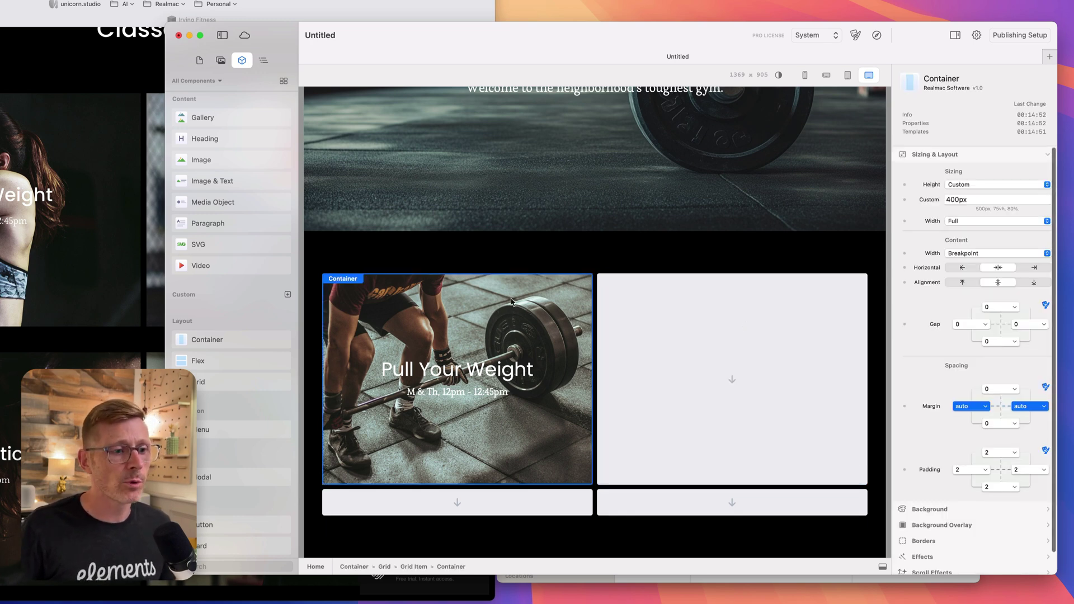
left_click(263, 59)
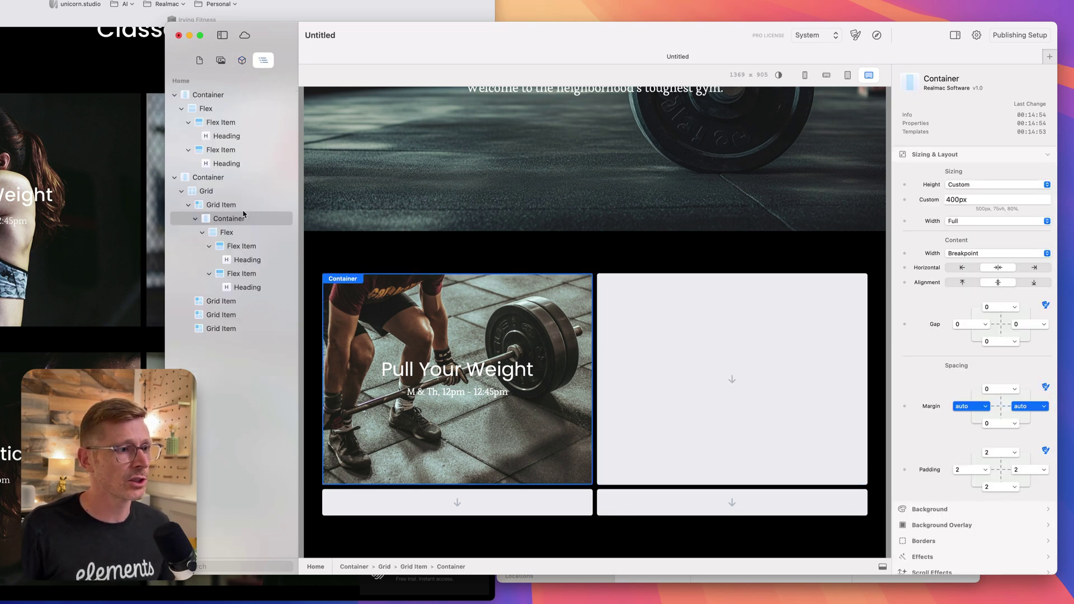
left_click(229, 221)
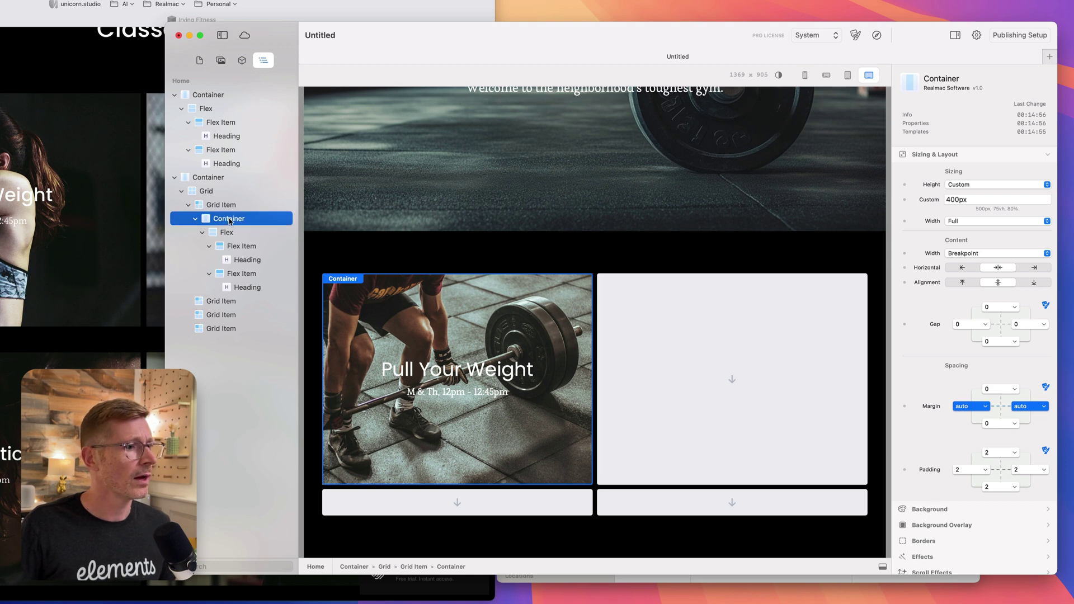
type("c")
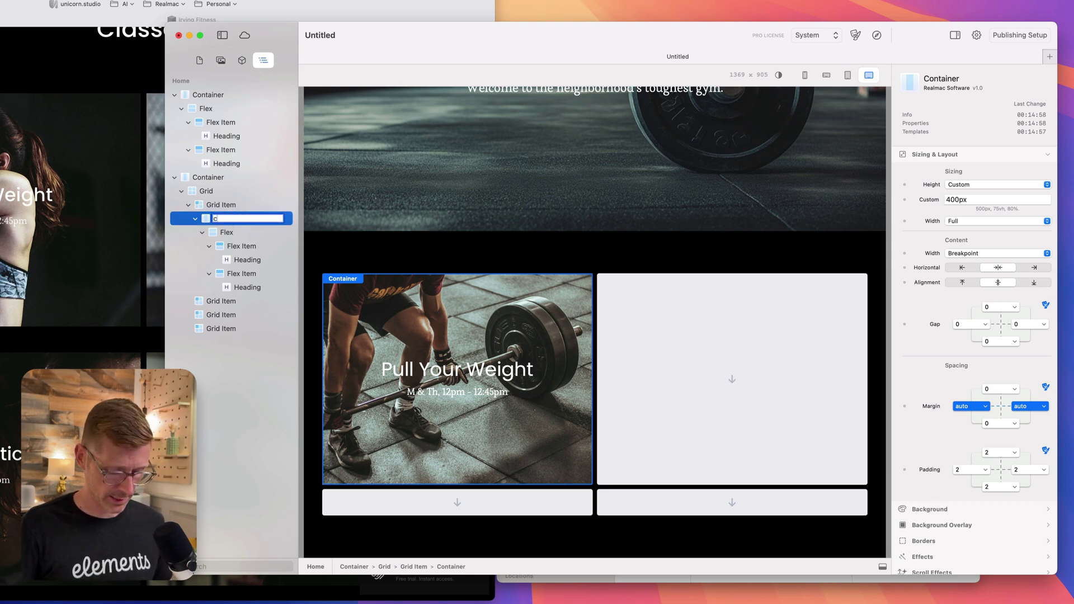
type("lasses-card")
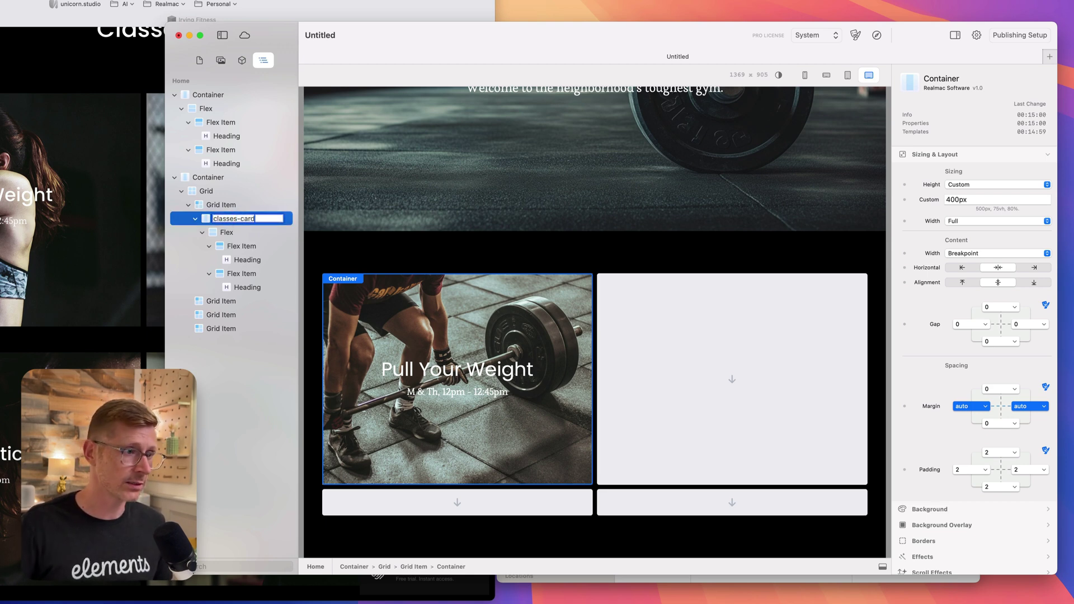
key("Return")
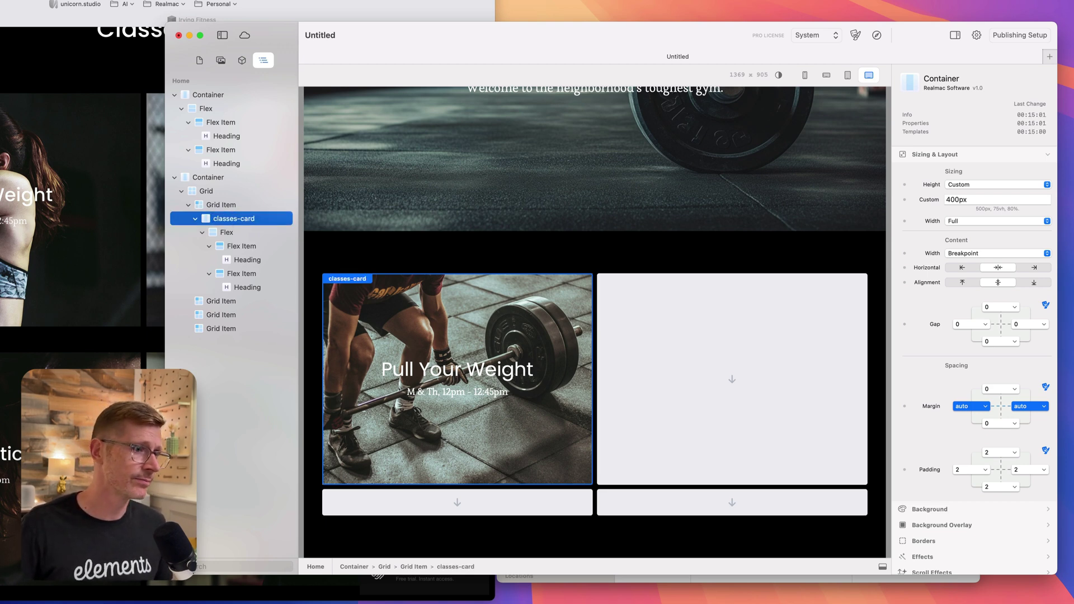
Step: Convert the classes-card container to a global component and inspect its nested flex items and headings in the outline
right_click(433, 290)
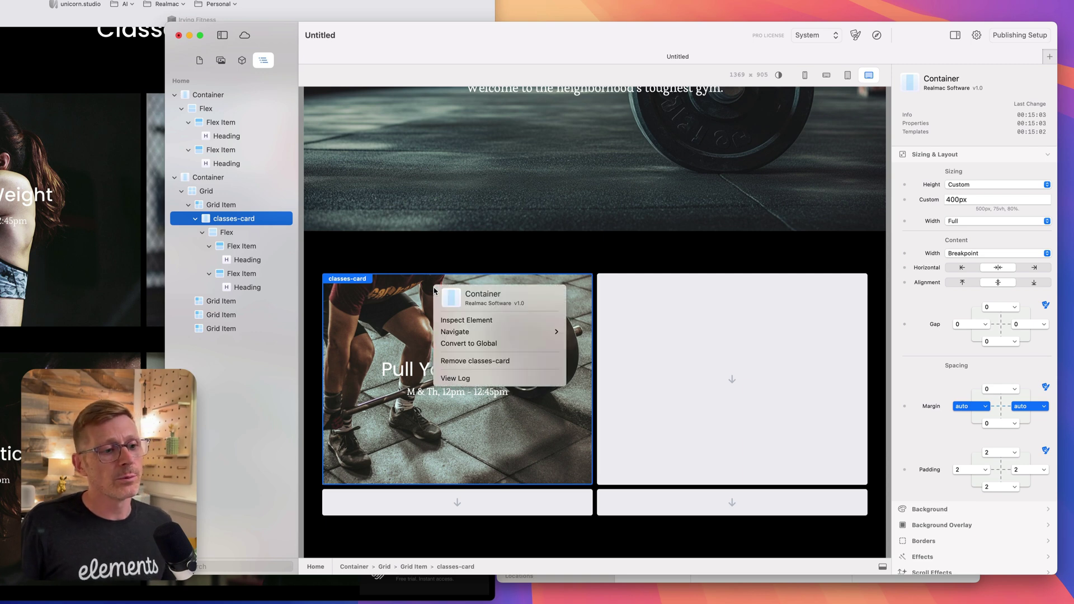
left_click(547, 347)
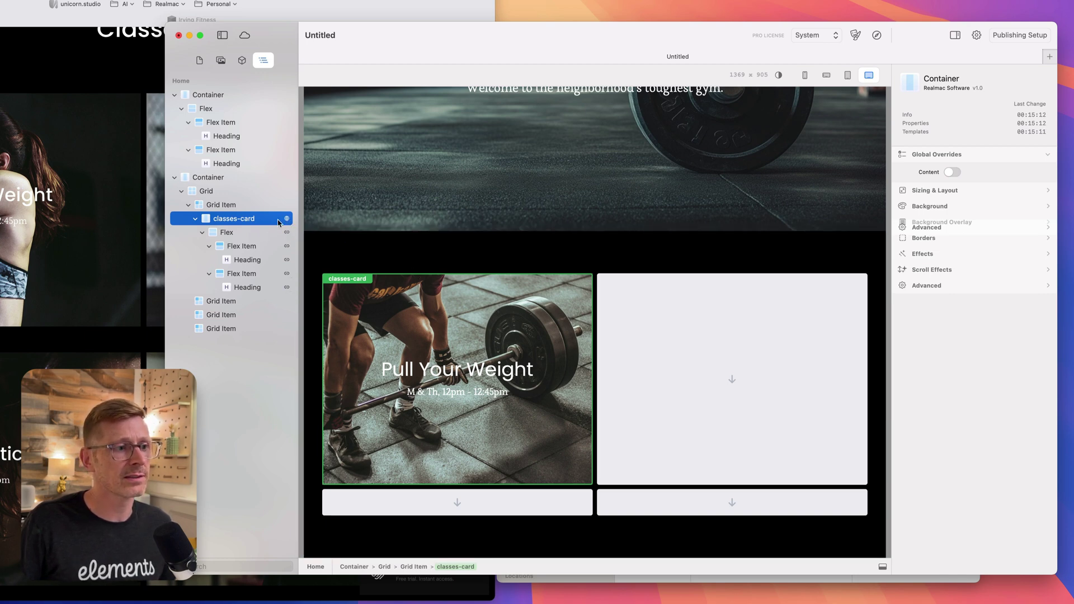
left_click(195, 219)
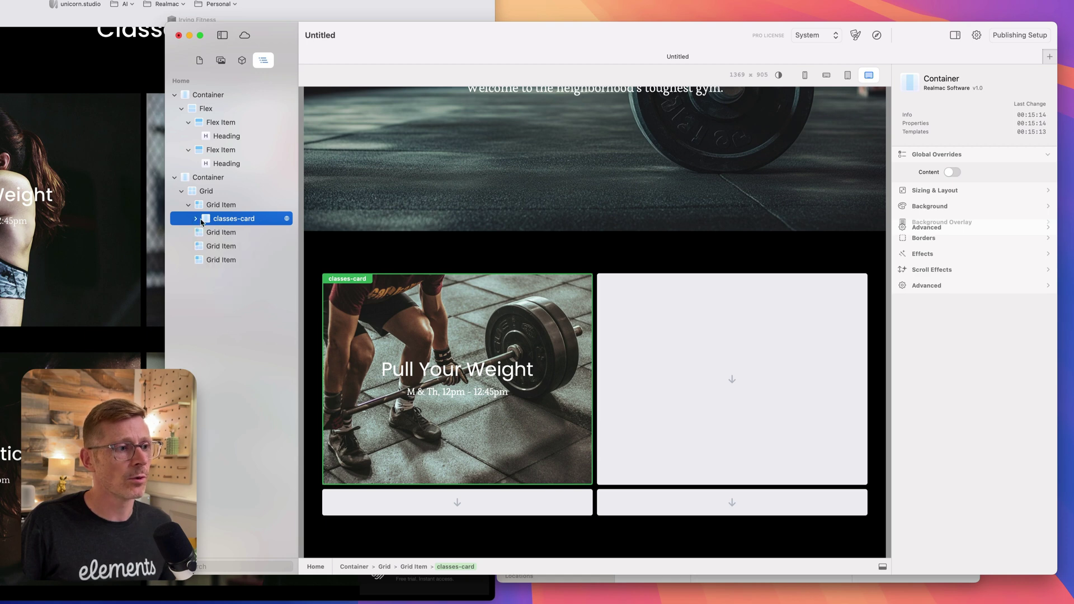
left_click_drag(202, 222, 205, 207)
left_click(196, 219)
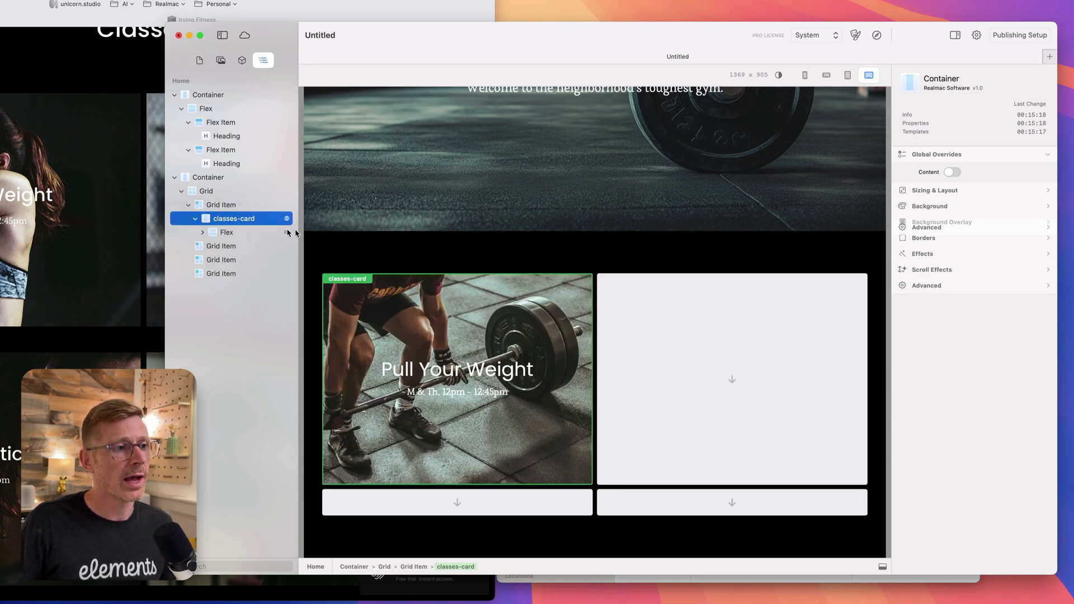
left_click(203, 232)
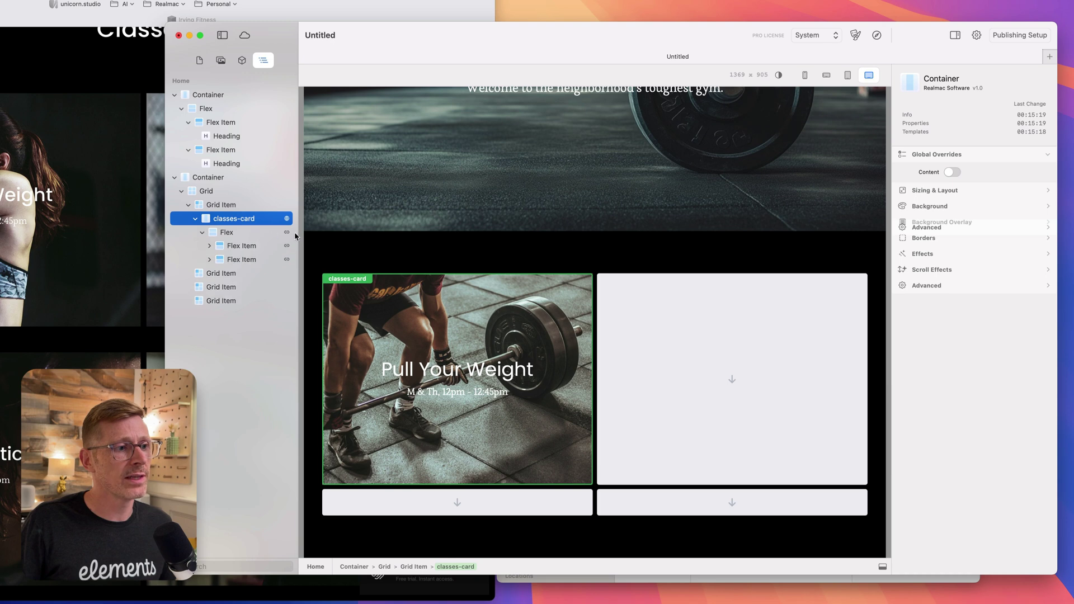
left_click(210, 260)
left_click(209, 246)
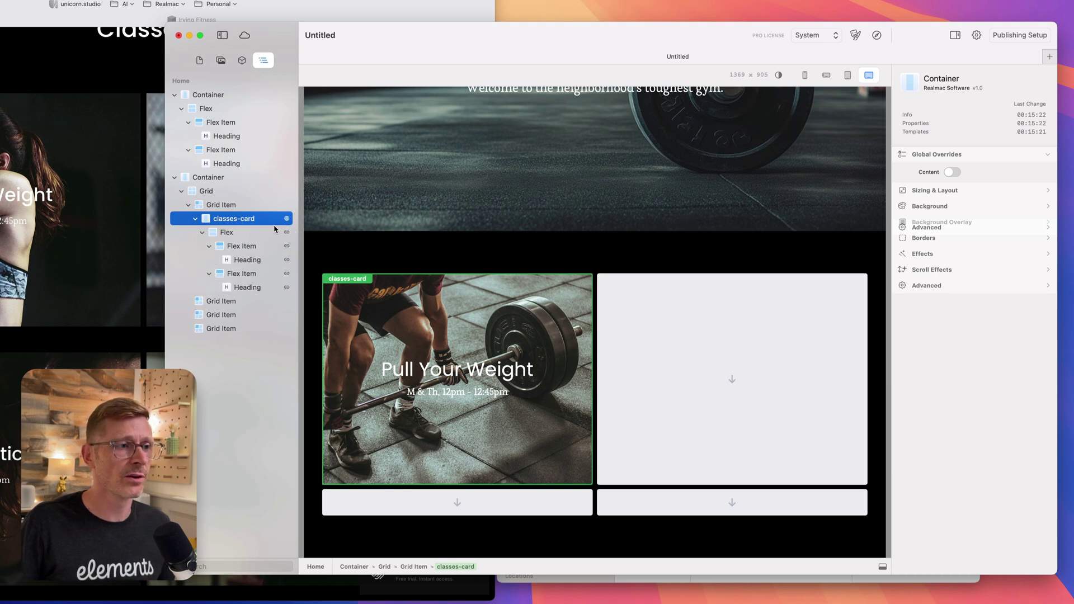
Step: Place an instance of the classes-card global component in each of the three empty grid items
left_click(240, 61)
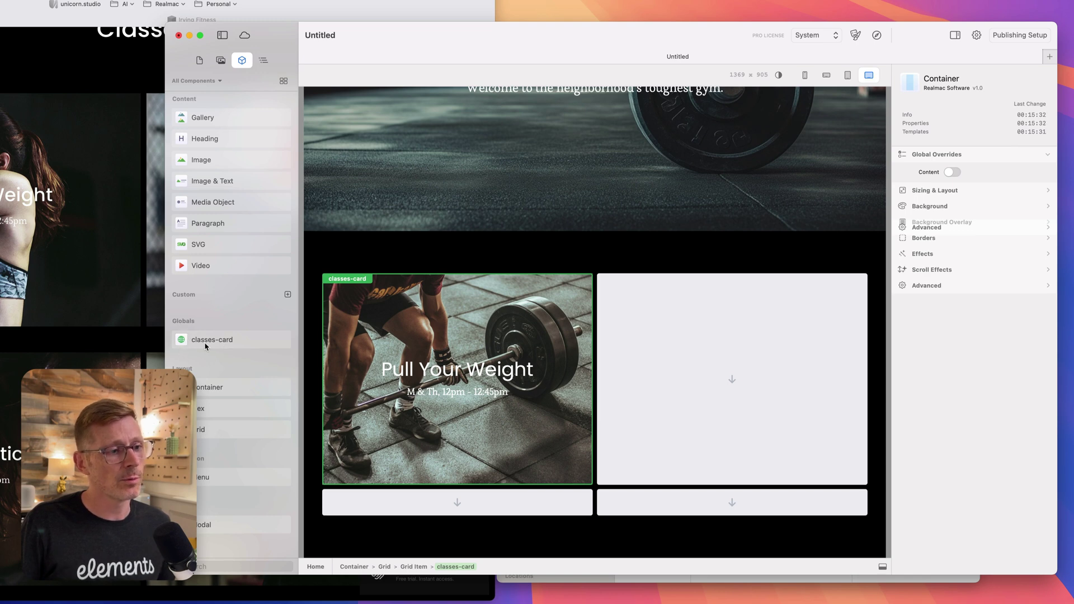
left_click_drag(205, 346, 706, 301)
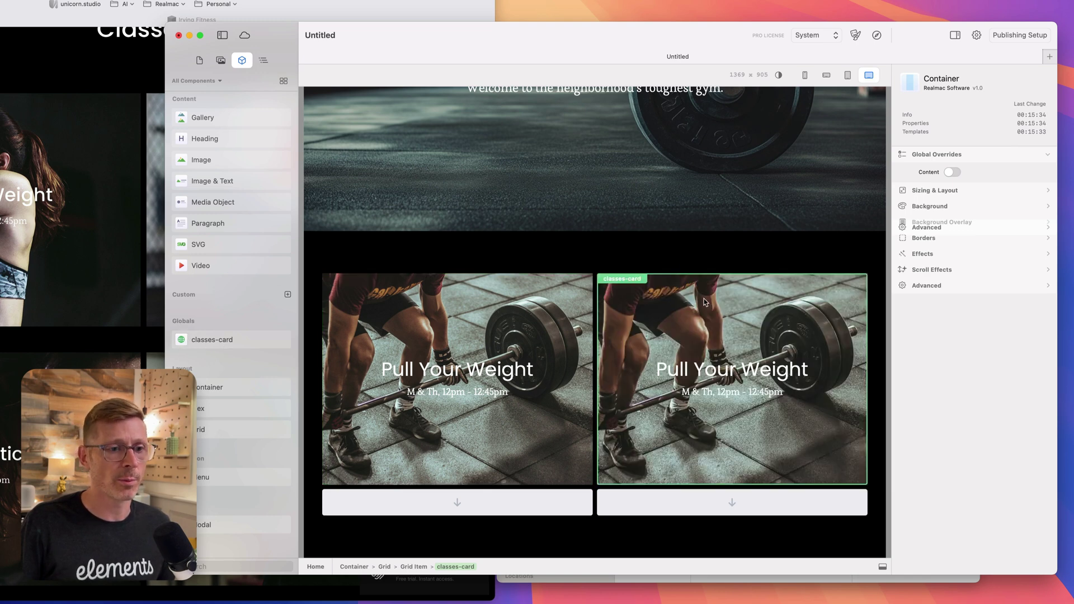
left_click_drag(213, 343, 775, 507)
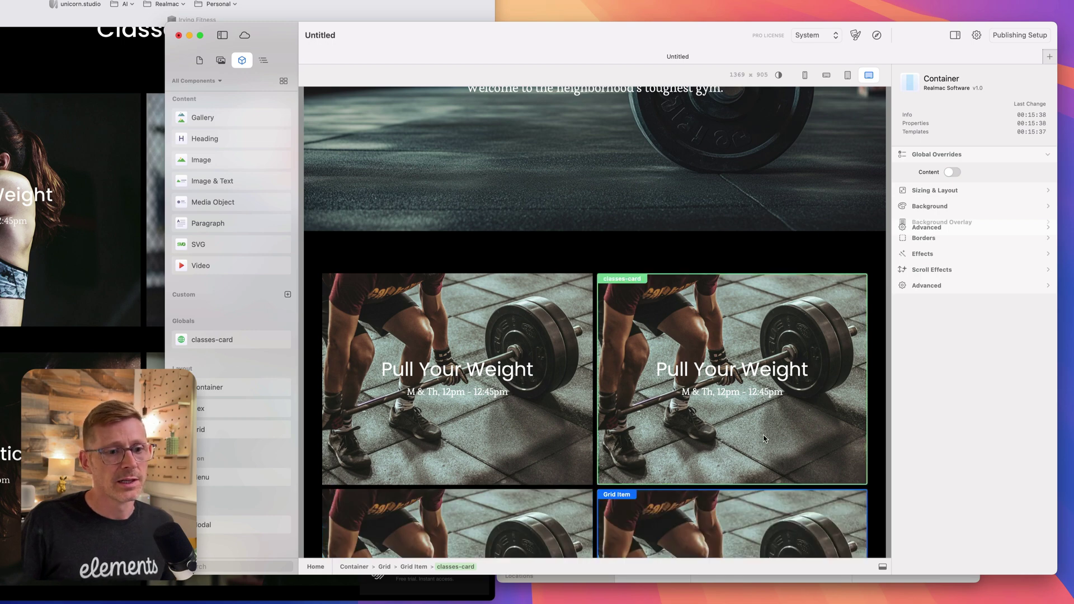
scroll(765, 438, "down", 4)
Step: Examine the Fonts & Text Styles settings of the second tile's "Pull Your Weight" heading
left_click(716, 188)
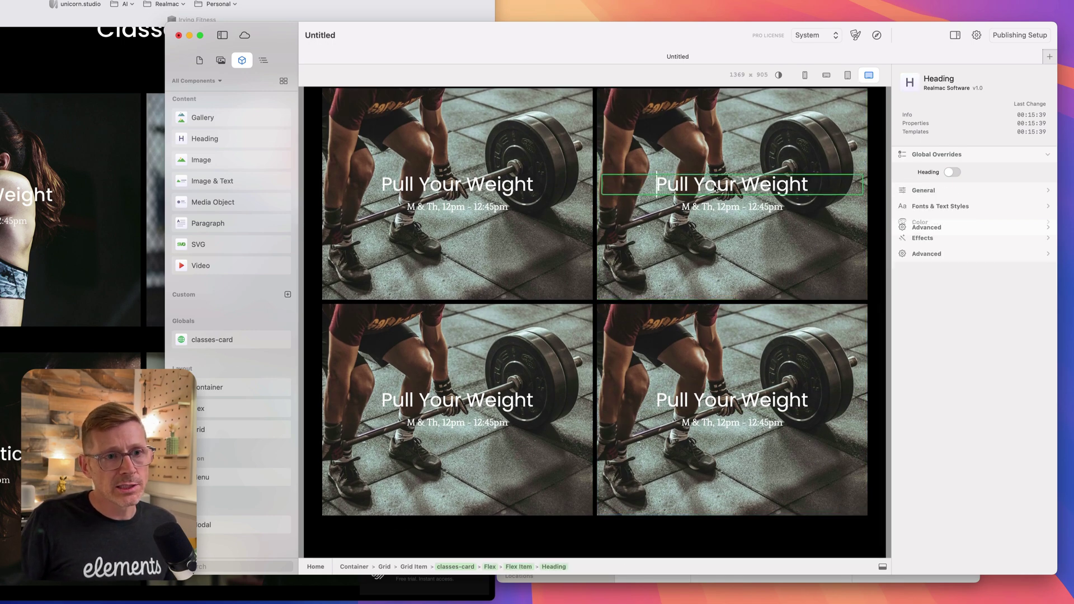
left_click(810, 236)
left_click(813, 188)
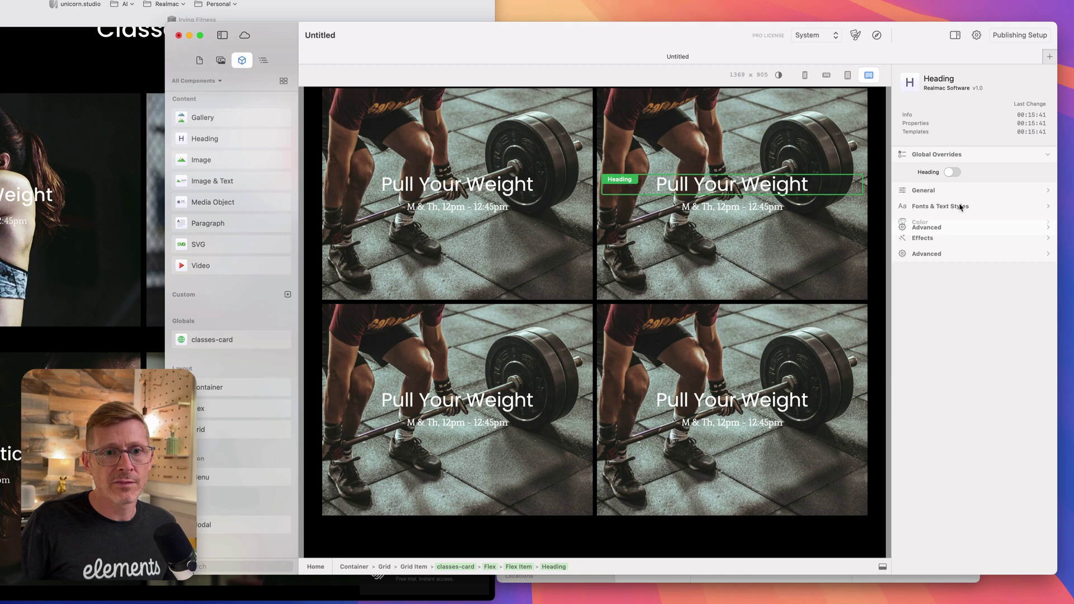
left_click(960, 207)
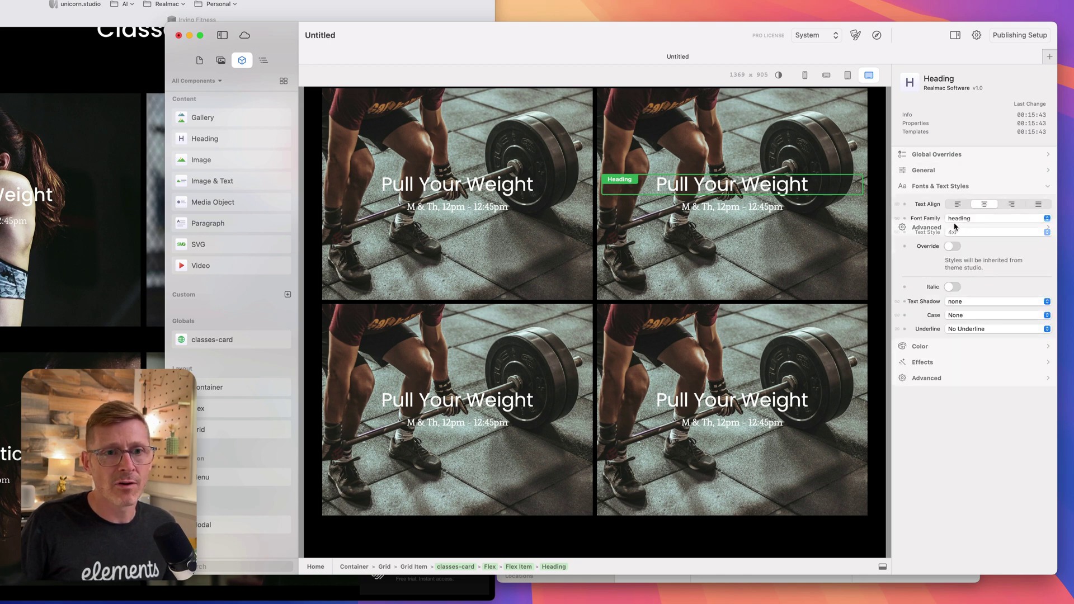
left_click(949, 187)
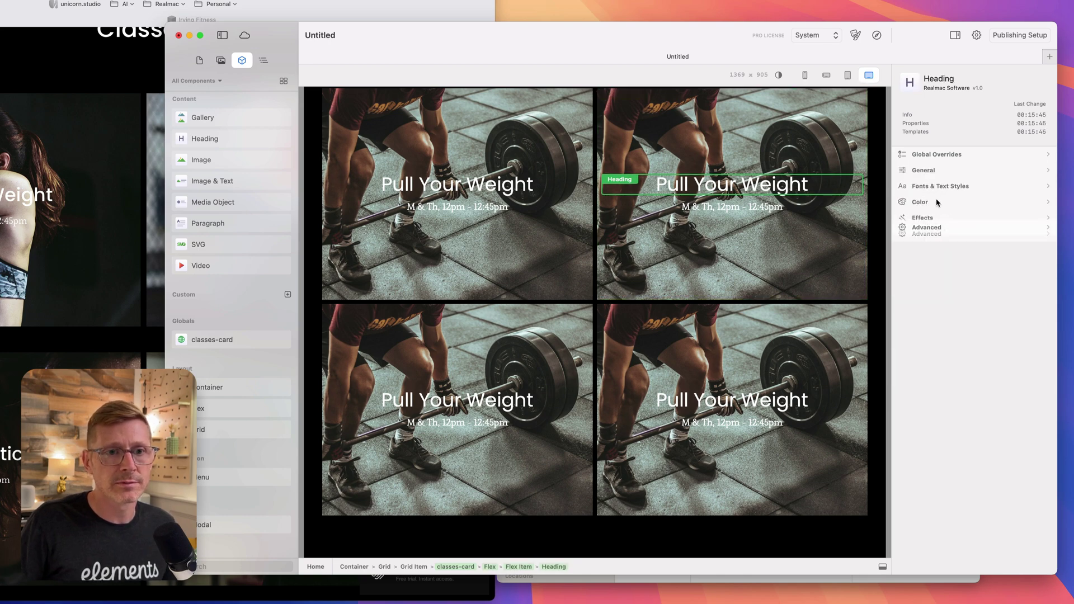
left_click(940, 189)
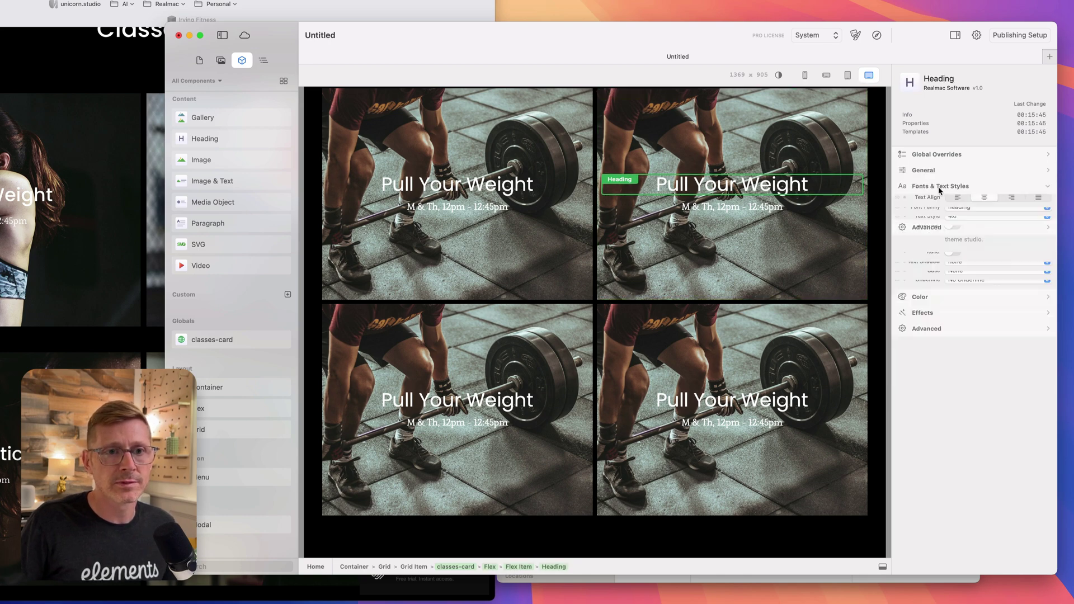
left_click(878, 140)
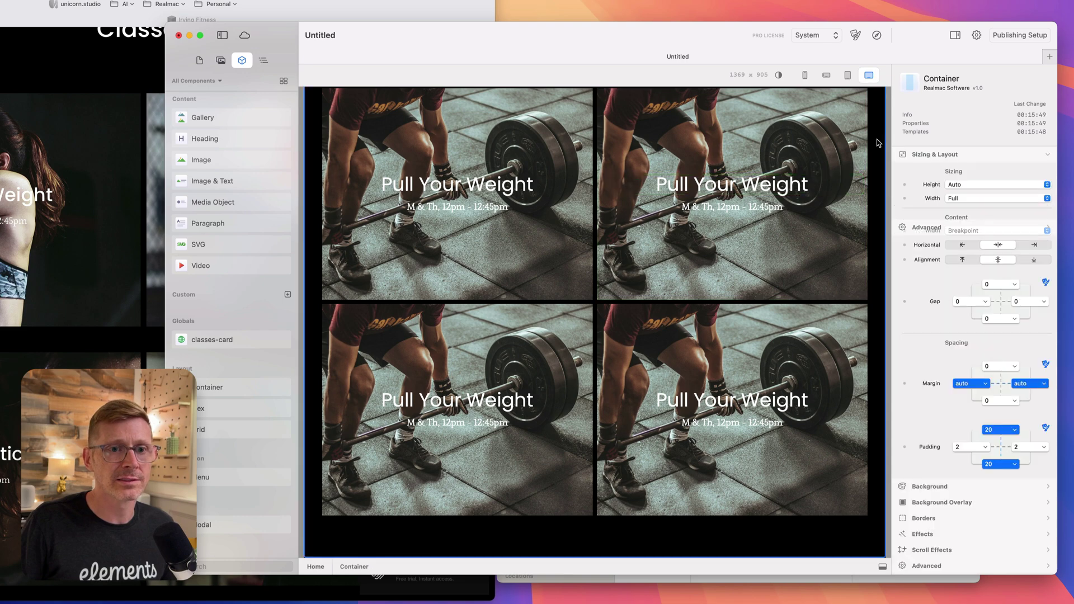
Step: Add a new page to the site and return to the Home page
left_click(199, 60)
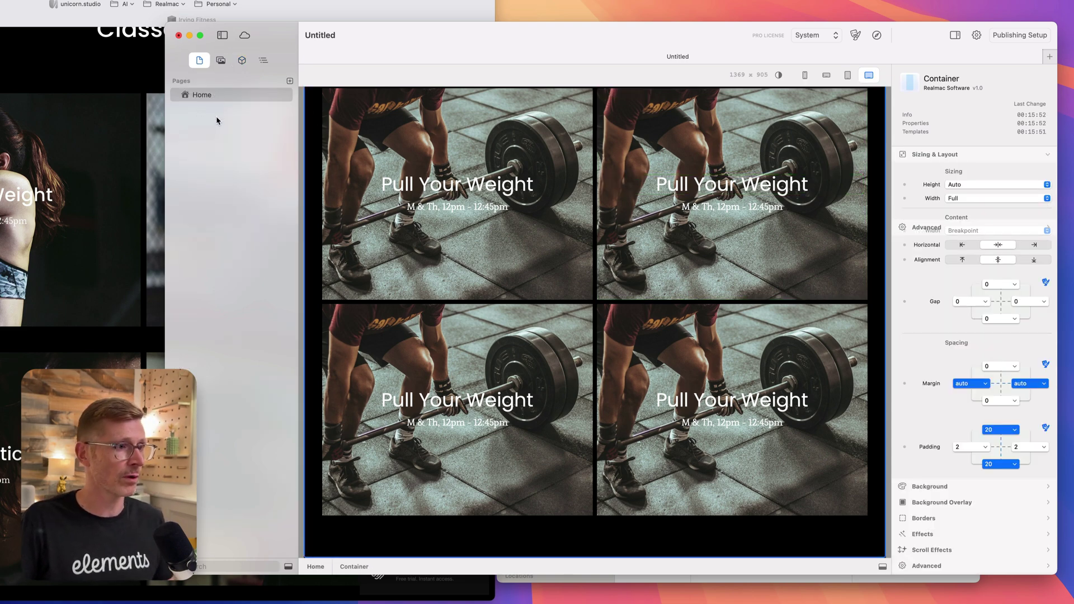
left_click(290, 80)
left_click(202, 94)
Step: Try the 2xl text style on the second tile's heading and set it back to 4xl
scroll(726, 292, "down", 1)
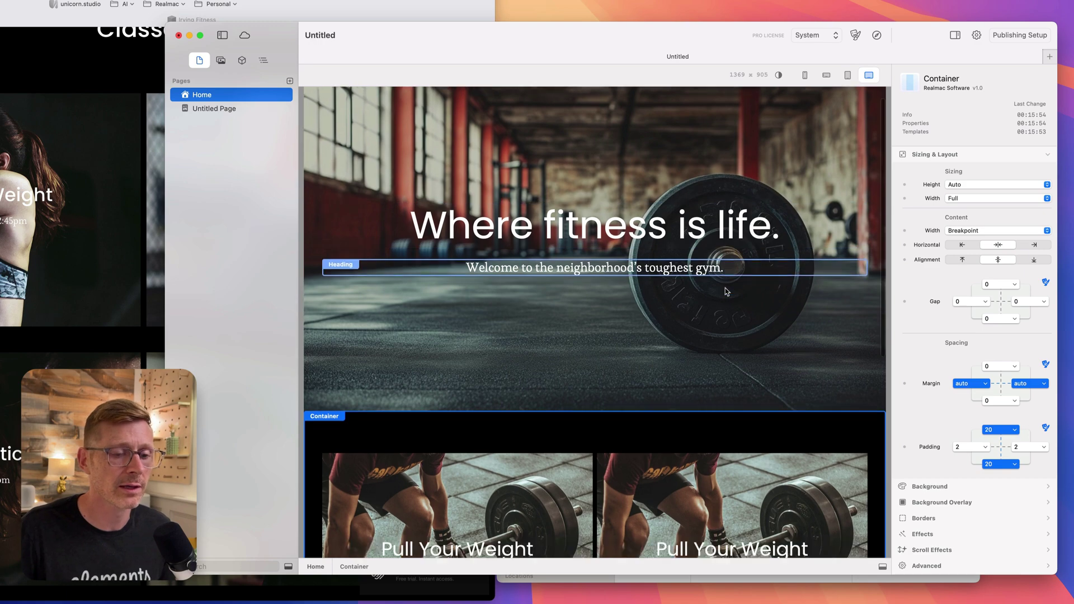
scroll(726, 291, "down", 4)
left_click(753, 335)
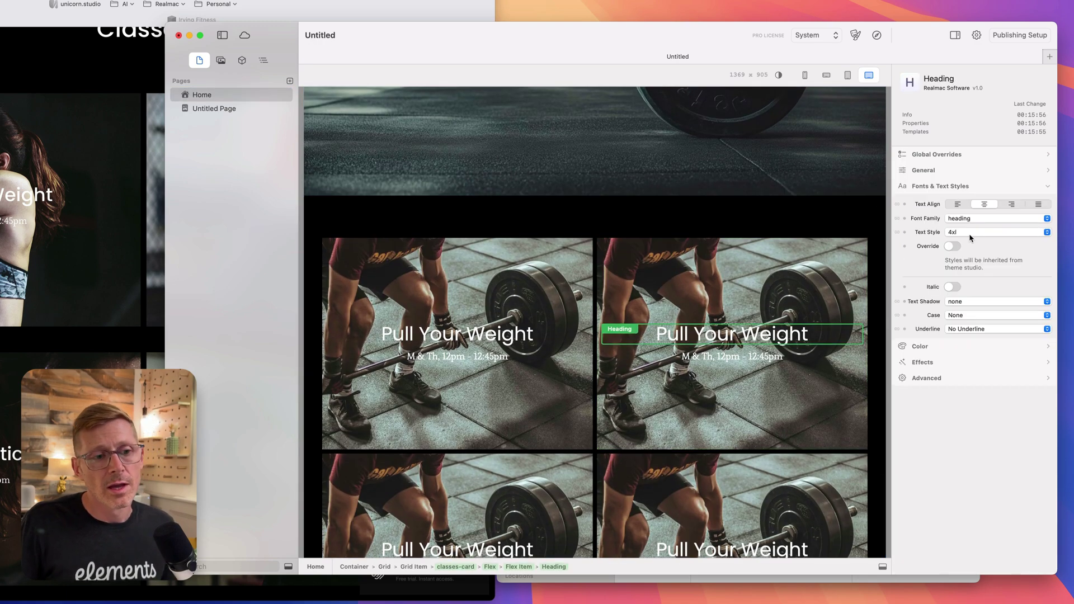
scroll(495, 249, "down", 3)
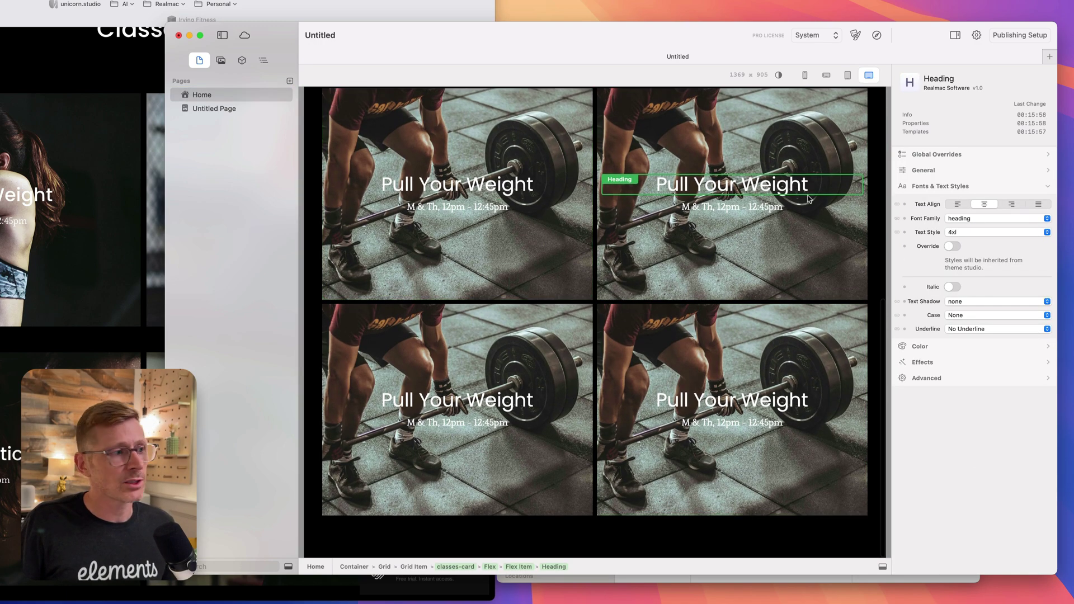
left_click(974, 233)
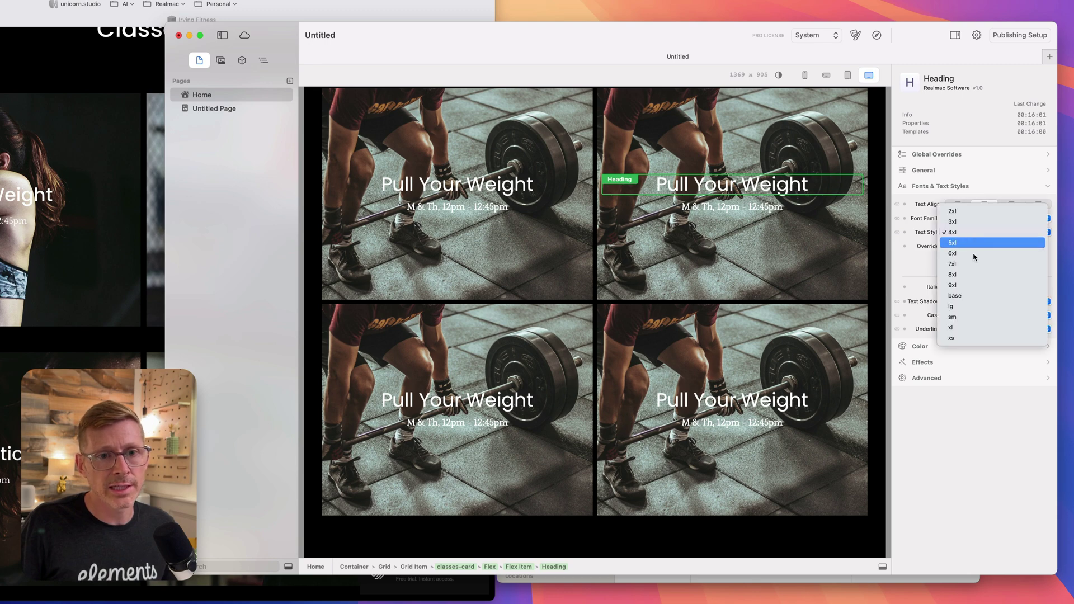
left_click(974, 212)
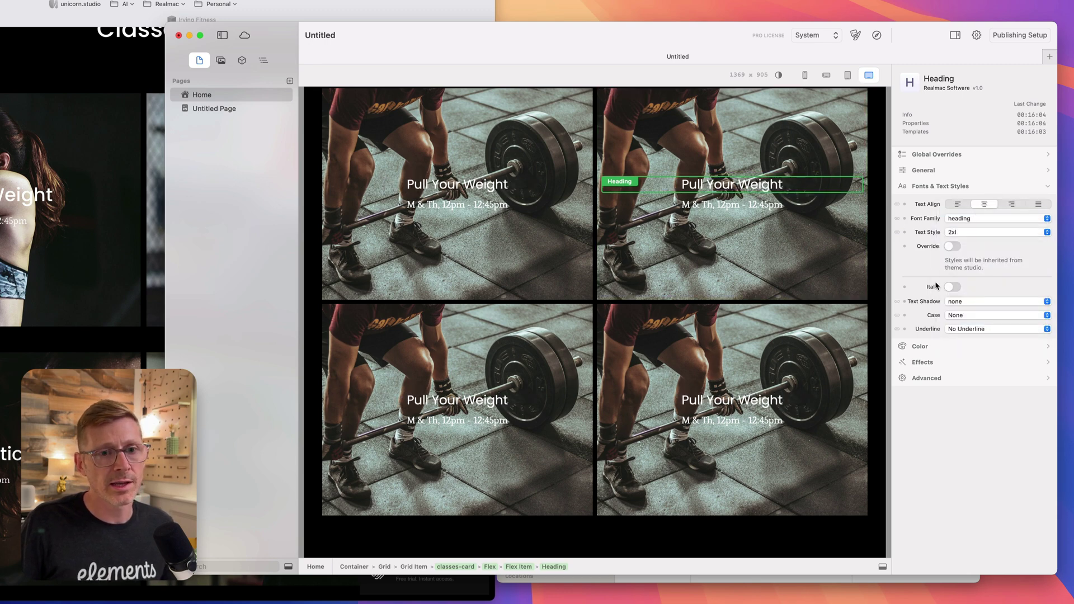
left_click(970, 235)
left_click(975, 253)
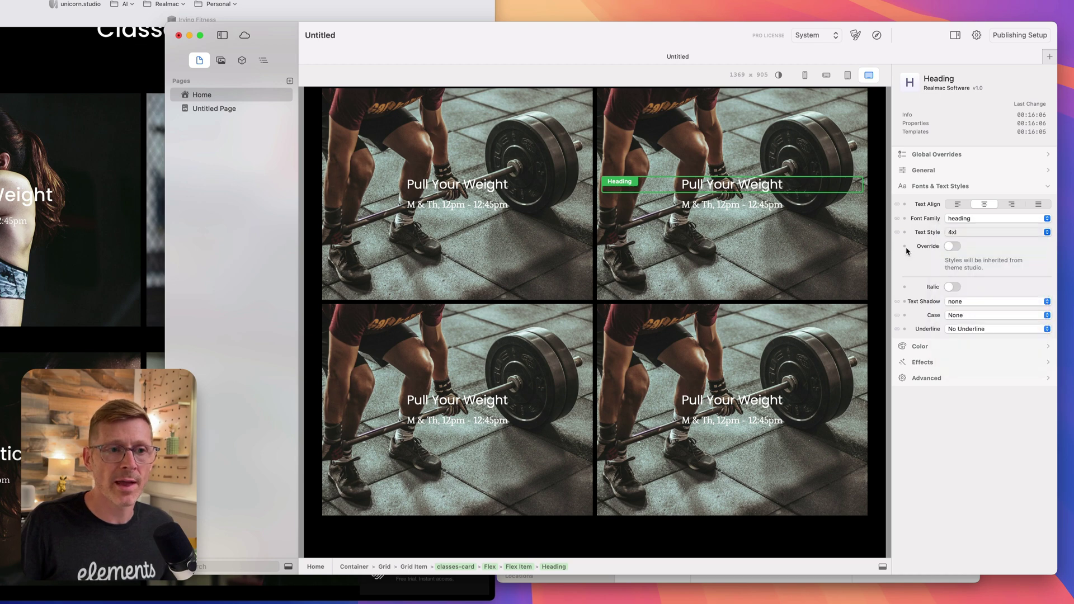
Step: Try the serif and body font families on the second tile's heading and restore the heading font
left_click(986, 219)
left_click(983, 180)
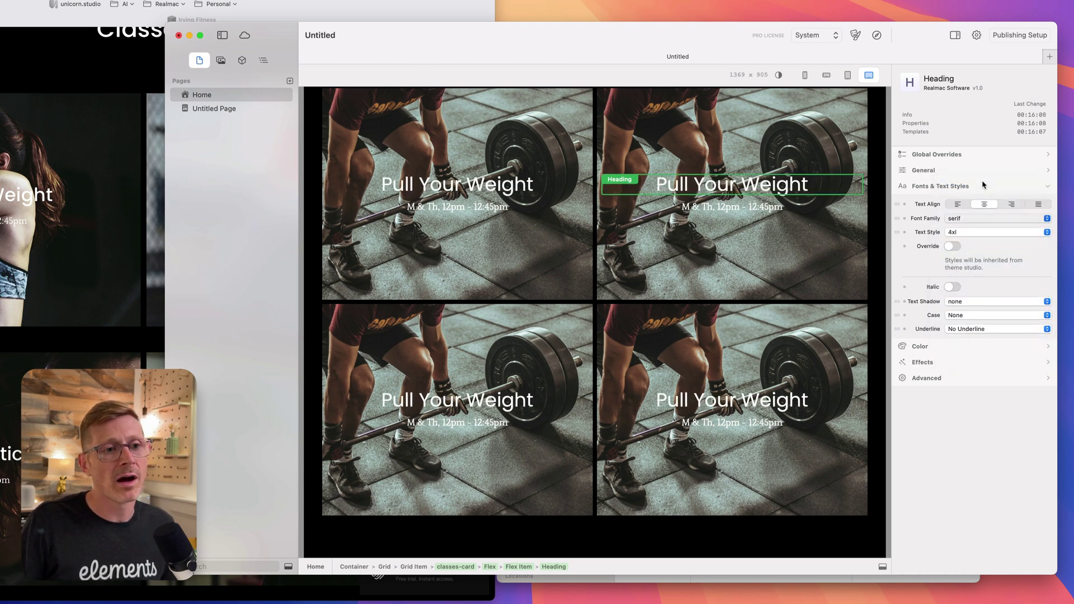
left_click(964, 218)
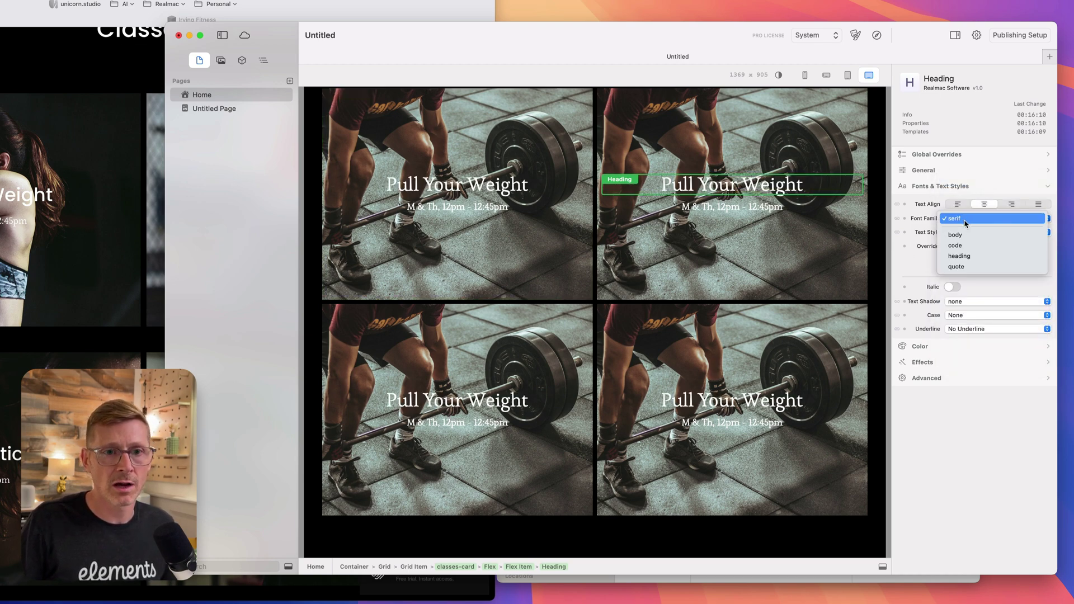
left_click(967, 230)
left_click(967, 222)
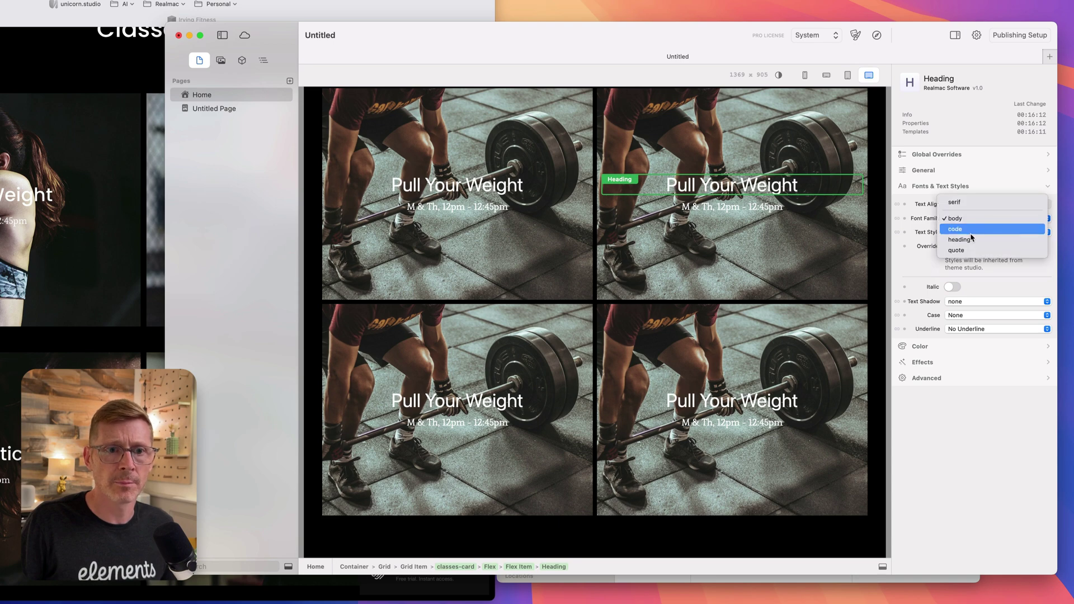
left_click(967, 240)
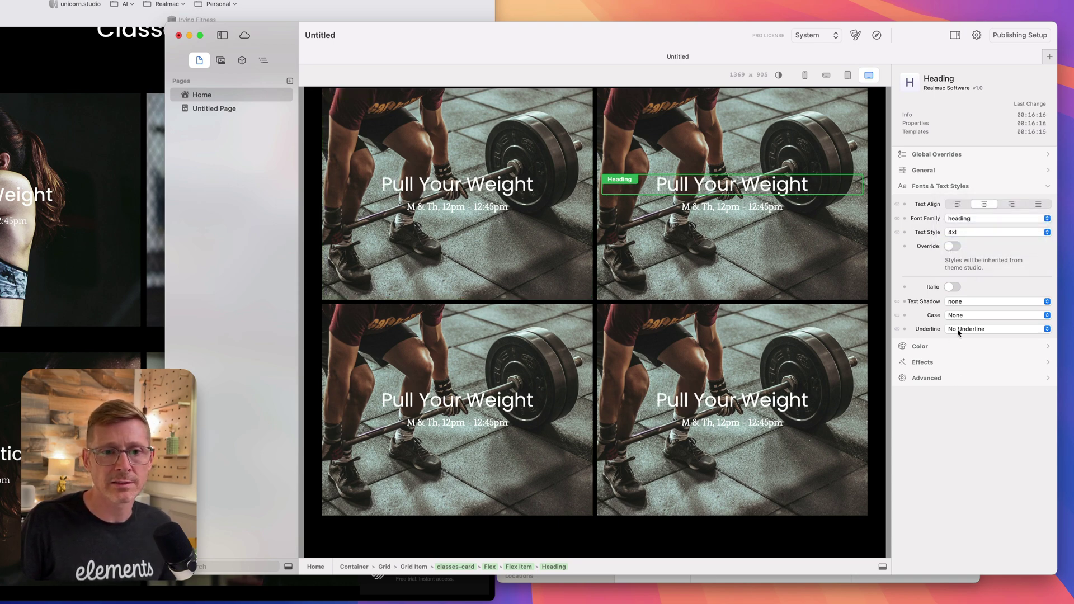
left_click(951, 188)
Step: Try a solid colour background overlay on the second classes-card tile and remove it
left_click(818, 153)
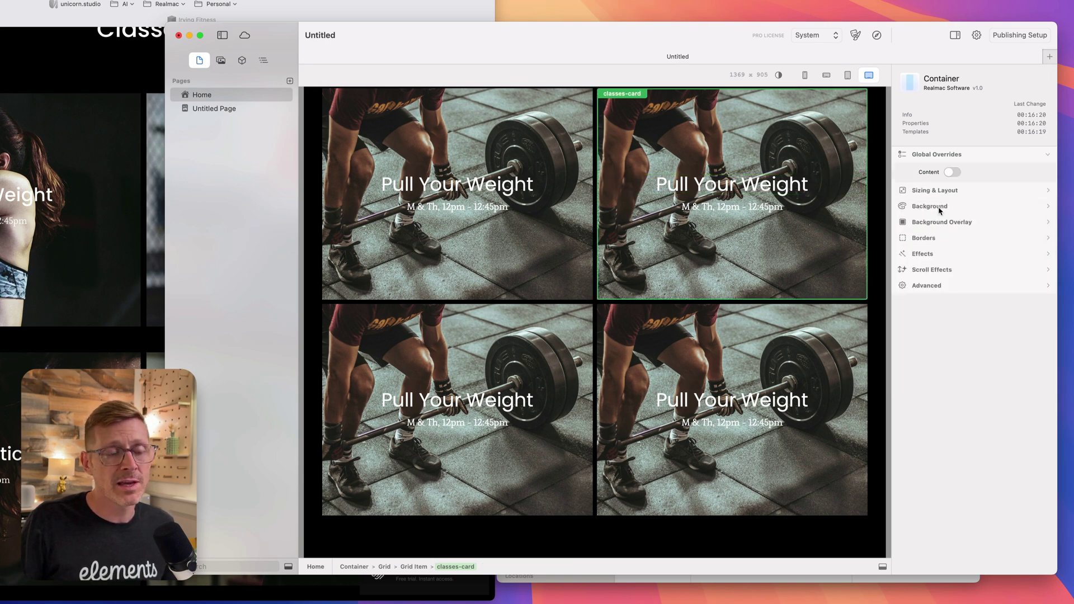
left_click(930, 207)
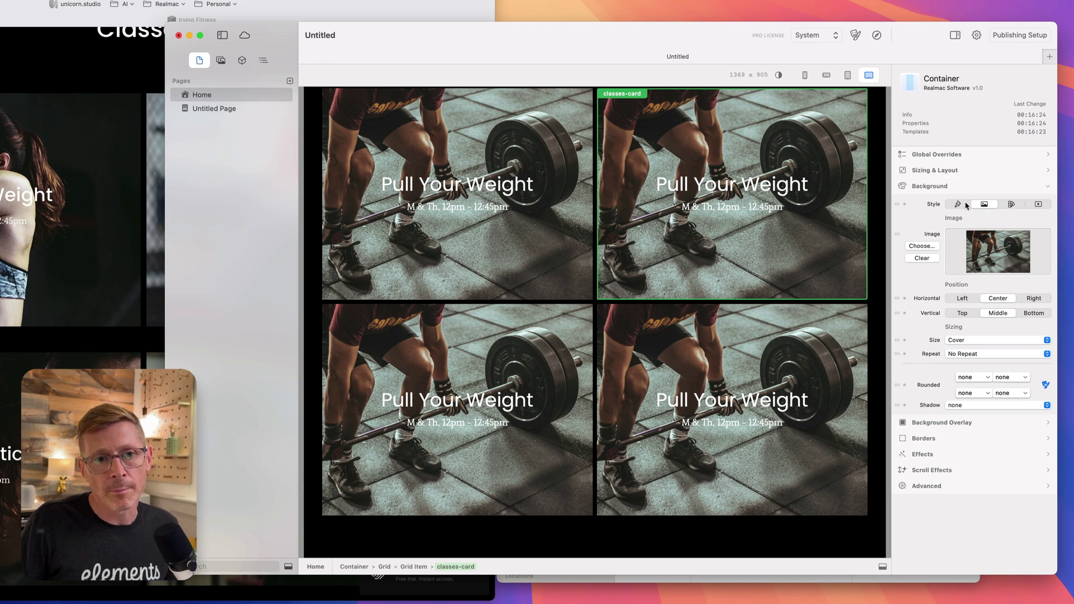
left_click(949, 425)
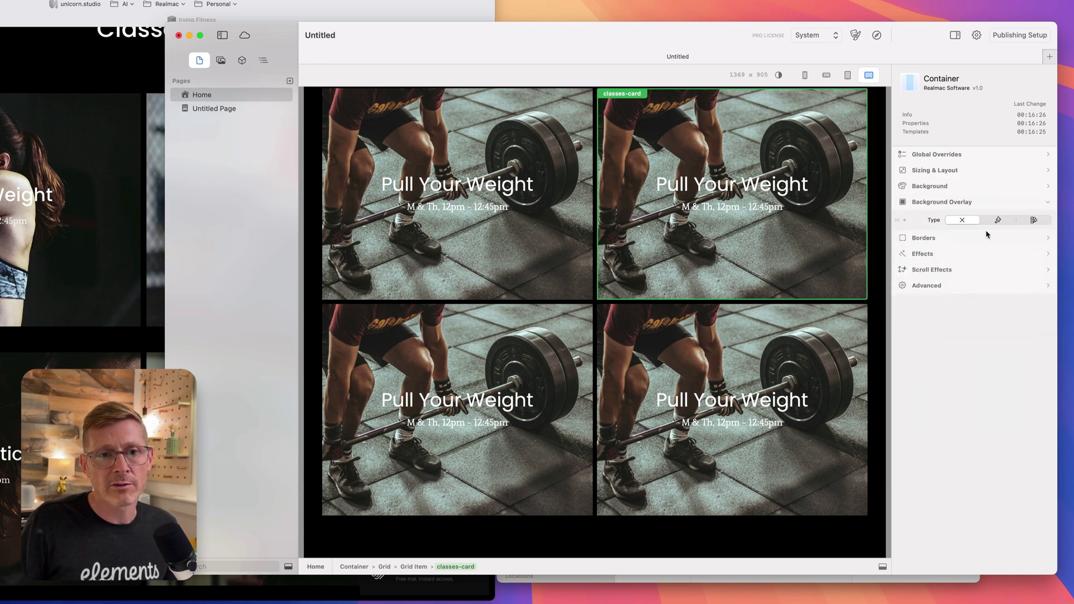
left_click(988, 221)
mouse_move(952, 235)
left_mouse_down()
mouse_move(985, 235)
mouse_move(957, 235)
left_mouse_up()
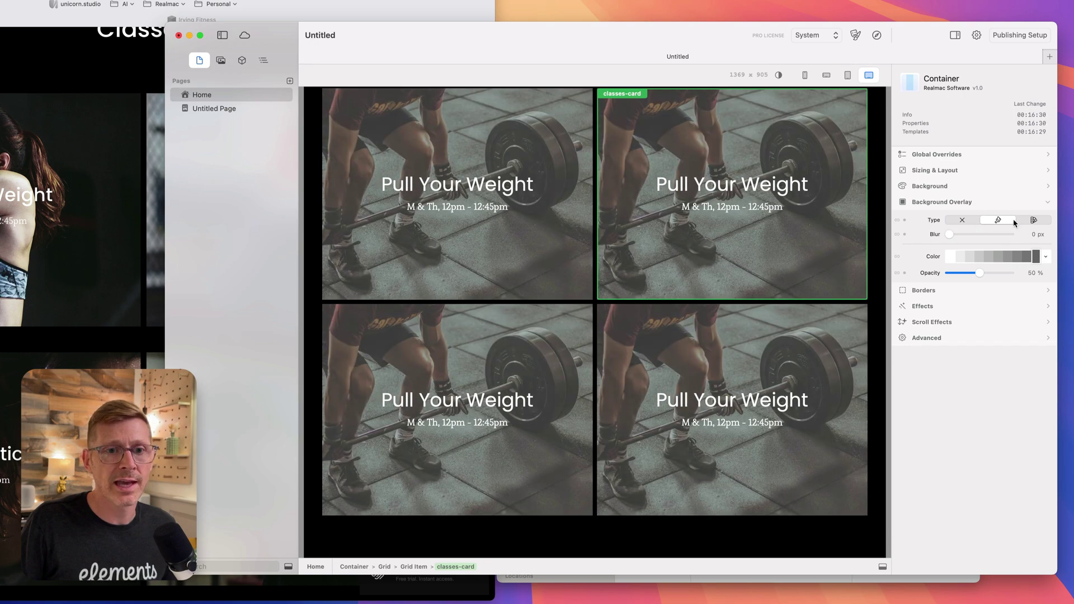
left_click(963, 220)
scroll(818, 224, "up", 3)
scroll(800, 232, "down", 3)
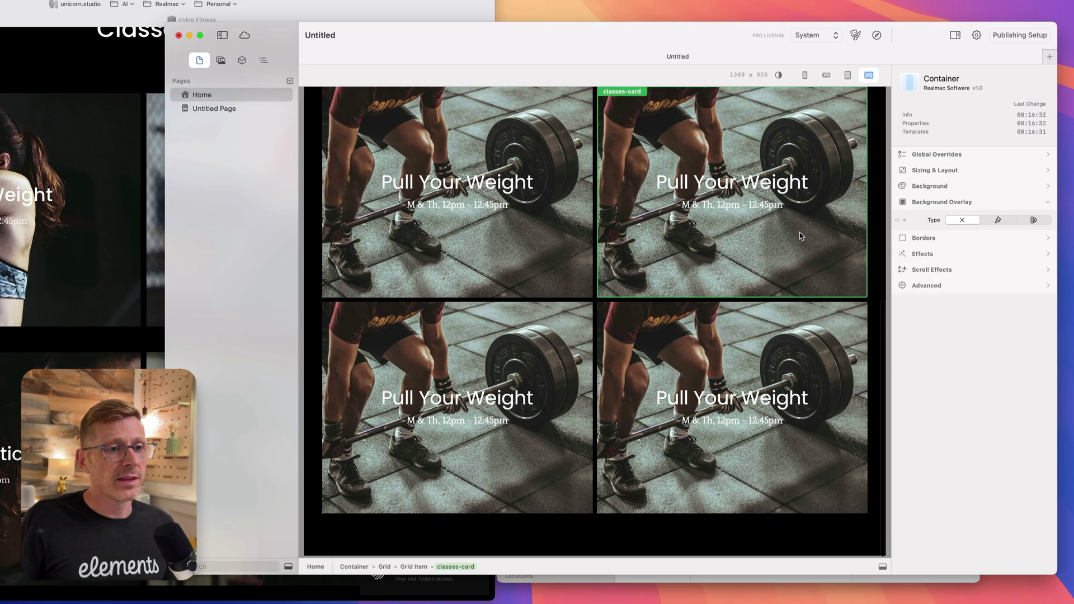
scroll(800, 224, "up", 1)
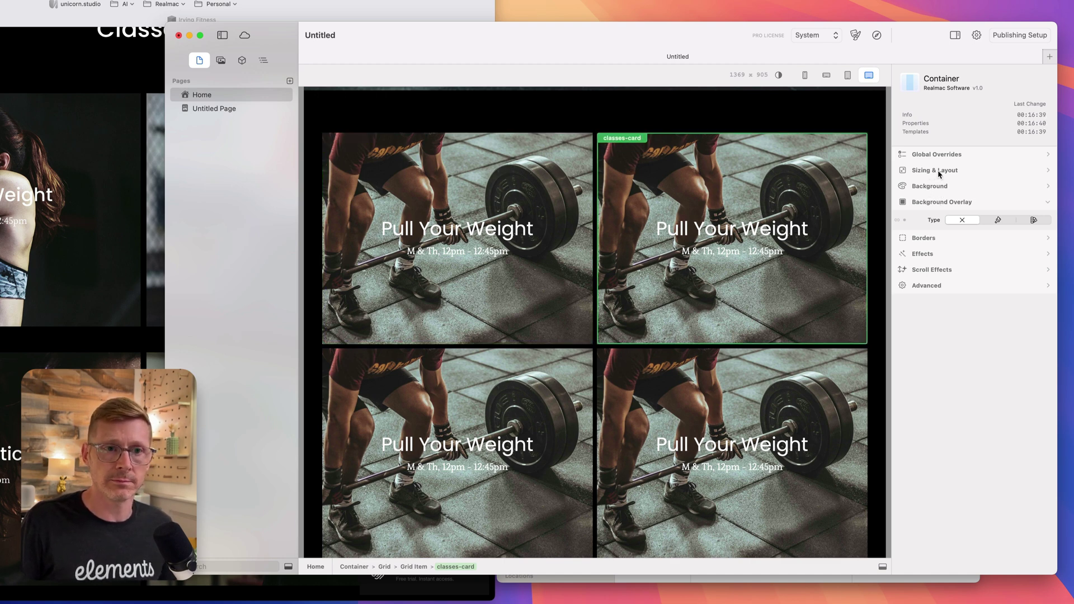
Step: Override the second tile's global background image, clear it and replace it with yoga.jpg from the photos folder
left_click(946, 189)
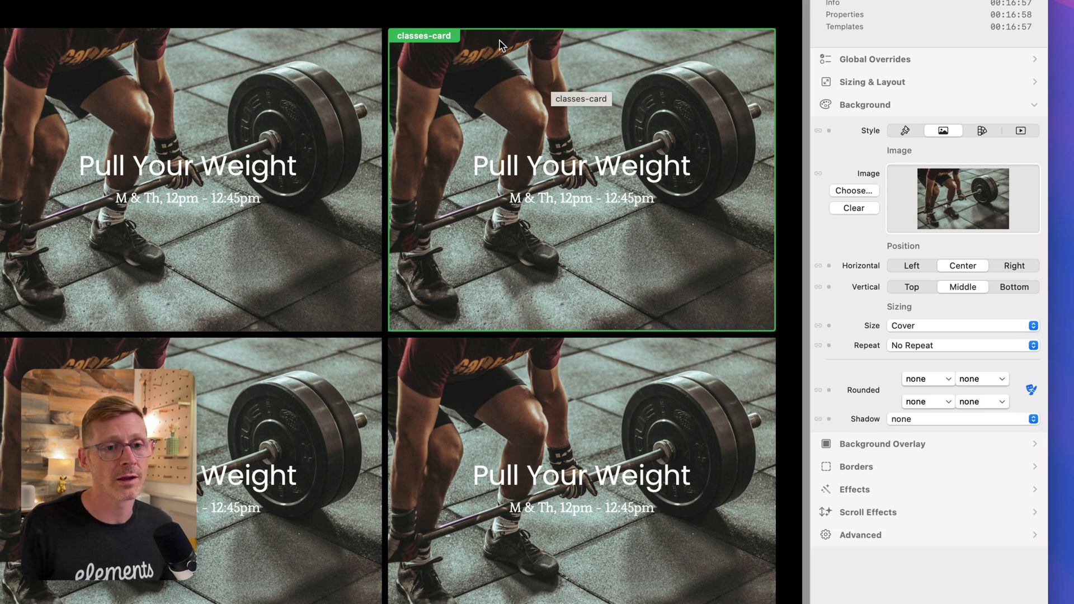
left_click(864, 210)
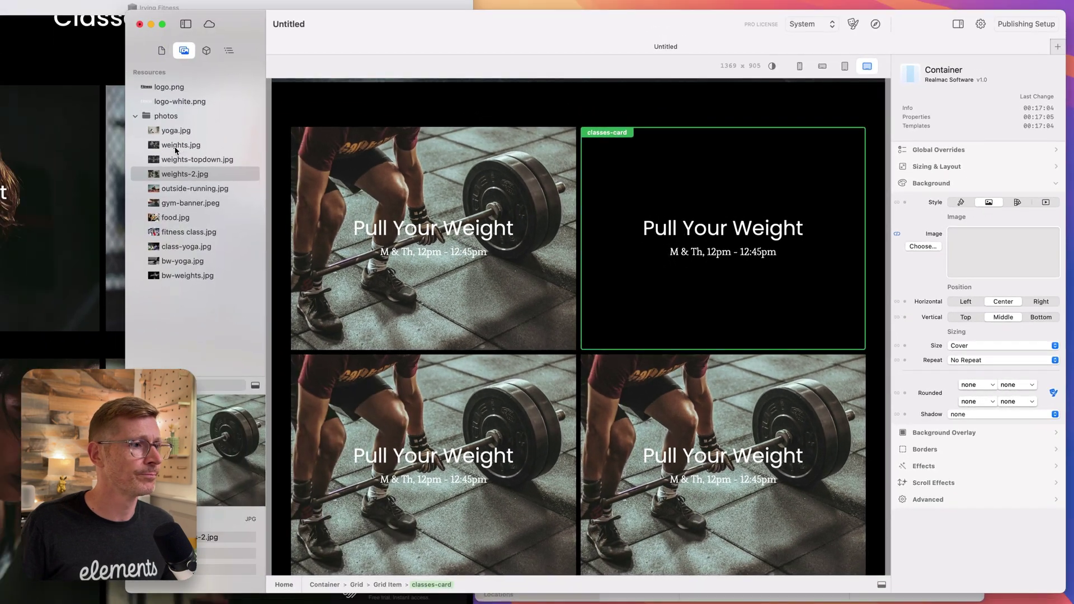
left_click(188, 161)
left_click(185, 146)
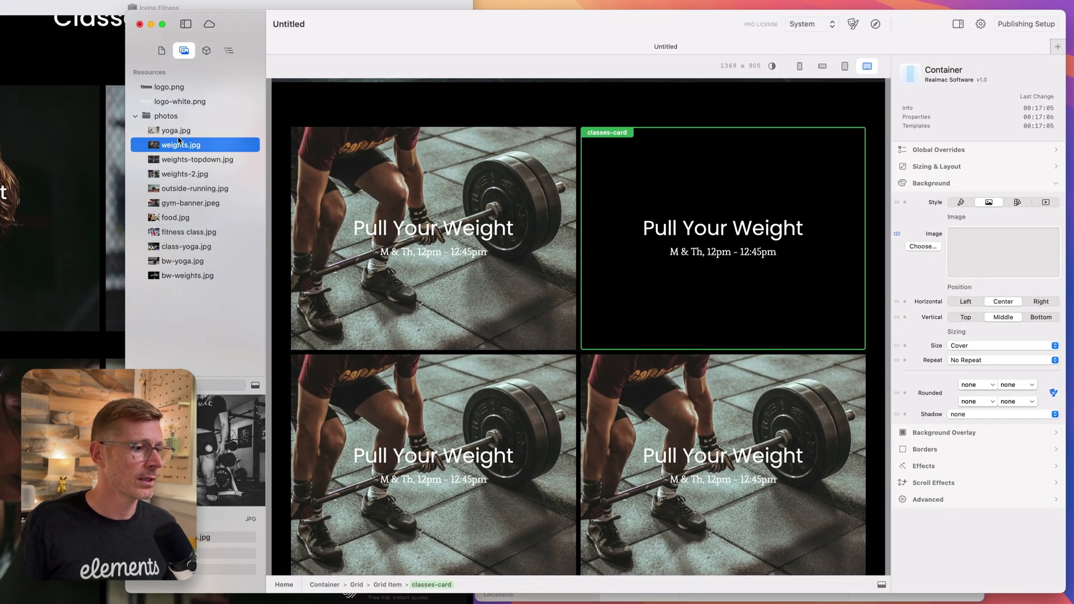
left_click(177, 133)
left_click_drag(177, 136, 1019, 244)
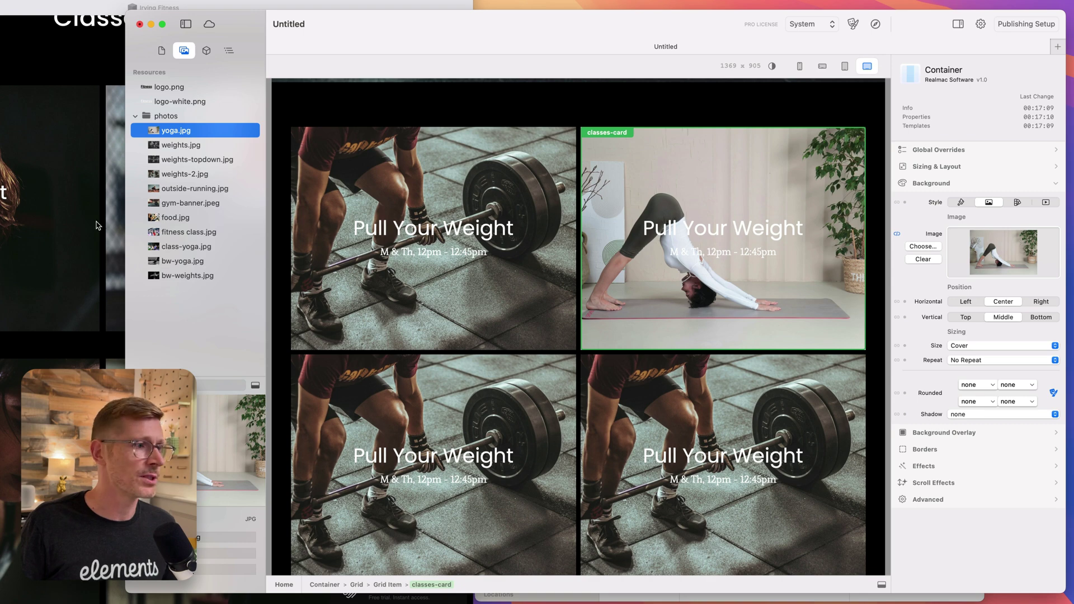
Step: Check the "Cardio Circuit" tile title on the Irving Fitness demo in the browser and return to Elements
left_click(8, 216)
left_click_drag(200, 191, 375, 189)
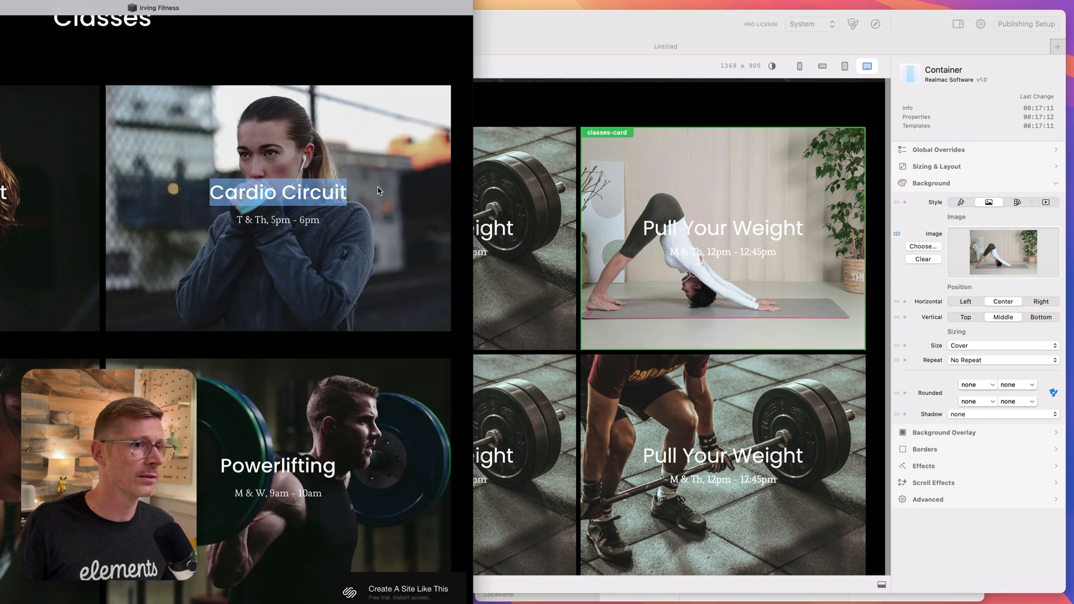
left_click(592, 35)
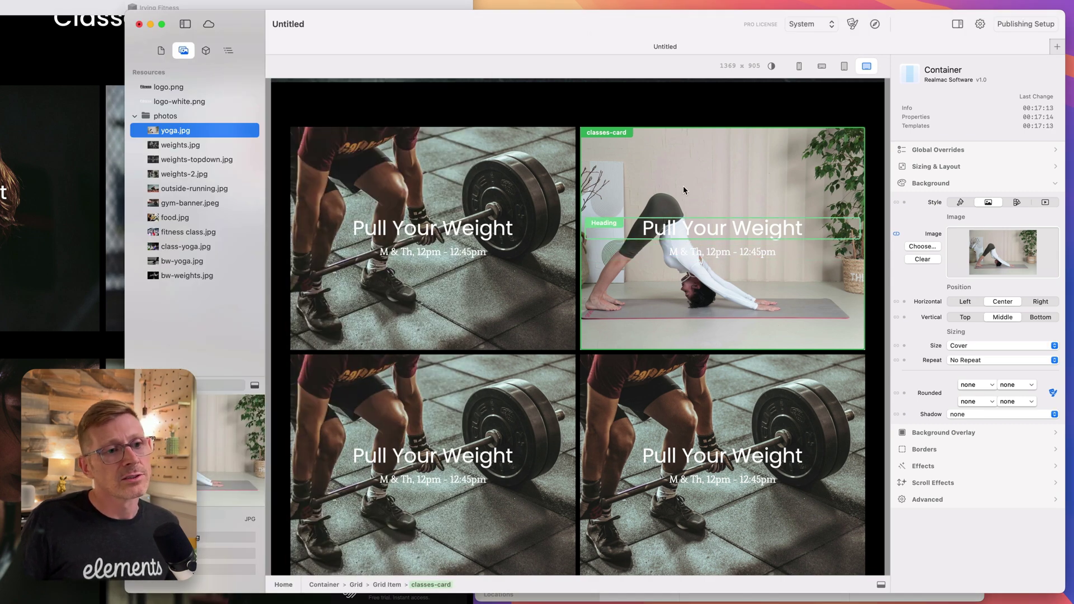
key("super+Tab")
left_click(661, 55)
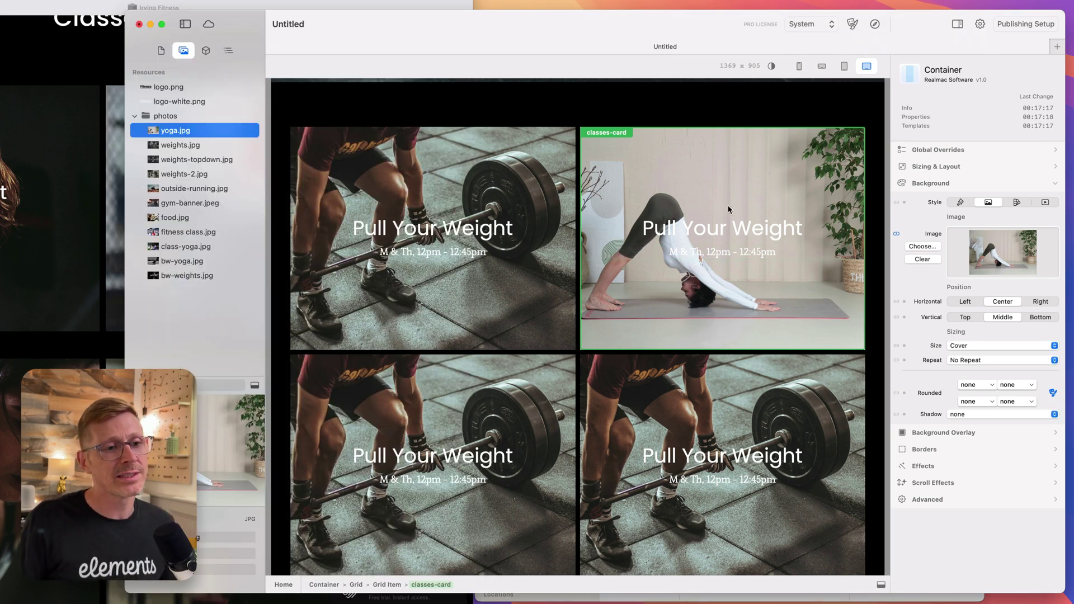
Step: Append the test characters "1dkdk" to the yoga tile's heading and delete them again
left_click(733, 231)
left_click_drag(810, 227, 614, 233)
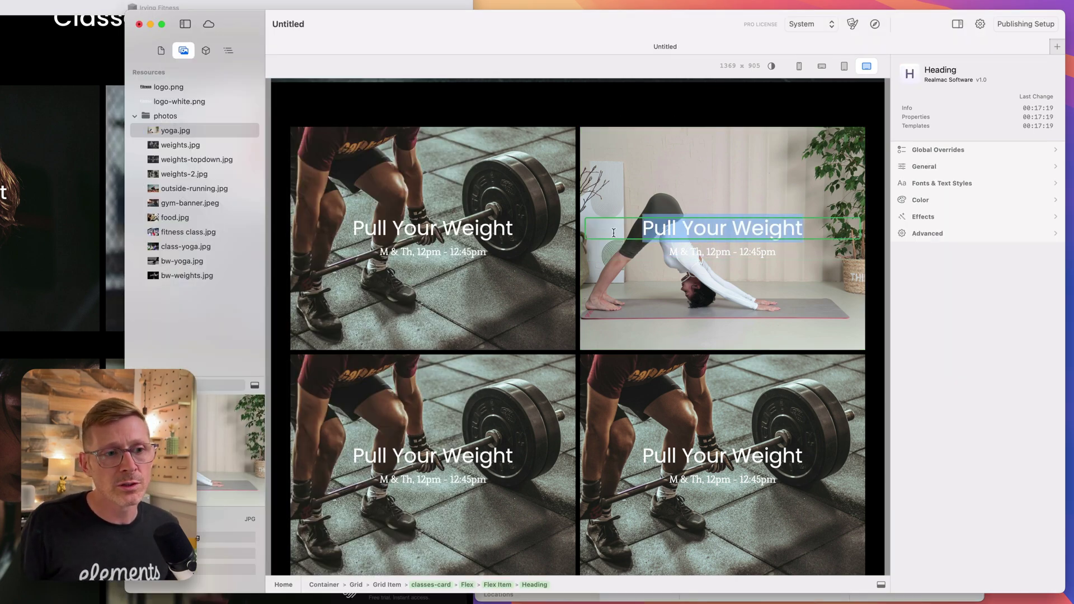
key("Right")
type("!dkd")
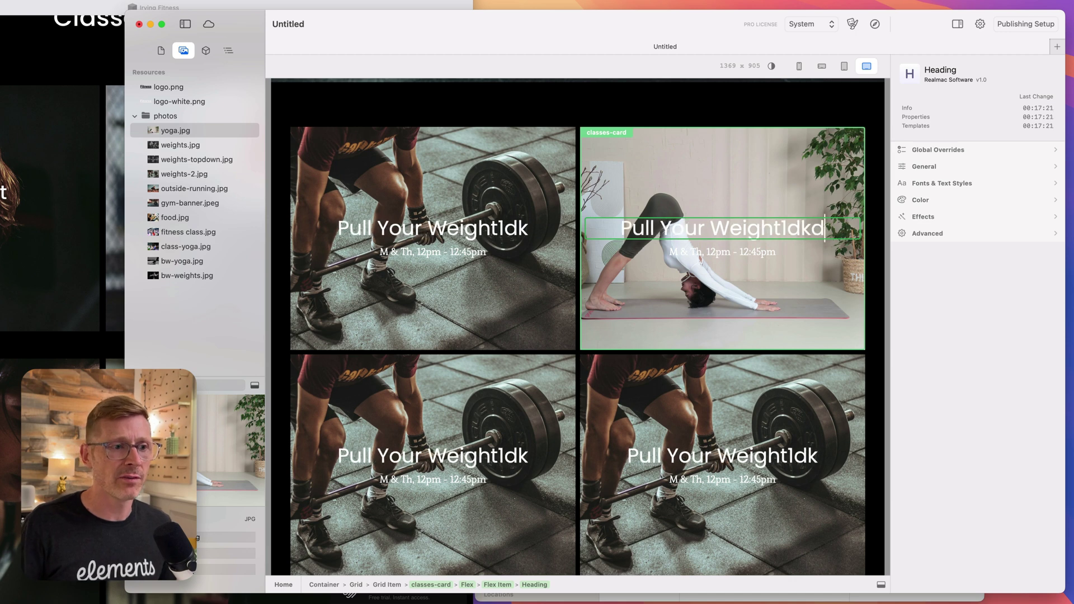
type("k")
key("BackSpace")
key("BackSpace")
key("BackSpace")
key("BackSpace")
key("BackSpace")
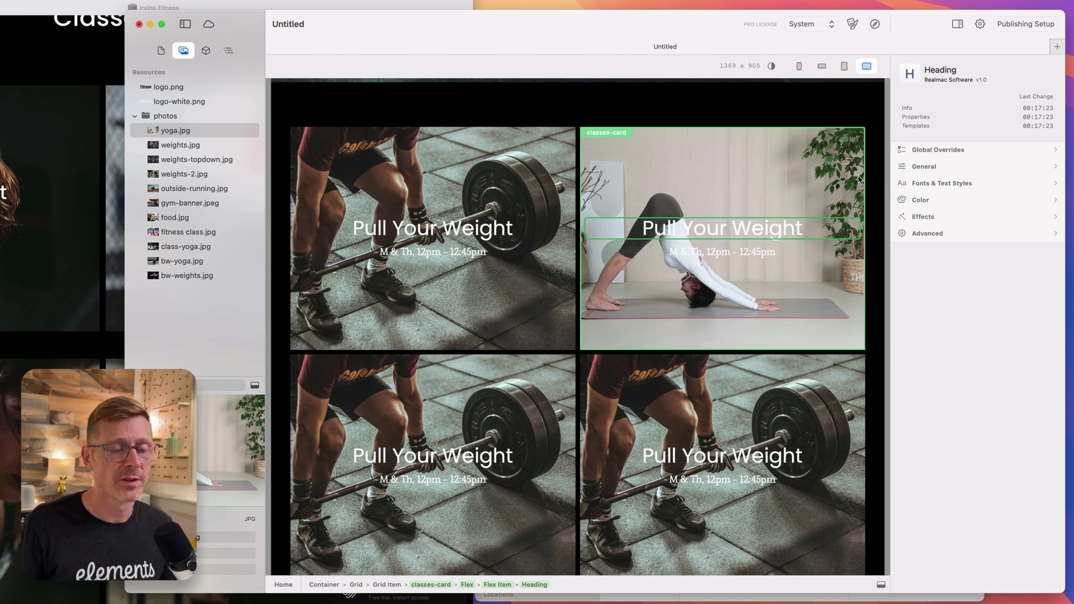
Step: Enable the global override for the heading text of the yoga tile
left_click(946, 151)
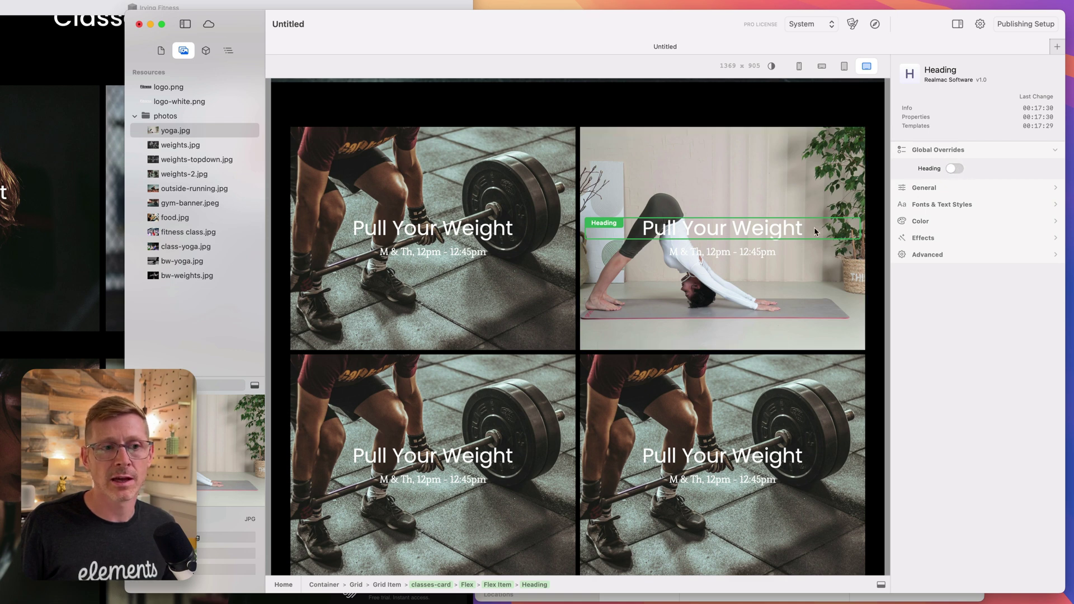
left_click(954, 169)
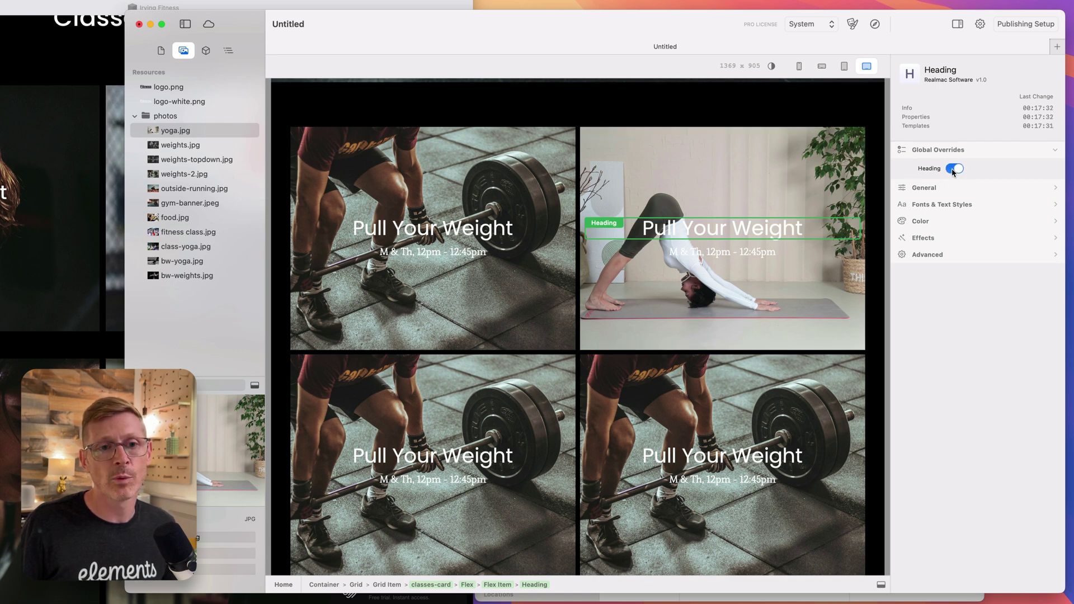
Step: Replace the yoga tile's heading text with "Cardio Circuit"
double_click(734, 235)
type("Cardio Circuit")
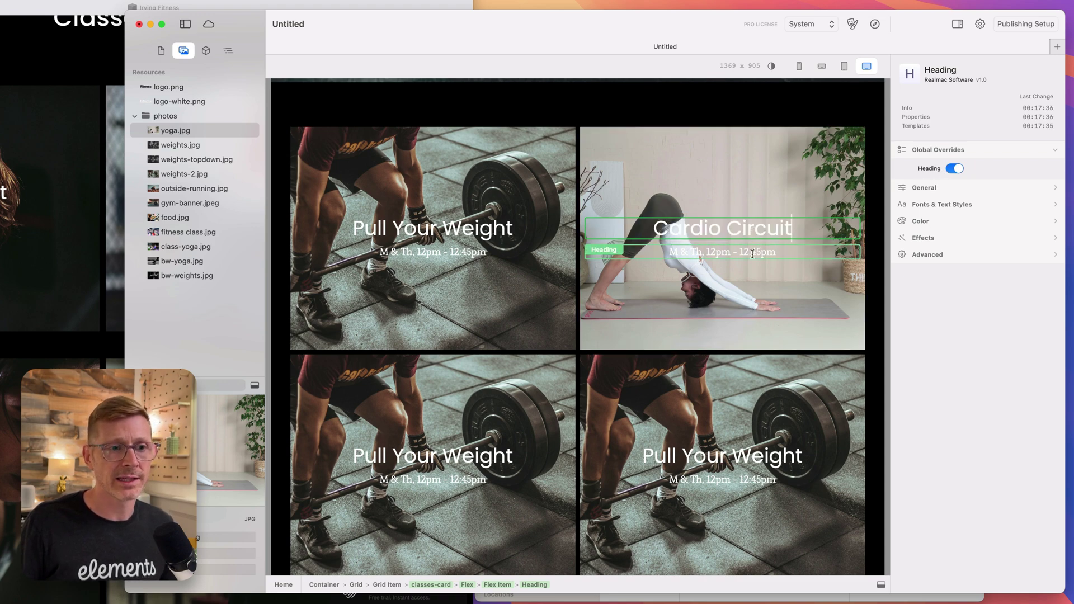
left_click(750, 206)
left_click(817, 235)
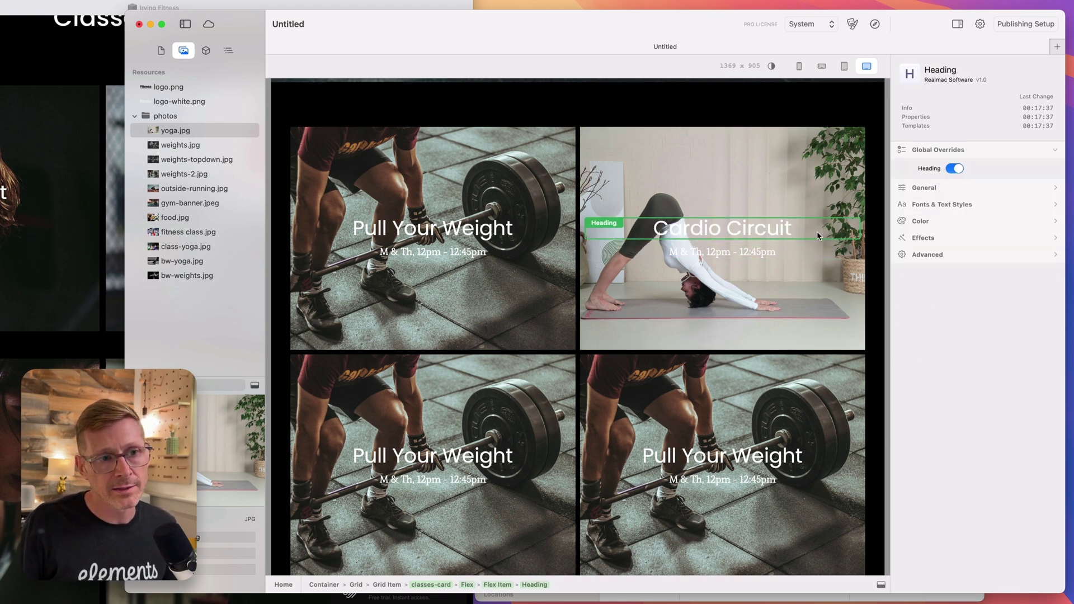
Step: Copy the Cardio Circuit class time from the browser demo and override the yoga tile's time line in Elements with "T & Th, 5pm - 6pm"
left_click(87, 246)
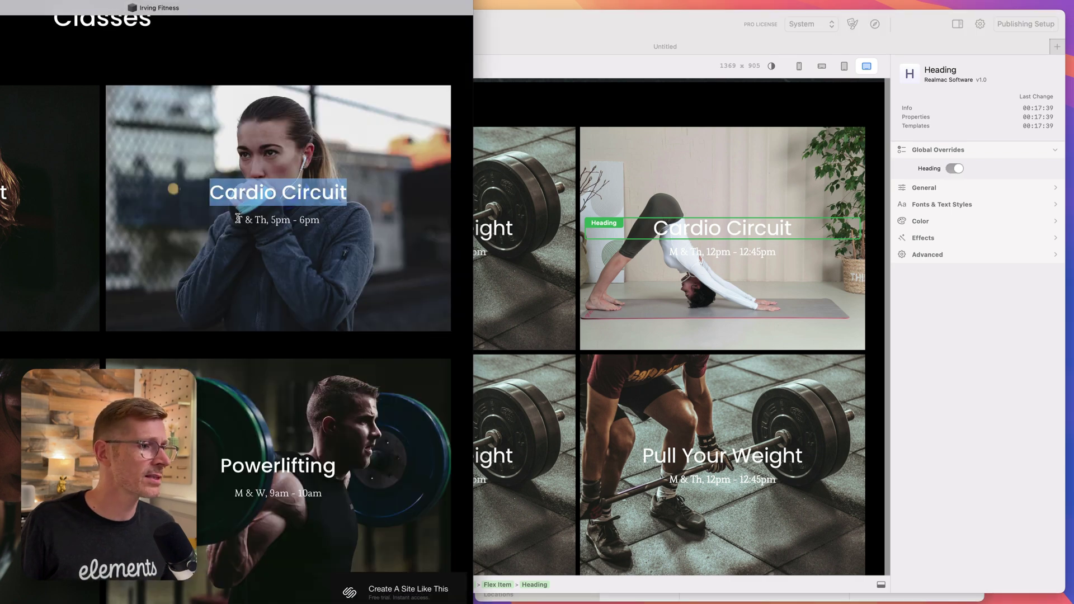
left_click_drag(236, 219, 326, 217)
key("super+c")
left_click(616, 218)
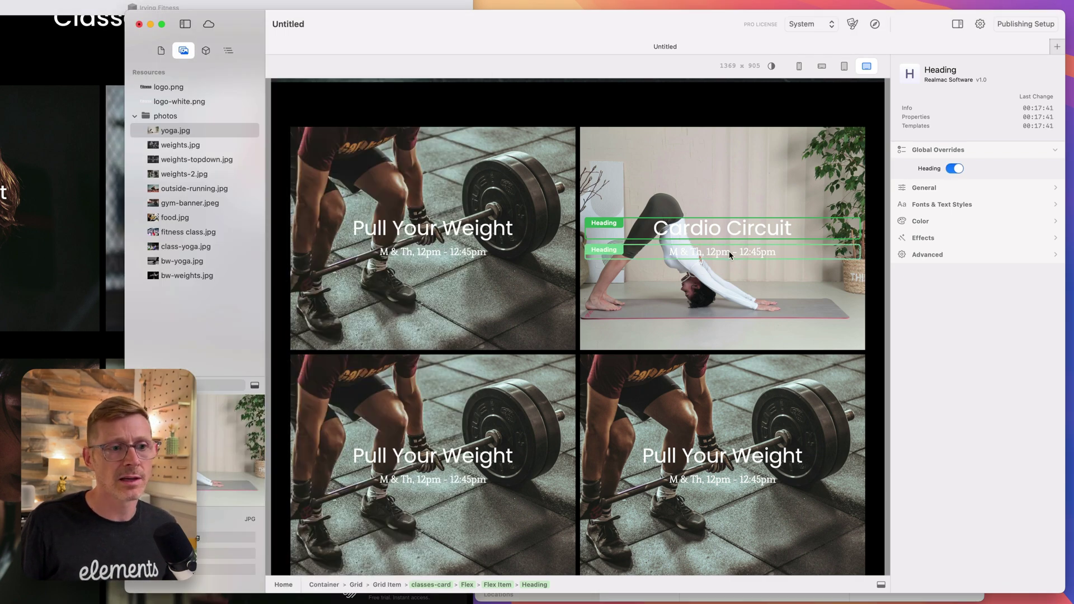
left_click(827, 248)
left_click(954, 169)
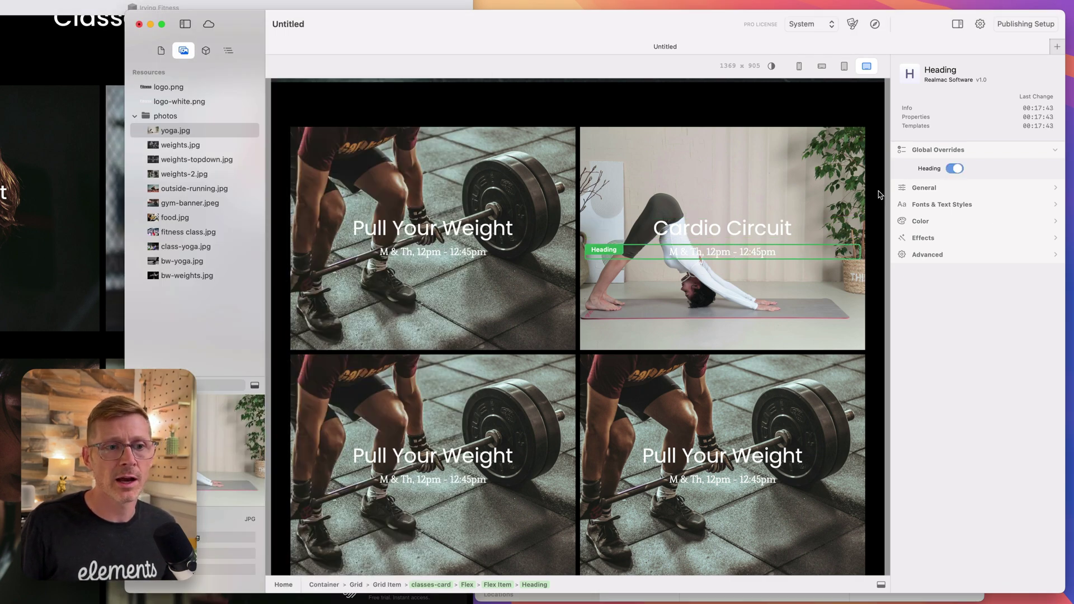
triple_click(708, 253)
key("super+v")
left_click(755, 201)
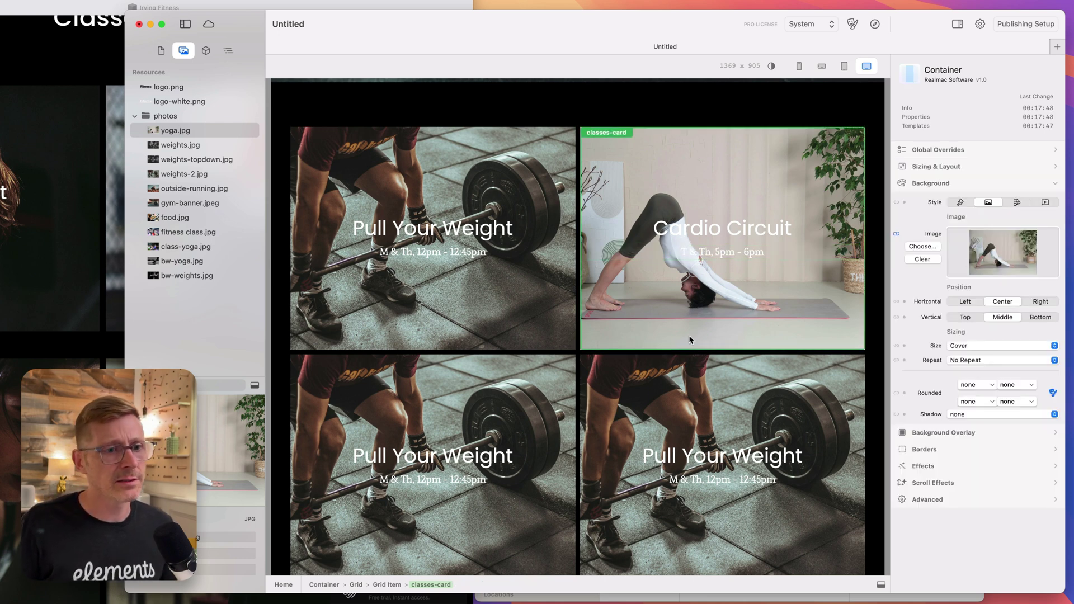
Step: Override the third classes-card tile's global background image with outside-running.jpg from the photos folder
scroll(451, 352, "down", 2)
left_click(451, 353)
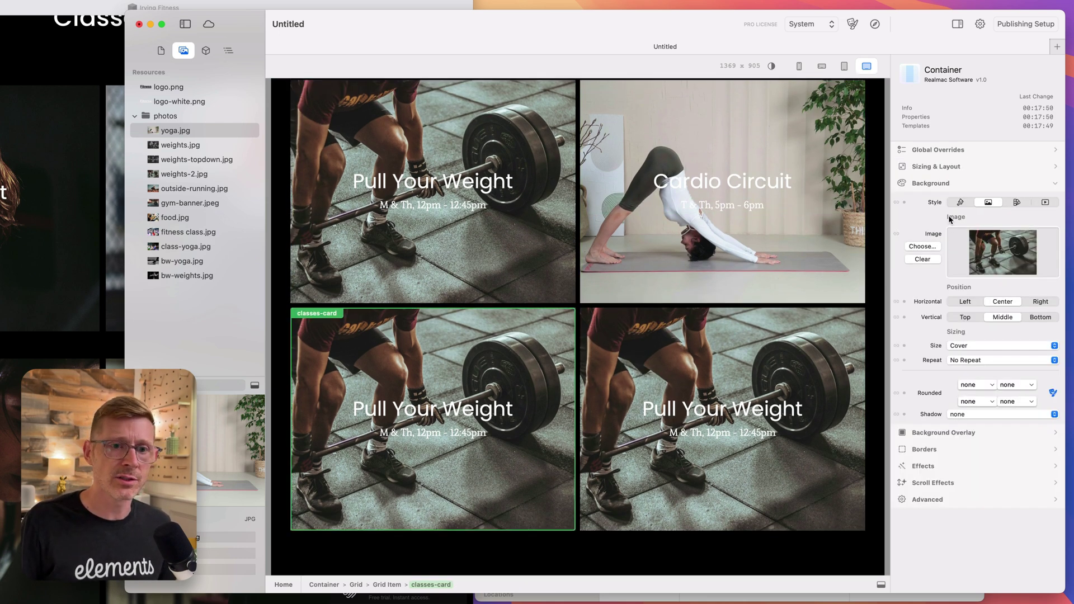
left_click(197, 161)
left_click(199, 170)
key("Up")
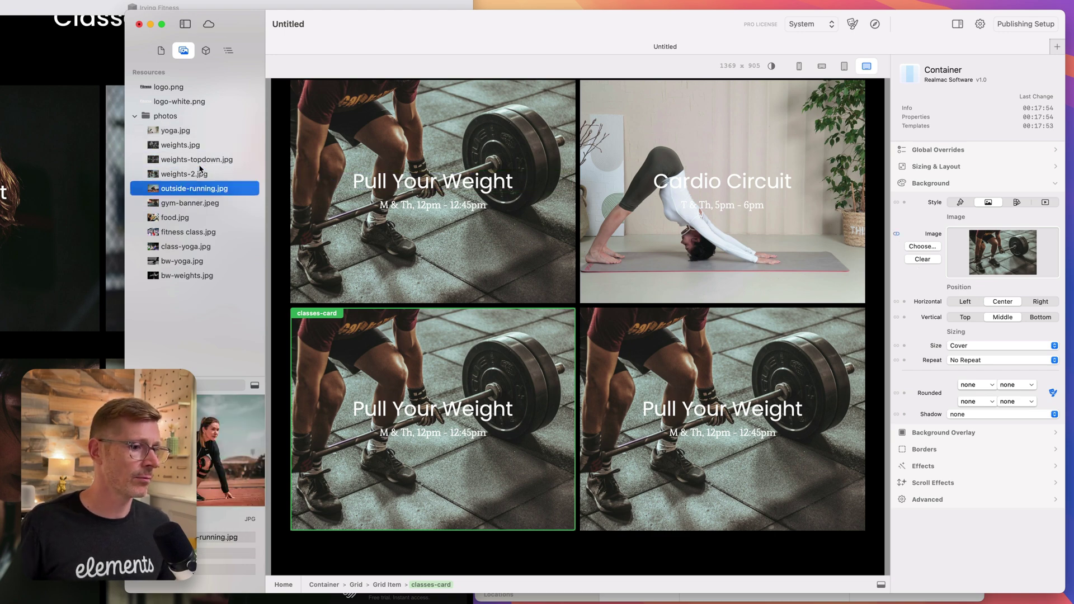
left_click_drag(335, 191, 997, 237)
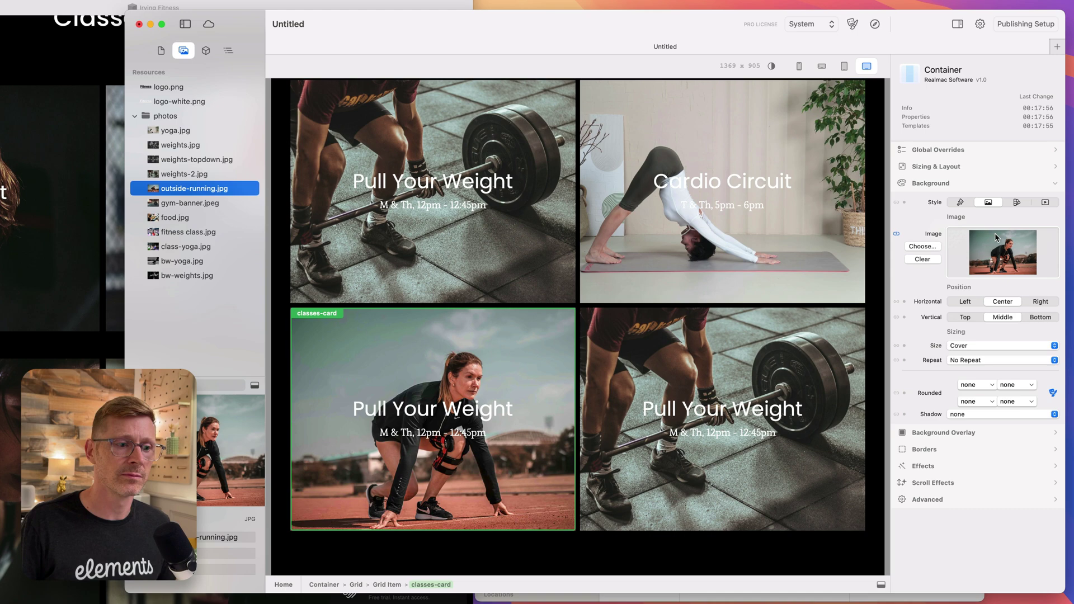
Step: Enable the global heading override on the running tile and change its title to "Gymnastics"
key("super+Tab")
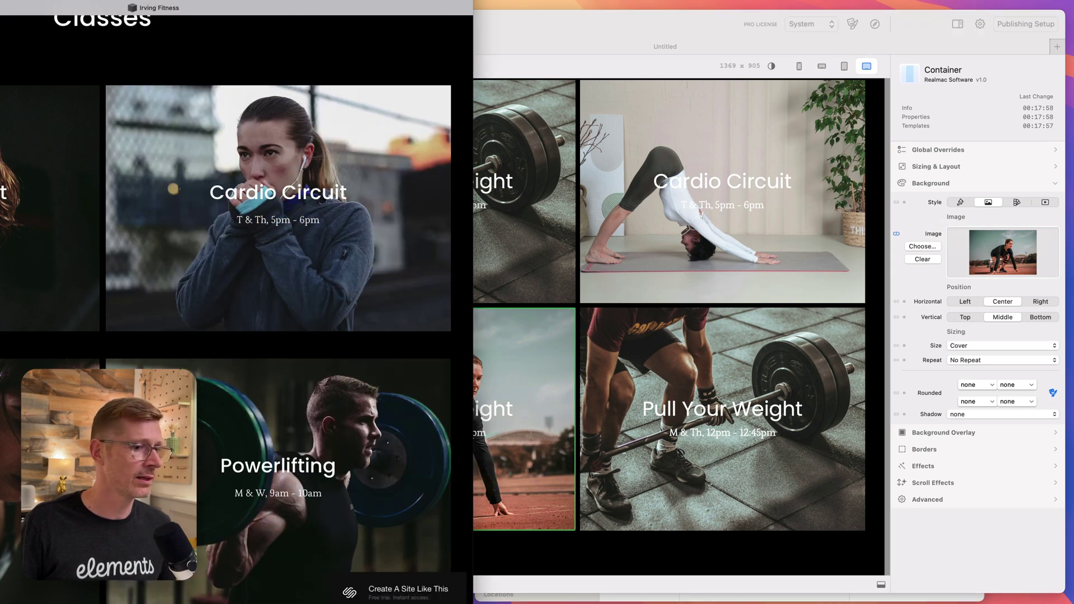
left_click(520, 420)
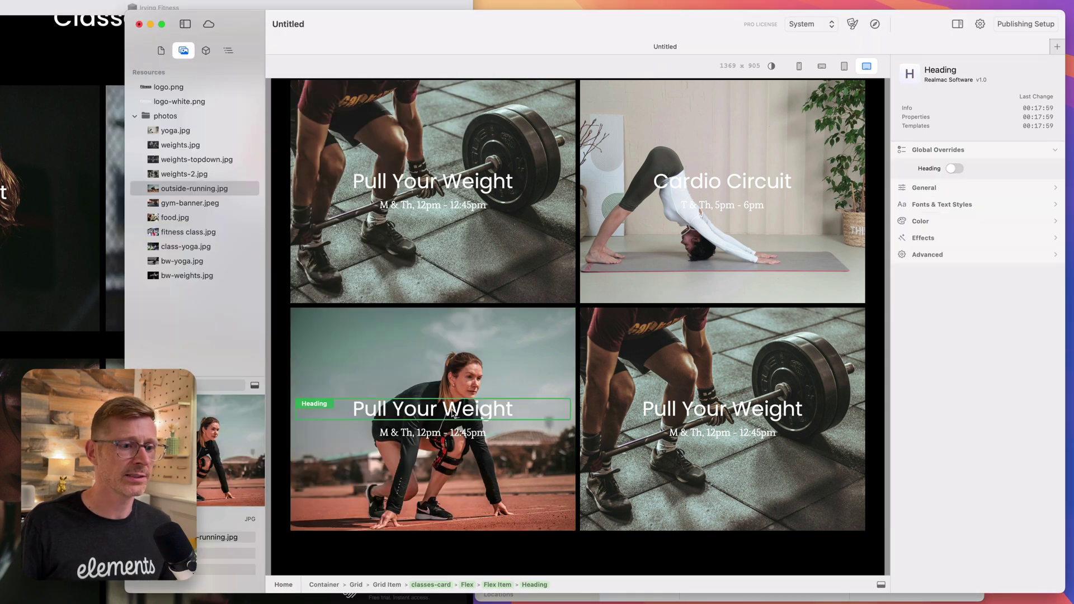
left_click(963, 169)
double_click(472, 409)
type("Gymnastics")
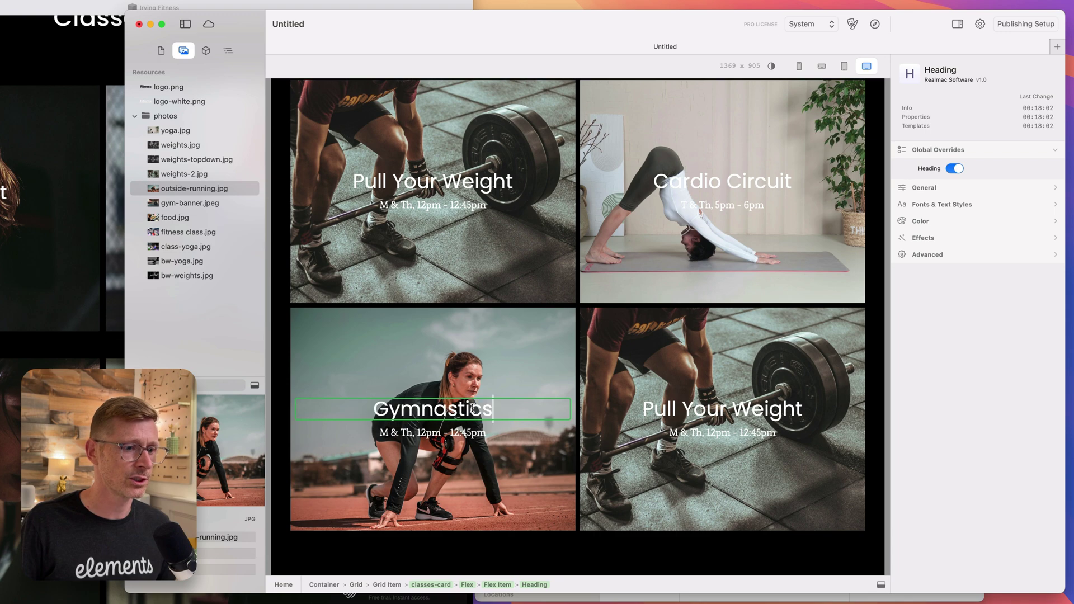
Step: Override the Gymnastics tile's time line with "Sa, 11am - 12pm" from the browser demo
left_click(473, 432)
left_click(952, 169)
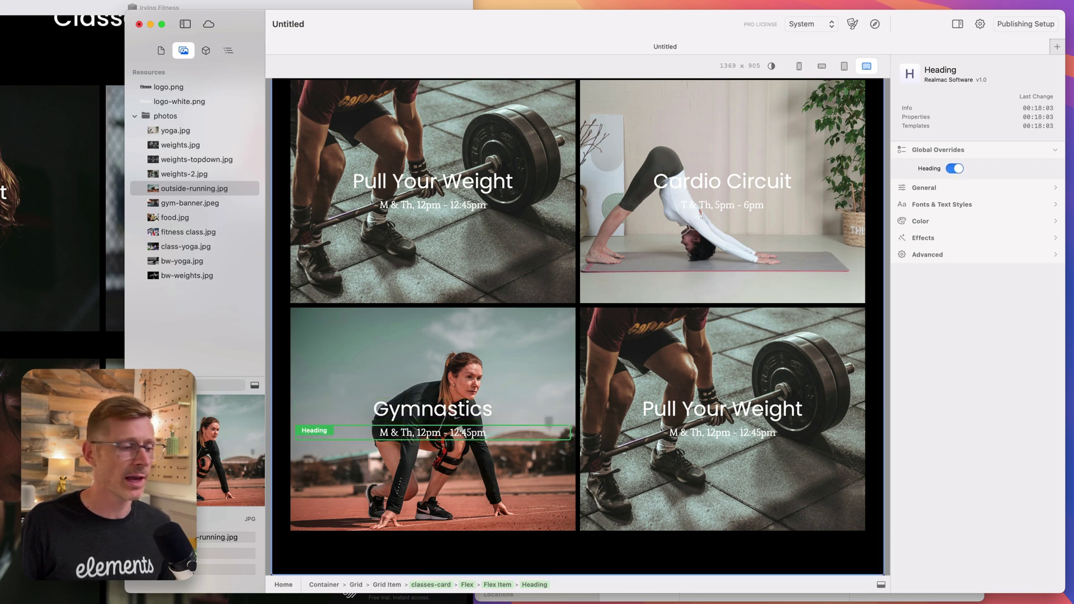
key("super+Tab")
left_click(536, 436)
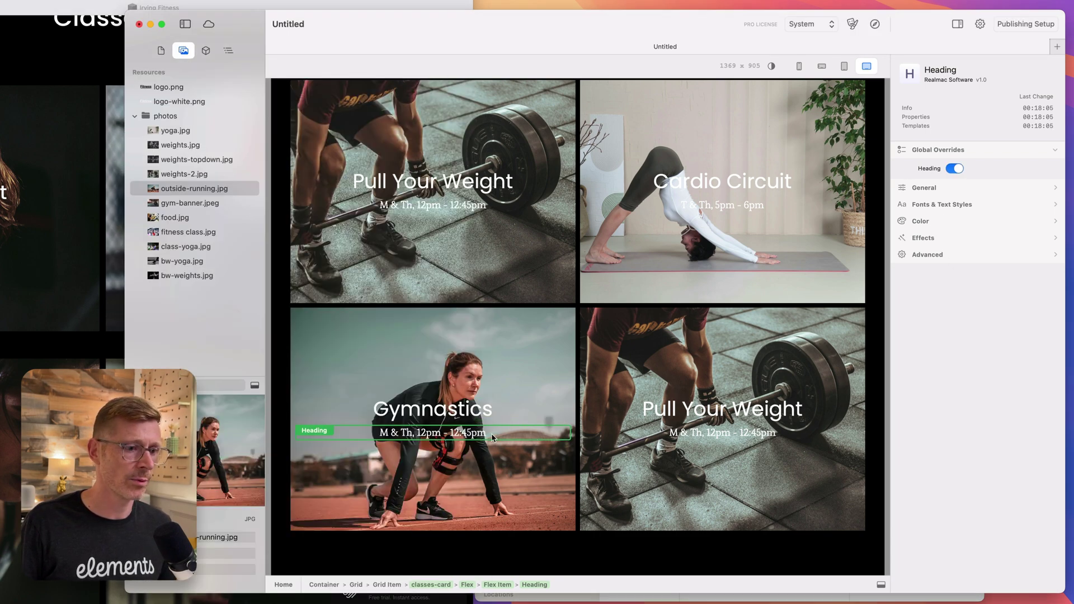
left_click(486, 382)
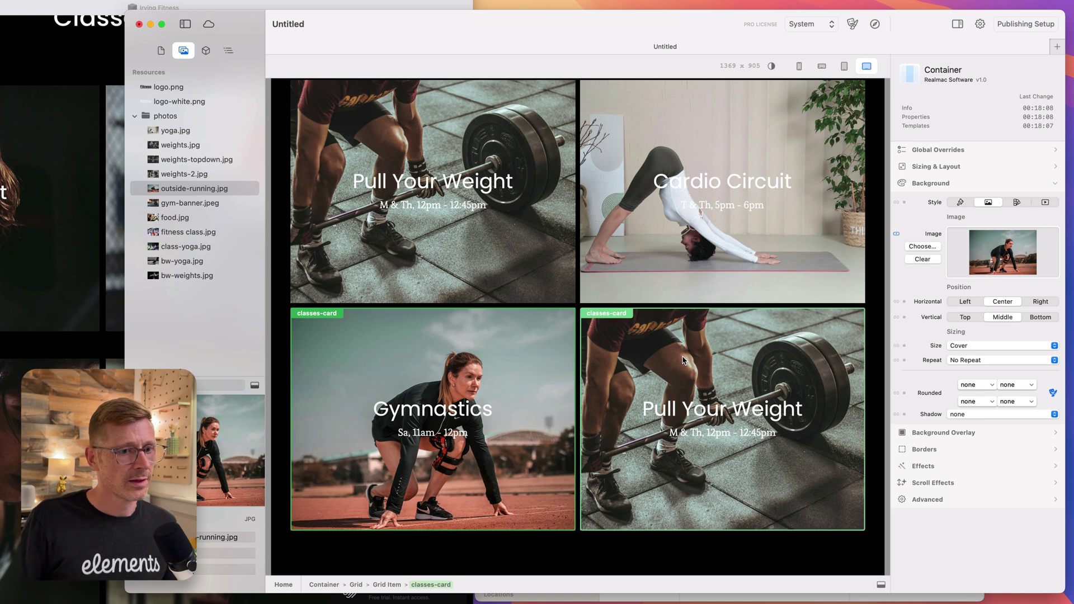
Step: Override the fourth classes-card tile's global background image with class-yoga.jpg from the photos folder
left_click(684, 356)
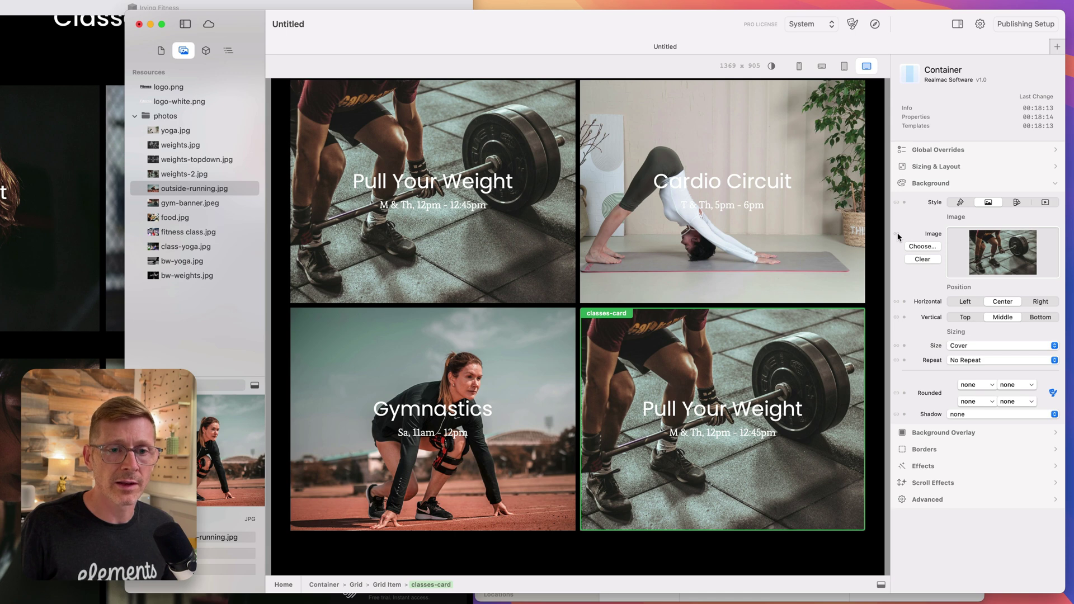
left_click(184, 213)
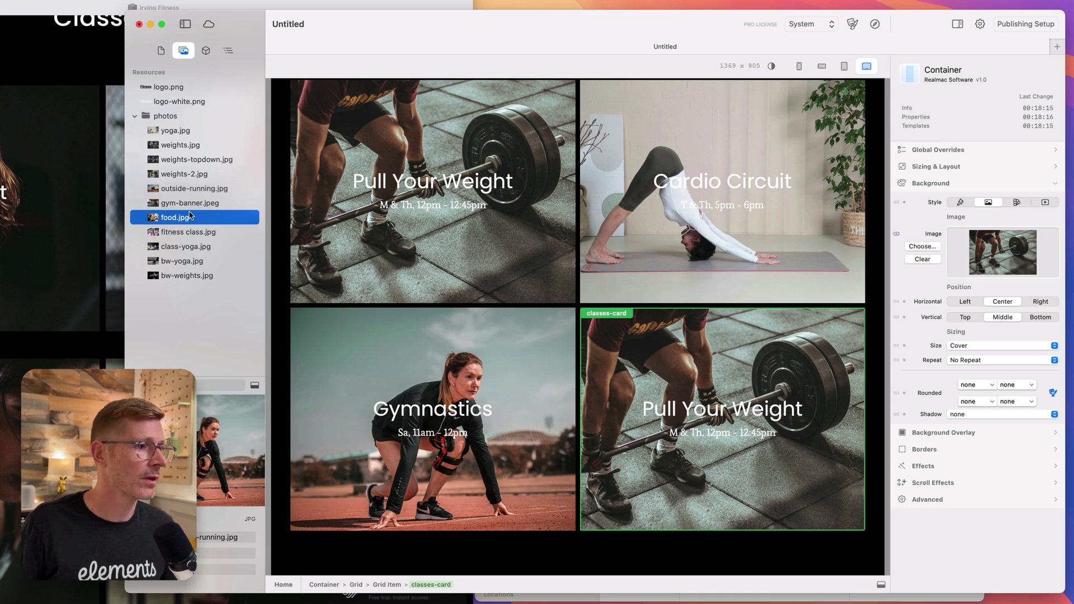
left_click(187, 205)
left_click(188, 232)
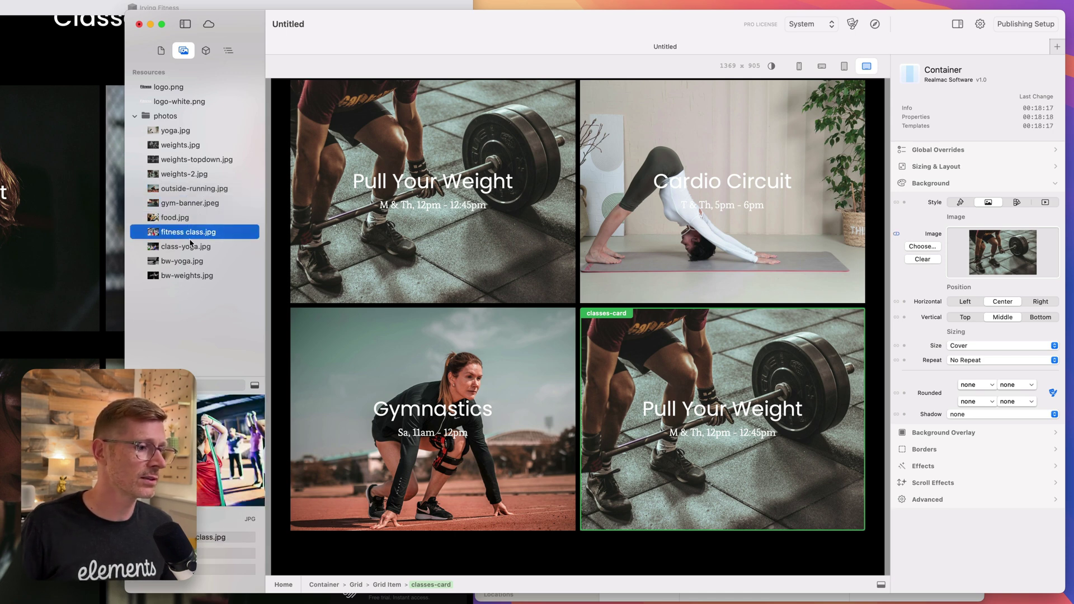
left_click(190, 246)
left_click_drag(185, 247, 1020, 266)
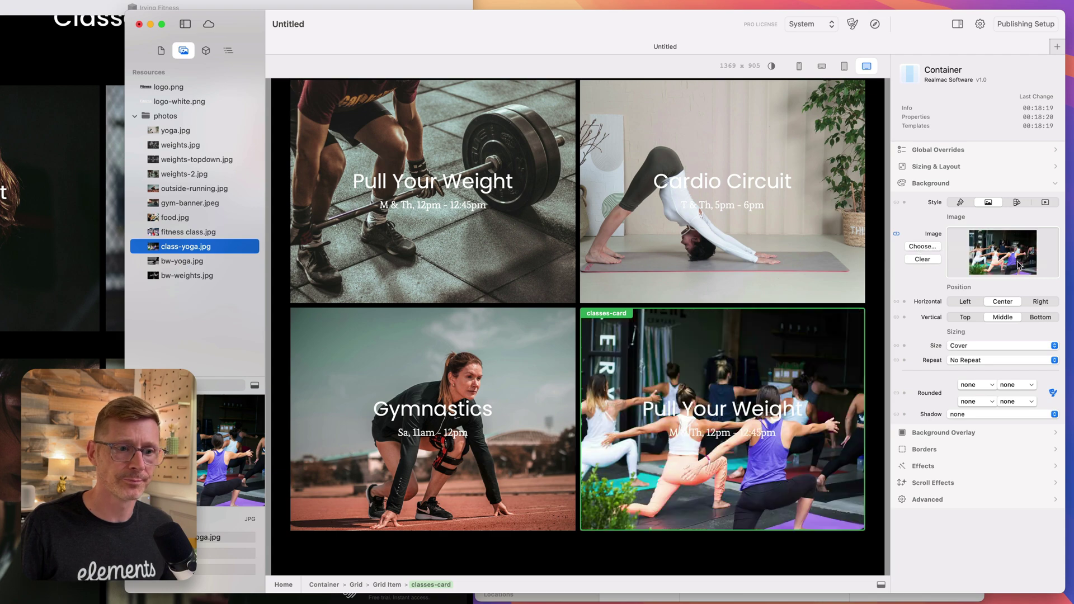
Step: Copy the title "Powerlifting" from the browser demo and use it as the overridden heading of the fourth tile in Elements
left_click(104, 447)
left_click_drag(209, 459, 395, 459)
key("super+c")
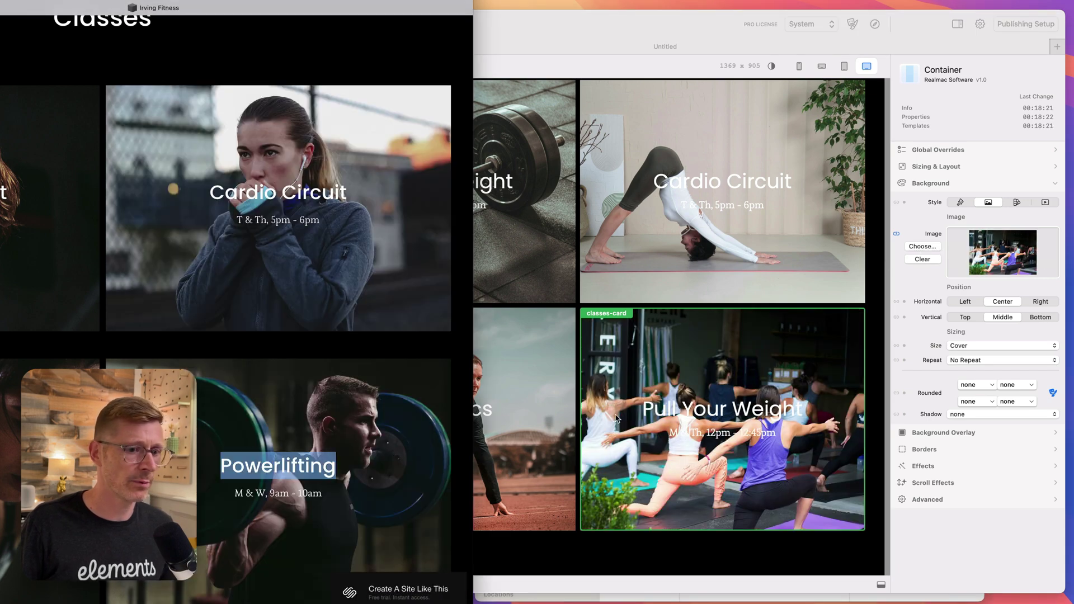
left_click(673, 410)
left_click(748, 402)
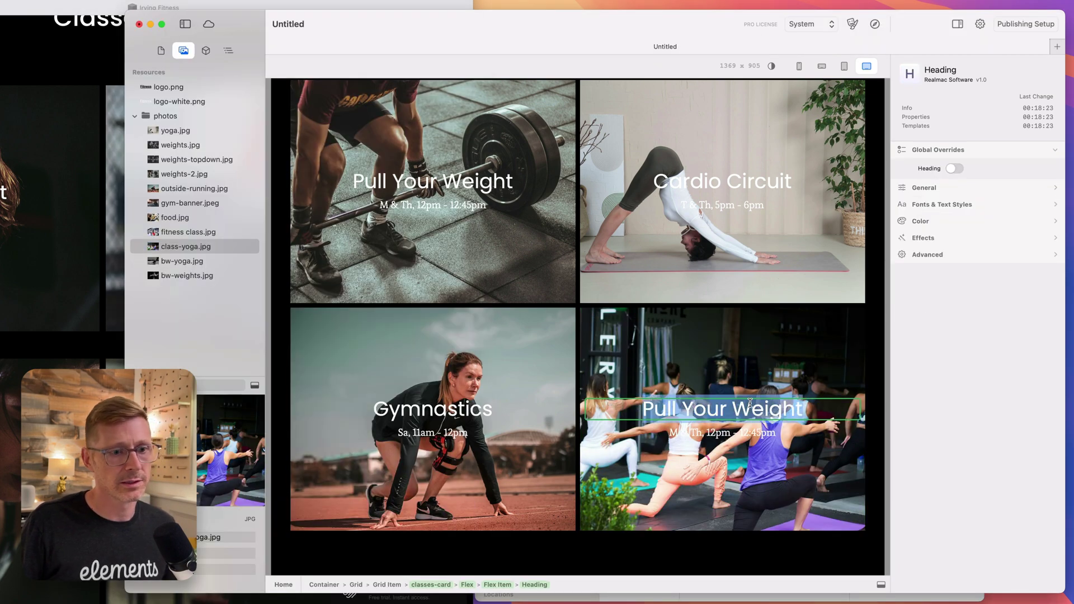
left_click(955, 168)
key("super+v")
left_click(805, 370)
Step: Override the Powerlifting tile's time line with "M & W, 9am - 10am" copied from the browser demo
left_click(770, 432)
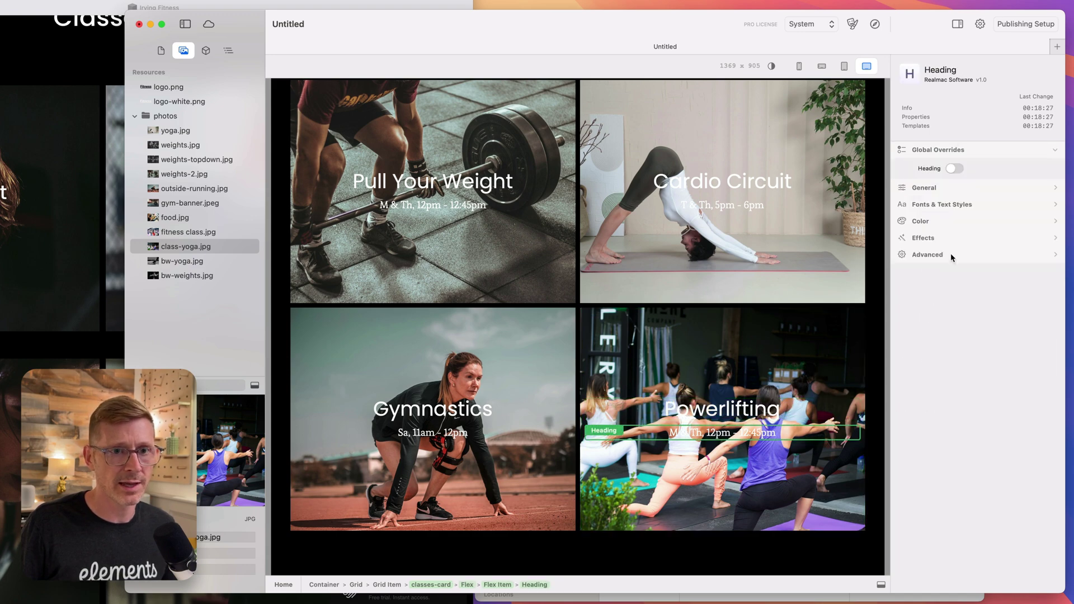
left_click(954, 169)
key("super+Tab")
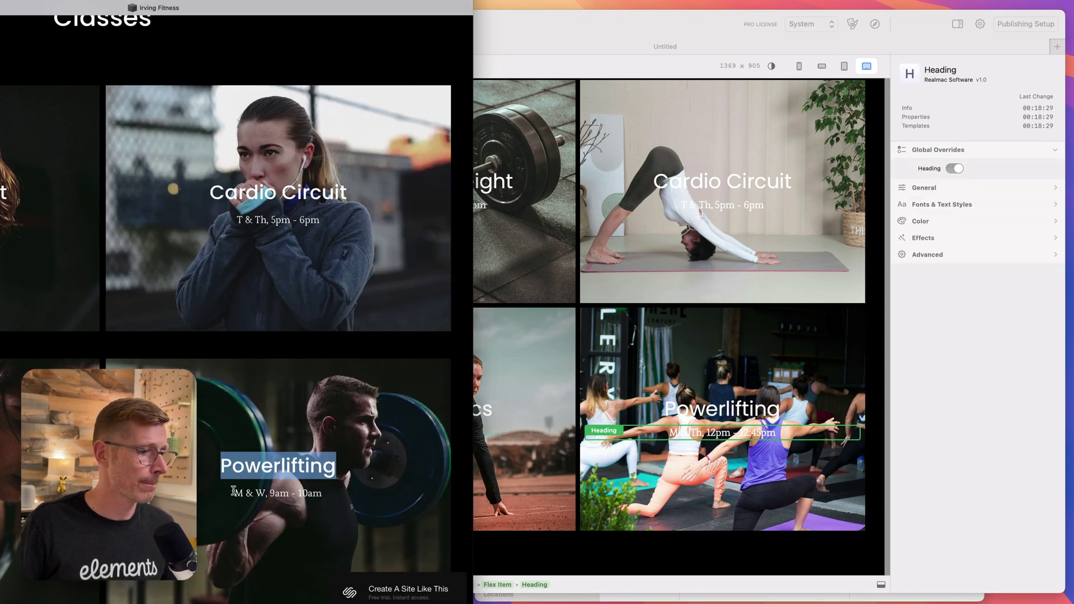
left_click_drag(233, 492, 339, 486)
key("super+c")
double_click(725, 439)
key("super+a")
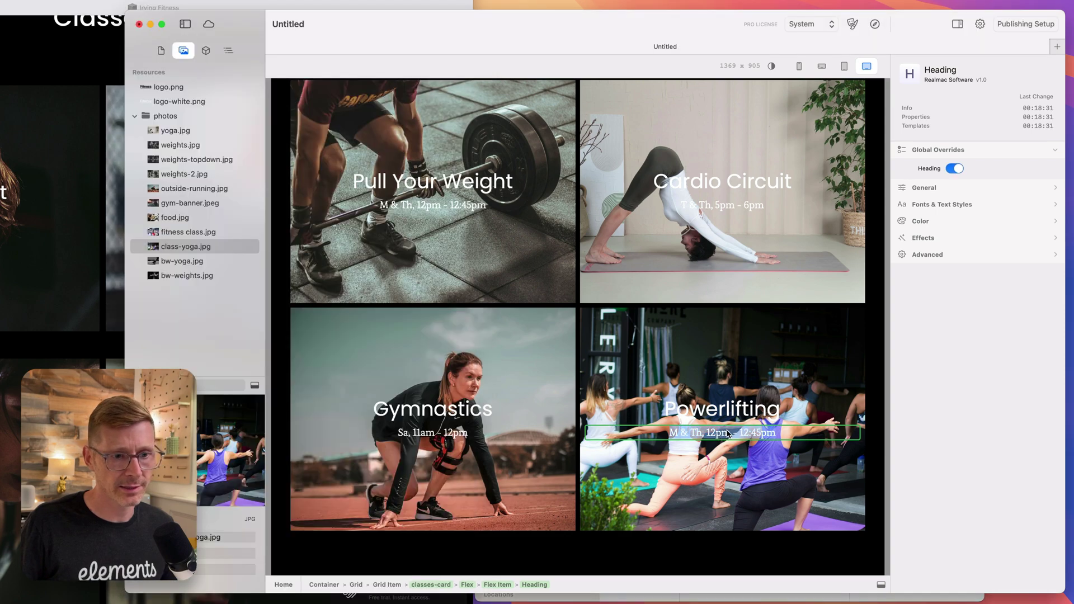
key("super+v")
left_click(753, 377)
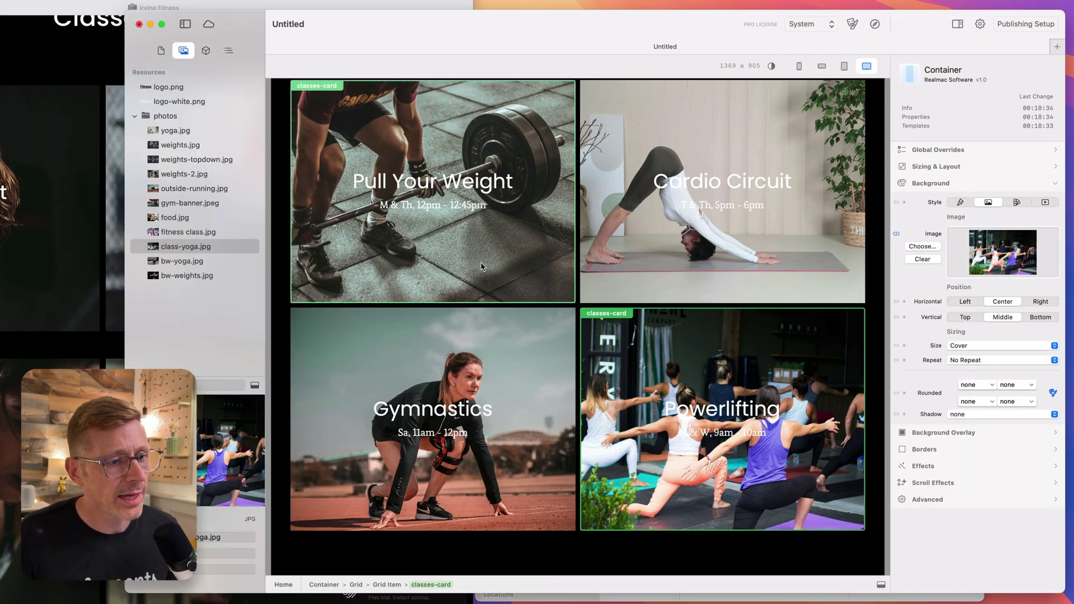
Step: Compare the four class tiles in Elements with the classes section of the Irving Fitness demo in the browser
left_click(103, 304)
scroll(103, 304, "down", 3)
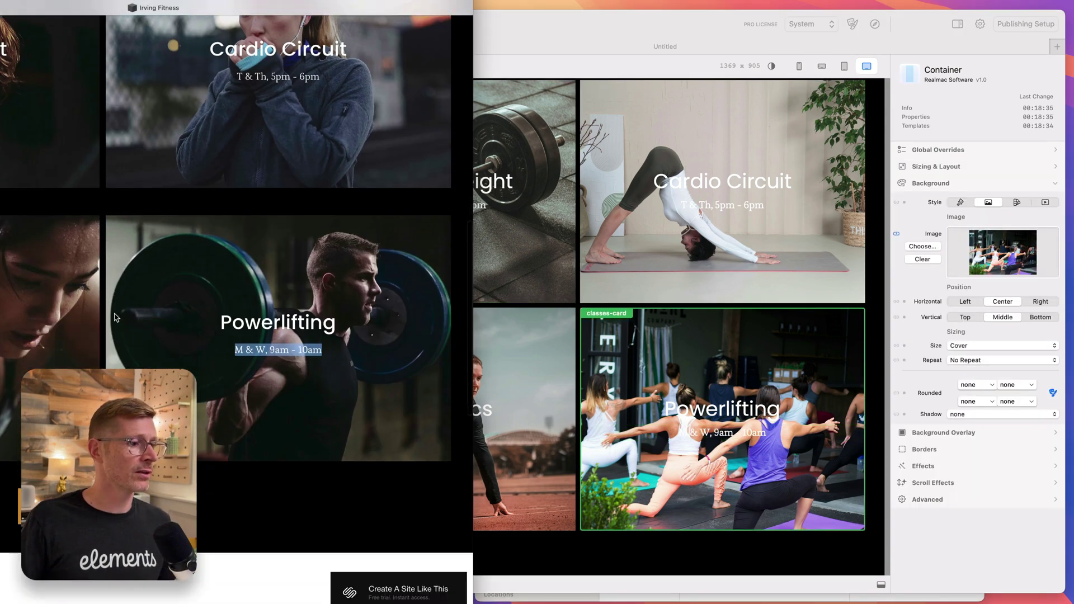
left_click(740, 309)
scroll(659, 260, "up", 2)
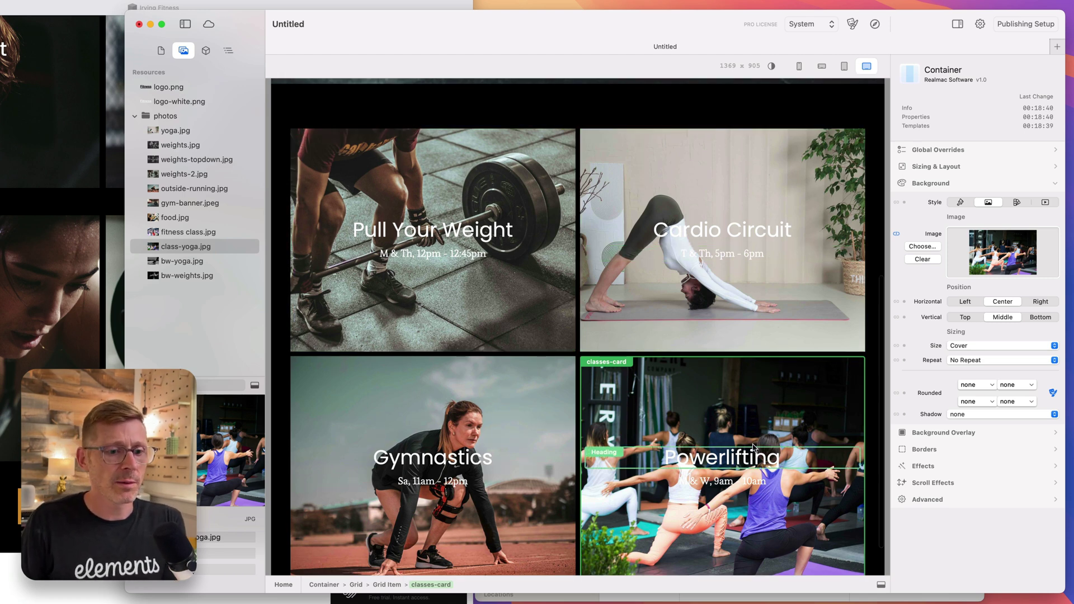
scroll(616, 160, "down", 2)
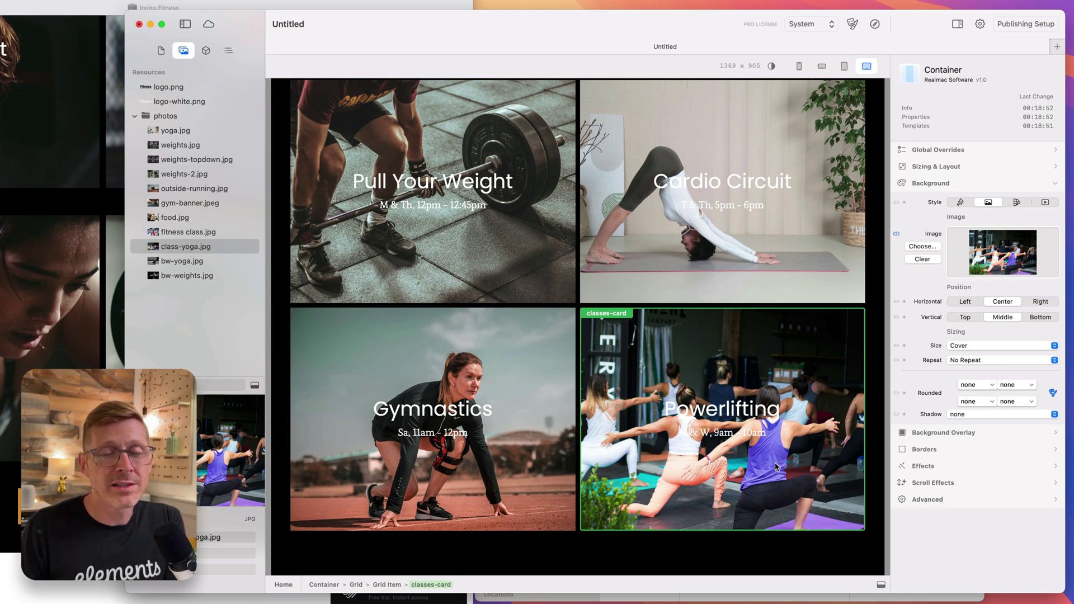
Step: Try a black background overlay at 42% opacity on the classes-card tiles and remove it again
left_click(997, 432)
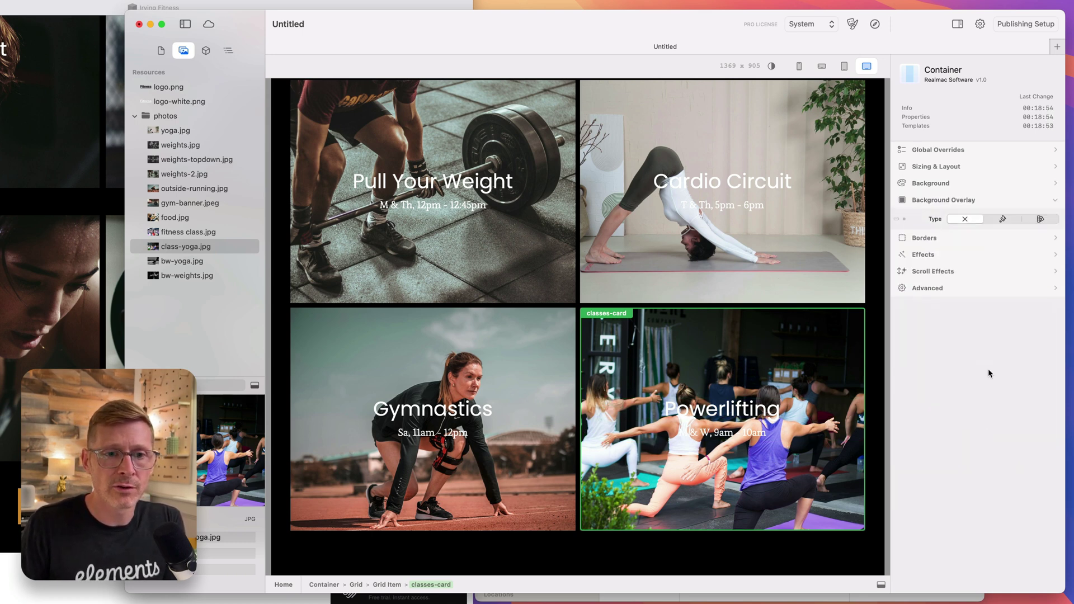
left_click(1003, 220)
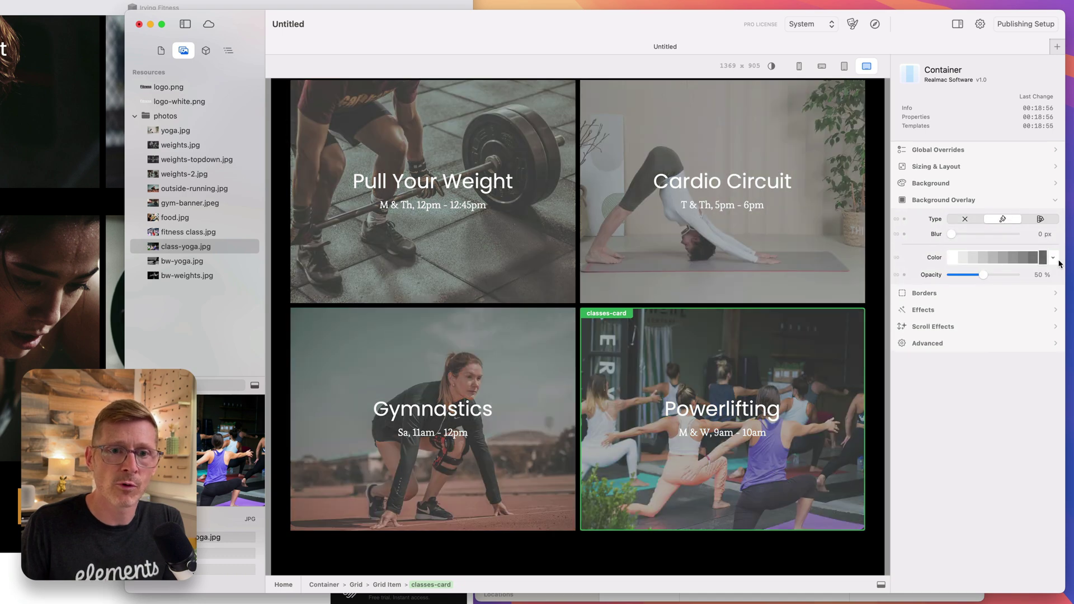
left_click(1053, 259)
scroll(1045, 288, "up", 8)
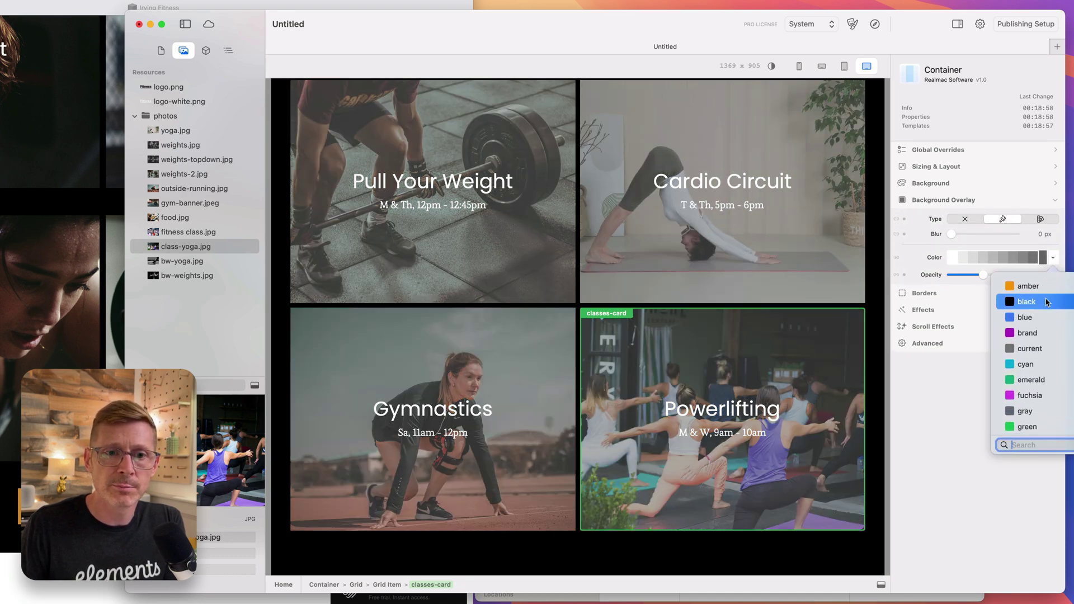
left_click(1045, 302)
mouse_move(983, 276)
left_mouse_down()
mouse_move(999, 277)
mouse_move(976, 280)
left_mouse_up()
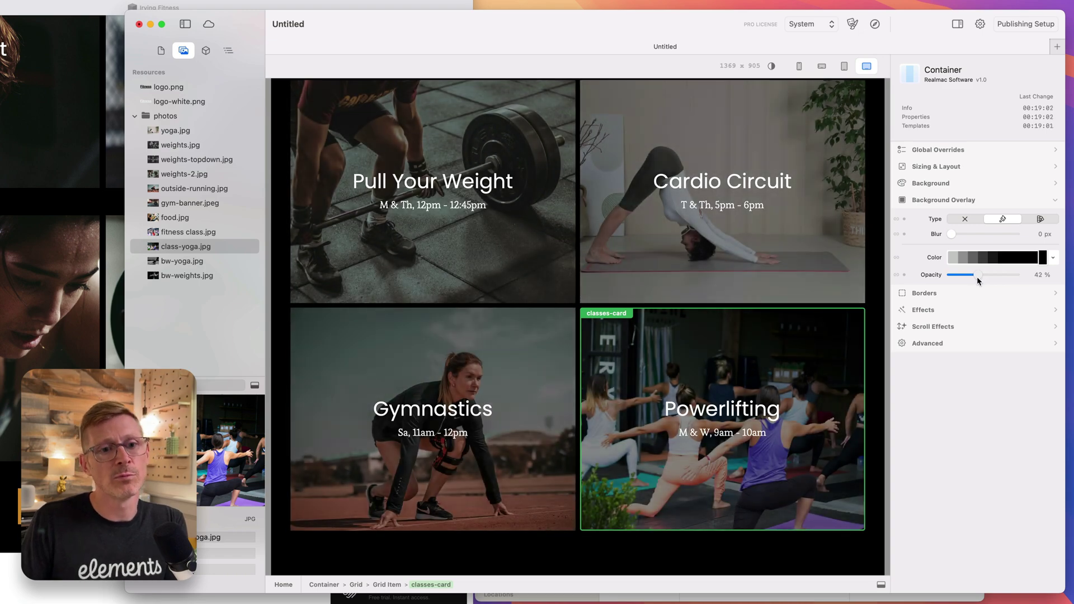
left_click(965, 219)
left_click(967, 201)
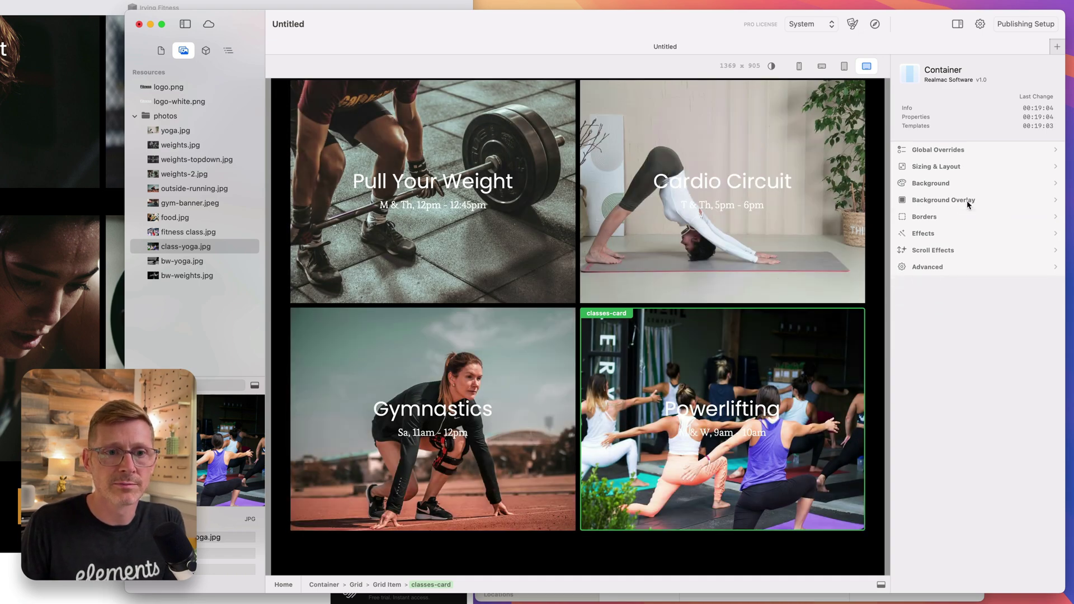
Step: Enable effects on the classes-card container and apply them to its background only
left_click(944, 238)
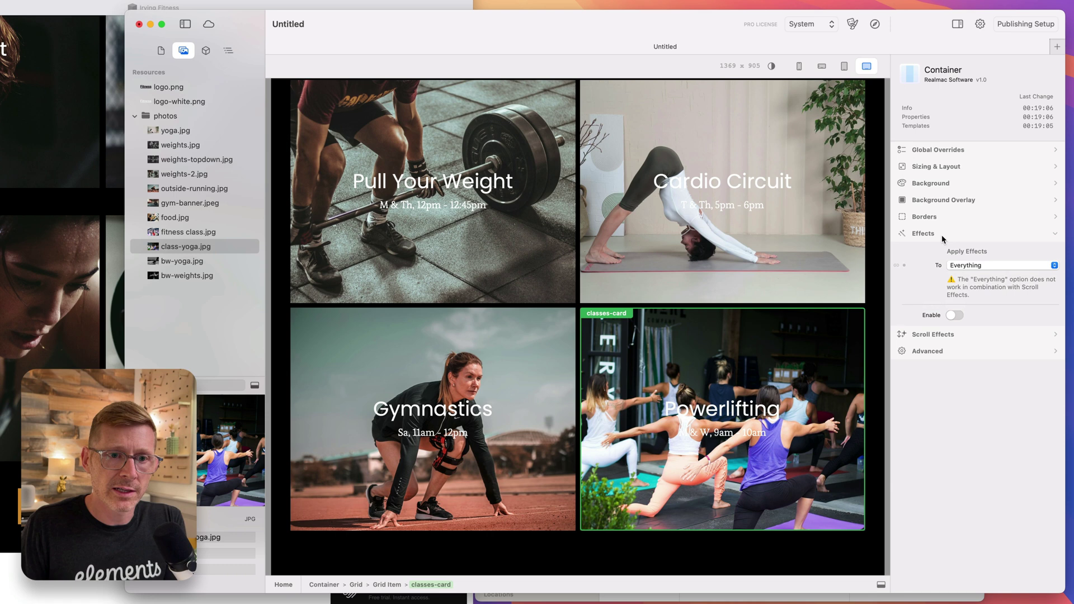
left_click(985, 263)
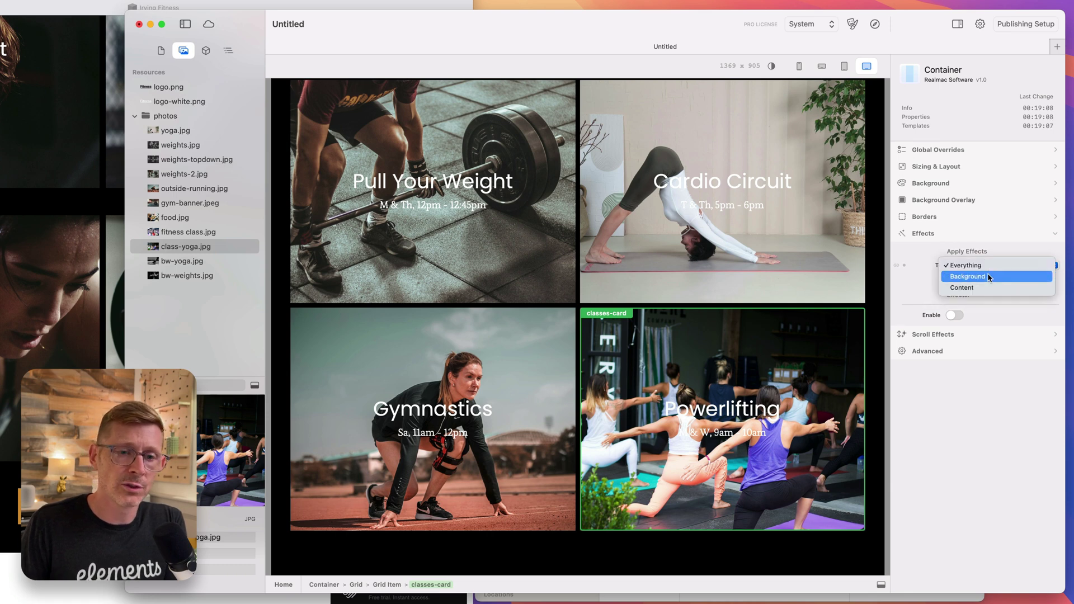
left_click(936, 255)
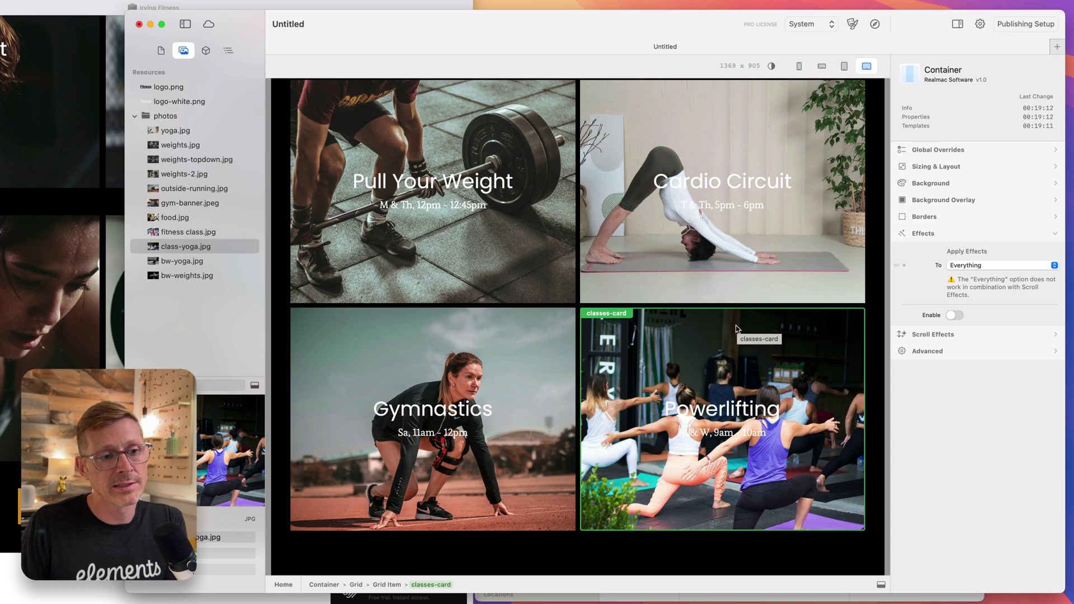
left_click(223, 51)
scroll(226, 383, "down", 2)
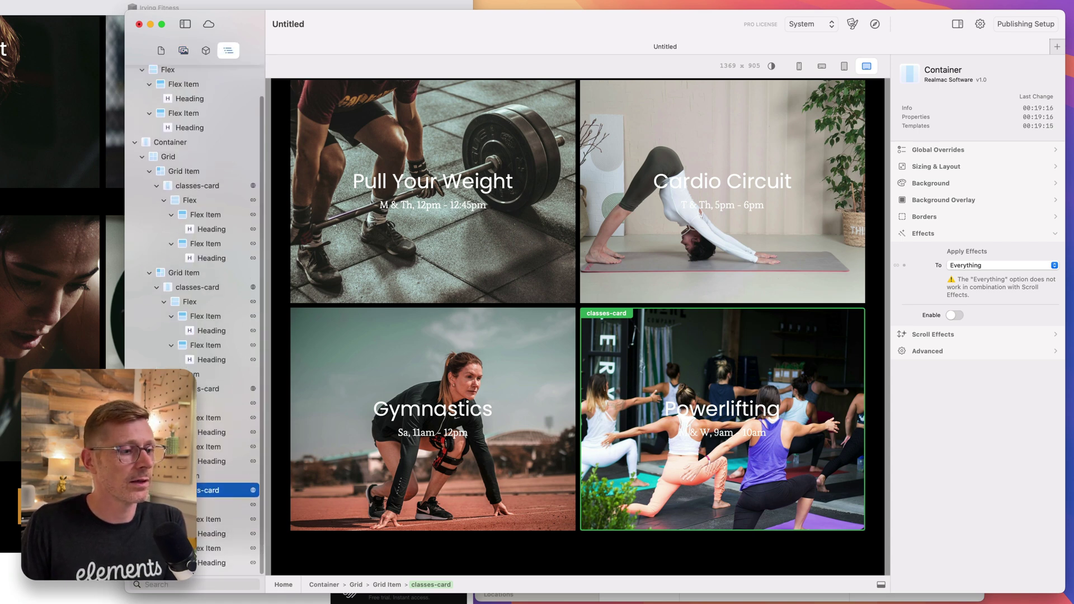
left_click(997, 265)
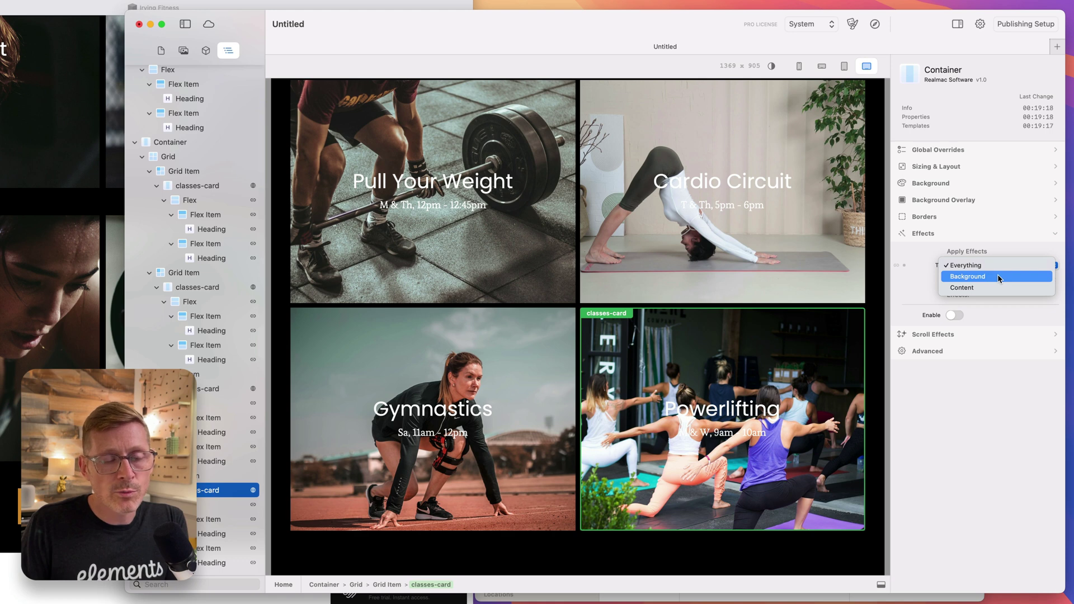
left_click(998, 276)
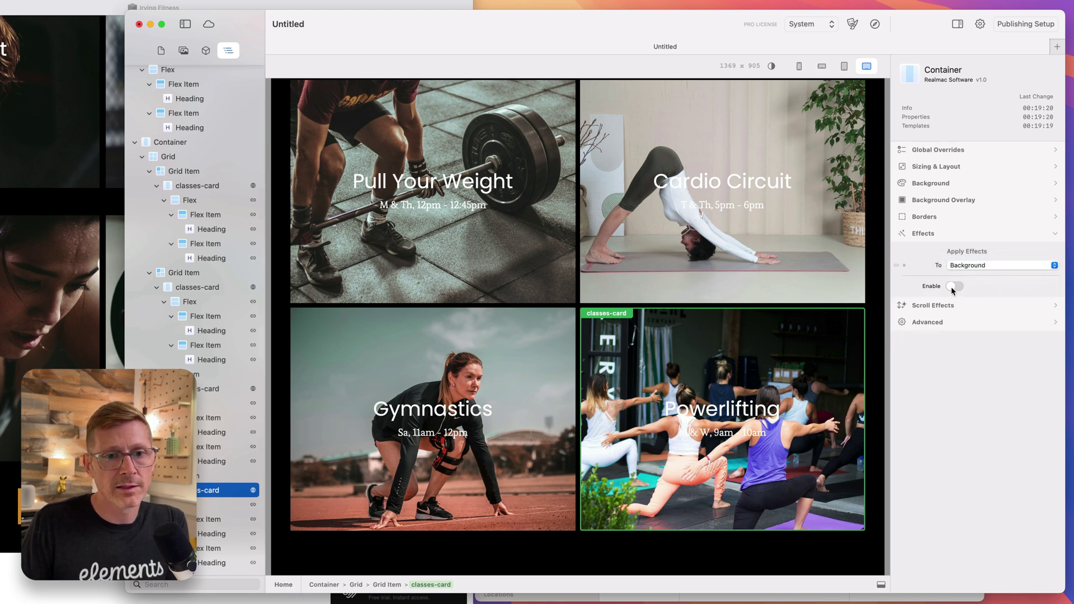
left_click(953, 287)
Step: Set the background effect's trigger mode to Hover and switch its transforms to the Active state
scroll(922, 351, "down", 2)
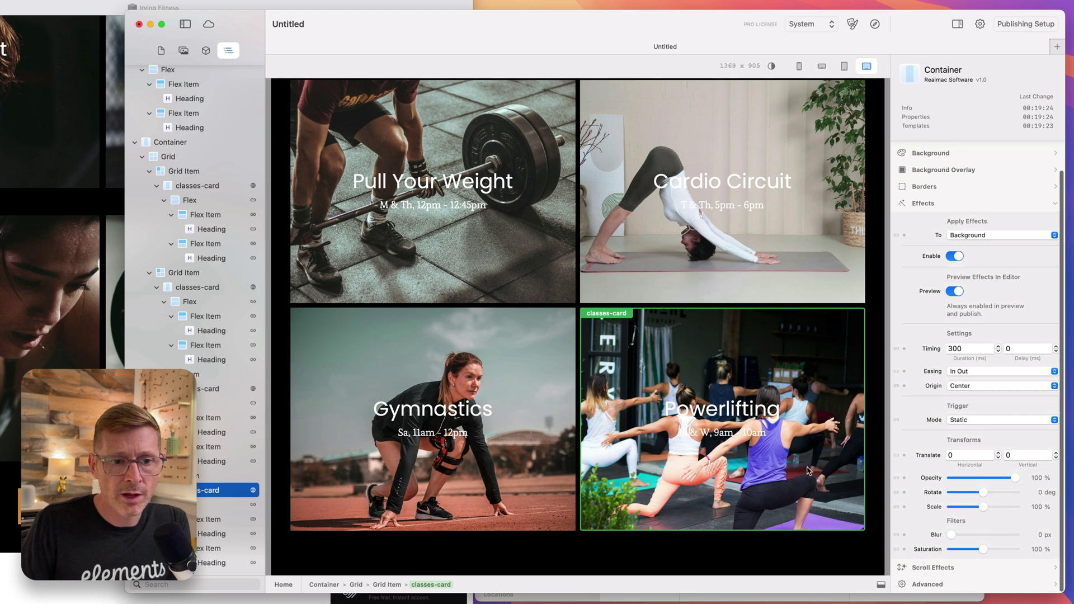
left_click(989, 420)
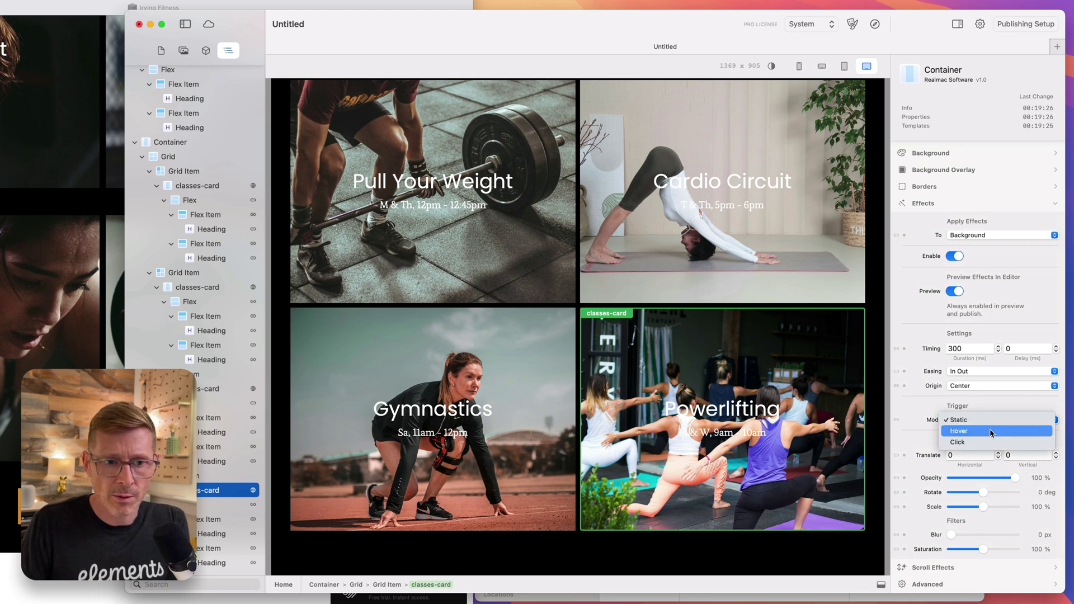
left_click(991, 433)
scroll(971, 460, "down", 2)
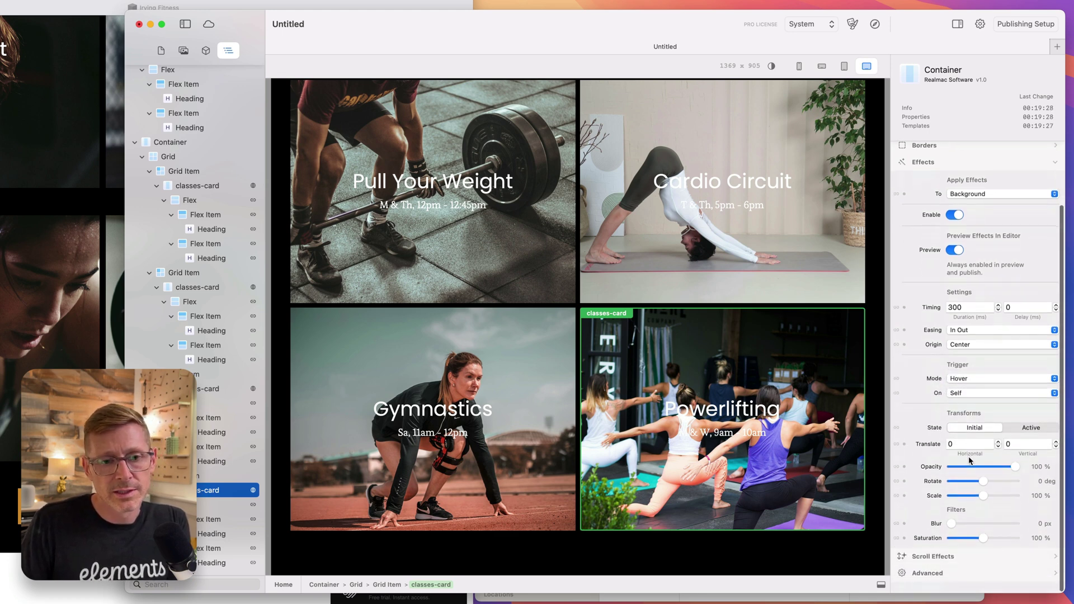
left_click(1027, 440)
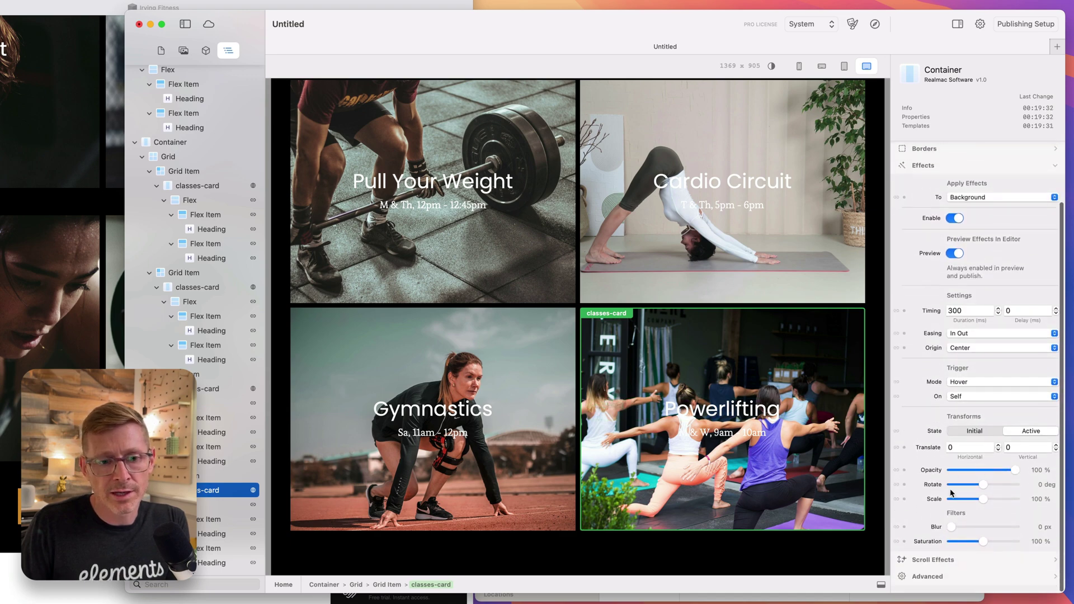
Step: Try different blur strengths for the active state, settling on 13 px, and preview them on the Powerlifting tile
left_click_drag(952, 534, 968, 538)
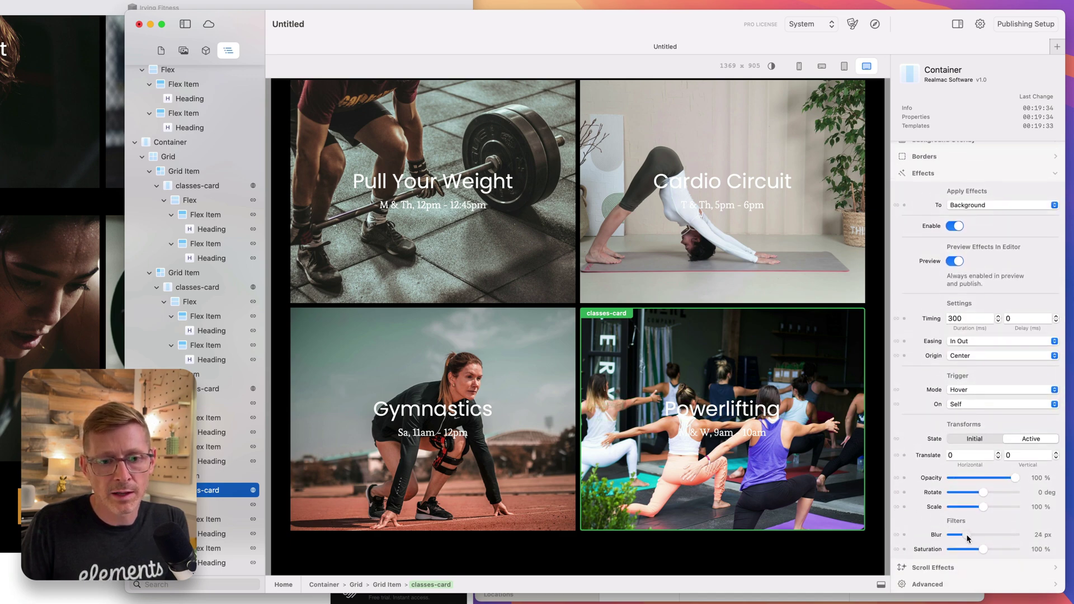
mouse_move(844, 469)
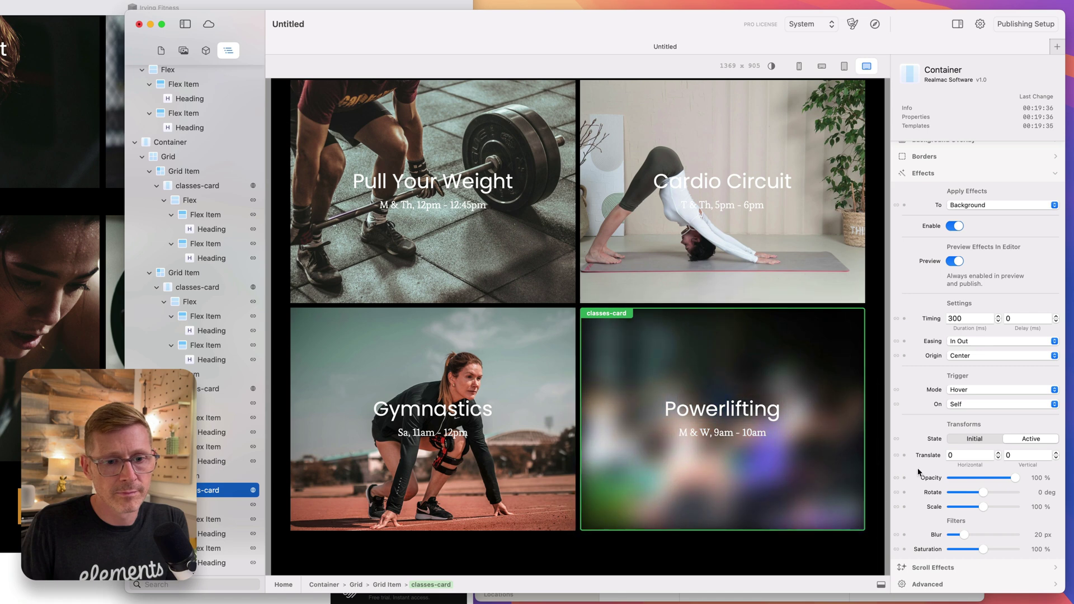
left_click(960, 536)
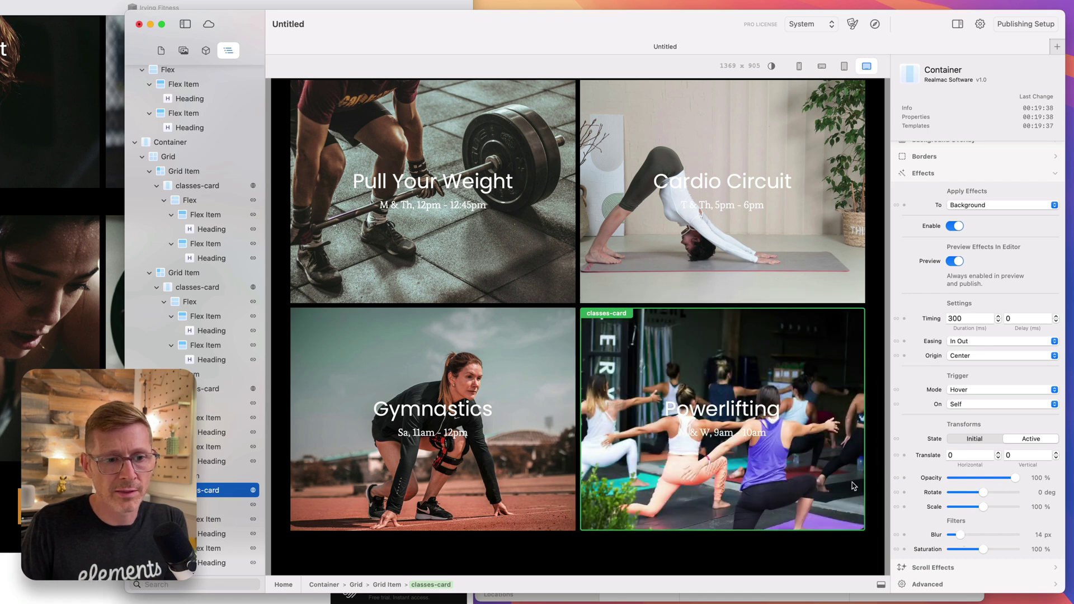
left_click_drag(957, 536, 956, 534)
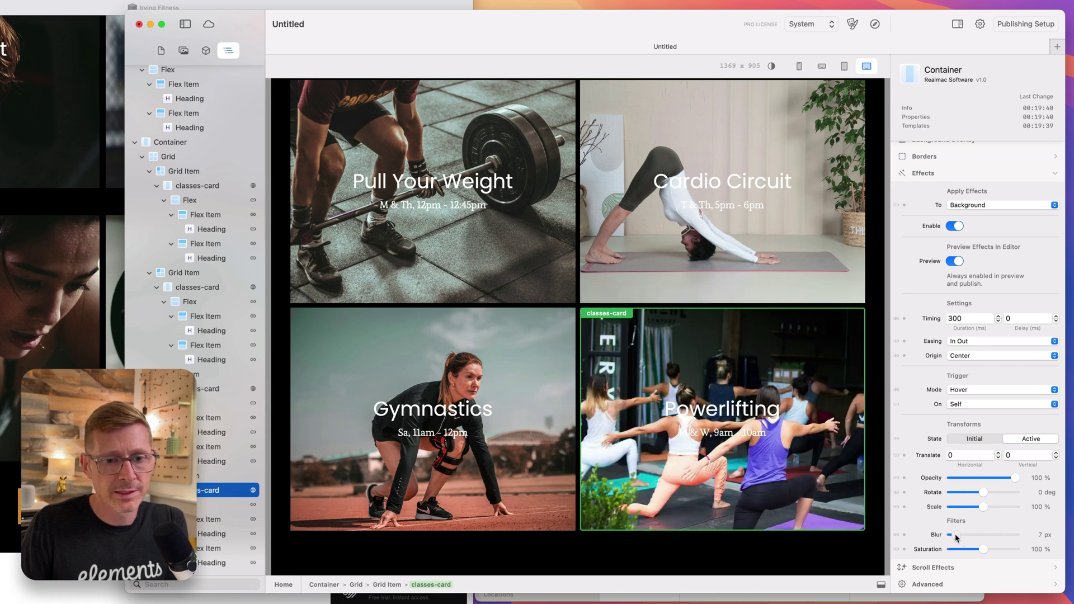
mouse_move(790, 470)
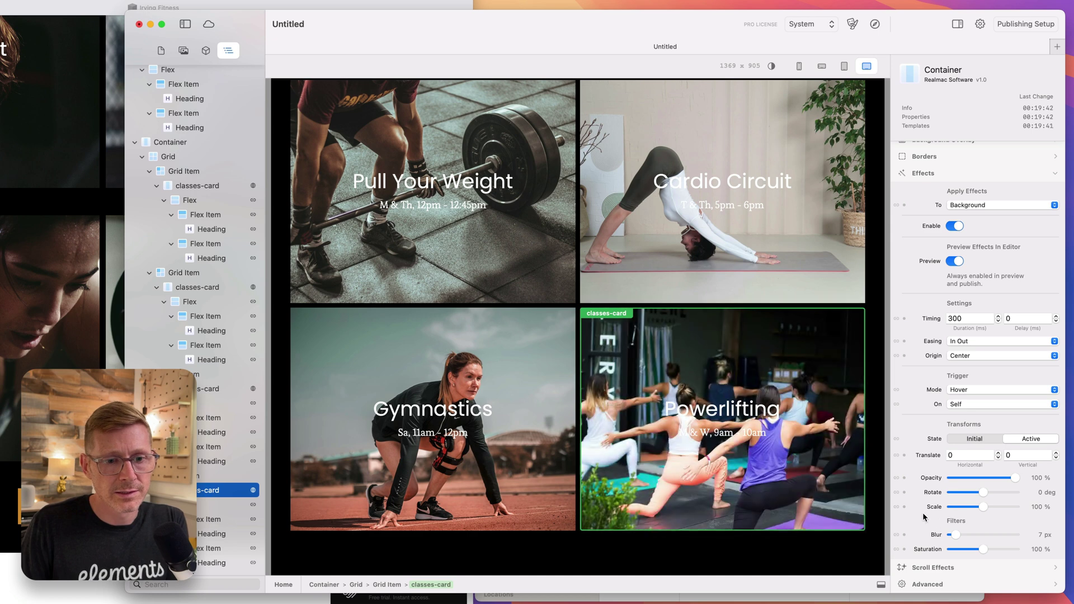
left_click(959, 535)
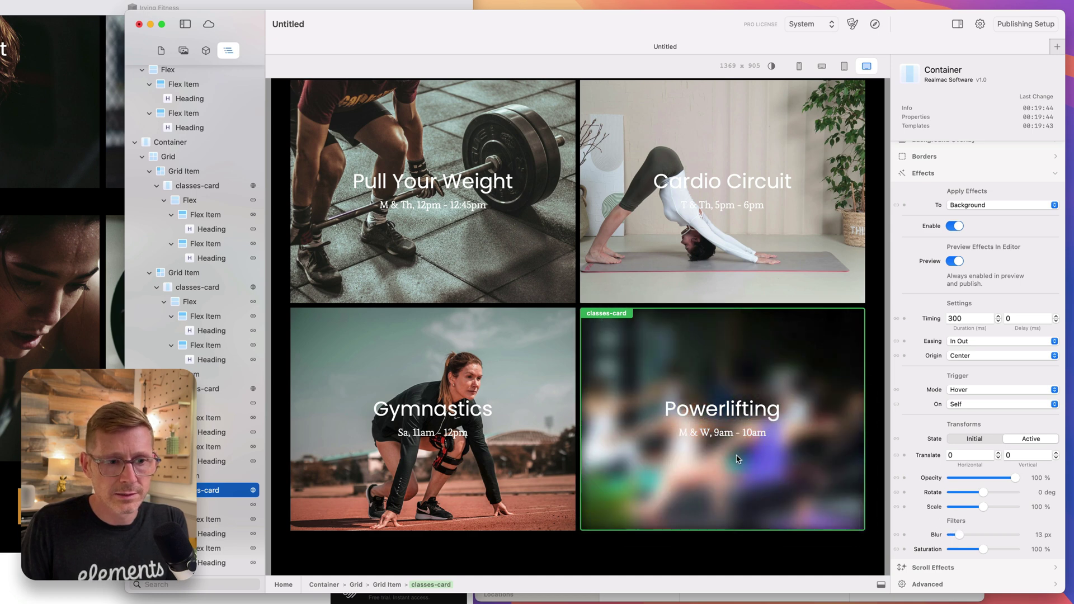
Step: Set the active state's opacity to 50%, scale to 122% and blur to 13 px
left_click_drag(1016, 478, 1007, 480)
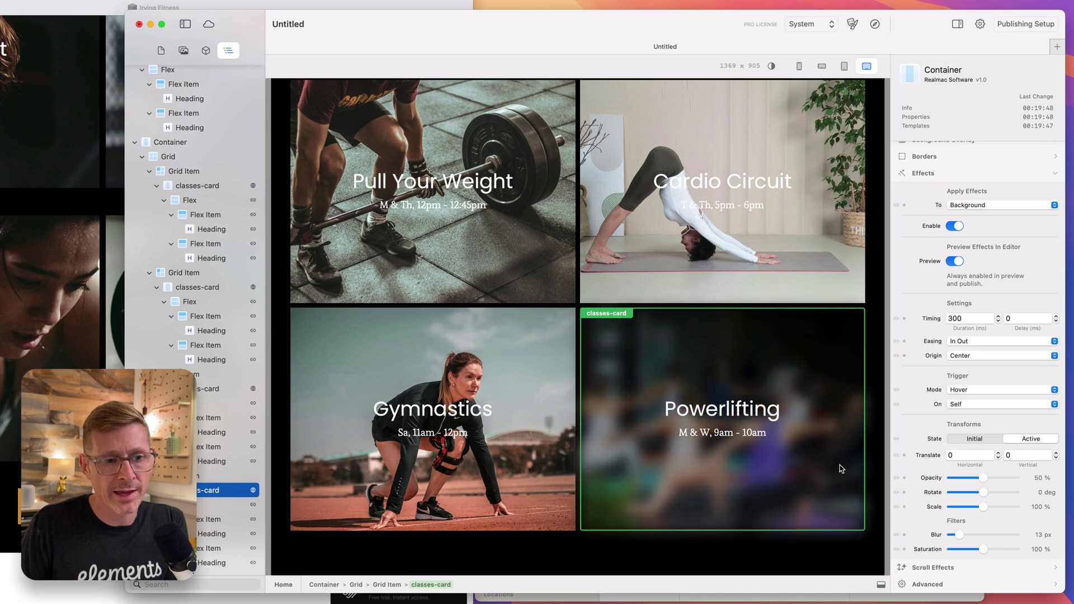
left_click(952, 535)
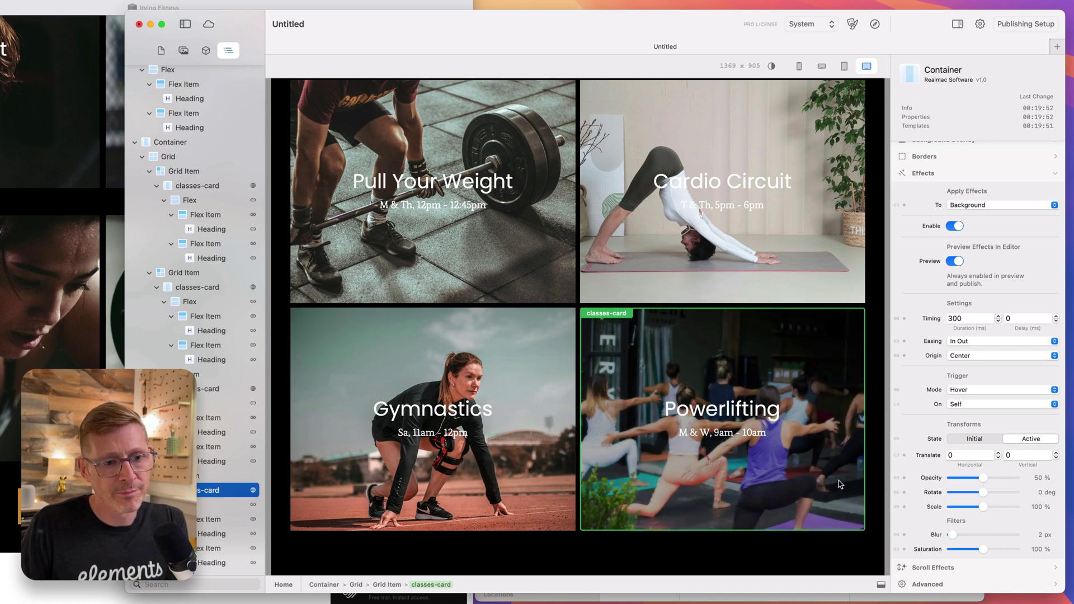
left_click_drag(953, 534, 956, 534)
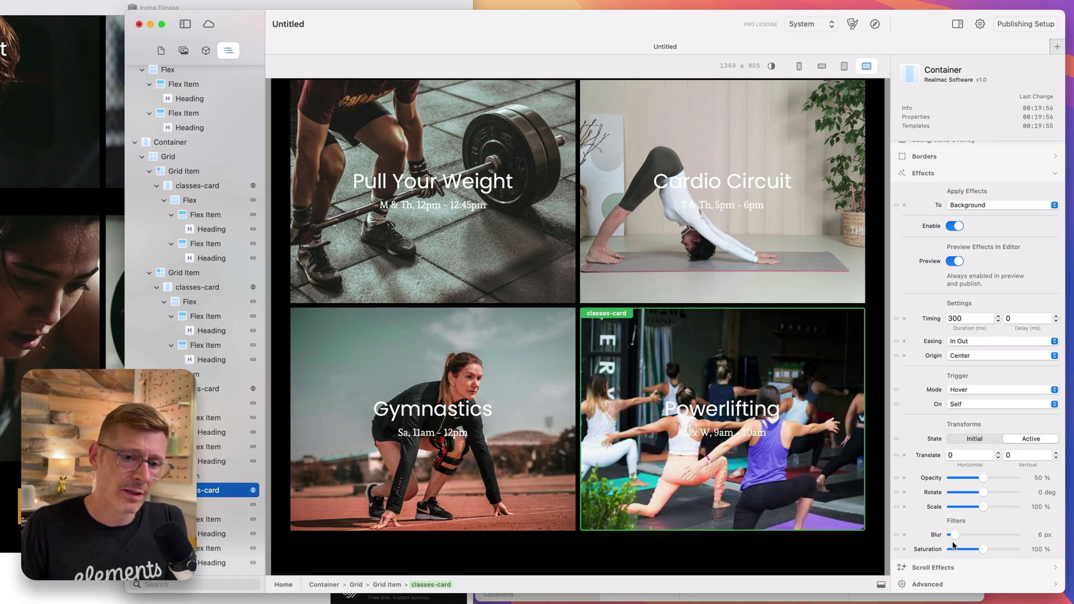
left_click_drag(956, 534, 959, 534)
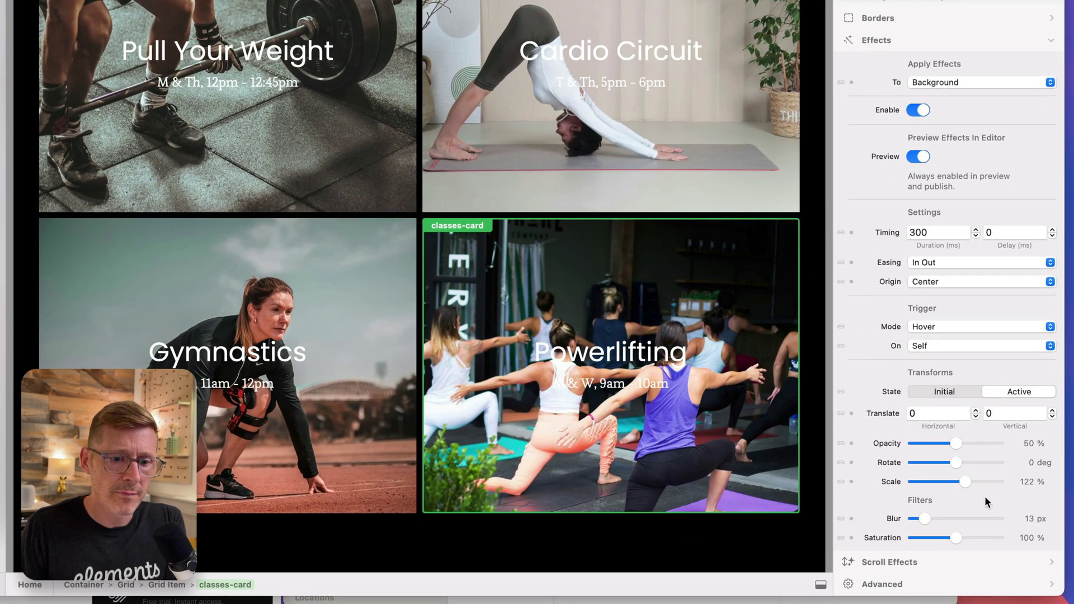
Step: Set the classes-card container's overflow to Hidden
scroll(1005, 517, "down", 2)
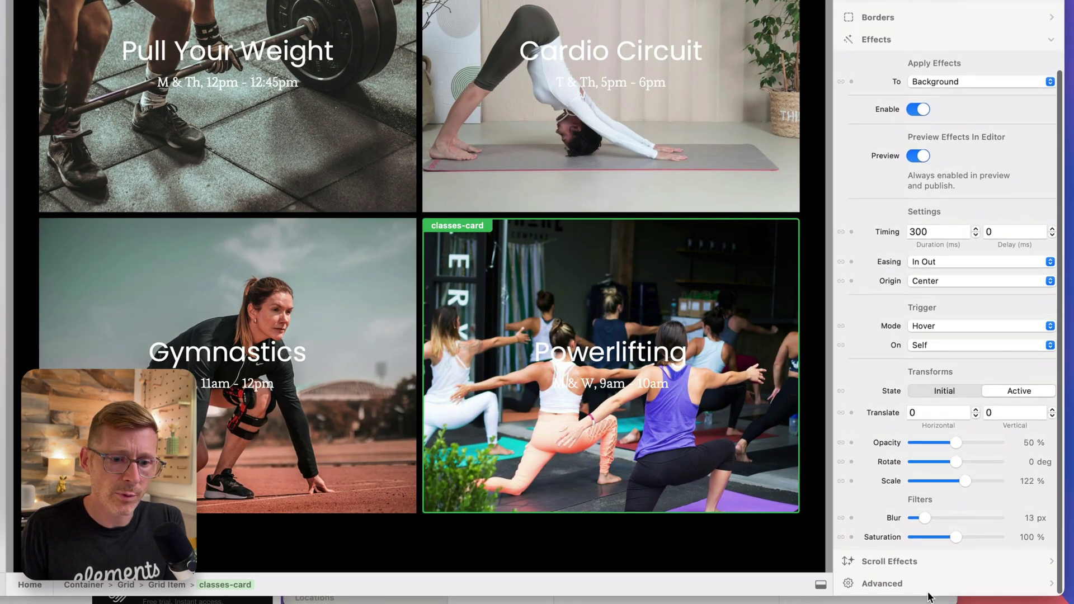
left_click(962, 589)
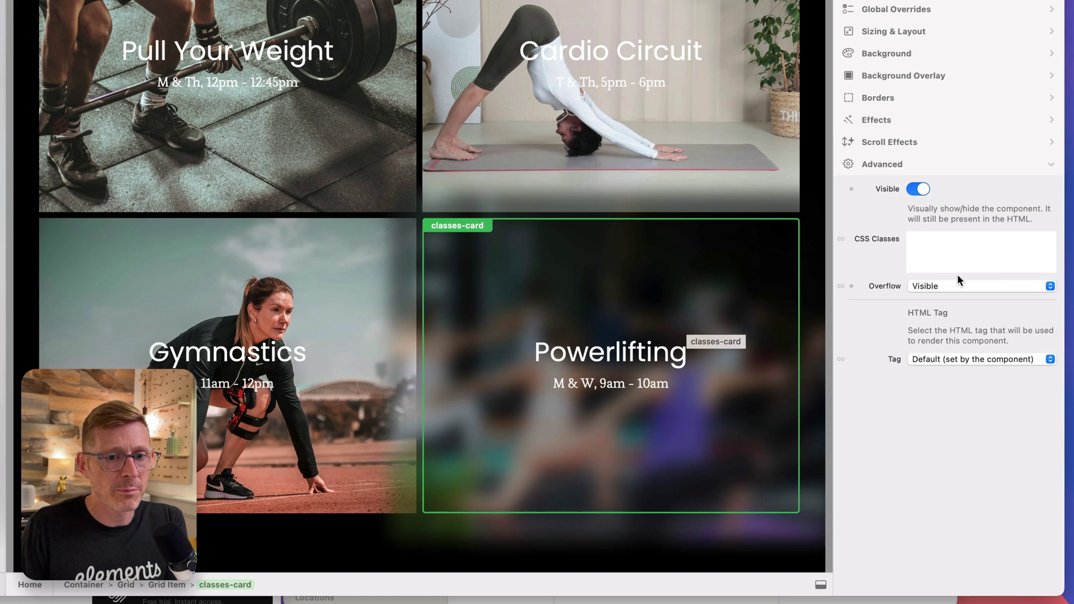
left_click(929, 287)
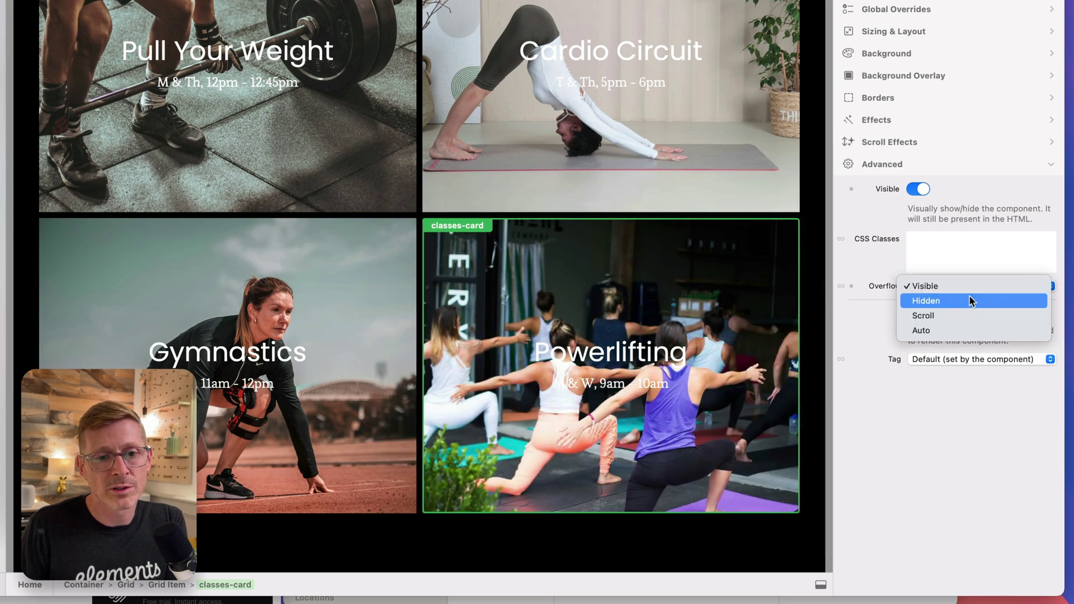
left_click(972, 301)
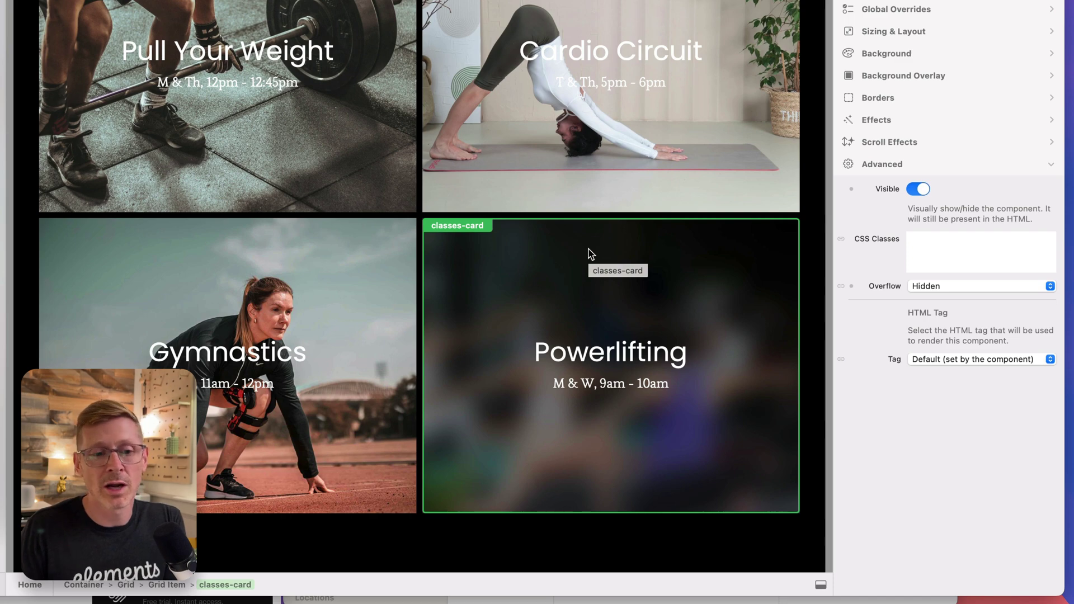
Step: Set the hover effect's active-state blur to 5 px and its scale to 161%
left_click(928, 117)
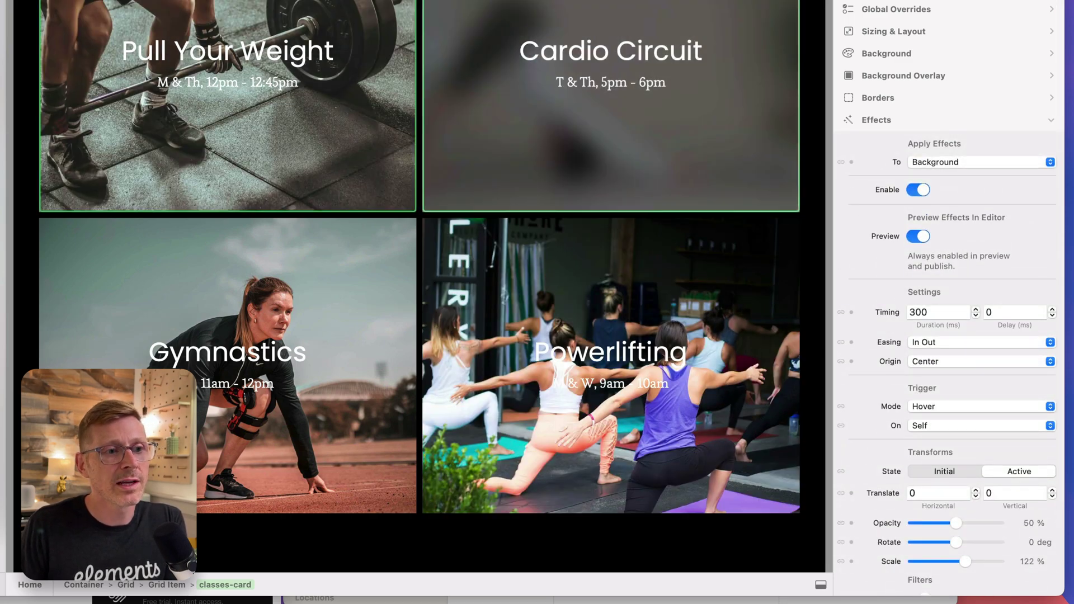
scroll(980, 445, "down", 3)
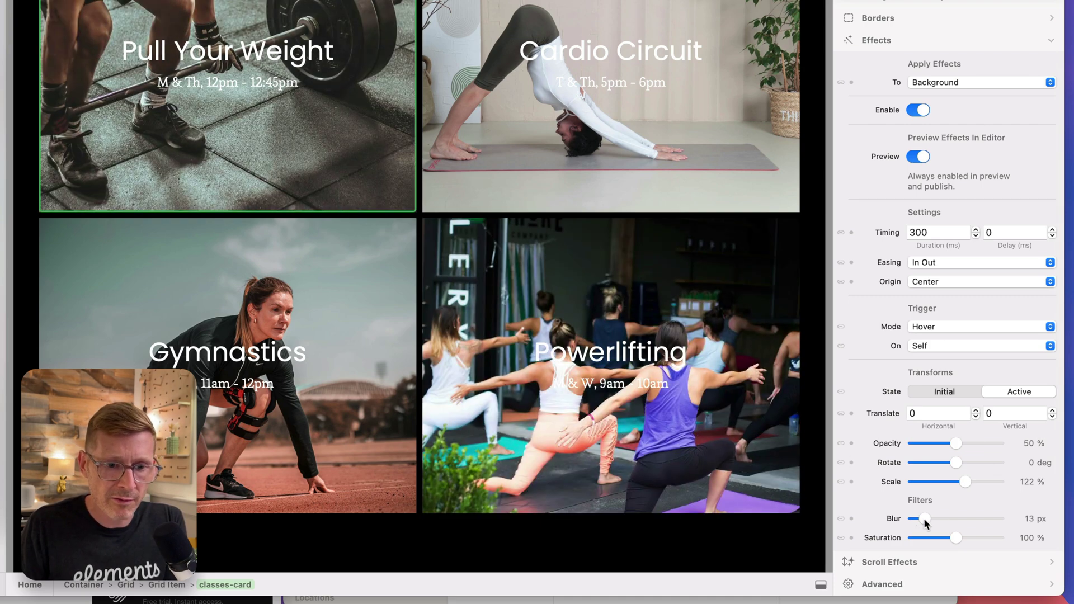
left_click_drag(917, 520, 911, 517)
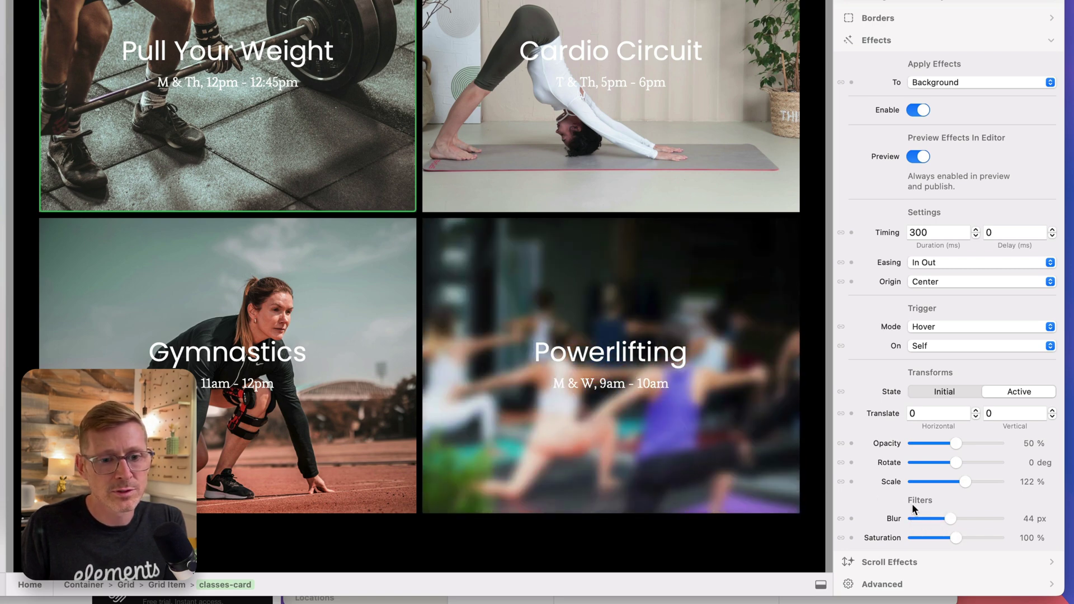
left_click(916, 520)
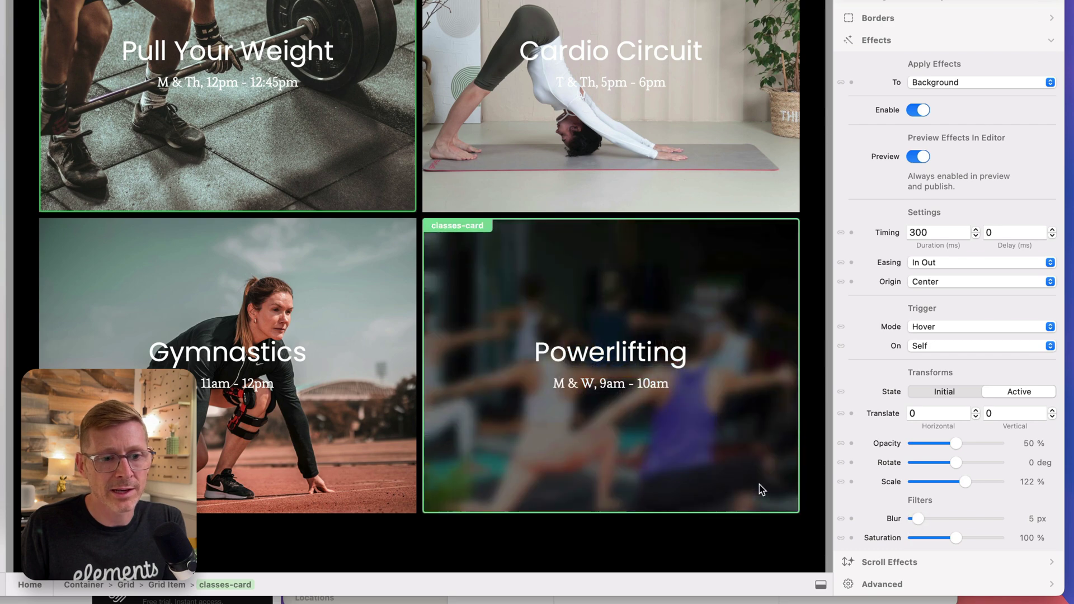
left_click_drag(968, 483, 982, 482)
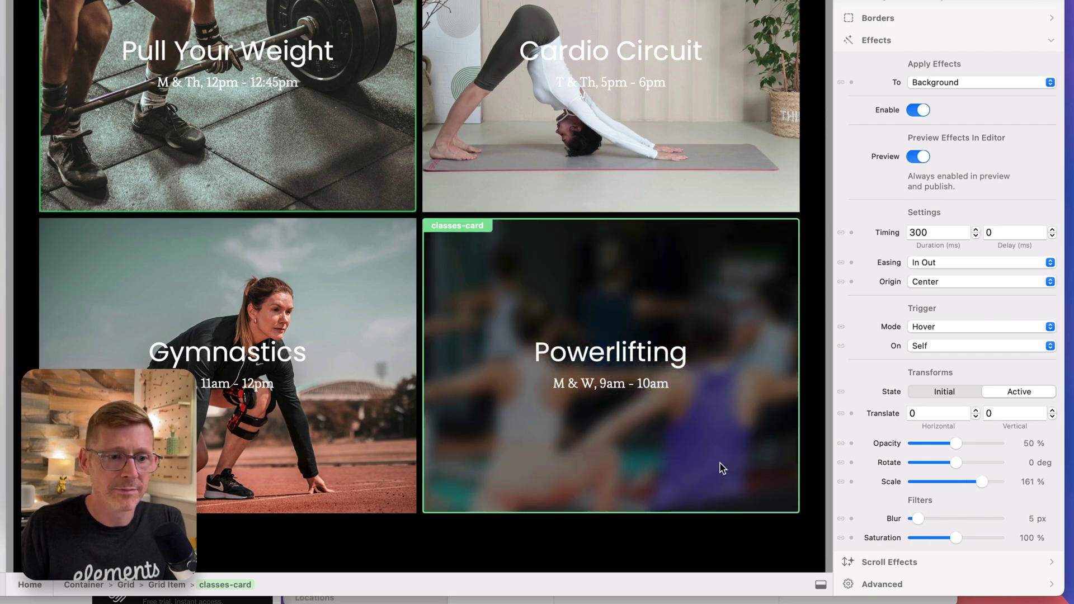
Step: Set the hover effect's duration to 600 ms
scroll(1007, 196, "up", 3)
double_click(920, 311)
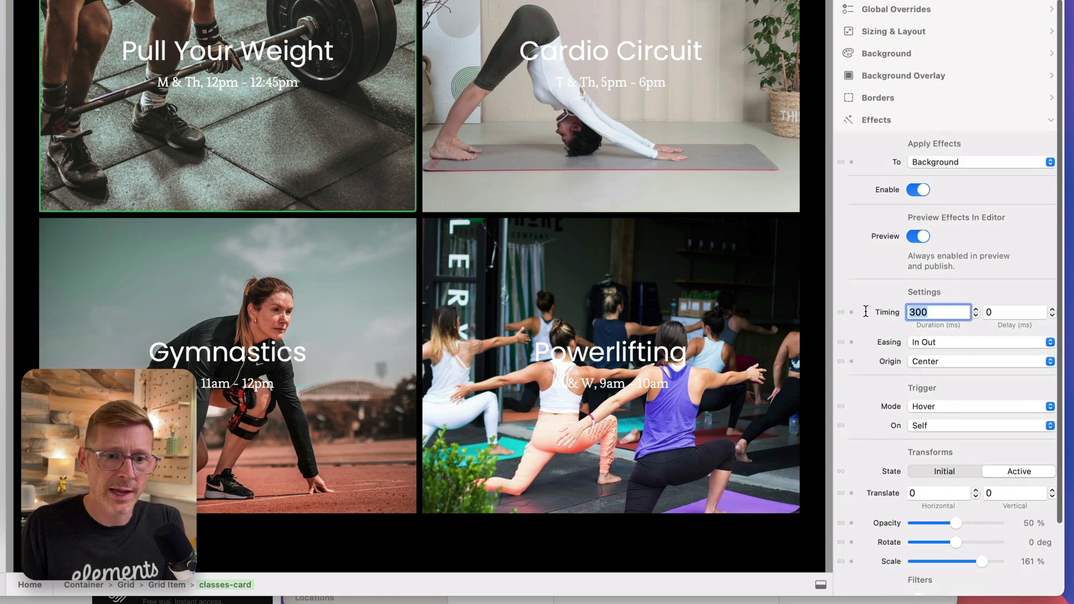
type("600")
key("Return")
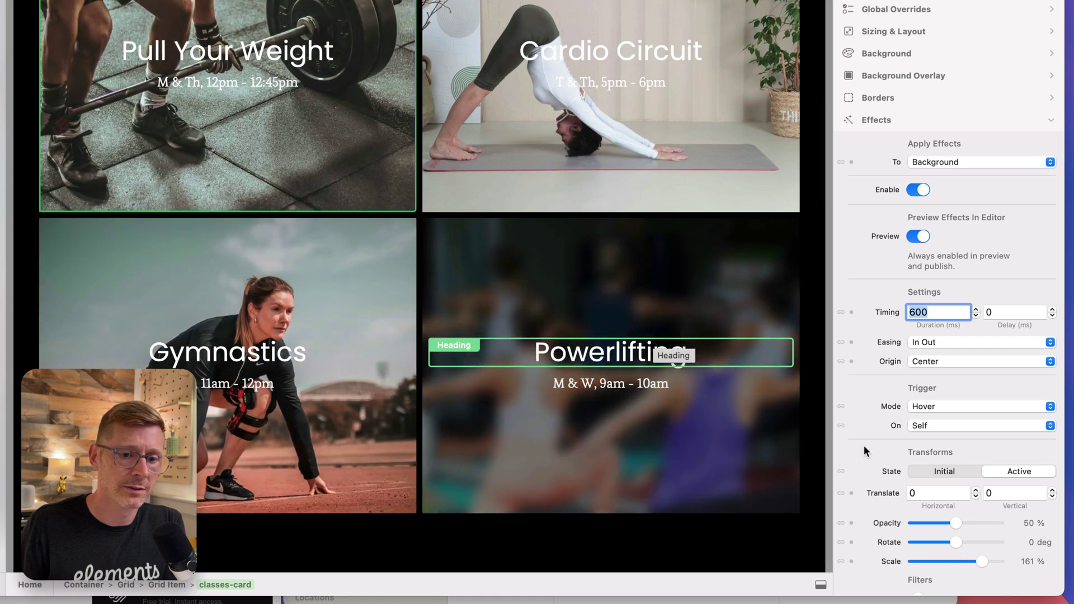
Step: Set the active-state scale to 124% and compare the tiles' hover effect with the classes section of the browser demo
scroll(1001, 520, "down", 3)
left_click_drag(981, 482, 962, 485)
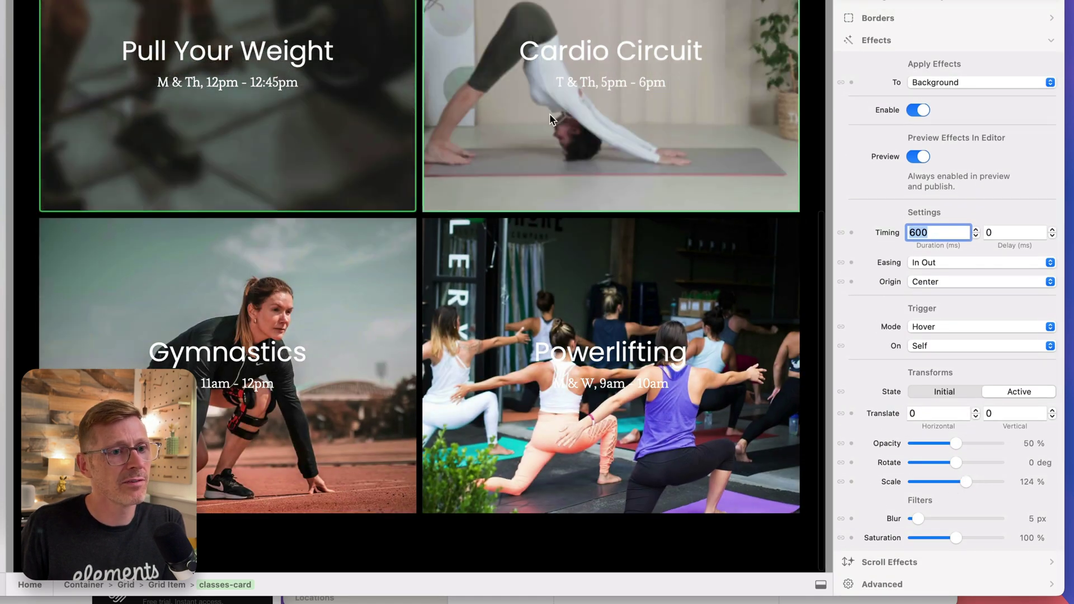
scroll(549, 118, "up", 3)
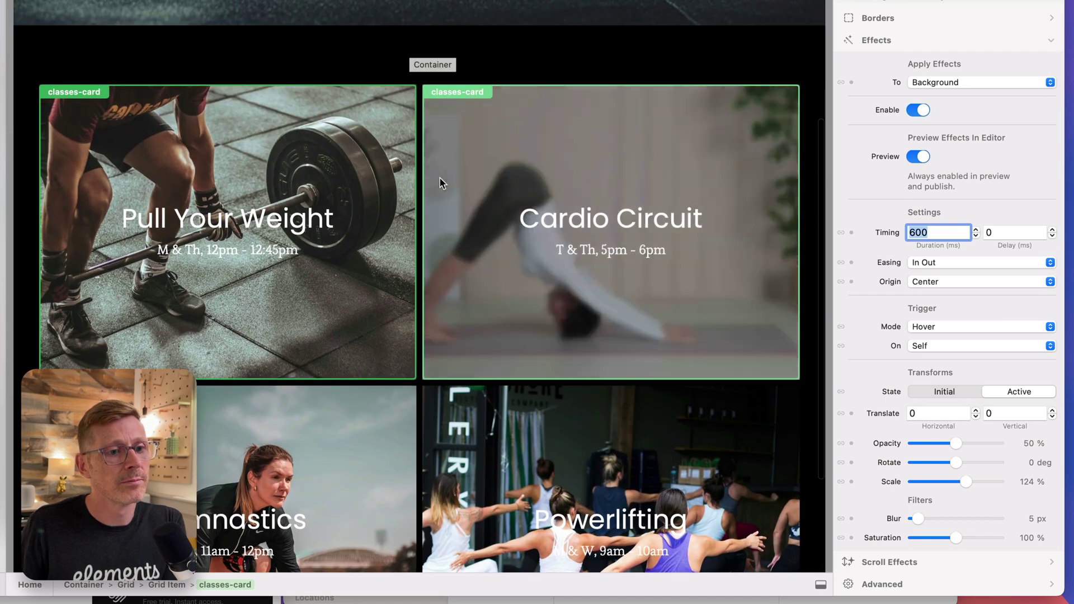
scroll(348, 173, "down", 3)
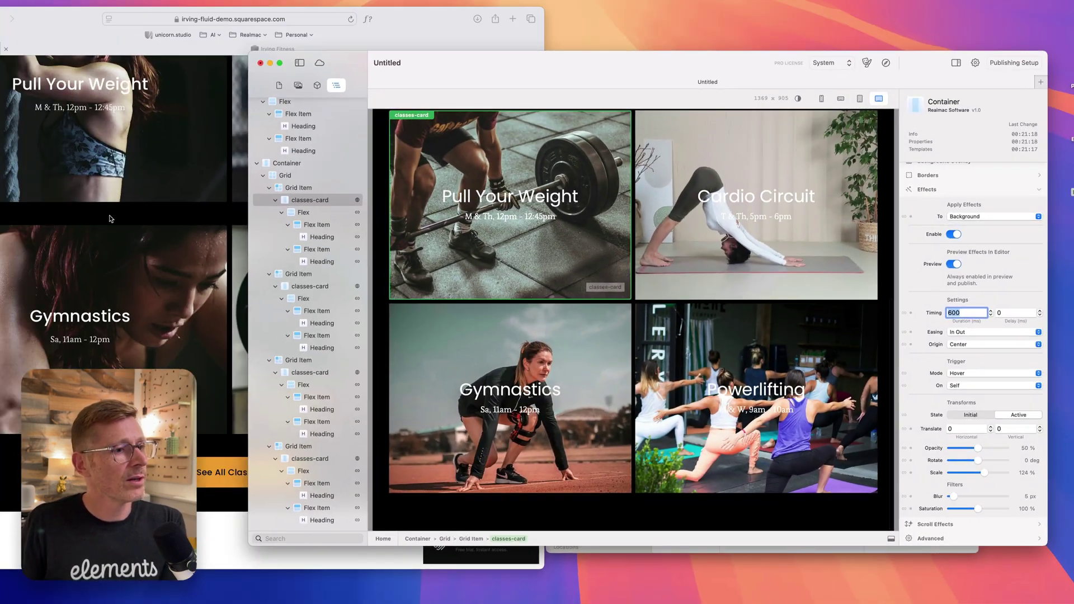
scroll(118, 224, "up", 2)
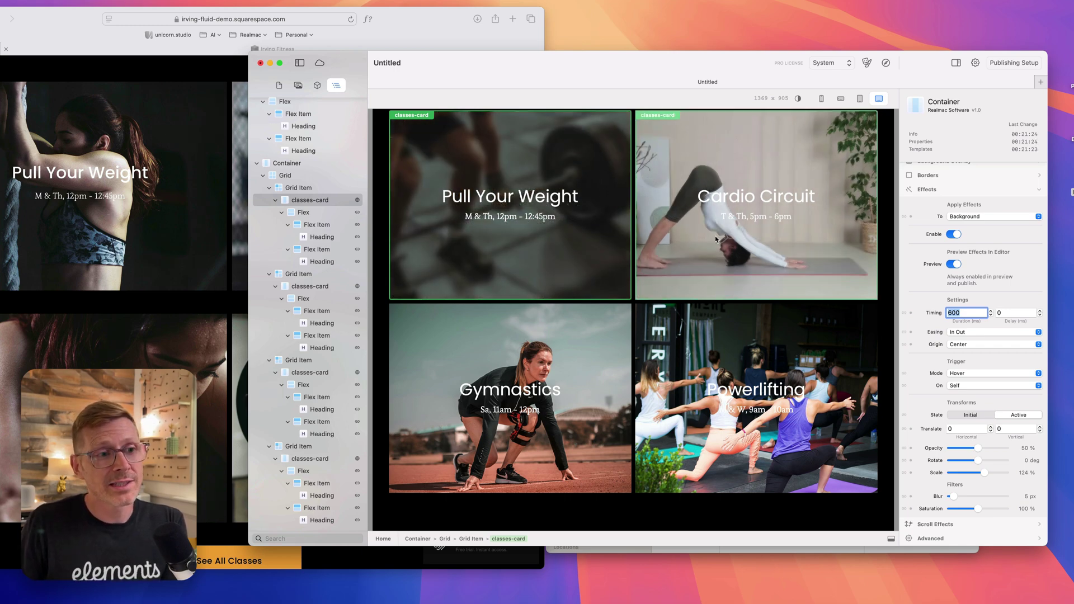
Step: Try a 73-degree active-state rotation on the class tiles' hover effect, and return the rotation to 0 degrees
scroll(582, 246, "up", 1)
scroll(582, 249, "up", 3)
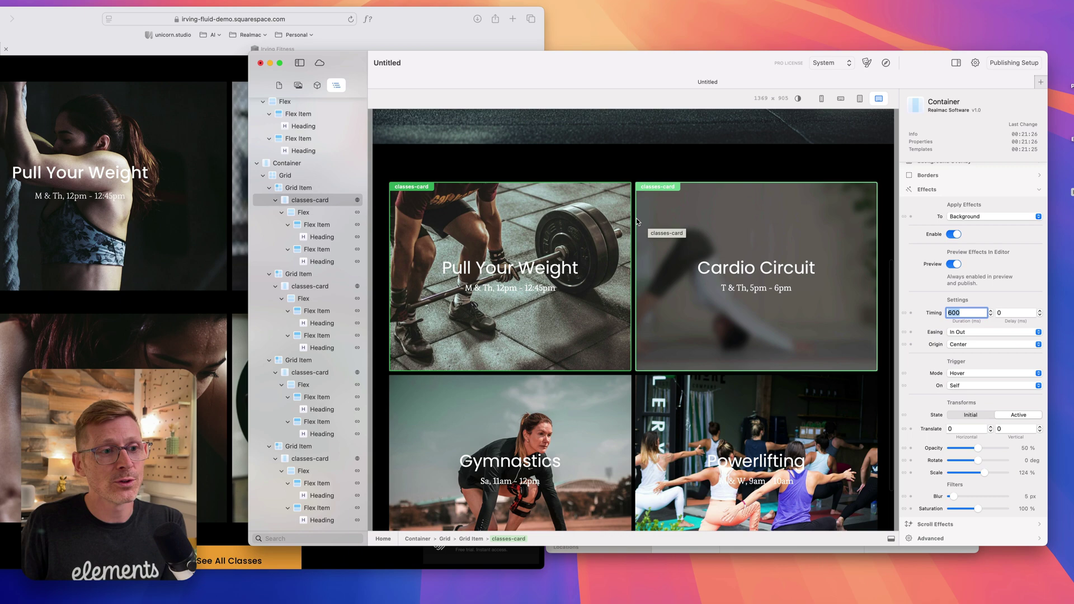
scroll(610, 241, "down", 3)
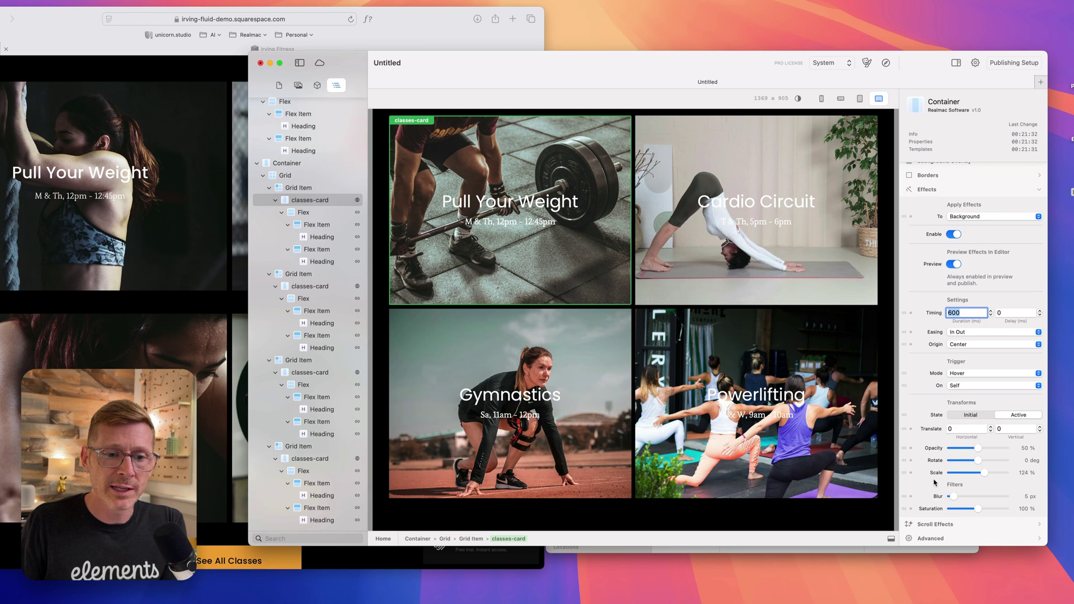
scroll(936, 483, "down", 1)
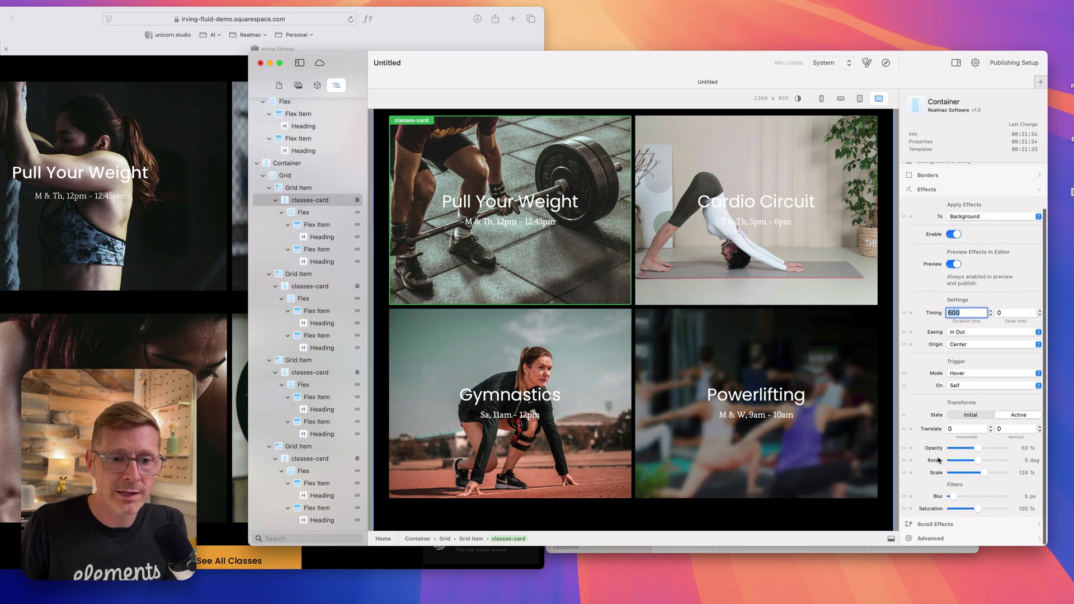
left_click_drag(991, 463, 990, 463)
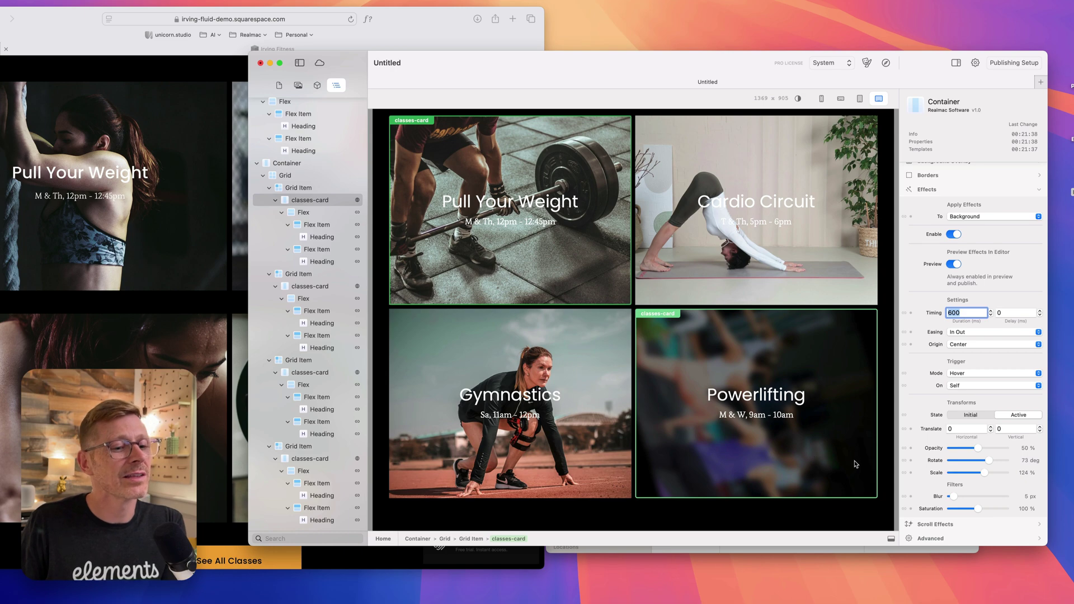
left_click(979, 462)
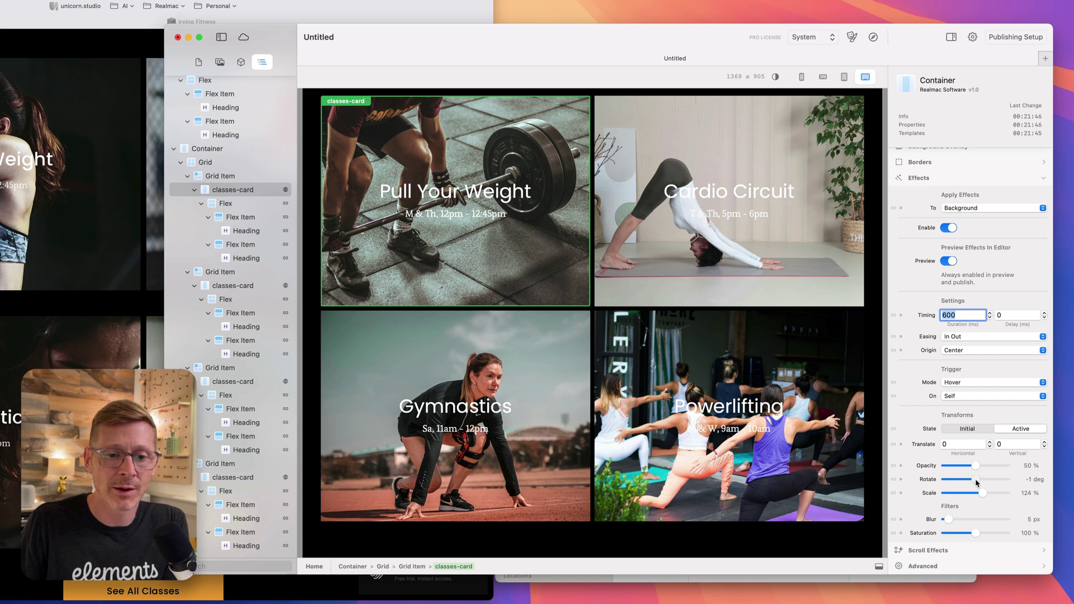
left_click(976, 480)
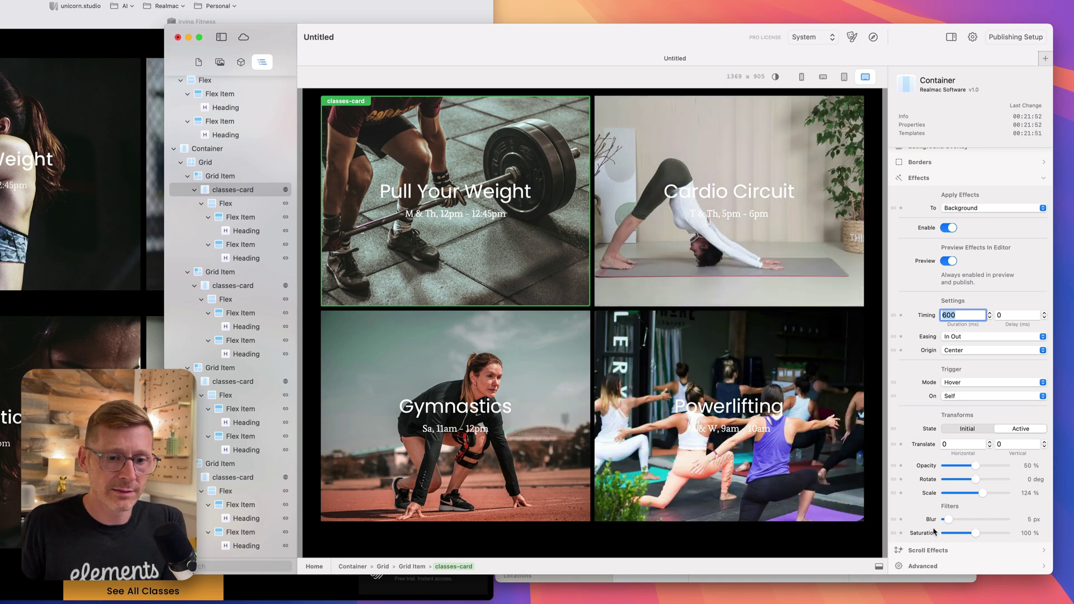
Step: Set the hover effect's active-state blur to 16 px and select the first tile's Grid Item
left_click(957, 520)
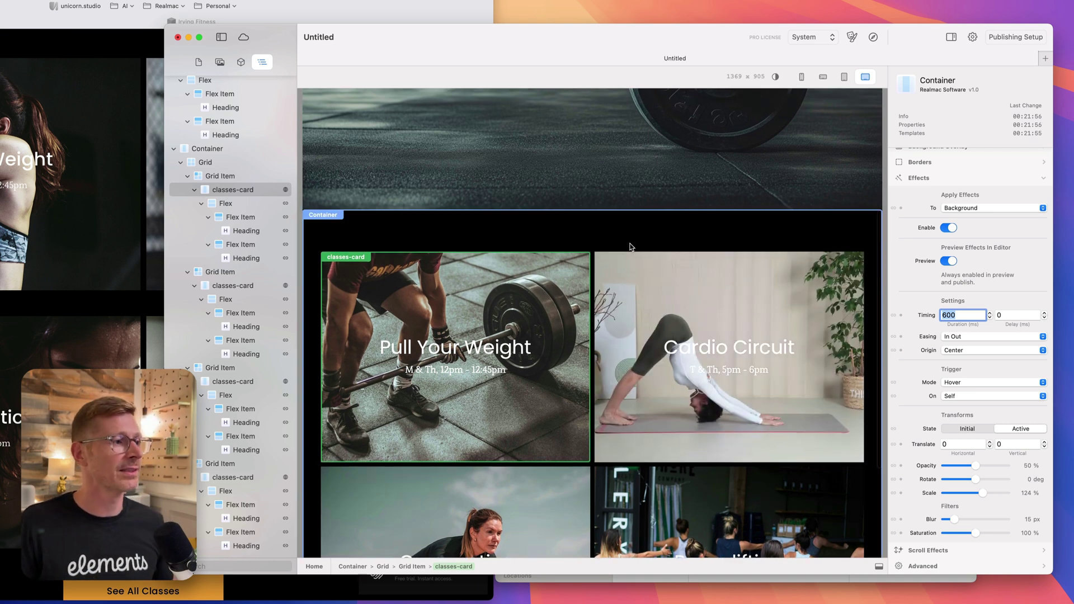
left_click(592, 233)
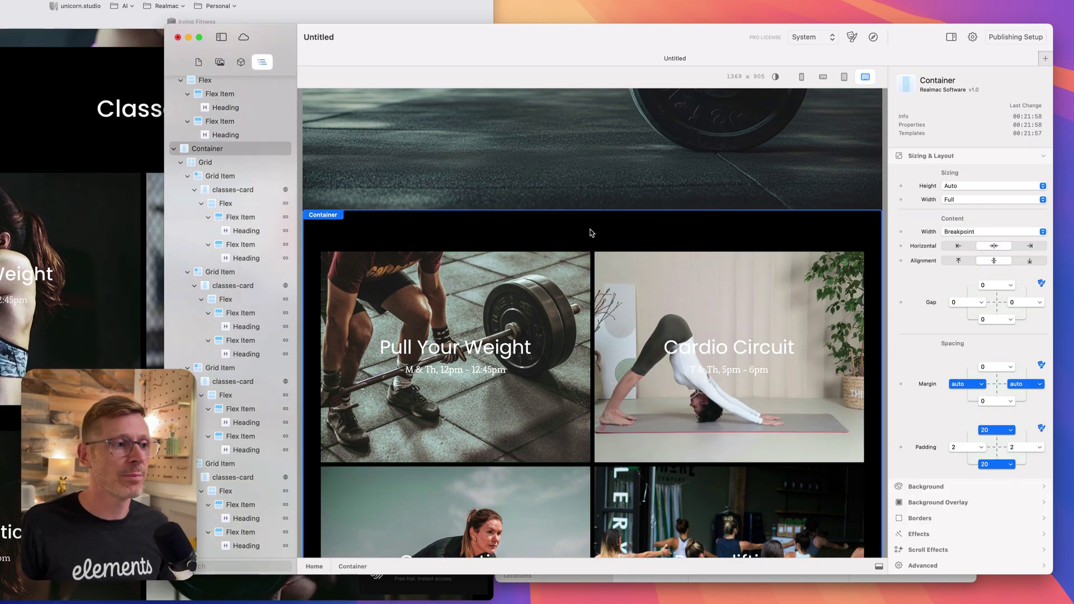
left_click(238, 177)
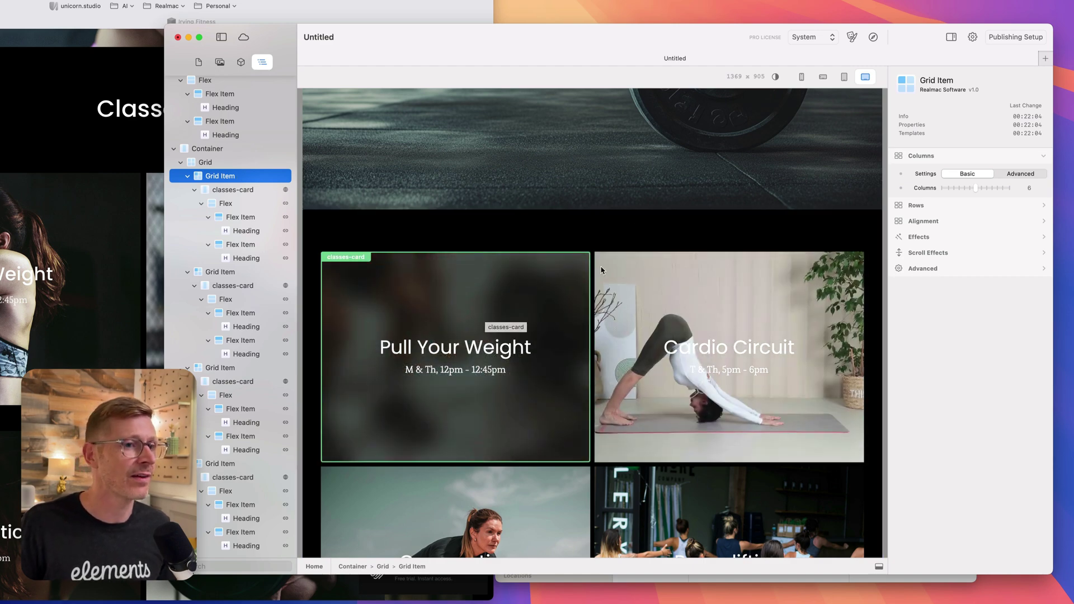
Step: Preview the page in Safari, examine the class tiles' layout and hover effect in a wider window, and close the preview
left_click(872, 37)
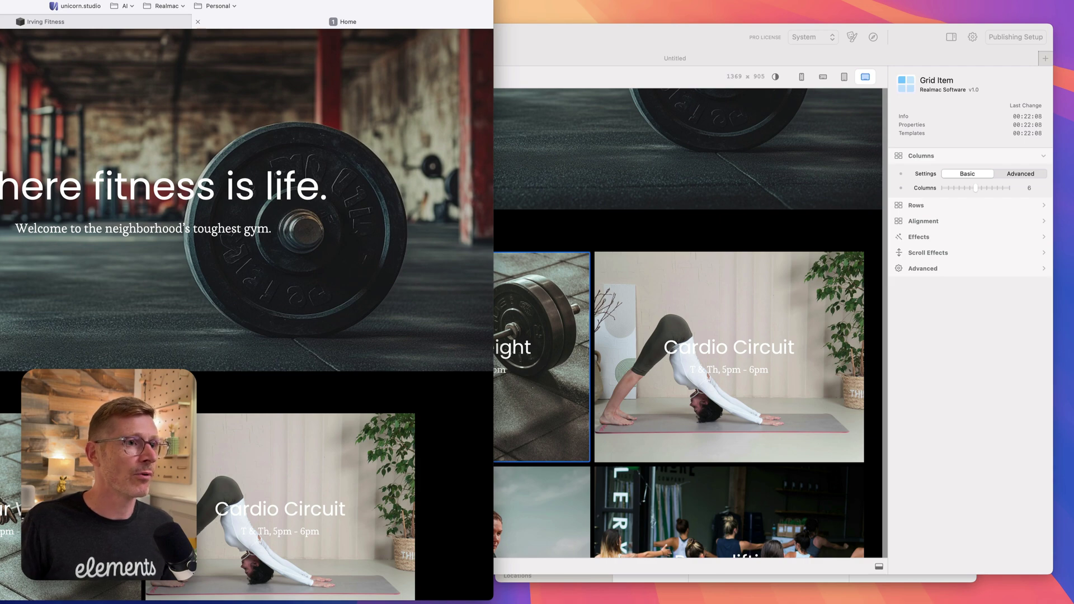
left_click_drag(494, 271, 676, 271)
scroll(490, 270, "down", 4)
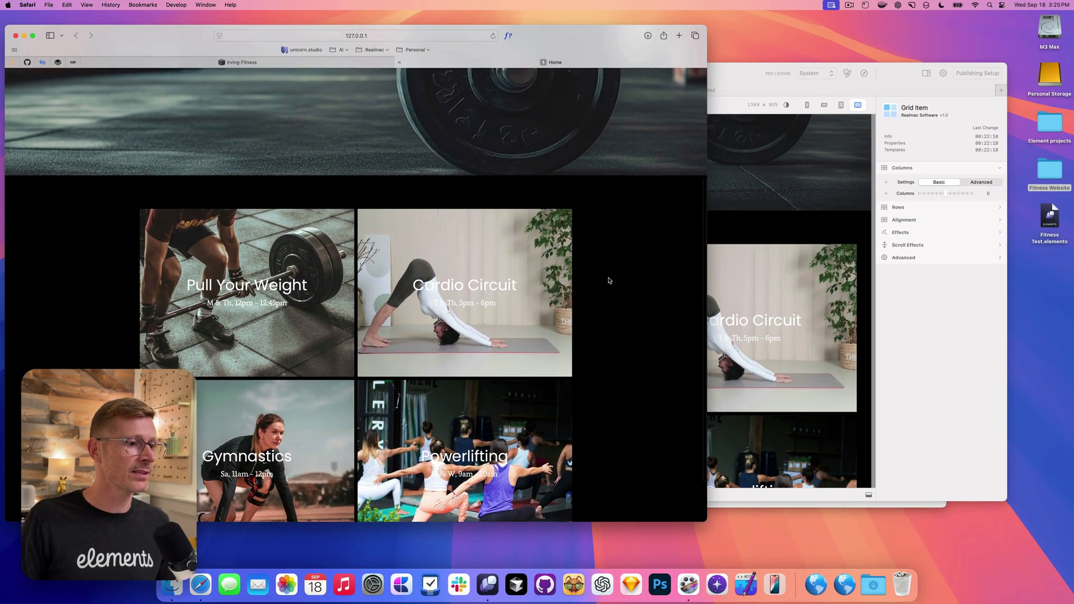
scroll(609, 281, "down", 2)
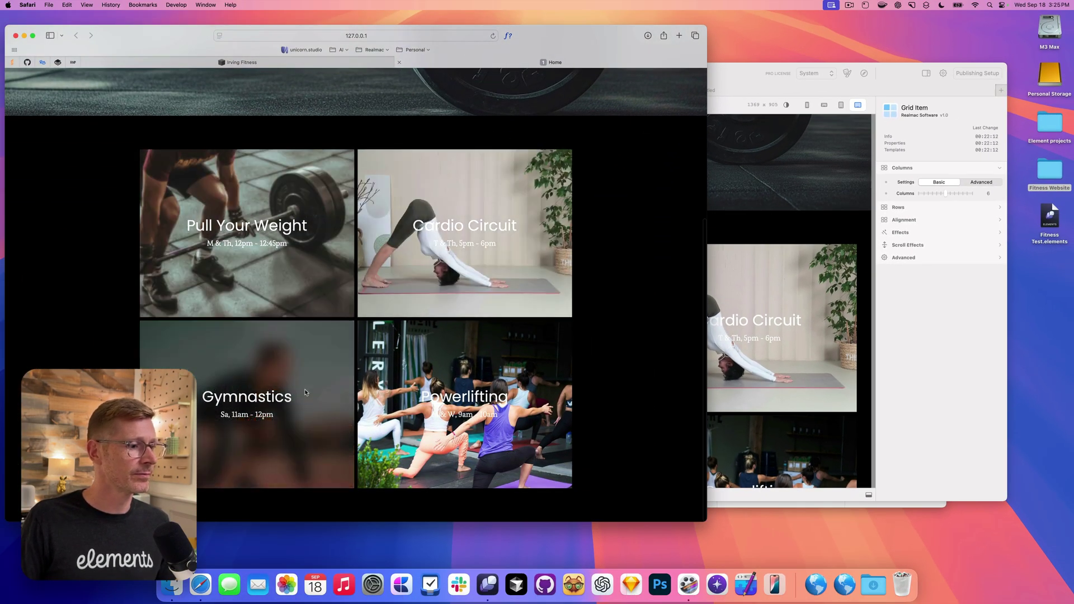
scroll(479, 377, "up", 5)
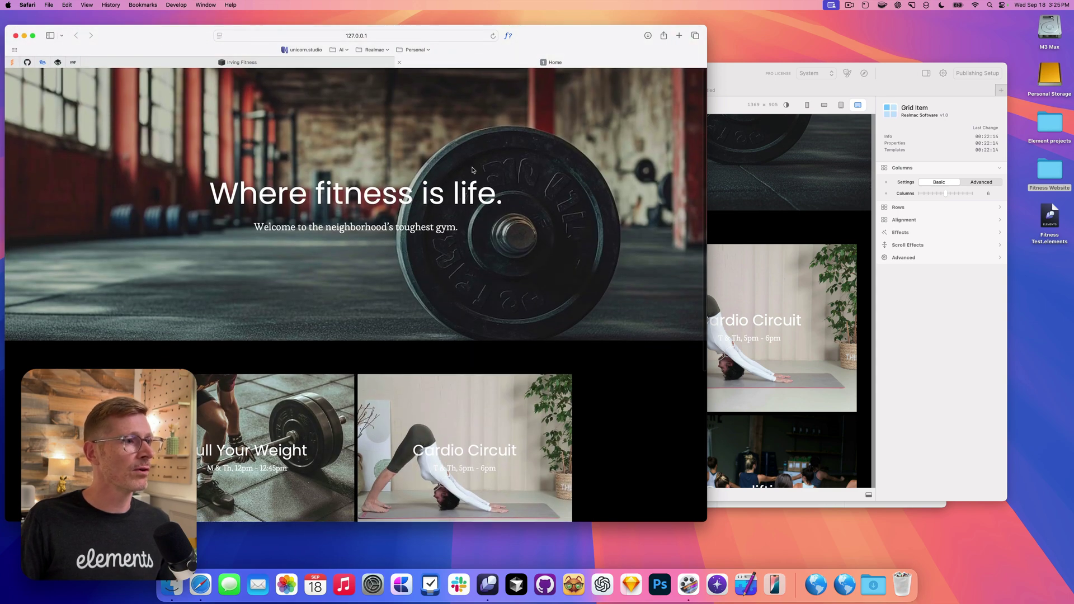
left_click_drag(706, 36, 514, 37)
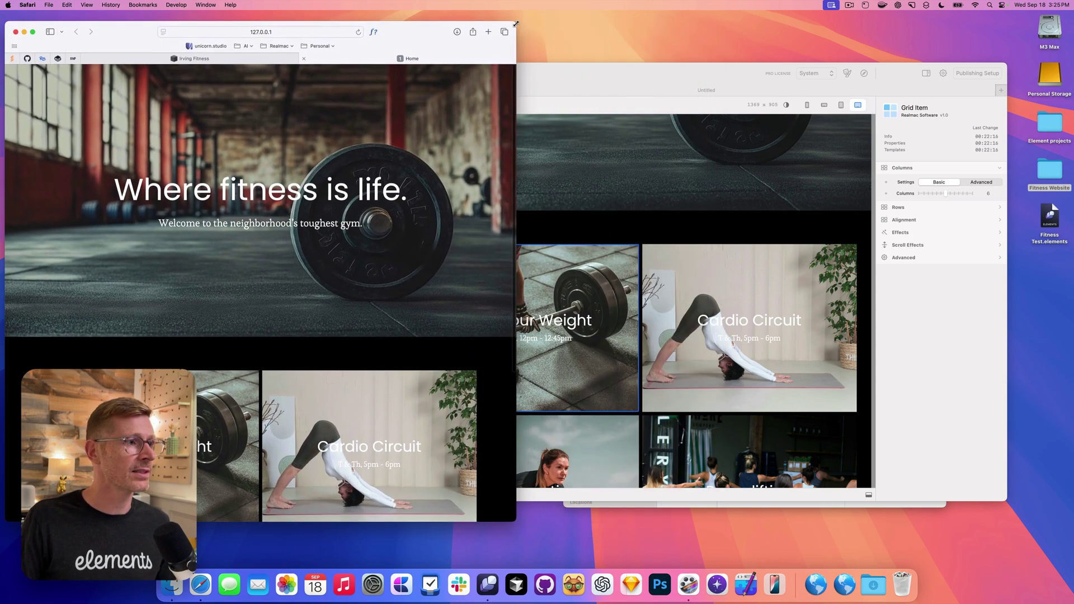
key("super+w")
Step: Duplicate the Grid Item that holds the "Pull Your Weight" card
left_click(651, 225)
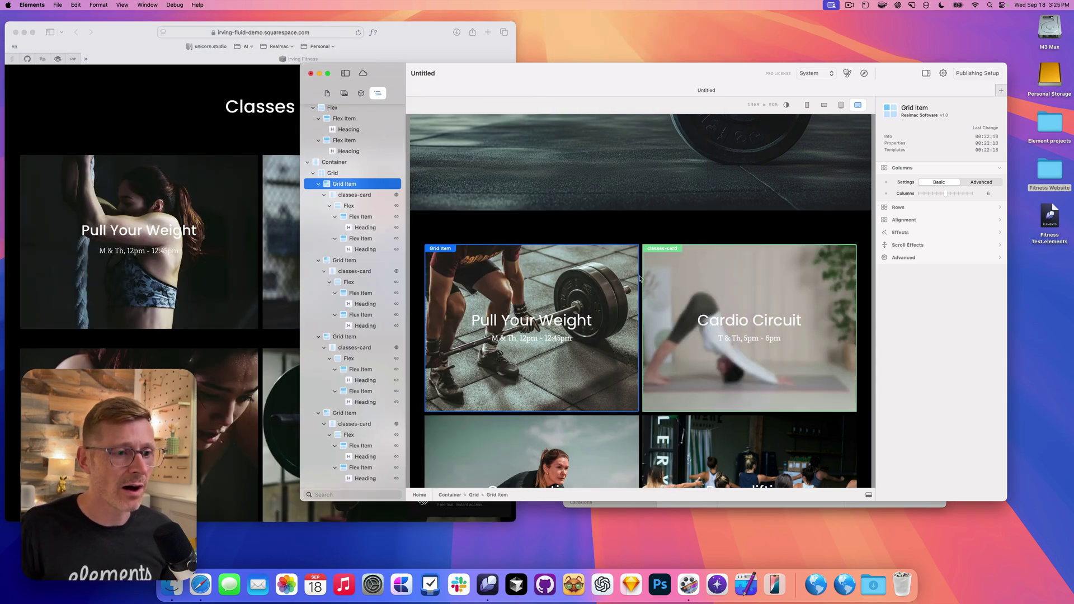
right_click(356, 181)
left_click(363, 203)
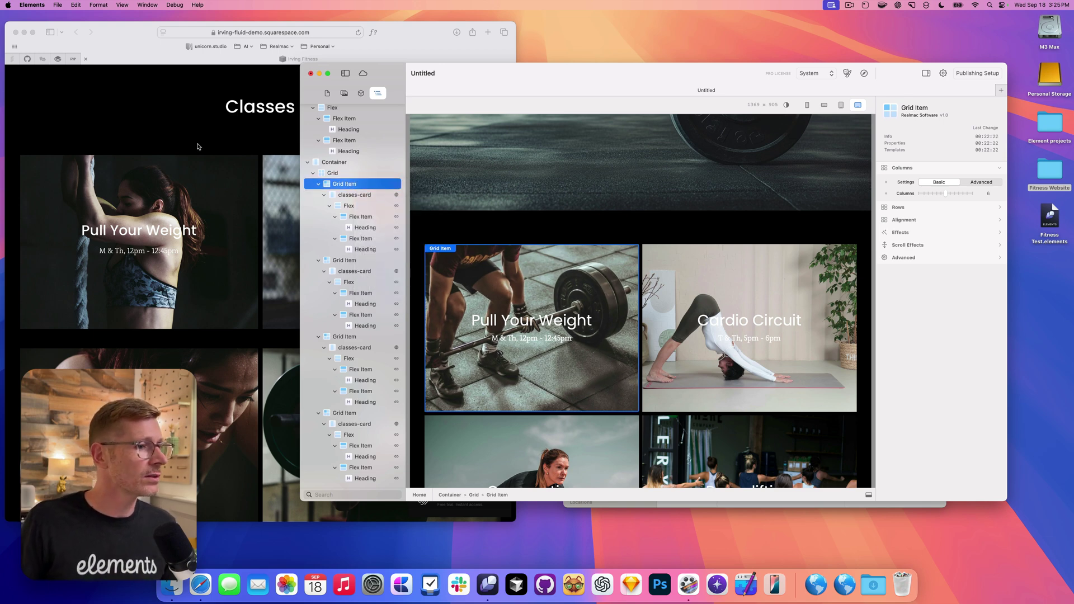
scroll(201, 149, "up", 1)
right_click(334, 174)
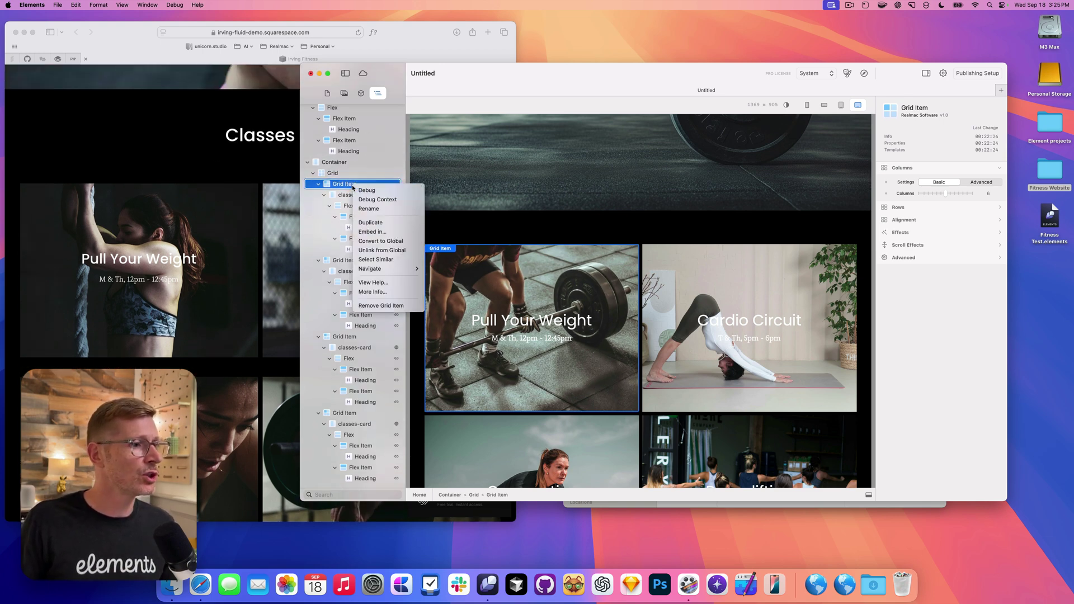
left_click(361, 206)
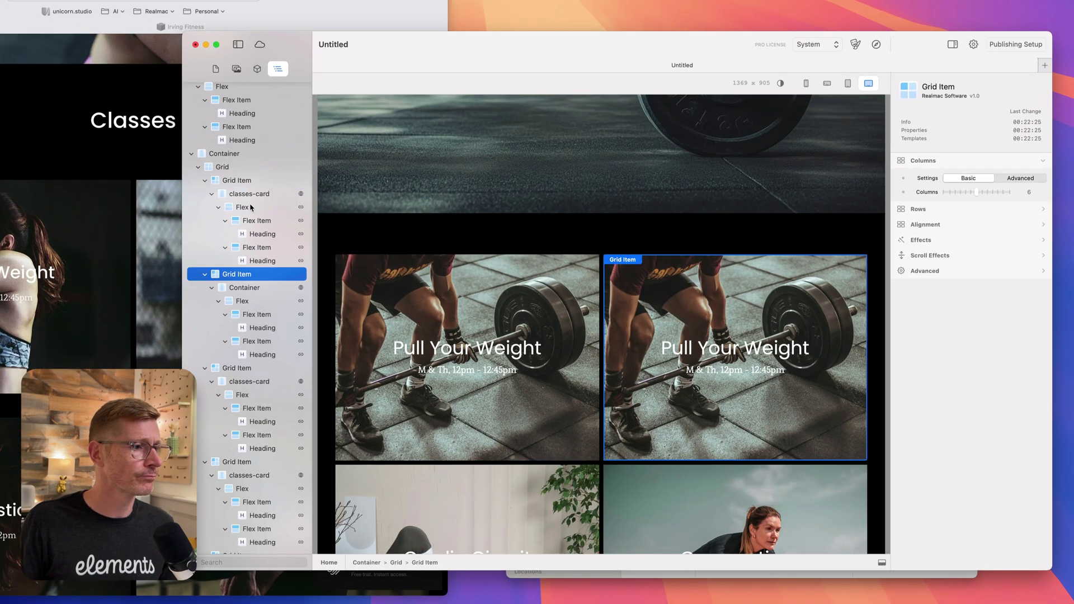
Step: Remove the classes-card from the first Grid Item and make the emptied item span 12 columns
right_click(245, 194)
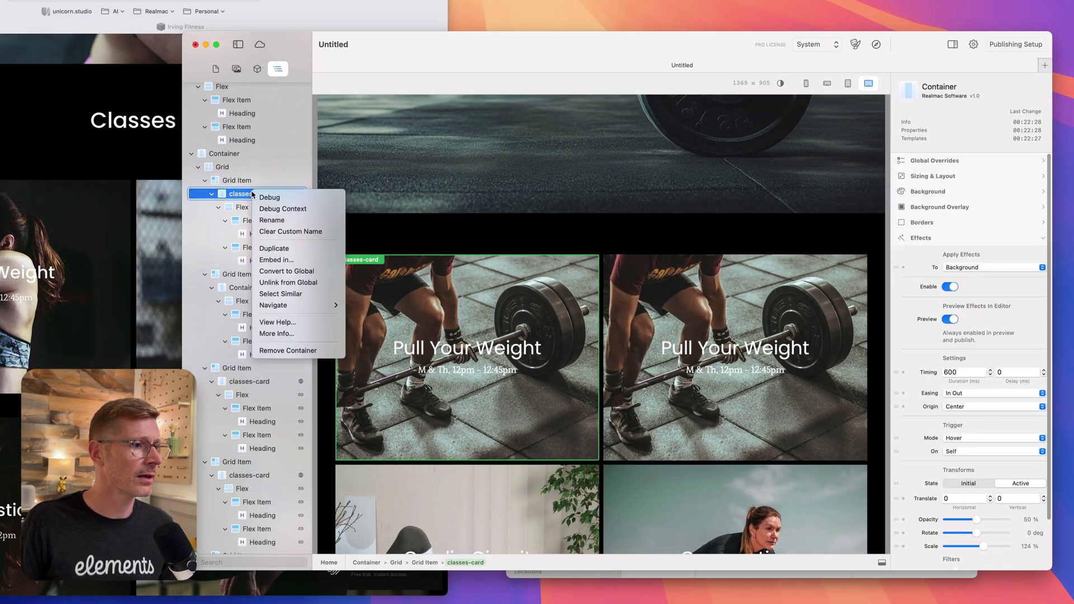
left_click(274, 350)
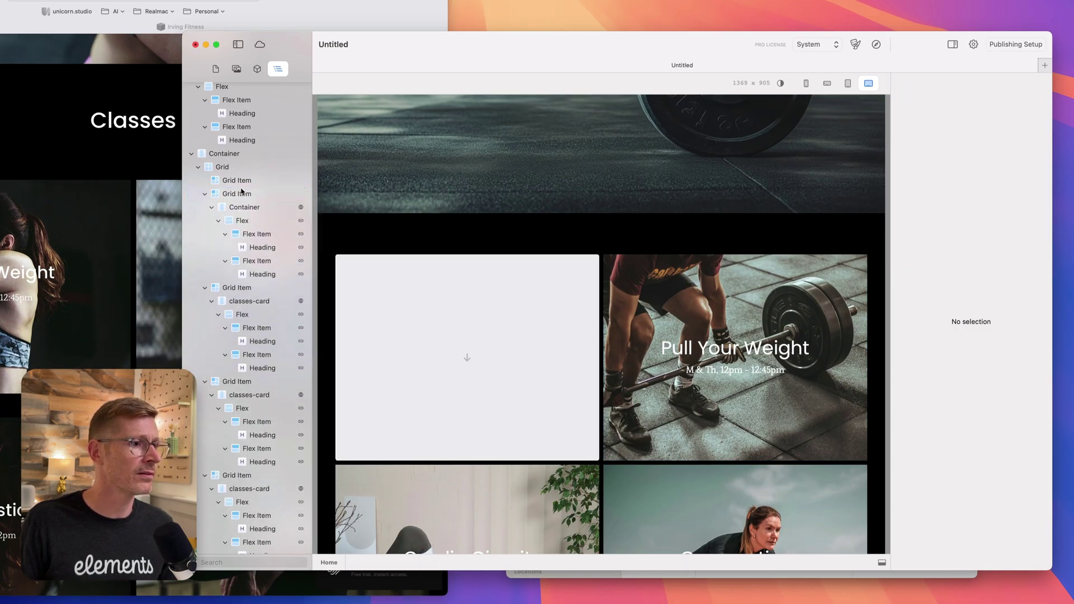
left_click(248, 183)
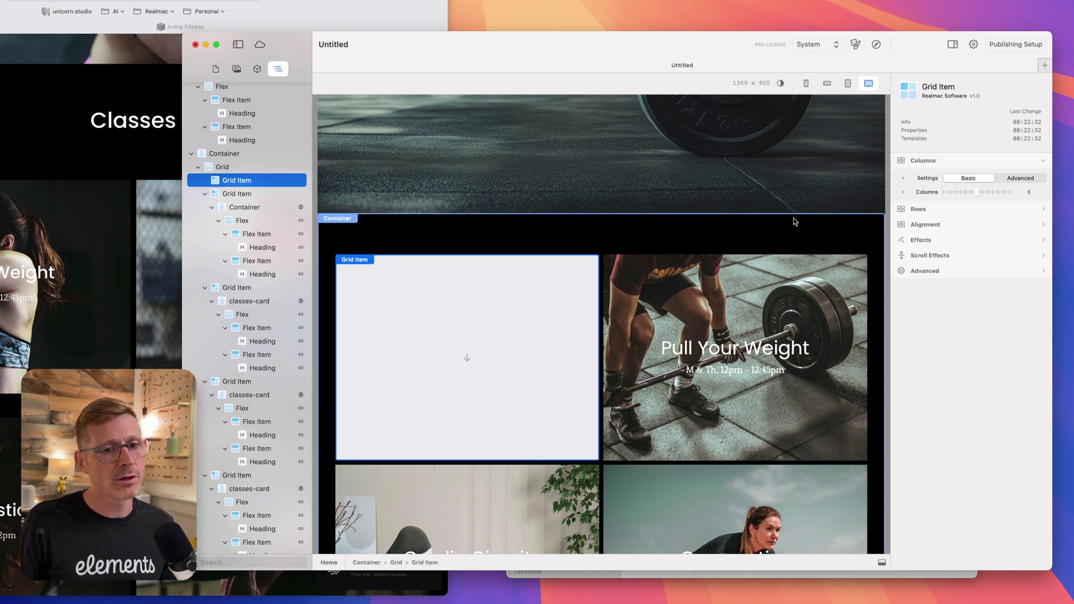
left_click_drag(986, 194, 1021, 195)
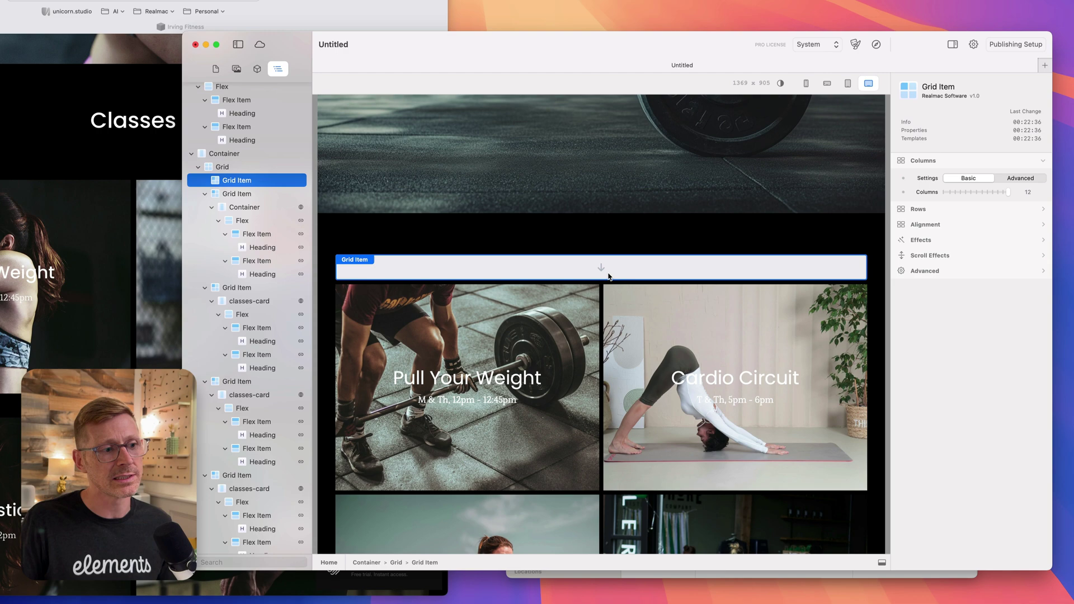
Step: Copy the hero heading "Where fitness is life." into the empty Grid Item above the class tiles
left_click(257, 69)
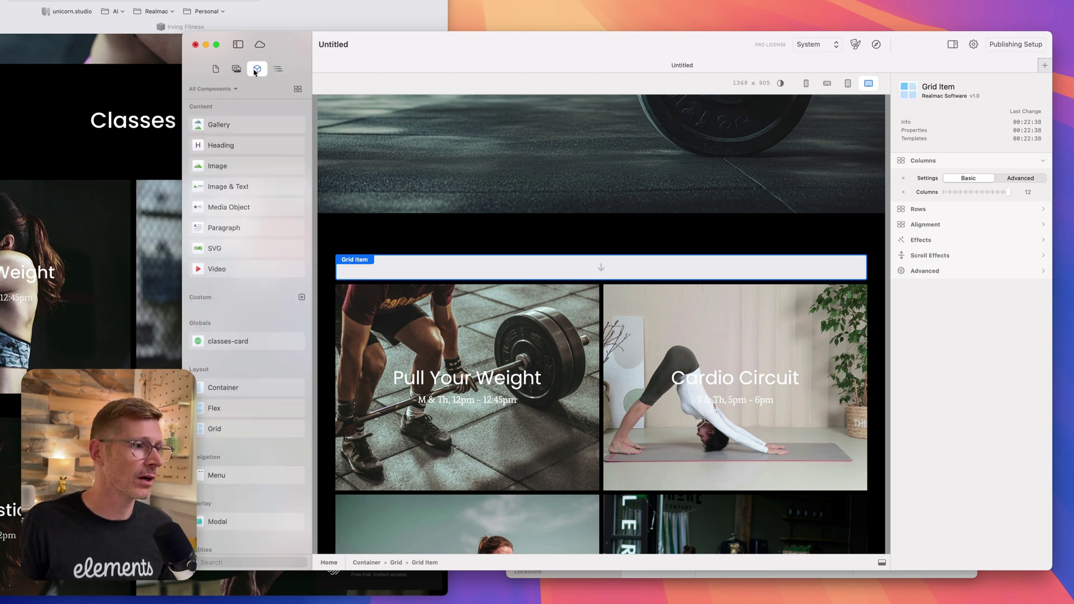
left_click(241, 70)
left_click(250, 71)
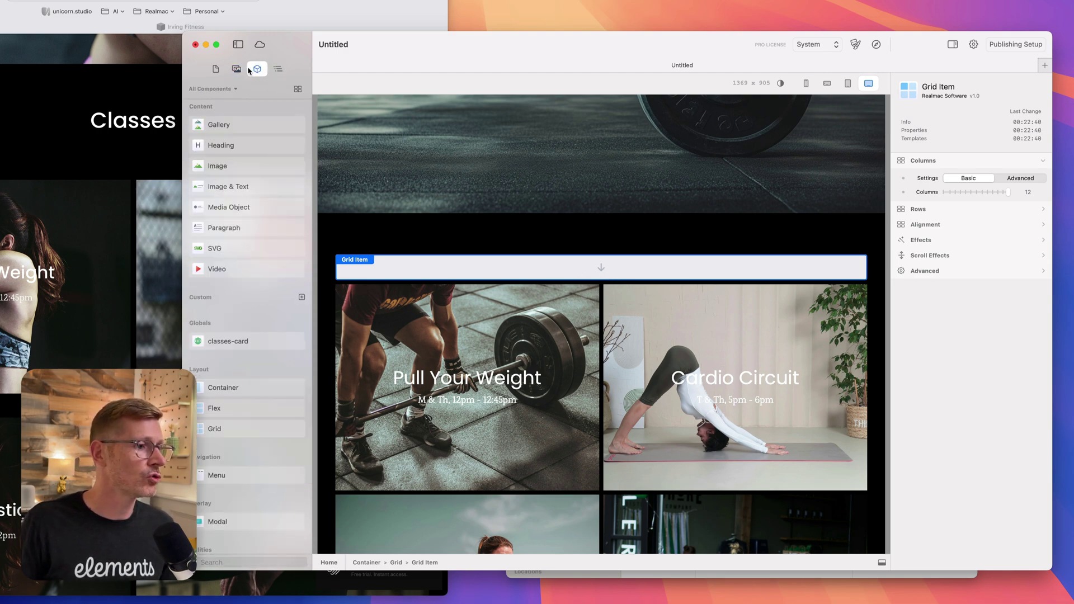
scroll(518, 179, "up", 5)
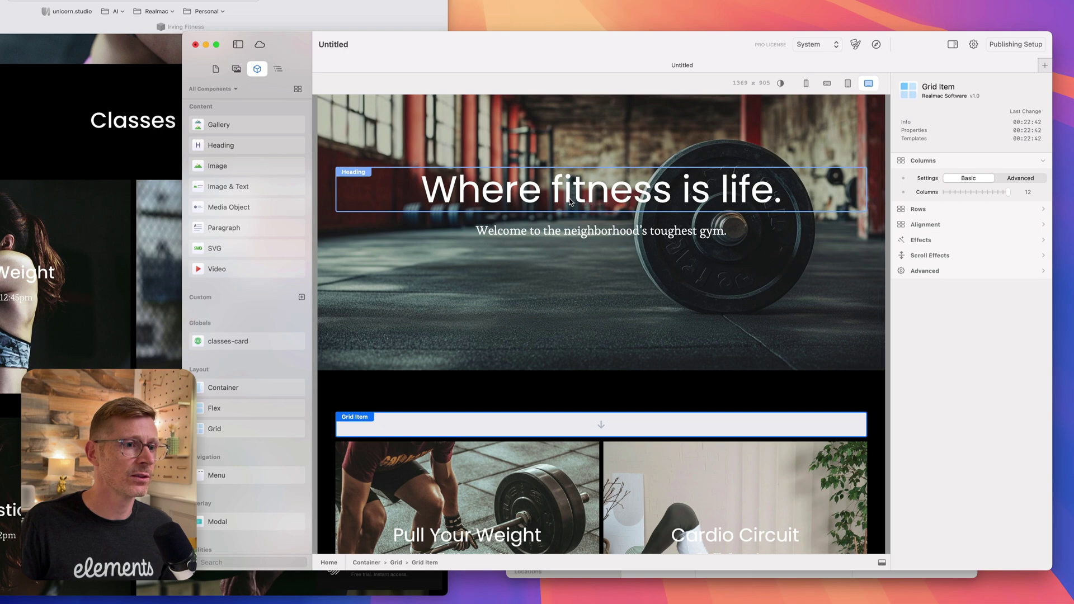
left_click_drag(571, 203, 590, 431)
scroll(588, 358, "down", 2)
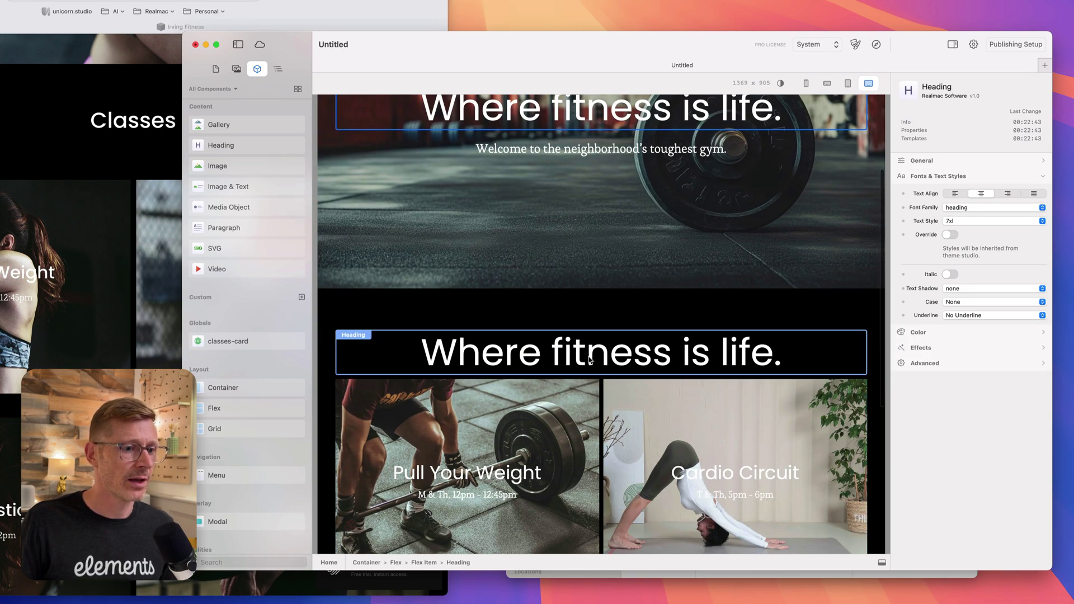
Step: Replace the copied heading's text with "Classes" and set its text style to 5xl
key("super+a")
type("Classes")
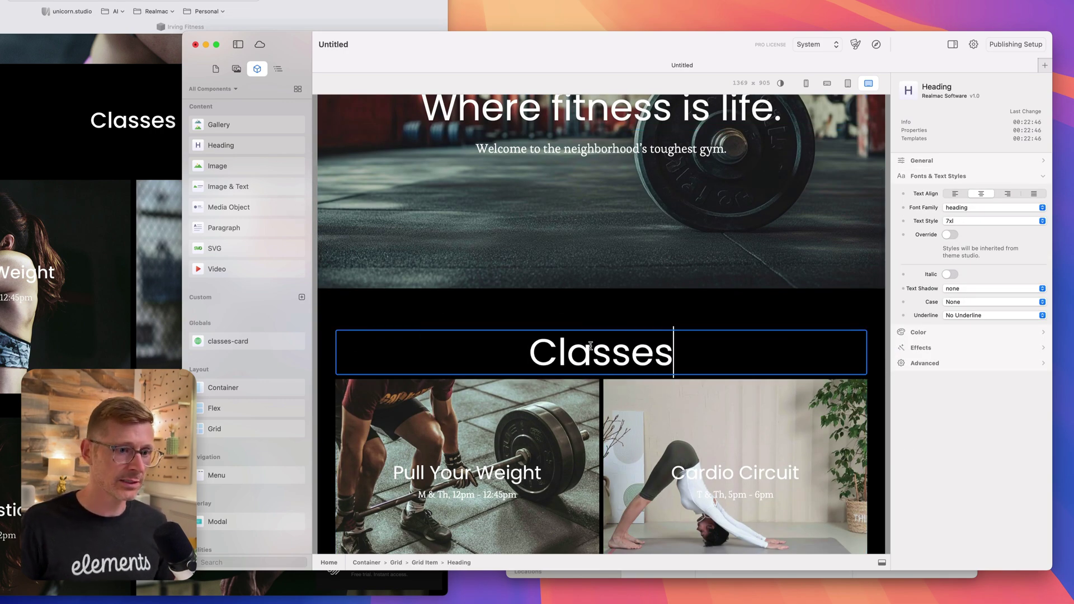
key("Escape")
left_click(601, 310)
left_click(626, 348)
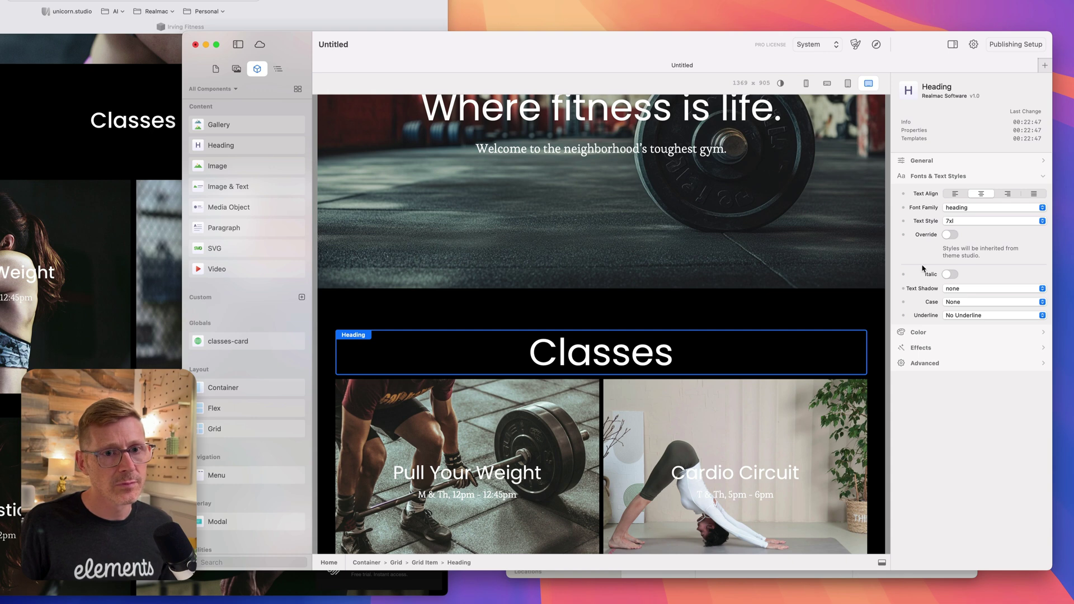
left_click(973, 223)
left_click(974, 200)
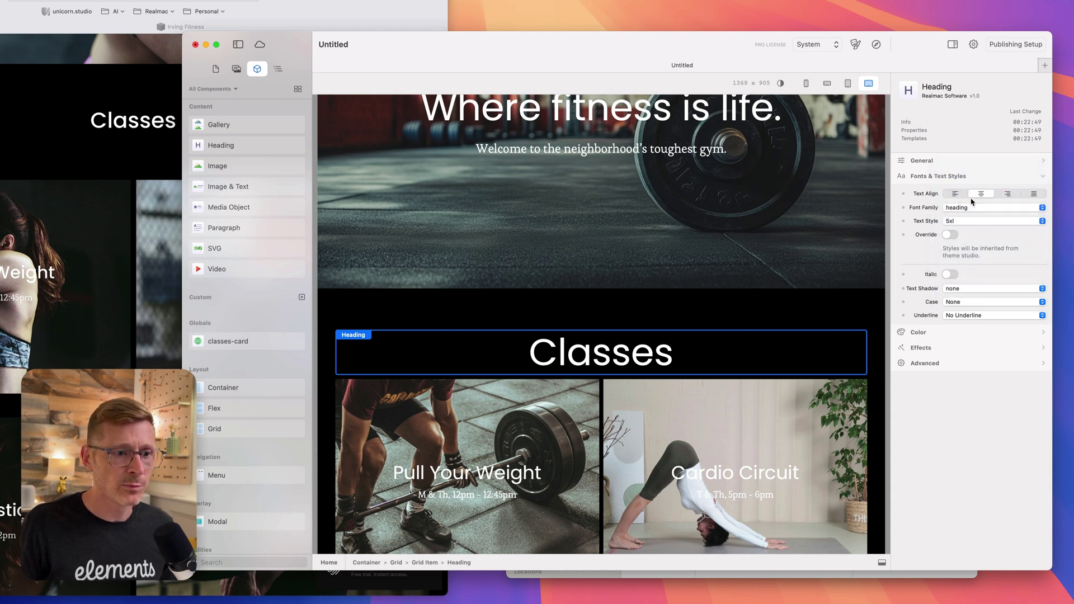
Step: Set the H Tag to H1 for the "Where fitness is life." heading and H2 for the "Welcome to the neighborhood's toughest gym." line
left_click(932, 161)
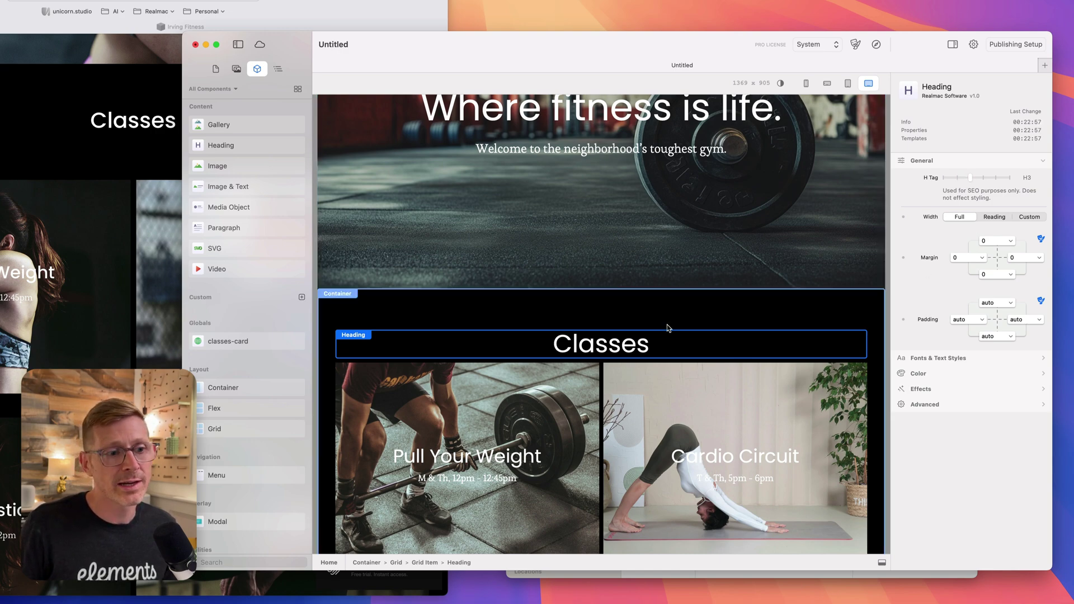
scroll(666, 328, "up", 5)
left_click(559, 219)
left_click(934, 161)
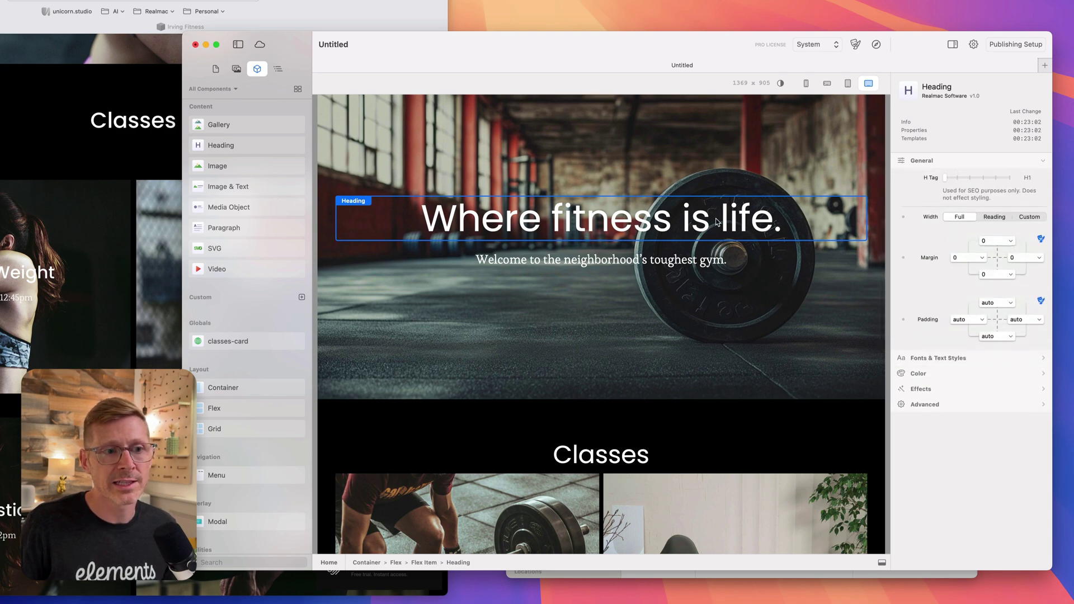
left_click(721, 259)
left_click(933, 161)
left_click(958, 178)
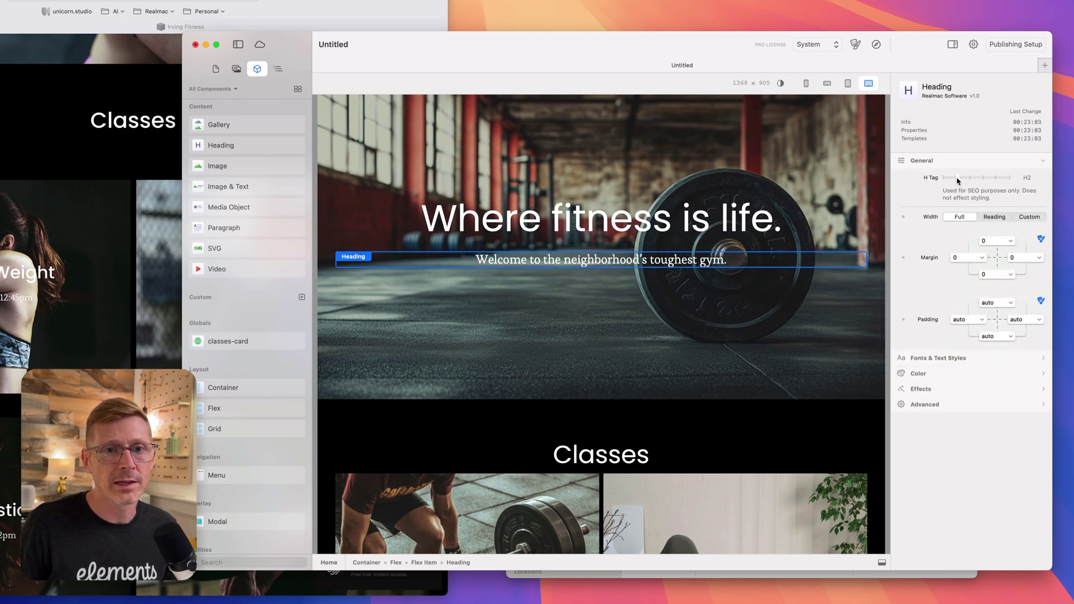
Step: Set the "Classes" heading's bottom padding to 16, after trying 10
scroll(616, 257, "down", 5)
left_click(618, 280)
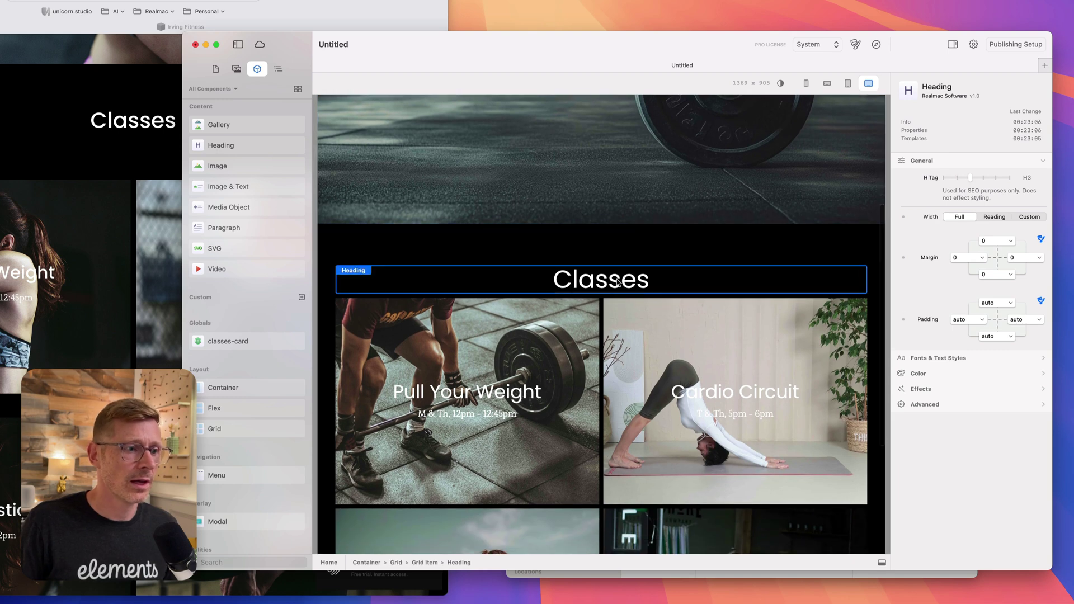
scroll(503, 336, "down", 2)
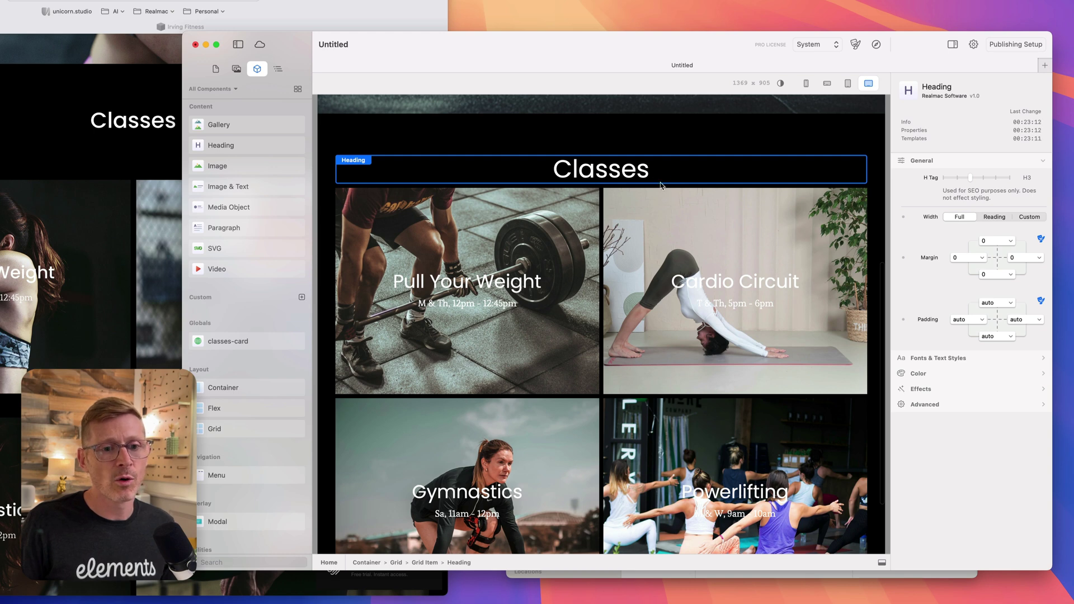
left_click(1011, 336)
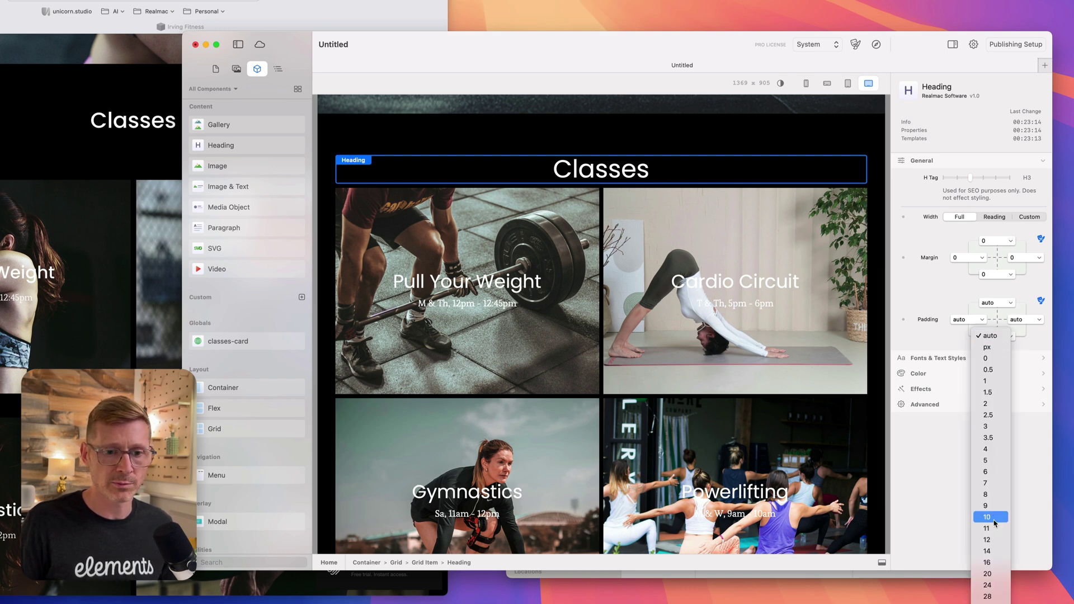
left_click(993, 523)
left_click(992, 335)
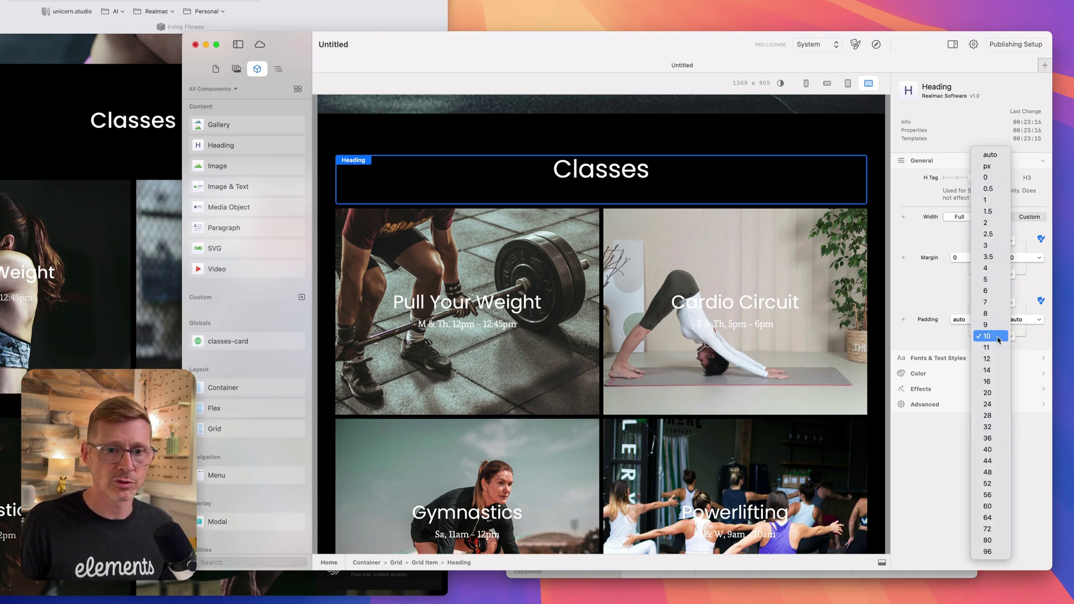
left_click(996, 384)
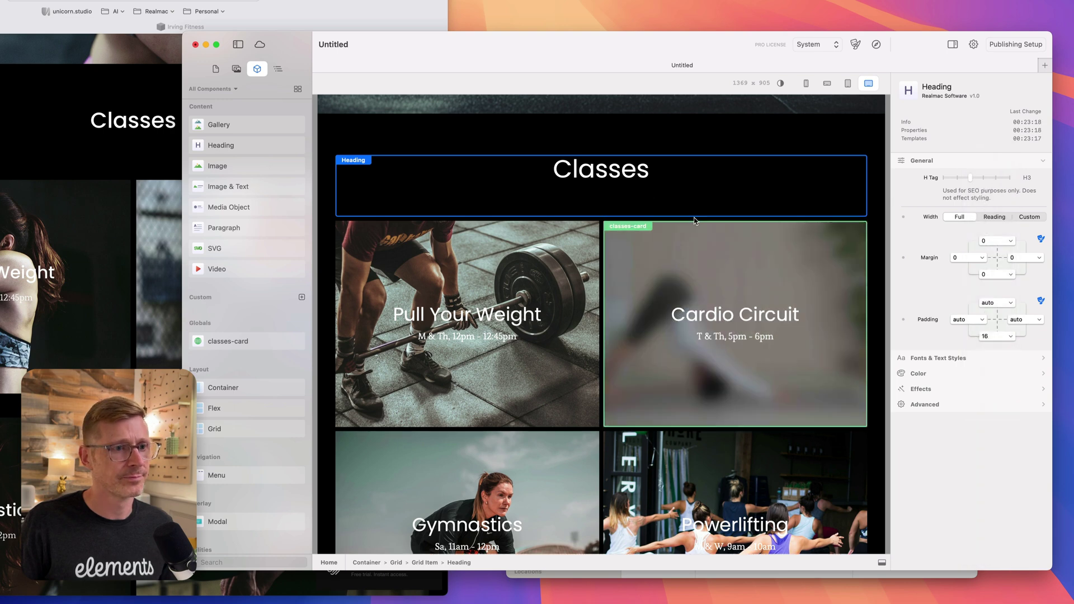
Step: Set the bottom padding of the Classes heading to 14 and check the spacing above the class cards
left_click(1000, 337)
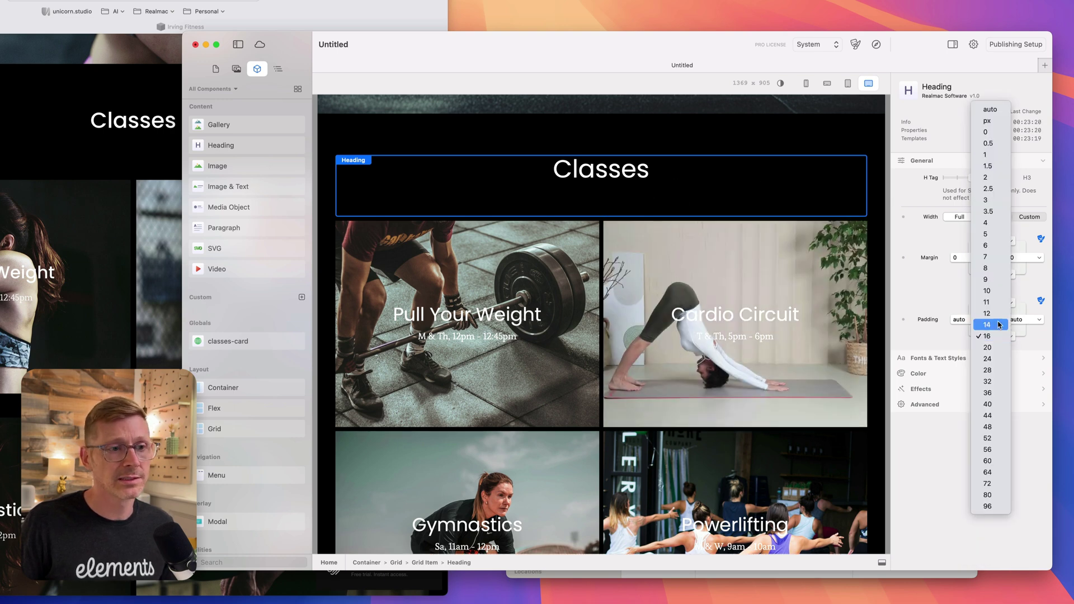
left_click(1000, 324)
left_click(590, 132)
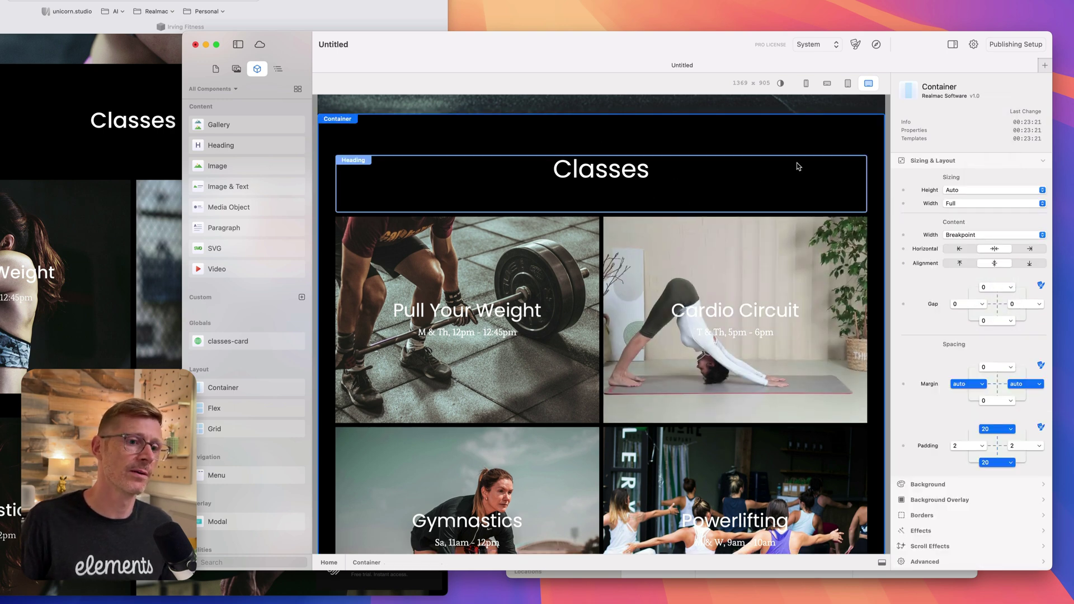
scroll(799, 167, "up", 2)
scroll(510, 187, "down", 4)
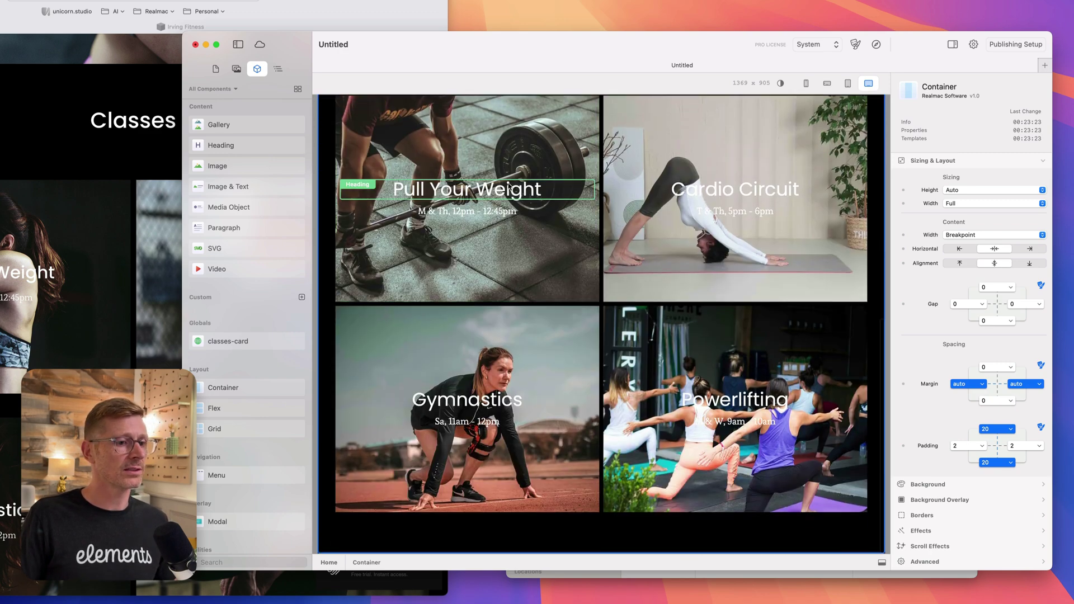
scroll(87, 249, "down", 4)
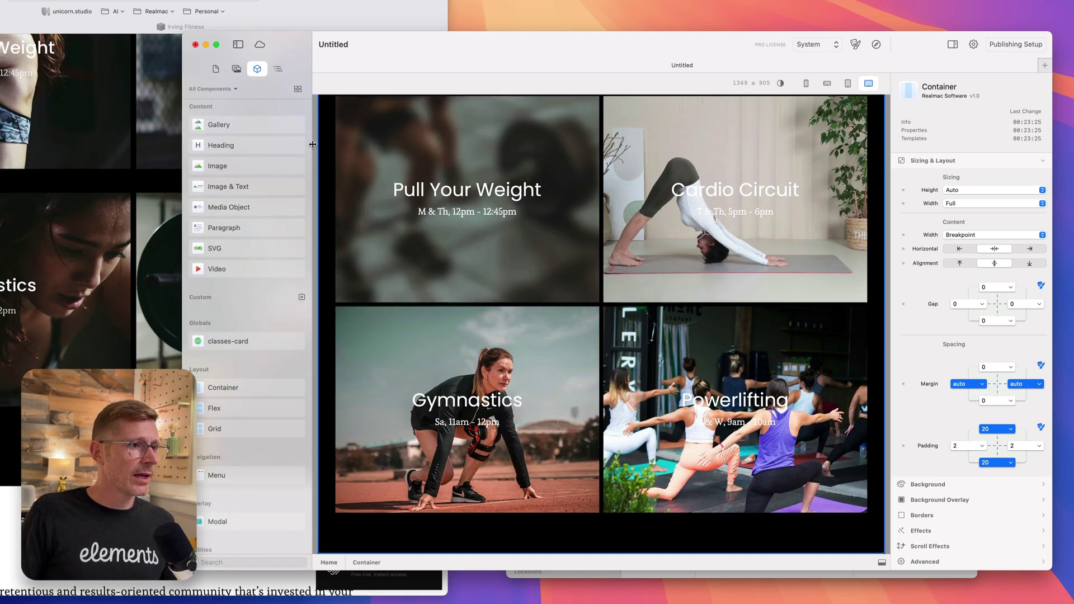
Step: Duplicate the grid item that holds the Classes heading and move the copy to the end of the grid
left_click(278, 69)
scroll(475, 192, "up", 3)
left_click(480, 211)
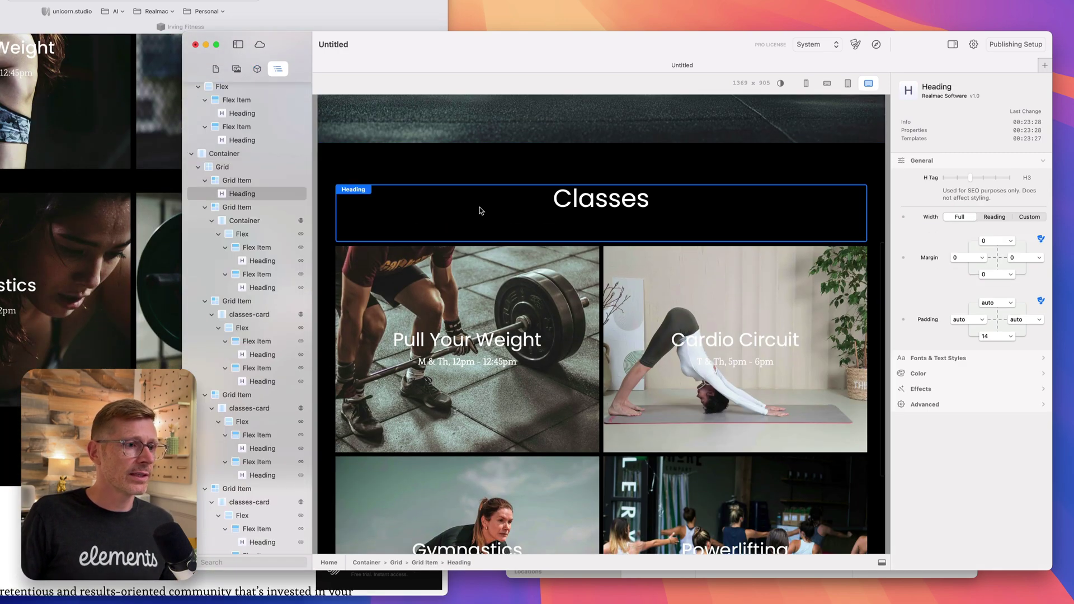
left_click(247, 180)
right_click(255, 181)
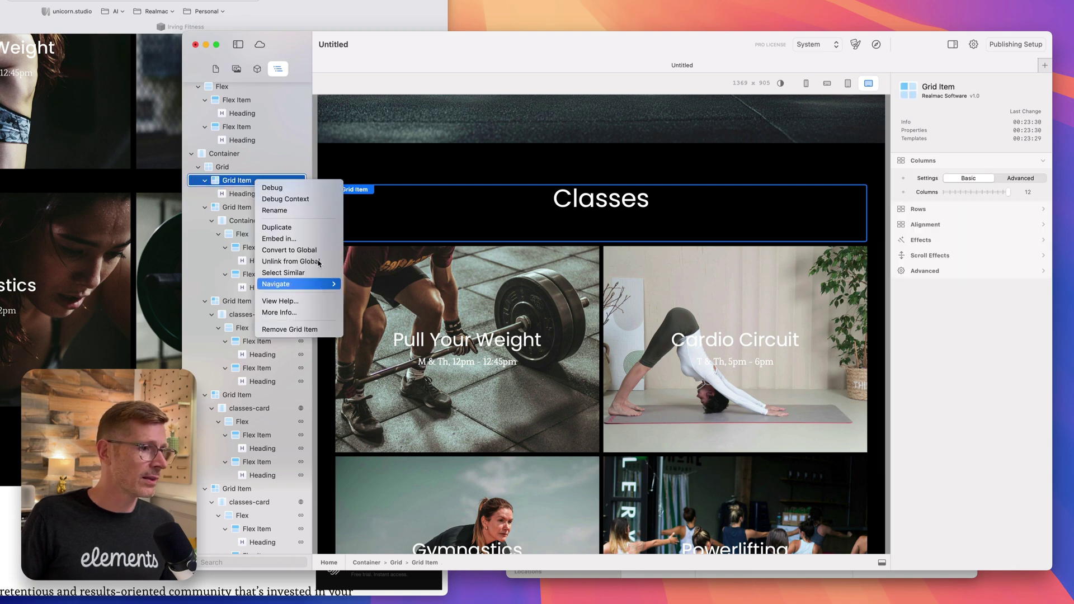
left_click(316, 235)
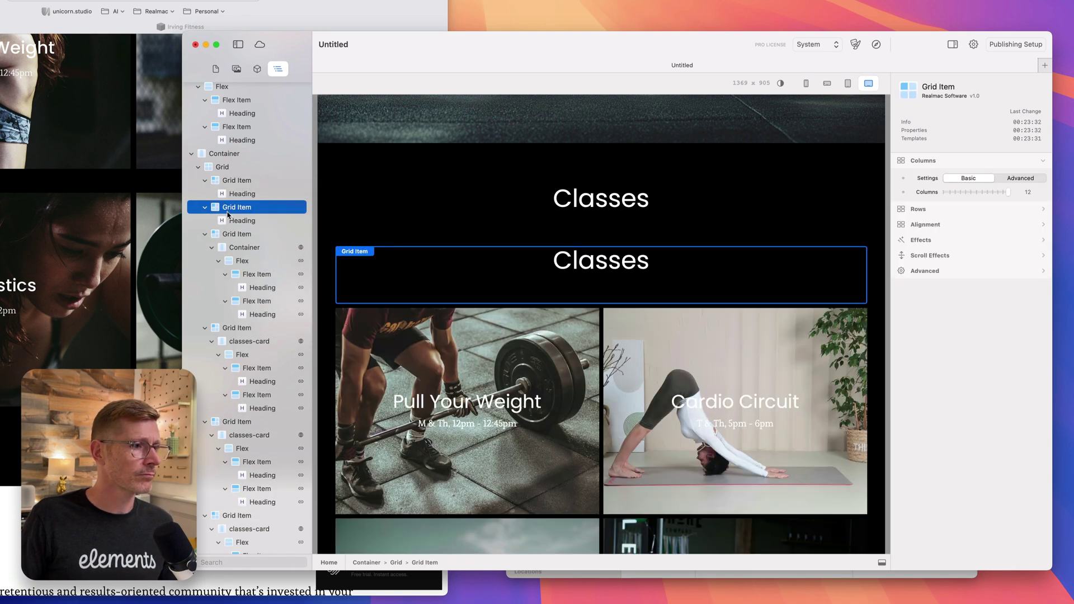
key("cmd+z")
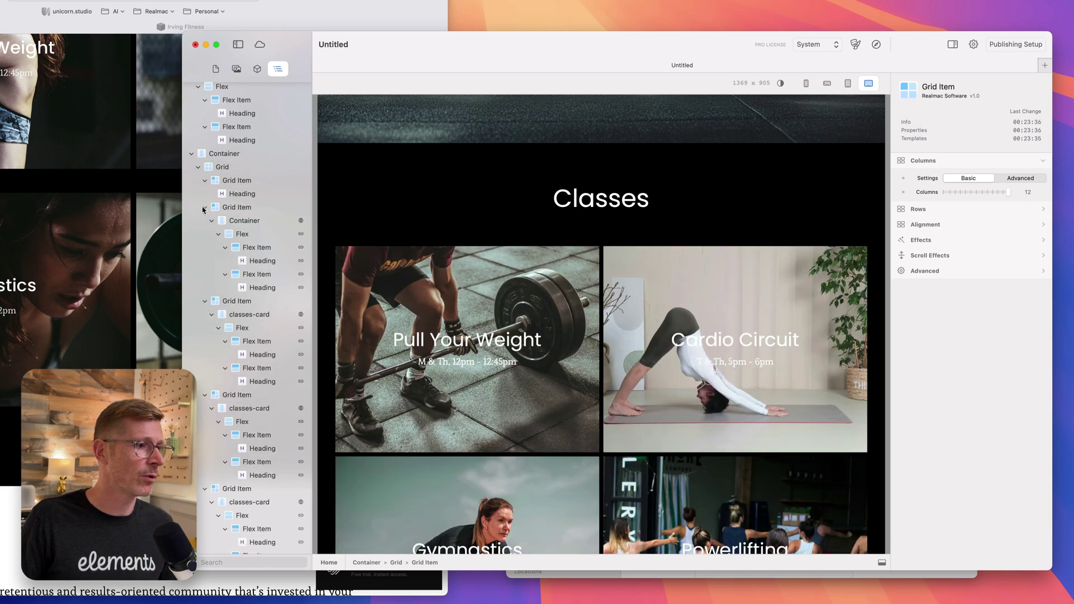
Step: Collapse the four class card grid items in the page outline and bring the duplicated heading into view
left_click(205, 207)
left_click(205, 250)
left_click(204, 264)
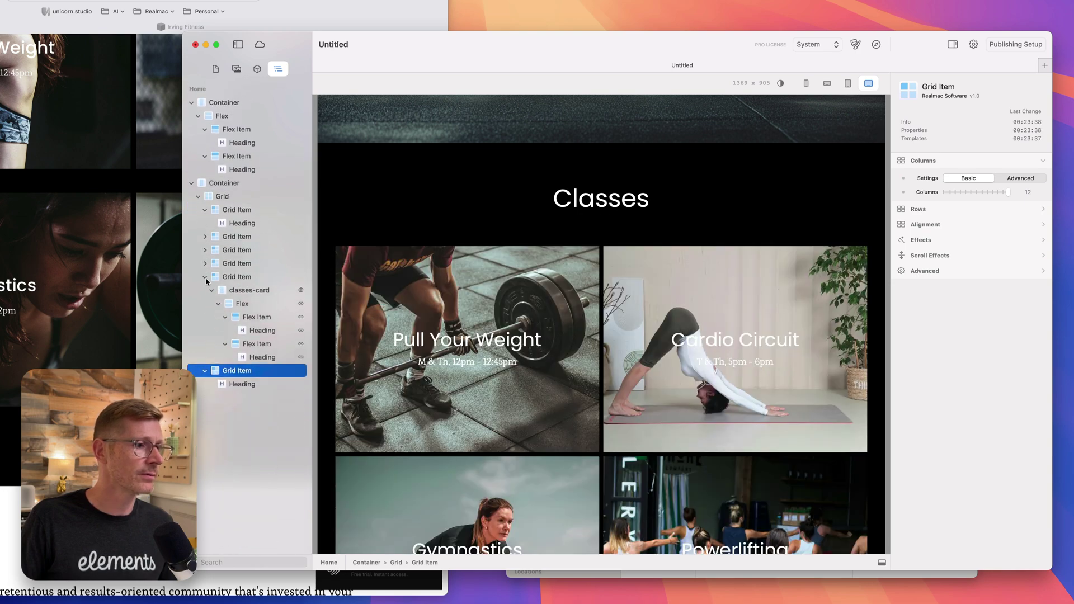
left_click(205, 277)
scroll(584, 314, "down", 5)
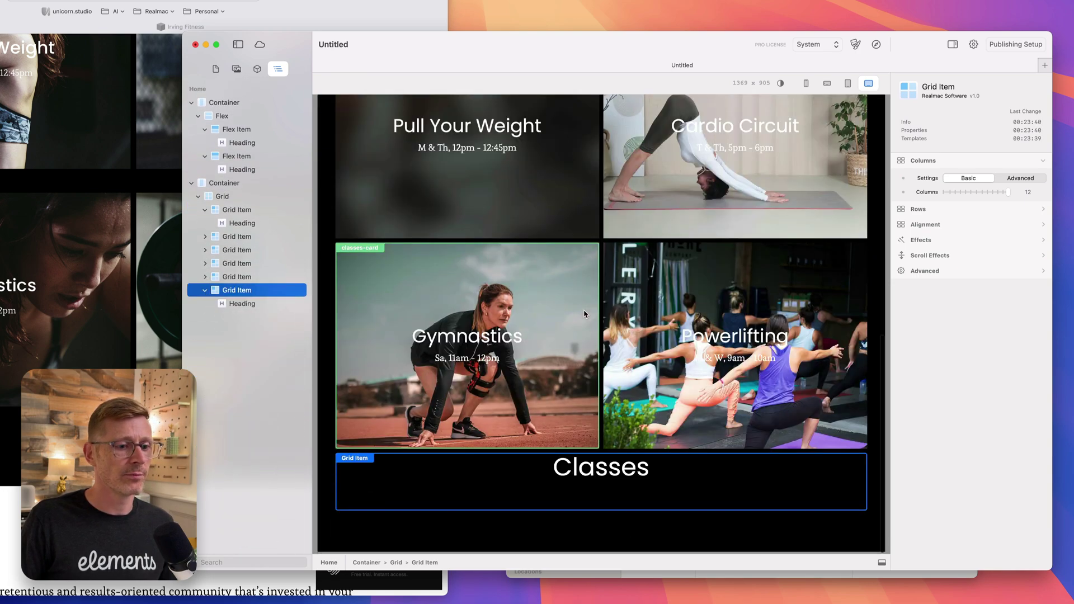
Step: Replace the duplicated Classes heading in the last grid item with a Button component
left_click(612, 473)
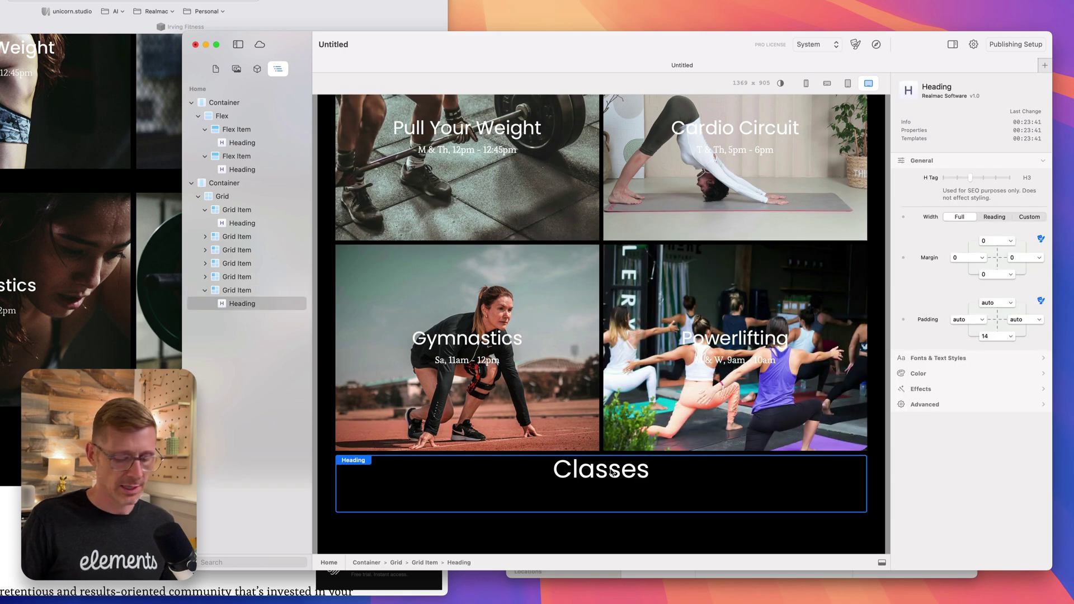
key("Delete")
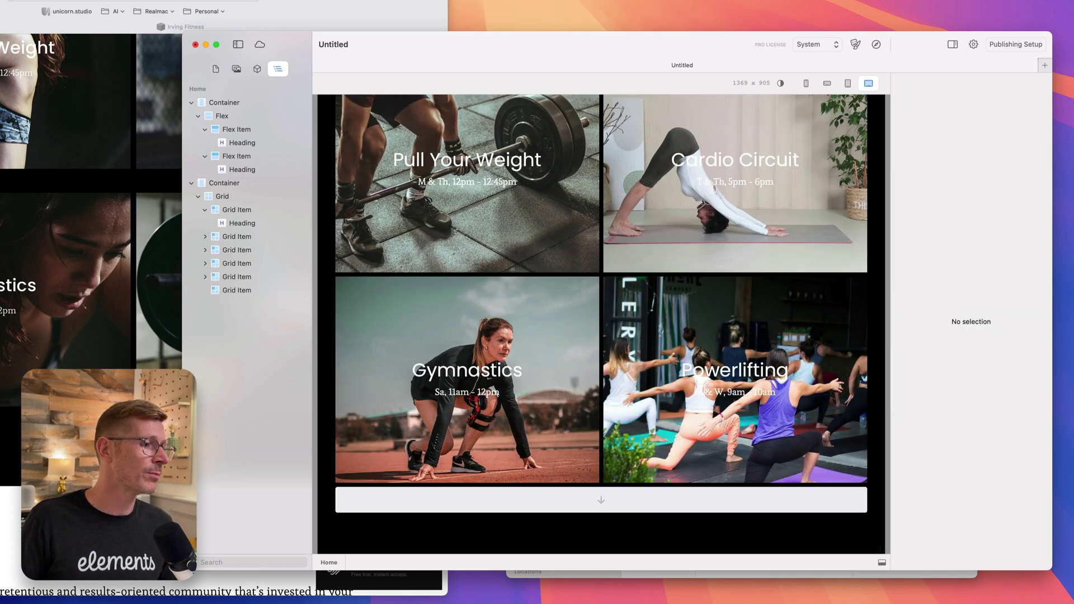
left_click(258, 69)
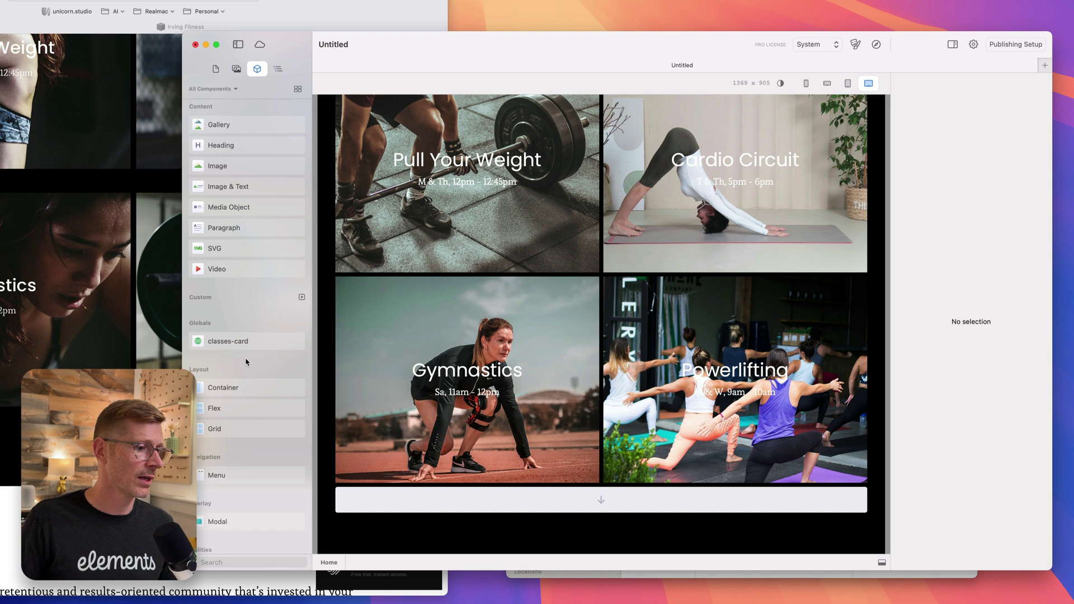
scroll(246, 380, "down", 4)
left_click_drag(220, 492, 632, 495)
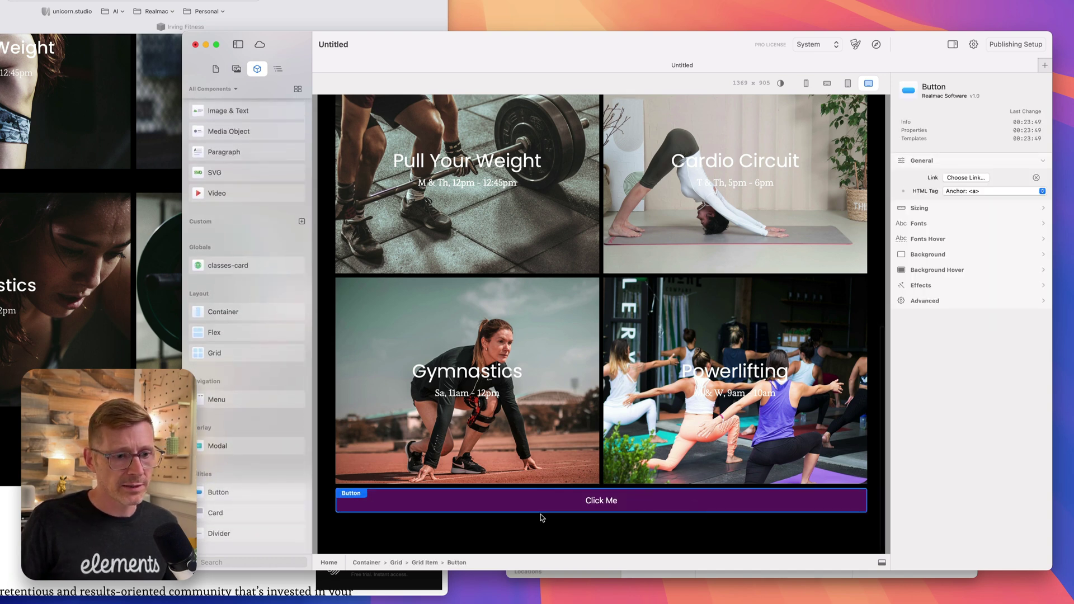
Step: Give the new button a custom width of 250px
left_click(943, 223)
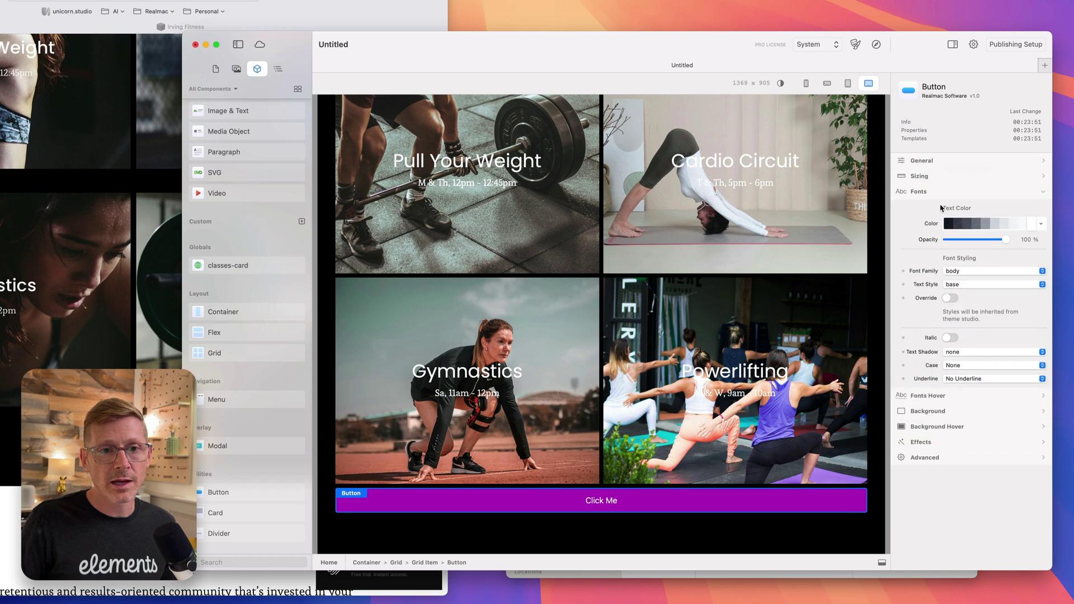
left_click(941, 181)
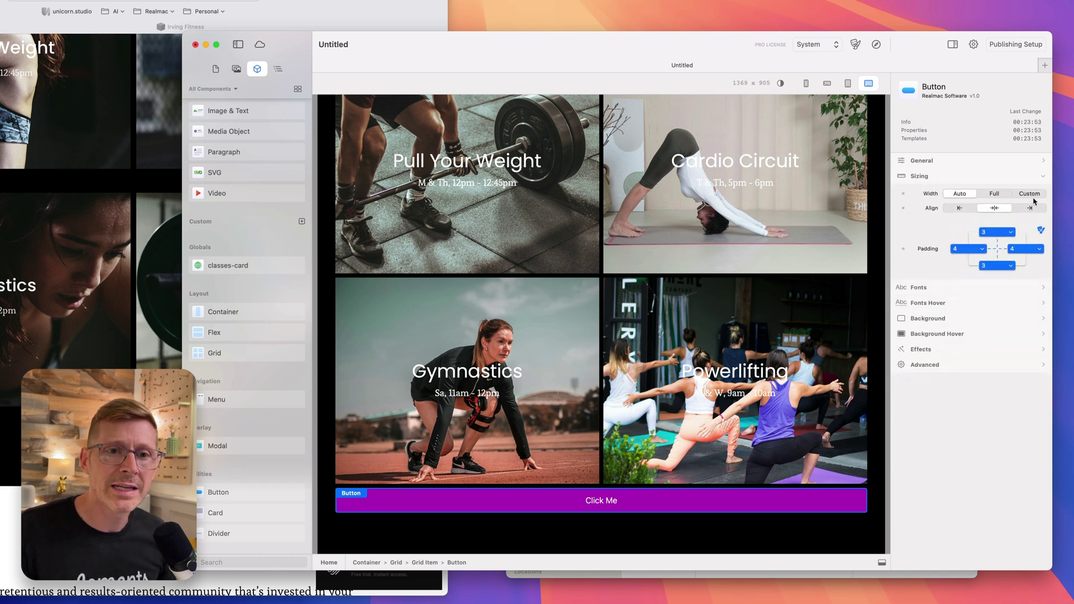
left_click(1027, 194)
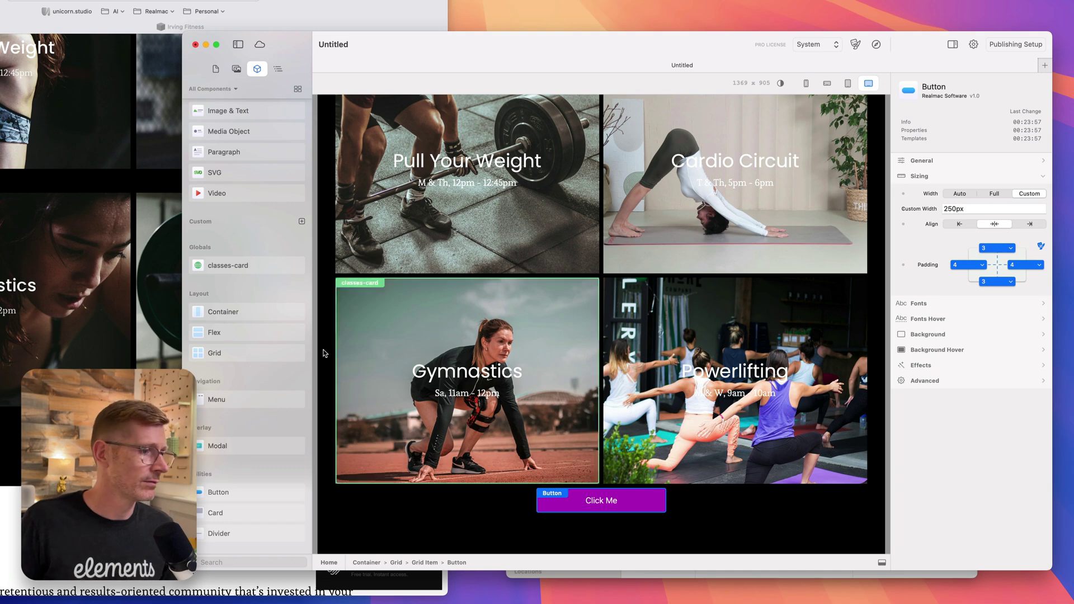
left_click(158, 421)
left_click(951, 209)
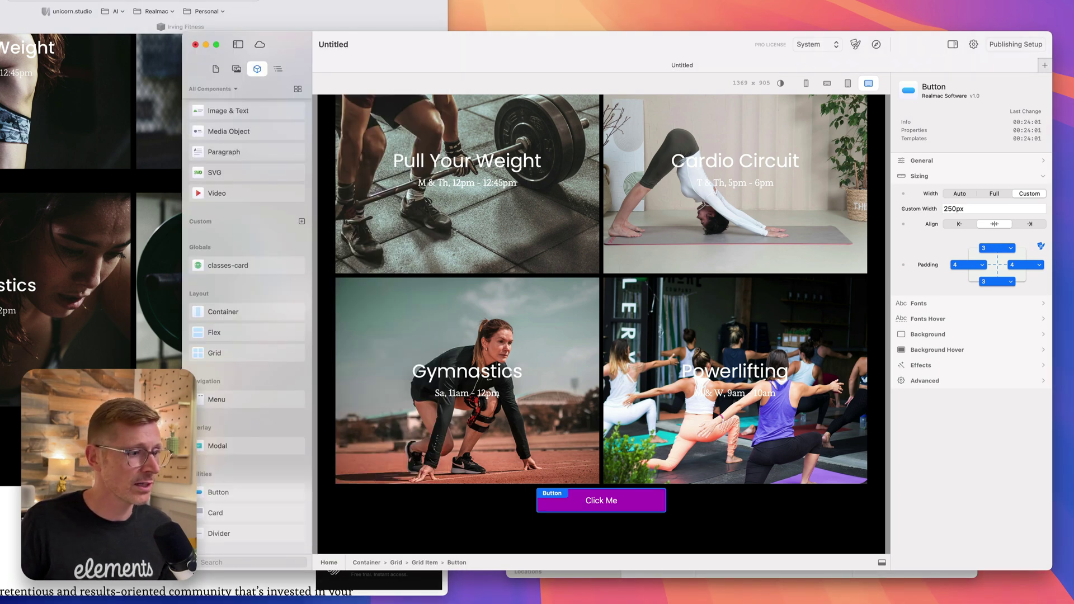
Step: Change the button's label to "See All Classes"
double_click(594, 501)
type("S")
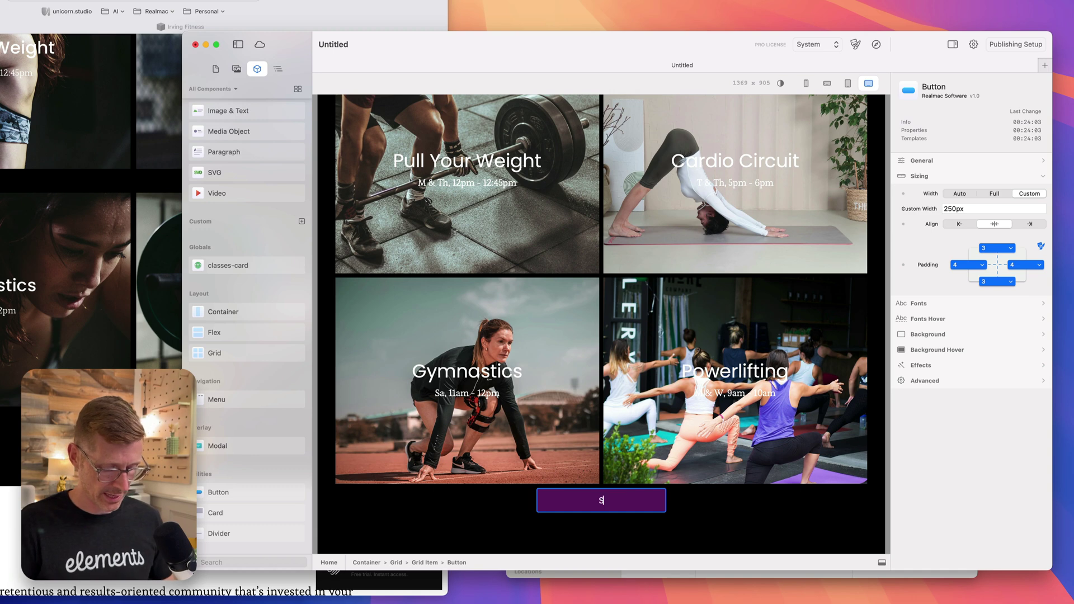
type("ee All Classes")
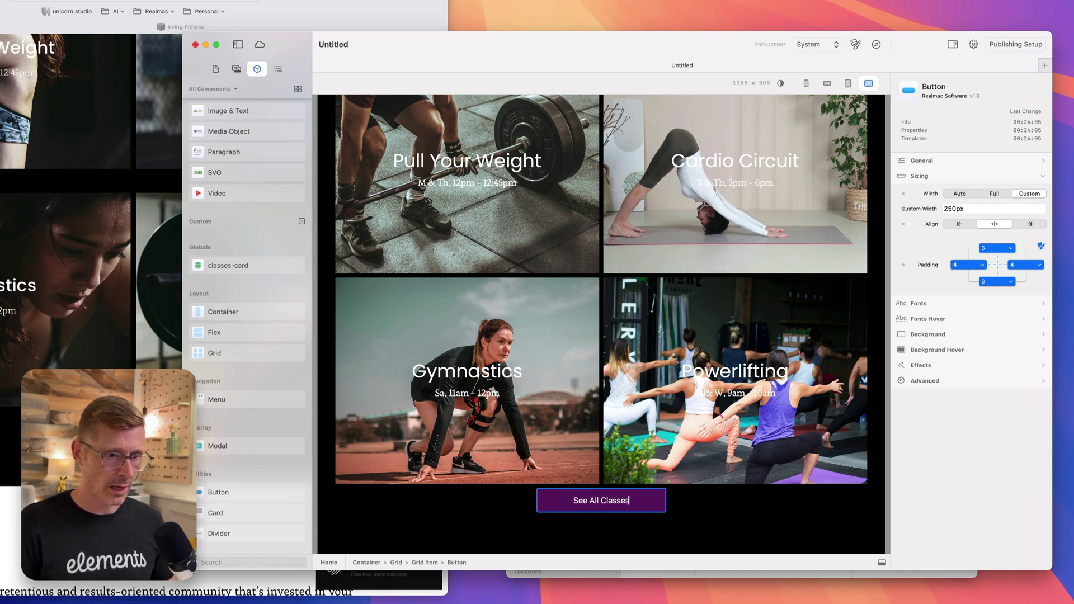
key("Return")
key("BackSpace")
left_click(601, 461)
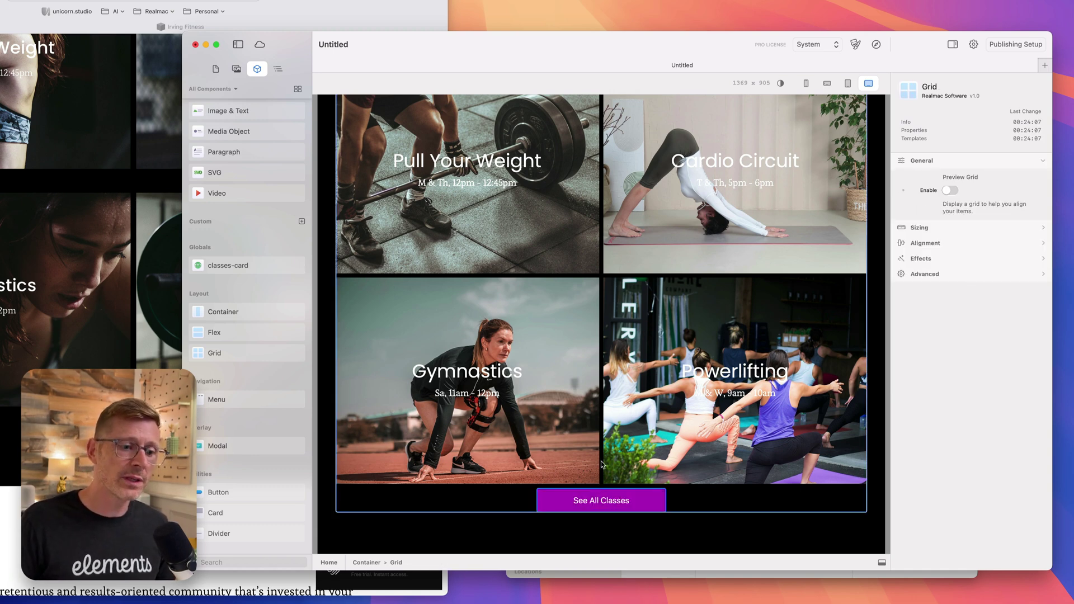
Step: Examine the See All Classes button's HTML tag, link destination and sizing options without setting a link
left_click(607, 495)
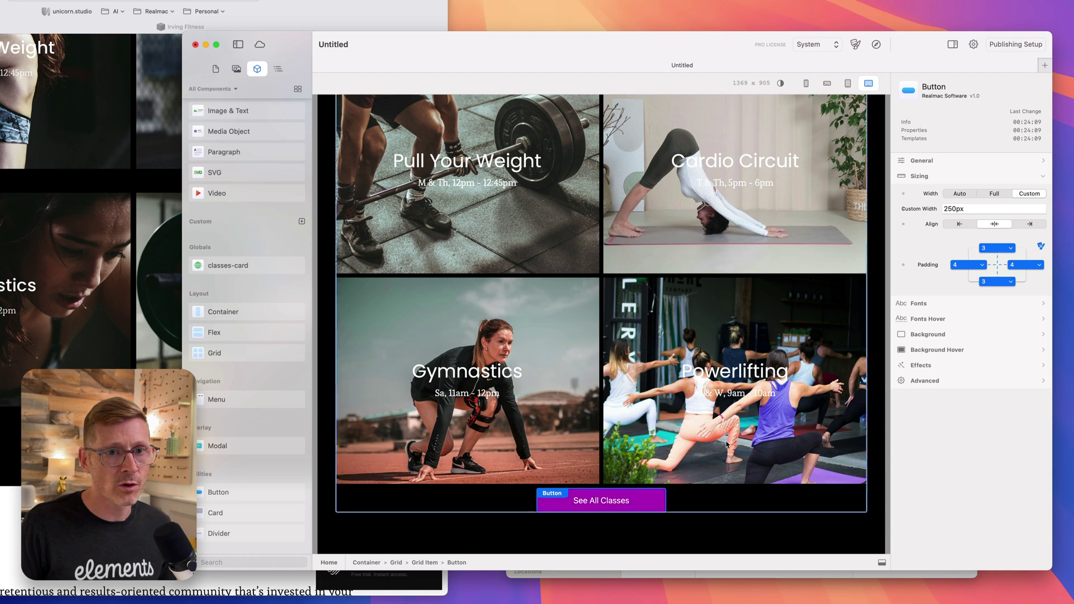
left_click(922, 176)
left_click(931, 162)
left_click(980, 181)
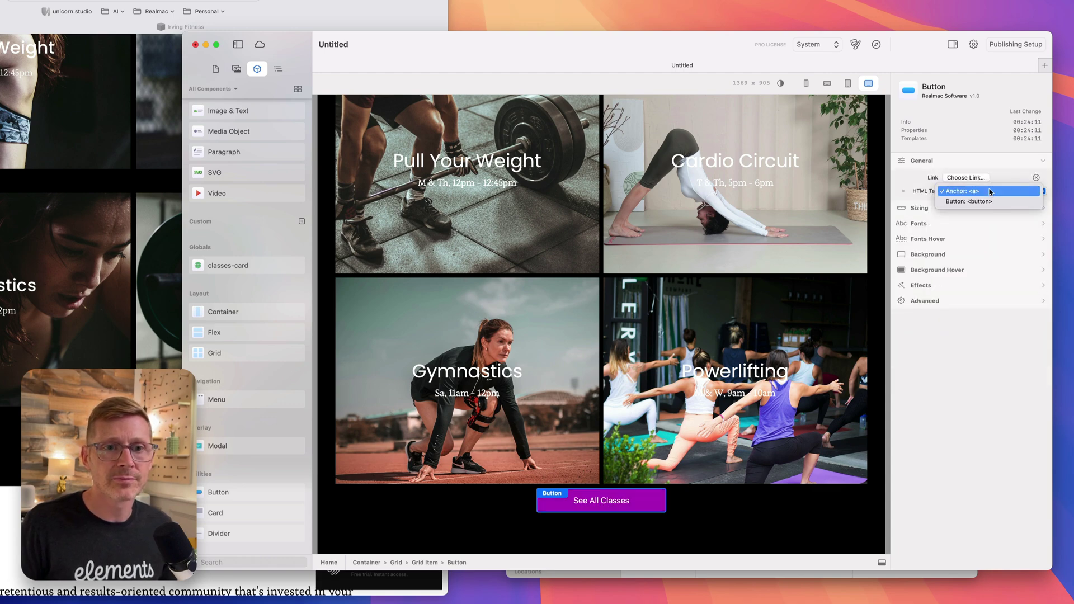
left_click(989, 191)
left_click(526, 240)
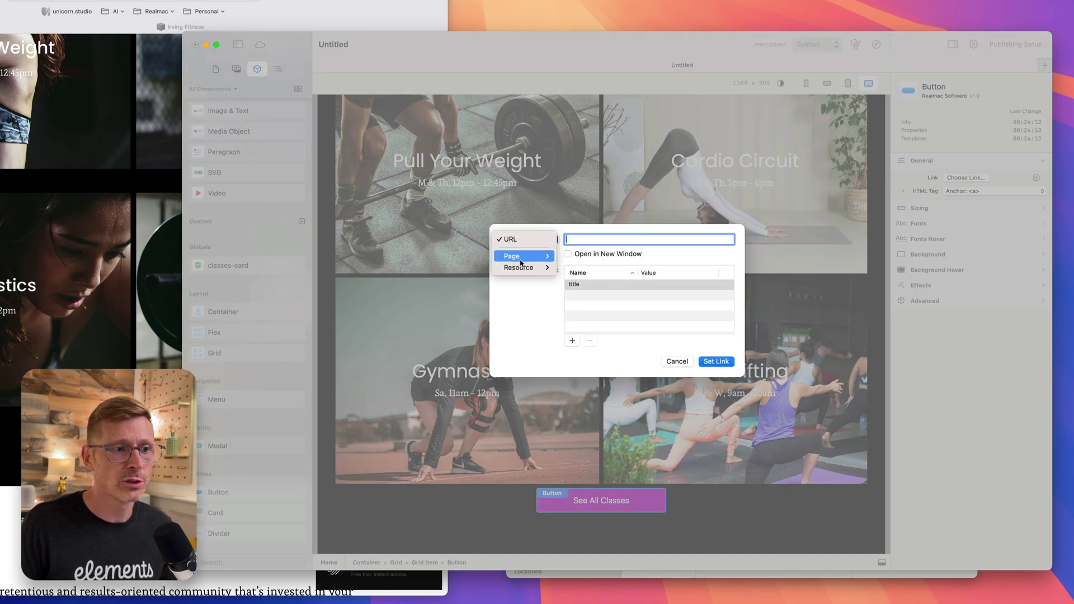
left_click(682, 357)
left_click(678, 361)
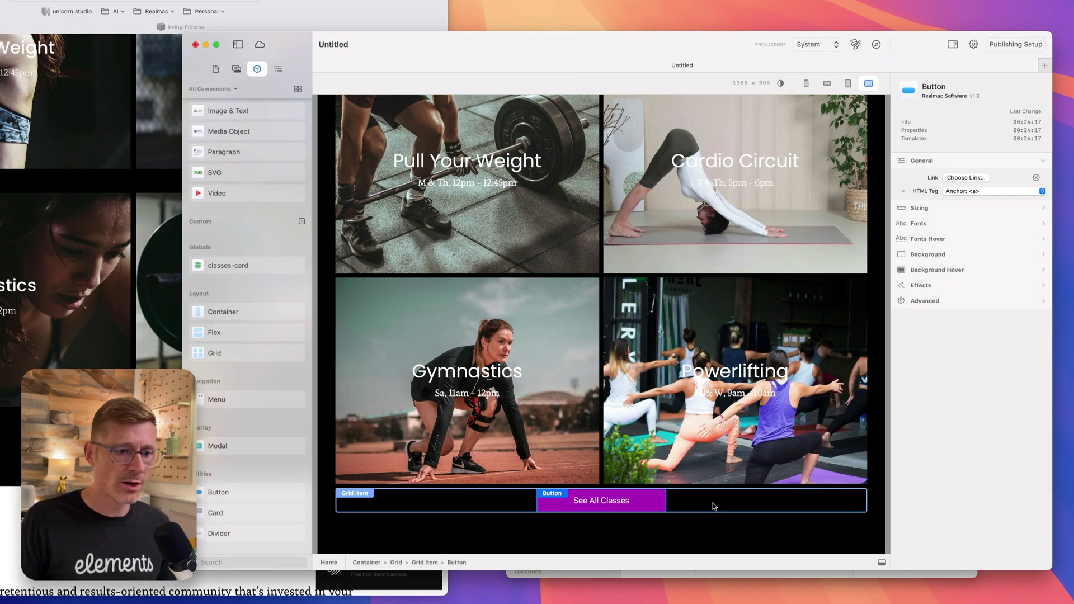
left_click(919, 208)
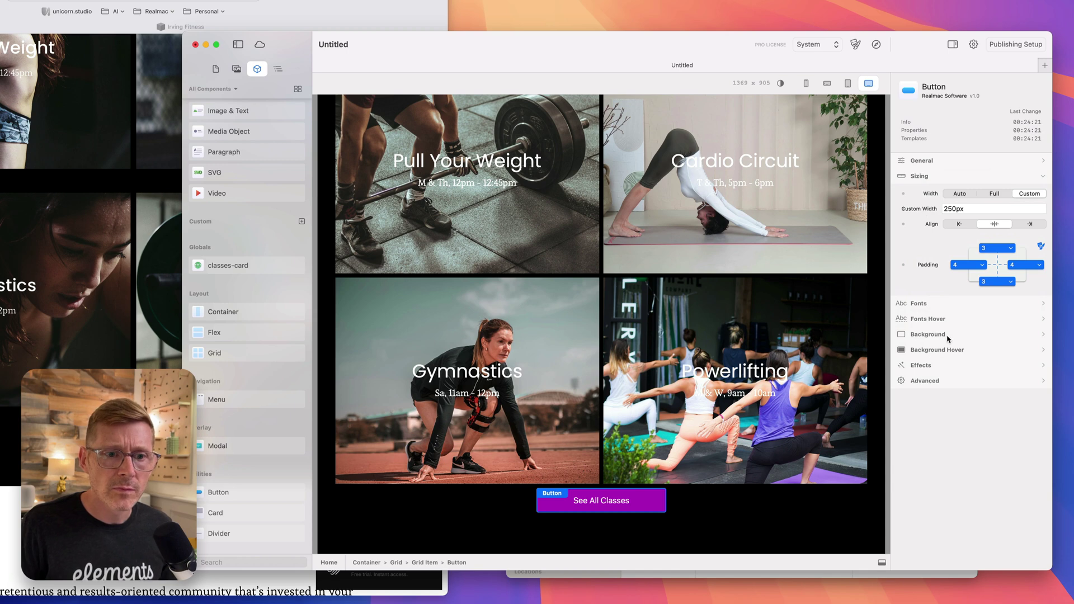
Step: Add a Container to the last grid item and nest the See All Classes button inside it
left_click(482, 506)
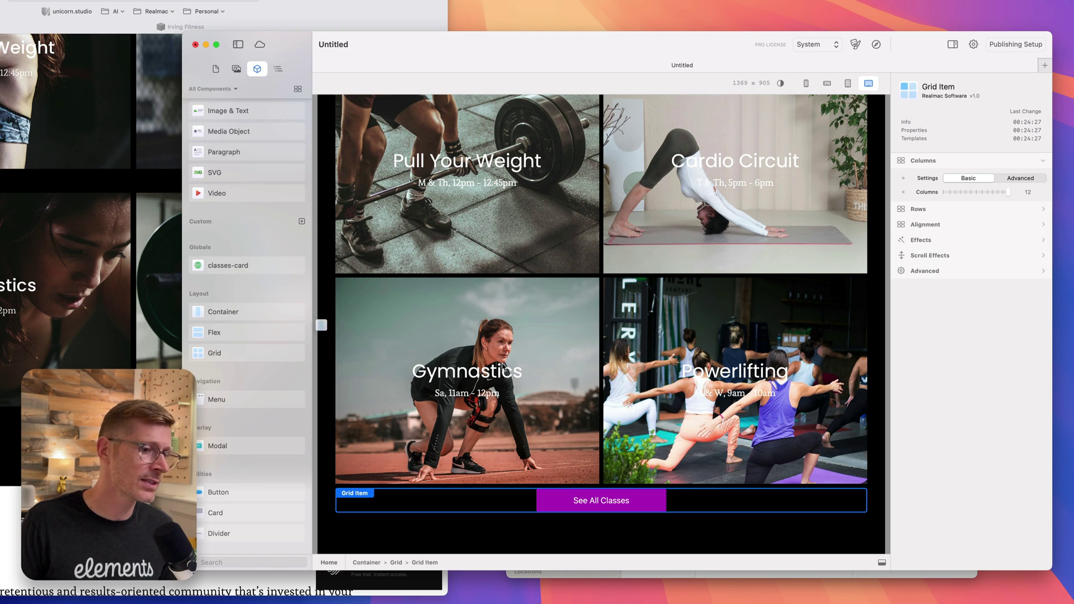
left_click_drag(322, 326, 543, 506)
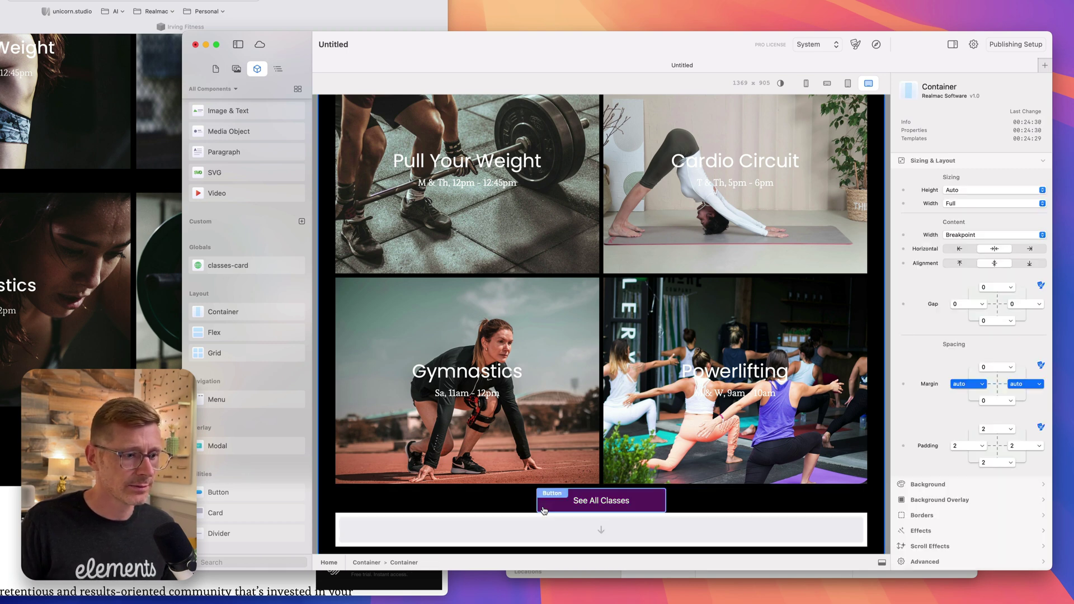
left_click(278, 69)
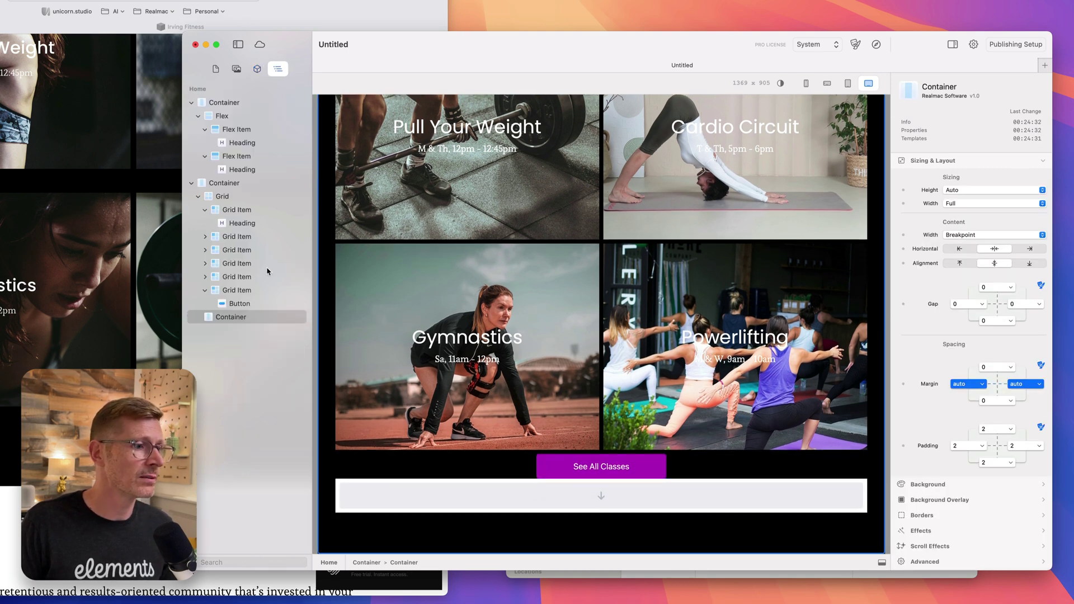
left_click_drag(234, 323, 254, 306)
left_click_drag(253, 301, 258, 306)
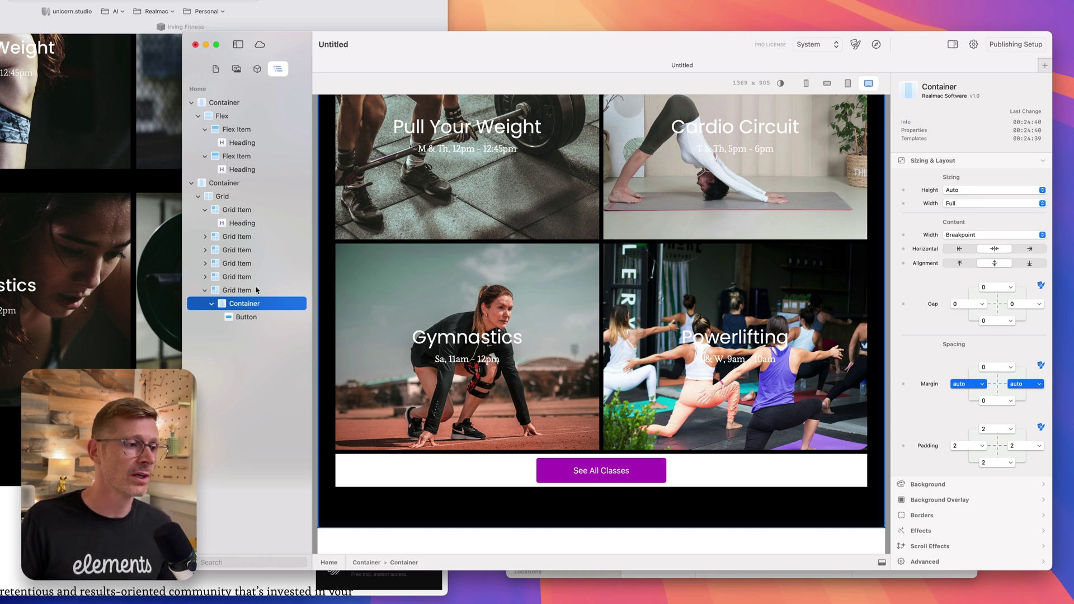
Step: Set the background color opacity of the container around the button to 0%
left_click(250, 292)
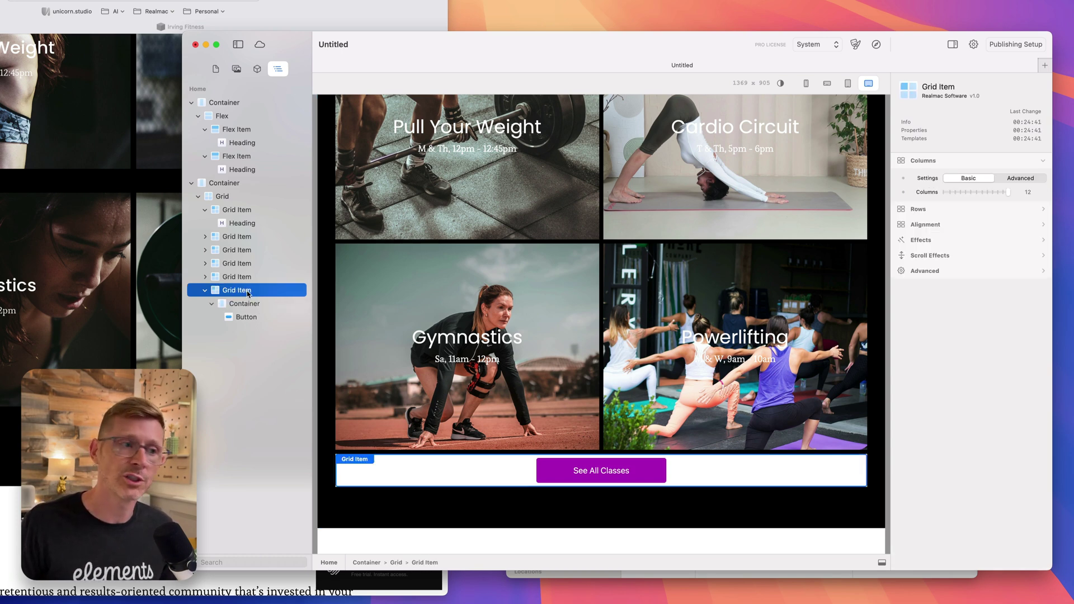
left_click(250, 305)
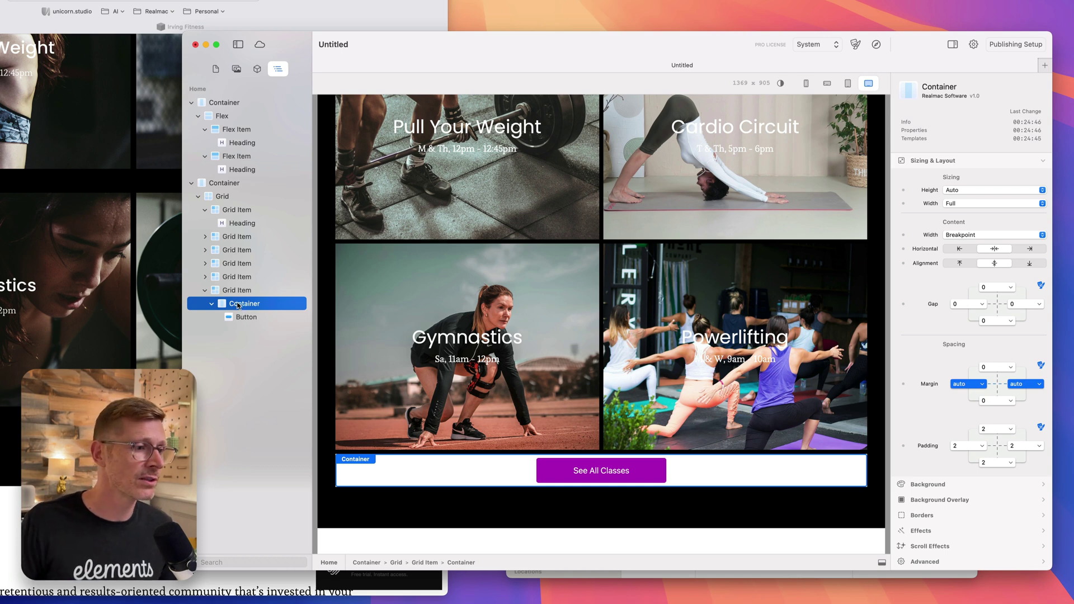
left_click(963, 163)
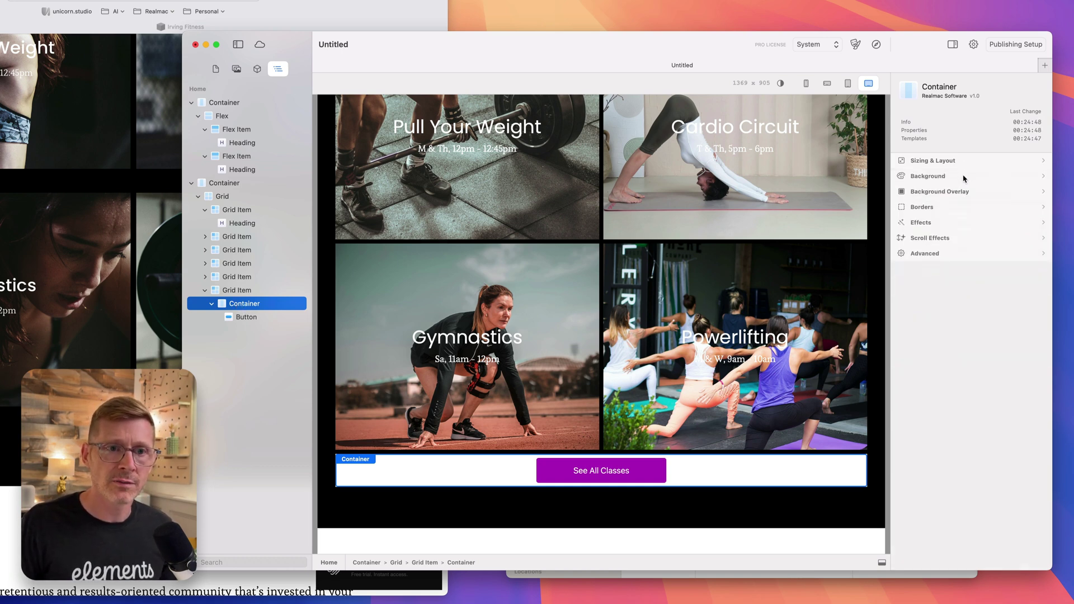
left_click(964, 176)
left_click_drag(1006, 239, 897, 244)
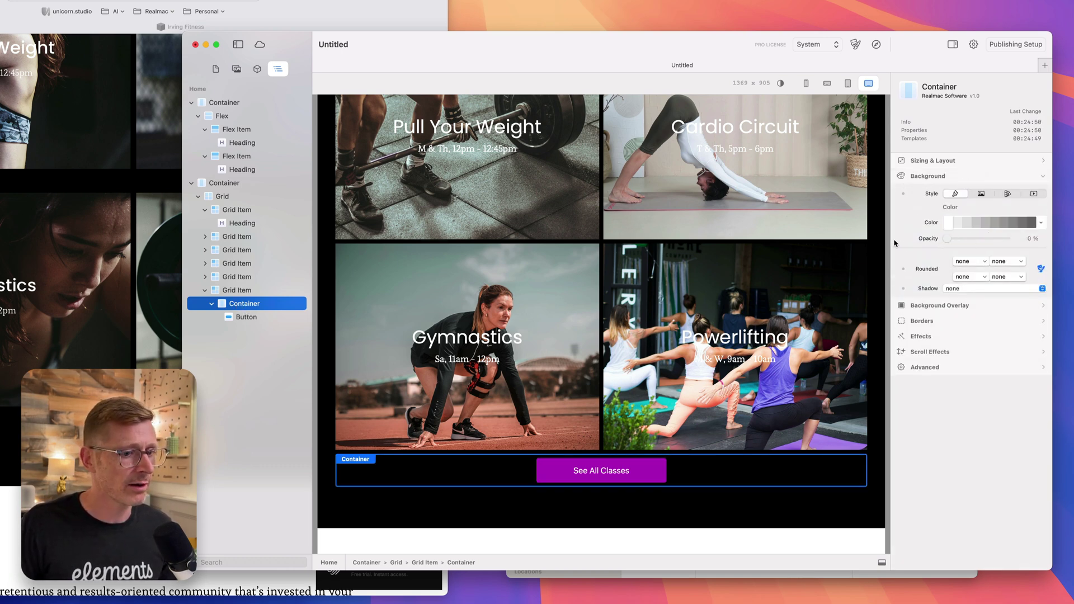
Step: Set the top and bottom padding of the container around the button to 10
left_click(958, 177)
left_click(964, 162)
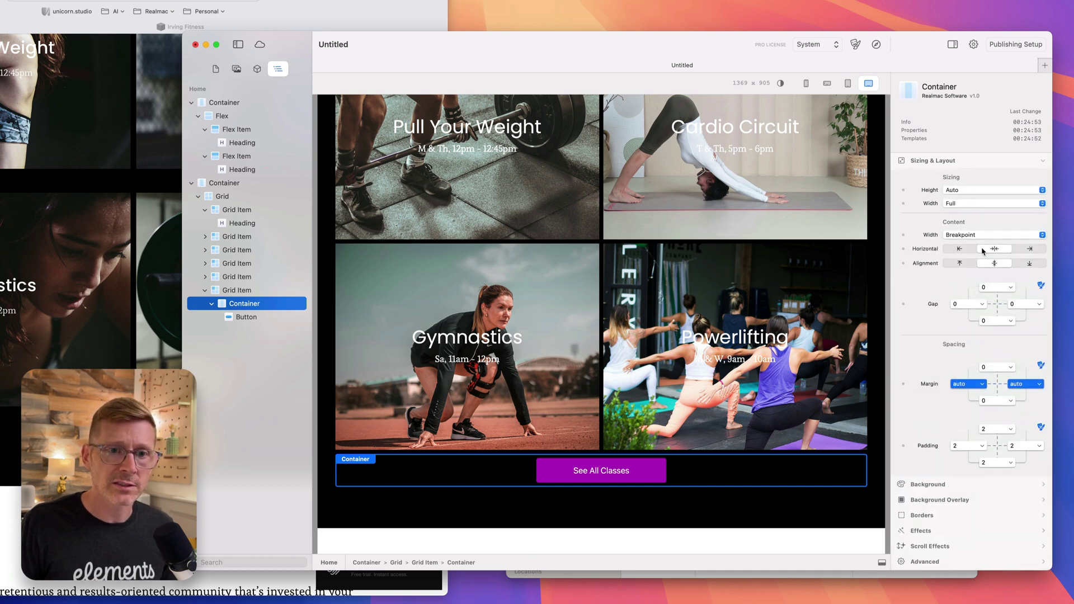
left_click(1000, 443)
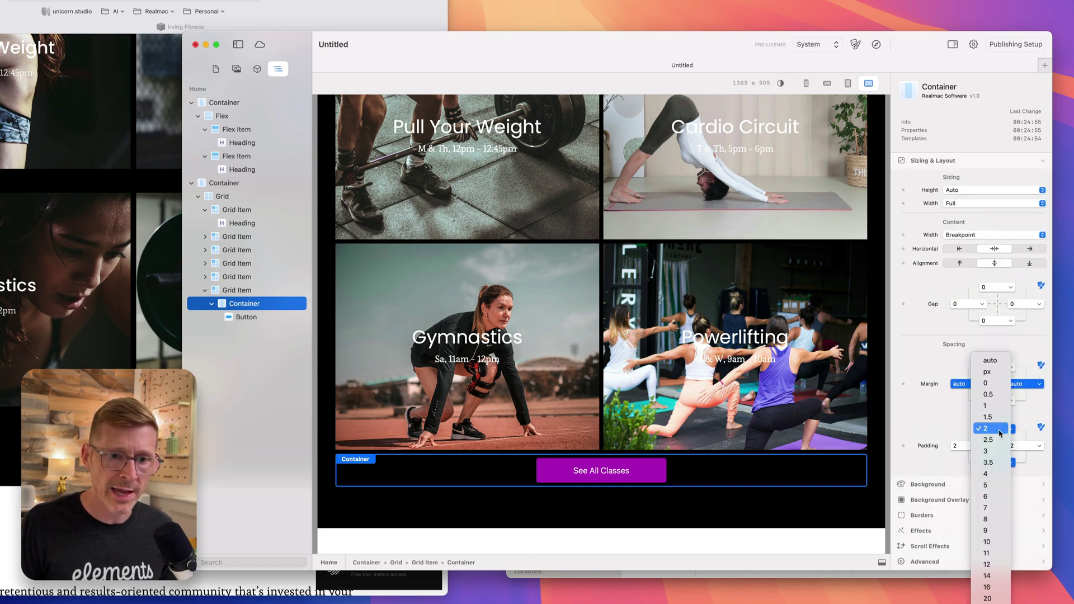
left_click(1001, 543)
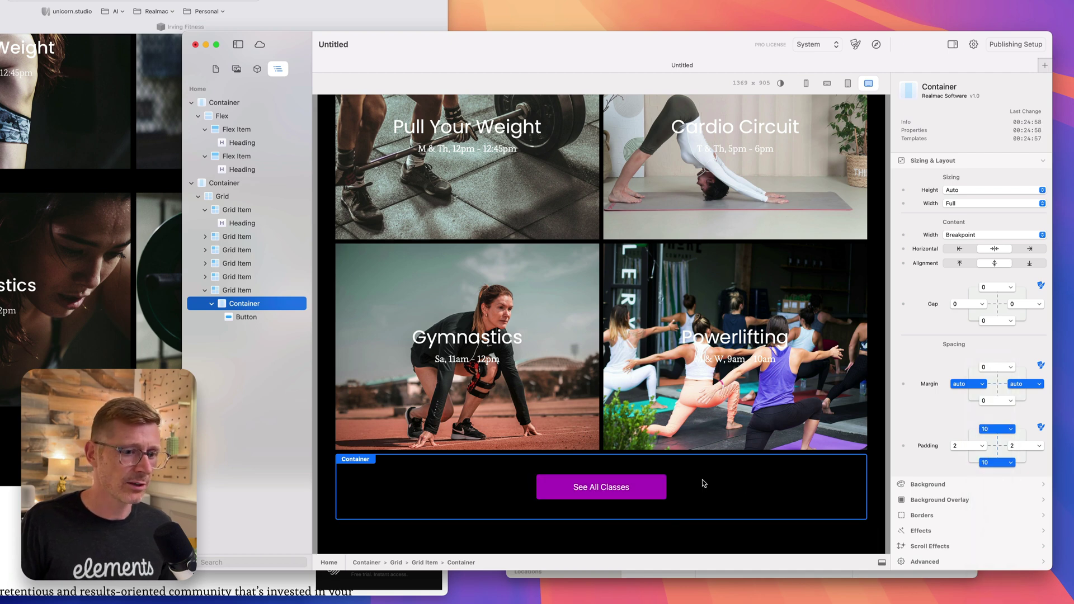
Step: Examine the theme color palettes, the See All Classes button's background color choices, and the matching button on the reference site
left_click(644, 487)
scroll(727, 462, "down", 1)
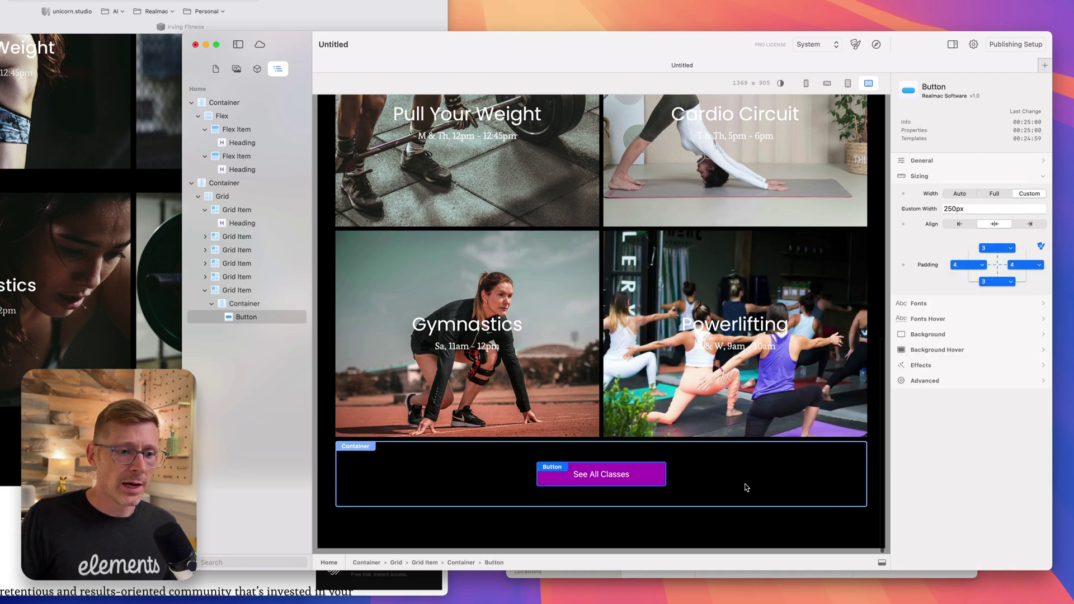
left_click(854, 45)
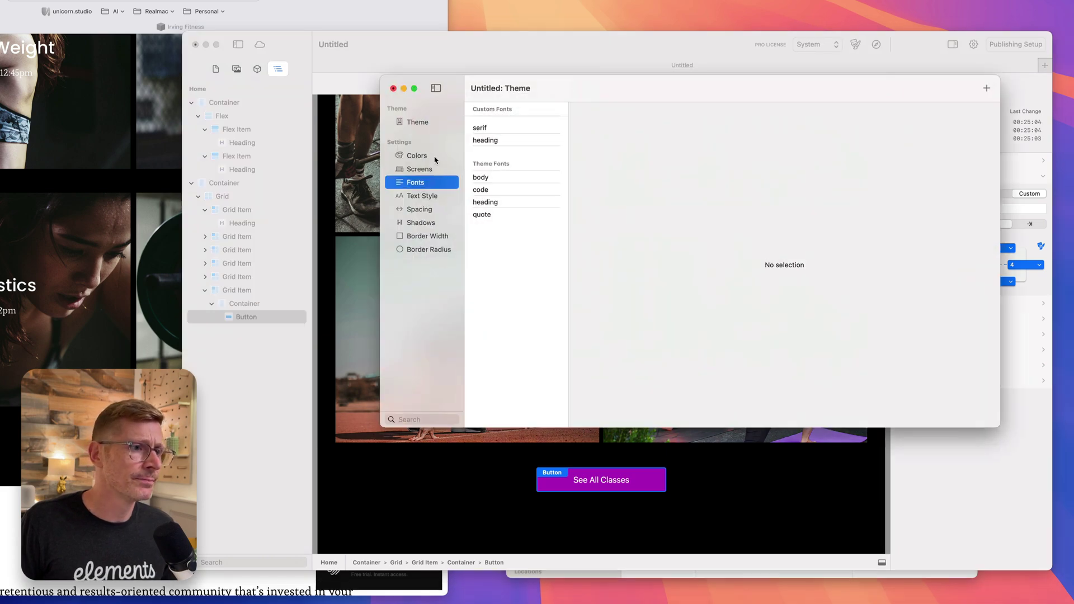
left_click(417, 155)
left_click_drag(613, 88, 674, 86)
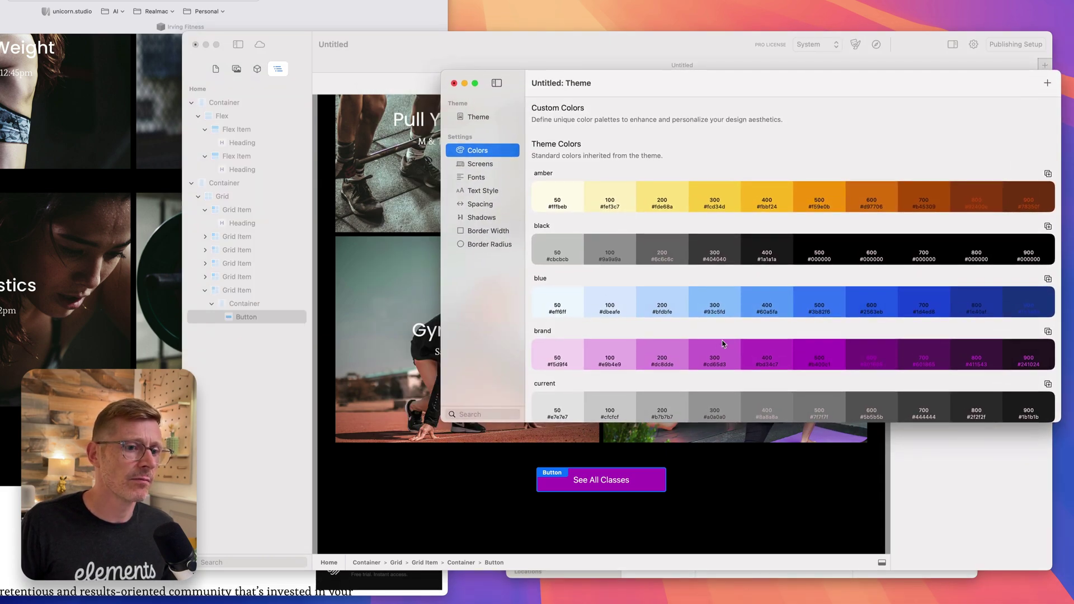
left_click(594, 491)
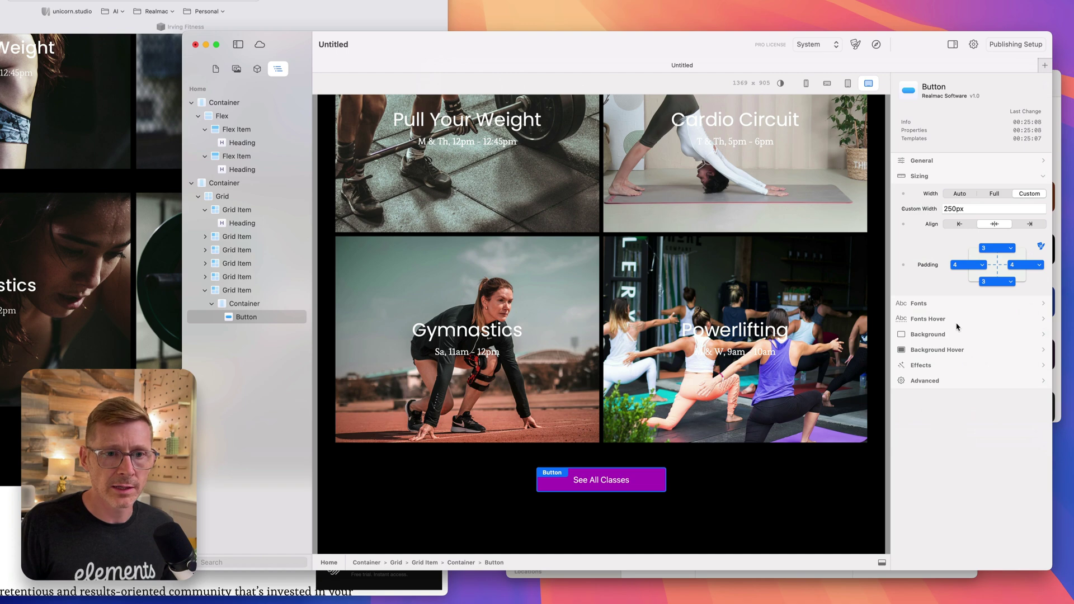
left_click(956, 335)
left_click(1042, 269)
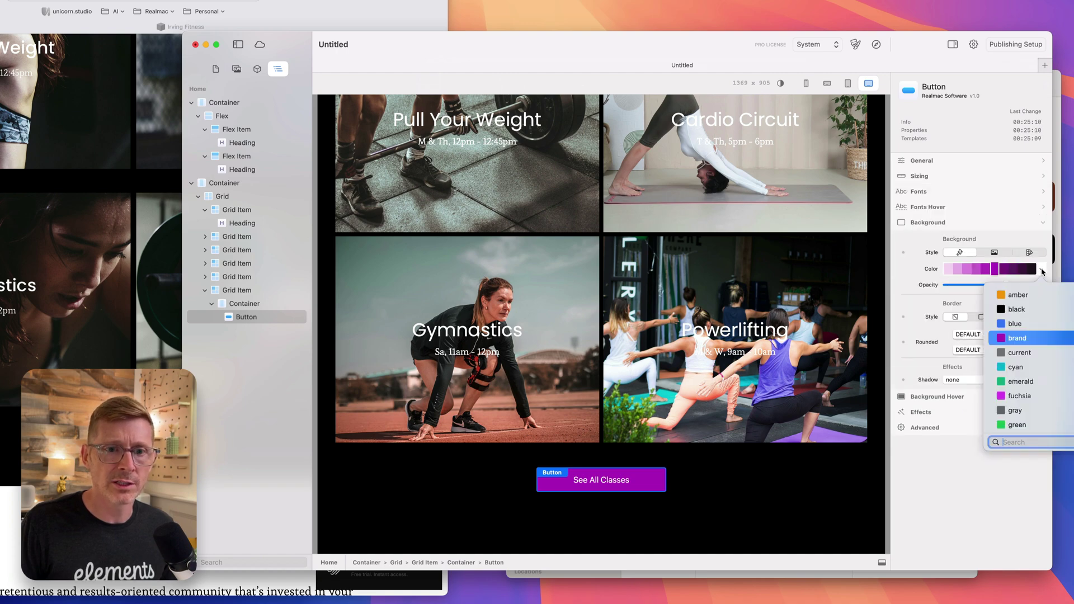
left_click(1042, 271)
scroll(170, 290, "up", 2)
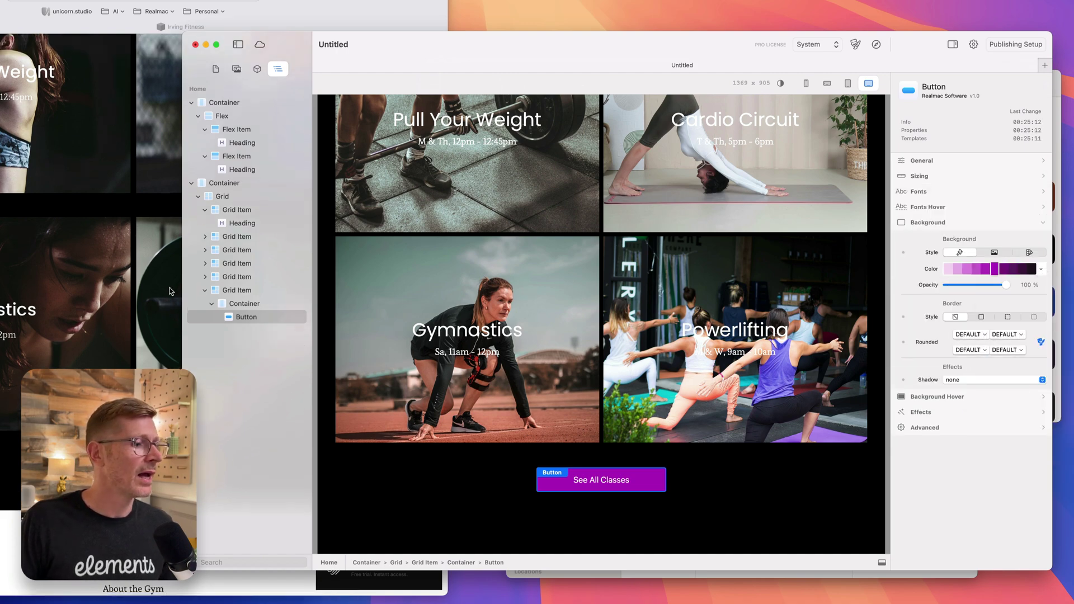
scroll(170, 289, "down", 3)
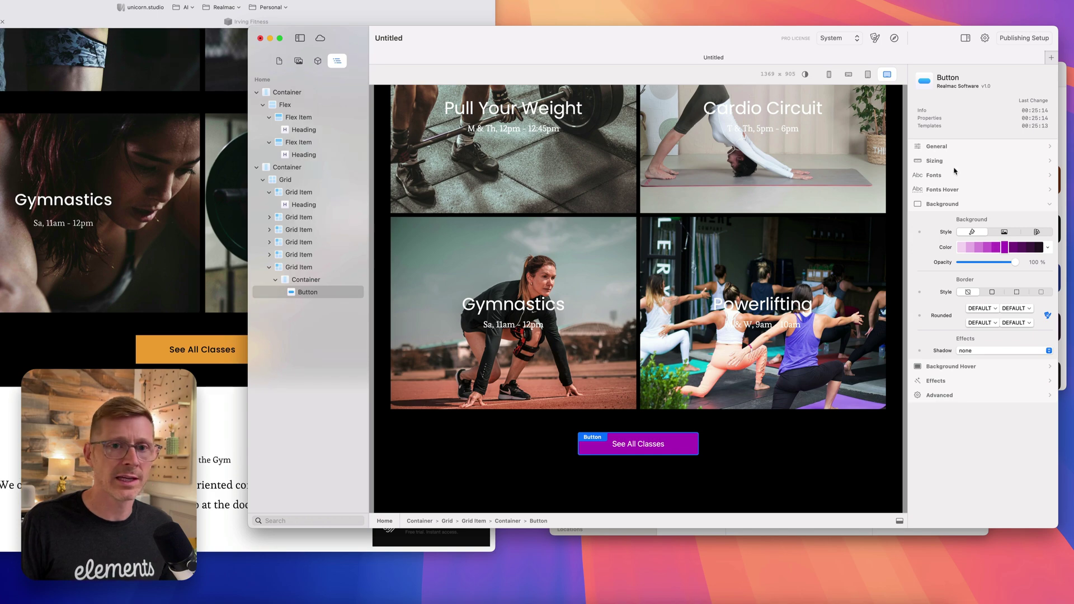
Step: Copy the brand palette into the theme's custom colors and sample the amber 400 swatch for its 500 shade
left_click(1066, 117)
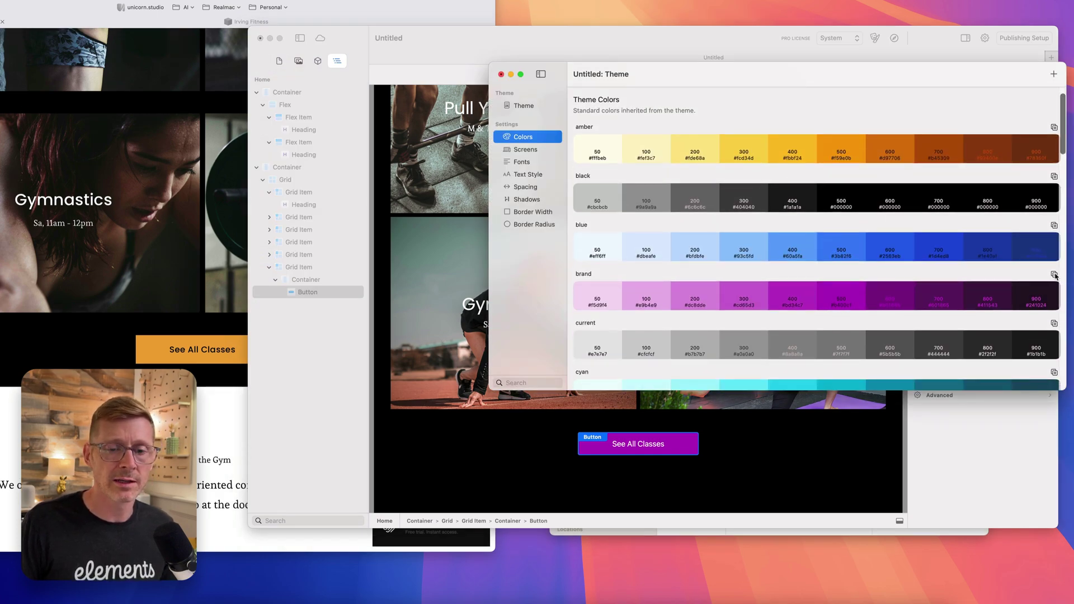
left_click(1054, 275)
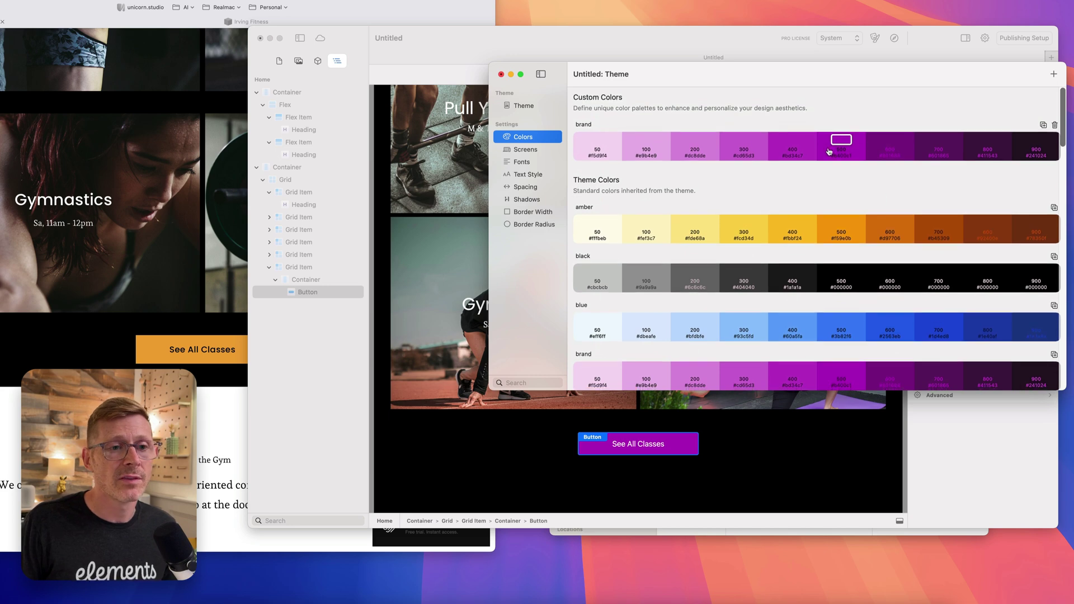
left_click(842, 140)
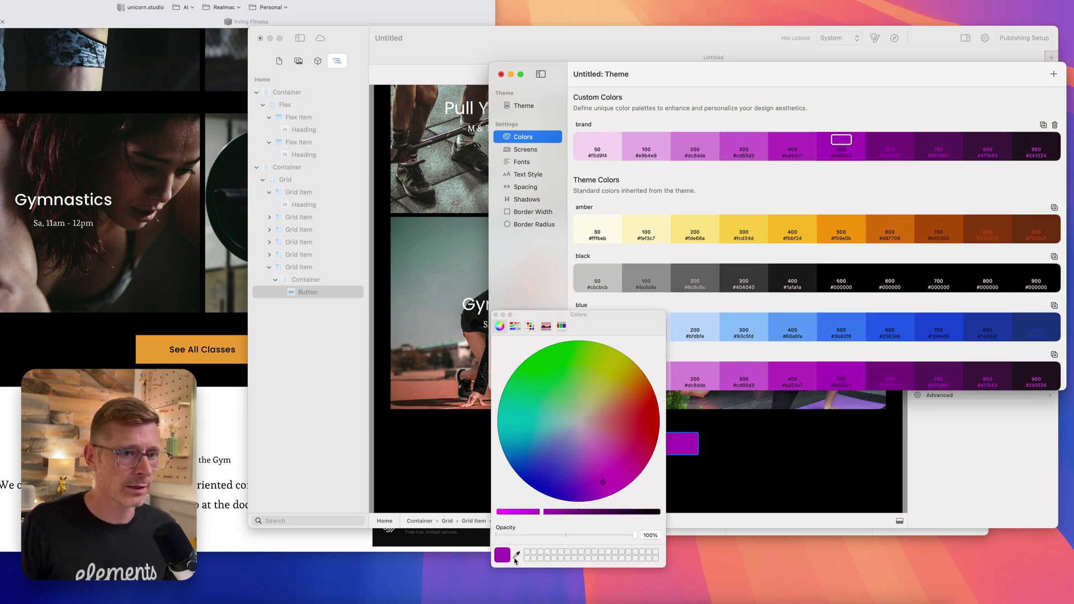
left_click(516, 555)
left_click(793, 226)
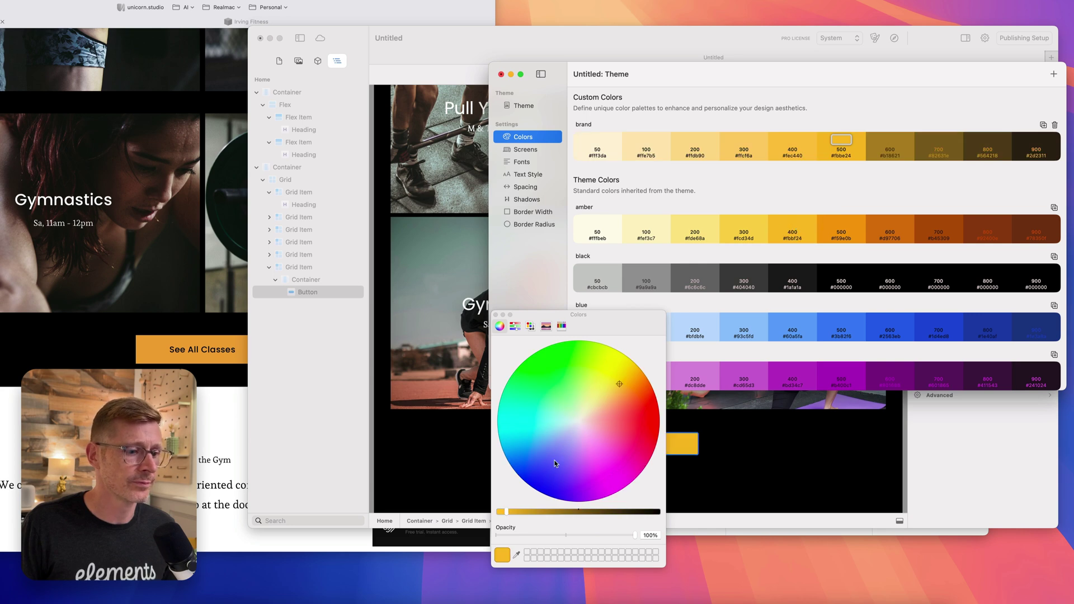
Step: Resample the custom brand 500 shade from the reference site's orange button, brighten it slightly, and close the theme settings
left_click(516, 556)
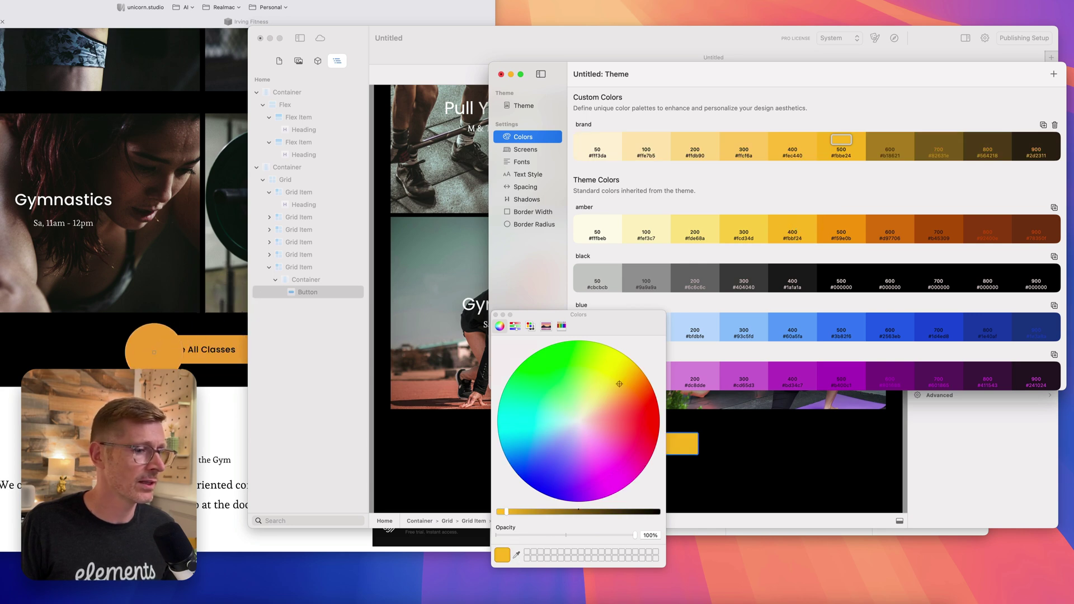
left_click(151, 340)
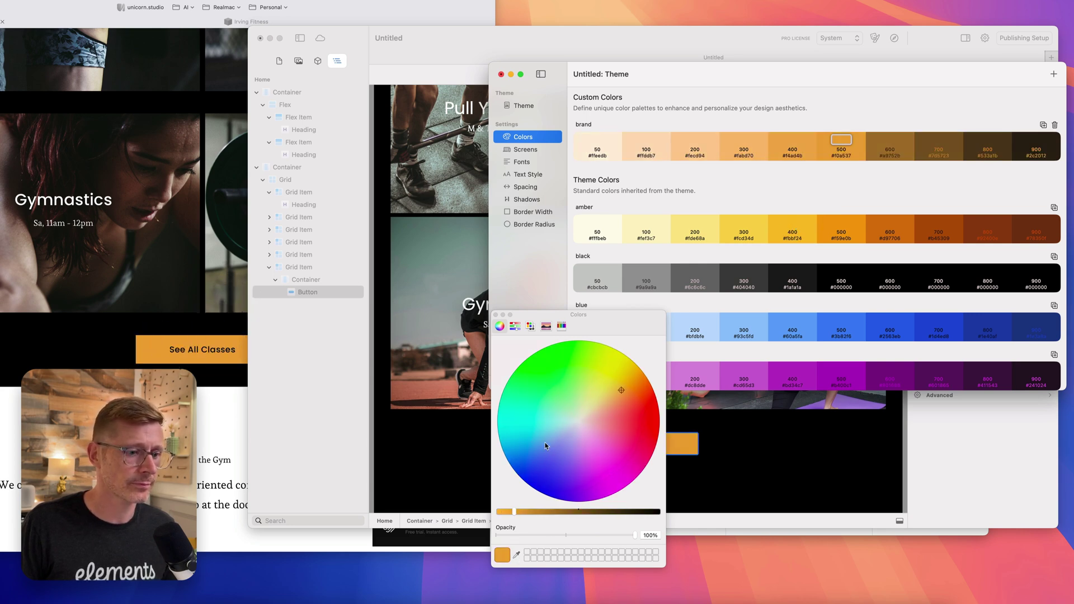
left_click_drag(513, 512, 506, 512)
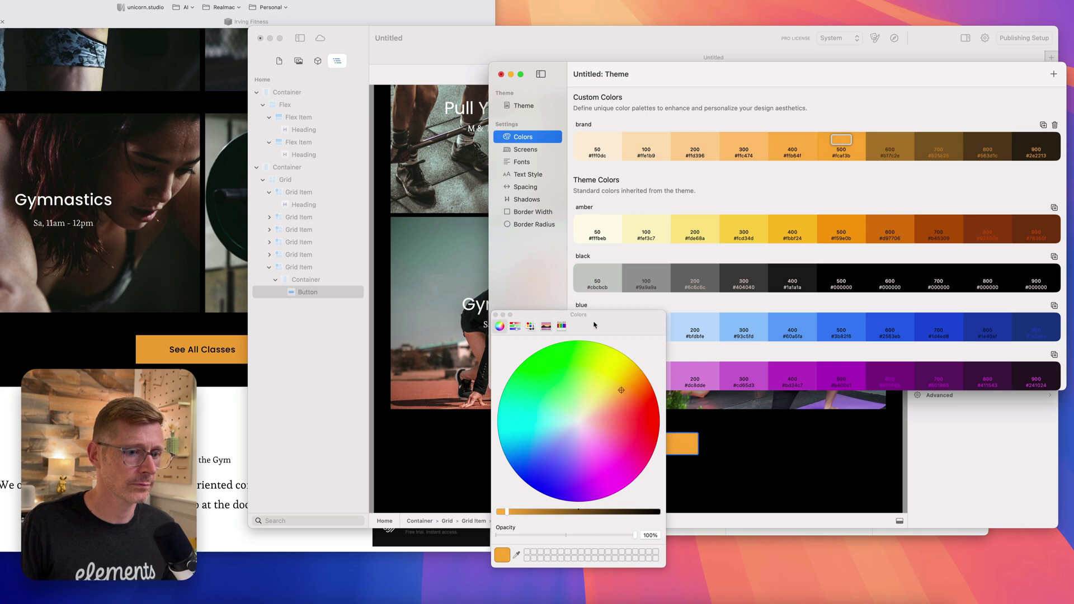
left_click_drag(594, 326, 812, 305)
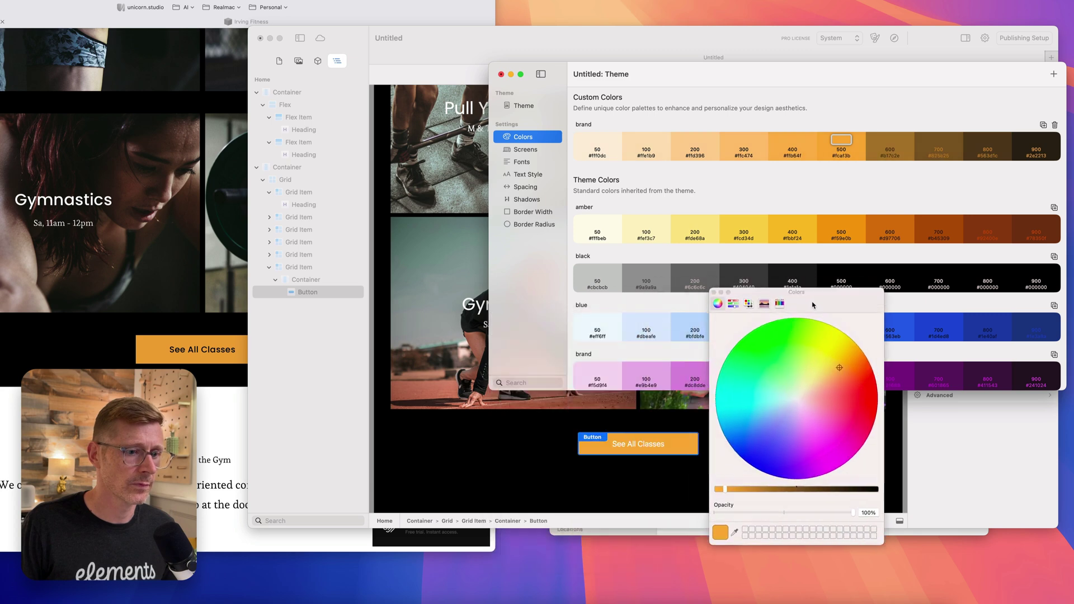
left_click(715, 296)
left_click(501, 75)
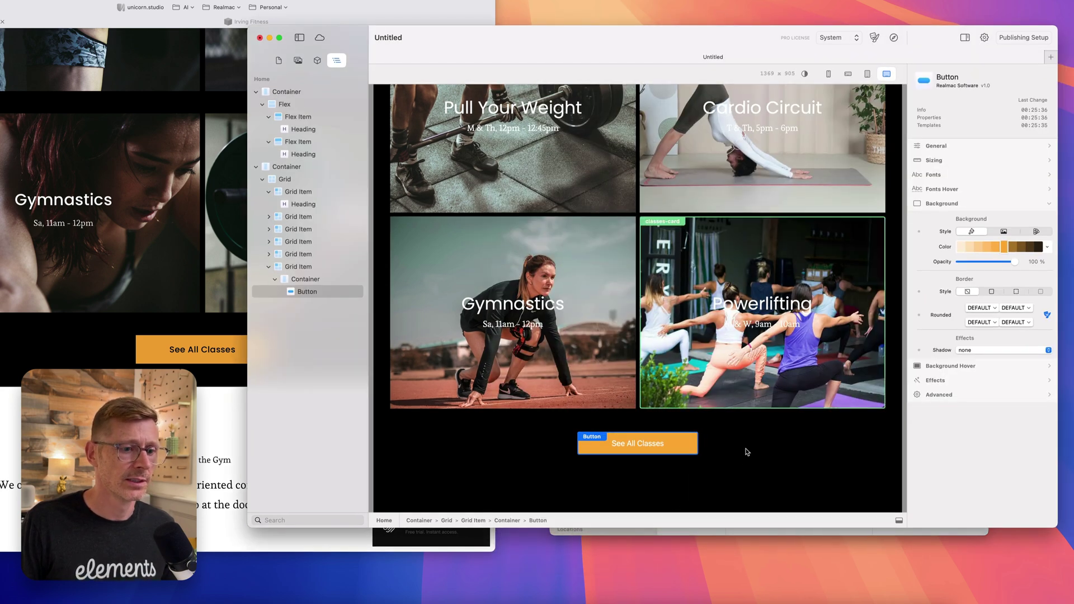
Step: Set the button's text color to the darkest shade of its palette
left_click(970, 205)
left_click(963, 175)
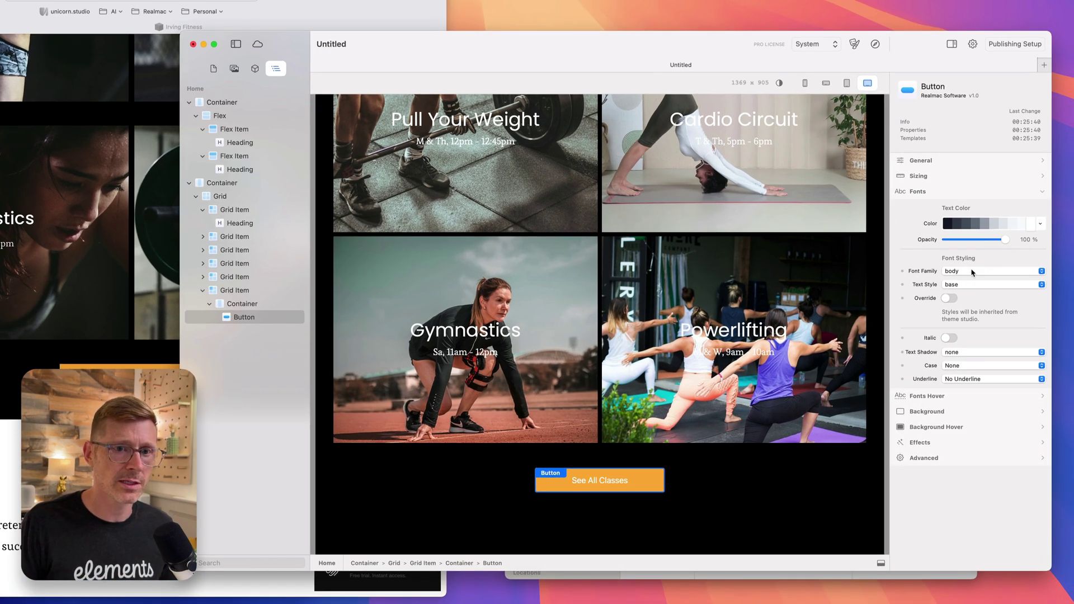
left_click(947, 225)
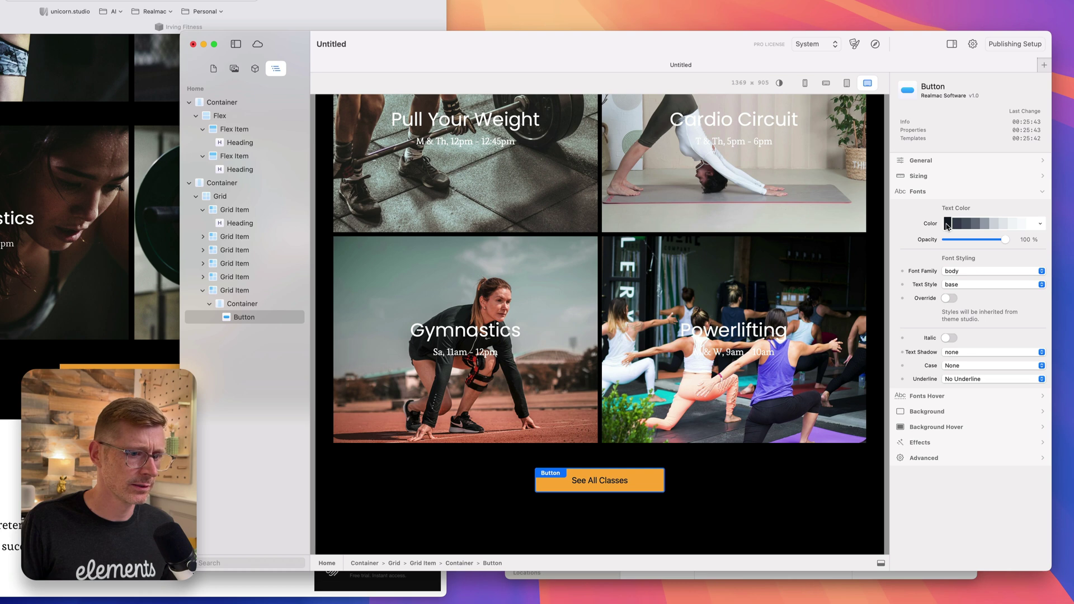
Step: Set the button's hover text color to the darkest shade and compare it with the reference site
left_click(940, 192)
left_click(938, 208)
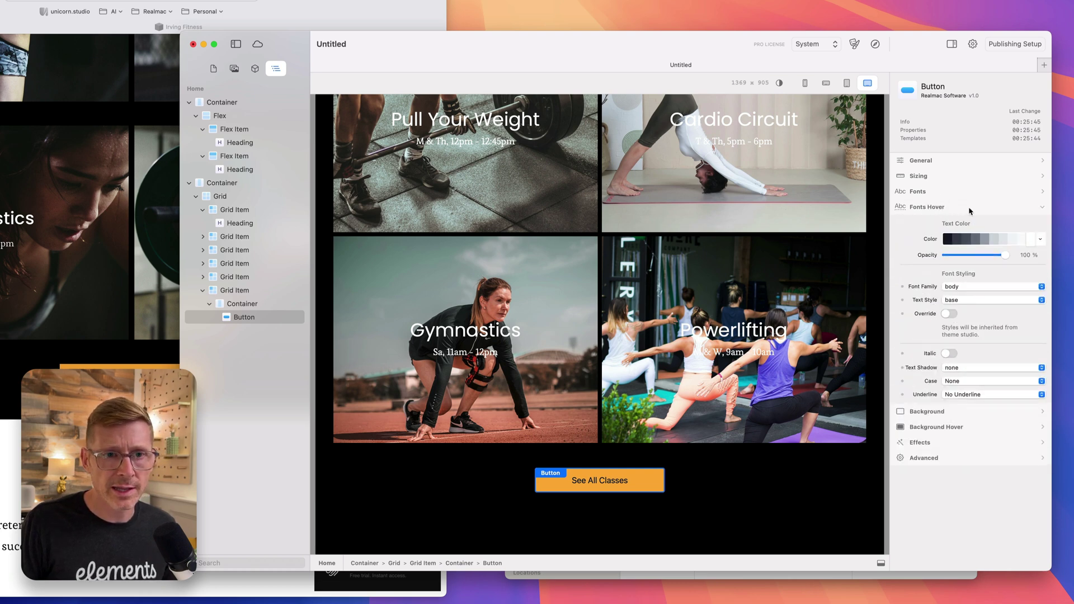
left_click(945, 239)
left_click(249, 576)
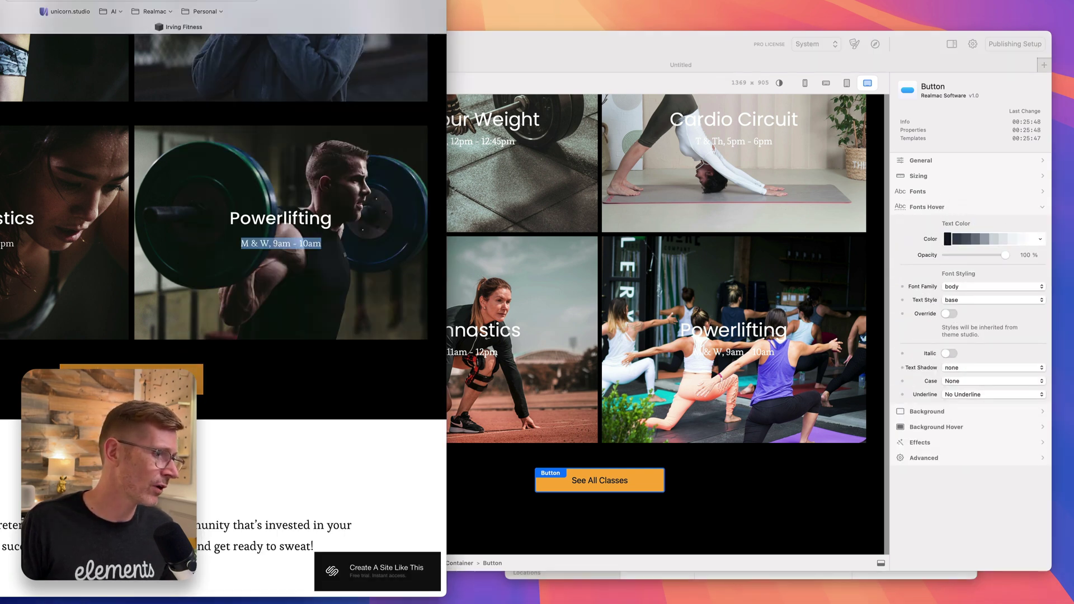
left_click(644, 480)
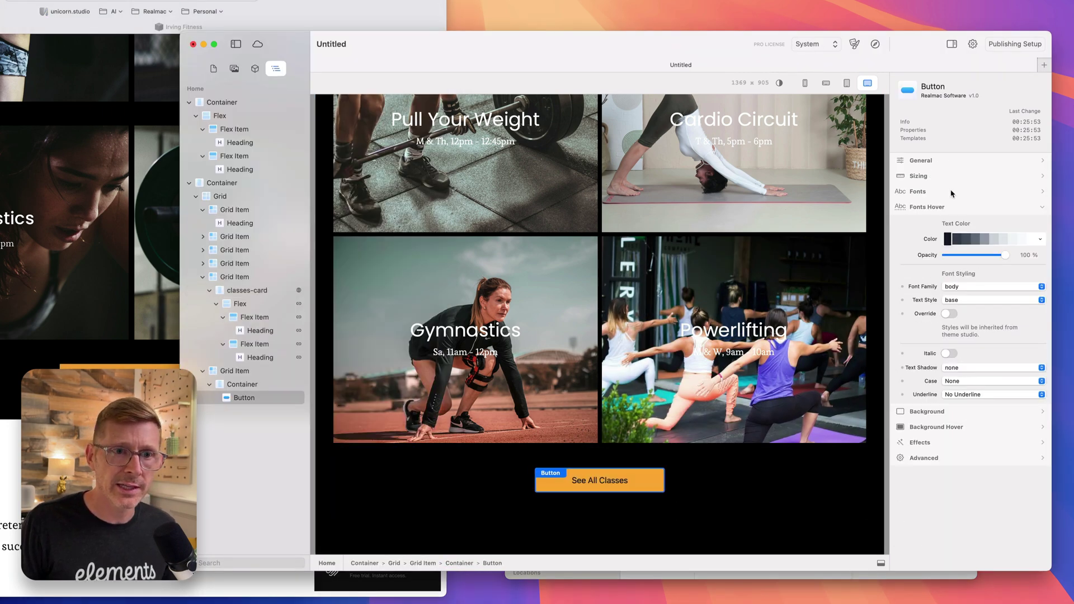
Step: Set the button's top and bottom padding to 4 and its left and right padding to 6
left_click(953, 178)
left_click(1002, 252)
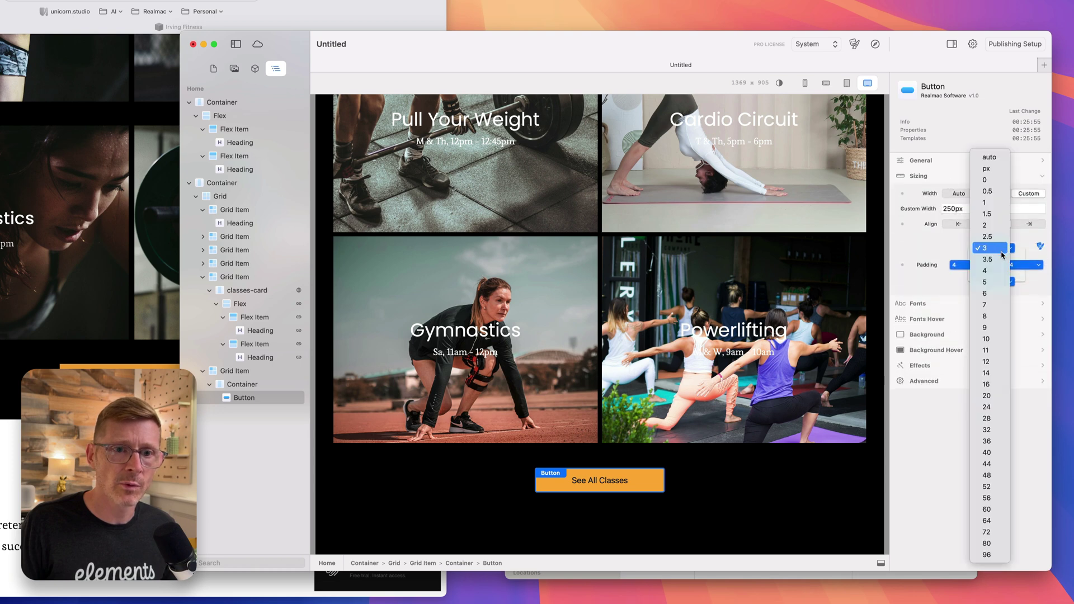
left_click(998, 273)
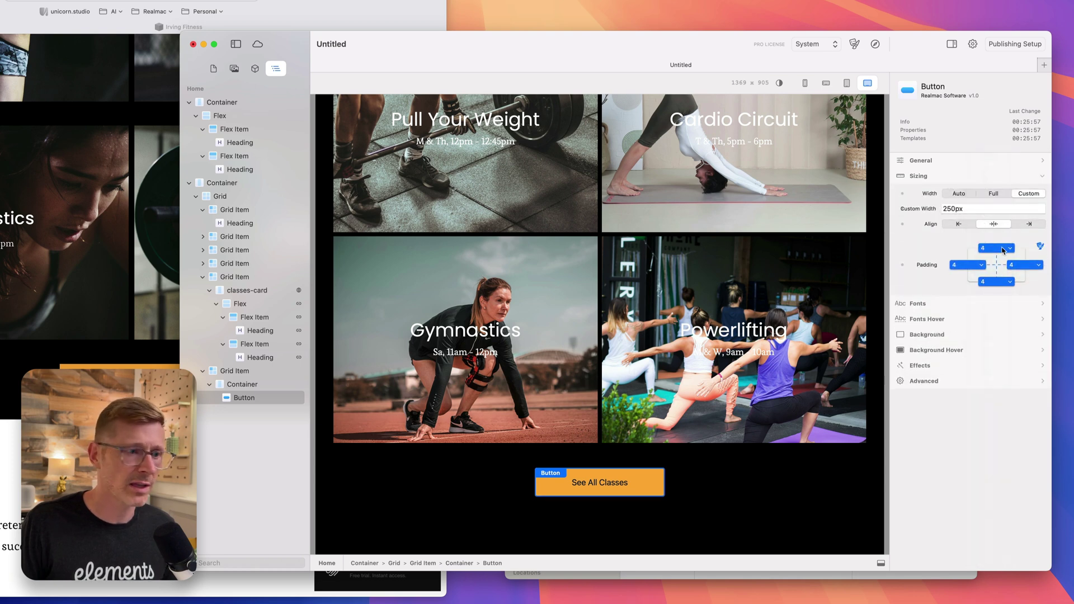
left_click(974, 265)
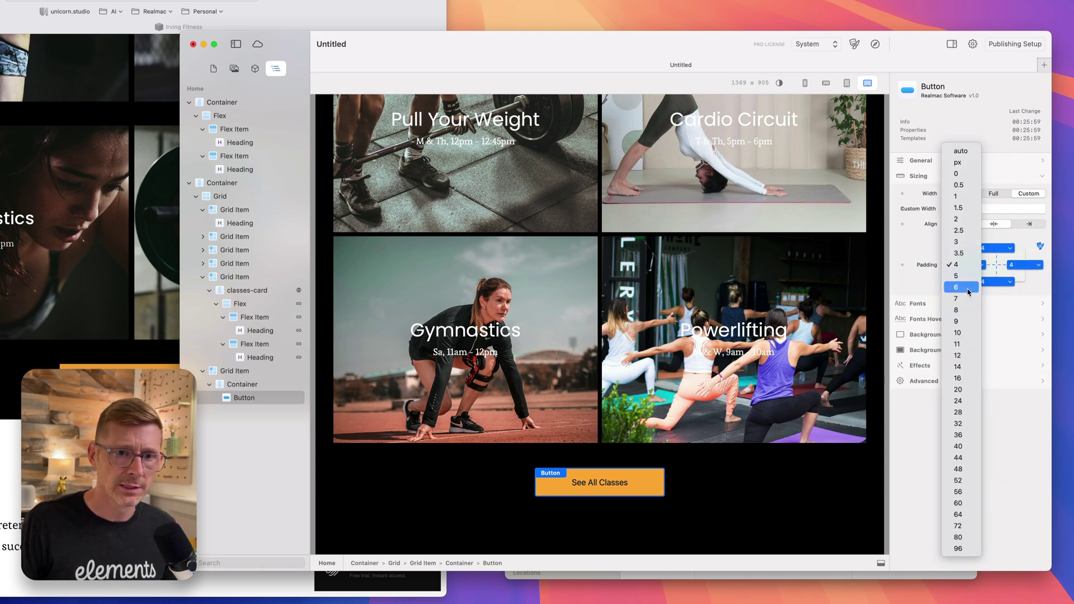
left_click(969, 288)
left_click(982, 265)
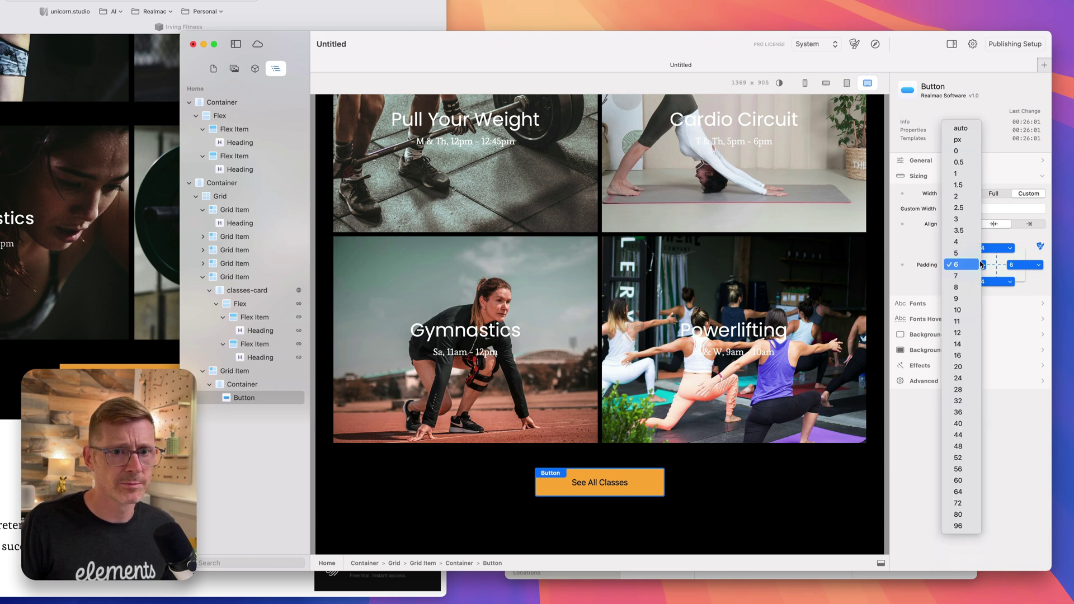
left_click(980, 266)
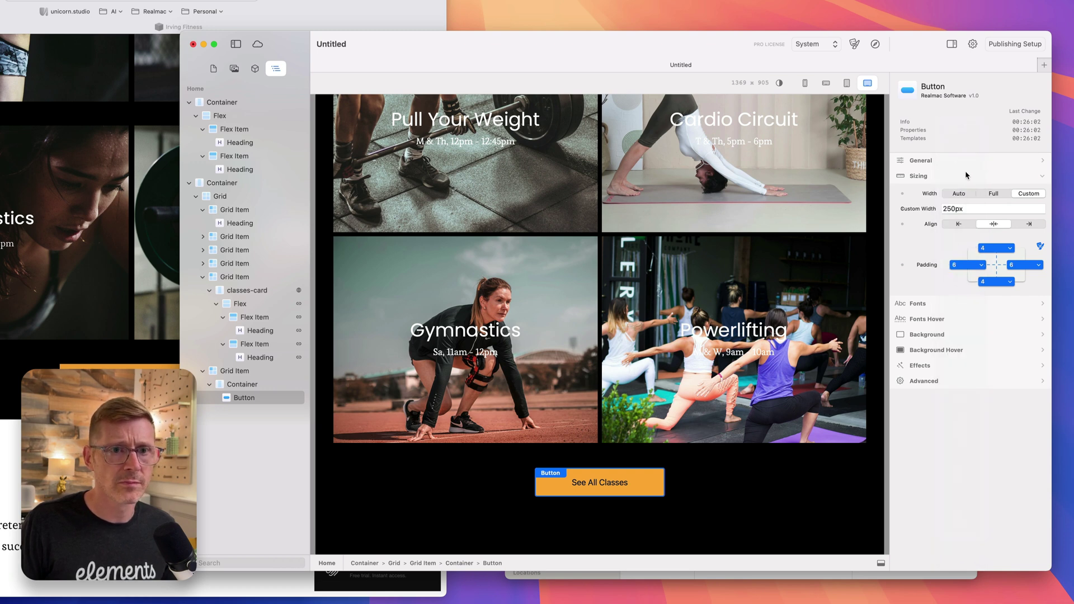
Step: Try a custom button width of 300px, then settle on 270px
double_click(955, 209)
type("300")
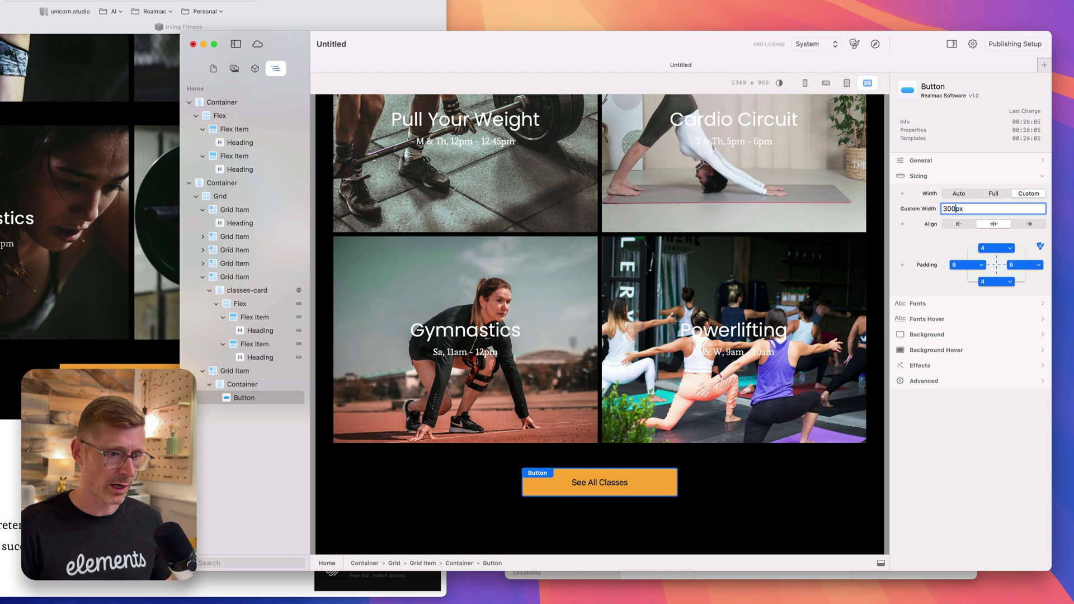
key("BackSpace")
key("BackSpace")
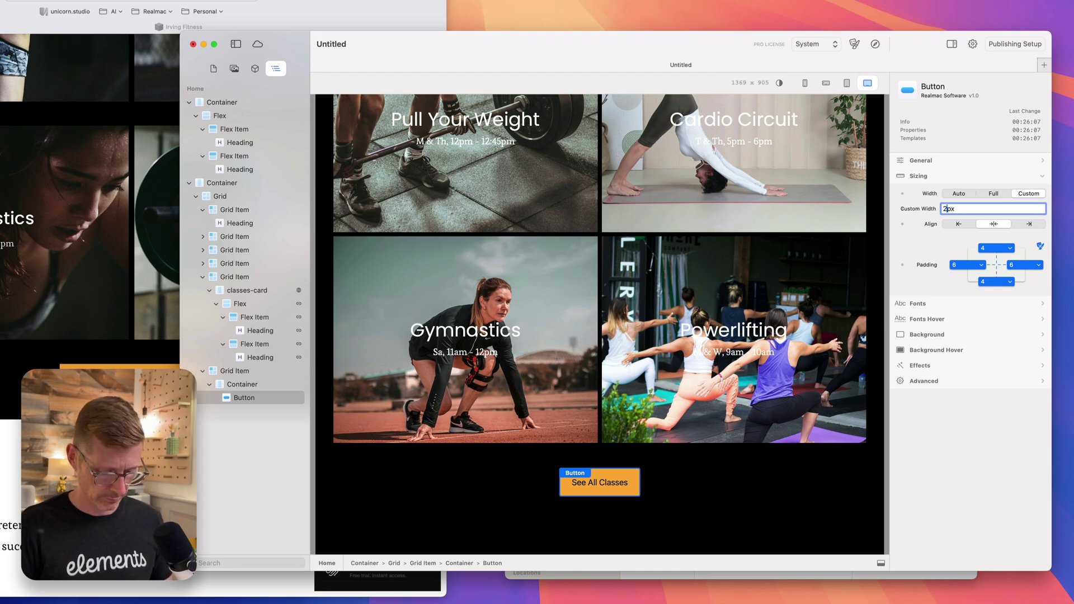
type("270")
key("Return")
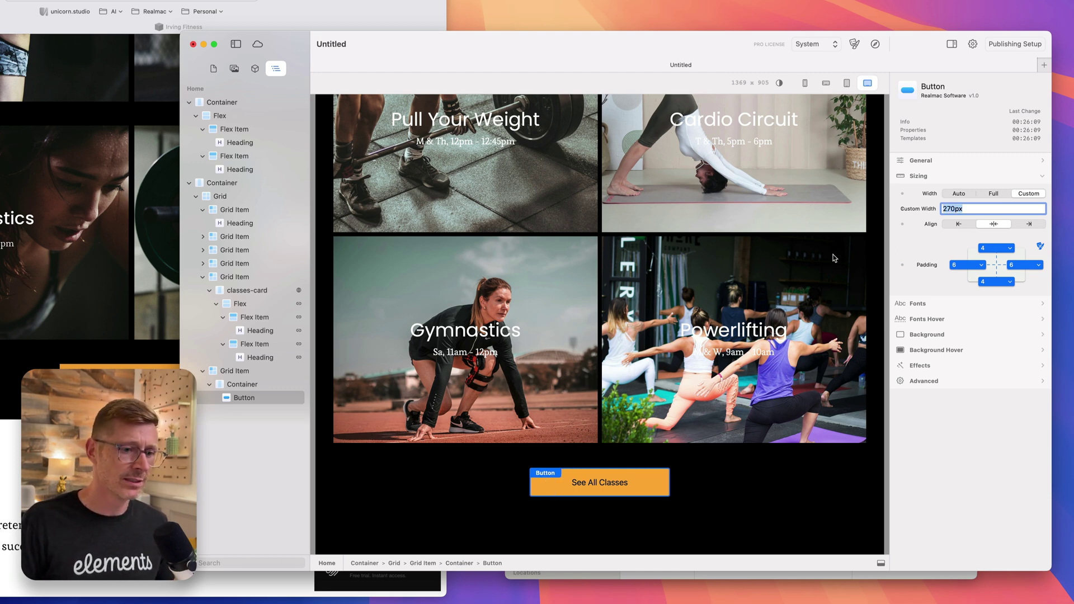
left_click(600, 482)
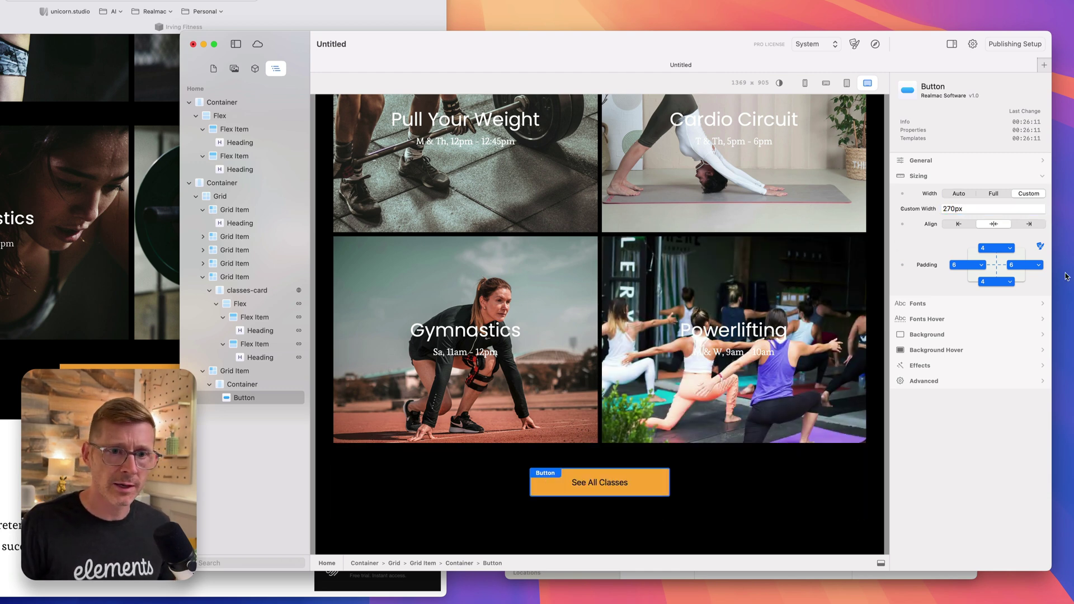
Step: Set the See All Classes button's text style to lg
left_click(958, 177)
left_click(951, 192)
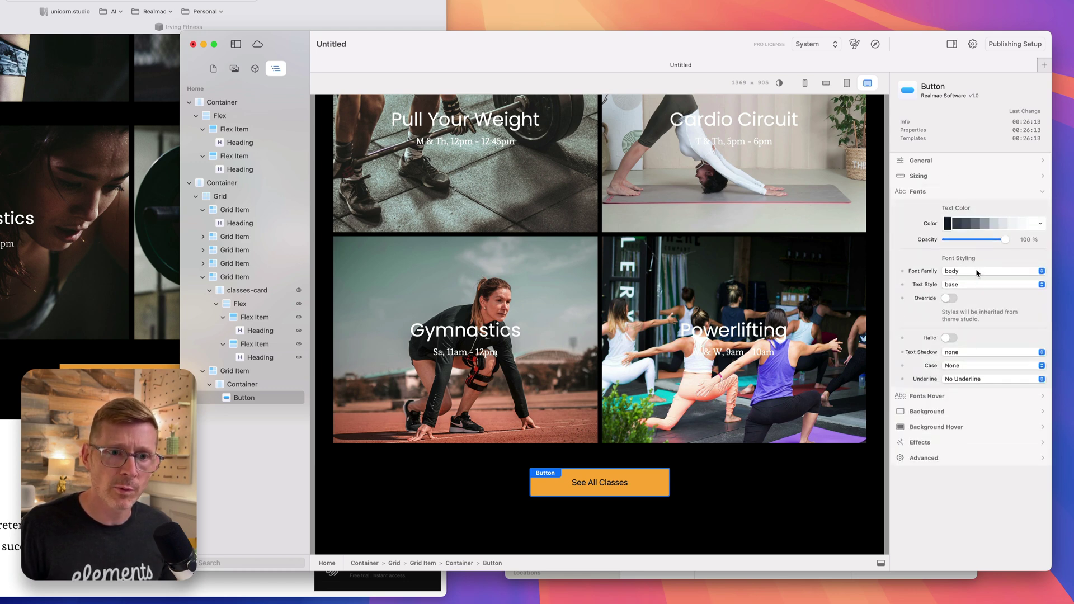
left_click(978, 273)
left_click(974, 273)
left_click(982, 284)
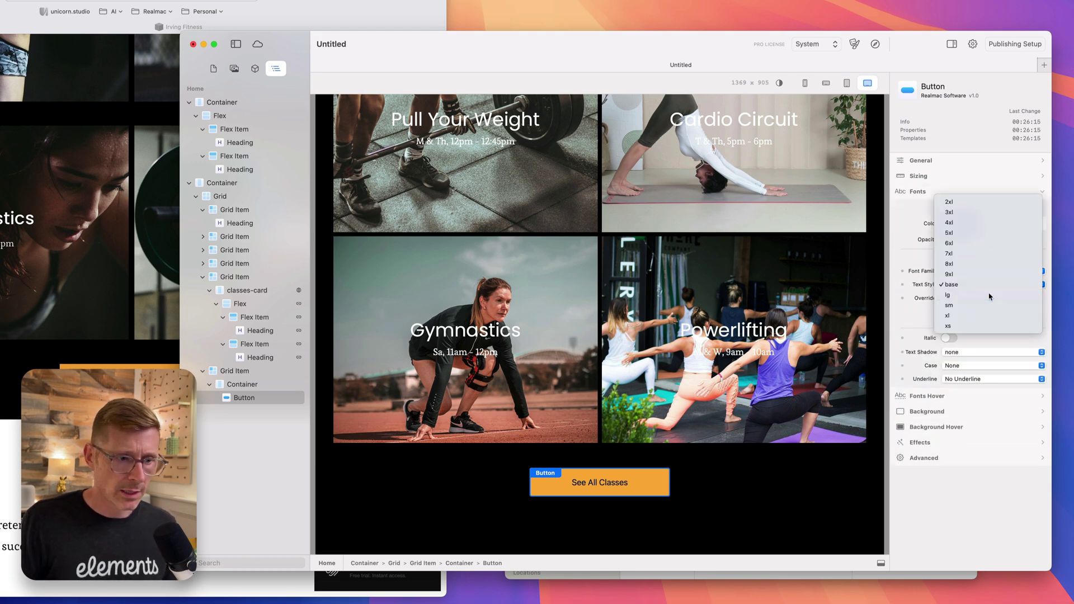
left_click(989, 295)
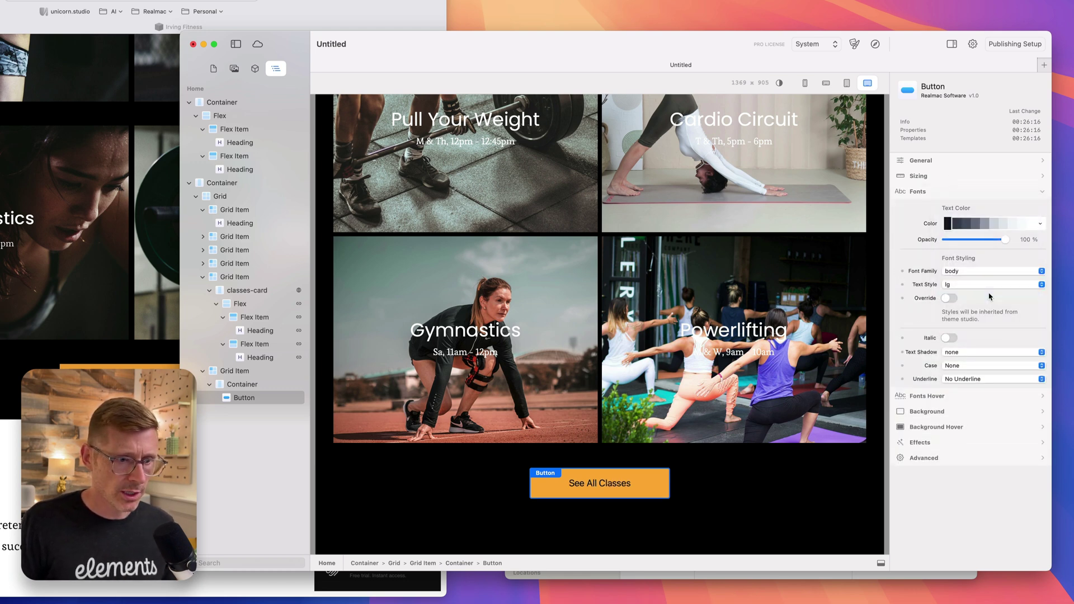
Step: Set the button's hover text style to lg so it matches the normal text
left_click(944, 396)
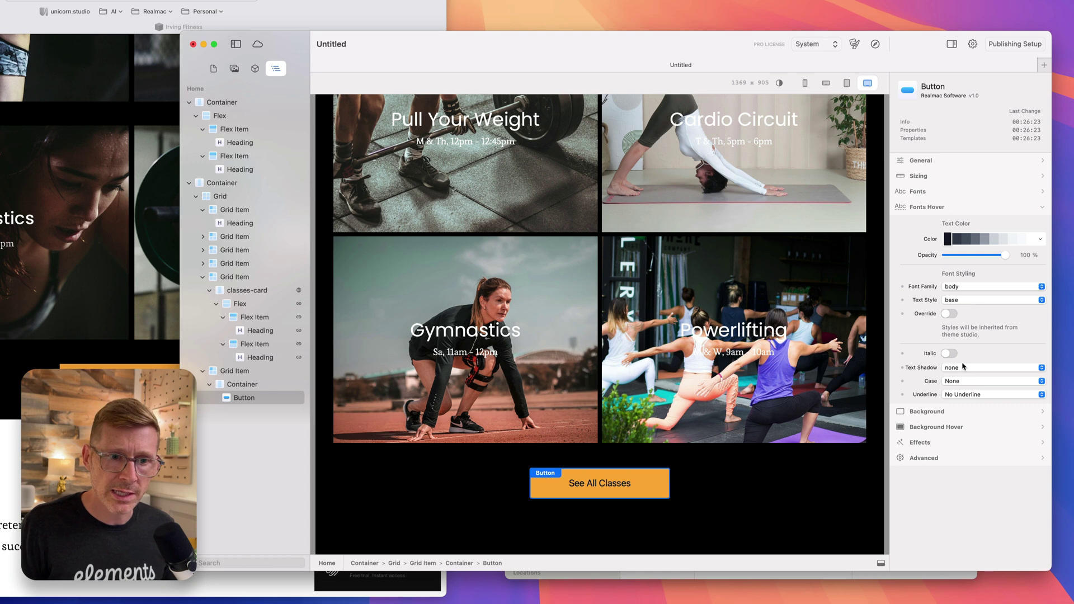
left_click(929, 207)
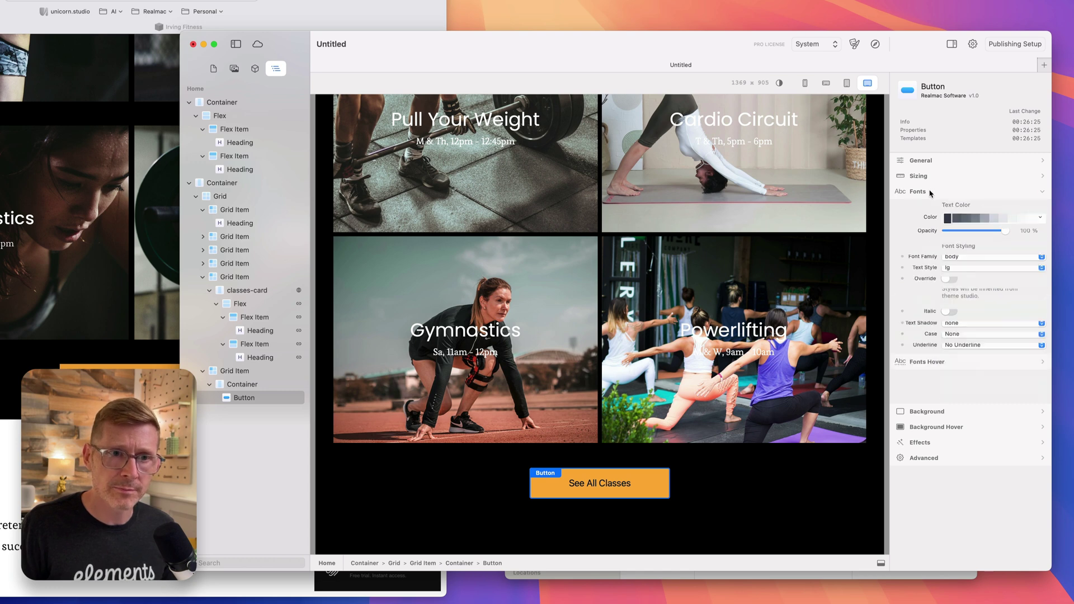
left_click(930, 208)
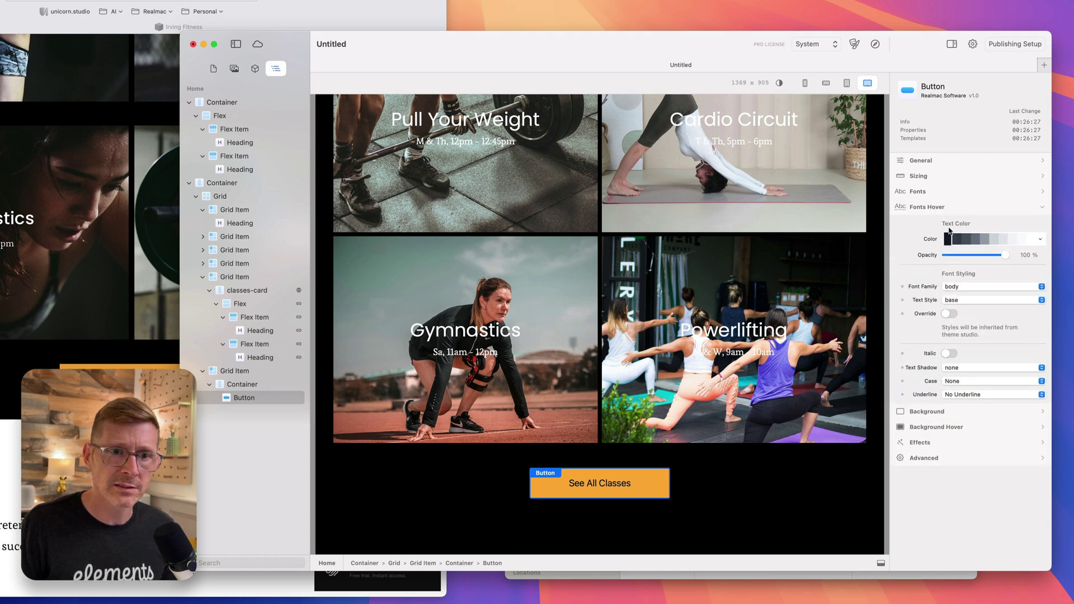
left_click(963, 307)
left_click(966, 315)
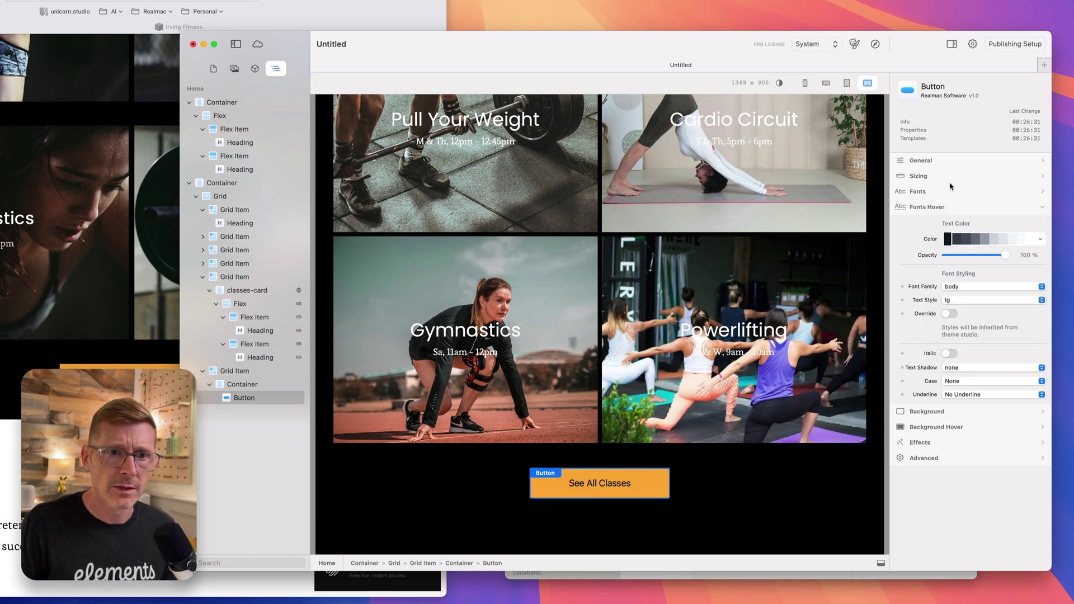
Step: Try a darker brown hover background on the button, then choose the base orange shade at 89% opacity
left_click(941, 208)
left_click(940, 239)
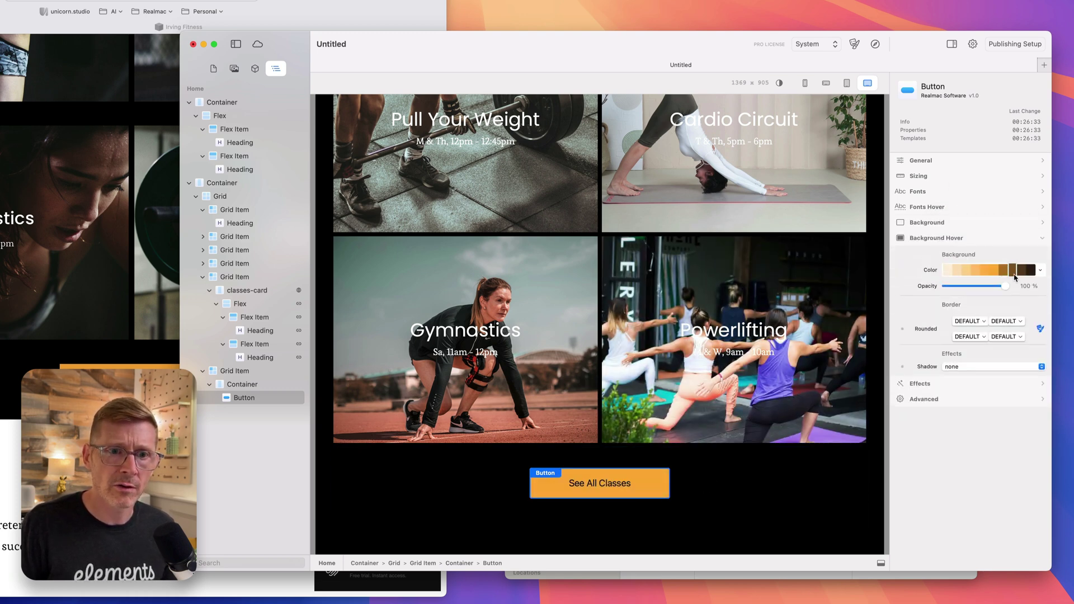
left_click(1003, 271)
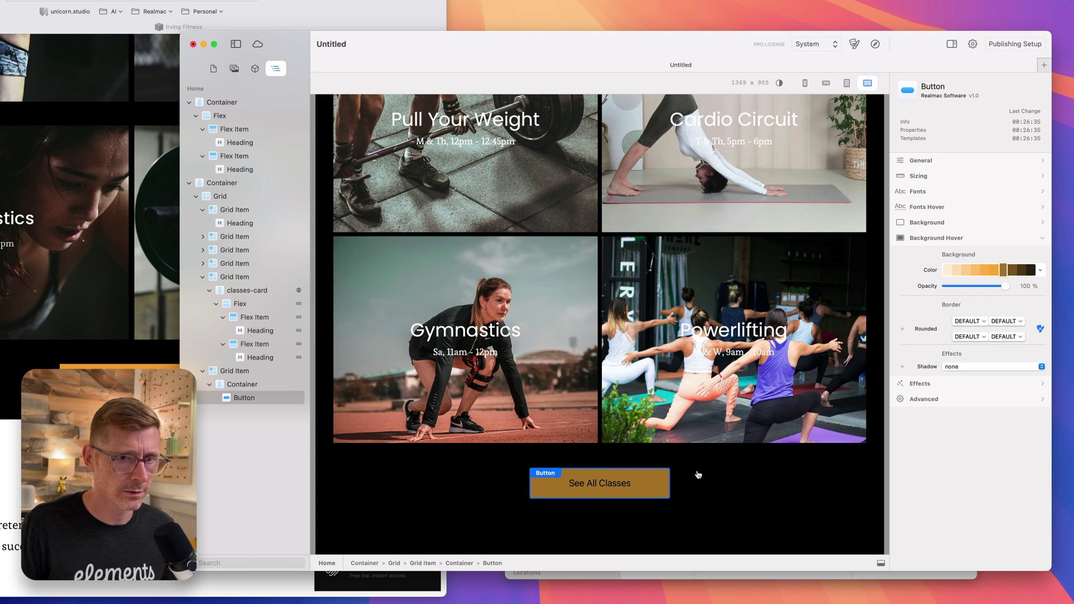
left_click(995, 273)
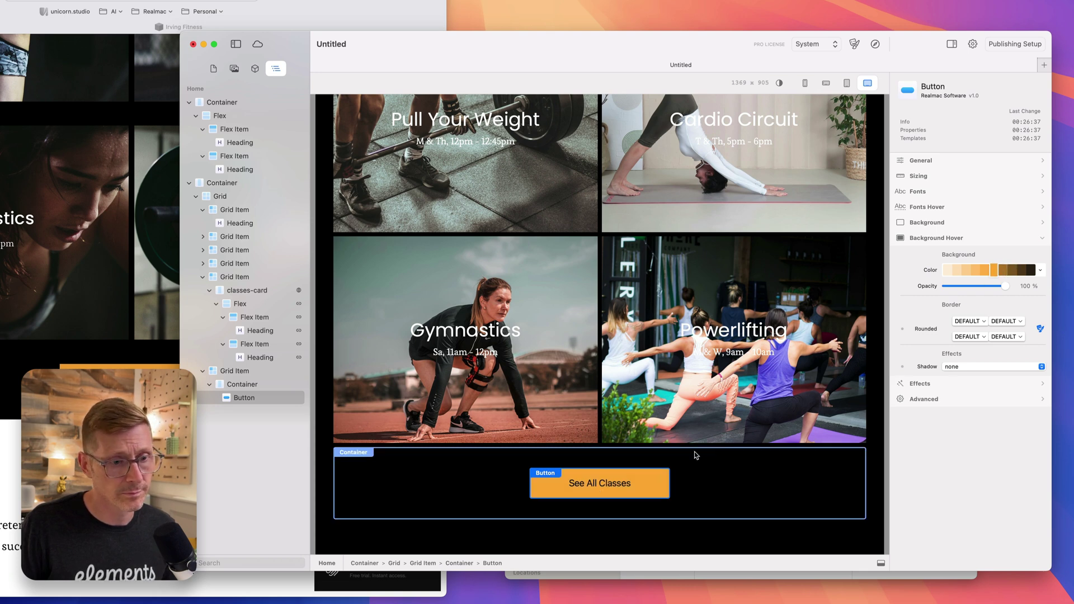
left_click_drag(1001, 289, 996, 290)
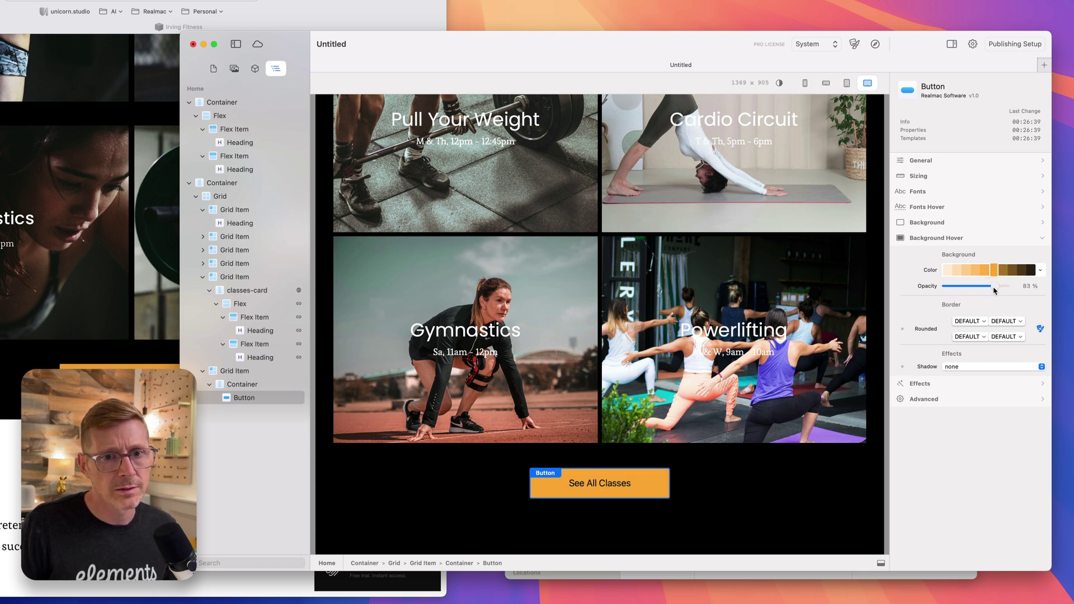
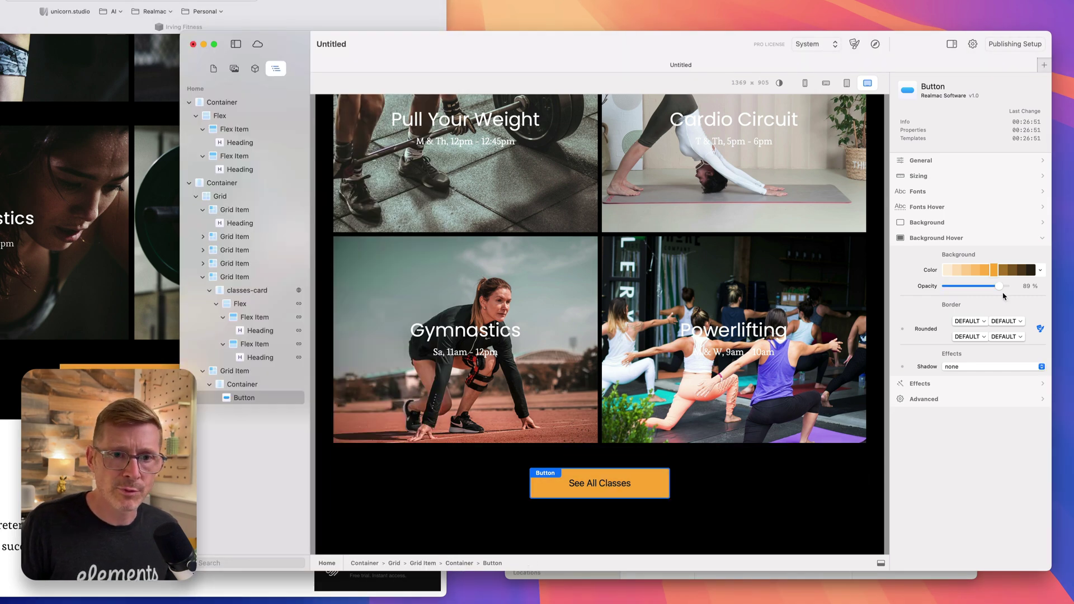
left_click(933, 226)
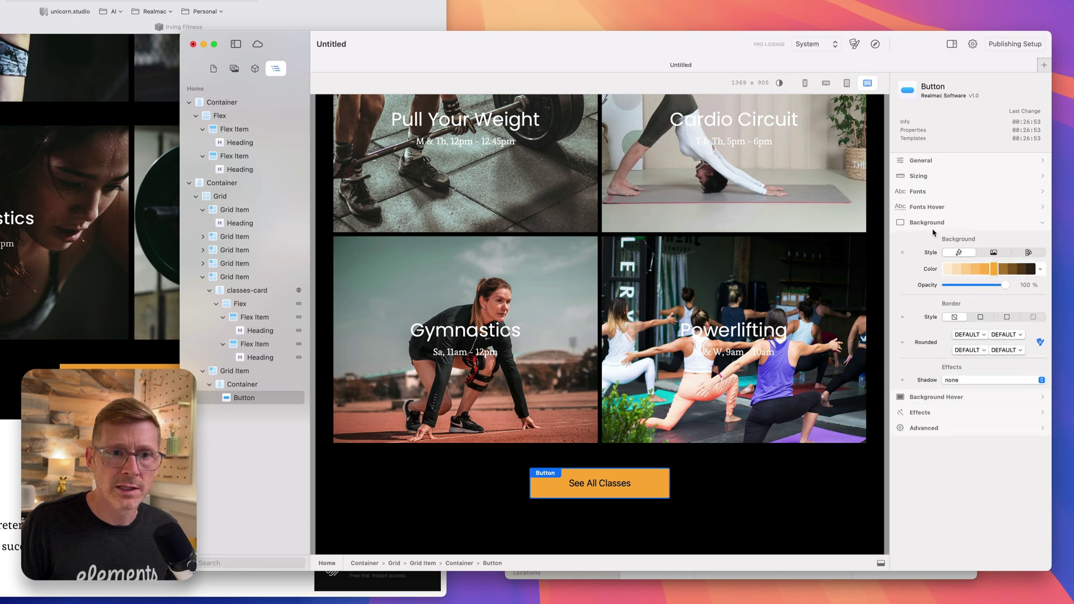
left_click(927, 223)
left_click(929, 234)
left_click(929, 233)
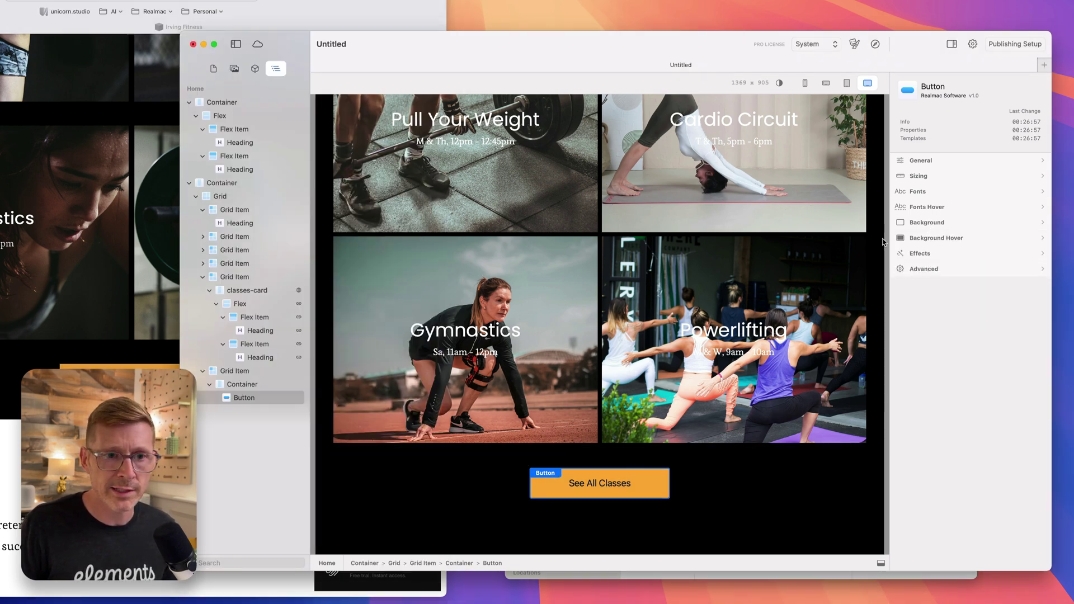
Step: Enable effects on the button and set the trigger mode to Hover
left_click(945, 252)
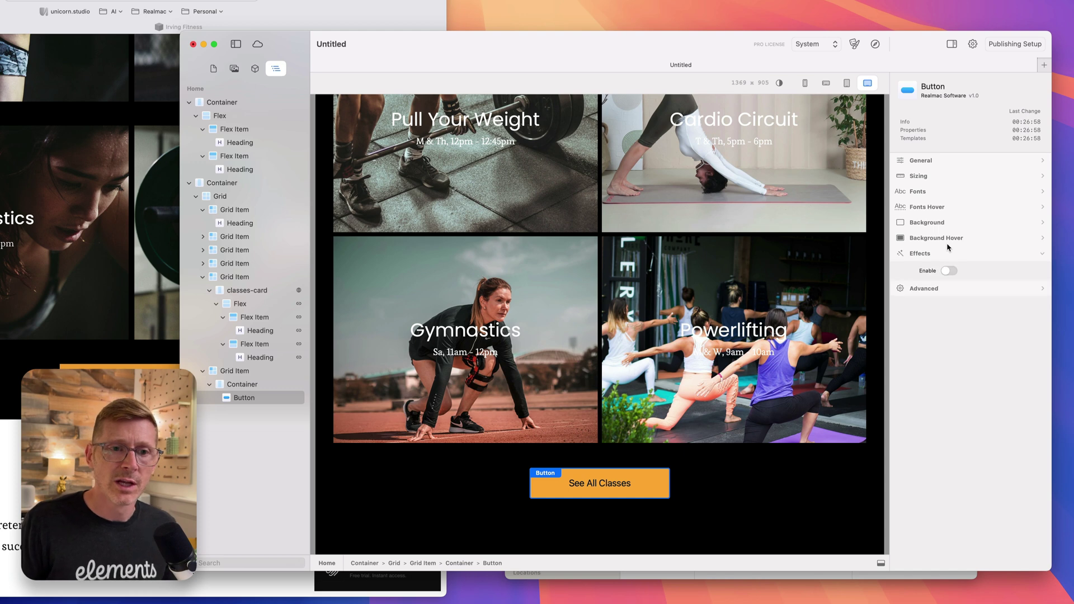
left_click(953, 272)
left_click(990, 426)
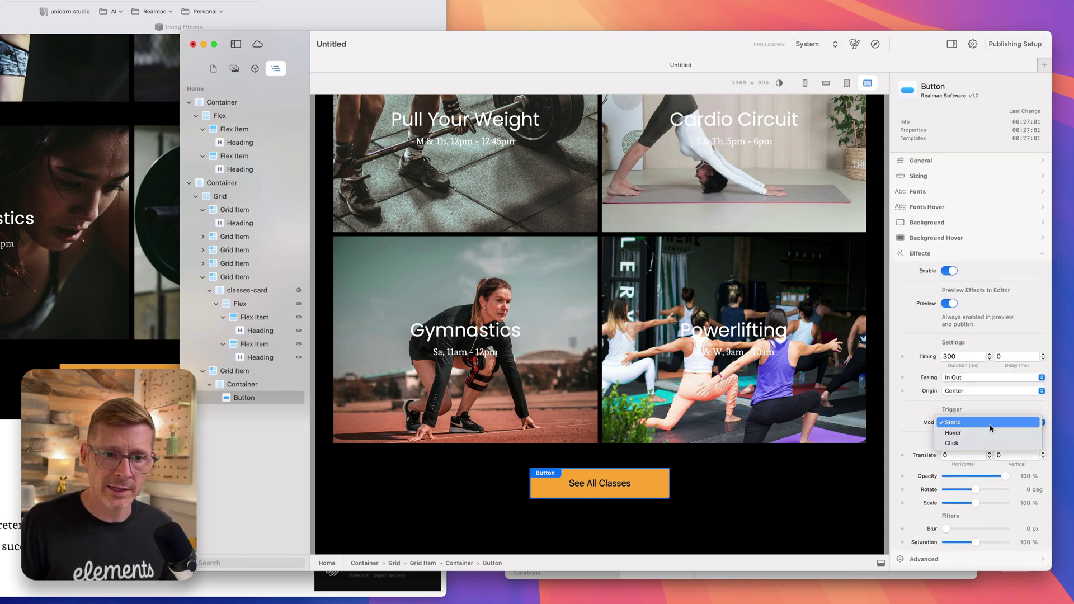
left_click(985, 433)
scroll(1018, 439, "down", 1)
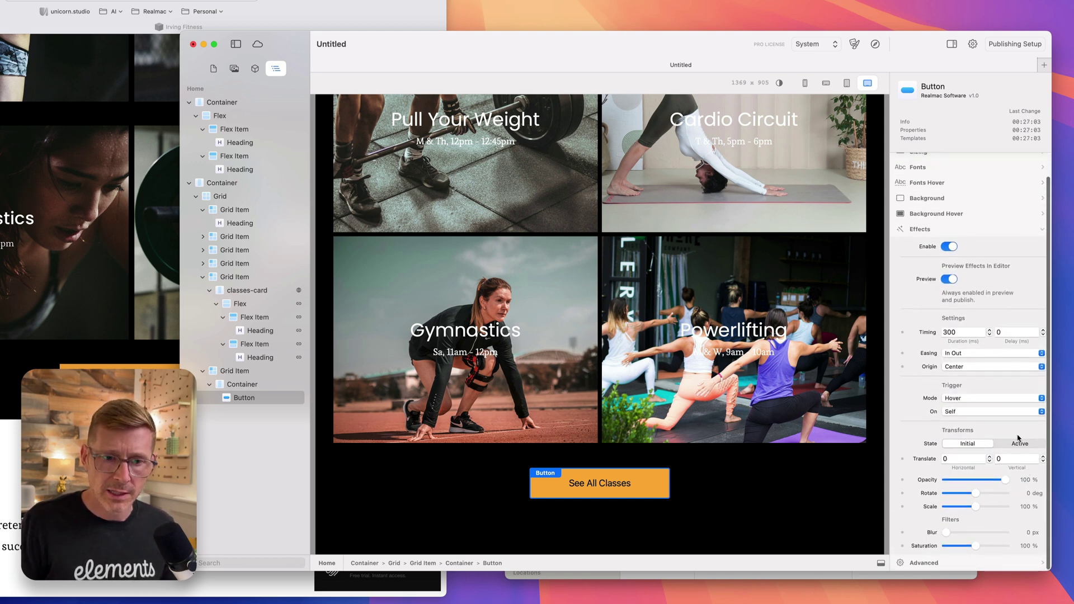
Step: Set the scale of the button effect's active state to 96%
left_click(1020, 443)
scroll(996, 493, "down", 1)
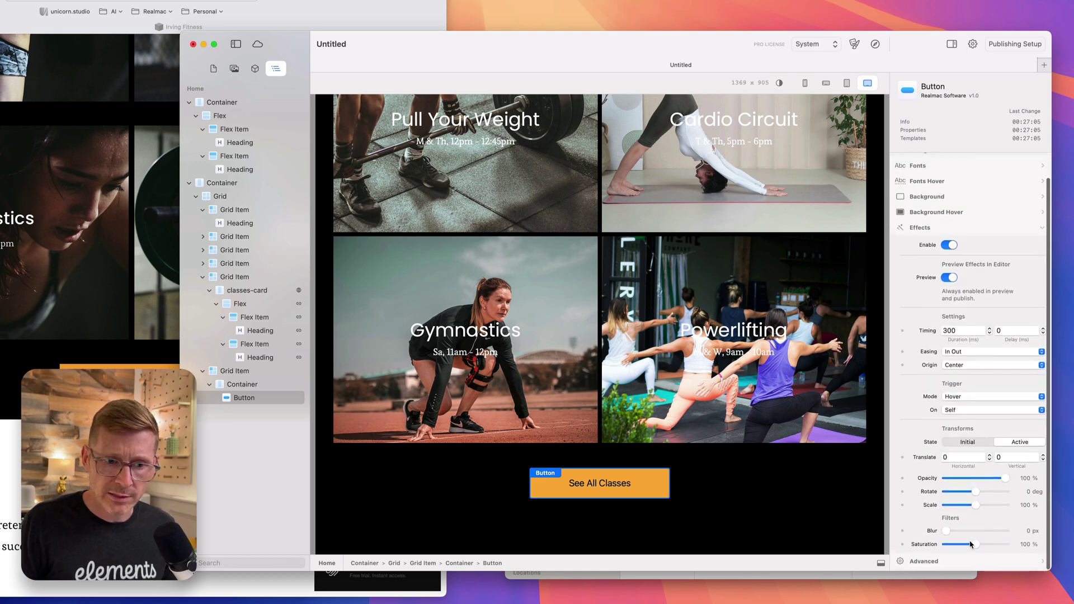
left_click_drag(976, 512, 973, 512)
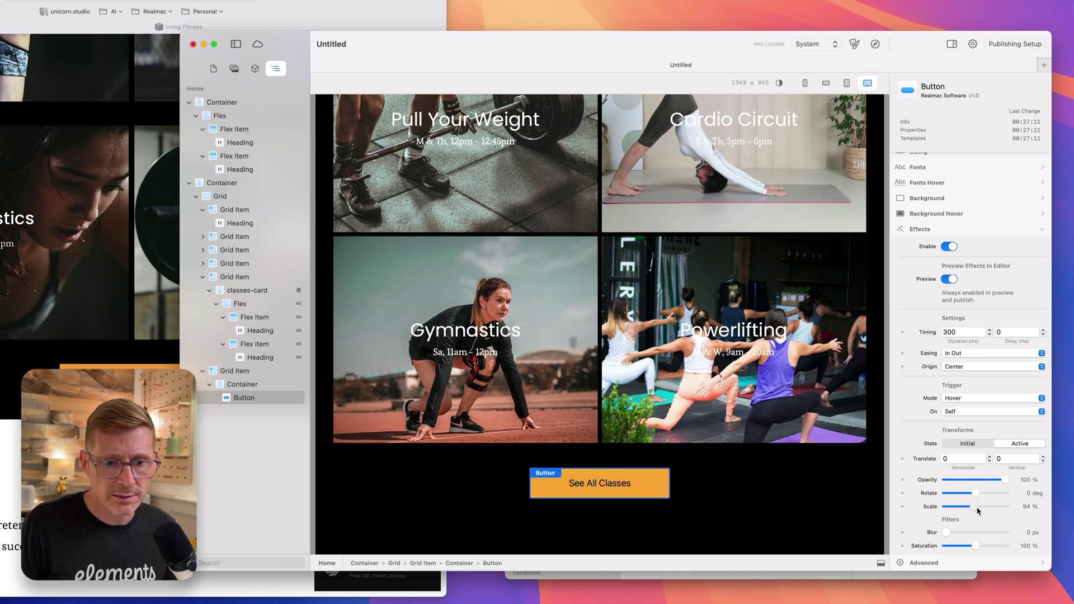
left_click_drag(977, 509, 978, 509)
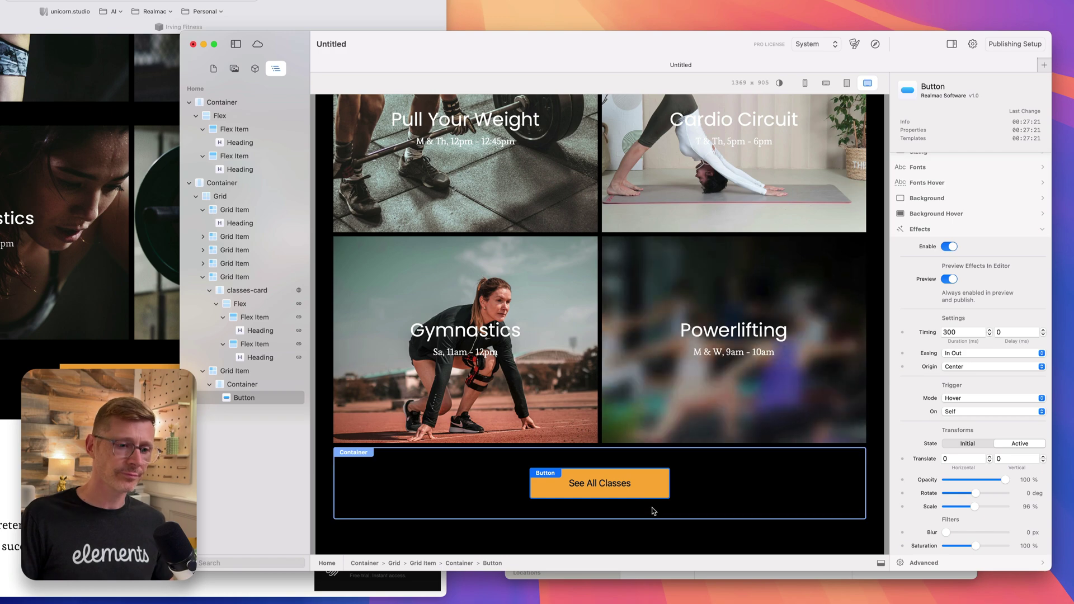
Step: Check the About the Gym section on the reference site and add a Container component below the See All Classes button
scroll(135, 436, "down", 4)
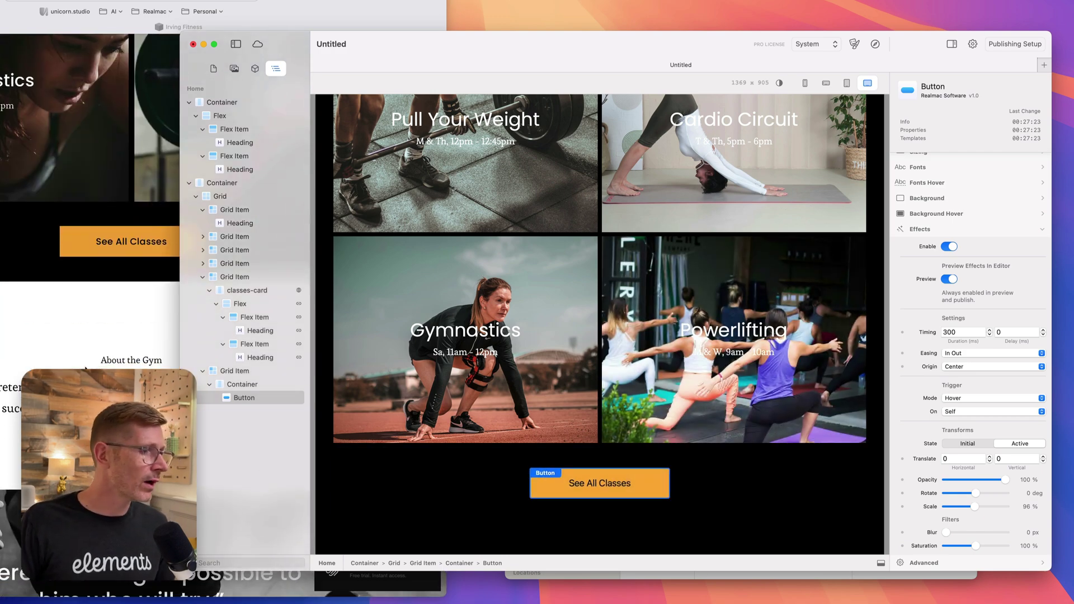
left_click(134, 436)
scroll(578, 521, "down", 1)
left_click(523, 431)
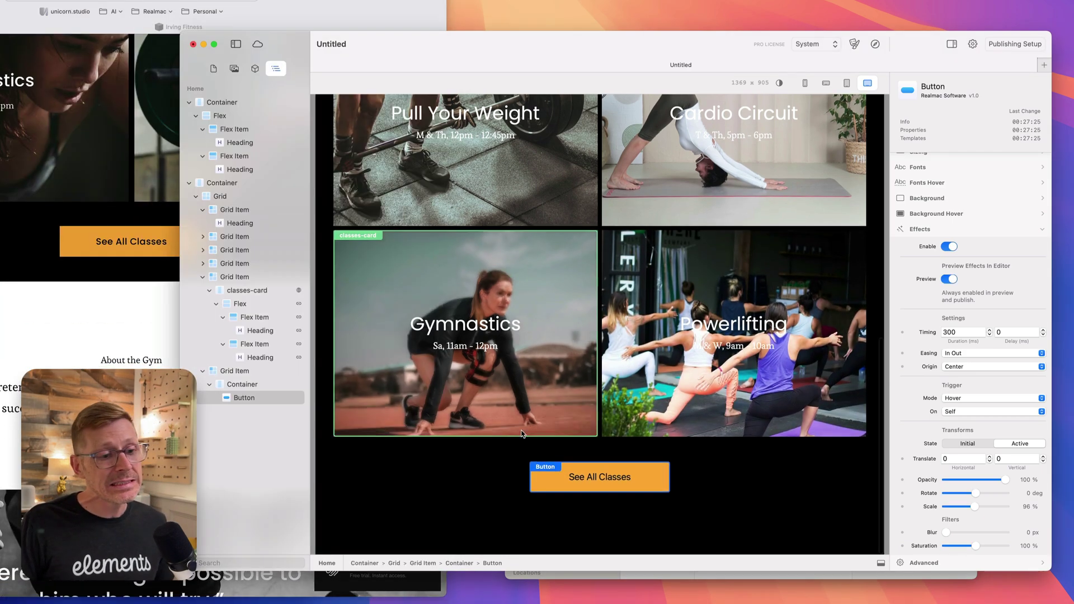
left_click(253, 68)
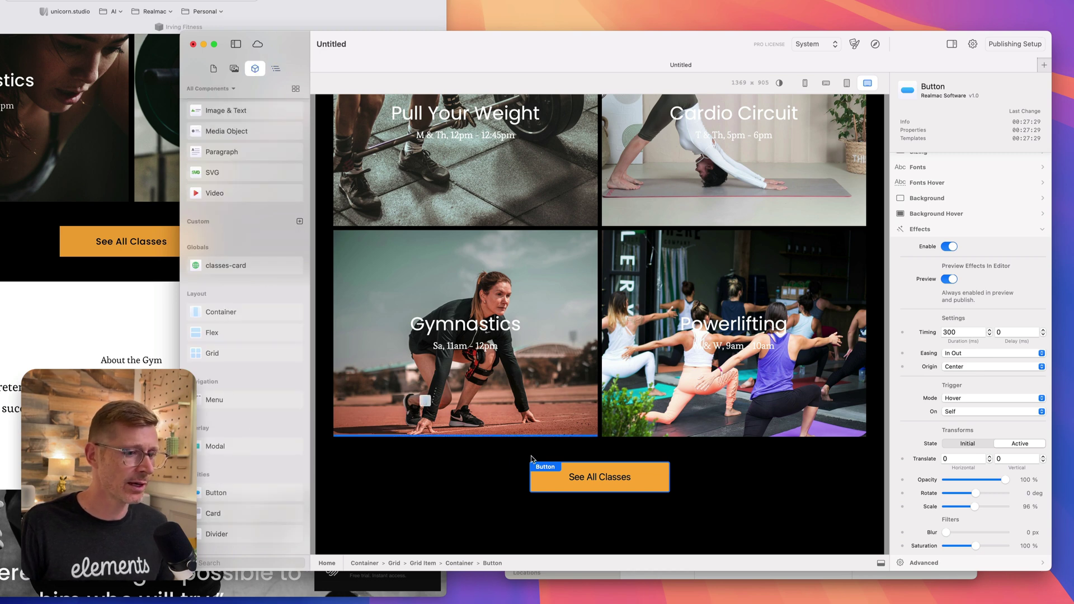
scroll(593, 509, "down", 1)
left_click_drag(621, 556, 622, 556)
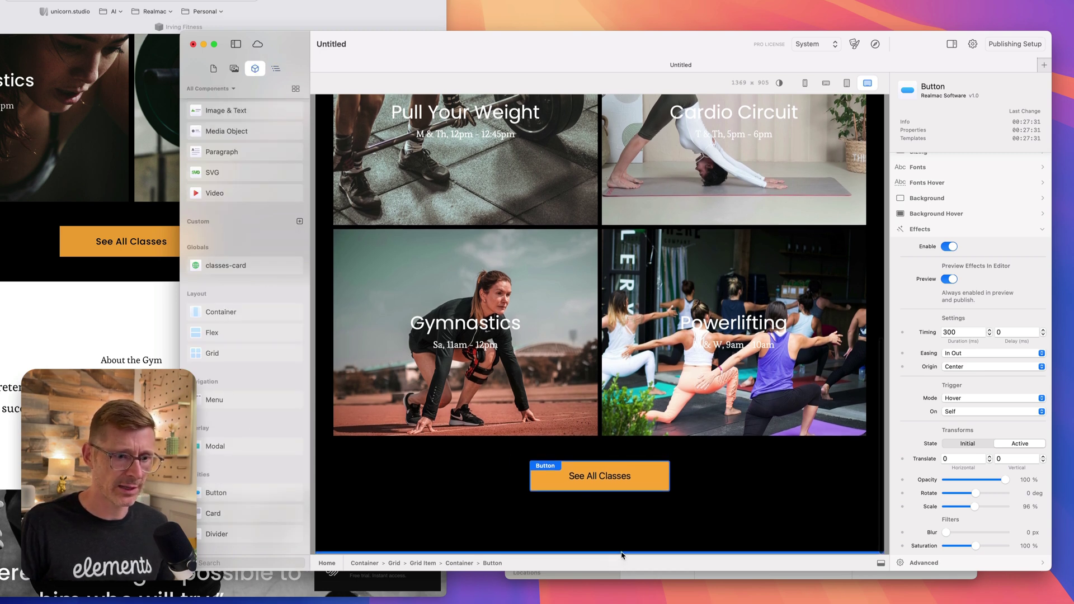
scroll(619, 551, "down", 1)
left_click_drag(220, 320, 627, 512)
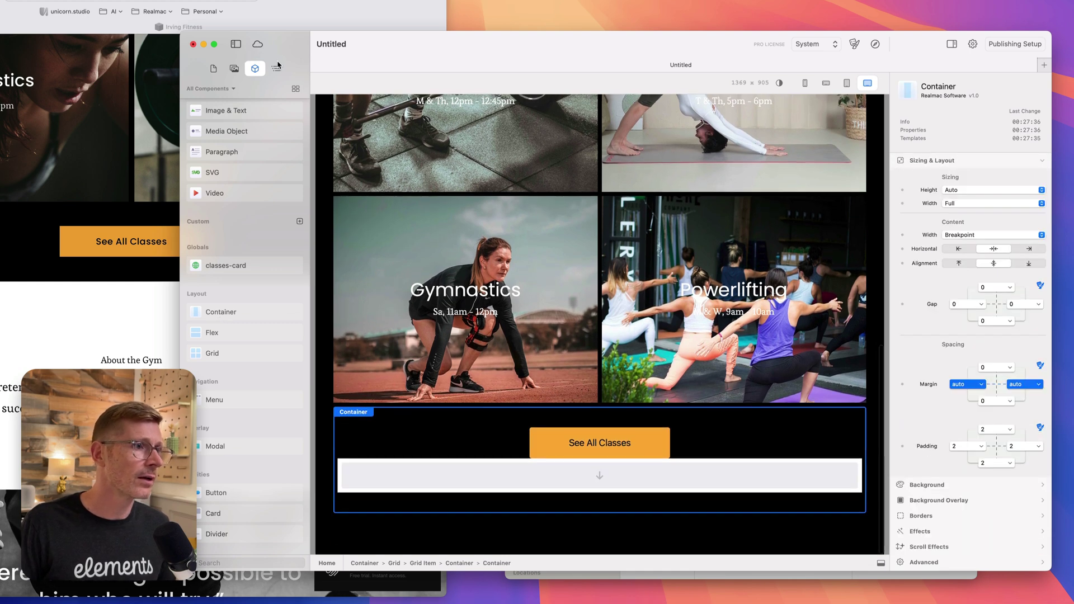
Step: Move the new container out of the button's container to the end of the page's top level, collapsing the other containers
left_click(276, 67)
left_click_drag(253, 417, 212, 110)
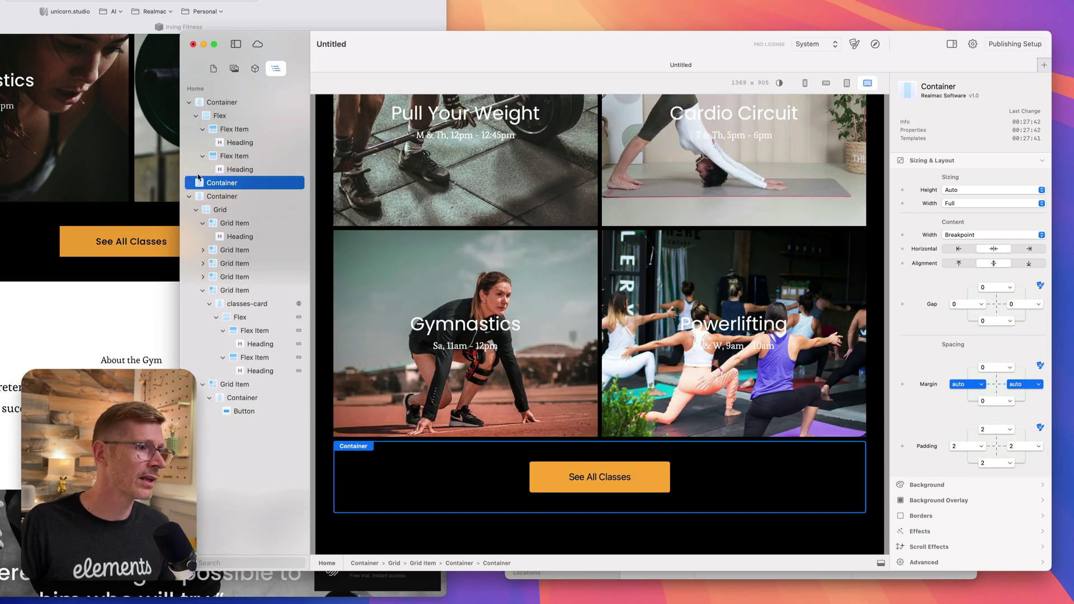
left_click(189, 197)
left_click_drag(217, 184, 208, 212)
left_click(189, 184)
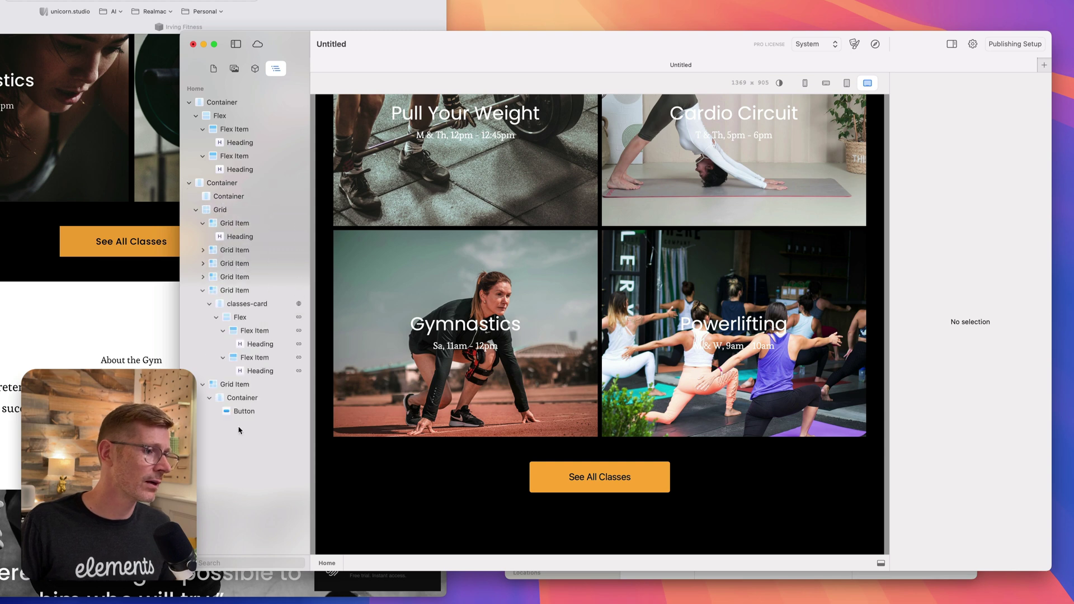
left_click_drag(231, 202, 198, 101)
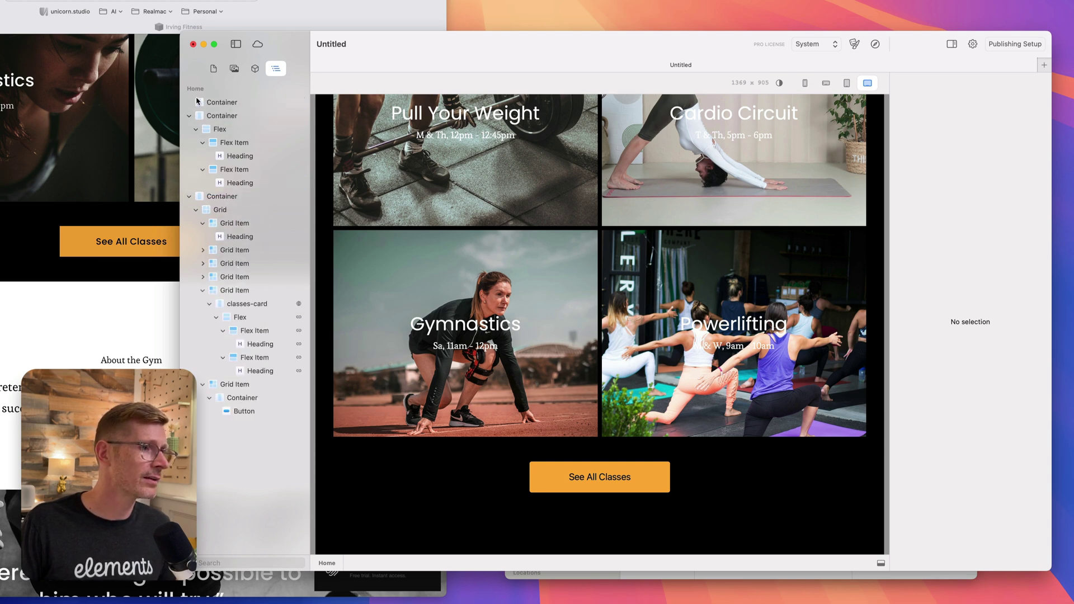
left_click(189, 197)
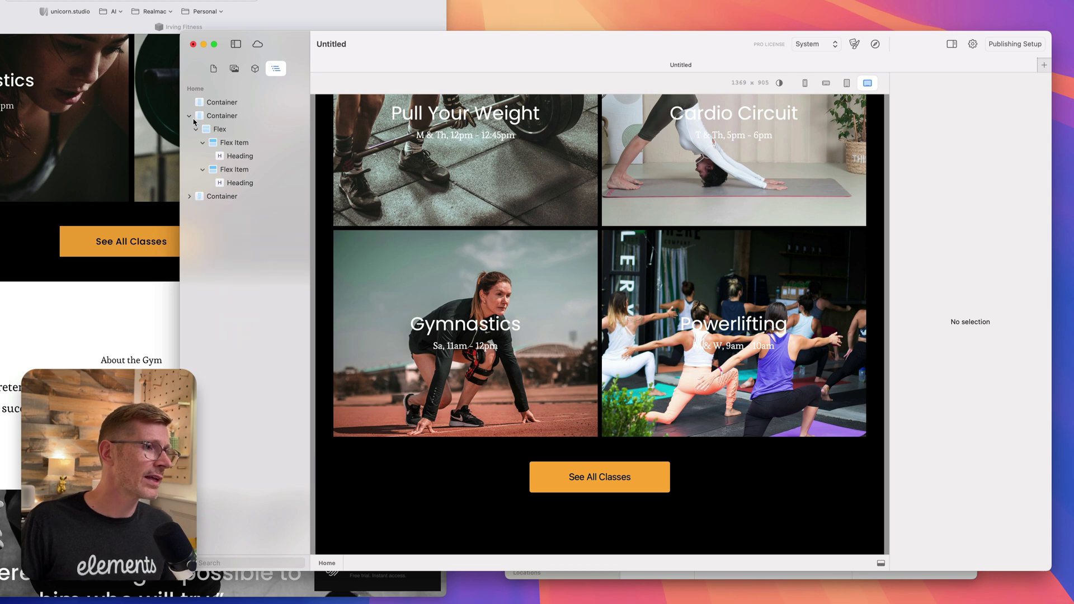
left_click(189, 116)
left_click_drag(193, 129, 187, 137)
left_click_drag(189, 143, 204, 141)
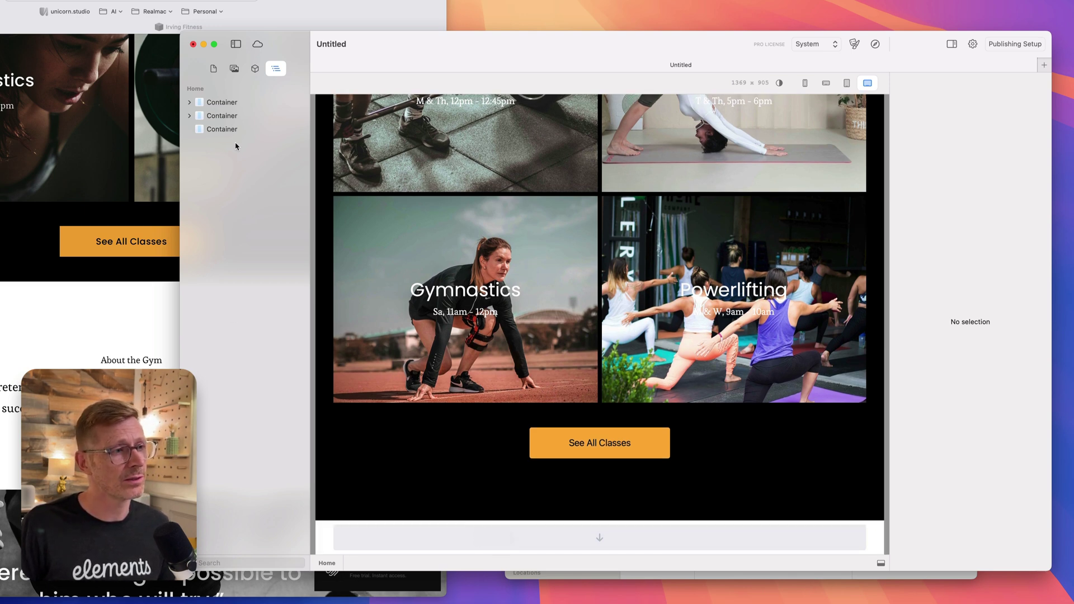
Step: Set the new bottom container's top and bottom padding to 40
left_click(318, 544)
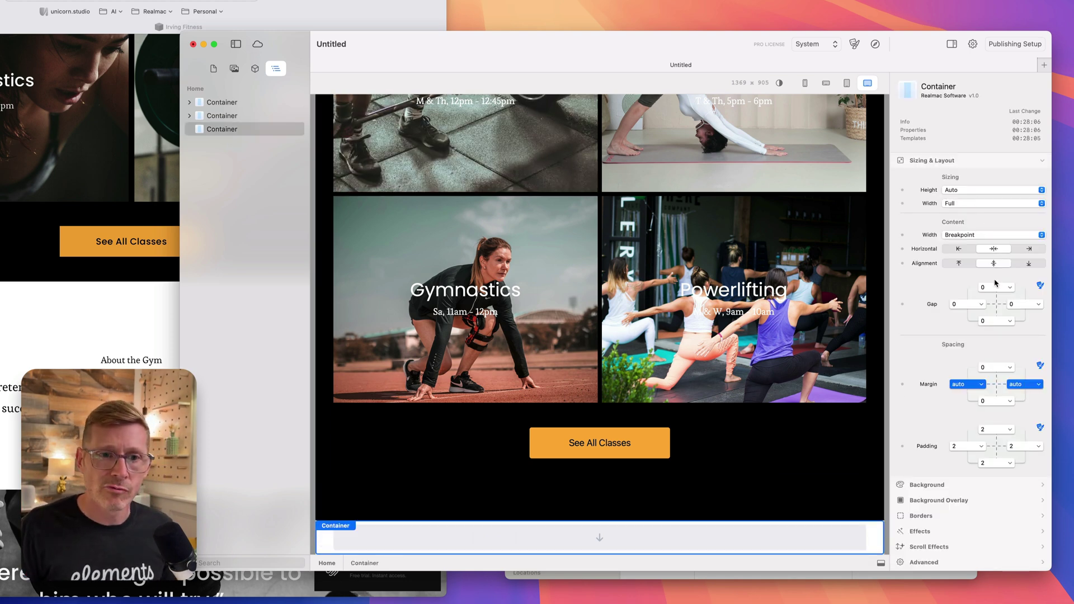
left_click(995, 444)
left_click(999, 429)
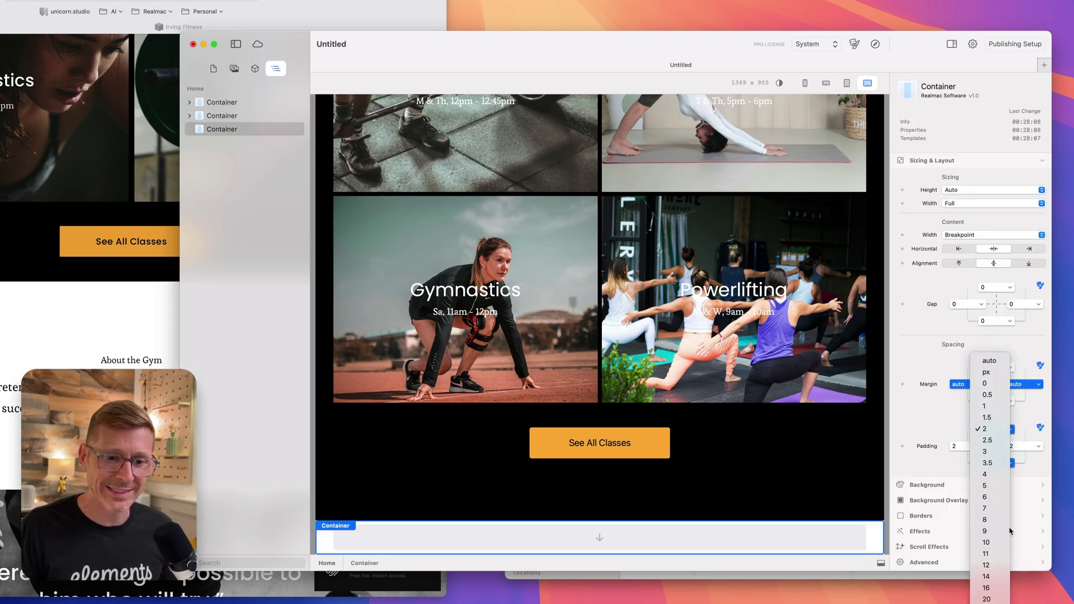
left_click(986, 588)
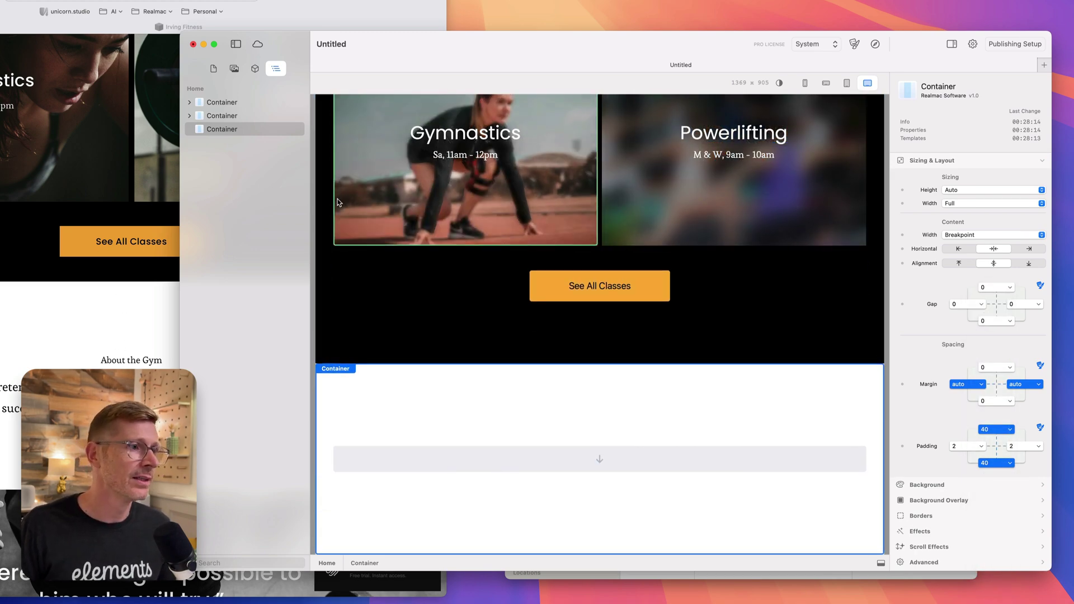
Step: Add a Heading component inside the empty bottom container below the See All Classes section
left_click(471, 139)
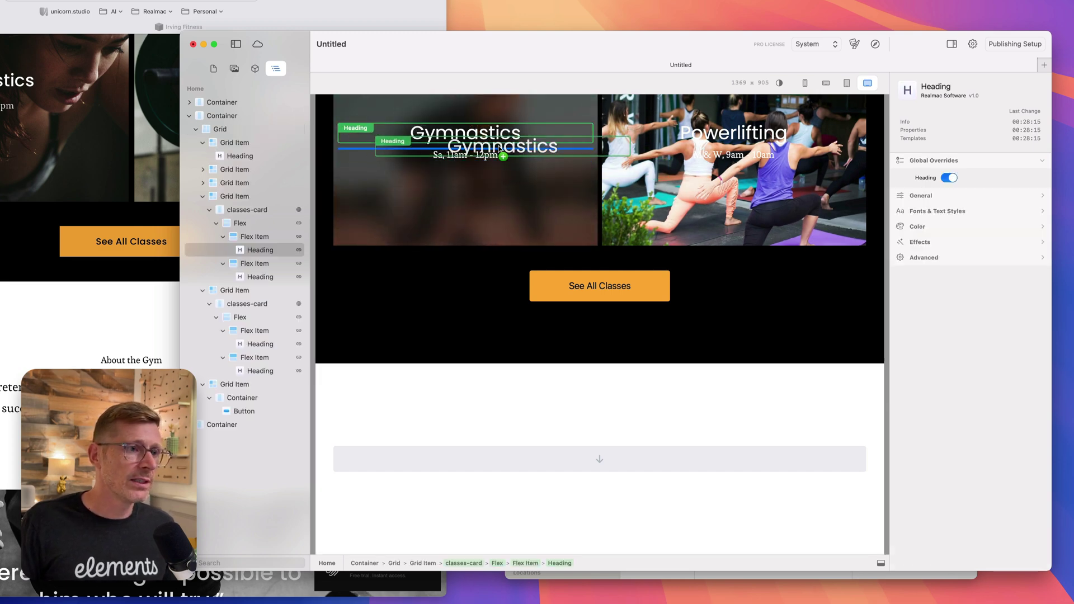
scroll(547, 173, "up", 3)
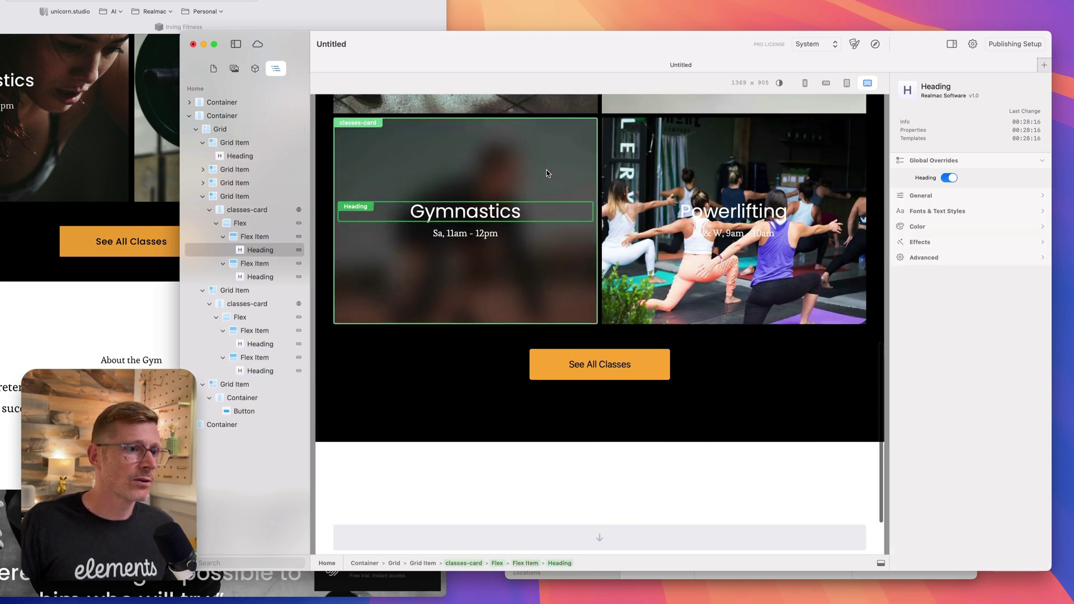
left_click(234, 68)
left_click(250, 69)
scroll(235, 168, "up", 3)
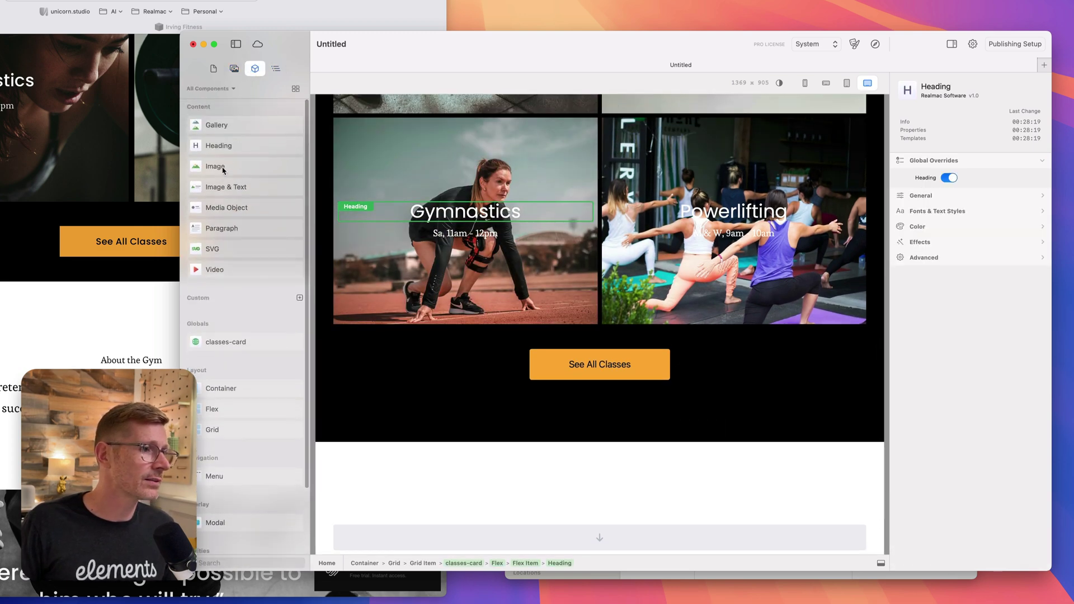
left_click_drag(234, 147, 640, 531)
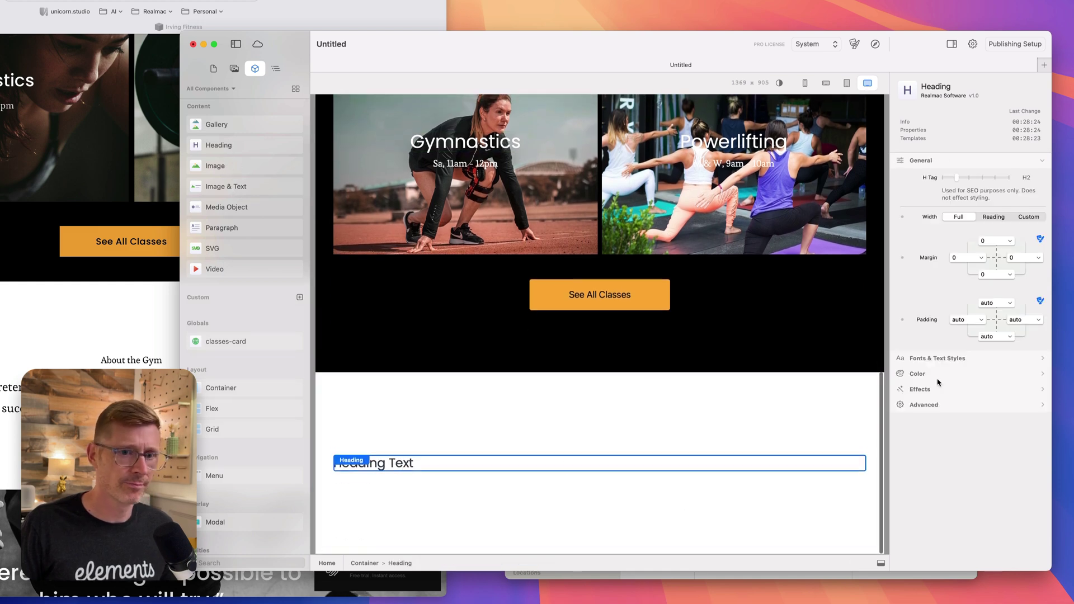
Step: Center-align the new heading and replace its text with "About the Gym" copied from the reference site
left_click(965, 359)
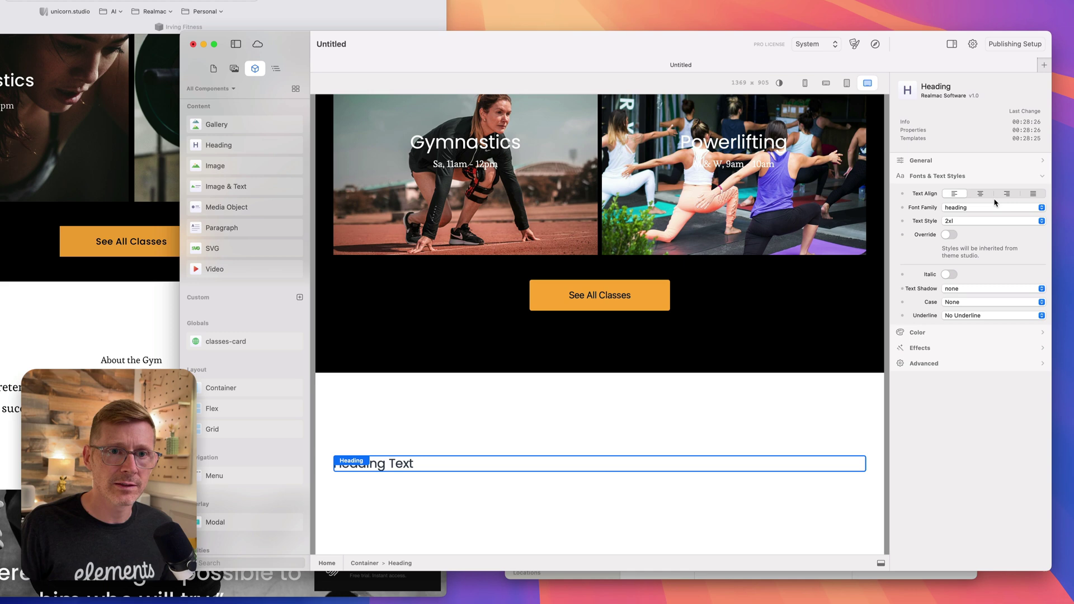
left_click(980, 193)
left_click_drag(100, 360, 195, 359)
key("super+c")
triple_click(607, 468)
key("super+v")
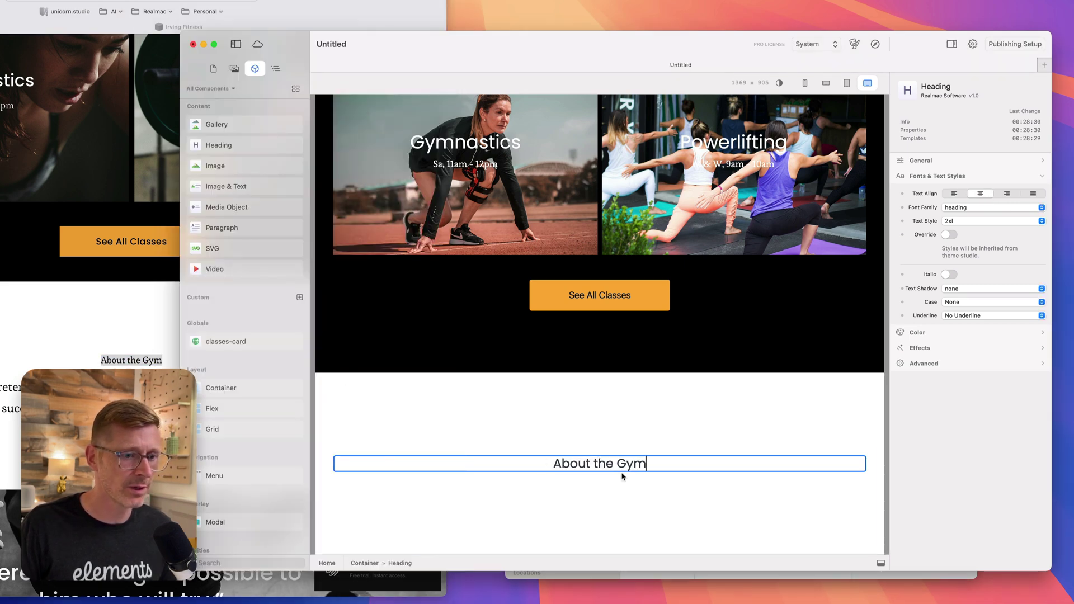
Step: Set the About the Gym heading's font family to serif and its text style to lg
left_click(969, 211)
left_click(951, 171)
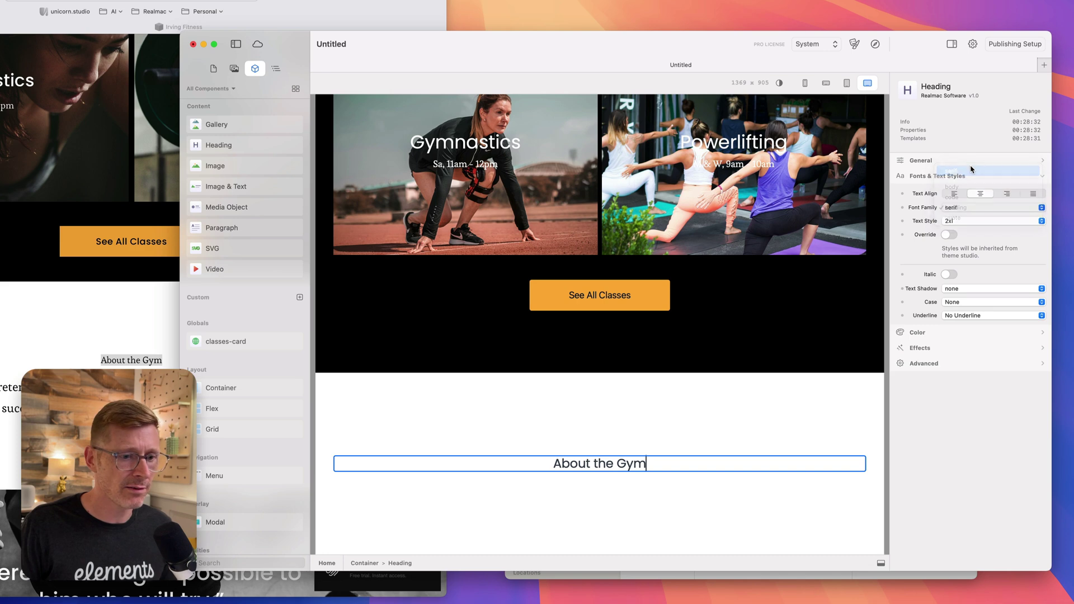
left_click(959, 221)
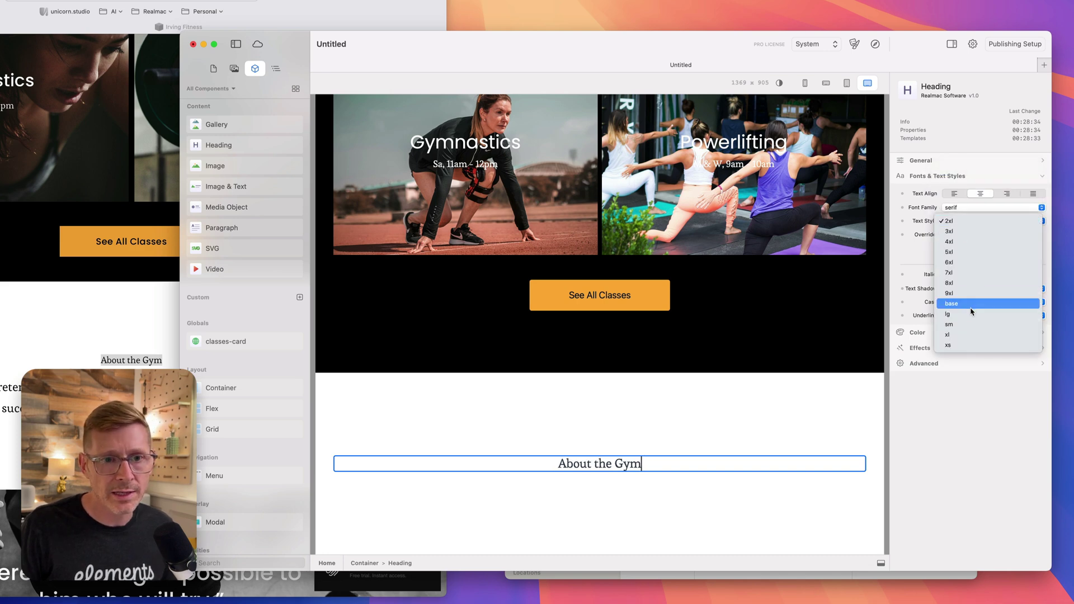
left_click(949, 314)
Step: Add a Flex to the bottom container and place a copy of the About the Gym heading in each of its two flex items
left_click(679, 448)
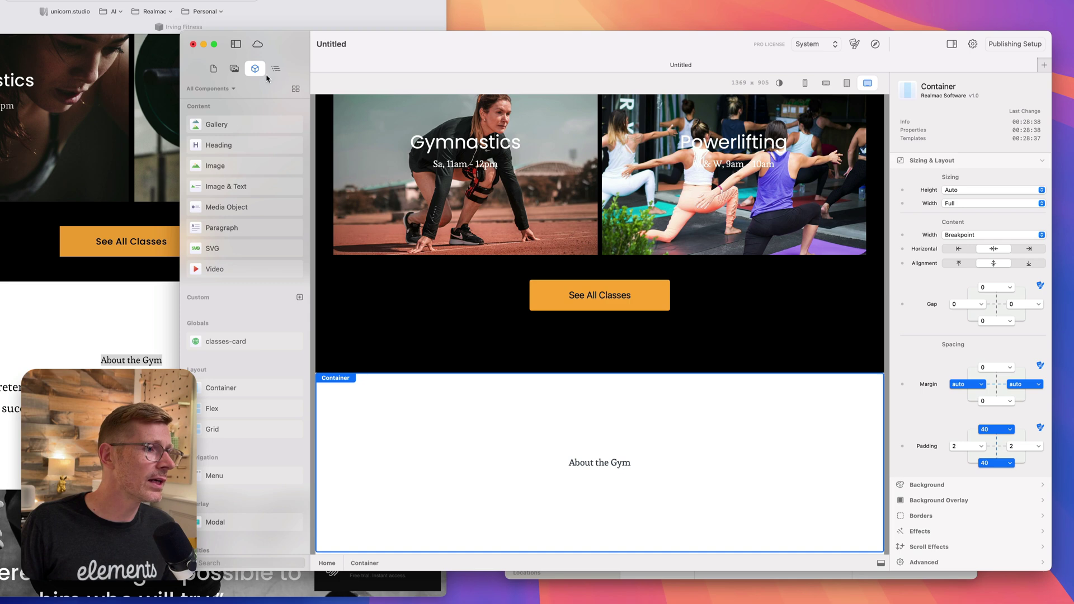
left_click_drag(227, 410, 622, 456)
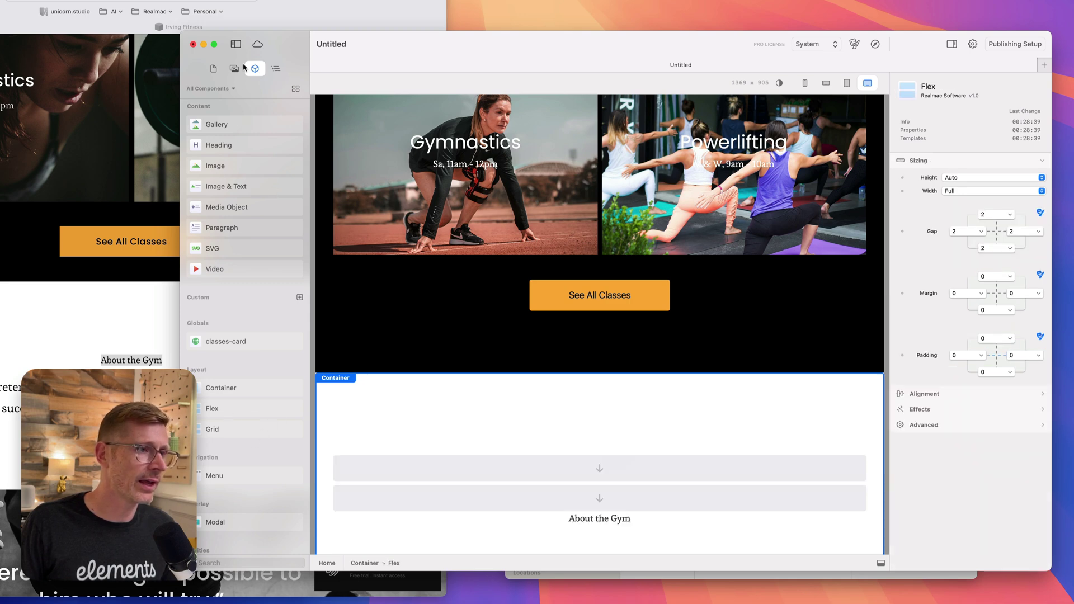
left_click(276, 68)
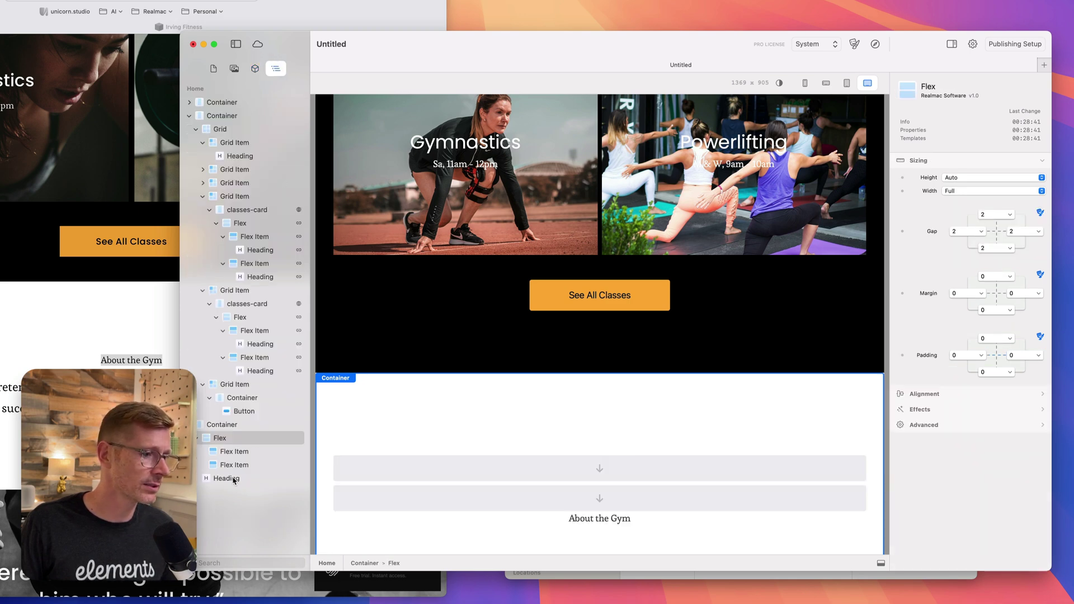
mouse_move(233, 480)
left_mouse_down()
mouse_move(250, 451)
mouse_move(242, 480)
left_mouse_up()
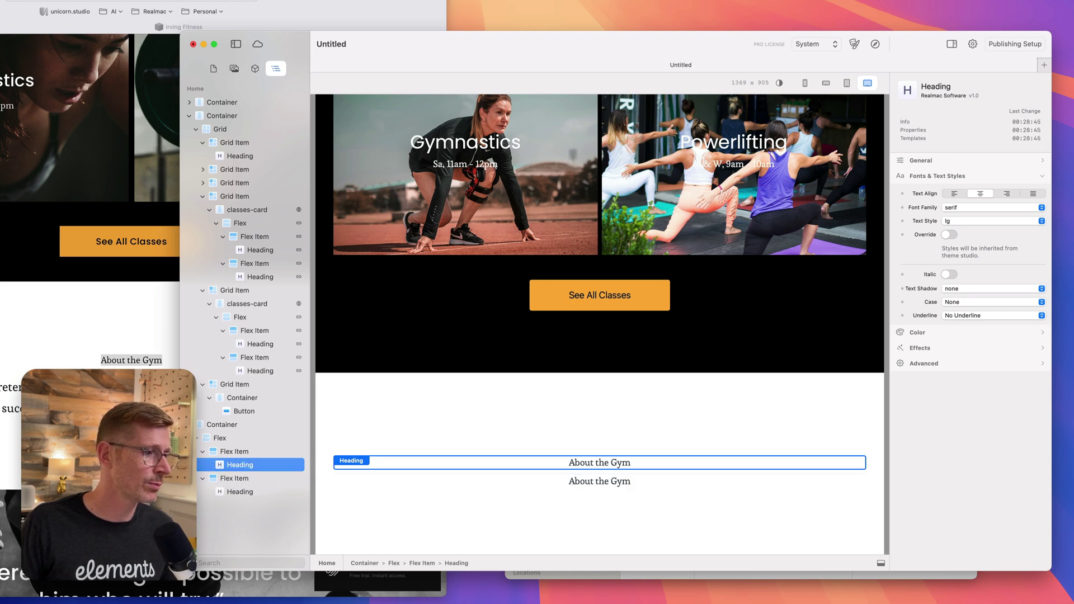
Step: Replace the second heading's text with the "We offer an unpretentious and results-oriented community" description copied from the reference site
left_click(1, 388)
left_click_drag(1, 387, 362, 409)
left_click(575, 472)
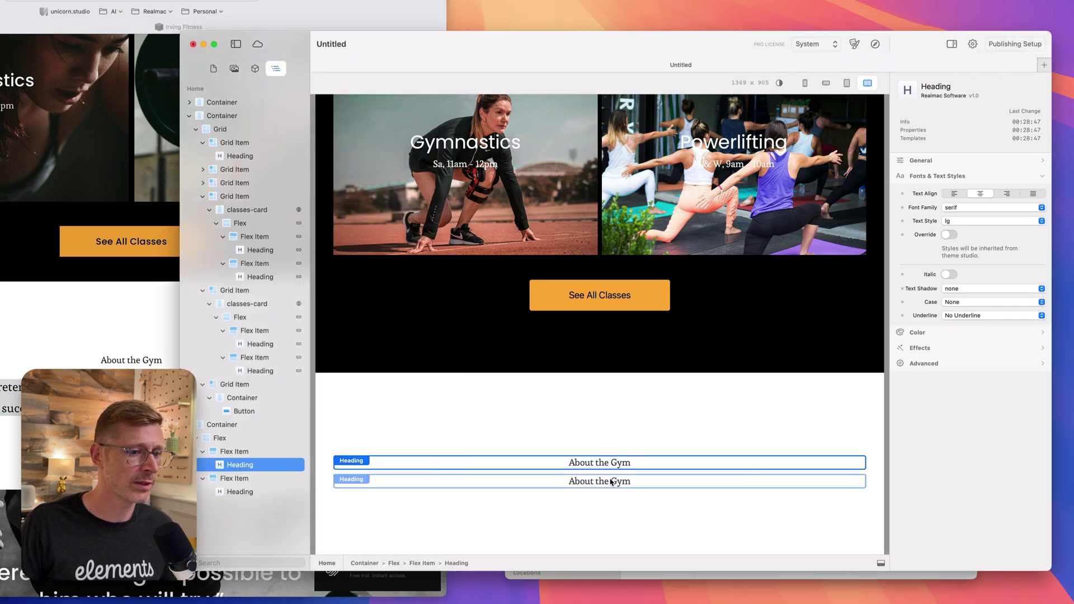
double_click(613, 482)
type("We offer an unpretentious and results-oriented community that’s invested in your goals and success. Check your ego at the door and get ready to sweat!")
key("Escape")
left_click(638, 493)
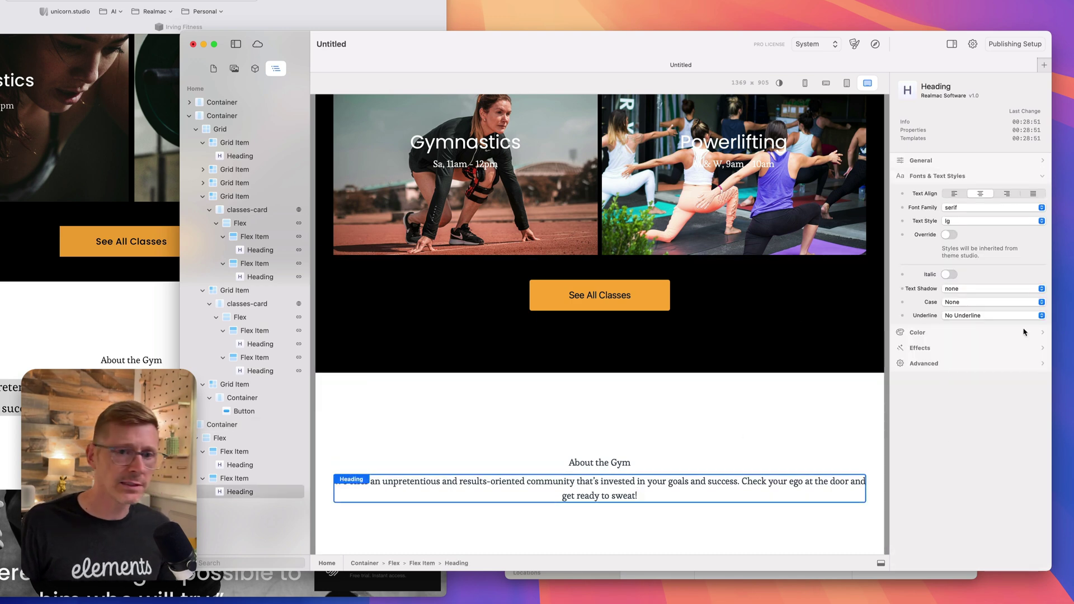
Step: Set the description heading's text style to 2xl
left_click(974, 221)
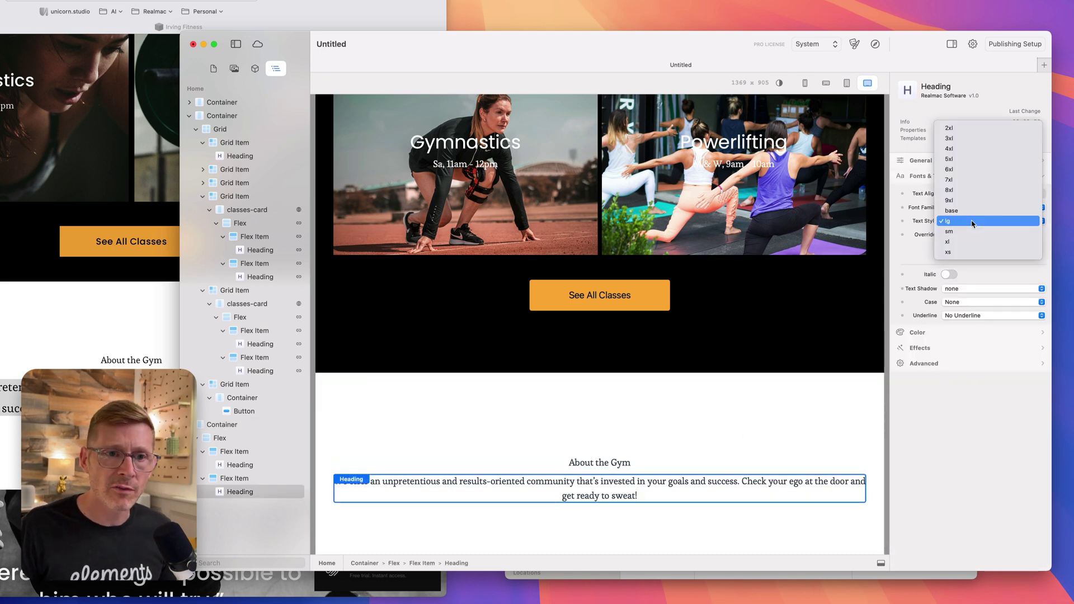
left_click(974, 129)
scroll(660, 392, "down", 2)
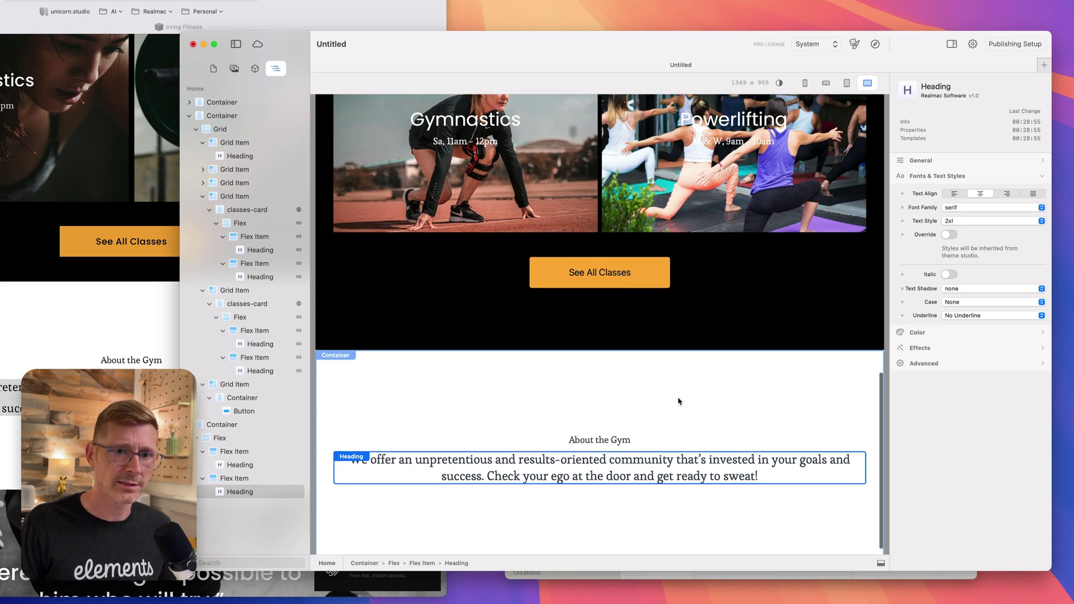
Step: Compare the description with the reference site and examine the theme's settings for the 2xl text style
left_click(79, 353)
left_click(79, 354)
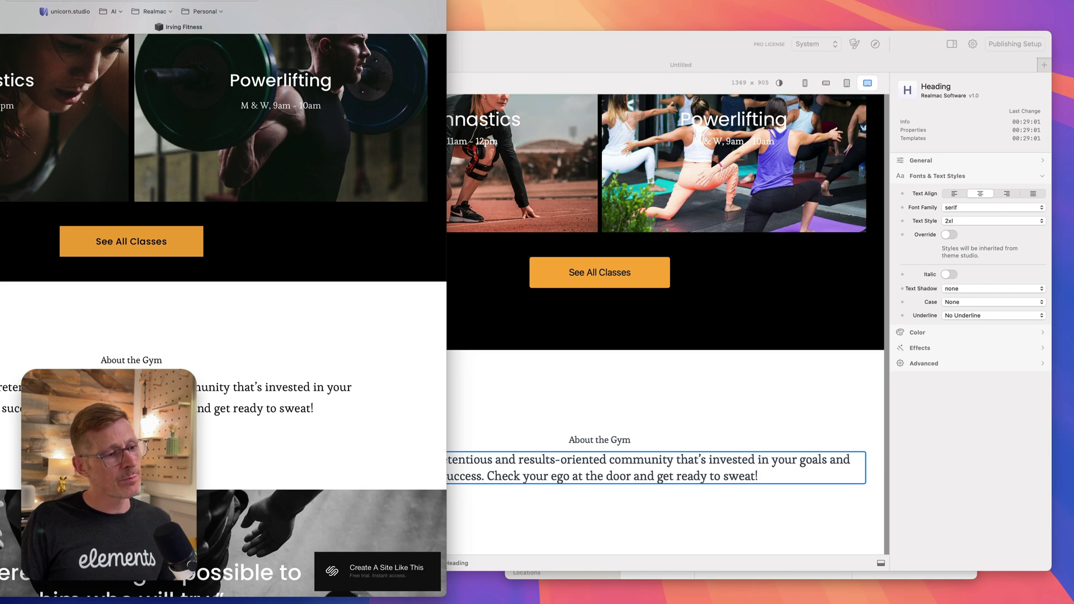
left_click(674, 440)
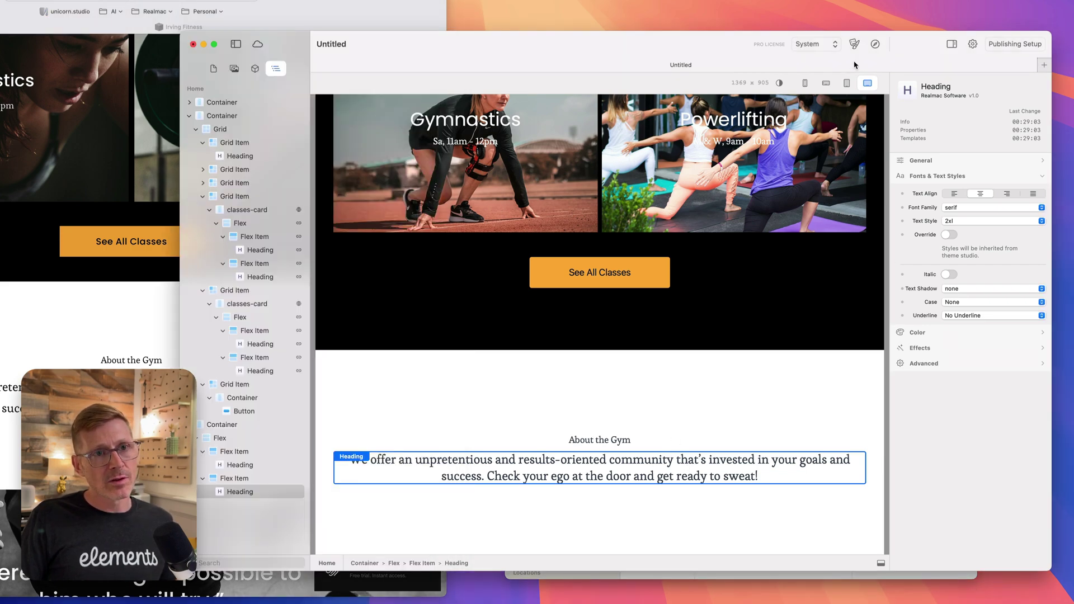
left_click(854, 44)
left_click(488, 191)
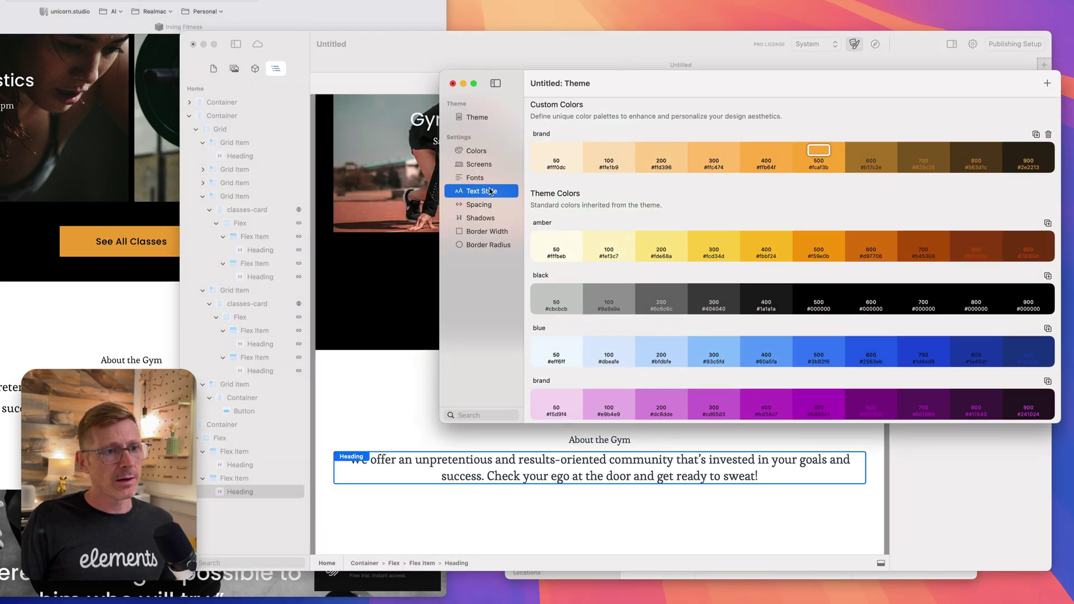
left_click(578, 147)
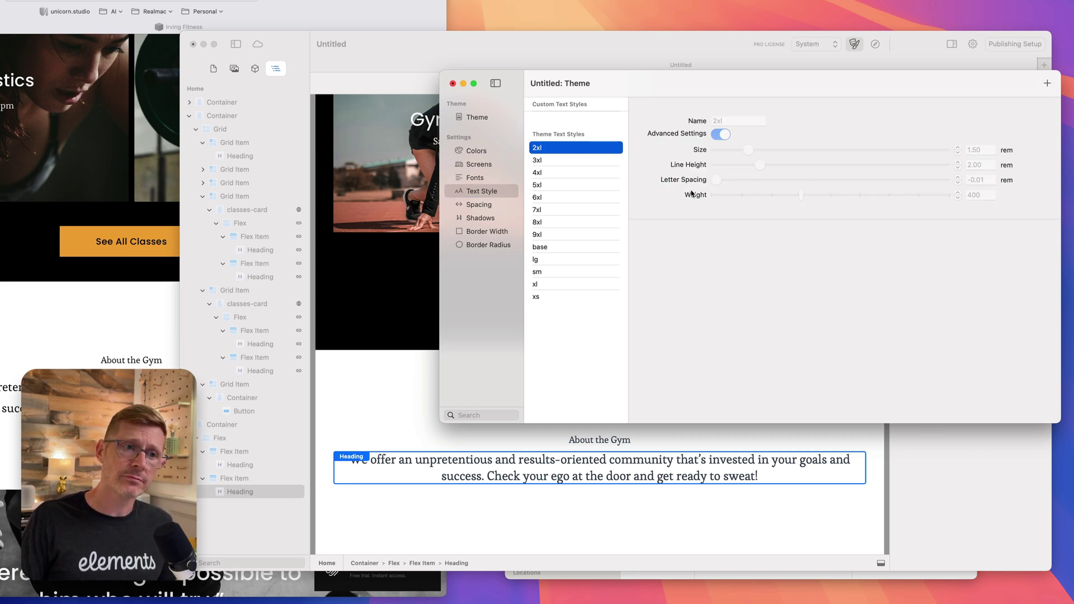
left_click(453, 83)
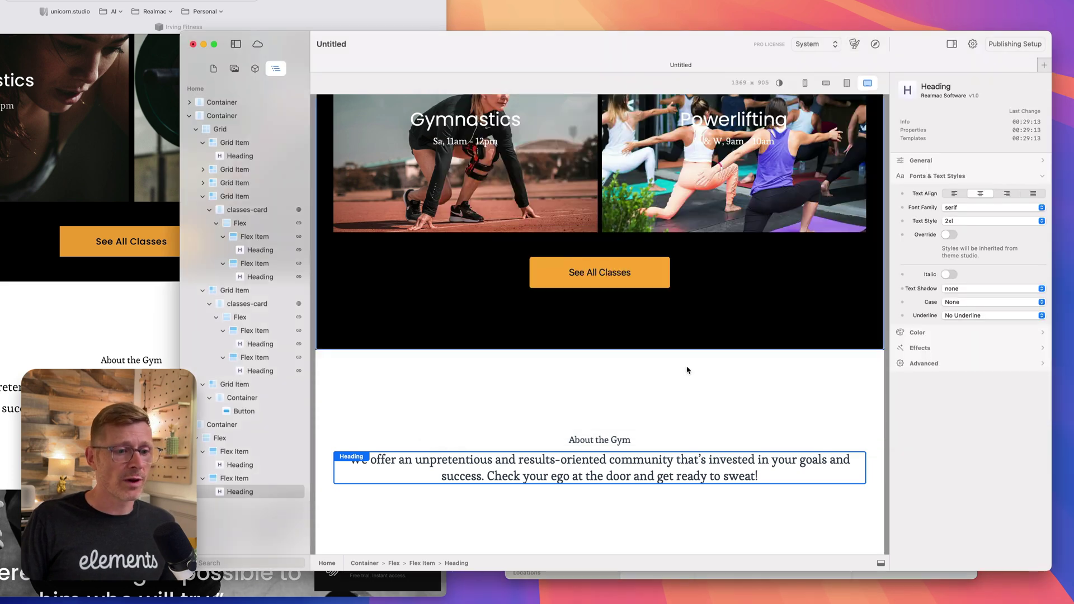
Step: Override the description heading's text style with a light weight and a relaxed line height
left_click(949, 235)
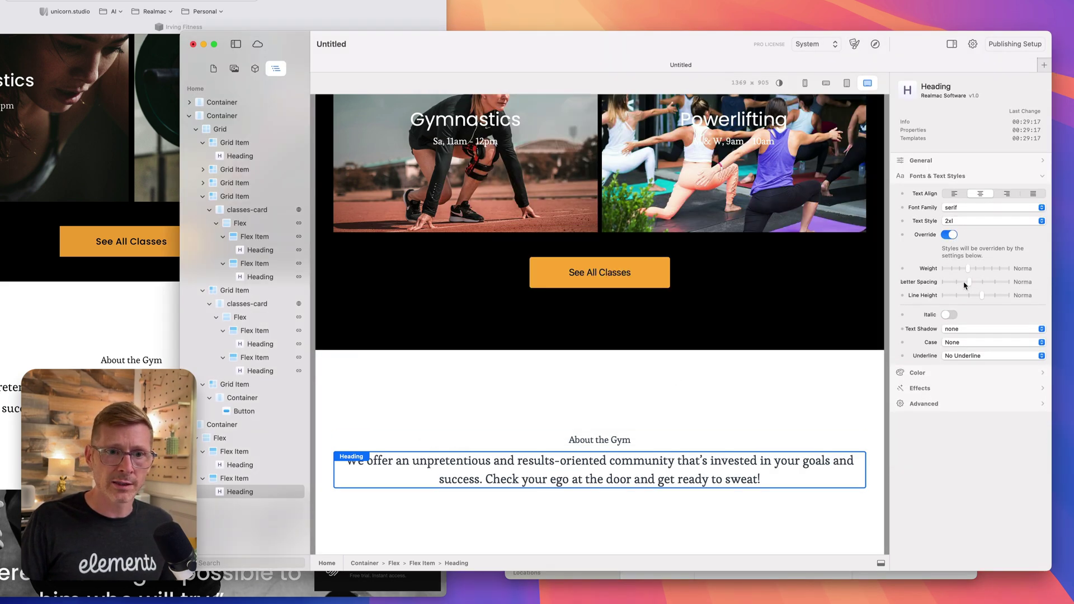
mouse_move(988, 296)
left_mouse_down()
mouse_move(1010, 299)
mouse_move(948, 273)
mouse_move(994, 272)
mouse_move(962, 272)
mouse_move(959, 286)
mouse_move(974, 287)
left_mouse_up()
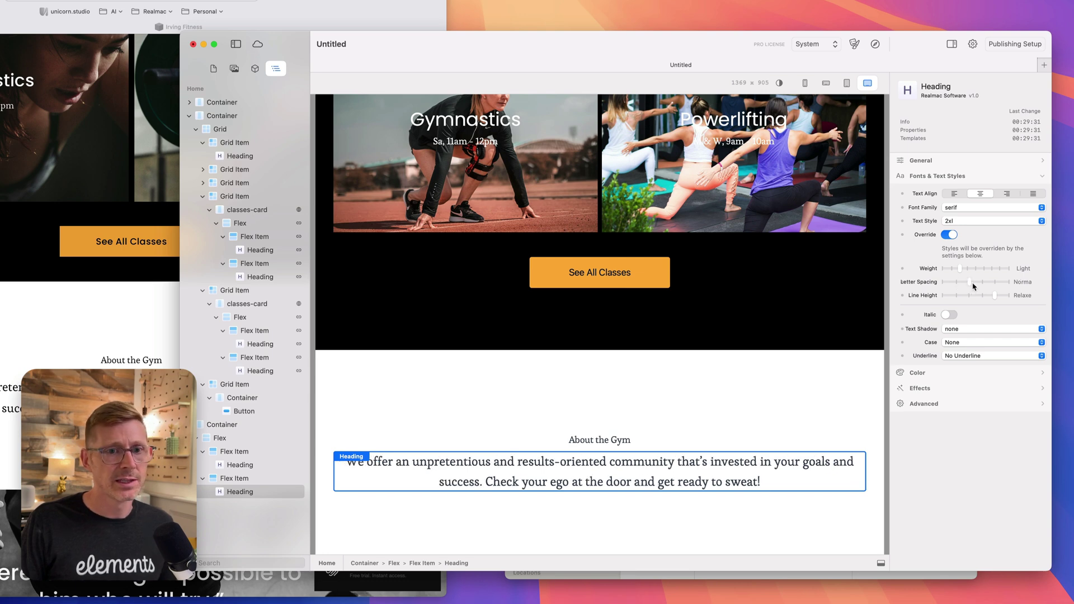
left_click(745, 371)
scroll(728, 372, "down", 1)
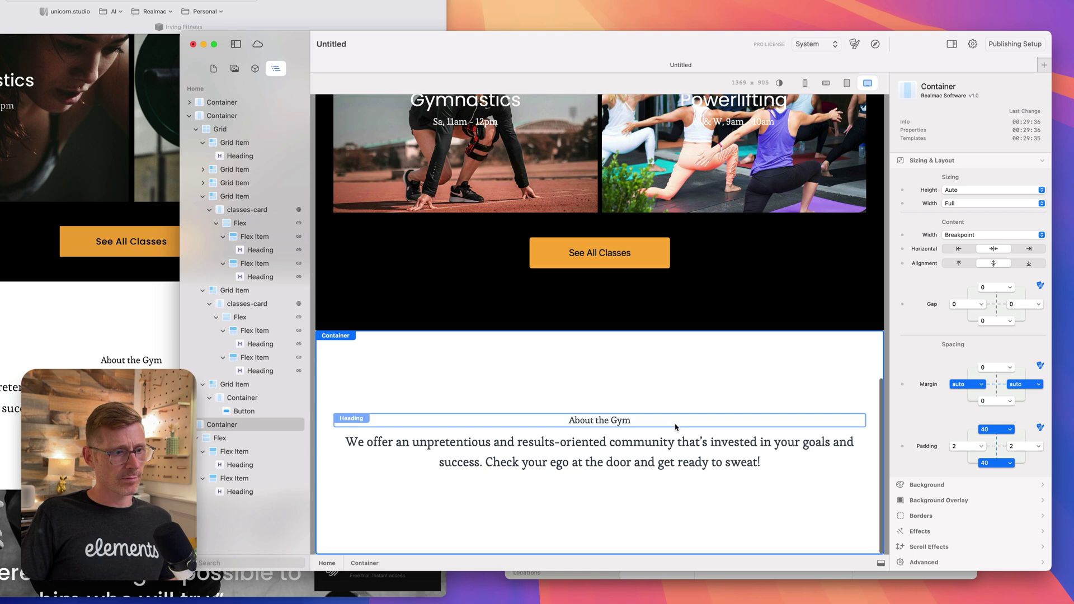
Step: Set the vertical gap of the Flex holding the two About the Gym headings to 4
left_click(559, 419)
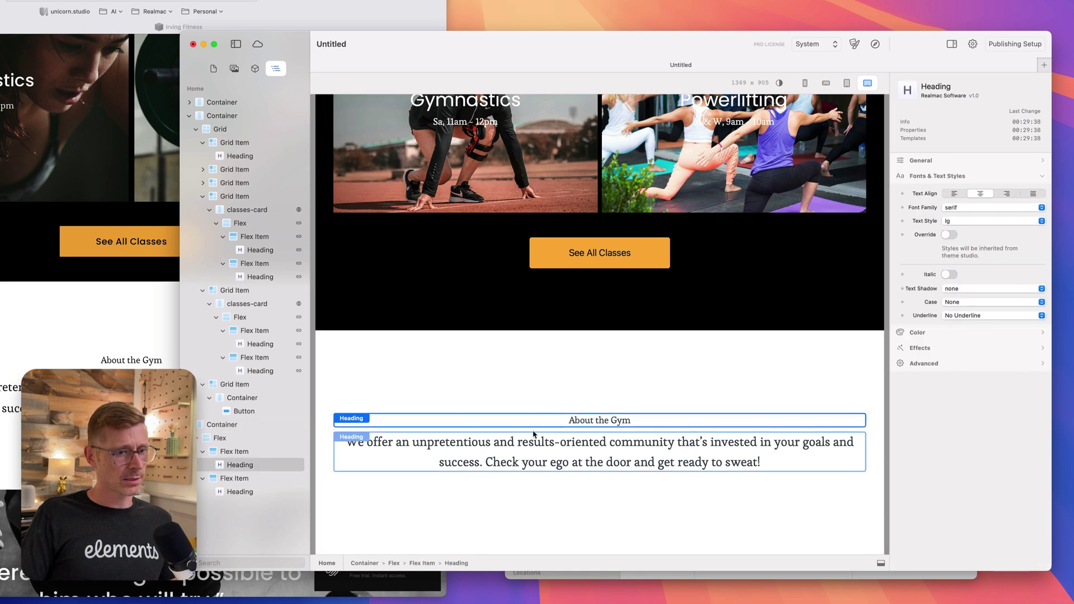
left_click(533, 432)
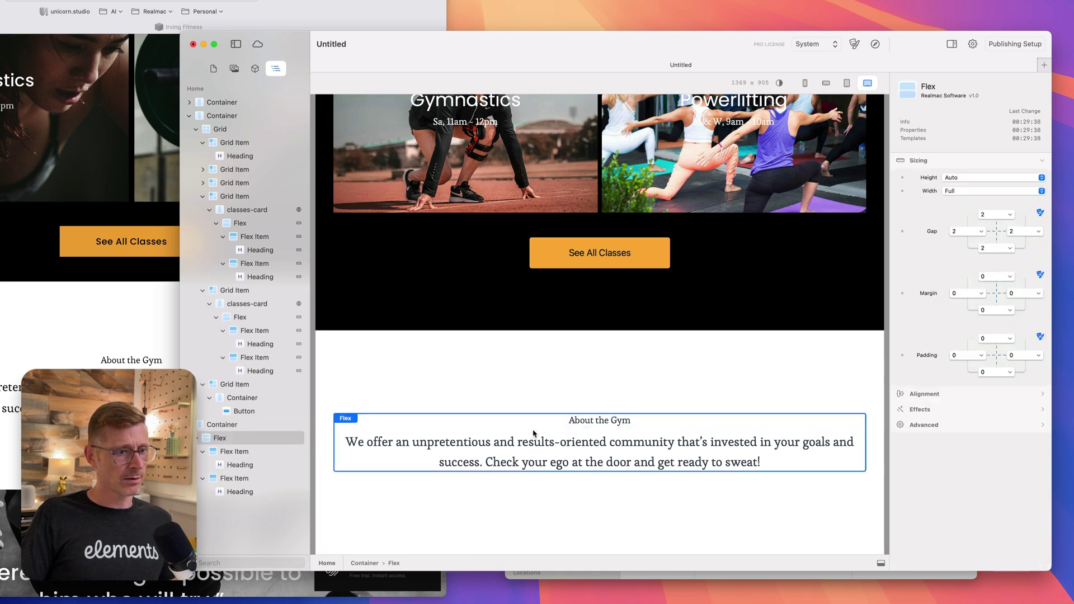
left_click(996, 216)
left_click(995, 264)
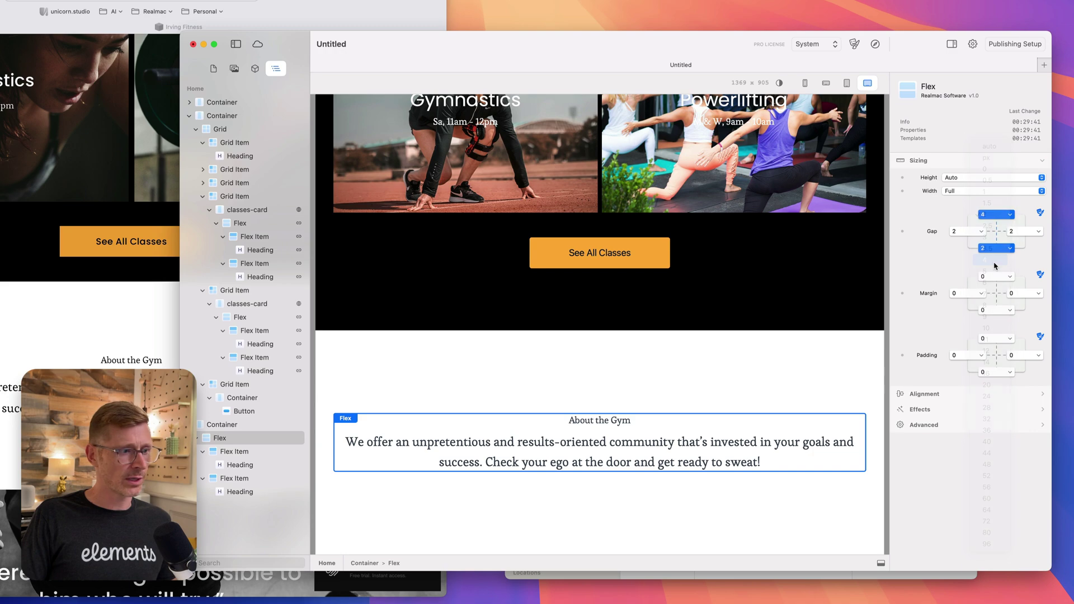
Step: Duplicate the About the Gym container and check the quote section on the reference site
left_click(533, 511)
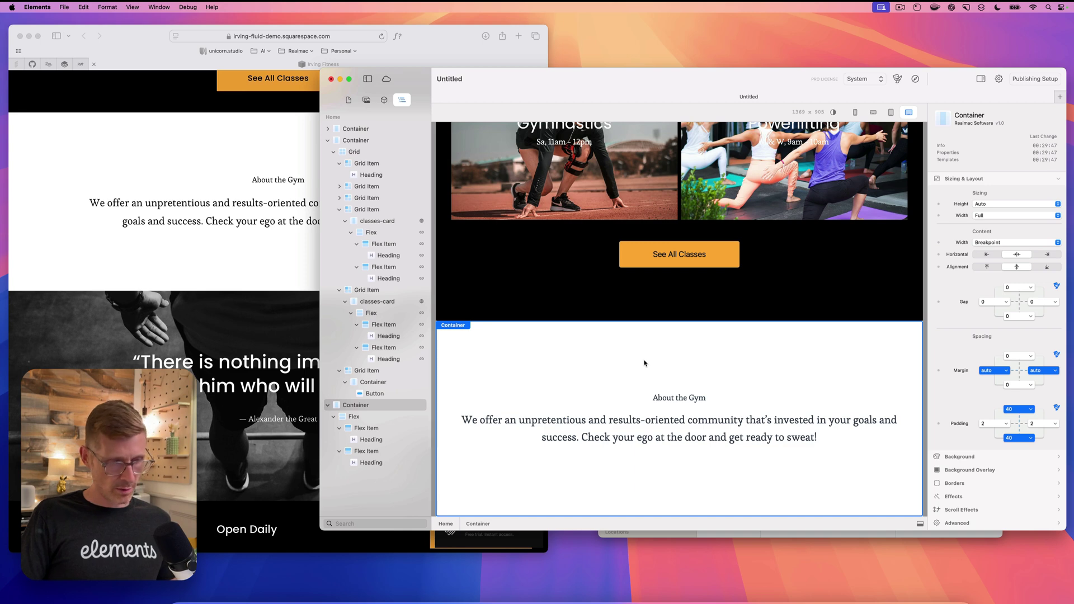
left_click_drag(519, 448, 570, 496)
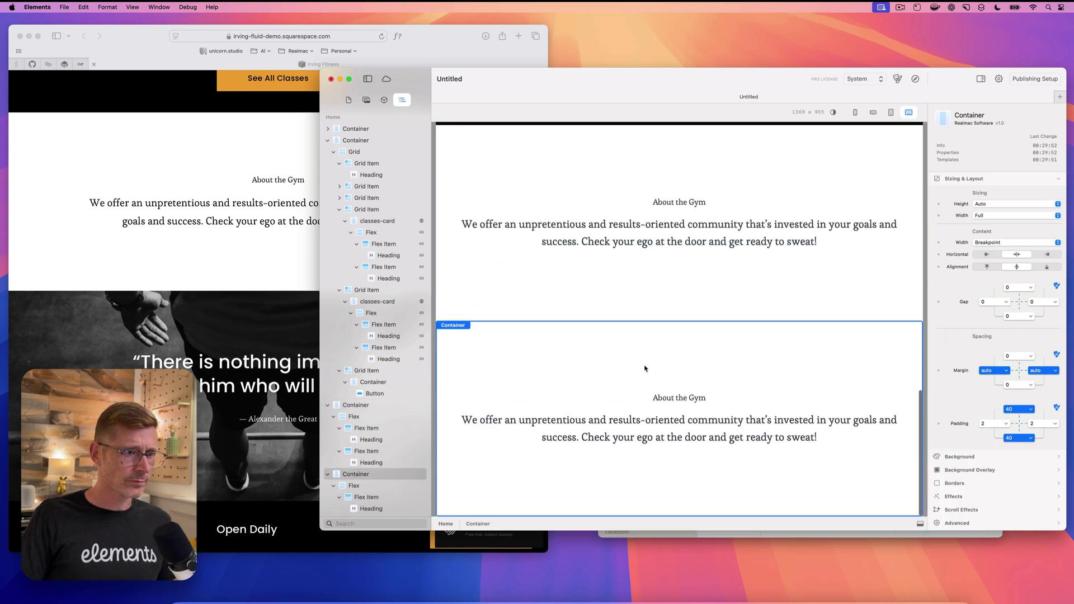
left_click(250, 399)
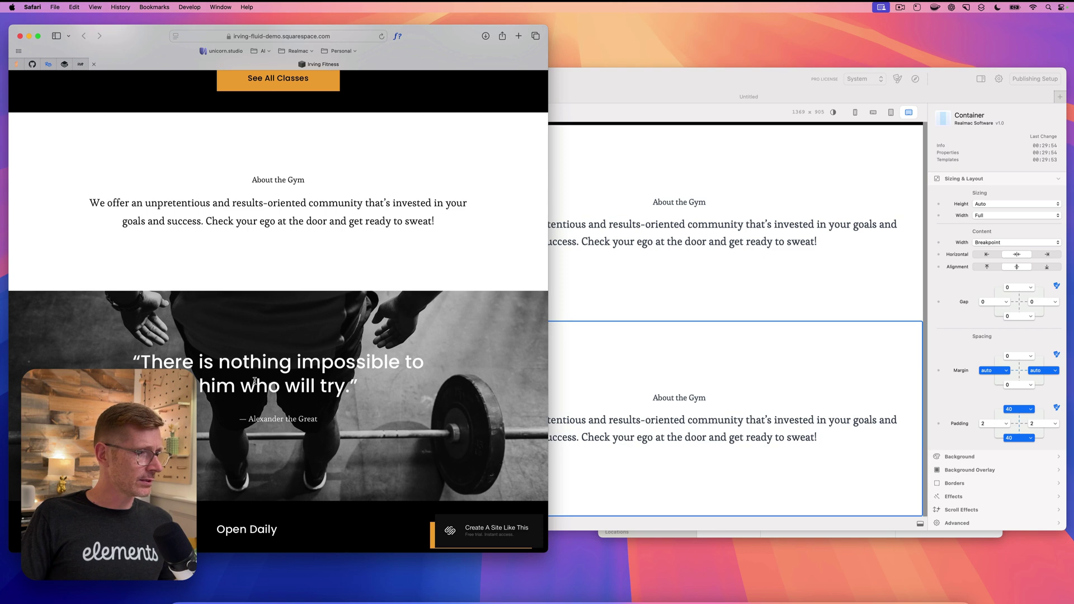
left_click(648, 427)
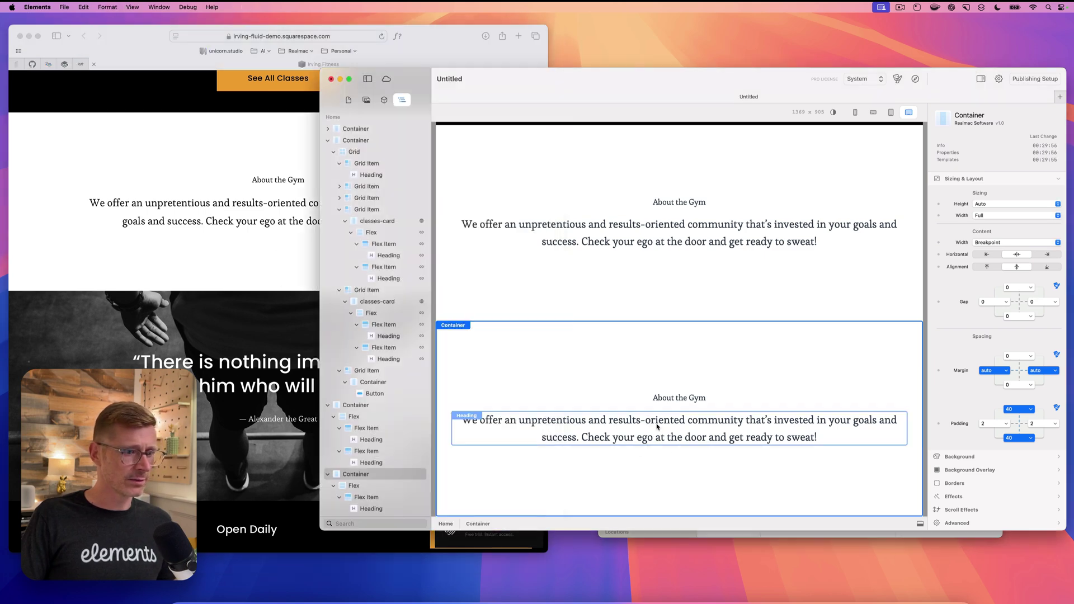
left_click(386, 102)
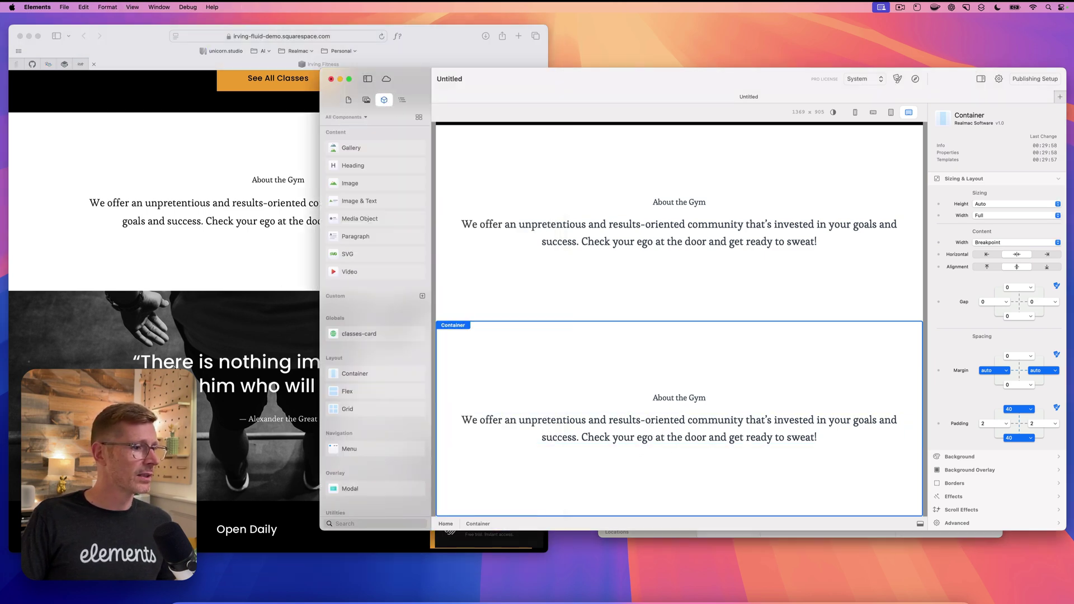
Step: Replace the duplicated container's first heading with "There is nothing impossible to him who will try." copied from the reference site
left_click(144, 355)
left_click_drag(134, 360, 460, 391)
key("super+c")
left_click(701, 410)
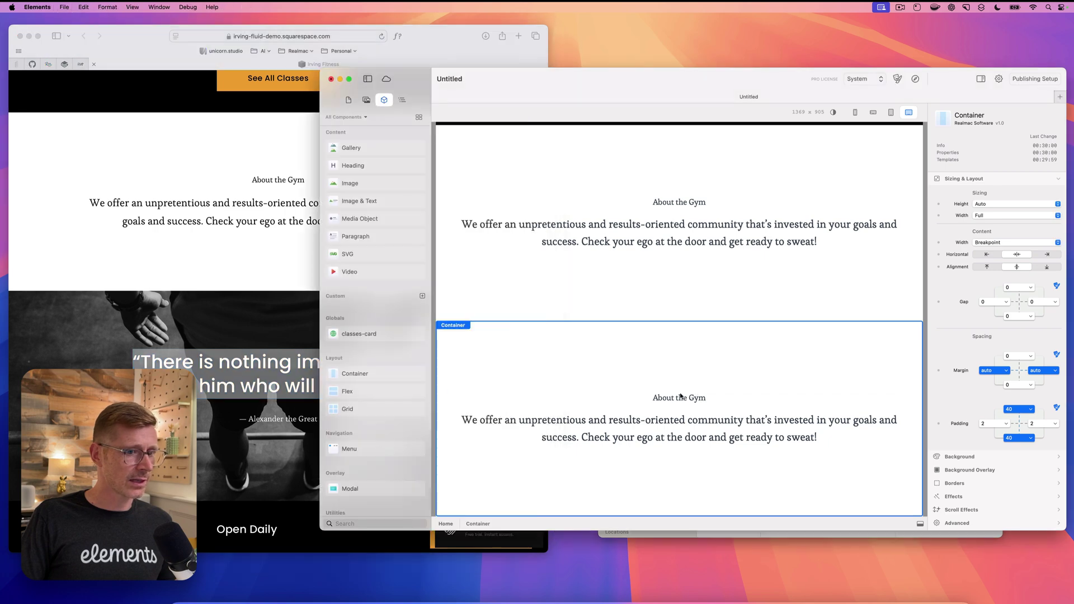
double_click(702, 397)
key("super+a")
key("super+v")
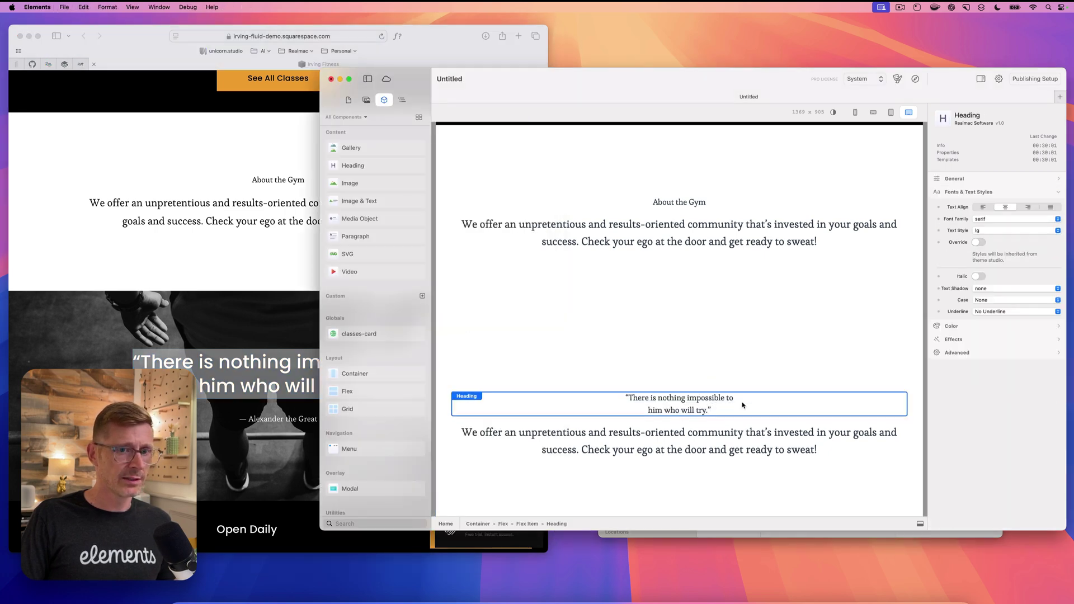
Step: Set the quote heading's font family to heading and its text style to 4xl
left_click(1006, 219)
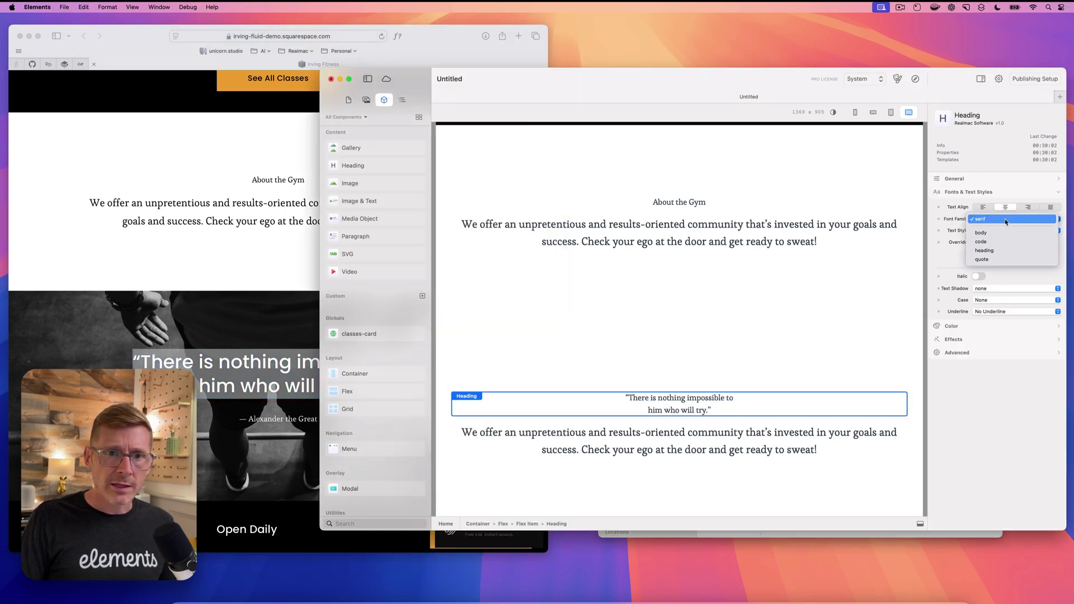
left_click(1001, 251)
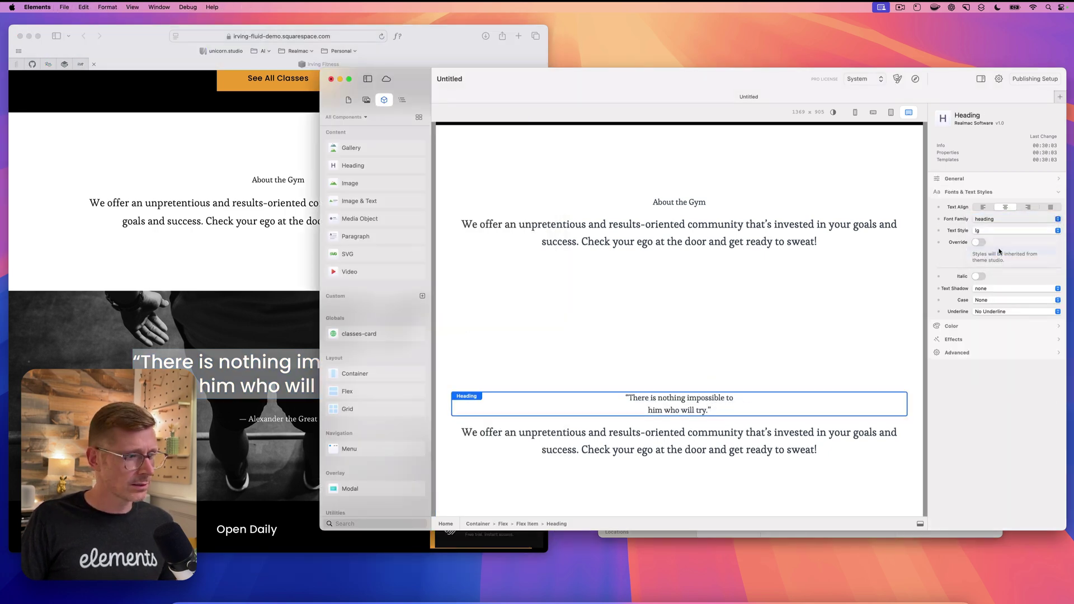
left_click(990, 220)
left_click(991, 219)
left_click(989, 230)
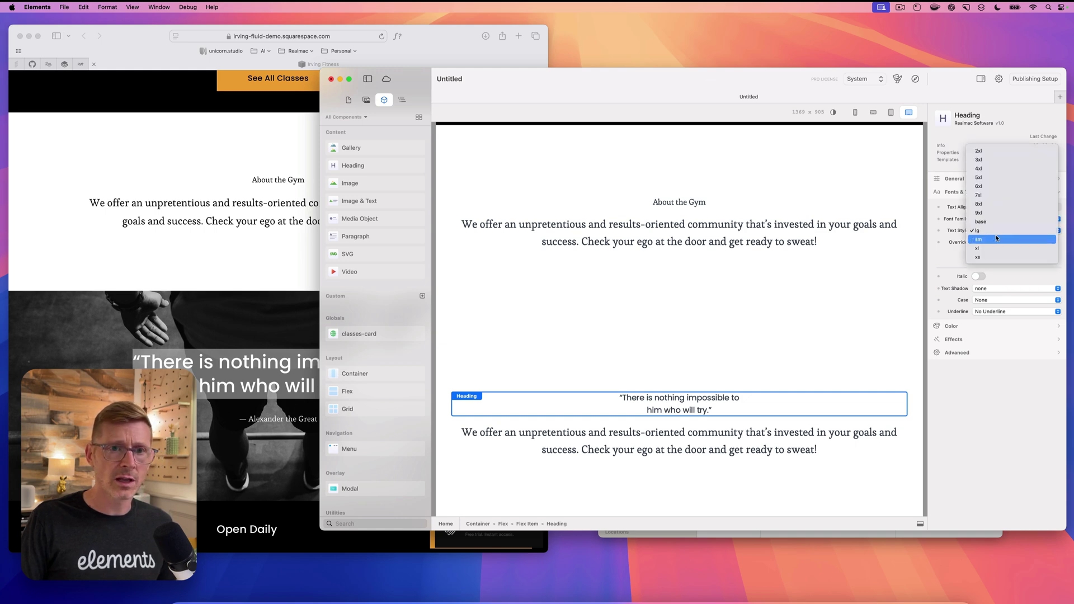
left_click(996, 178)
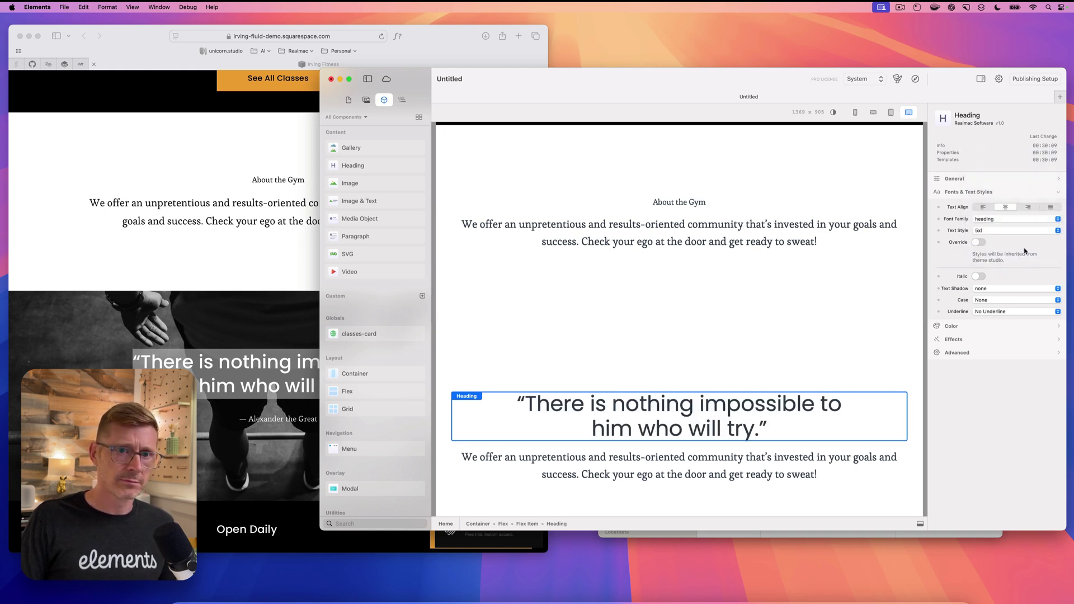
left_click(1007, 230)
left_click(999, 220)
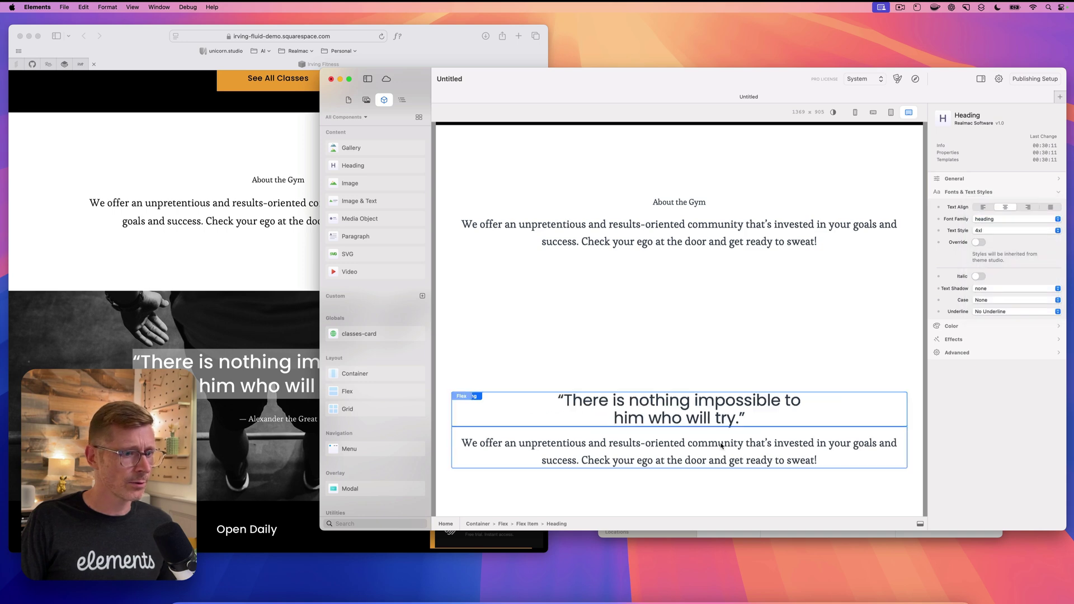
Step: Replace the text of the heading below the quote with "— Alexander the Great" copied from the reference site
left_click(238, 426)
left_click_drag(238, 425, 356, 415)
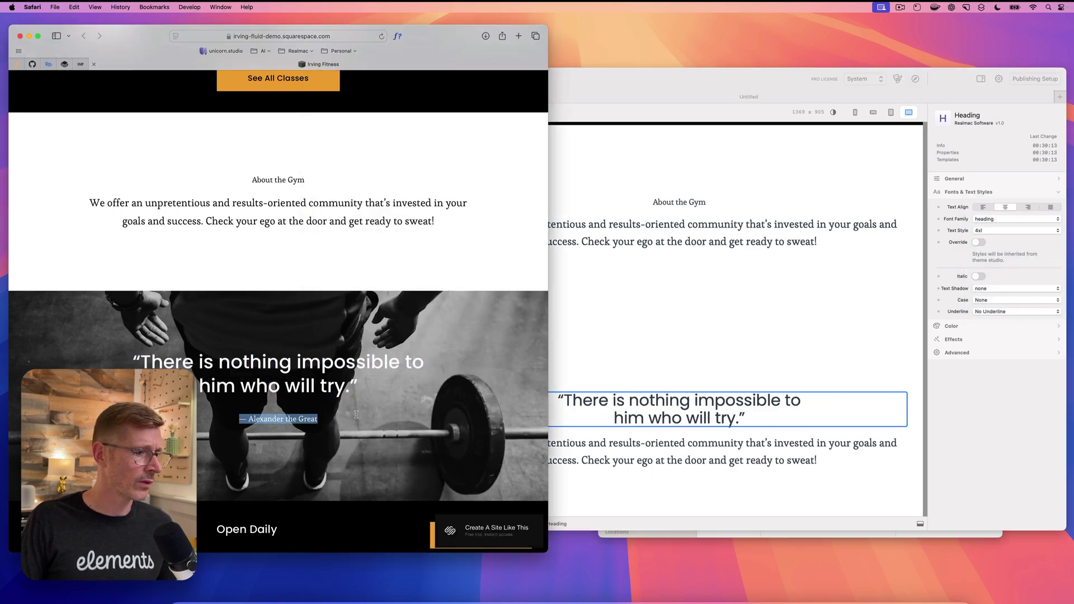
key("super+c")
left_click(639, 449)
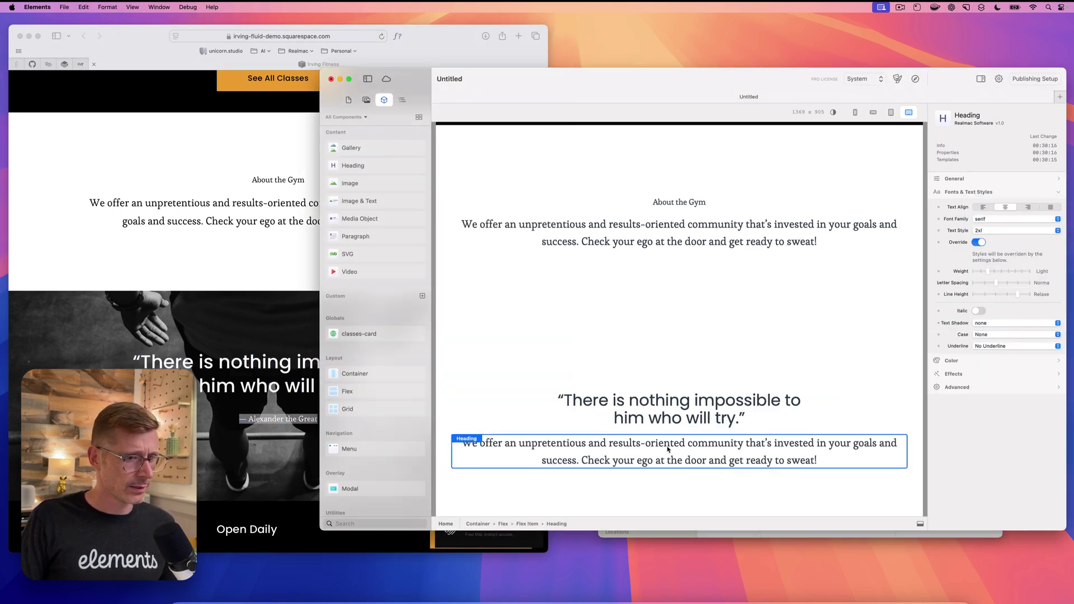
double_click(668, 449)
key("super+a")
key("super+v")
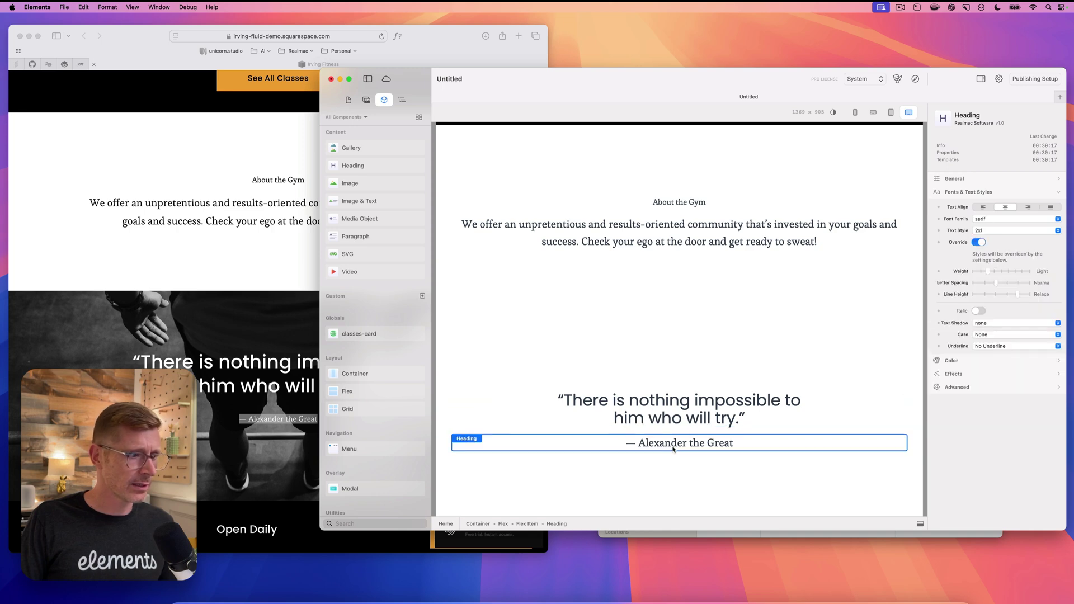
Step: Set the attribution heading's text style to lg and give both quote section headings the lightest text color, white
left_click(989, 231)
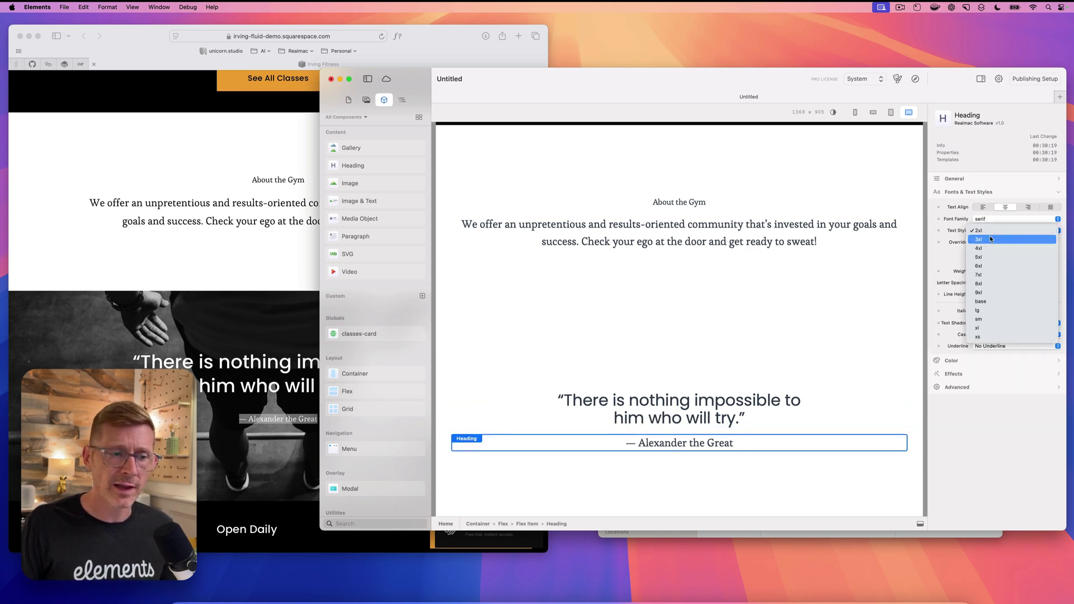
left_click(995, 310)
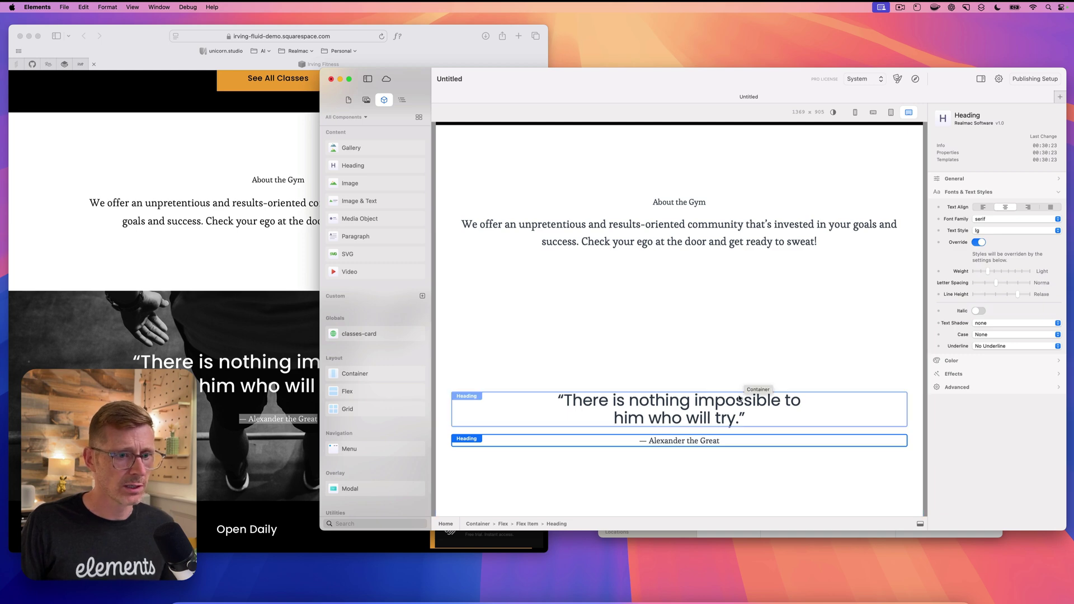
left_click(979, 362)
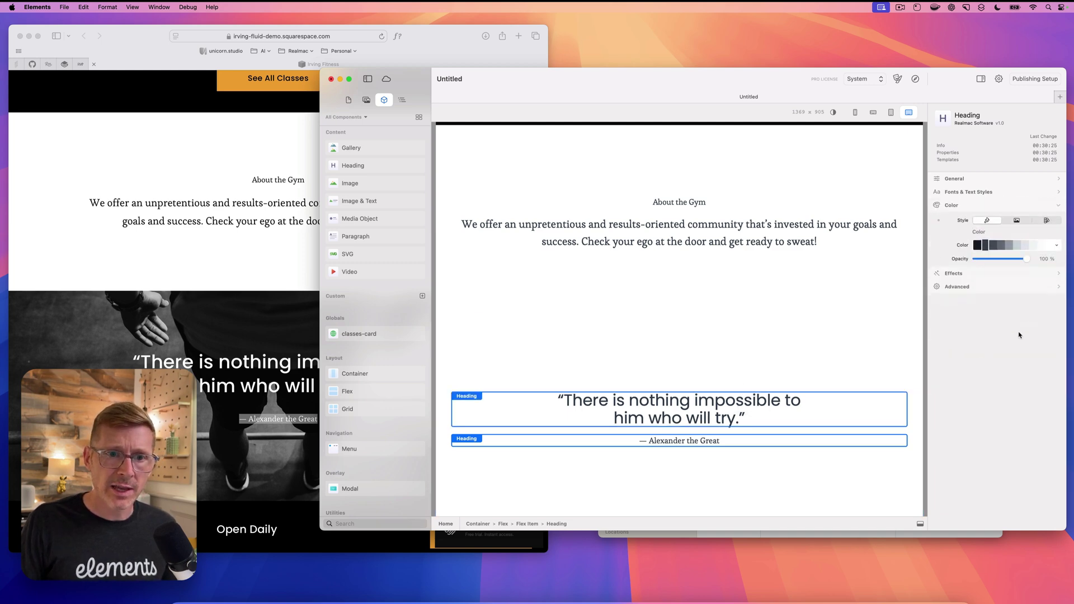
left_click(1052, 247)
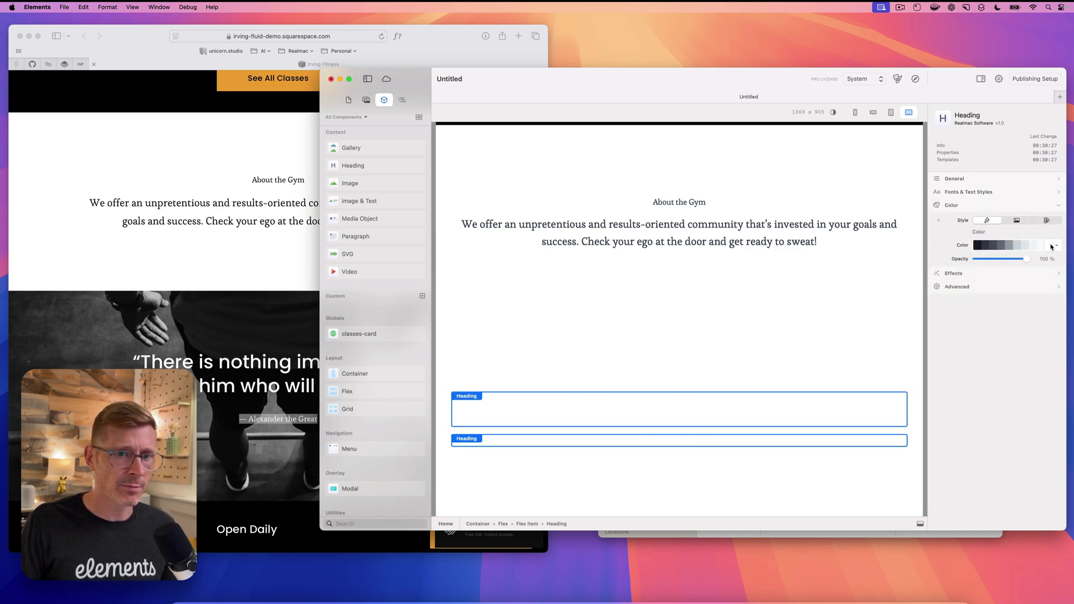
Step: Give the quote section's container an image background using weights-topdown.jpg from the photos resources
left_click(529, 362)
left_click(366, 99)
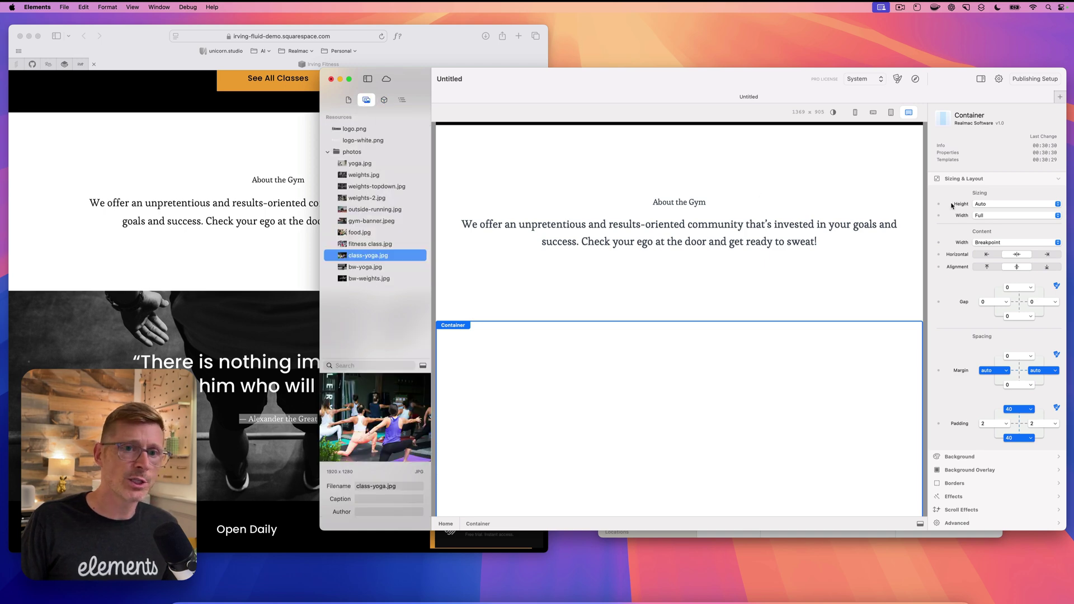
left_click(995, 178)
left_click(986, 192)
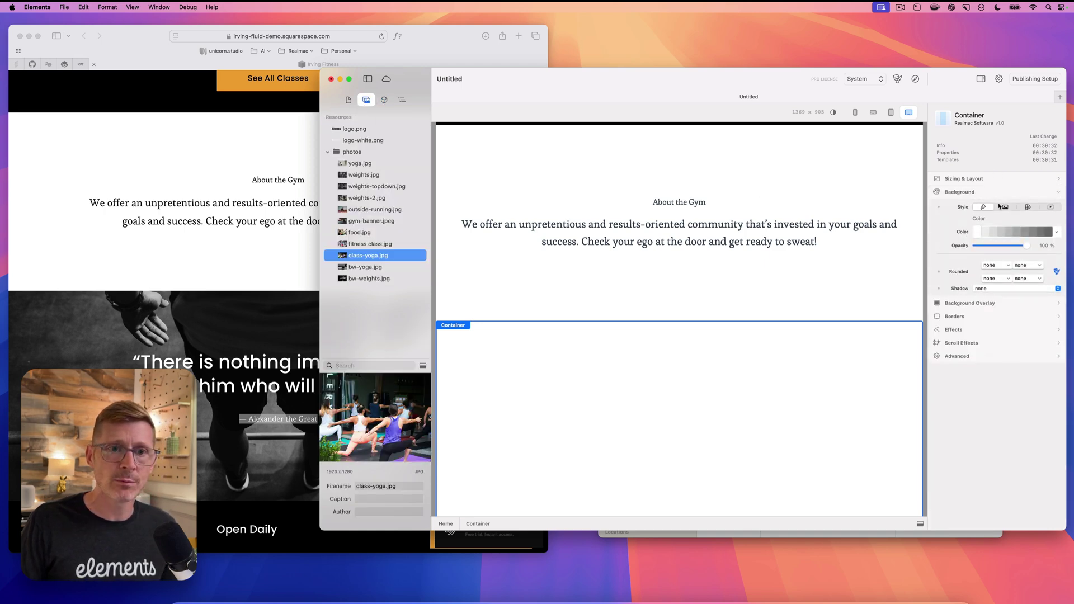
left_click(1000, 207)
left_click(357, 175)
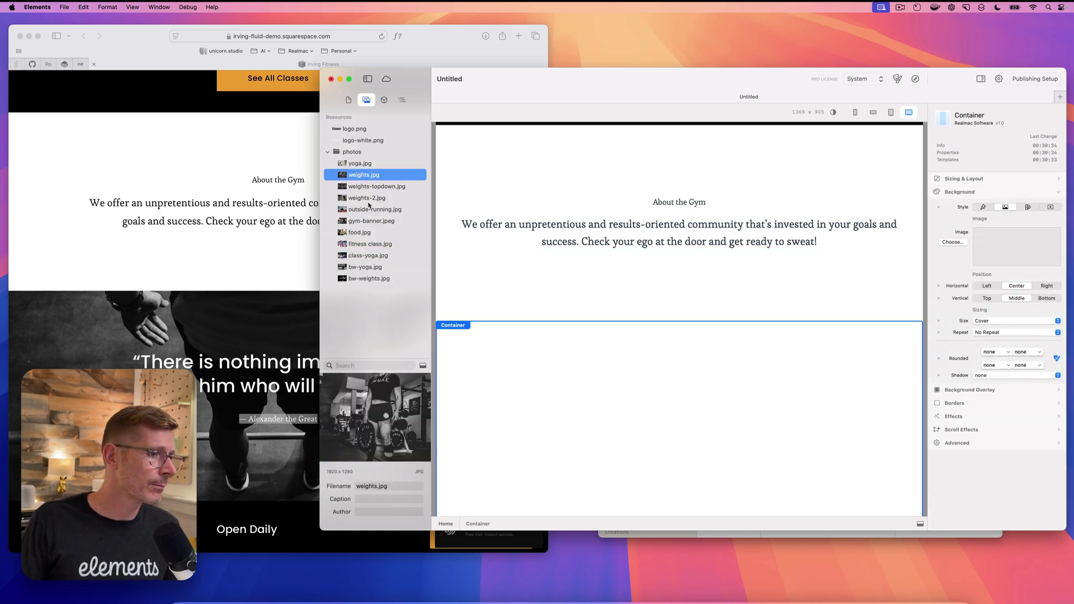
left_click_drag(369, 177, 1011, 241)
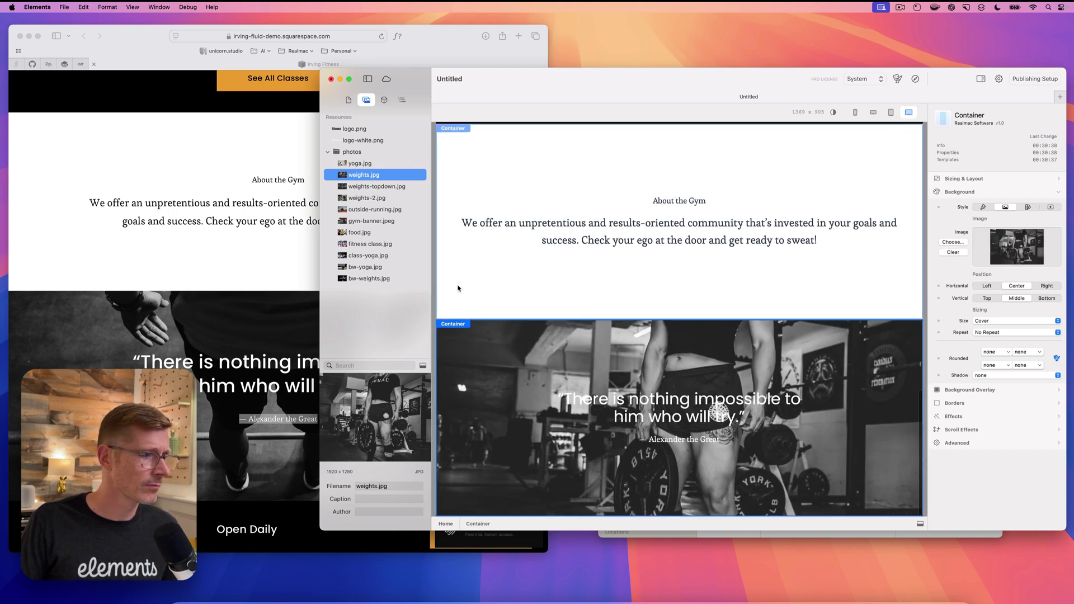
left_click(370, 188)
left_click_drag(369, 189, 1028, 247)
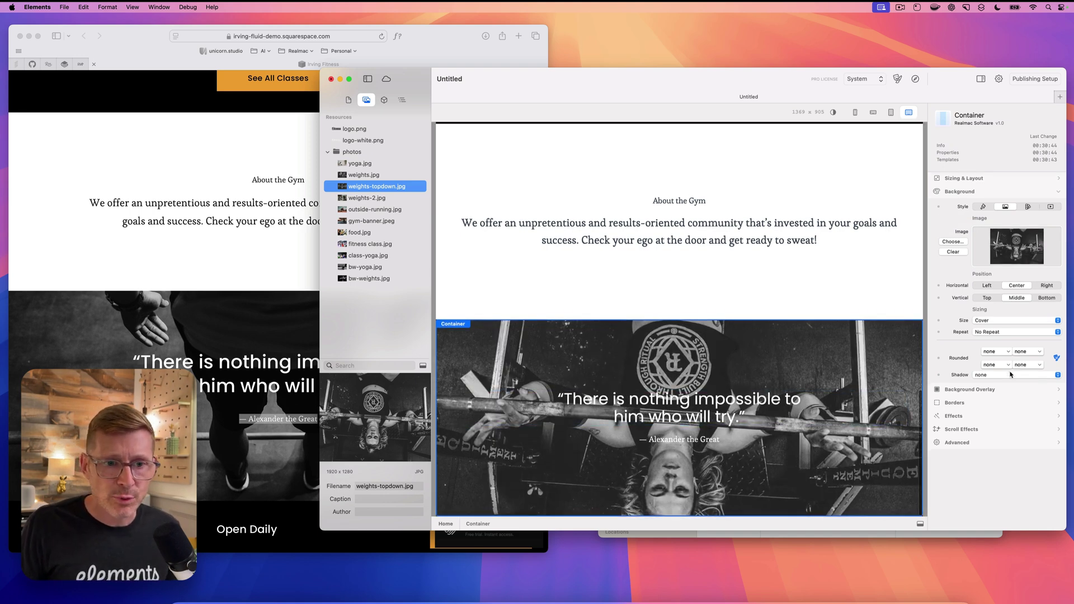
Step: Add a solid black background overlay to the quote container with an opacity of about 36%
left_click(953, 192)
left_click(968, 205)
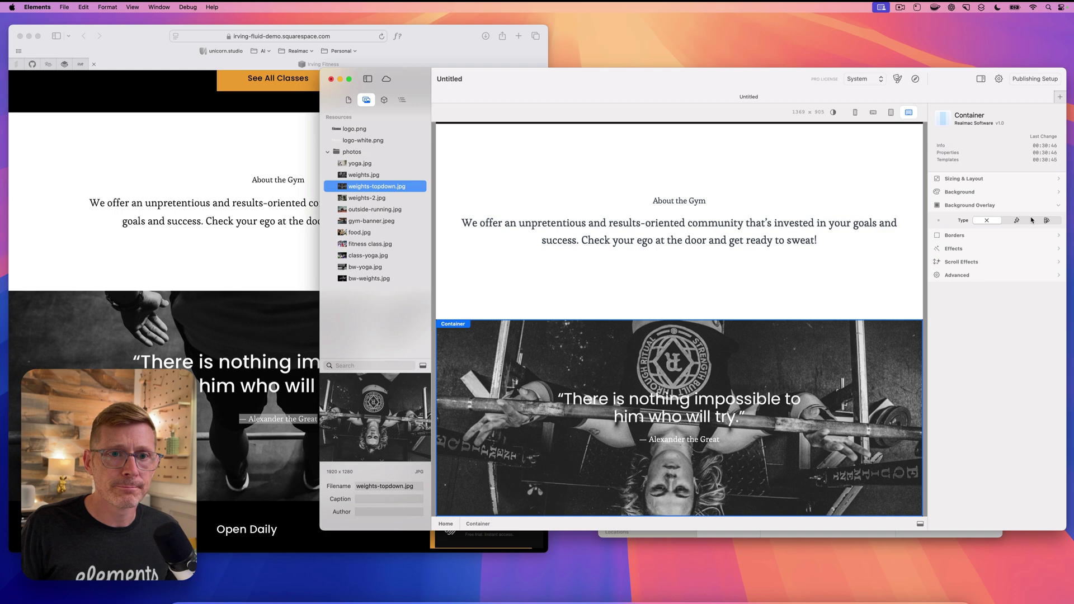
left_click(1017, 220)
left_click_drag(979, 230, 976, 232)
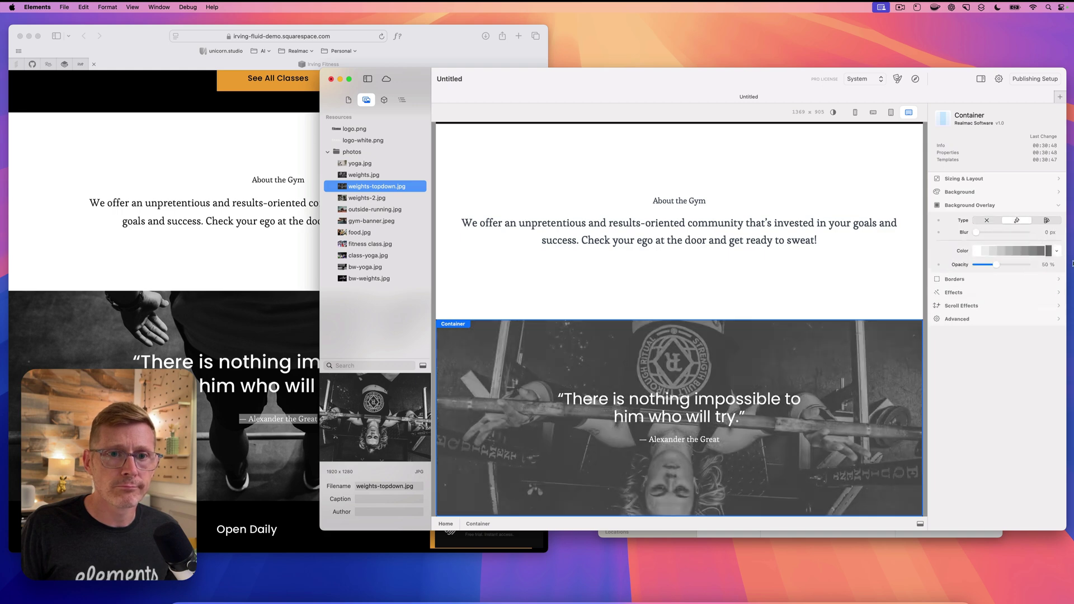
left_click(1056, 253)
left_click(1029, 277)
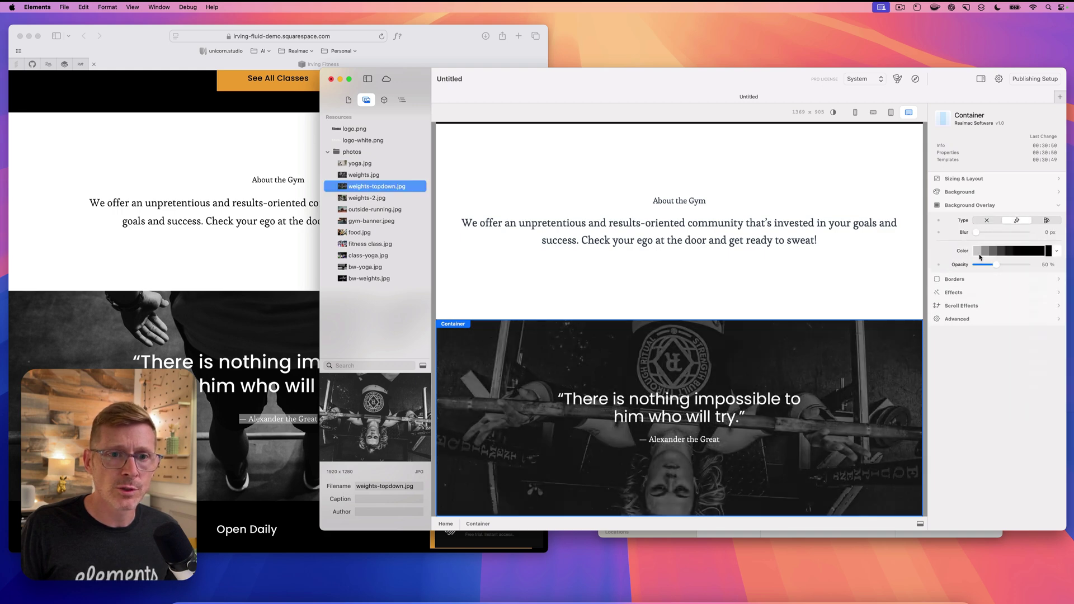
mouse_move(996, 264)
left_mouse_down()
mouse_move(980, 265)
mouse_move(994, 266)
left_mouse_up()
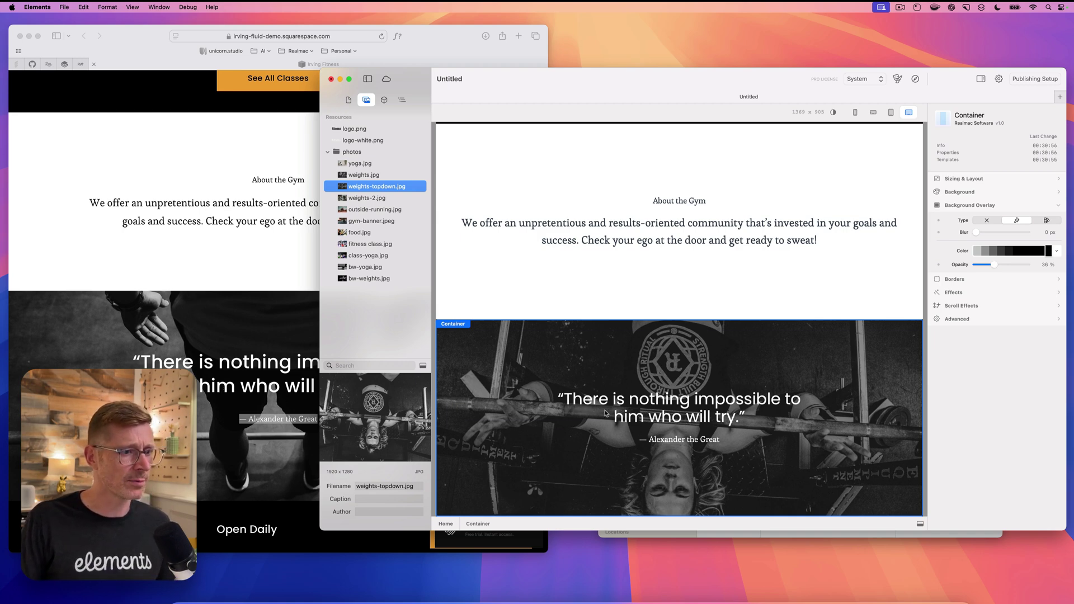
Step: Check the footer on the reference site and add a new Container just above the quote section
scroll(236, 392, "down", 3)
left_click(236, 431)
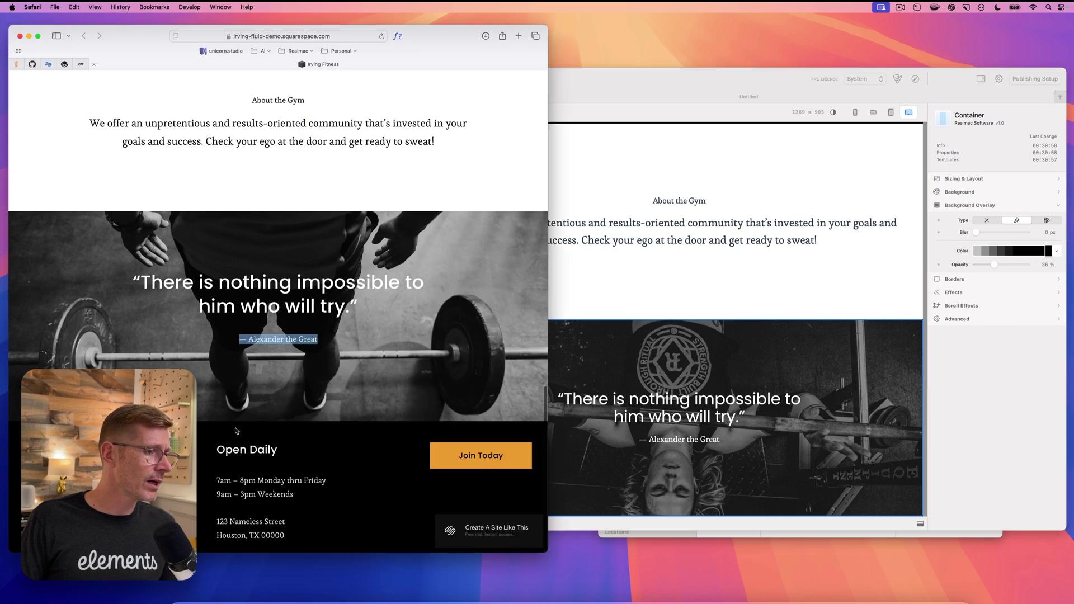
left_click(695, 306)
left_click(348, 100)
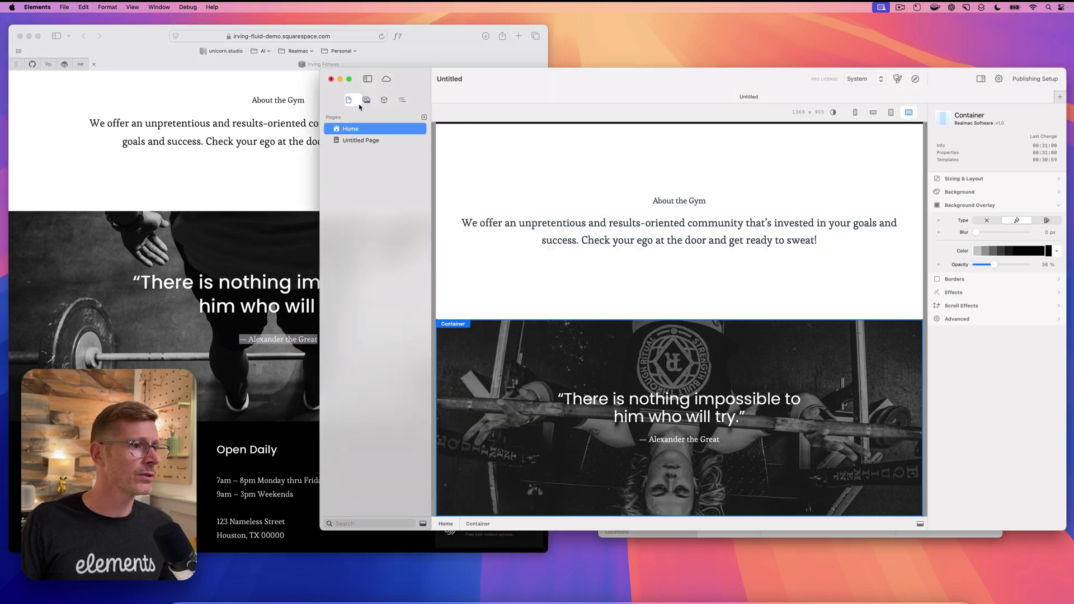
left_click(385, 101)
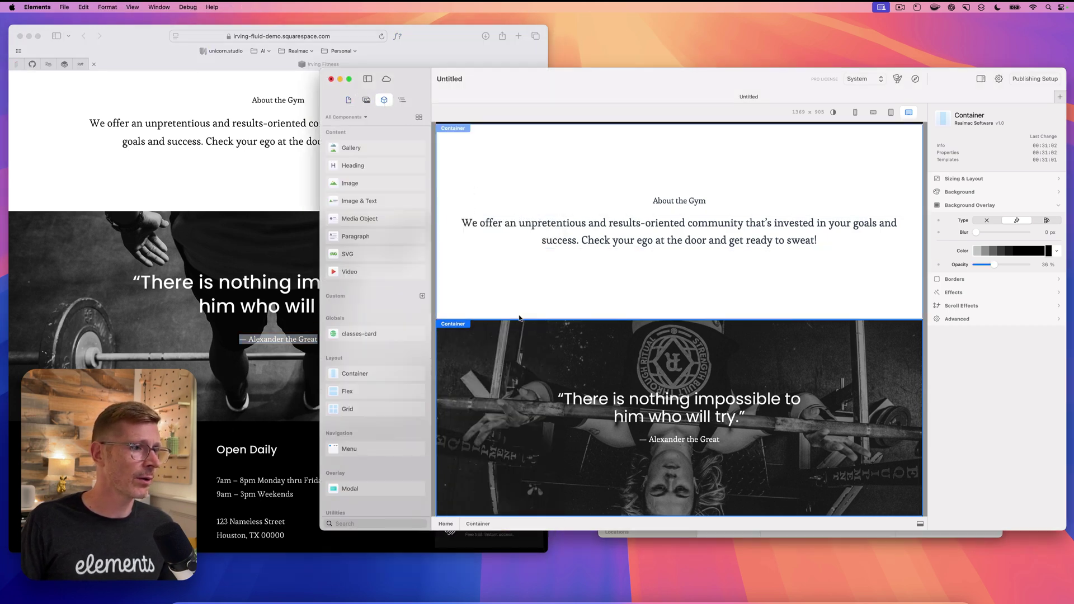
left_click_drag(362, 374, 593, 320)
Step: Move the new empty container below the quote container in the page structure and select it
left_click(402, 100)
scroll(398, 211, "down", 3)
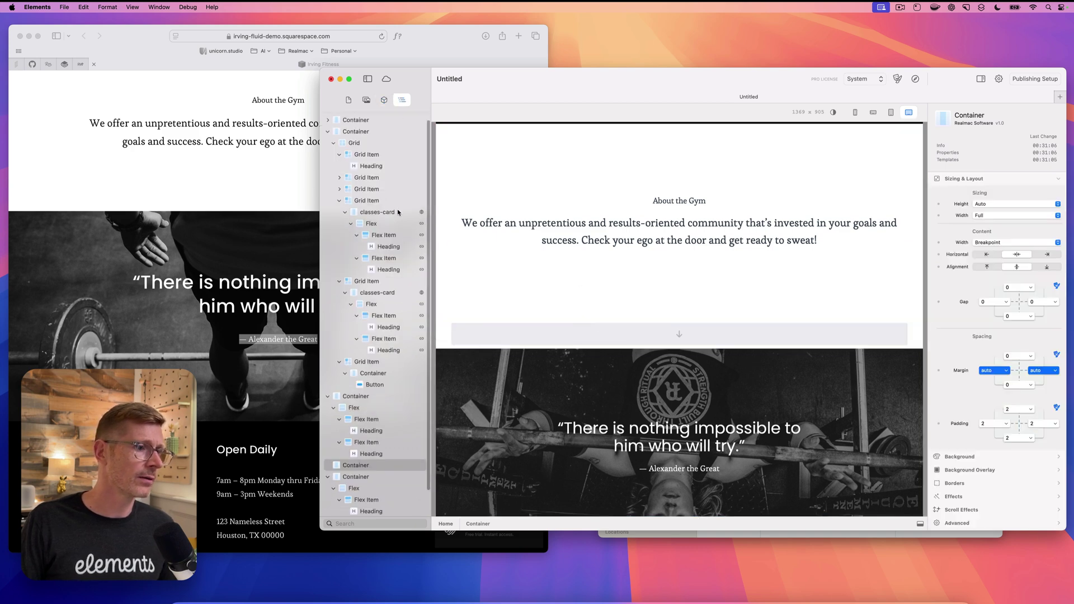
left_click(334, 459)
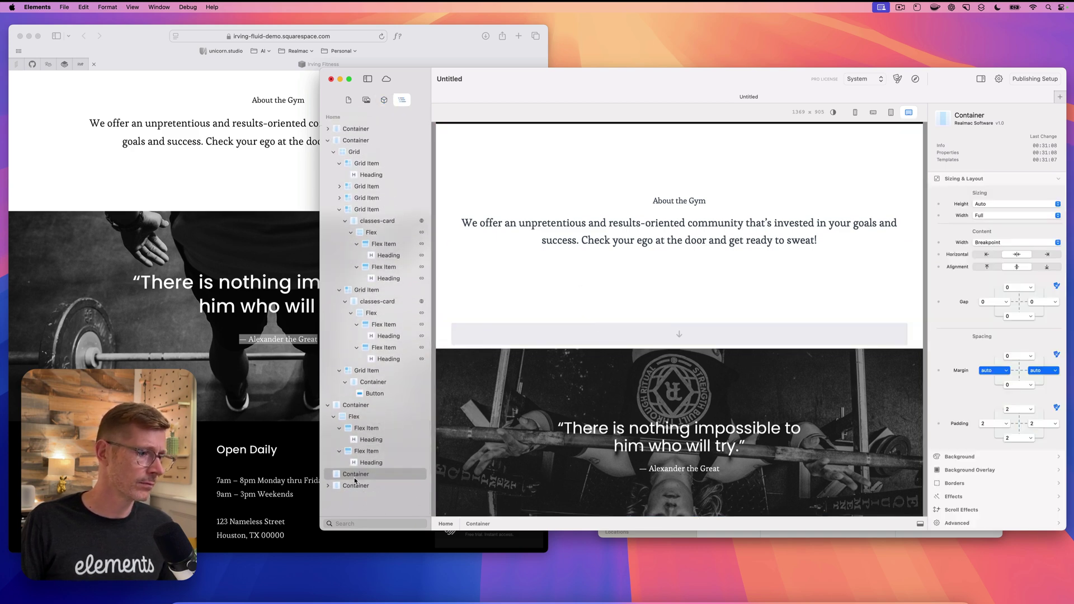
mouse_move(338, 474)
left_mouse_down()
mouse_move(344, 499)
mouse_move(329, 475)
left_mouse_up()
left_click(358, 485)
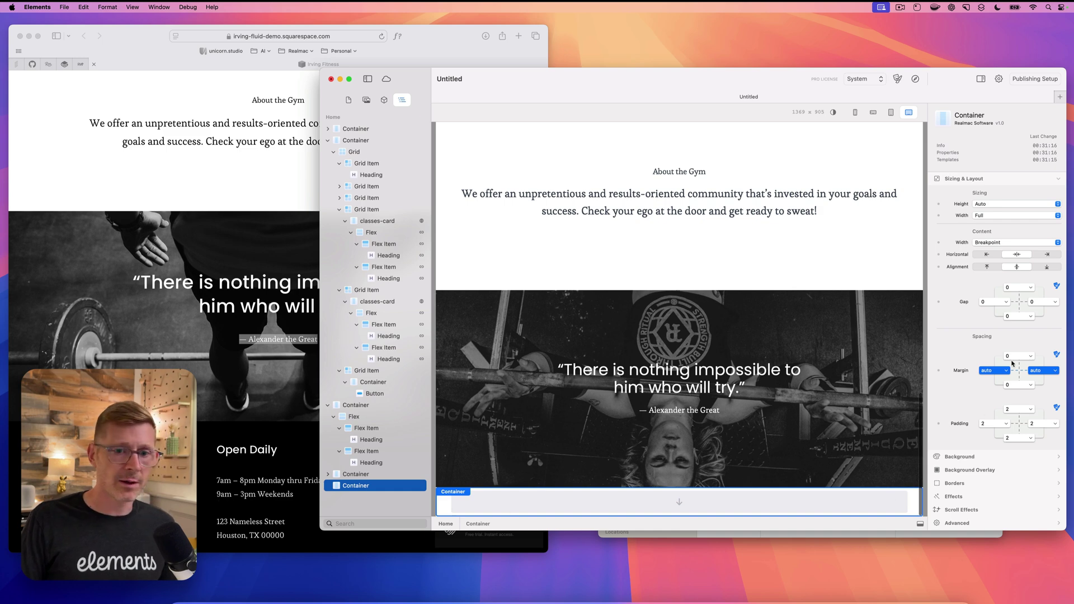
Step: Switch the new container's background color palette to black
left_click(1007, 178)
left_click(1000, 193)
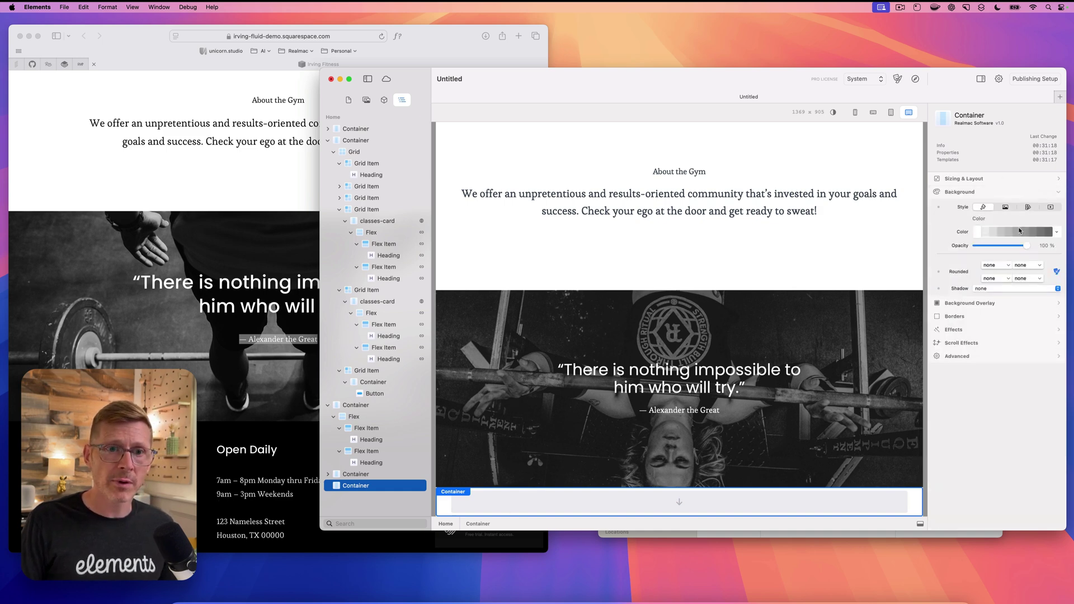
left_click(1056, 233)
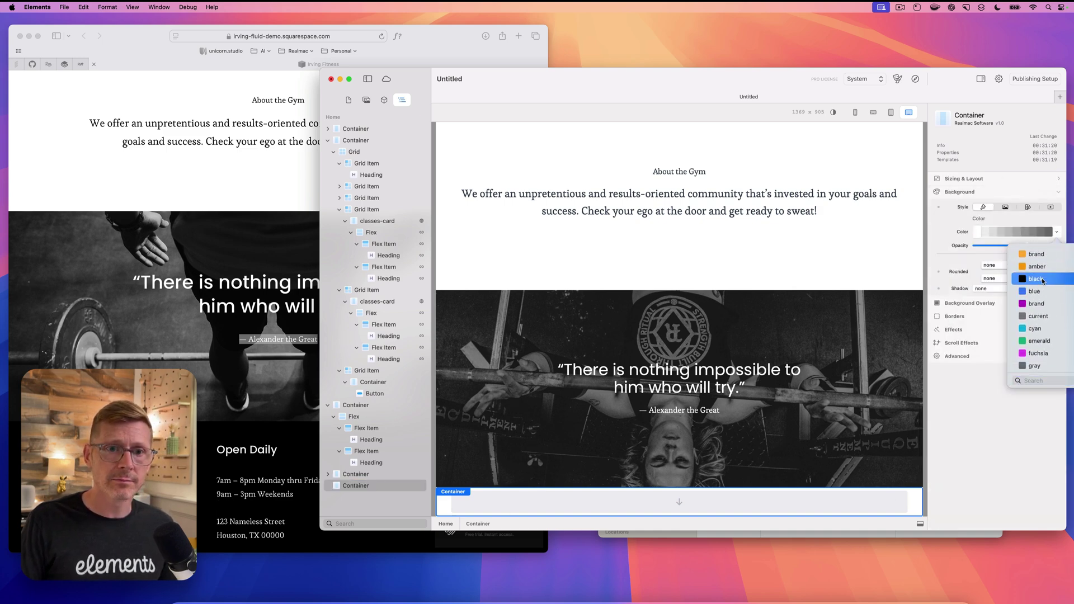
left_click(1027, 279)
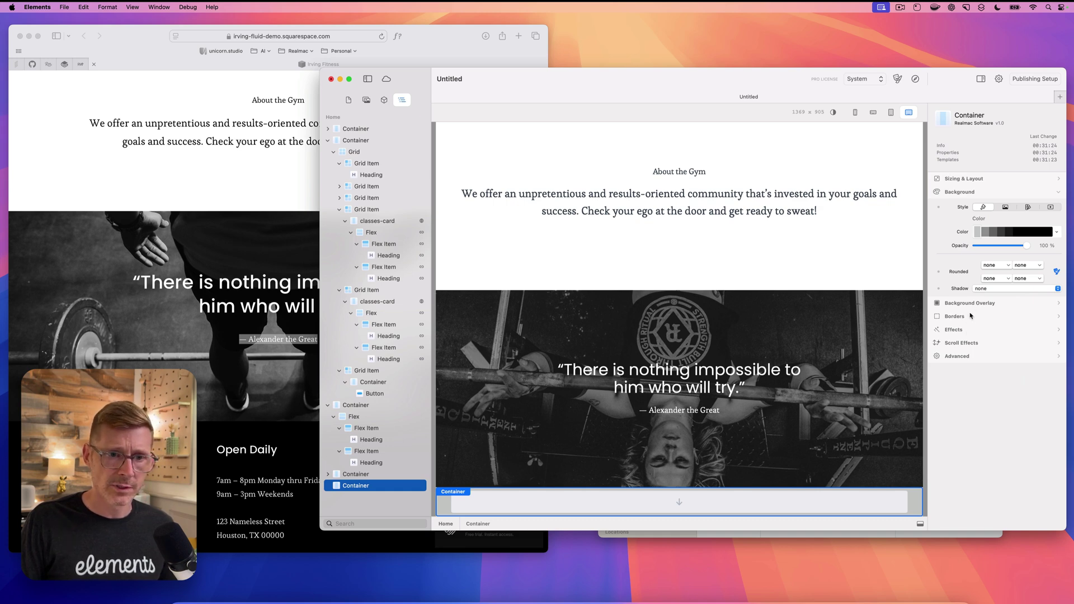
Step: Set the new container's top and bottom padding to 10
left_click(968, 178)
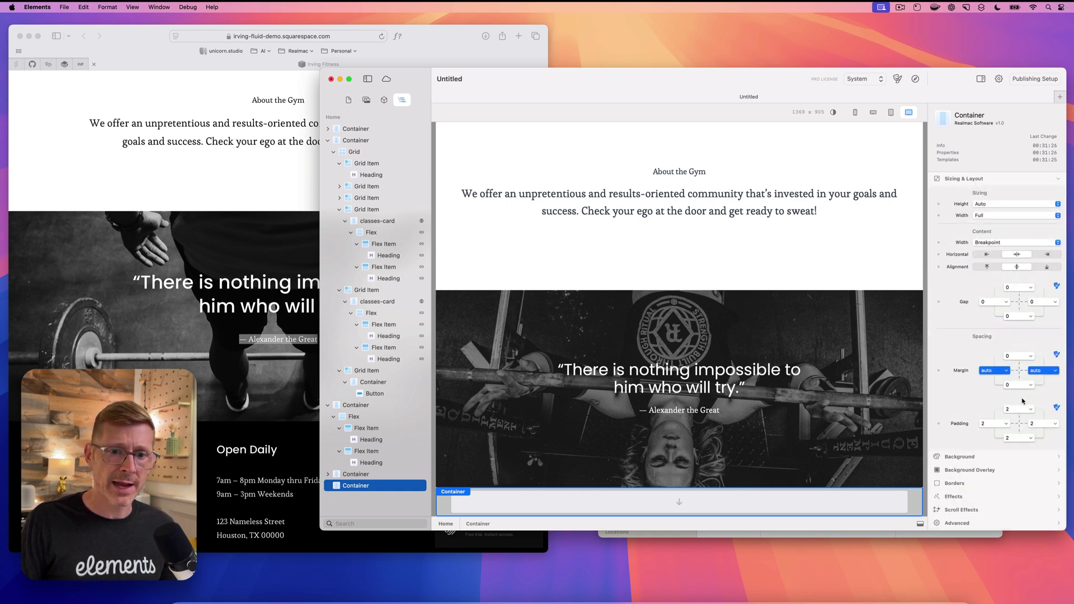
left_click(1020, 422)
left_click(1020, 410)
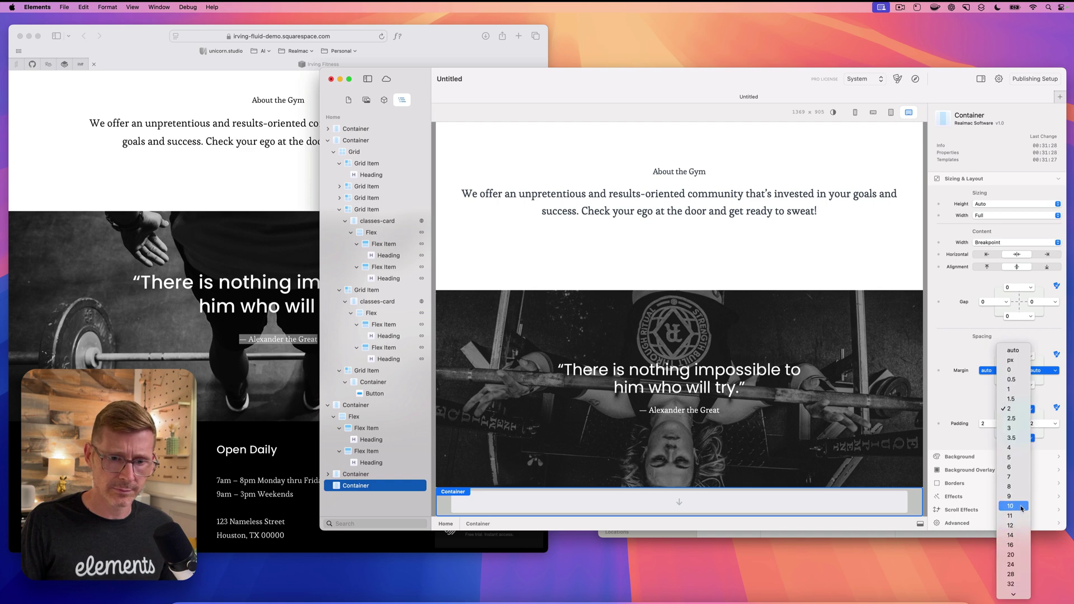
left_click(1018, 506)
Step: Choose the darkest black shade for the new container's background and return to the reference site to check its footer
left_click(974, 179)
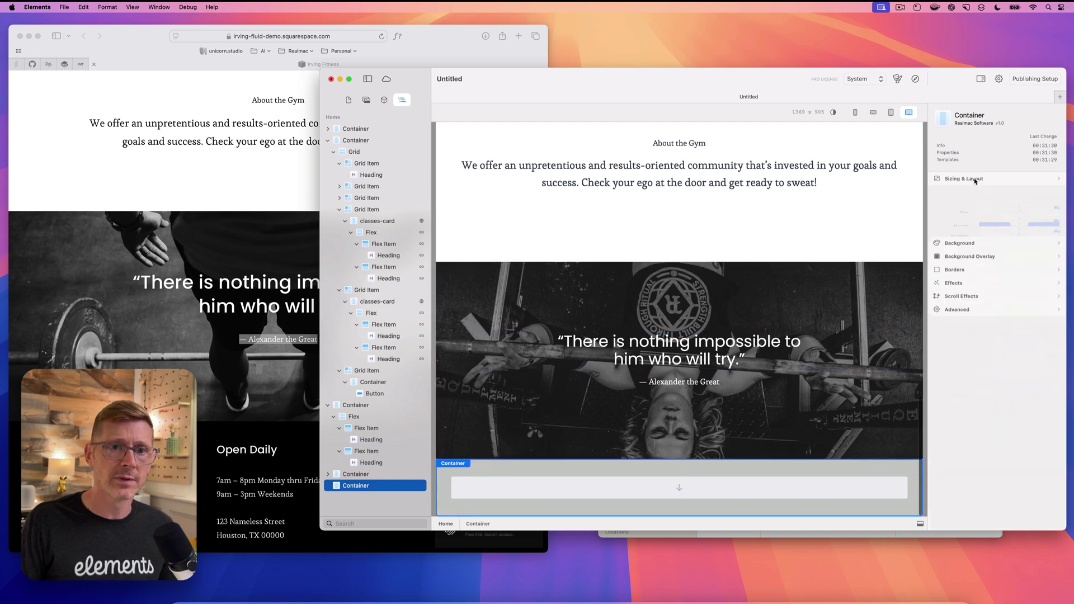
left_click(973, 193)
left_click(1050, 232)
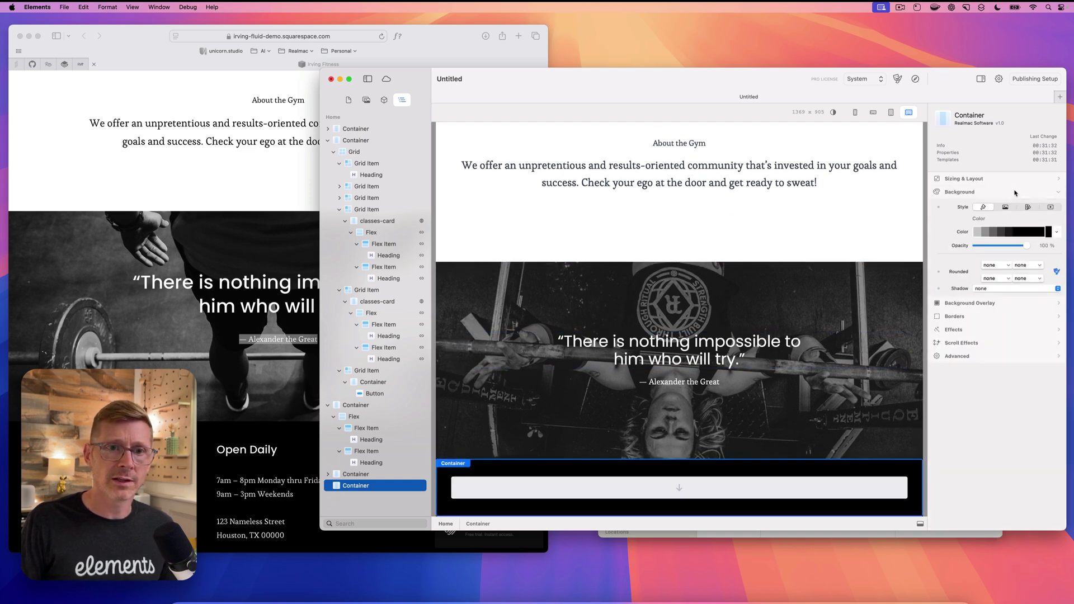
left_click(1007, 193)
left_click(279, 196)
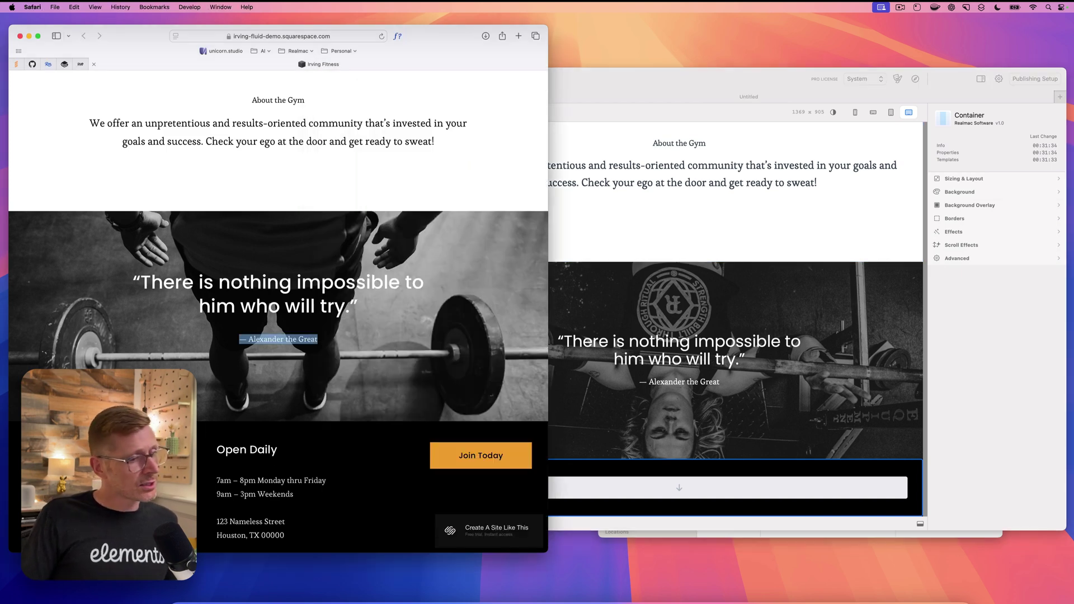
Step: Add a Grid inside the black footer container and delete its fourth grid item
left_click(659, 238)
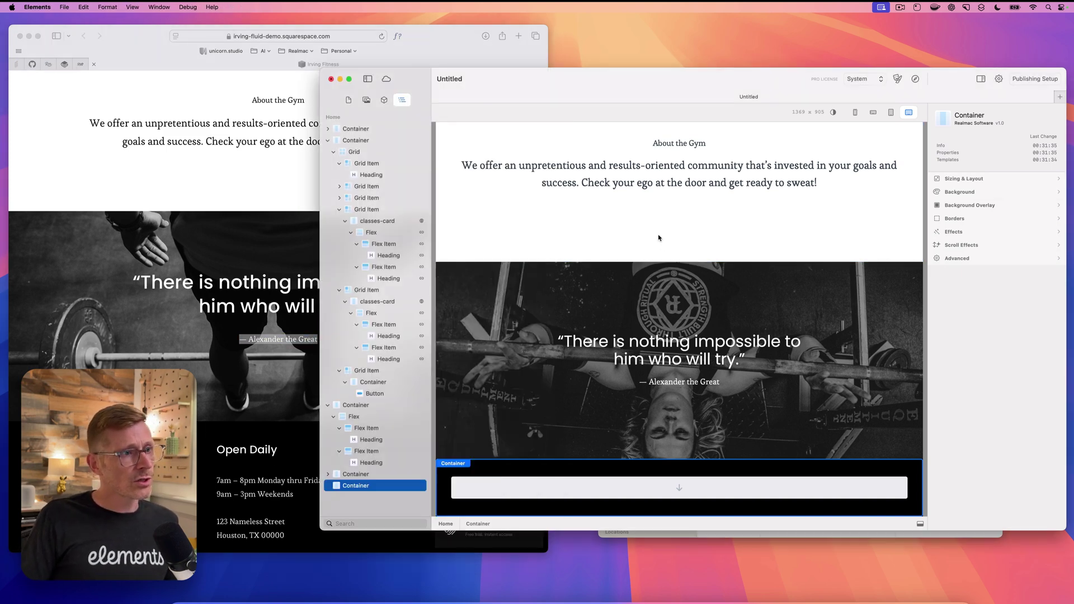
left_click(384, 101)
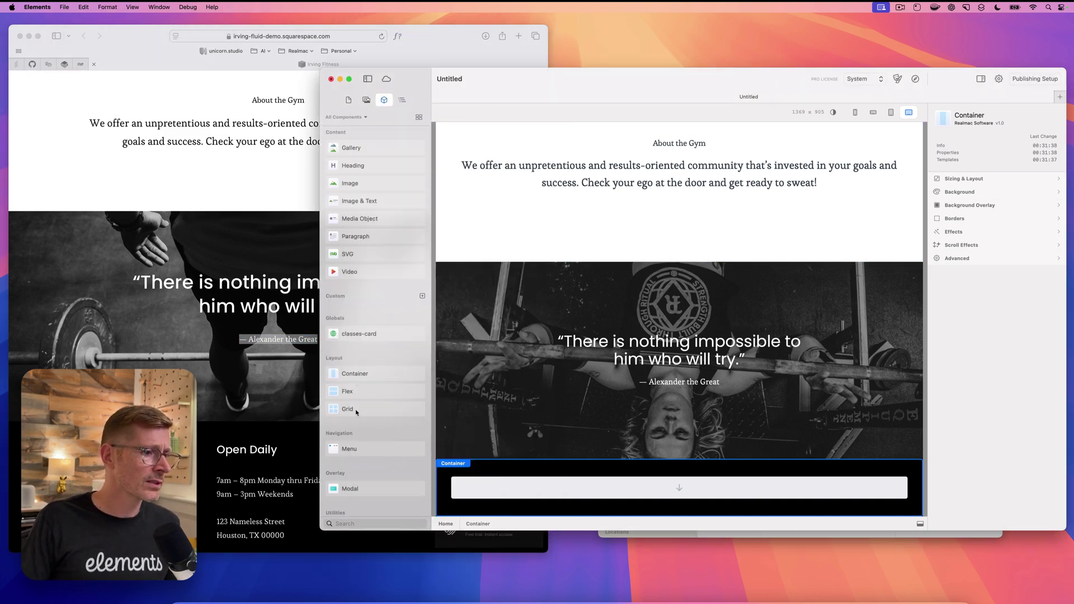
left_click_drag(355, 412, 601, 474)
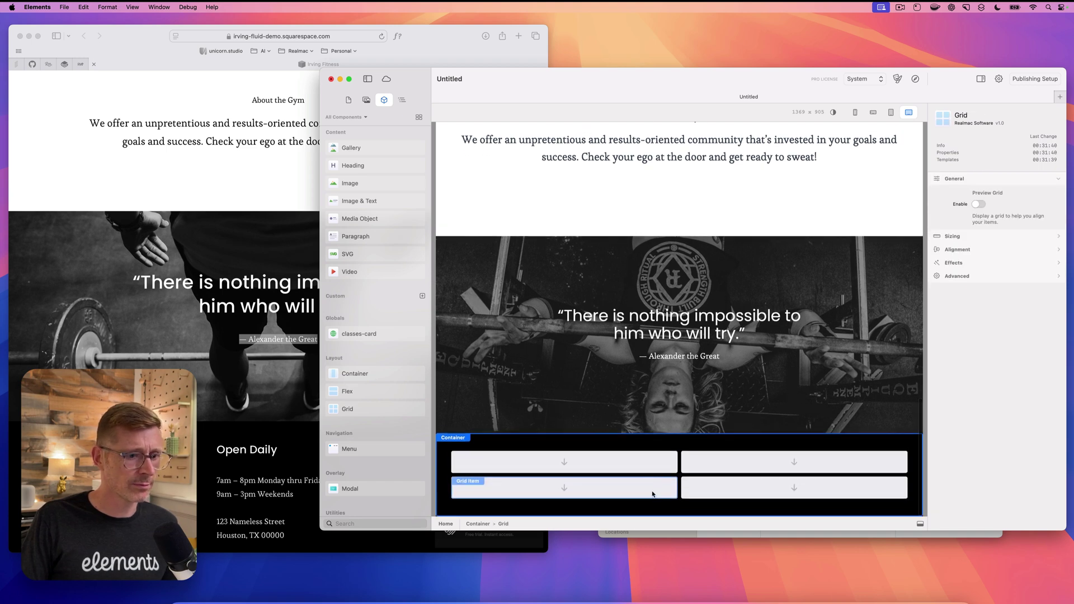
left_click(707, 493)
key("Delete")
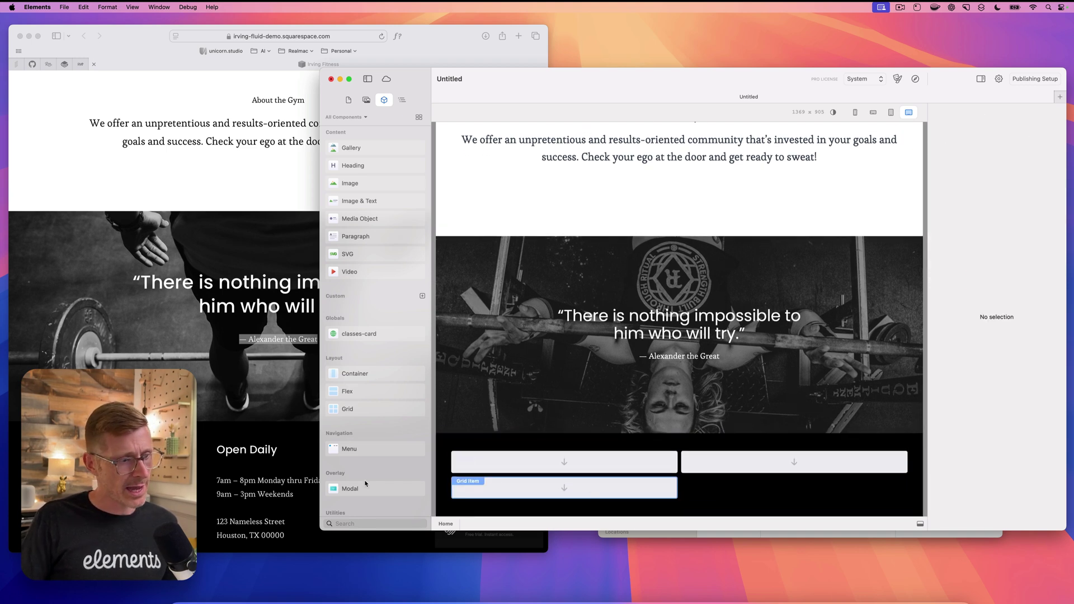
Step: Check the reference site's footer layout, then set the column span of all three remaining footer grid items to 4
left_click(144, 432)
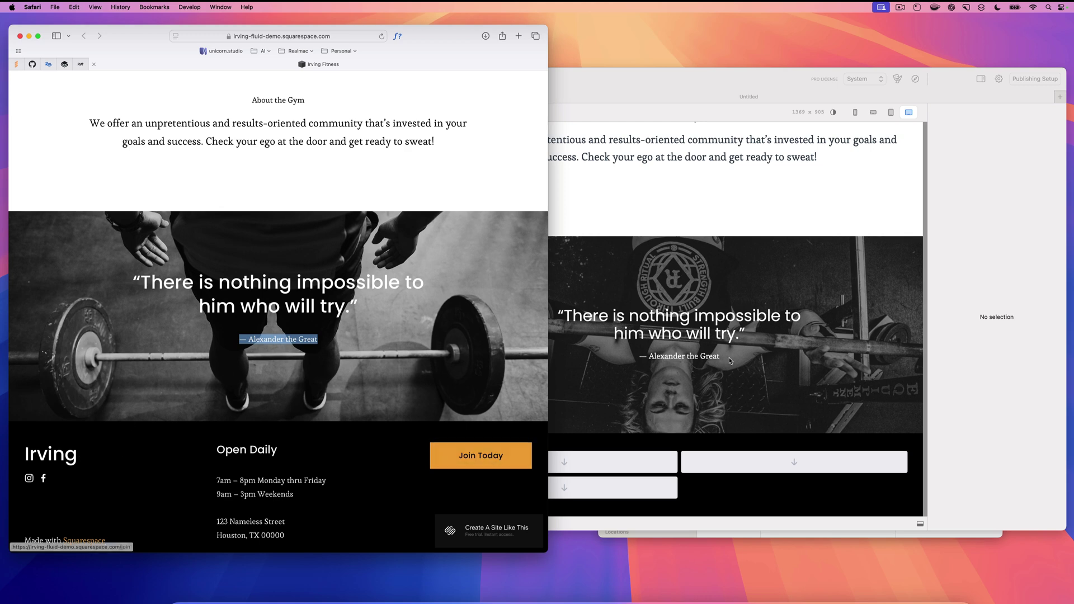
left_click(710, 412)
left_click(668, 461)
left_click(644, 493, "shift")
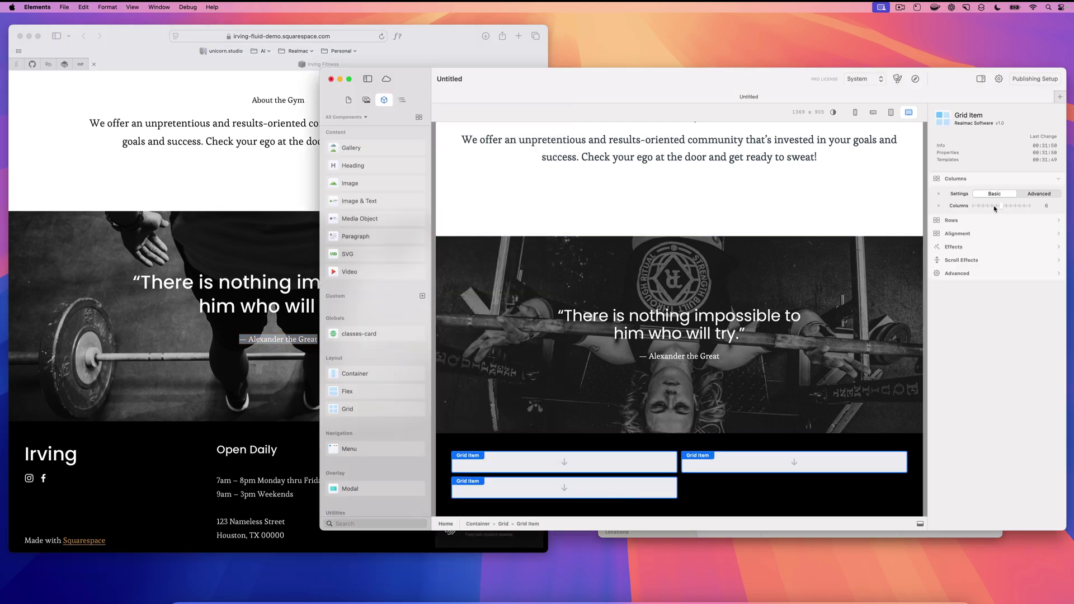
left_click_drag(994, 209, 994, 210)
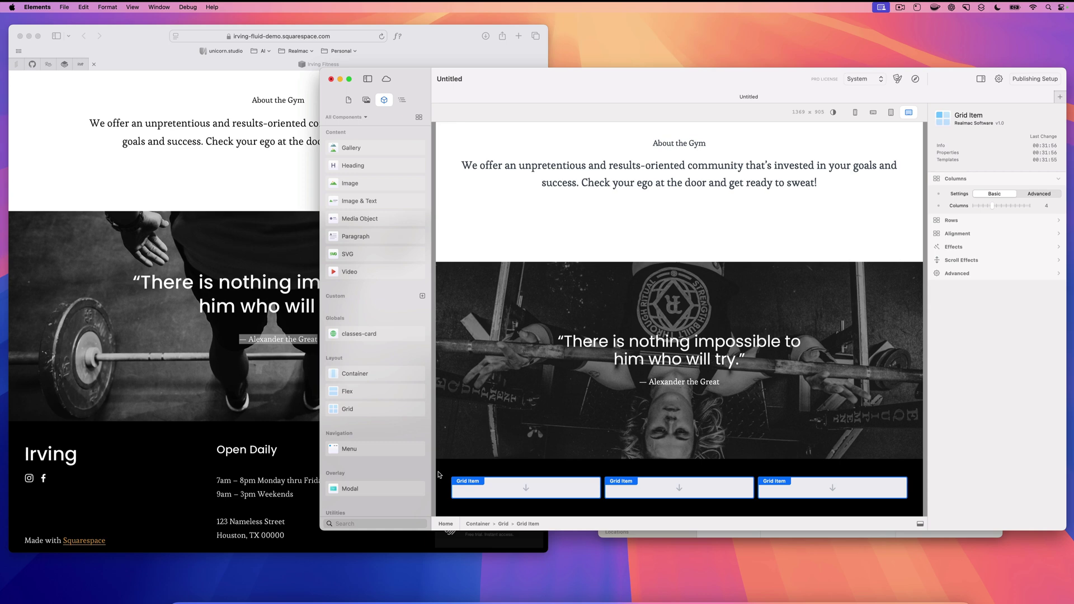
Step: Copy the See All Classes button from the classes section into the third footer grid item
left_click(221, 472)
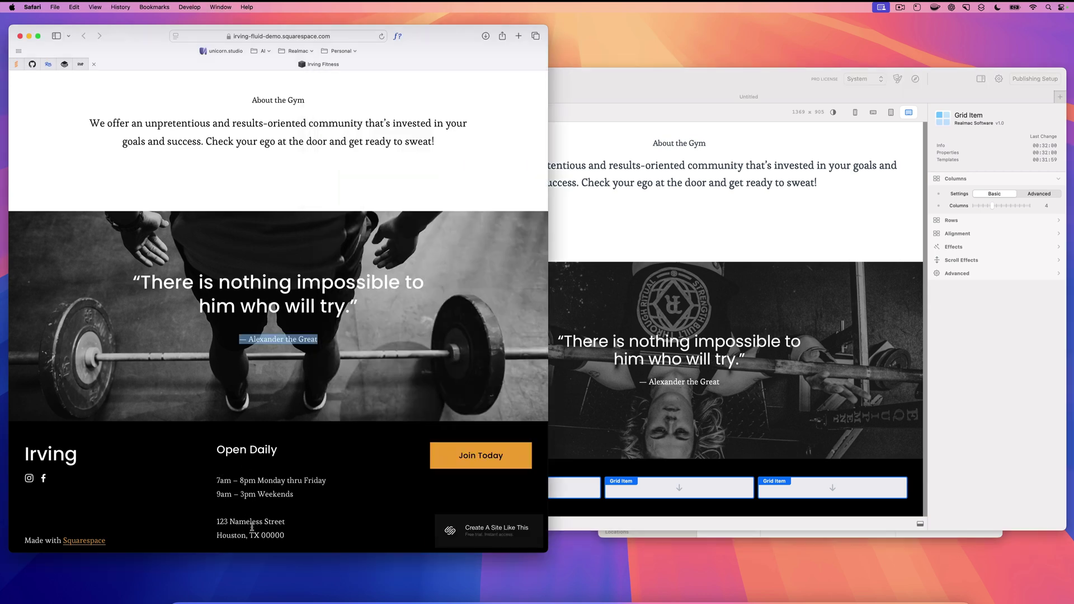
left_click(810, 447)
scroll(722, 196, "up", 5)
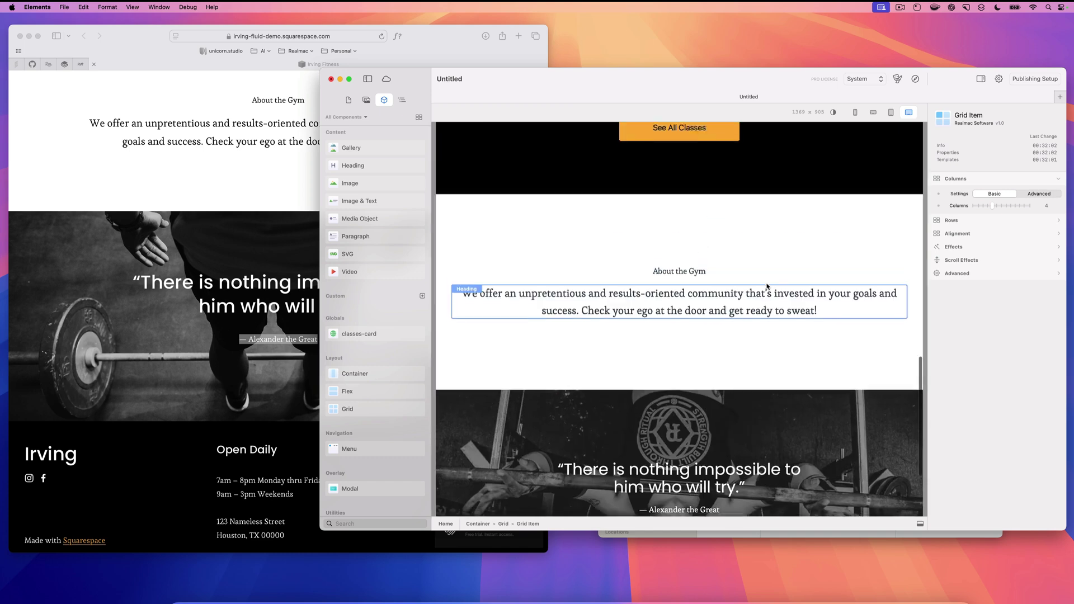
left_click_drag(719, 166, 879, 475)
scroll(837, 307, "down", 5)
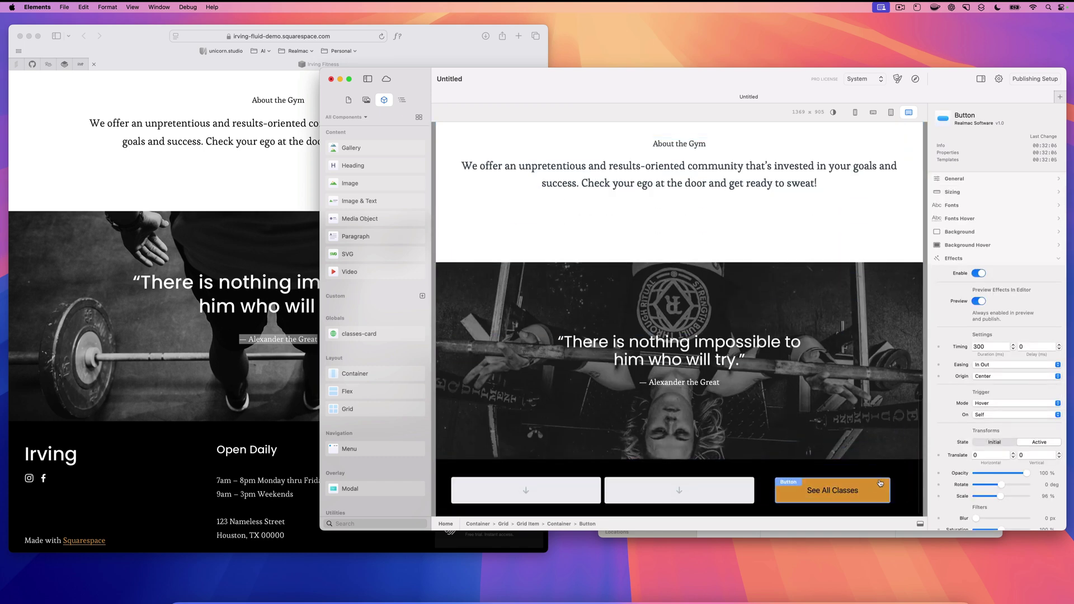
Step: Check the reference footer's button wording and change the copied footer button's label to "Joinn Today"
left_click(258, 454)
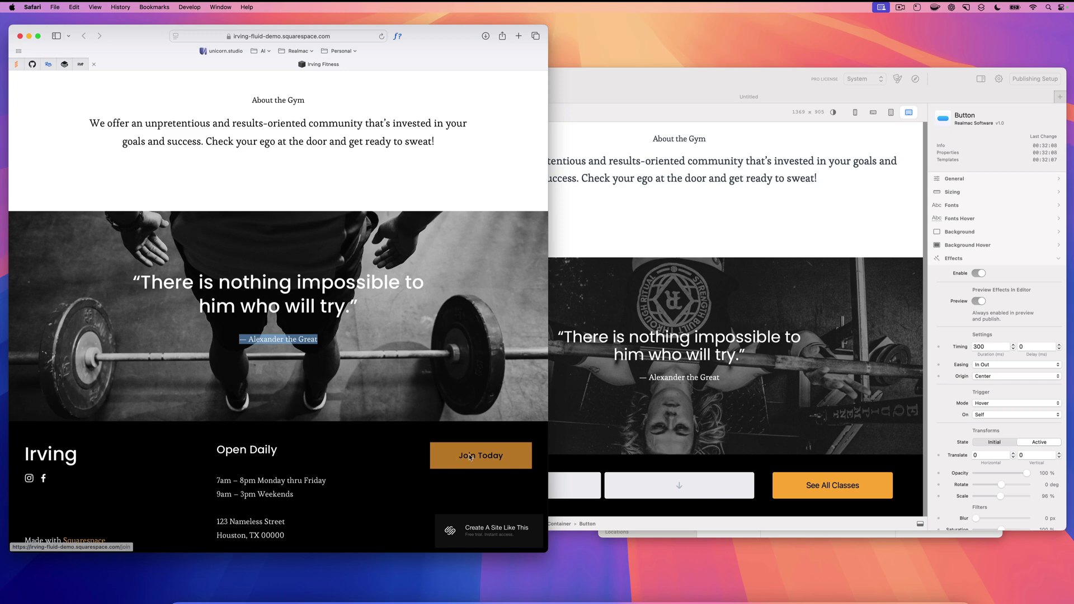
left_click(841, 488)
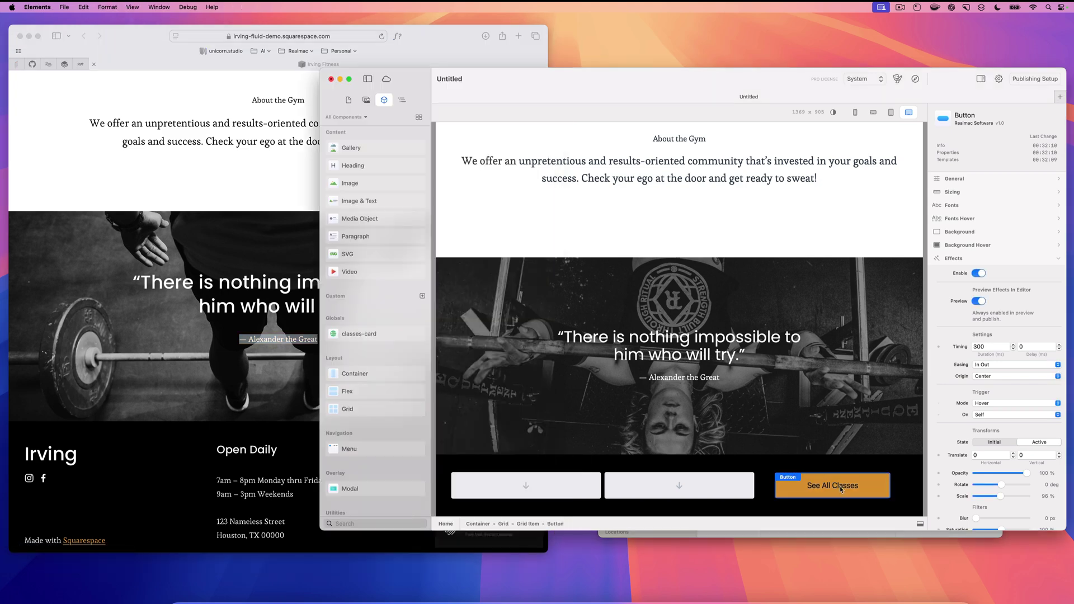
double_click(841, 490)
key("super+a")
type("Joinn Toda")
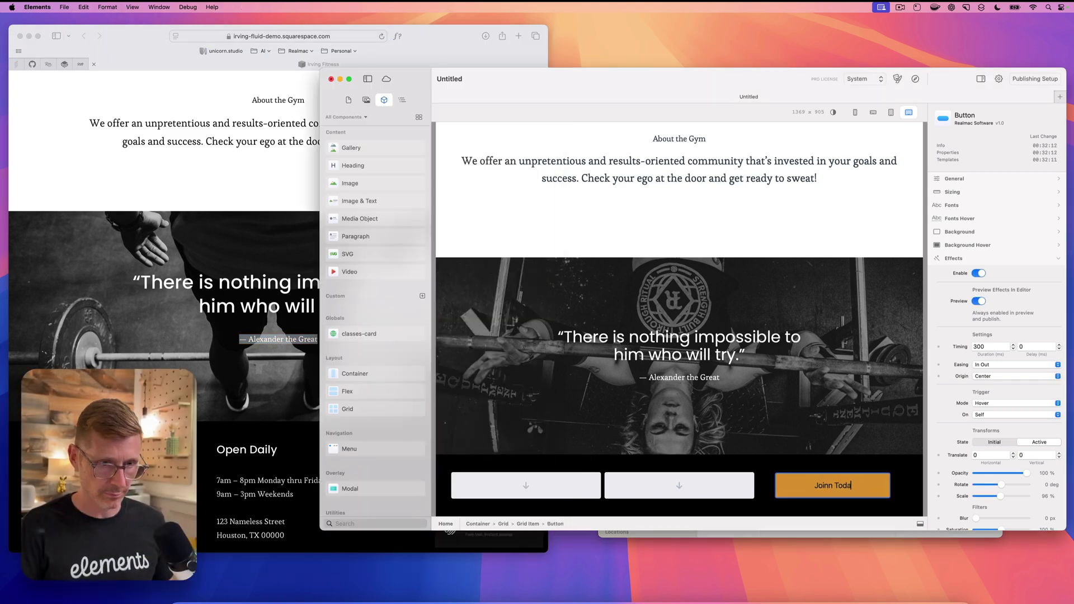
type("y")
left_click(801, 428)
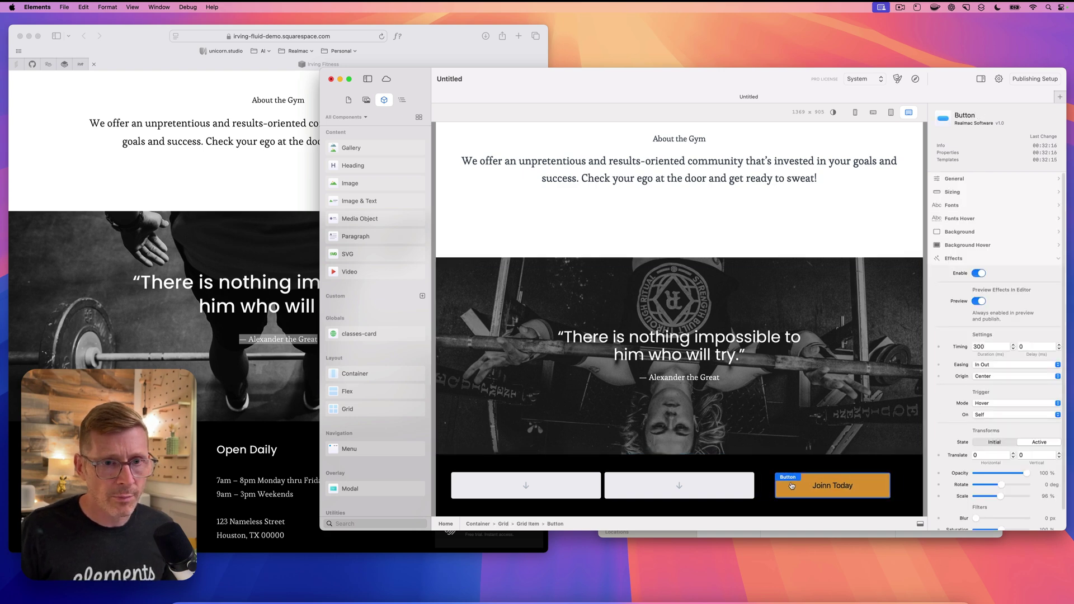
Step: Align the footer button to the right within its grid item
left_click(784, 487)
left_click(991, 256)
left_click(977, 192)
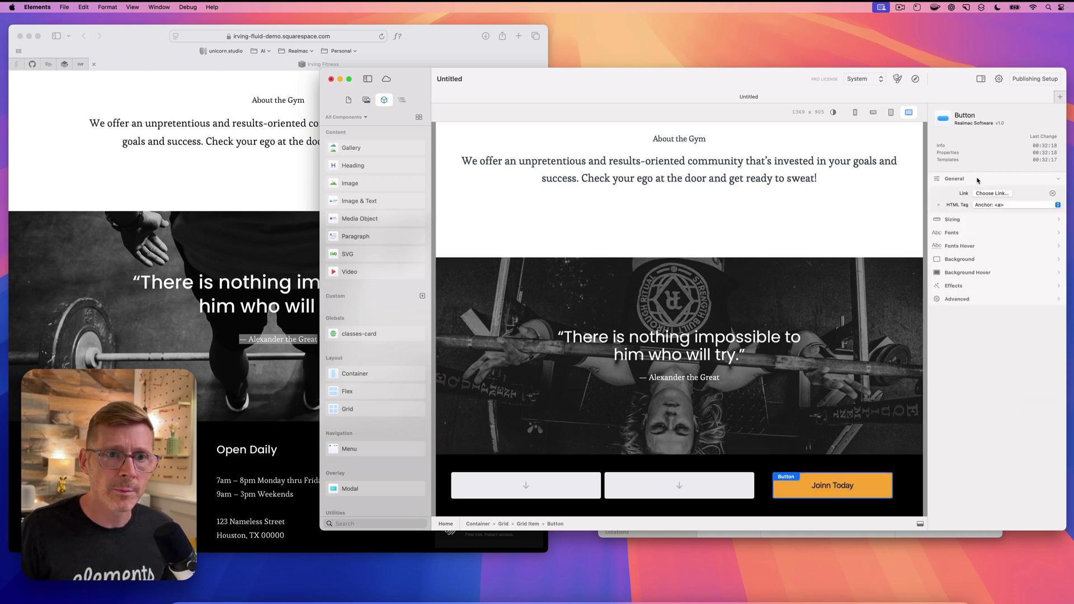
left_click(976, 192)
left_click(975, 196)
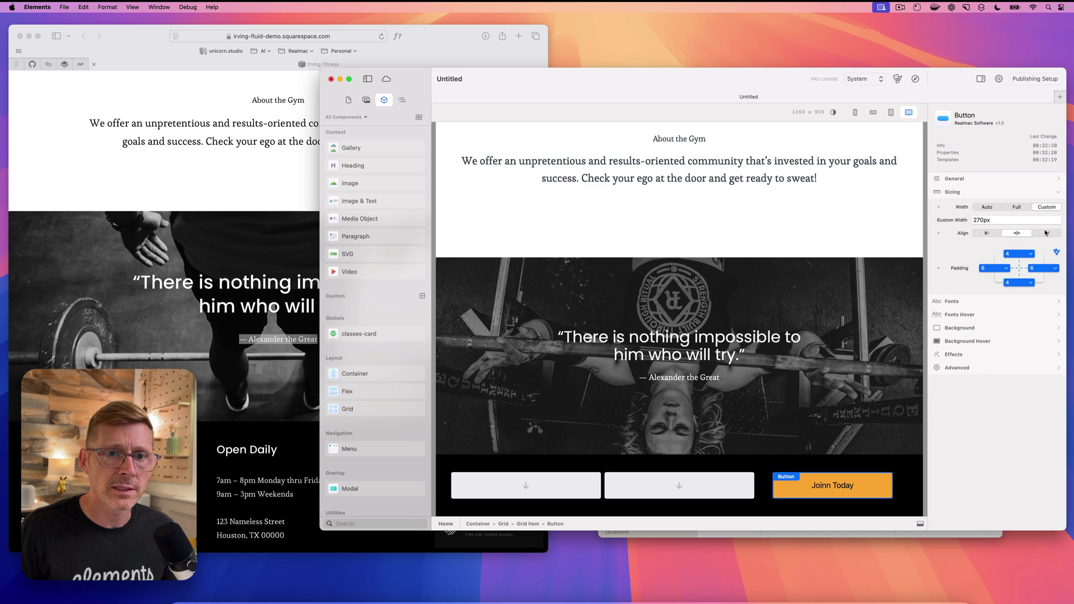
left_click(1047, 233)
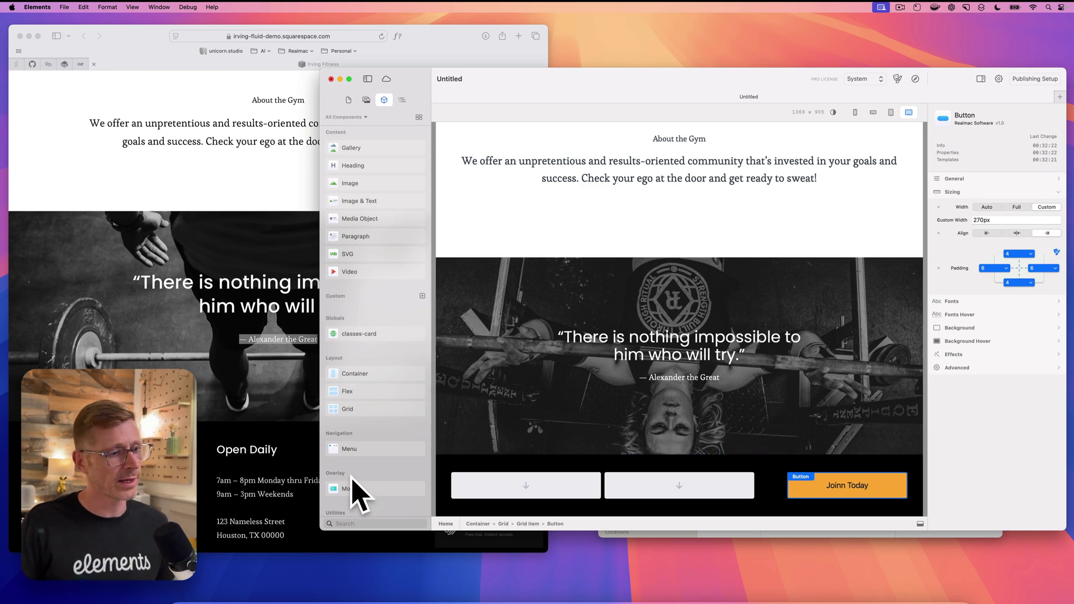
Step: Set the footer button's custom width to 230px after comparing it with the reference site
left_click(294, 459)
left_click(954, 260)
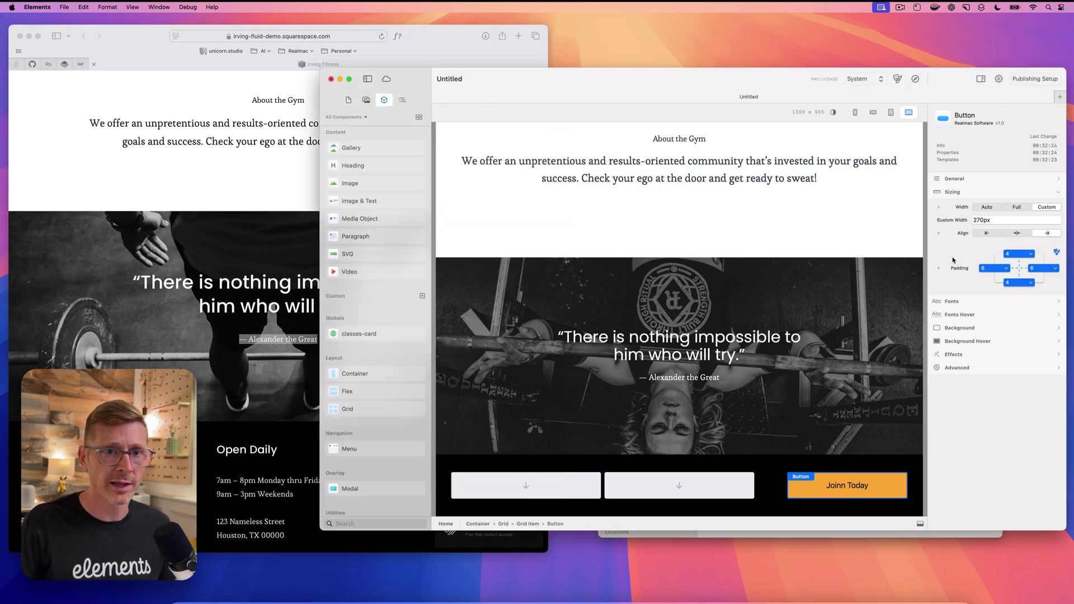
left_click(983, 220)
key("BackSpace")
key("BackSpace")
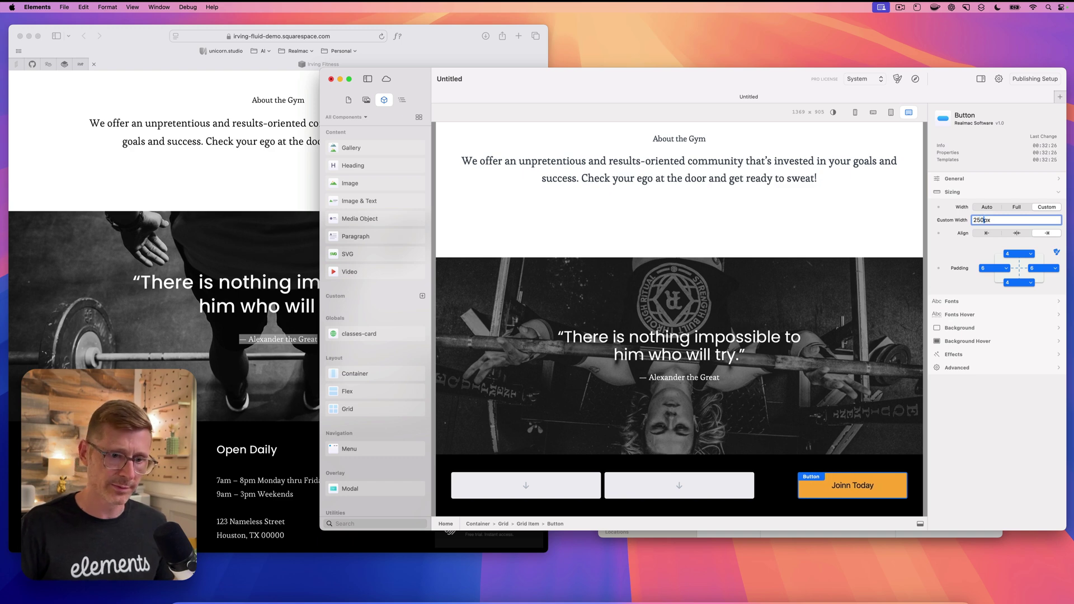
type("30")
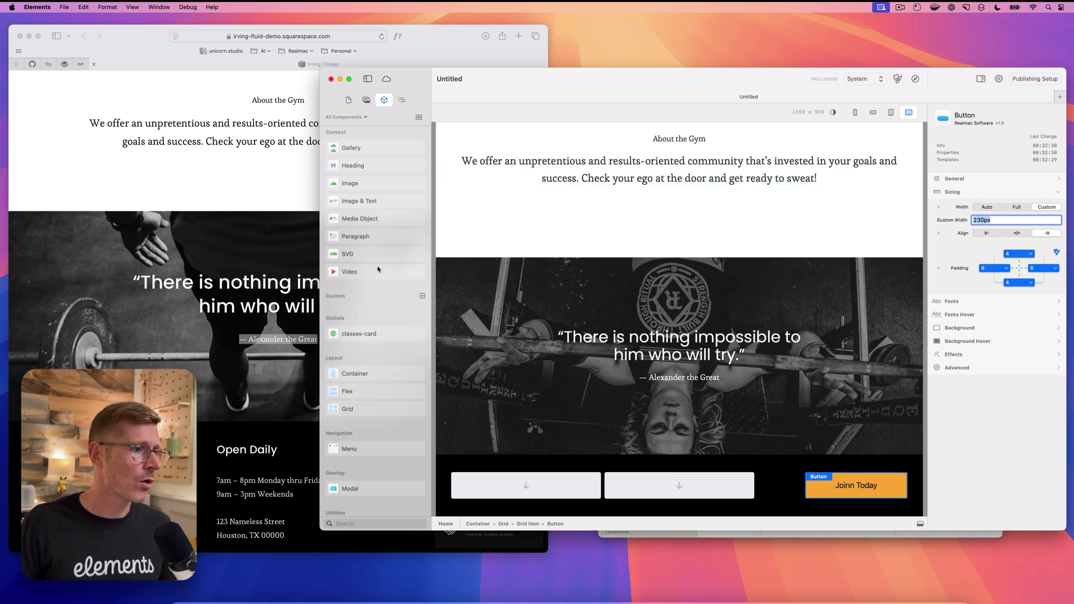
Step: Add a Flex to the middle footer grid item, copy the quote heading into its first item and change the text to "Open Daily"
left_click_drag(354, 393, 678, 484)
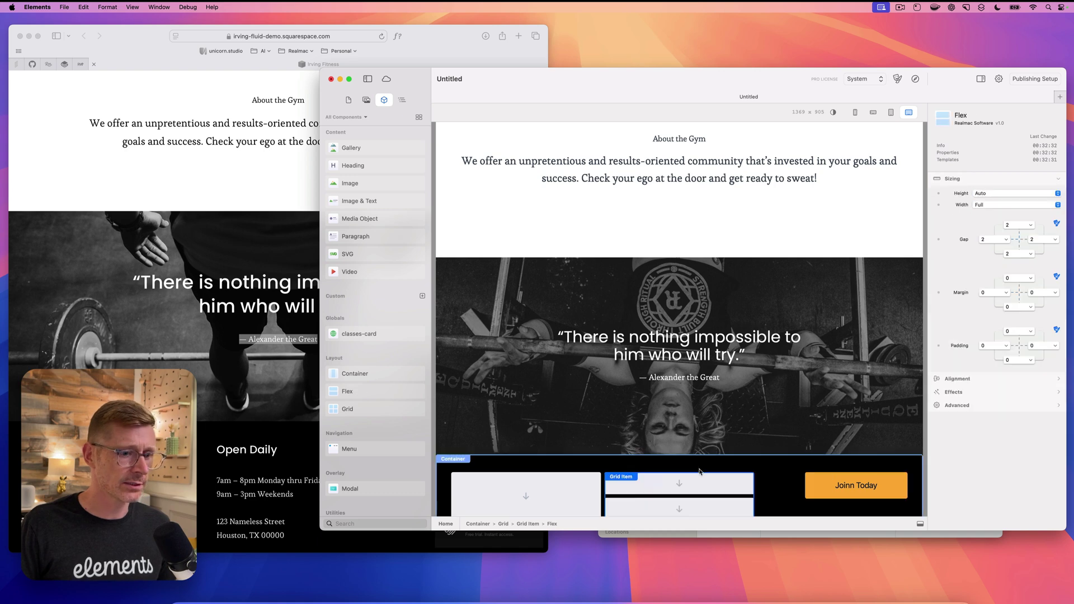
left_click_drag(655, 324, 688, 467)
double_click(692, 446)
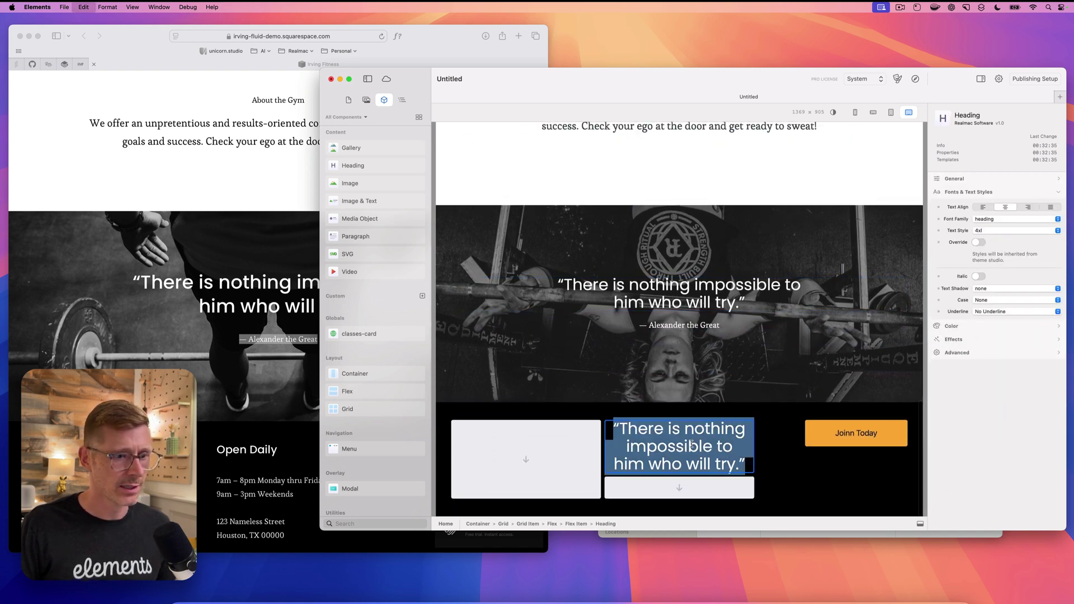
type("Open Daily")
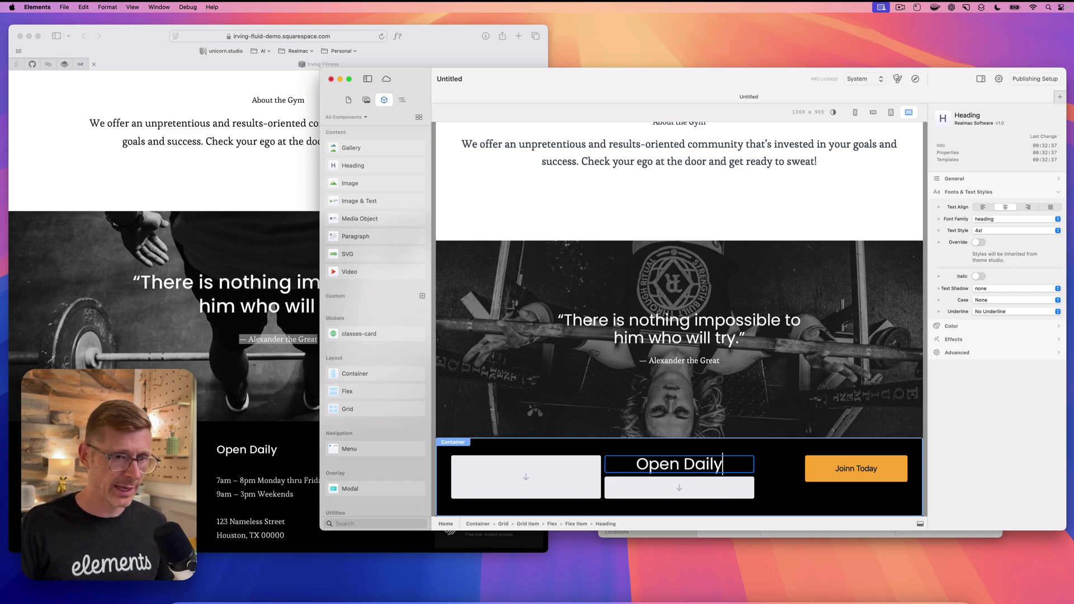
Step: Left-align the "Open Daily" heading and set its text style to 2xl
key("super+a")
left_click(982, 207)
left_click(1022, 230)
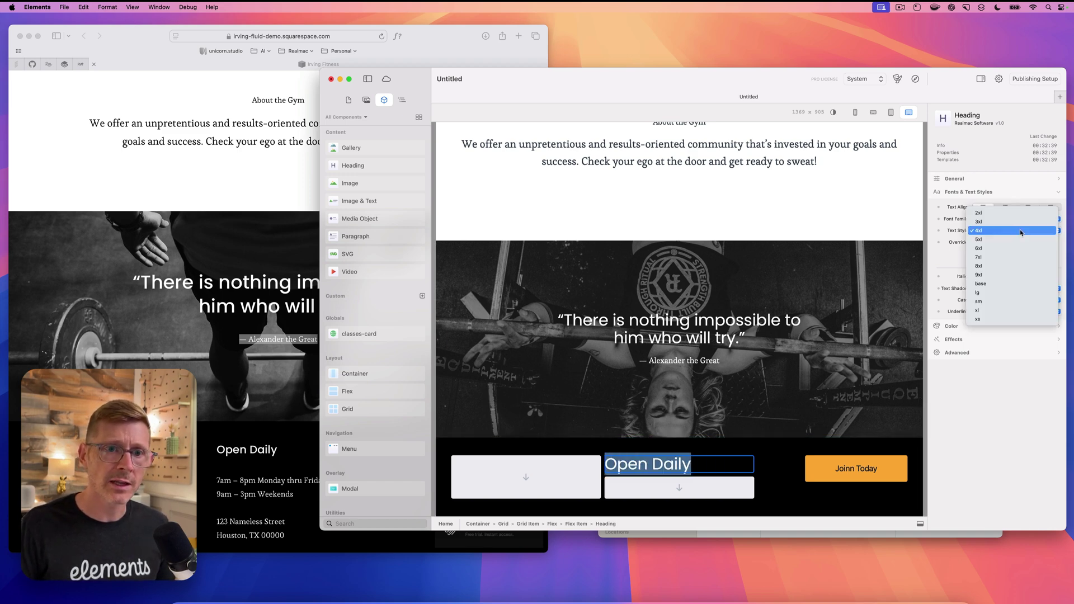
left_click(1021, 213)
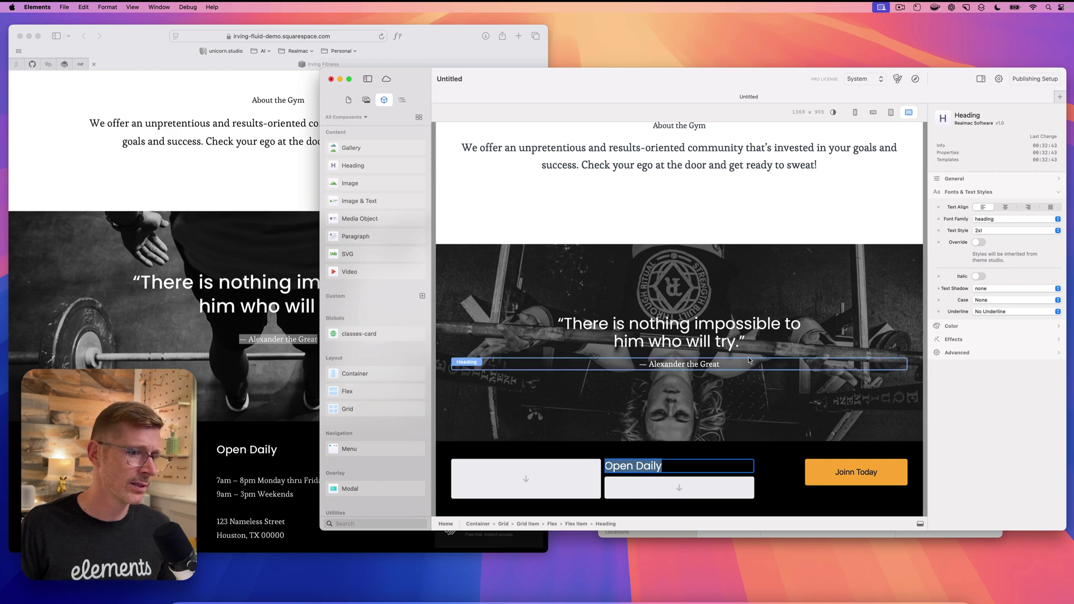
Step: Copy the quote's attribution heading into the flex item below "Open Daily" and check its placement in the page structure
left_click_drag(697, 368, 679, 487)
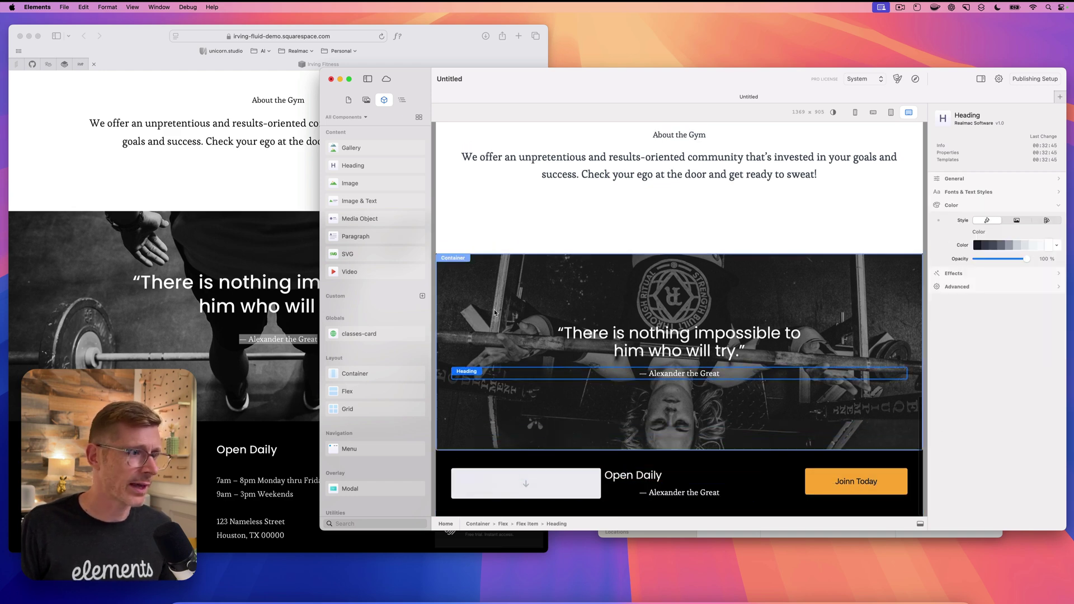
left_click(399, 99)
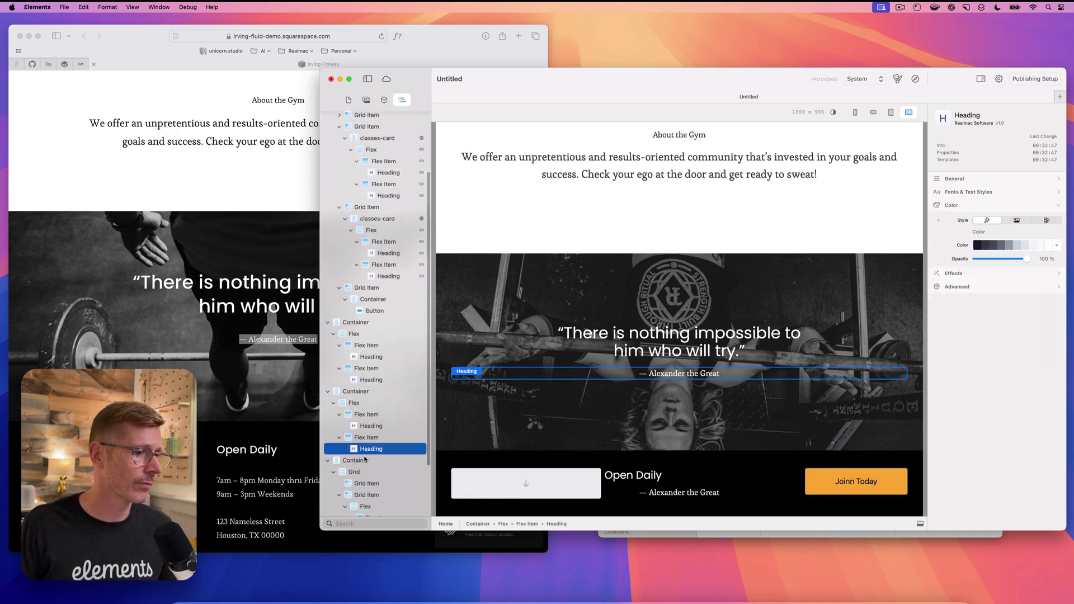
left_click_drag(681, 488, 682, 493)
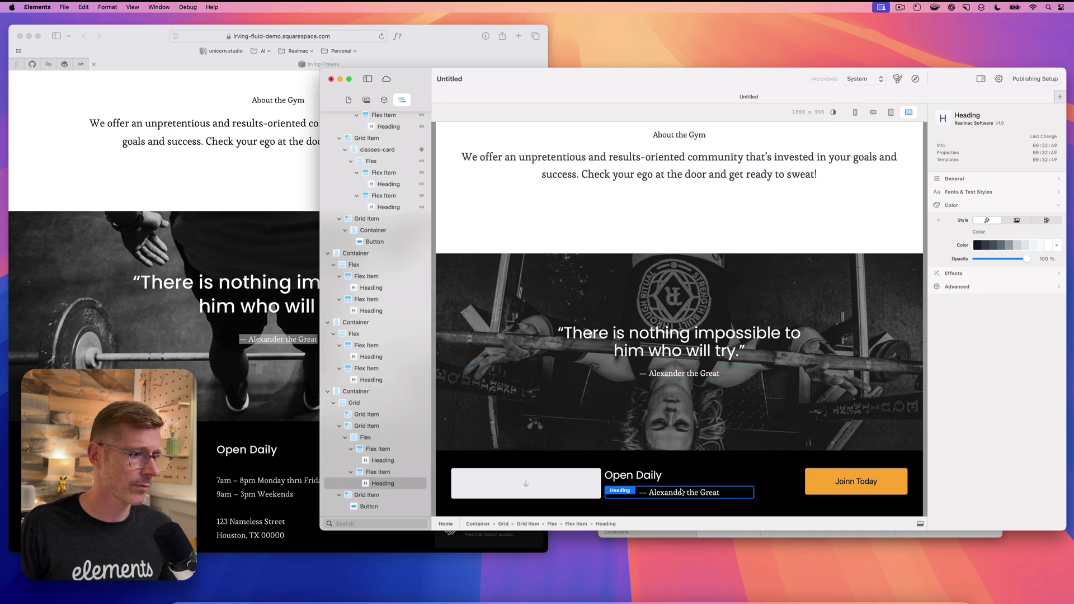
left_click(375, 473)
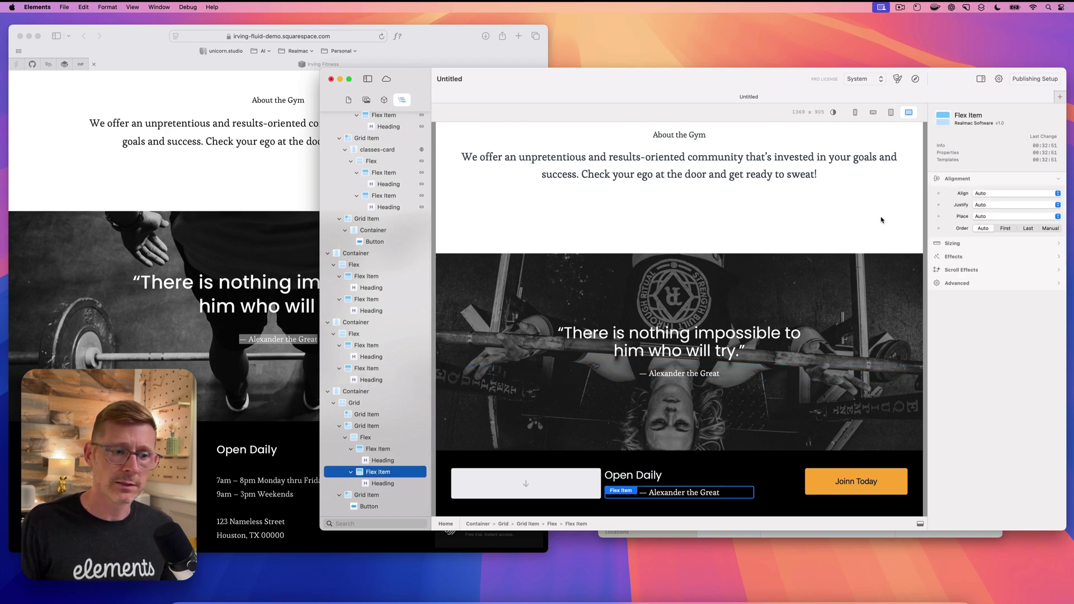
Step: Left-align the copied attribution heading in the footer
left_click(682, 495)
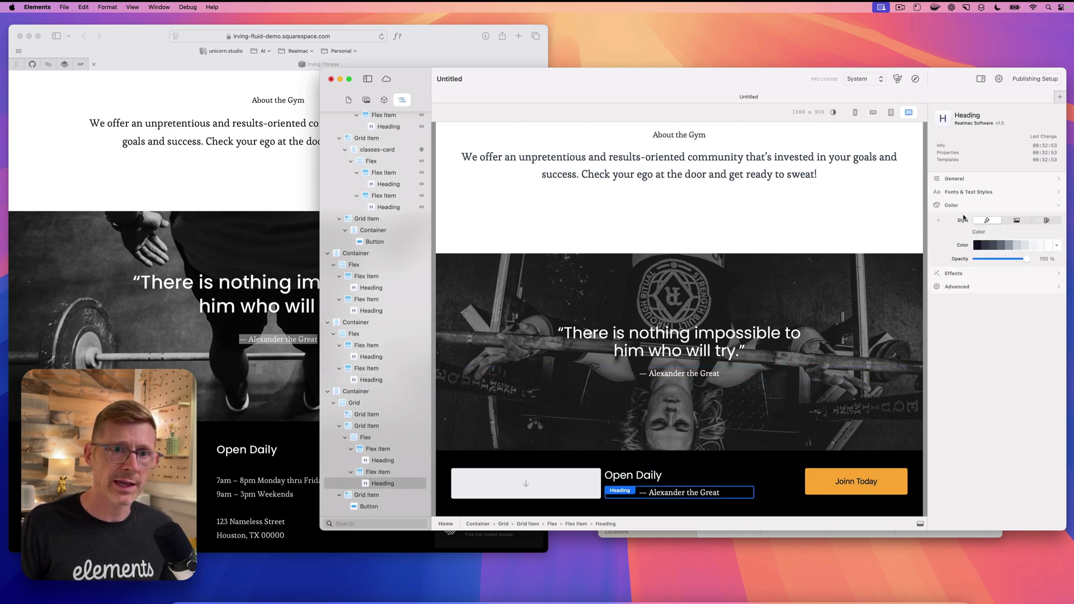
left_click(962, 180)
left_click(962, 180)
left_click(963, 192)
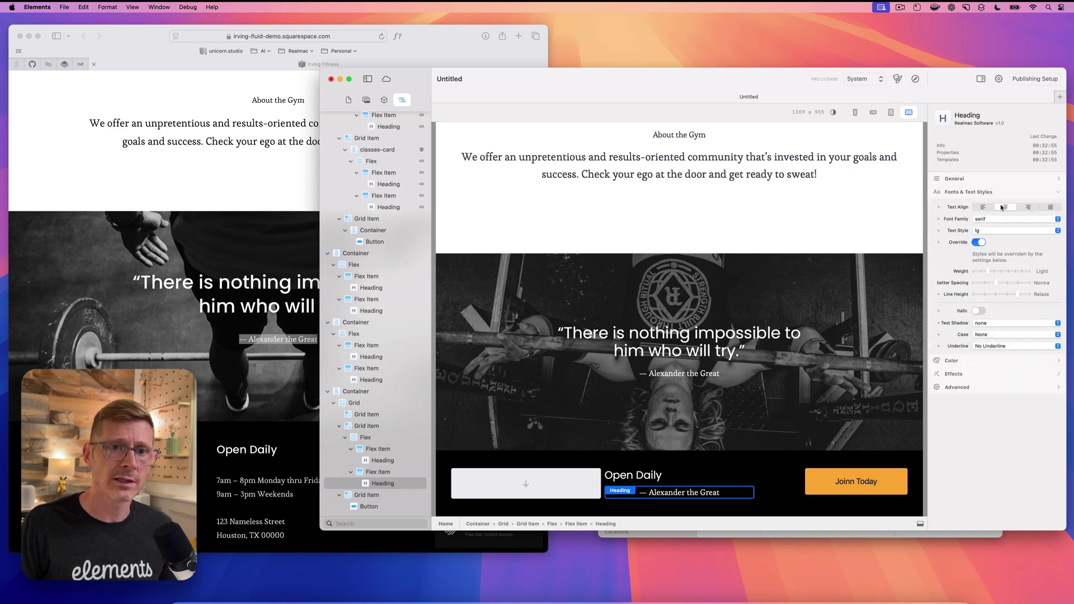
left_click(988, 210)
Step: Replace the copied heading's text with the line "7am – 8pm Monday thru Friday" copied from the reference site's footer
left_click(263, 471)
left_click_drag(328, 481, 210, 487)
key("super+c")
left_click(710, 488)
key("super+a")
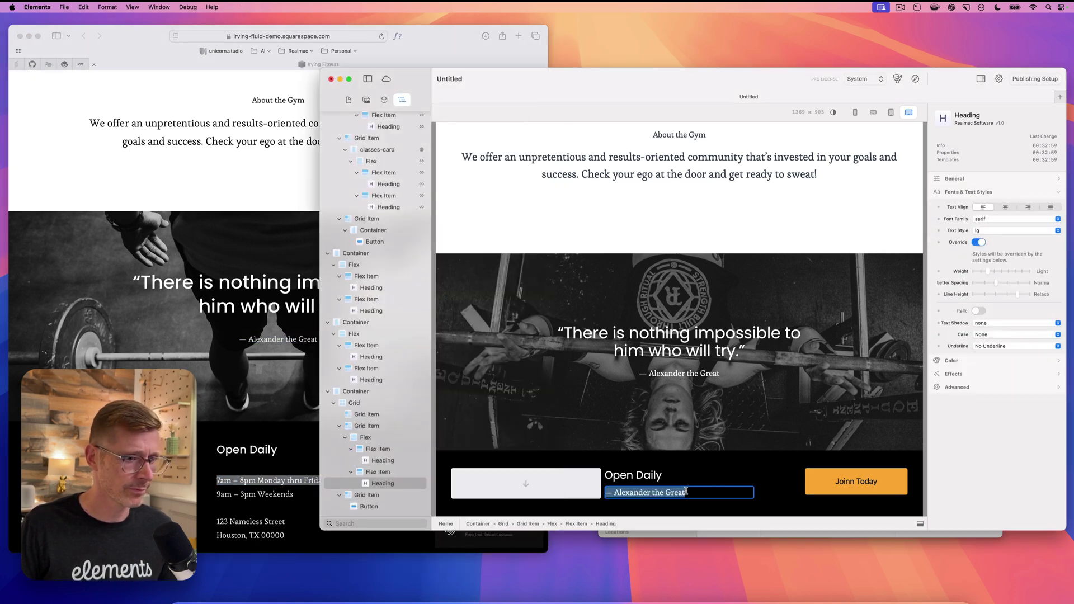
key("super+v")
Step: Add "9am – 3pm Weekends" from the reference site as a second line in the hours heading, then select its parent flex item
left_click(294, 494)
left_click_drag(311, 496, 213, 496)
key("super+c")
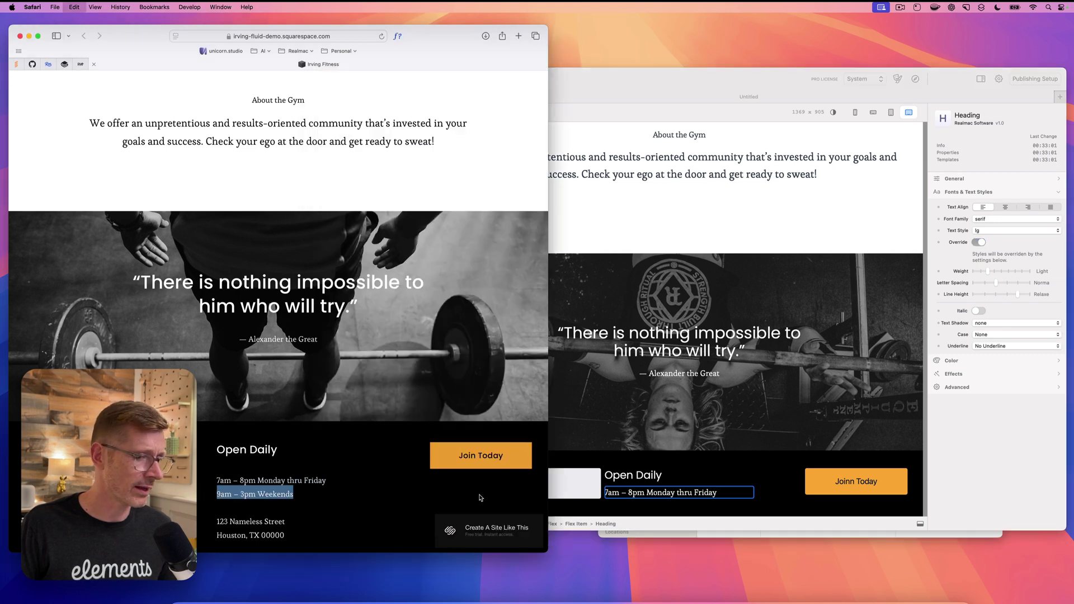
left_click(703, 489)
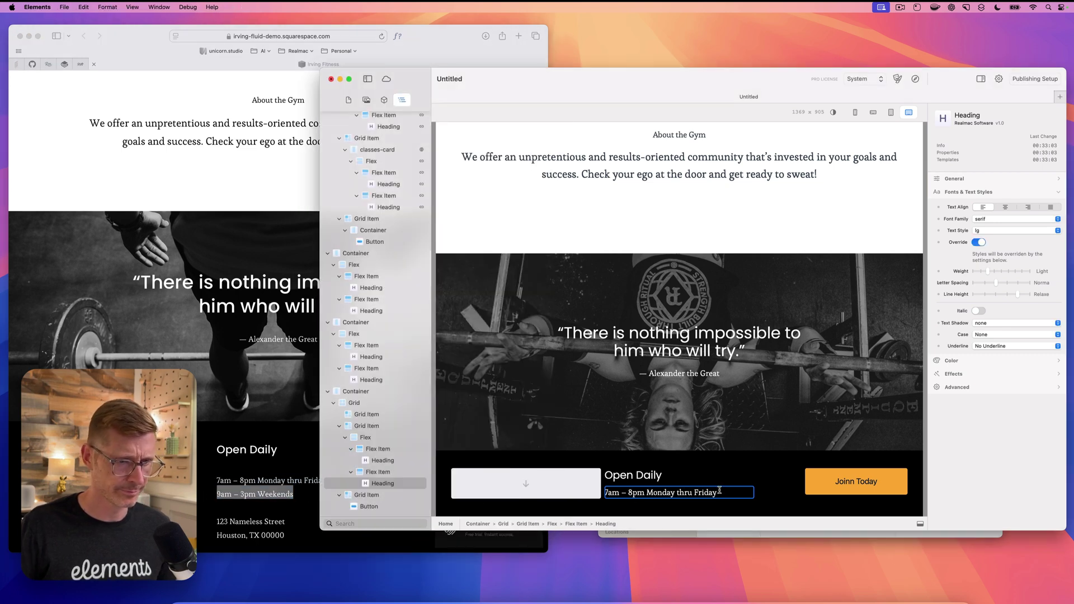
key("Return")
key("super+v")
left_click(392, 473)
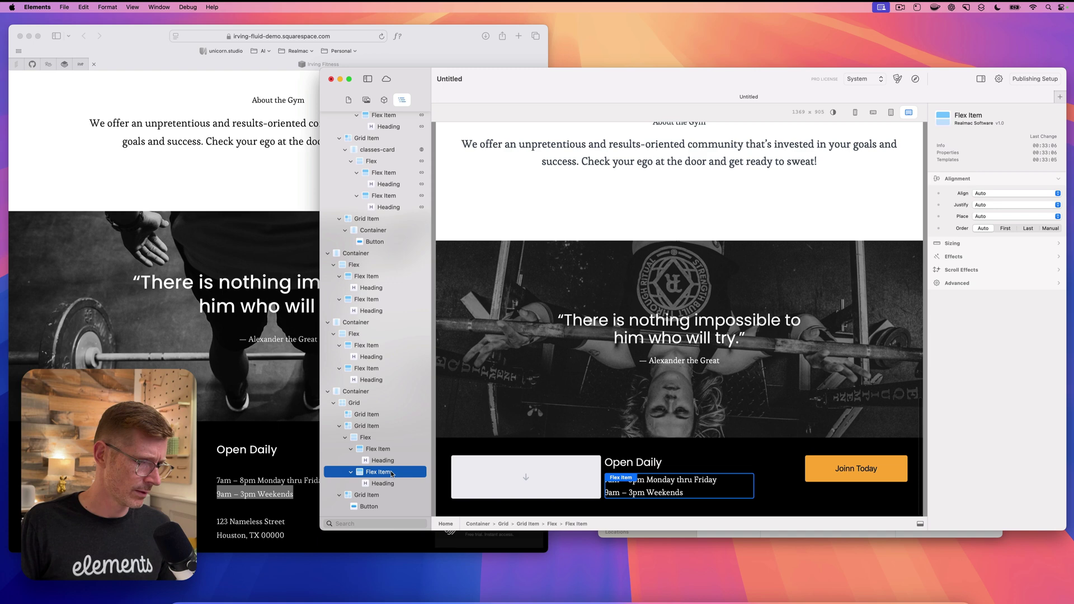
Step: Duplicate the hours flex item in the footer and replace the copy's text with the gym's street address copied from the reference site
right_click(392, 473)
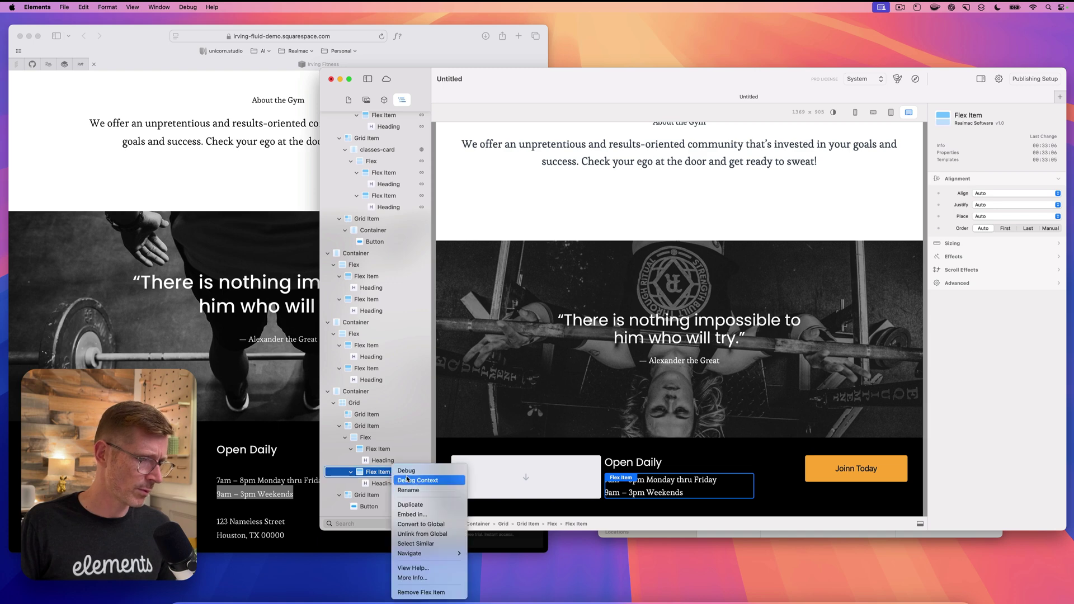
left_click(428, 505)
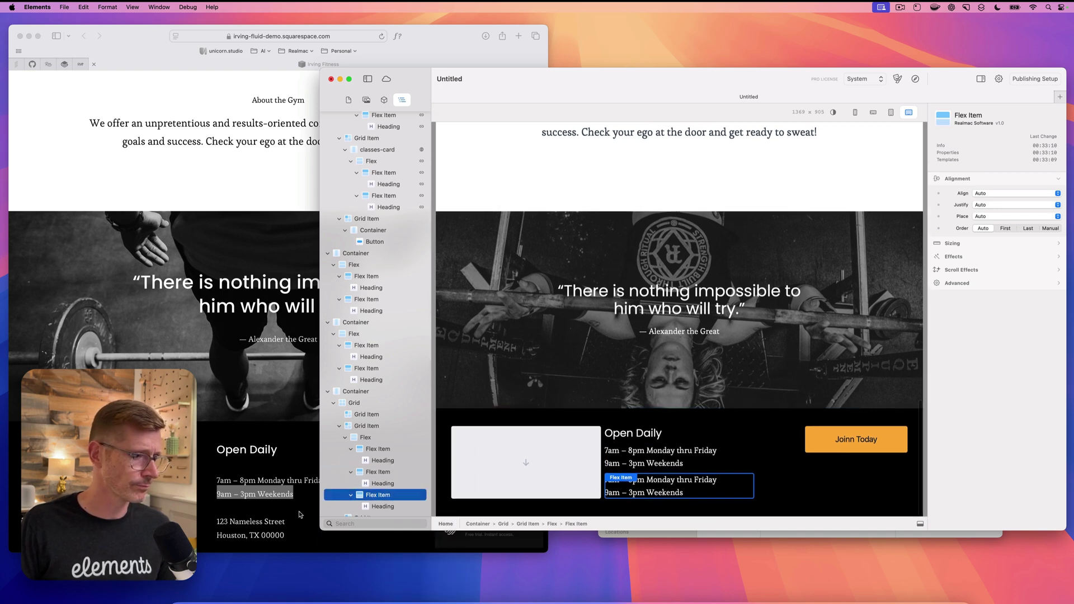
left_click(301, 515)
left_click_drag(217, 521, 403, 537)
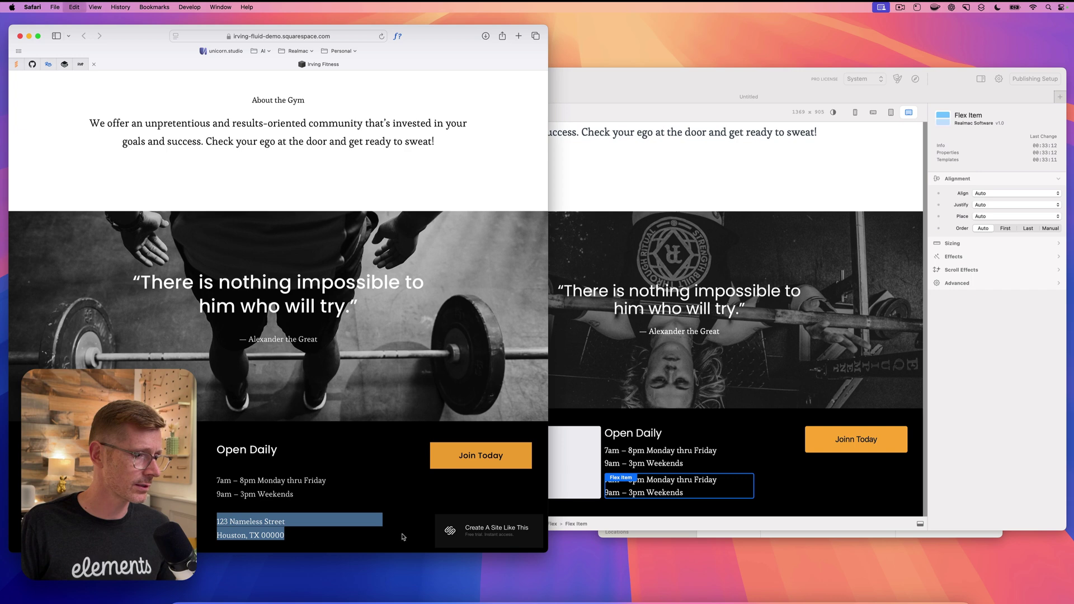
key("super+c")
left_click_drag(609, 496, 667, 491)
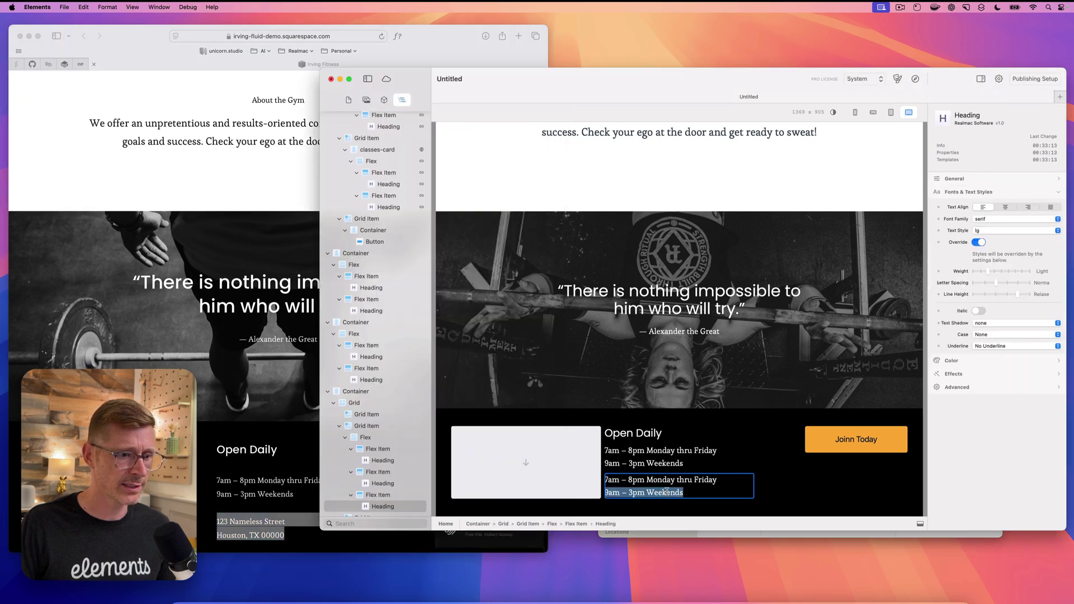
key("super+a")
key("super+v")
left_click(694, 404)
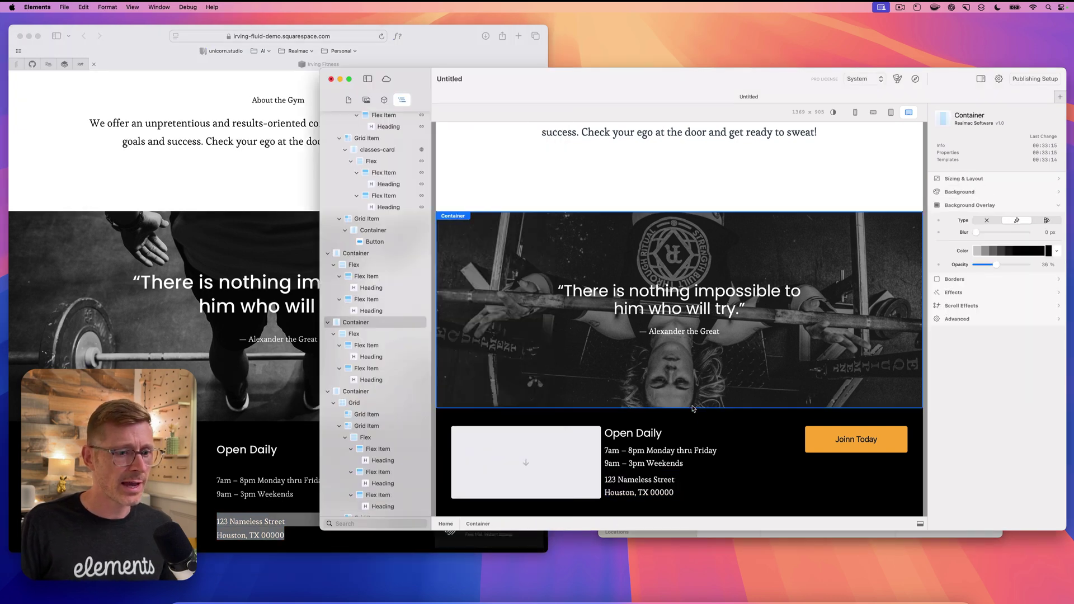
Step: Set the vertical gap of the footer flex holding the hours and address to 10
left_click(698, 445)
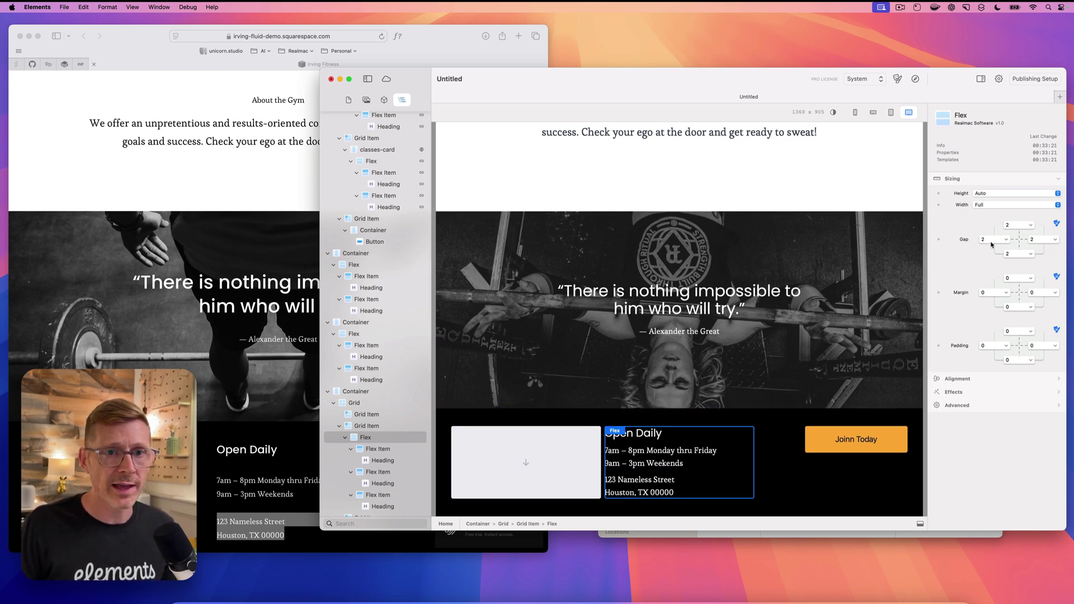
left_click(1017, 224)
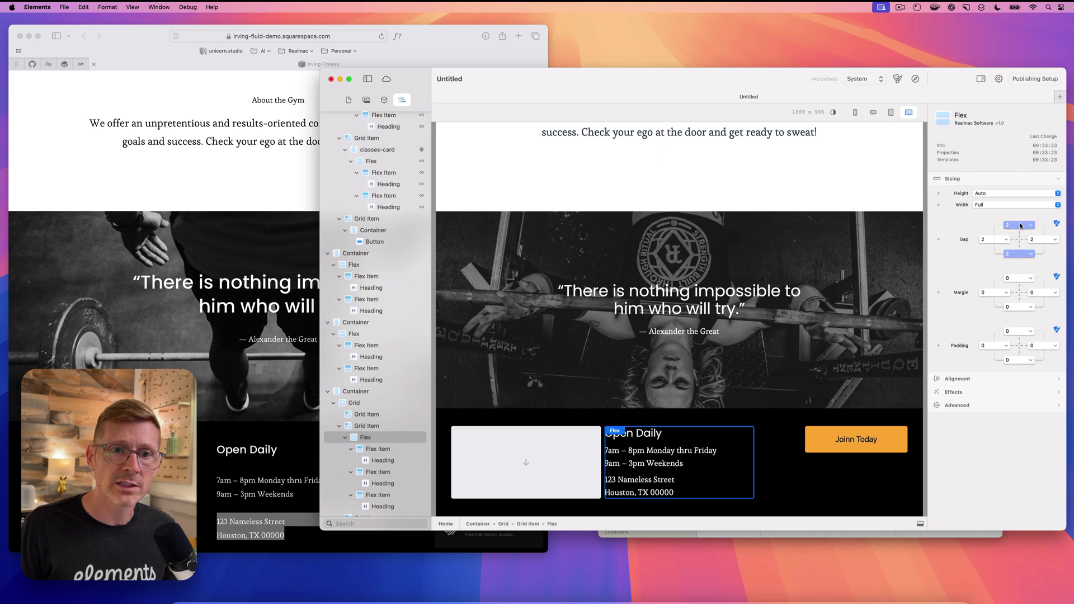
left_click(1014, 323)
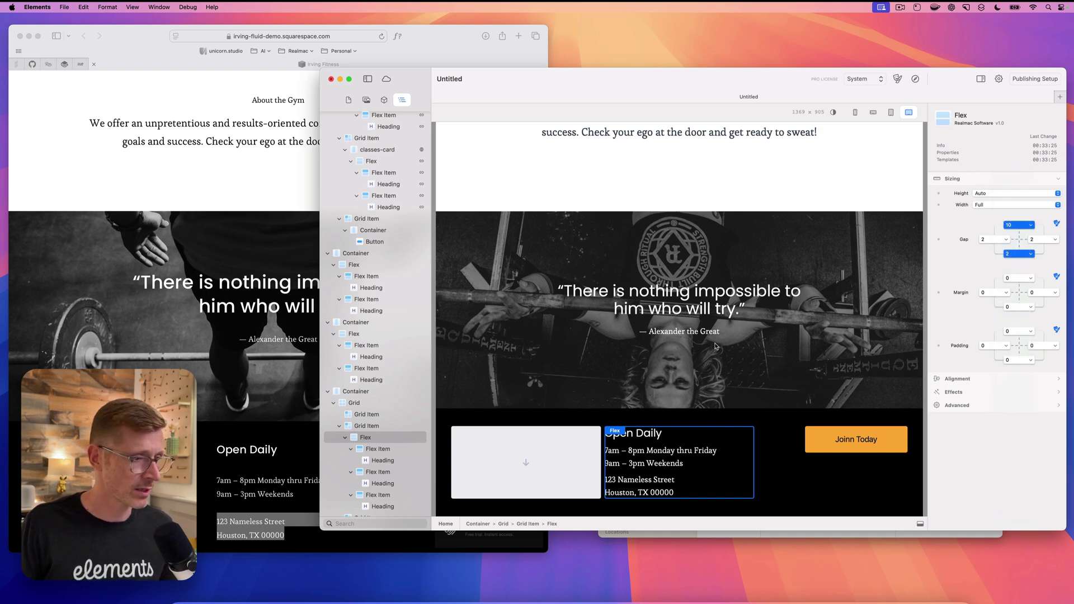
Step: Shorten and reposition the reference site's window to compare its footer spacing with the rebuilt footer
left_click(280, 444)
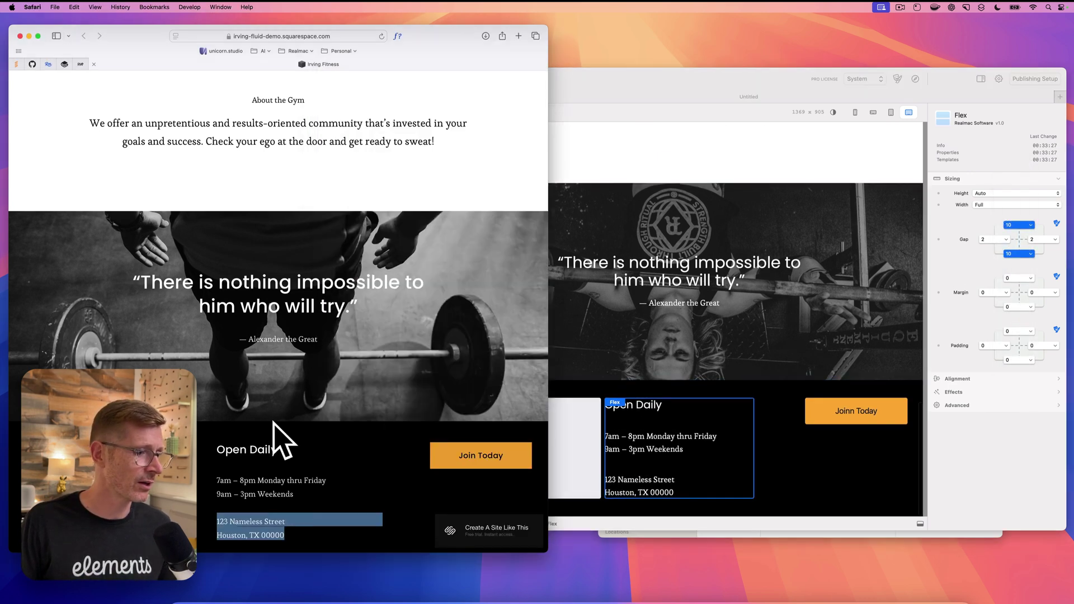
left_click_drag(541, 551, 542, 514)
scroll(492, 313, "up", 1)
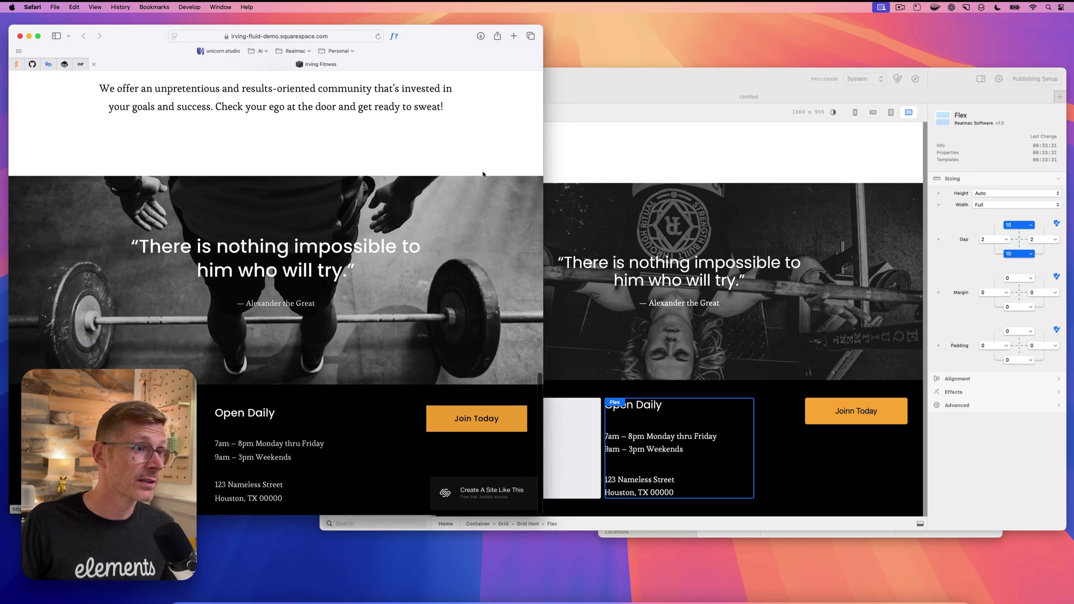
mouse_move(448, 38)
left_mouse_down()
mouse_move(508, 21)
mouse_move(464, 31)
left_mouse_up()
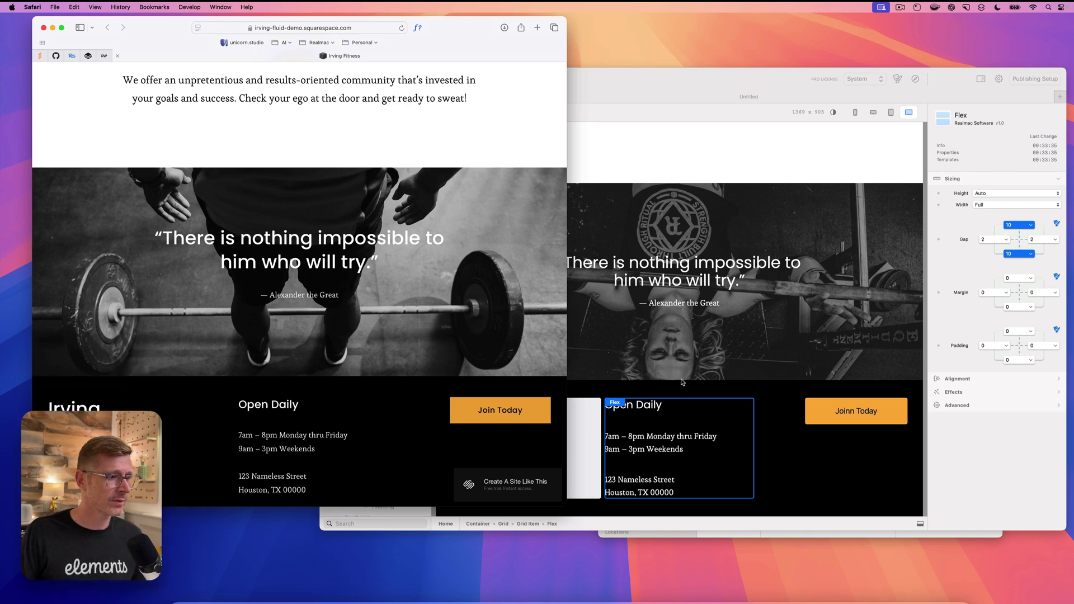
Step: Add an Image component to the empty first grid item of the footer
left_click(584, 448)
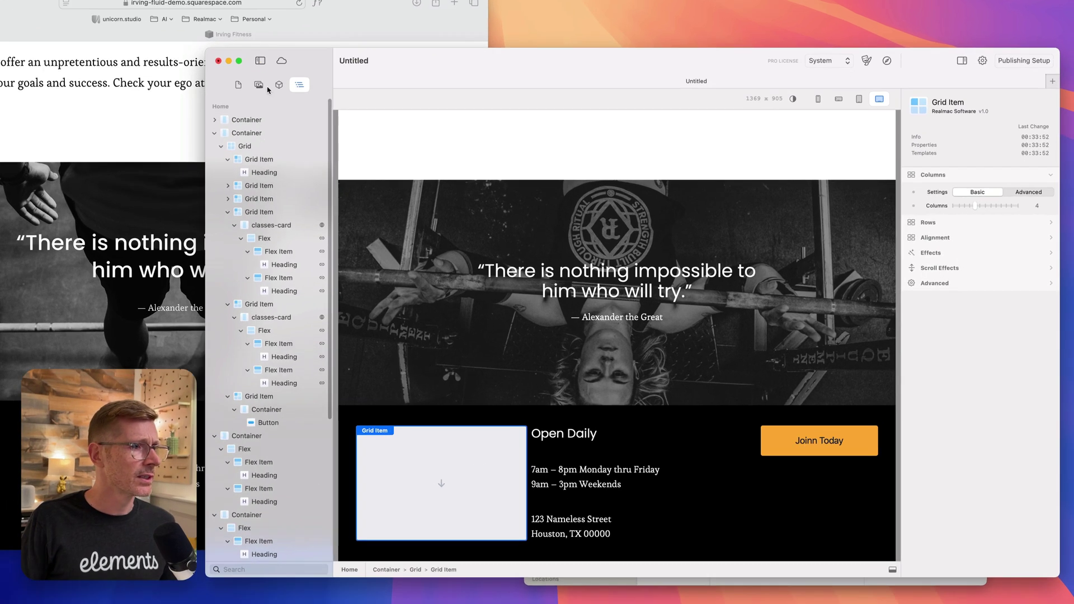
left_click(349, 99)
left_click(257, 85)
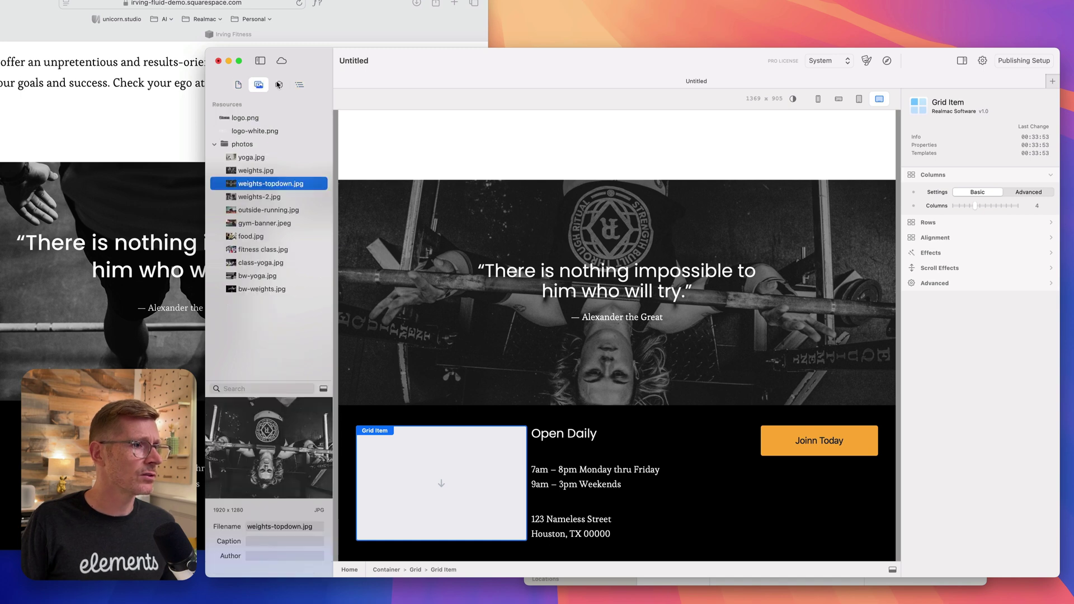
left_click(278, 85)
left_click(259, 85)
left_click(278, 85)
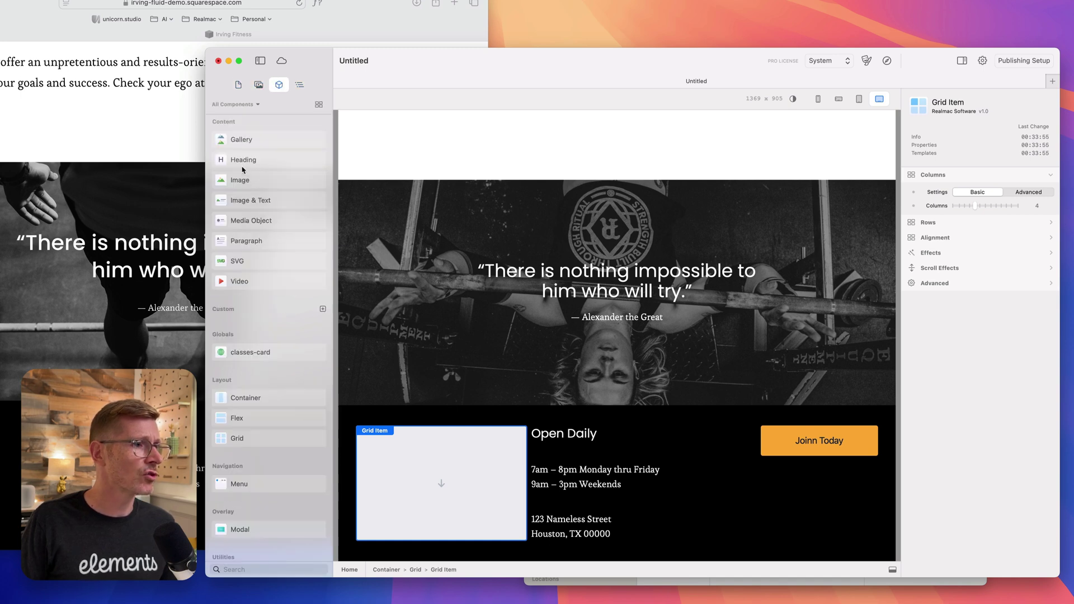
left_click_drag(239, 180, 430, 456)
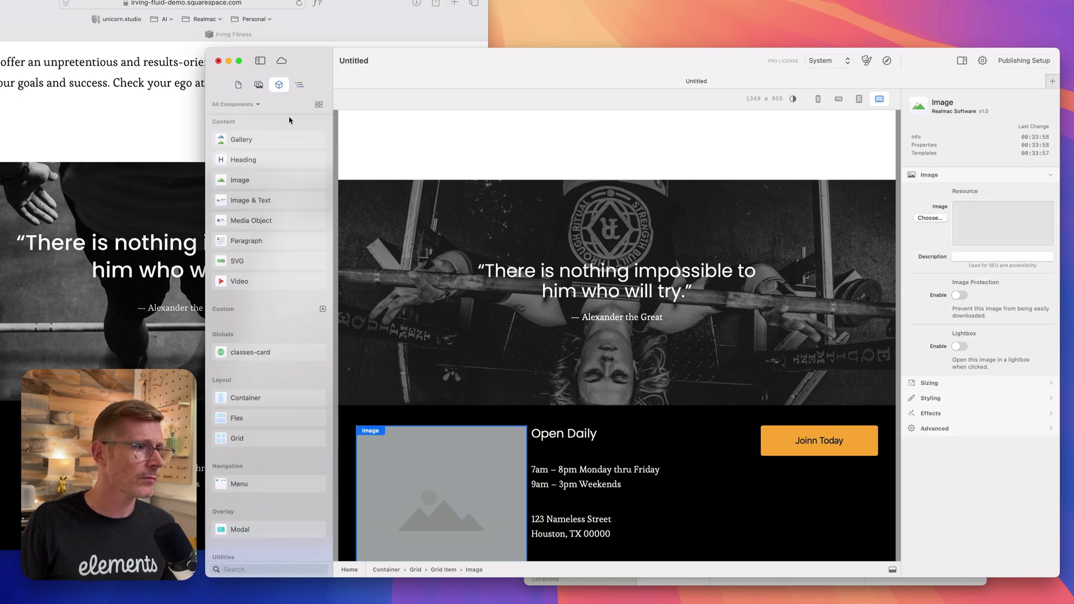
Step: Assign the logo-white.png resource to the footer image
left_click(258, 85)
left_click(253, 119)
left_click_drag(248, 132, 494, 457)
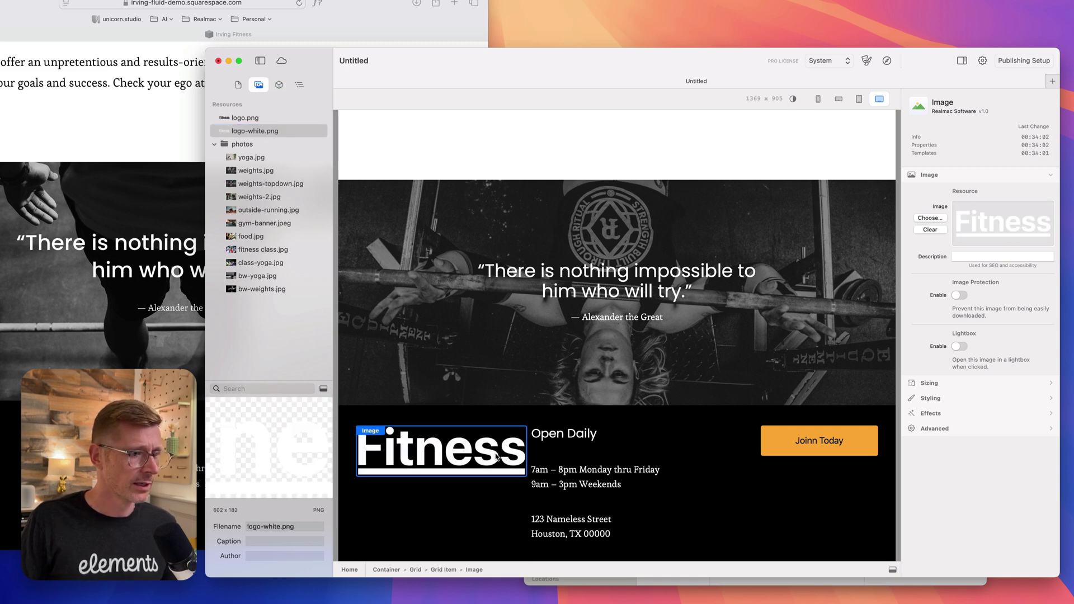
Step: Set the footer logo's file size option to Original after trying Custom and Device
left_click(935, 177)
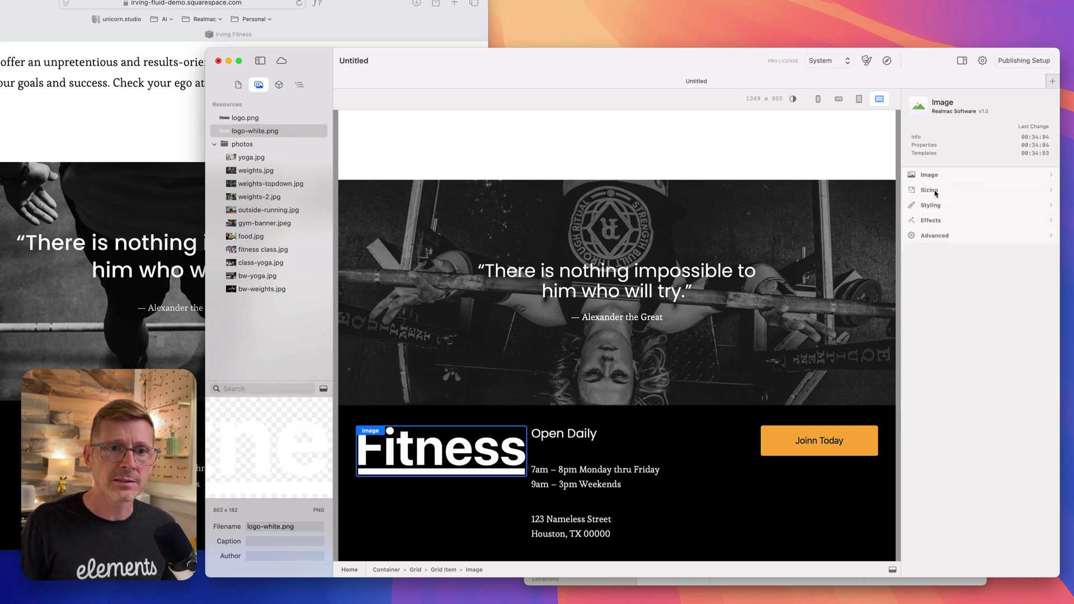
left_click(934, 190)
left_click(1038, 231)
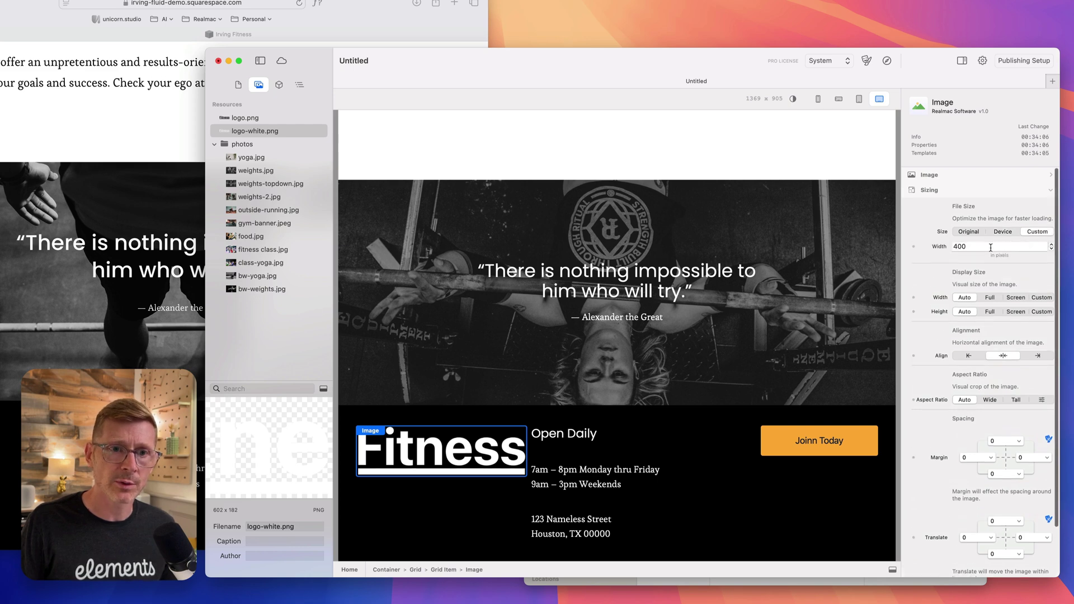
left_click(1003, 232)
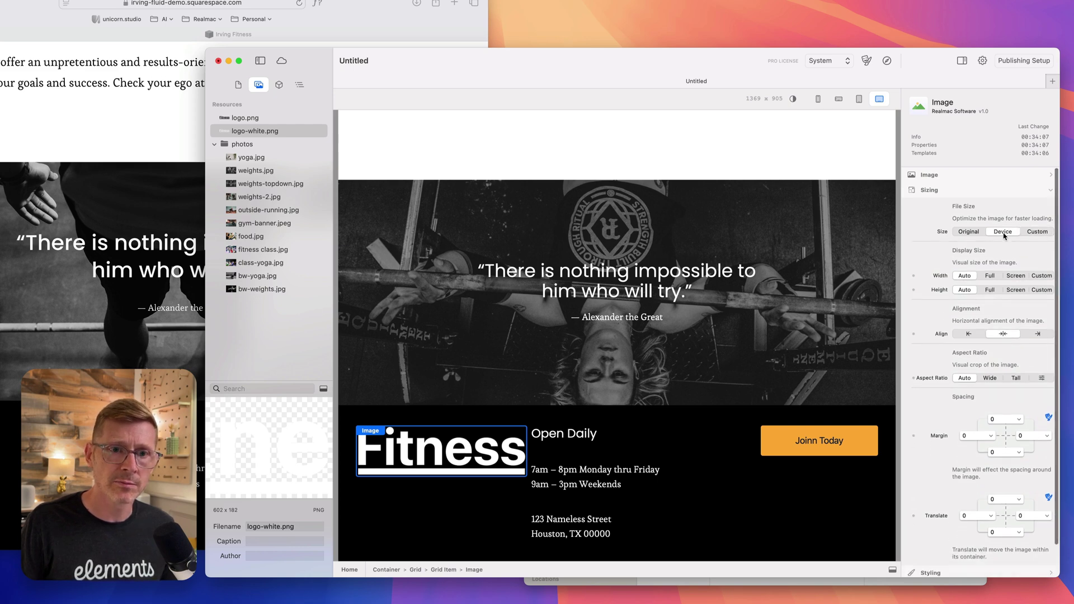
left_click(970, 233)
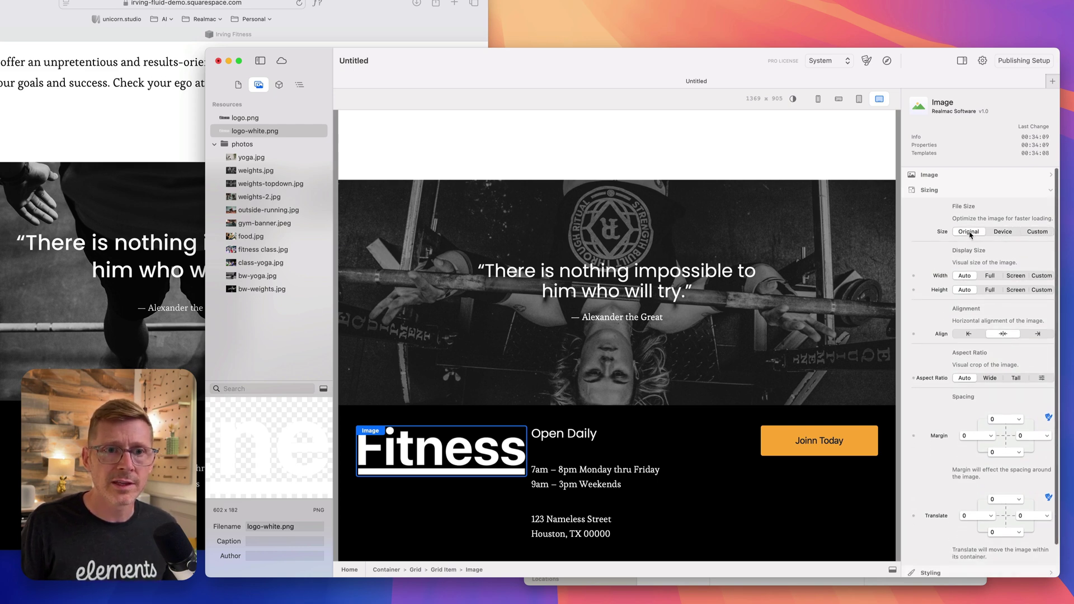
Step: Give the footer logo a custom display width of 150 pixels
left_click(1042, 276)
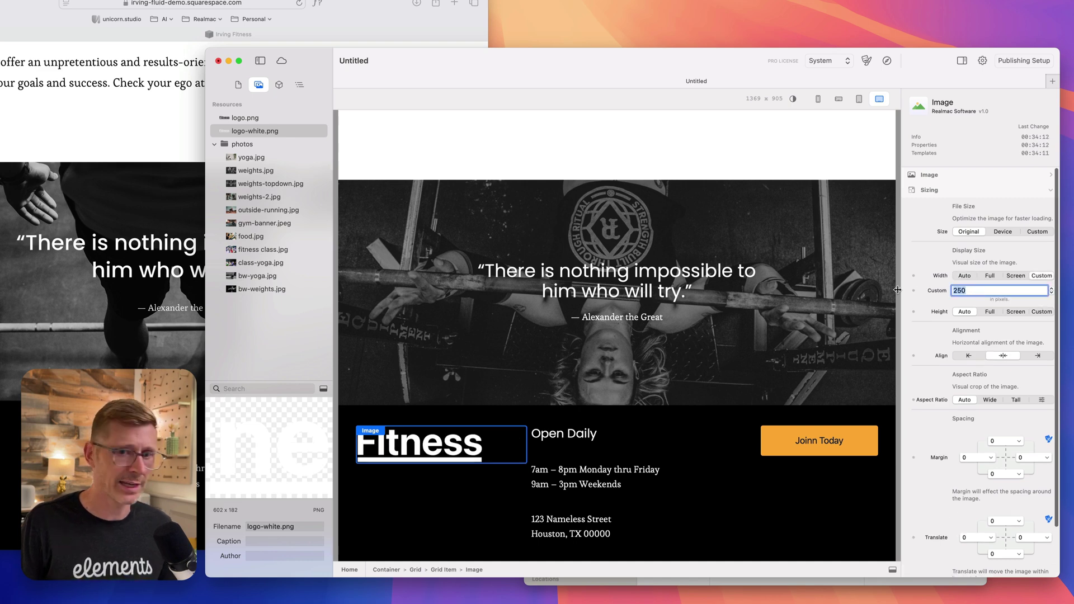
type("200")
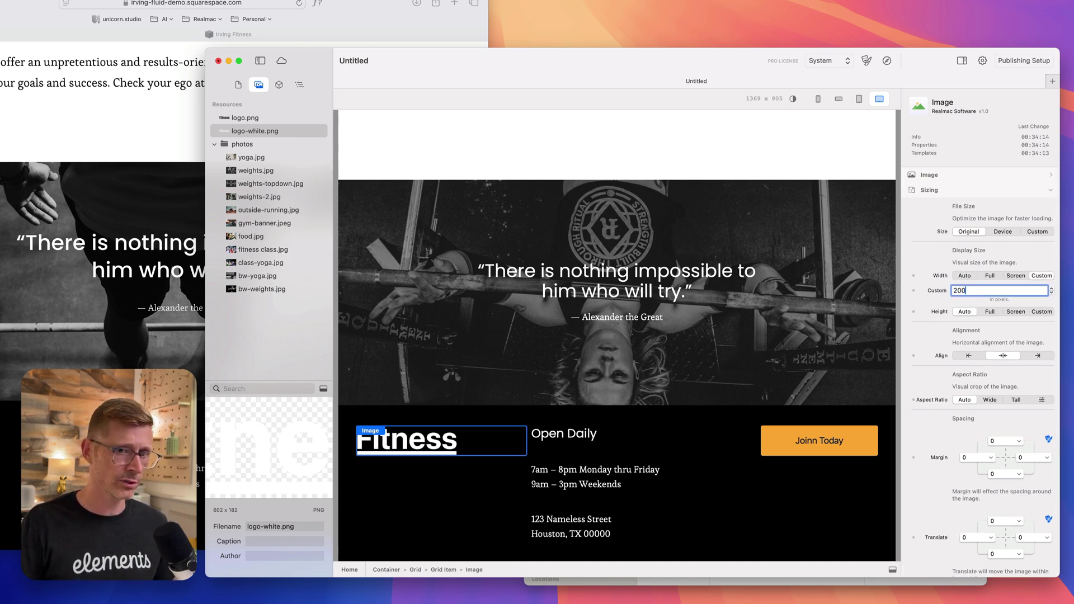
key("BackSpace")
key("BackSpace")
key("BackSpace")
type("150")
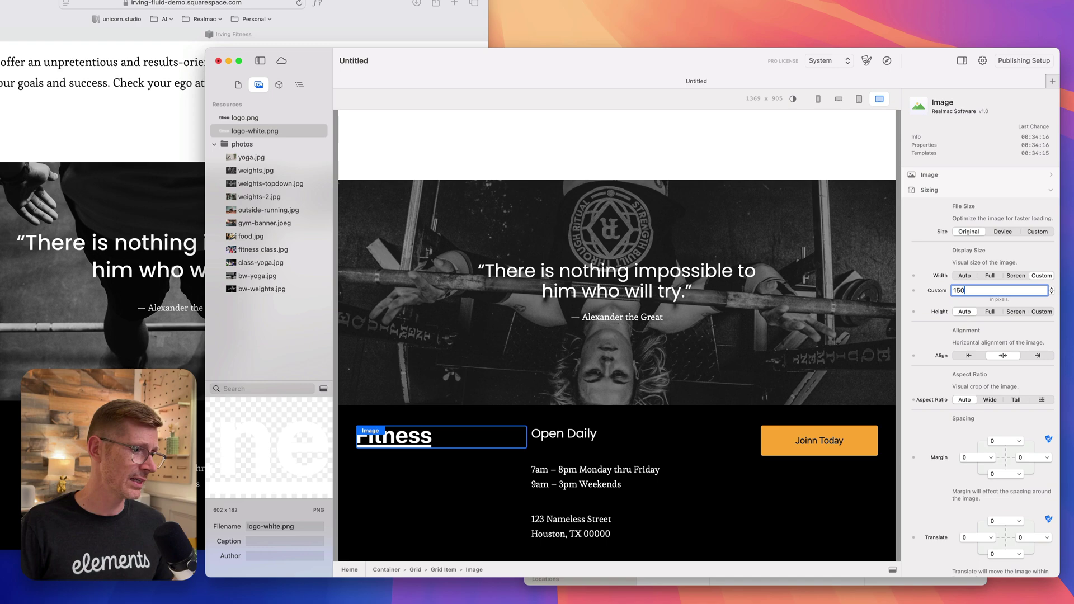
left_click(725, 292)
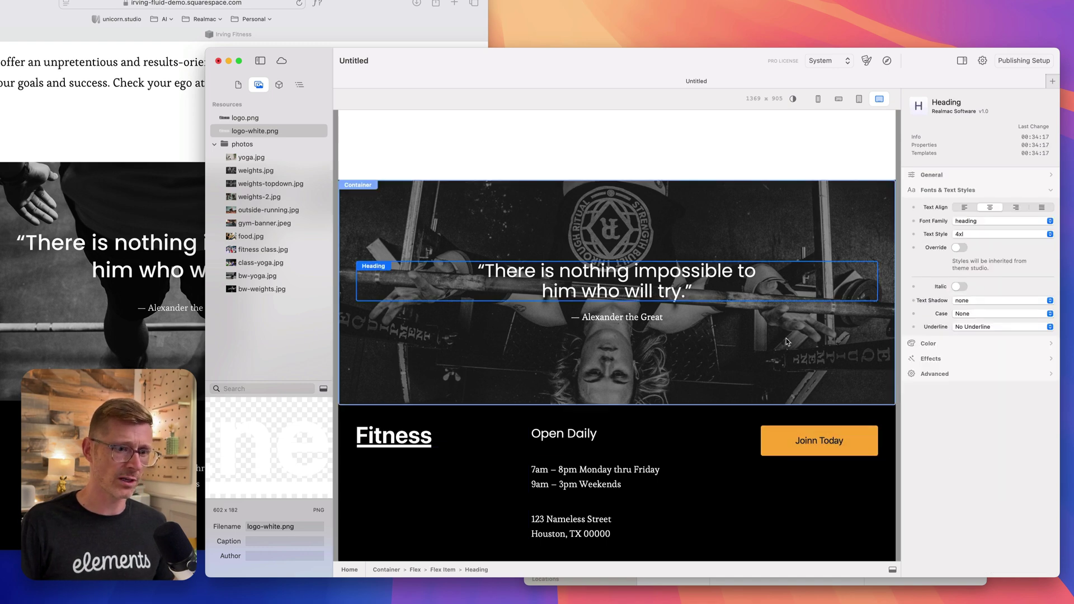
Step: Add a Menu component at the very top of the page, above the hero banner
scroll(736, 322, "up", 15)
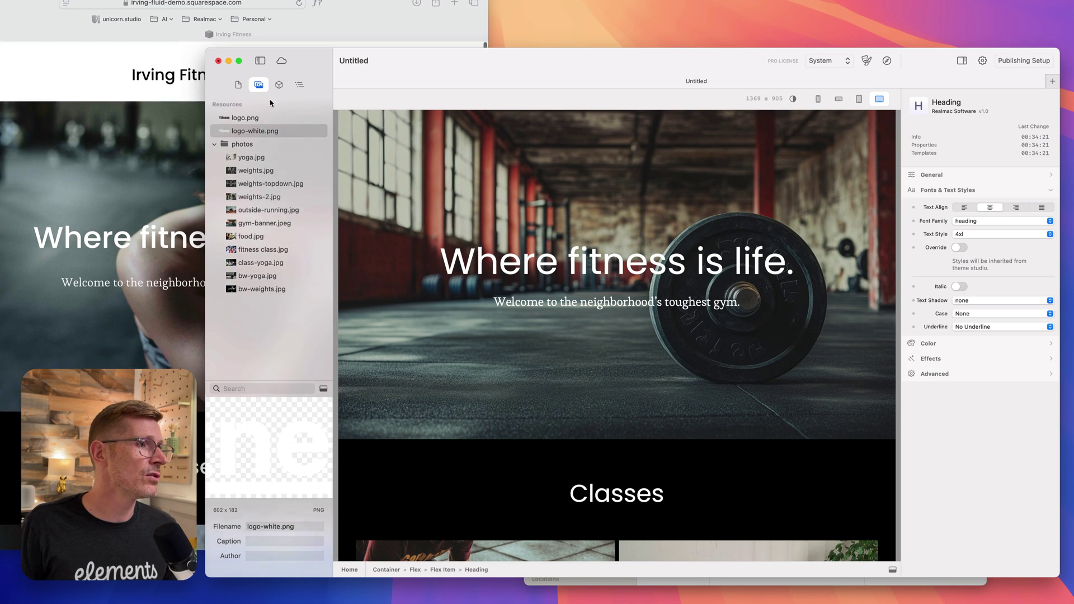
left_click(280, 85)
scroll(269, 308, "down", 5)
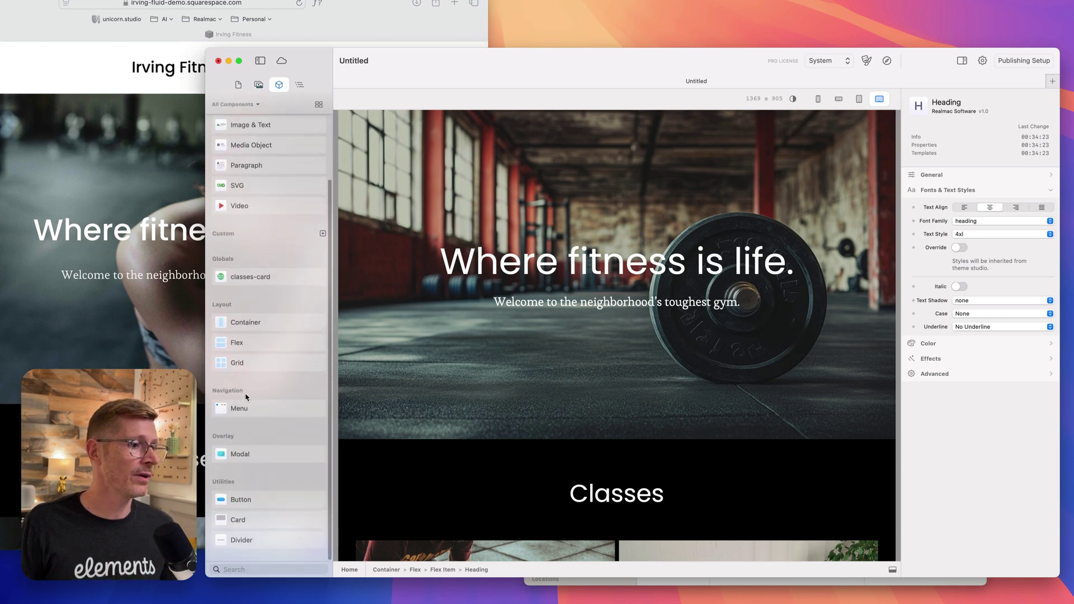
left_click_drag(246, 413, 570, 125)
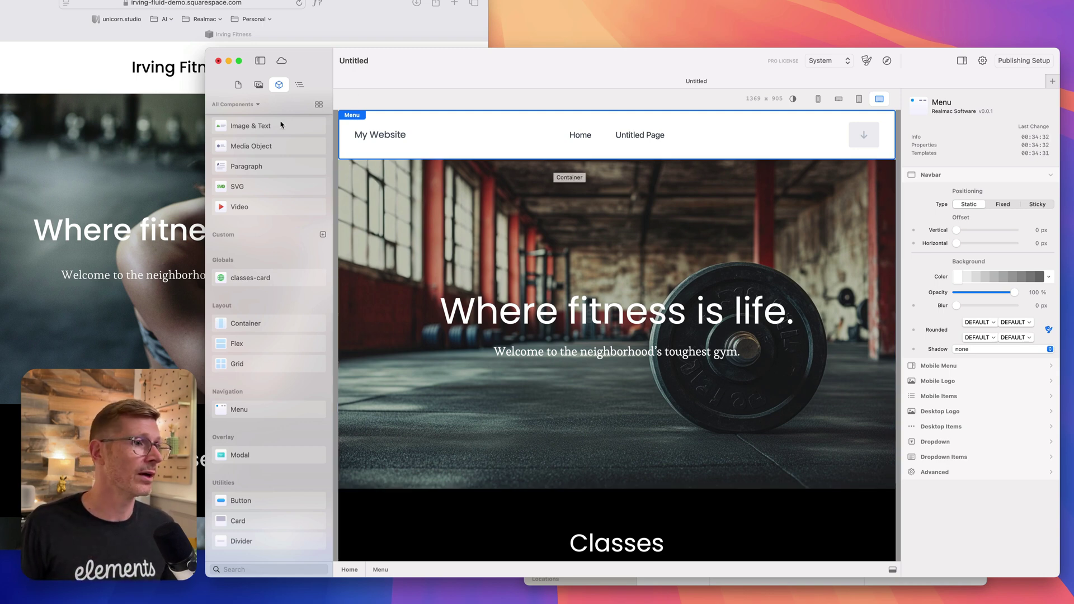
Step: Rename the untitled page as "Classes"
left_click(246, 90)
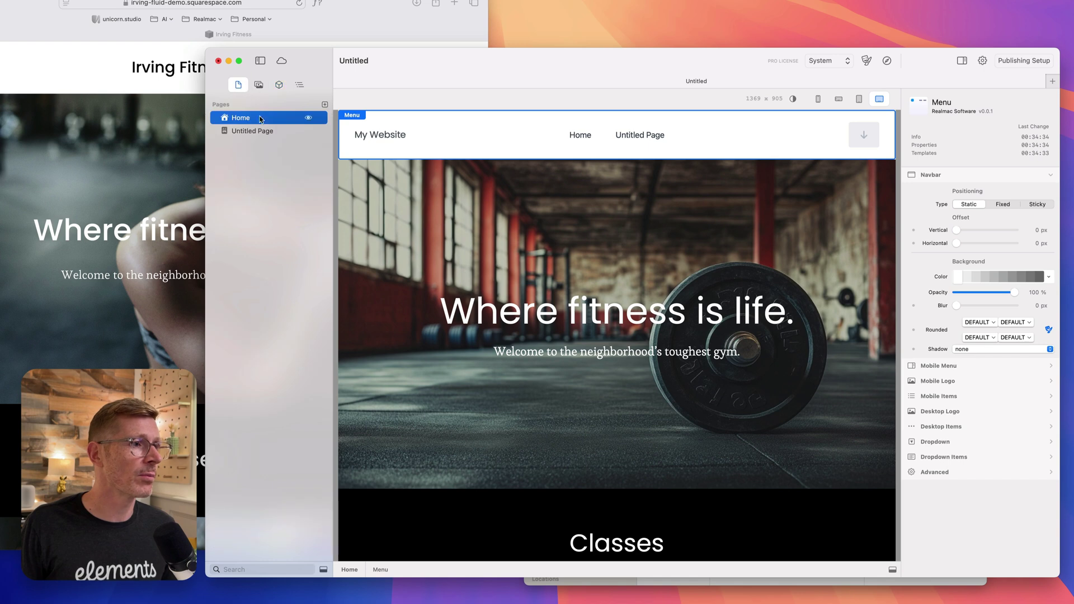
left_click(256, 134)
left_click(260, 136)
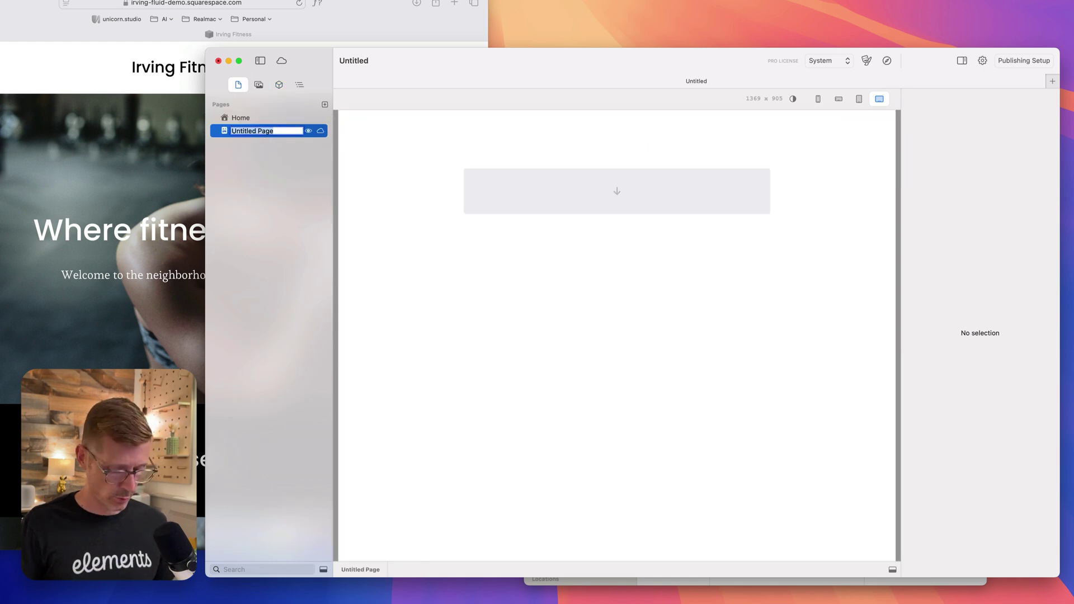
type("Classes")
key("Return")
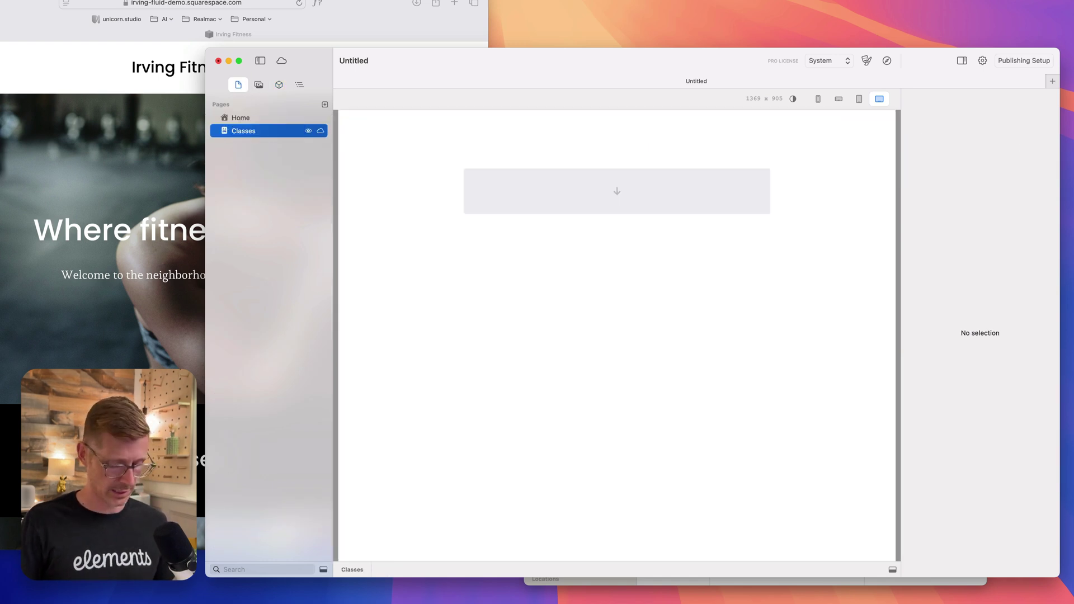
Step: Add a new page to the project and name it "Contact"
key("super+shift+n")
left_click(259, 145)
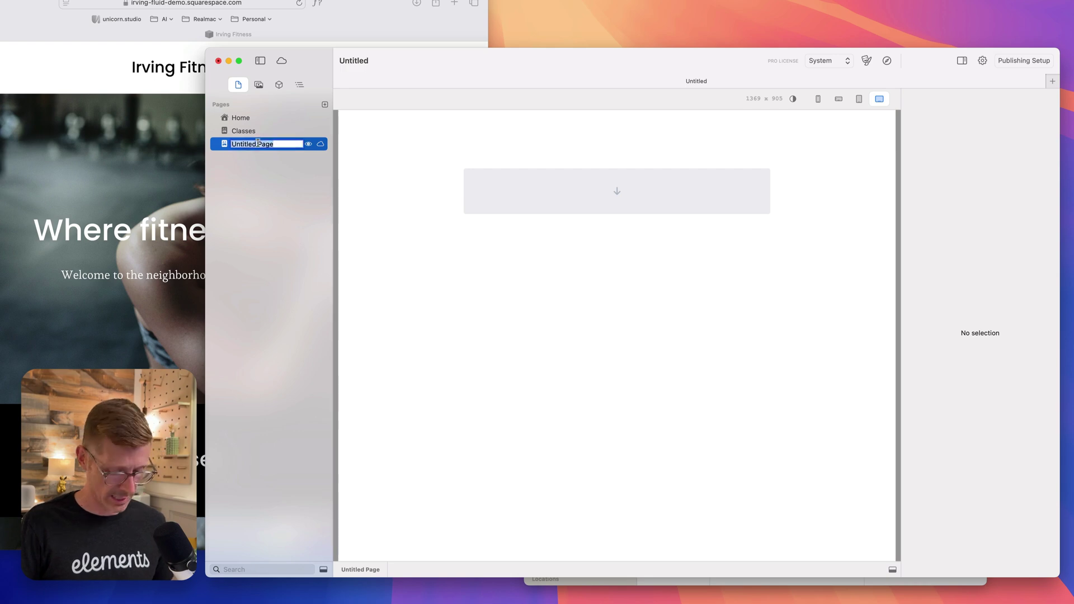
type("Contact")
key("Return")
Step: Rename the Home page as "About"
left_click(280, 118)
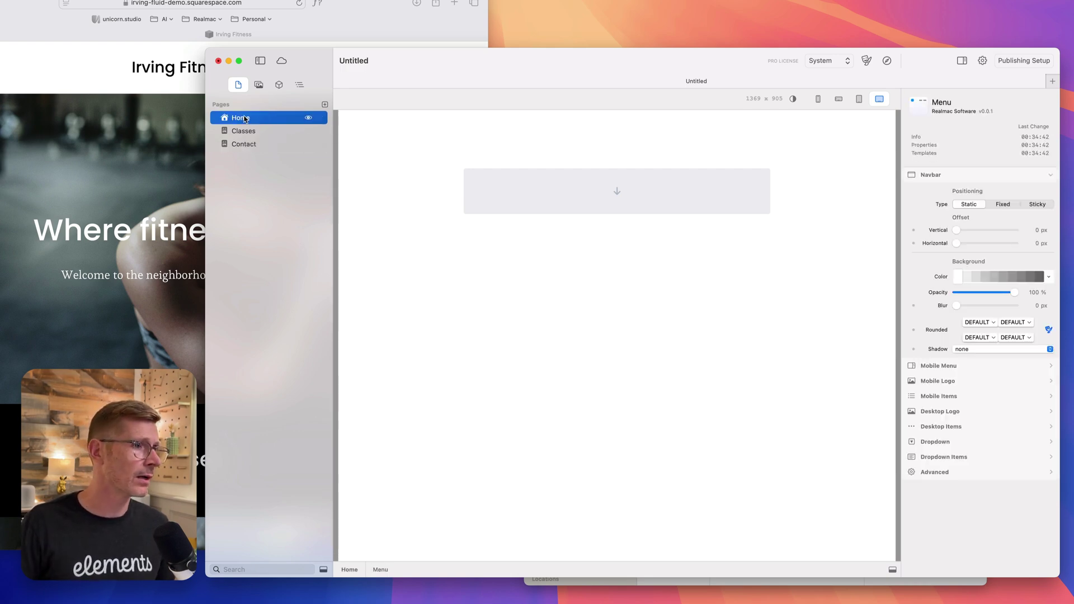
left_click(244, 118)
type("About")
key("Return")
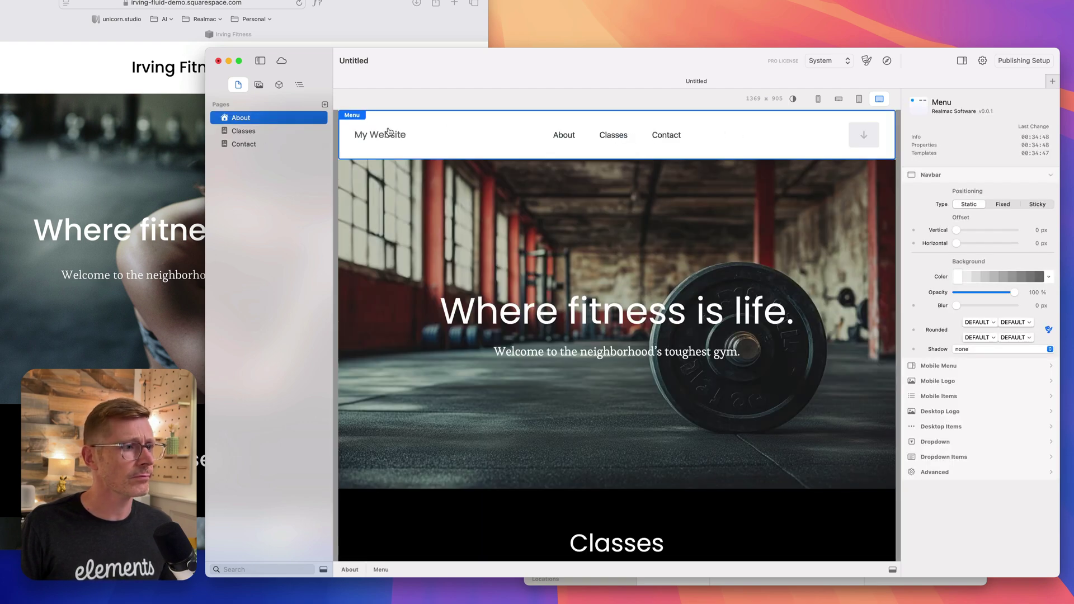
Step: Copy the "See All Classes" button from the Classes section into the empty slot of the navigation menu
left_click(152, 216)
left_click(592, 65)
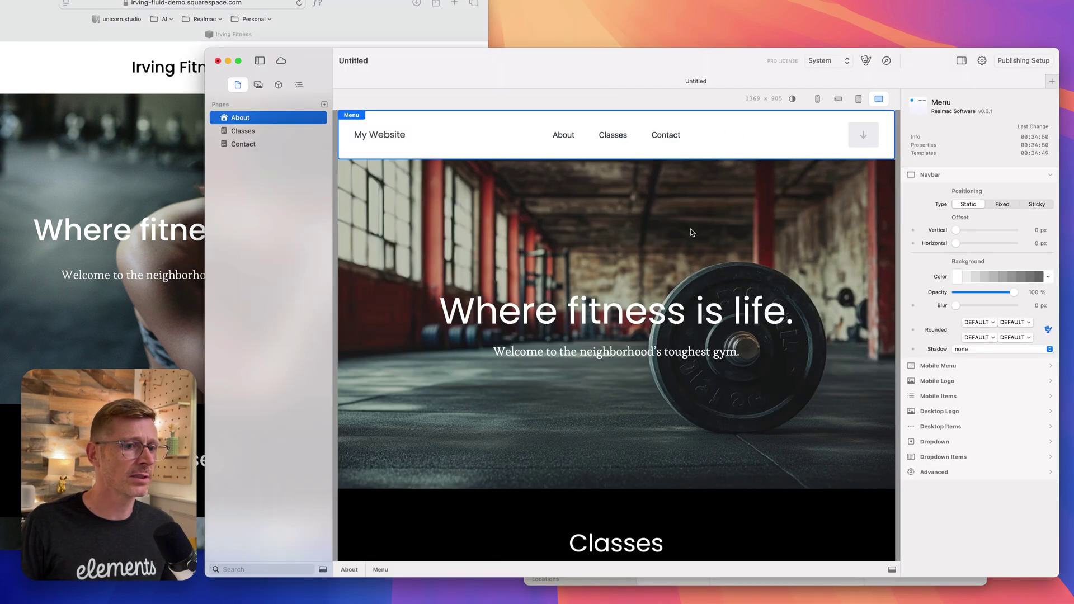
scroll(693, 306, "down", 6)
scroll(694, 306, "down", 7)
left_click_drag(648, 351, 864, 144)
scroll(764, 235, "up", 4)
scroll(775, 238, "up", 8)
left_click(860, 139)
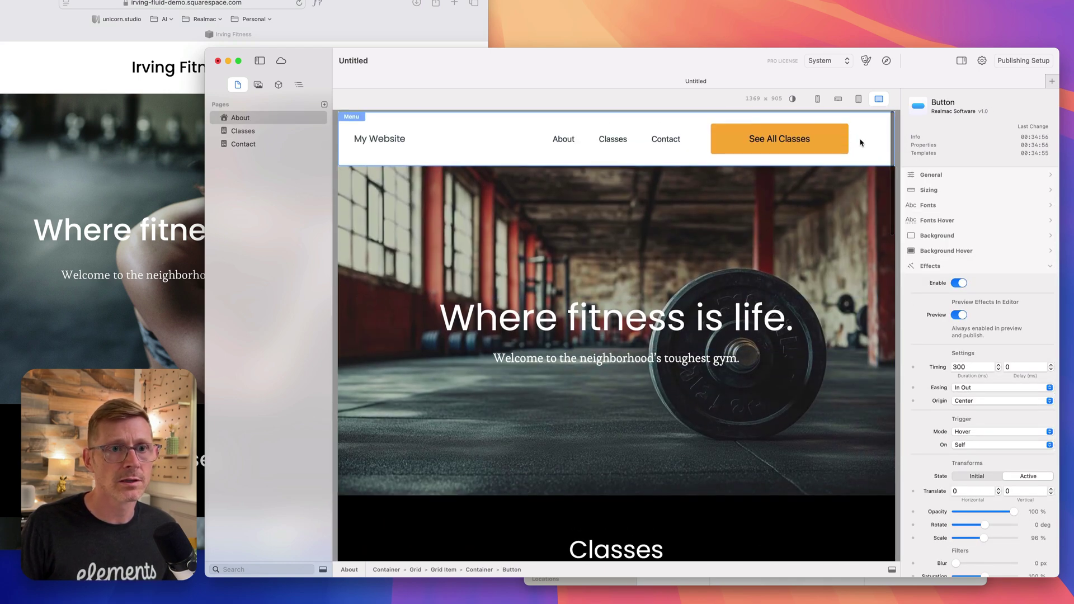
Step: Turn off the Effects for the "See All Classes" button in the navigation menu
left_click(840, 138)
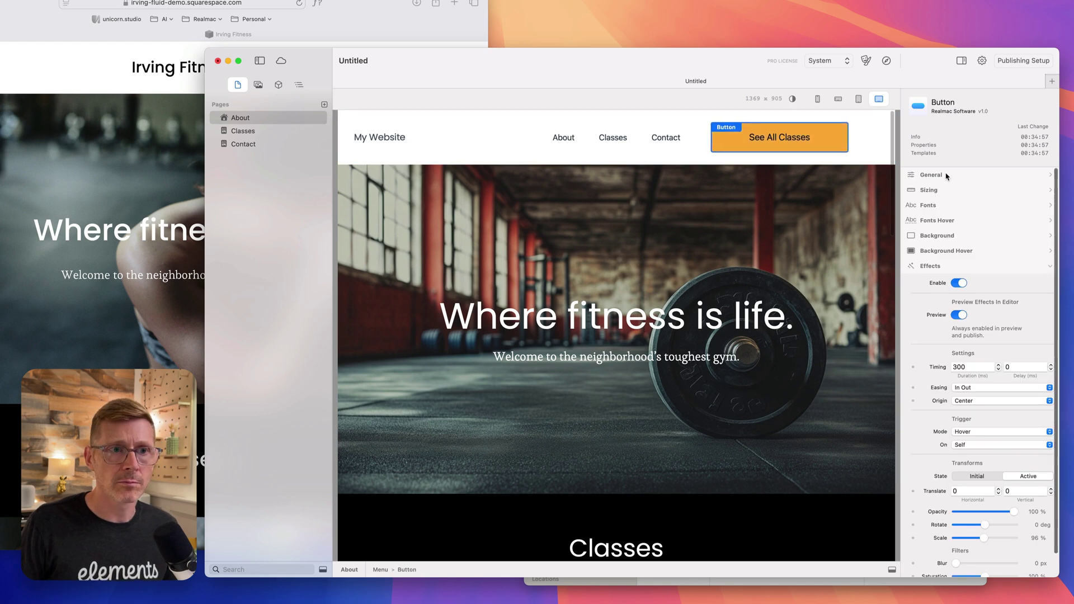
left_click(947, 175)
left_click(947, 176)
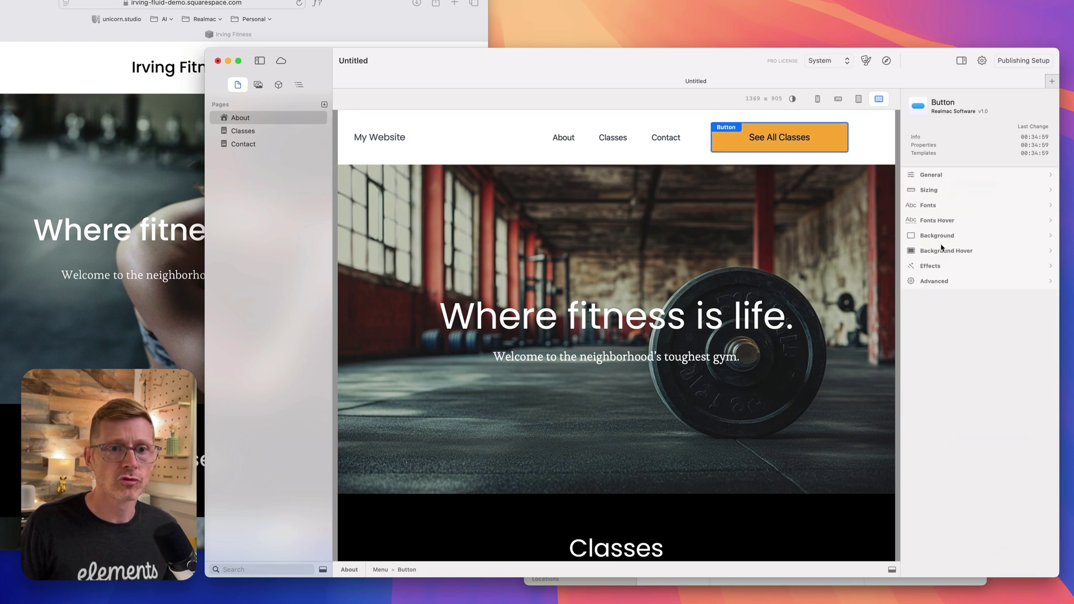
left_click(931, 265)
left_click(959, 283)
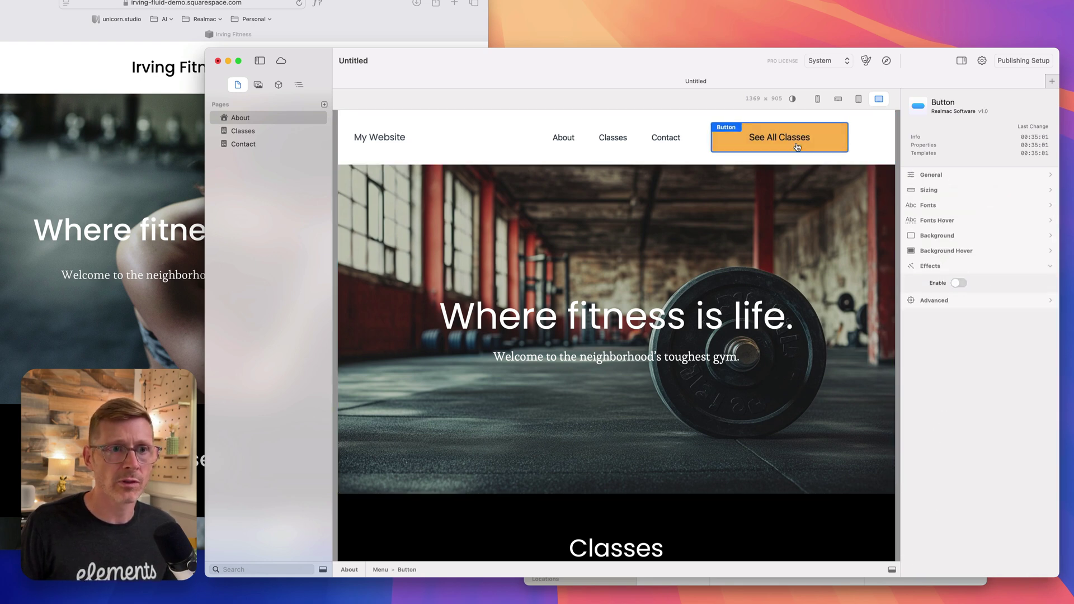
Step: Check the button wording on the reference site and change the navigation menu button's label to "Join Now"
left_click(170, 212)
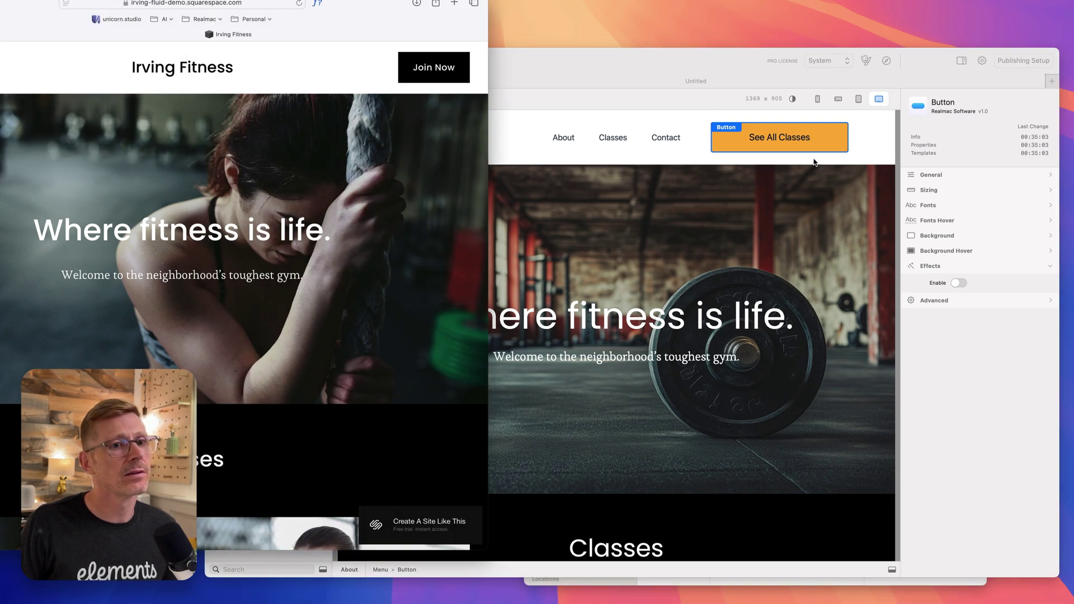
double_click(812, 143)
type("Join Now")
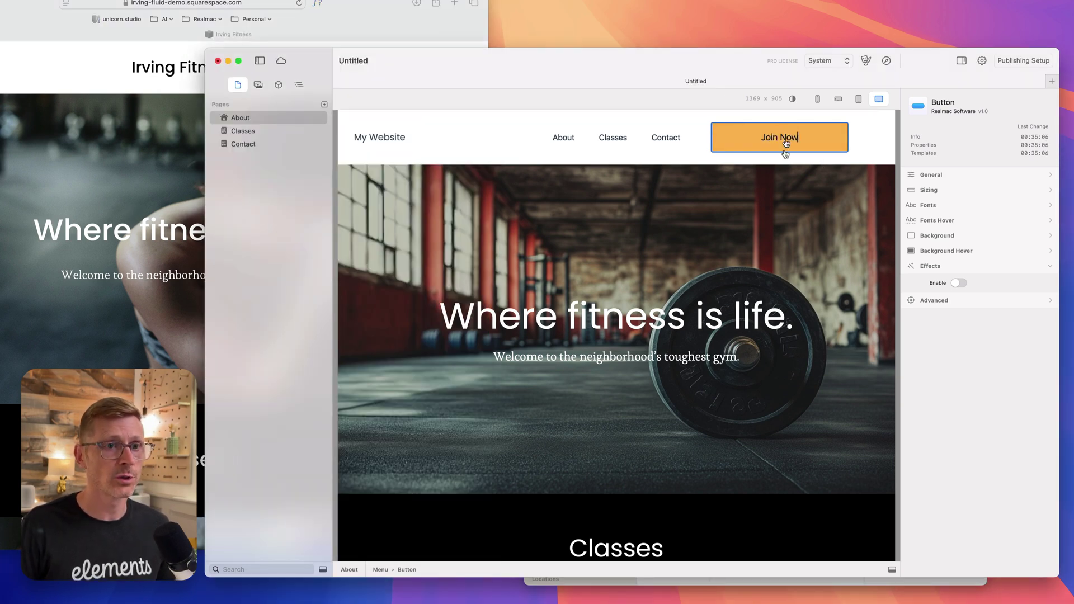
left_click(789, 187)
Step: Set the "Join Now" button's width to Auto and compare it with the reference site
left_click(824, 132)
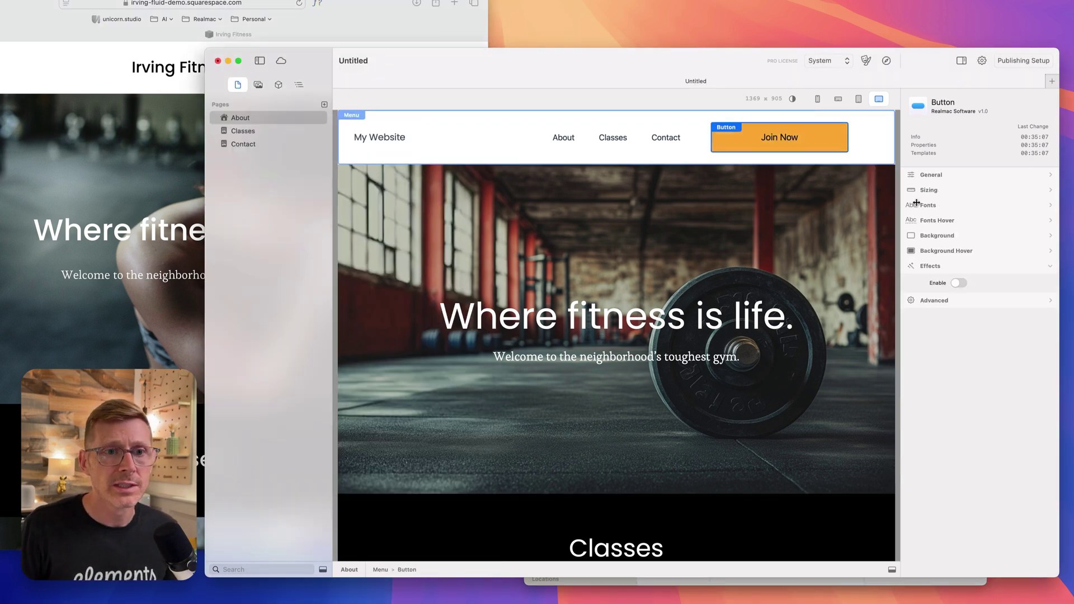
left_click(942, 190)
left_click(973, 208)
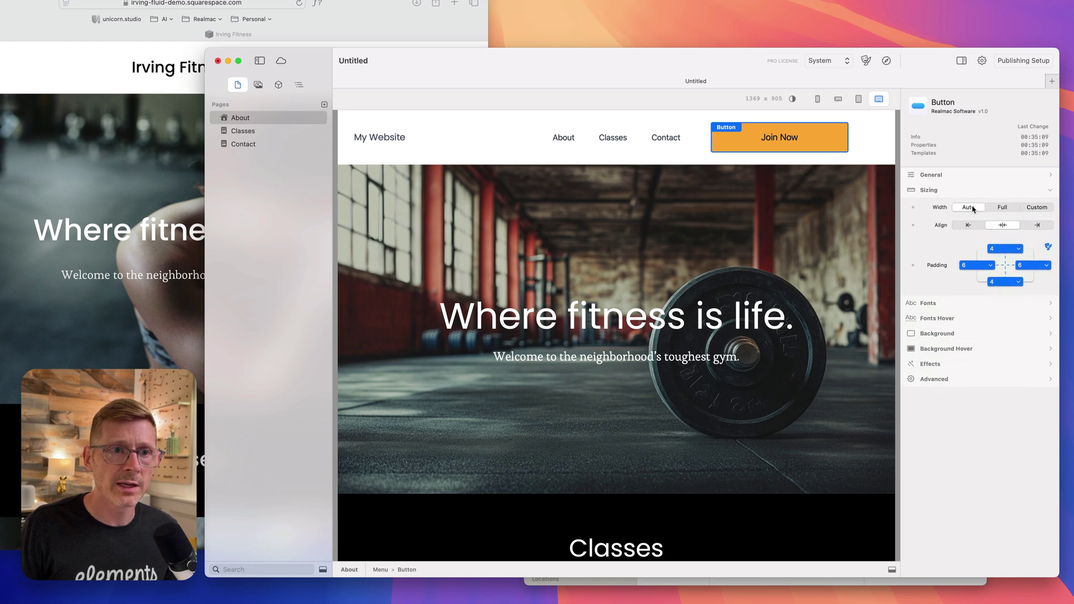
left_click(101, 214)
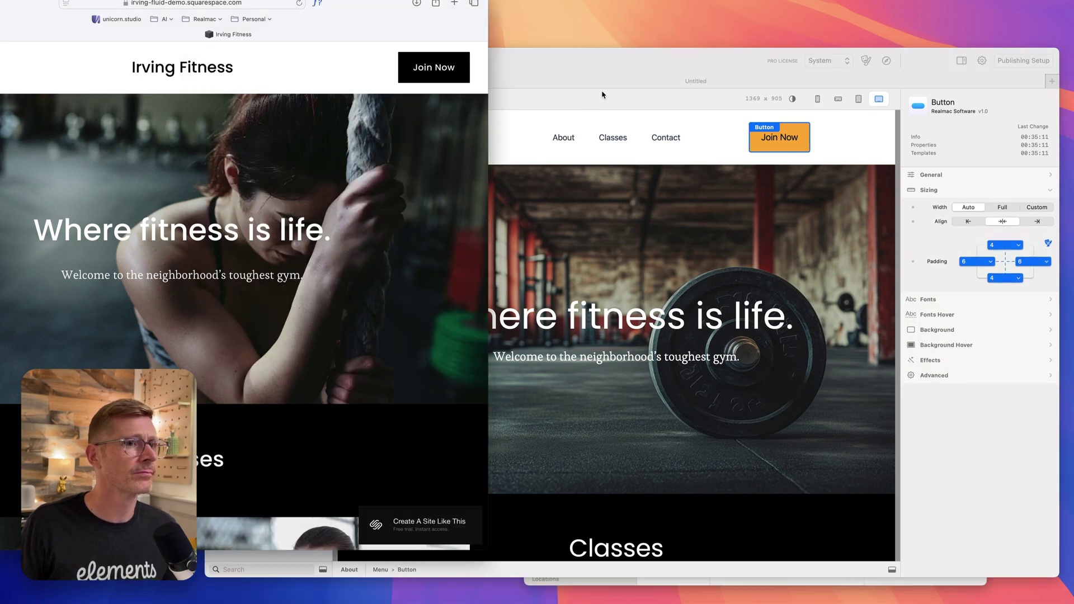
left_click(601, 63)
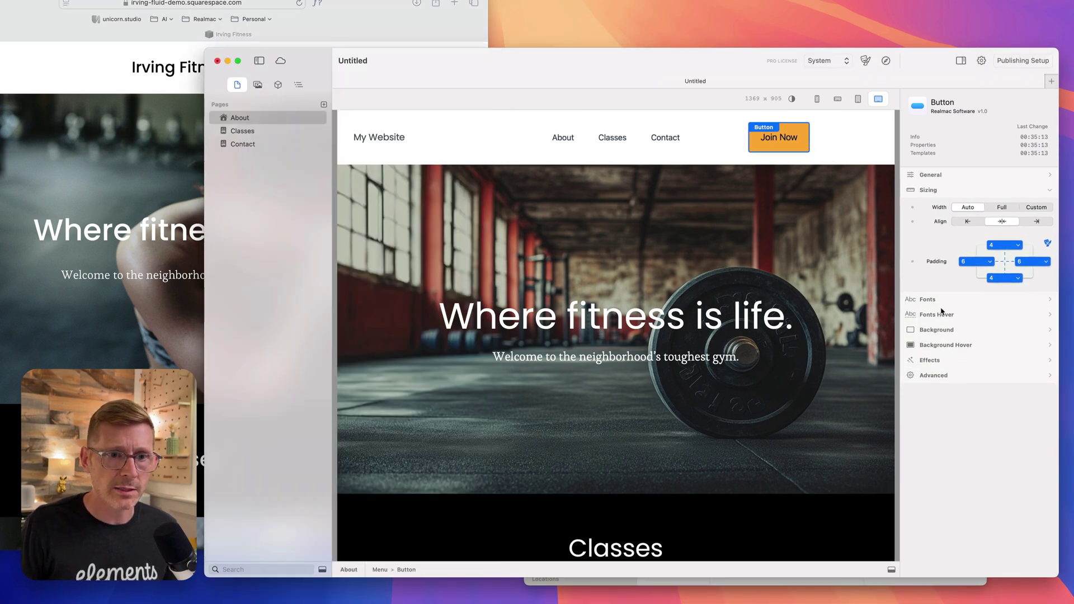
Step: Set the corner rounding of the "Join Now" button to none on all four corners
left_click(937, 331)
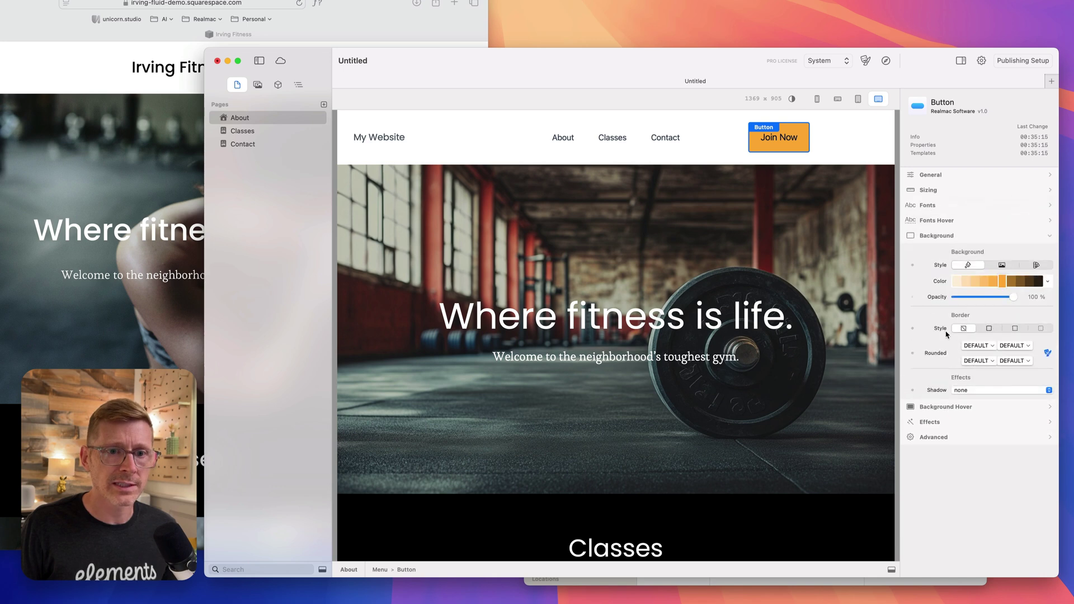
left_click(984, 348)
left_click(976, 327)
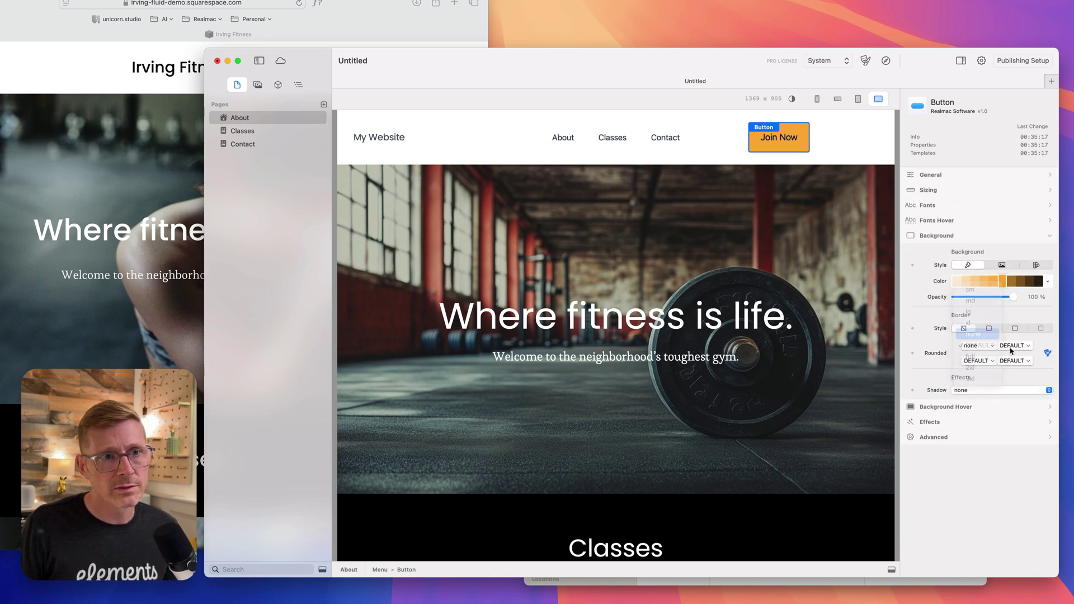
left_click(1006, 348)
left_click(1005, 347)
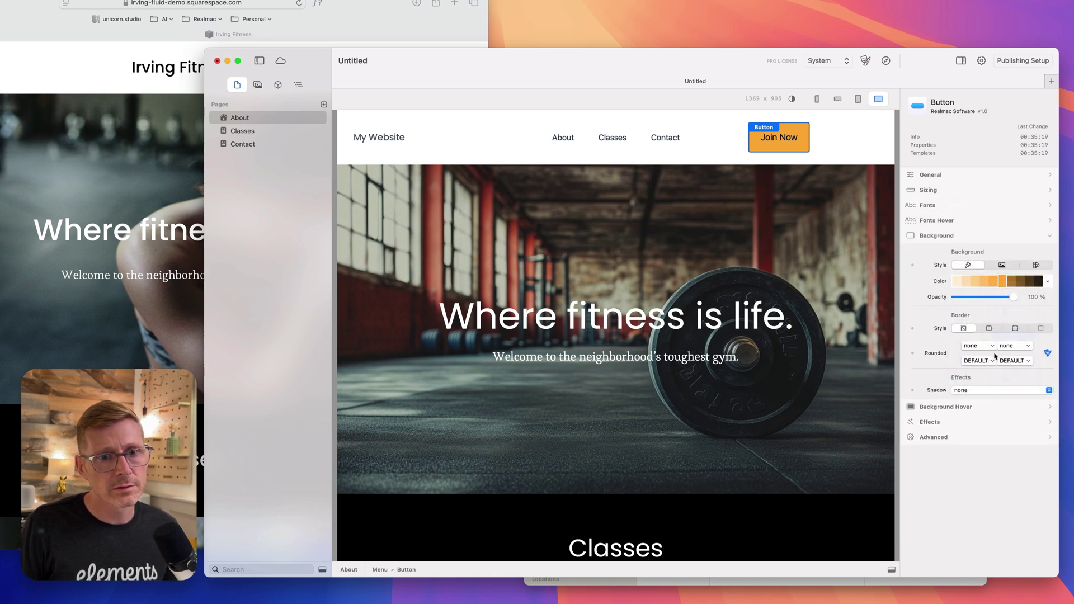
left_click(987, 360)
left_click(974, 349)
left_click(1015, 361)
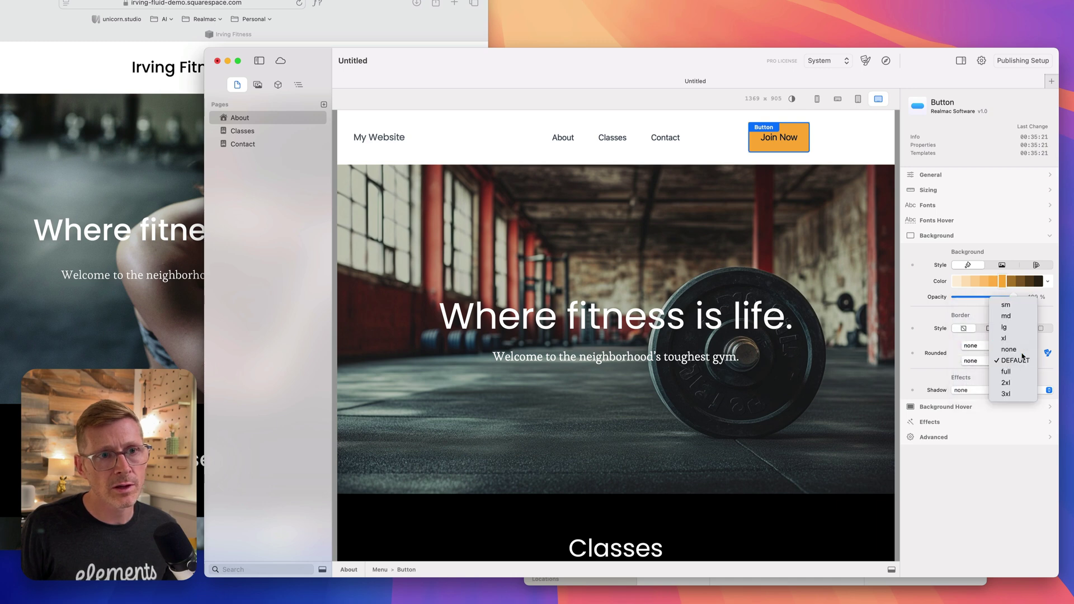
left_click(1007, 349)
Step: Give the "Join Now" button a solid black background and white text
left_click(1042, 281)
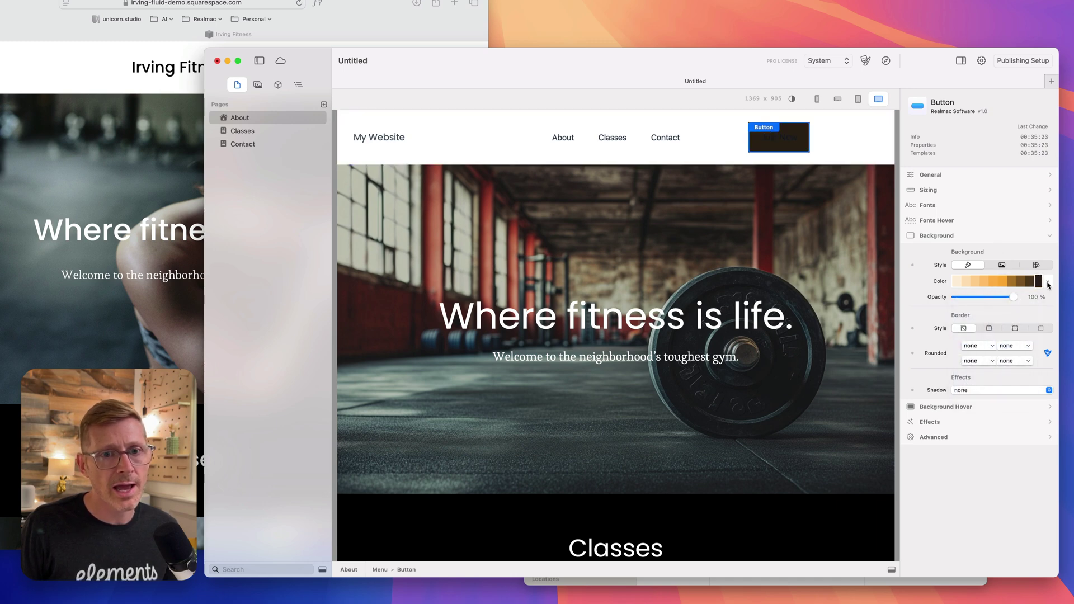
left_click(1048, 282)
left_click(1043, 336)
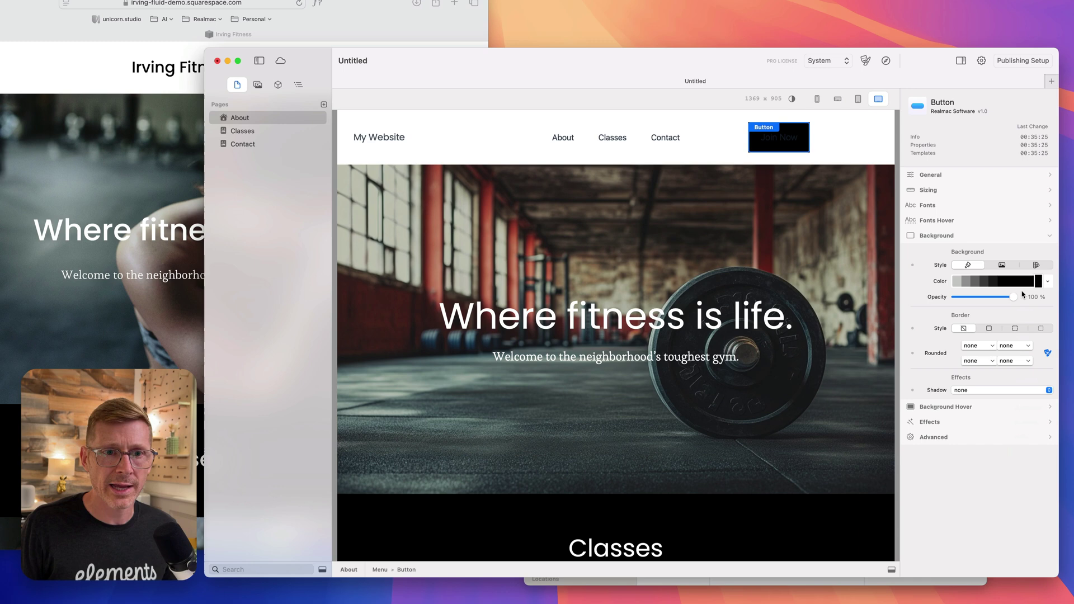
left_click(937, 240)
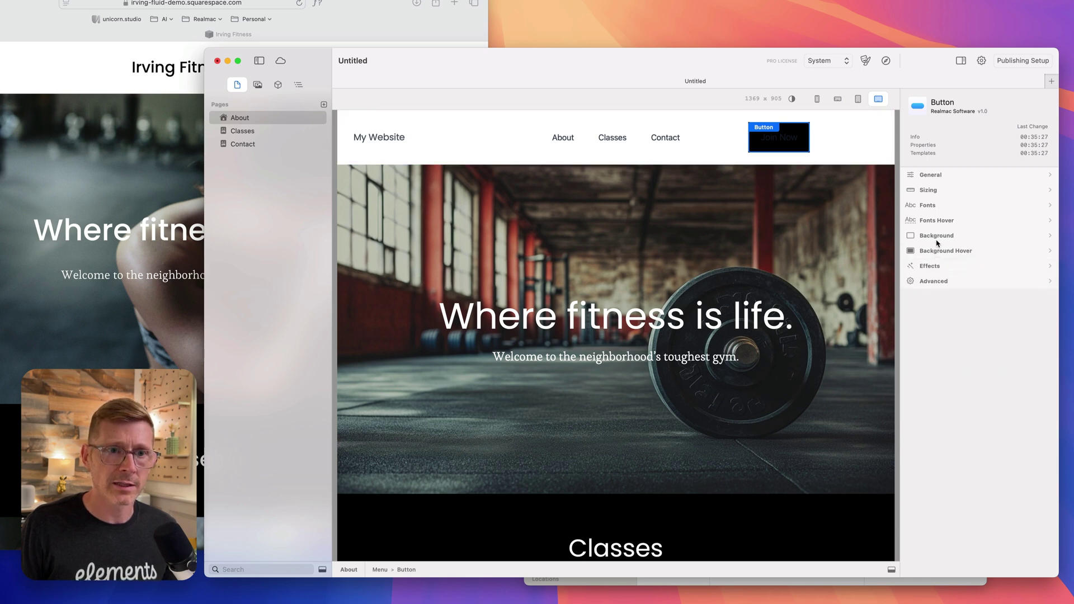
left_click(935, 208)
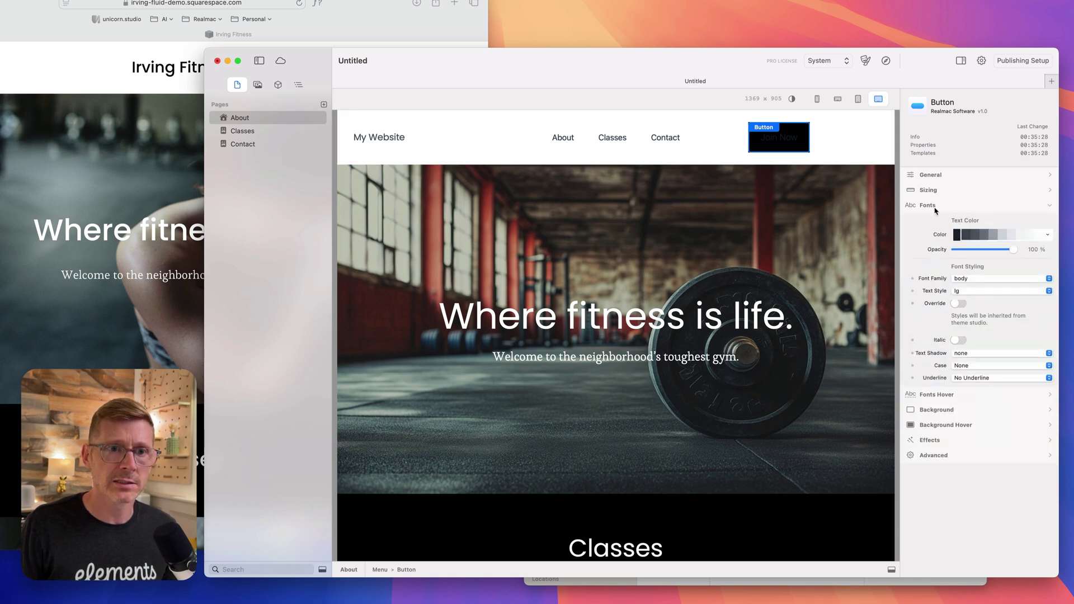
left_click(1039, 239)
Step: Reduce the top and bottom padding of the "Join Now" button and compare the header with the reference site
left_click(932, 182)
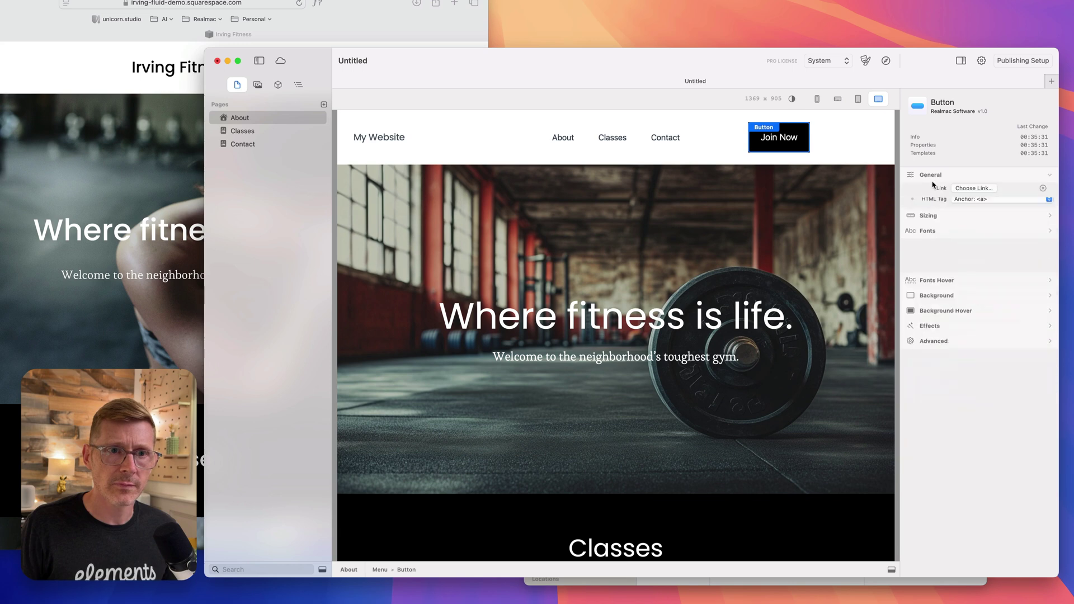
left_click(935, 178)
left_click(941, 190)
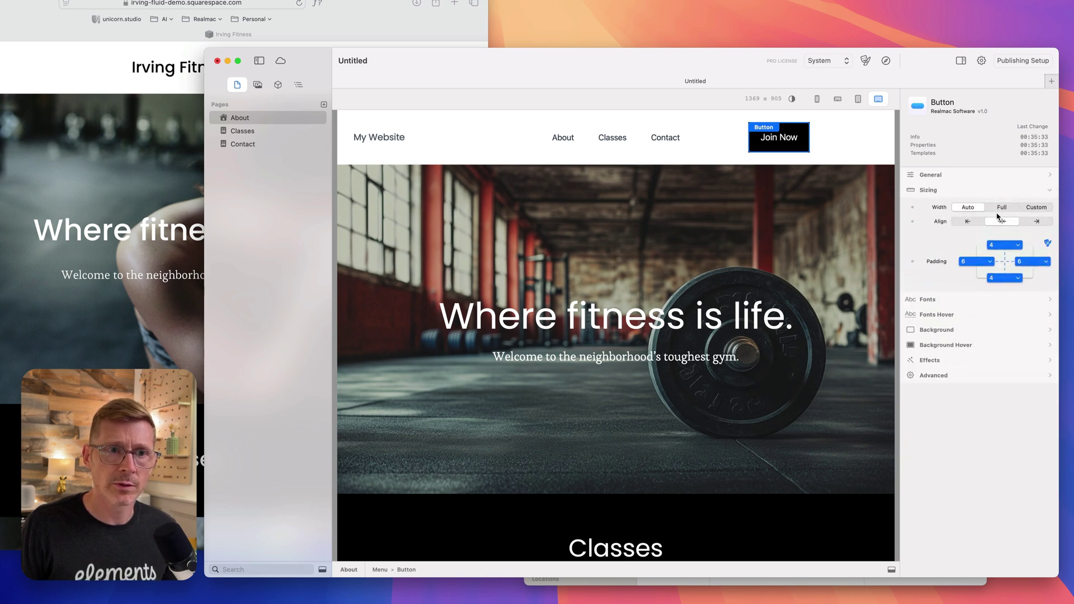
left_click(940, 190)
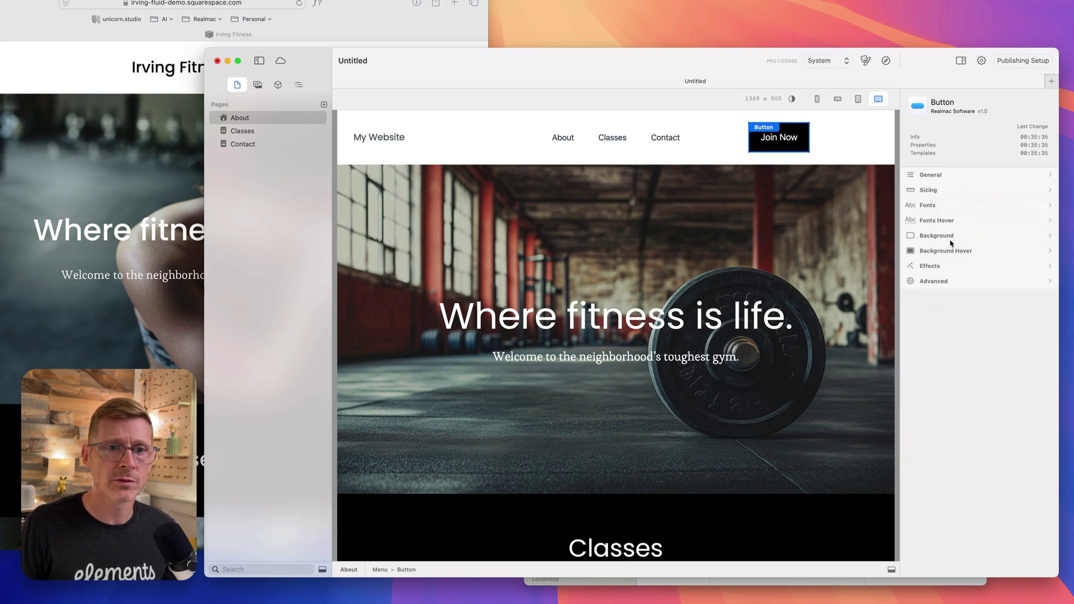
left_click(945, 206)
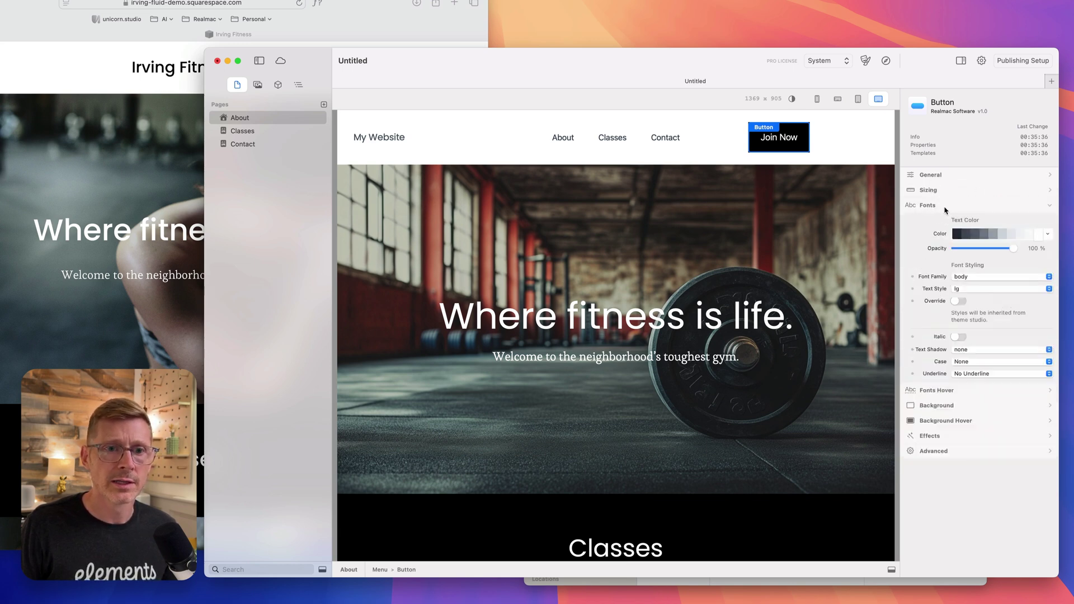
left_click(938, 176)
left_click(912, 221)
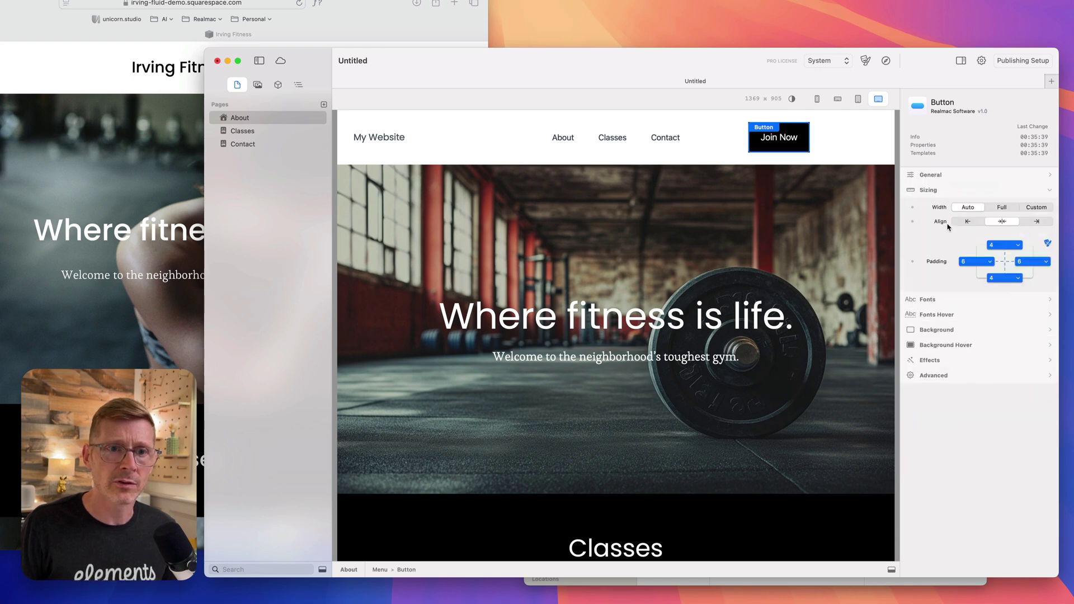
left_click(1005, 246)
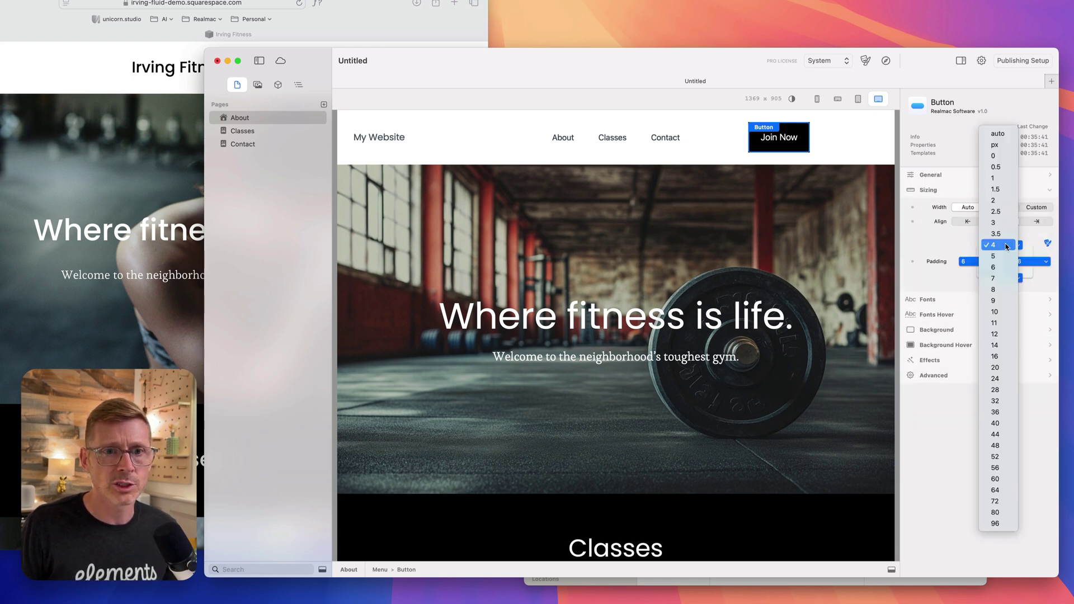
left_click(999, 212)
left_click(845, 181)
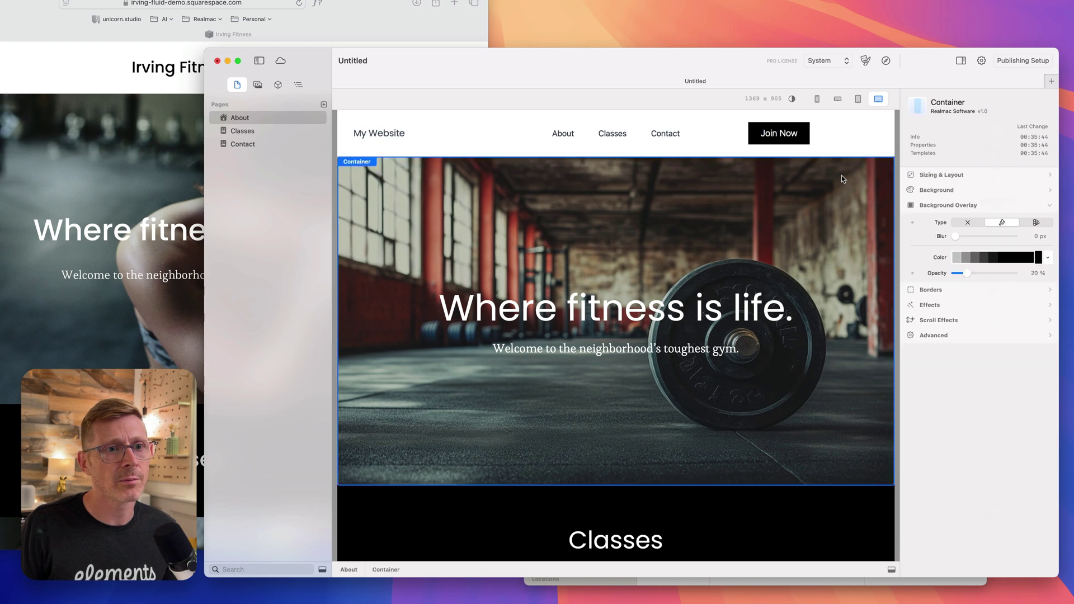
left_click(439, 37)
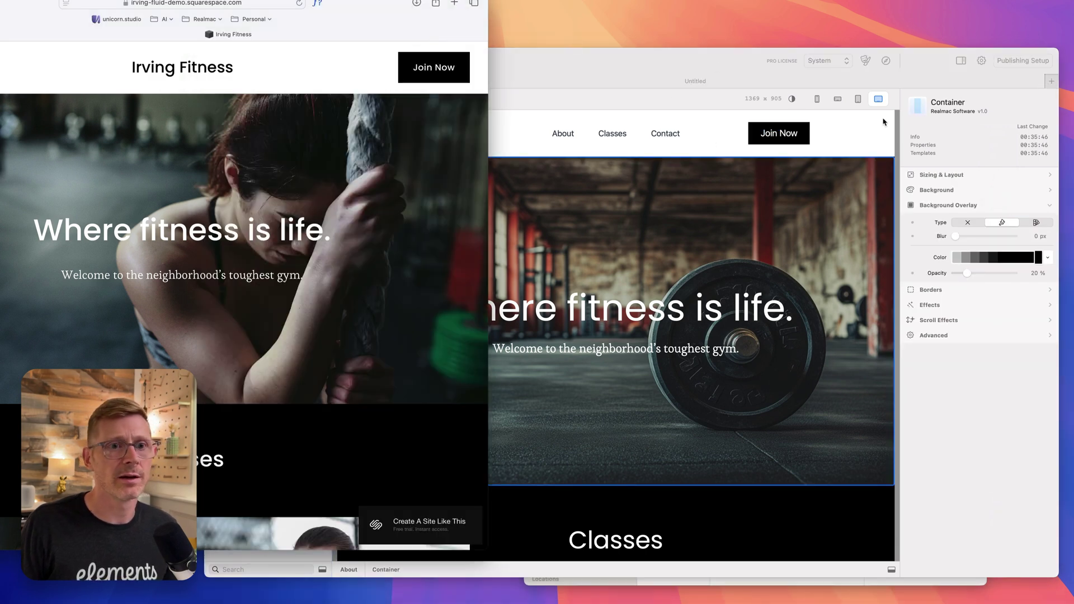
left_click(896, 130)
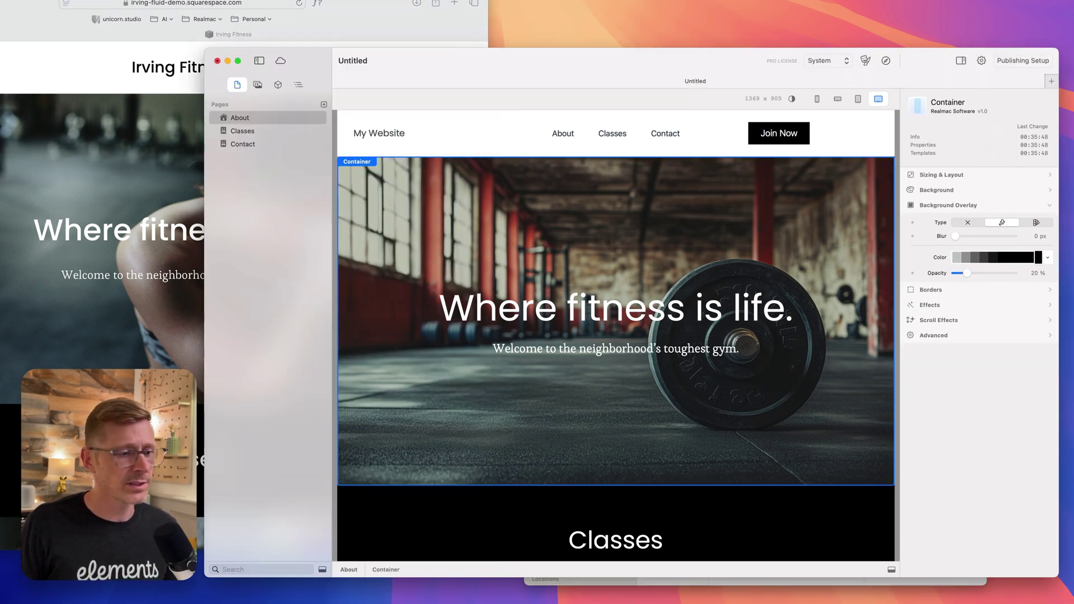
Step: Enlarge the project window and select the navigation menu component
left_click_drag(203, 577, 85, 596)
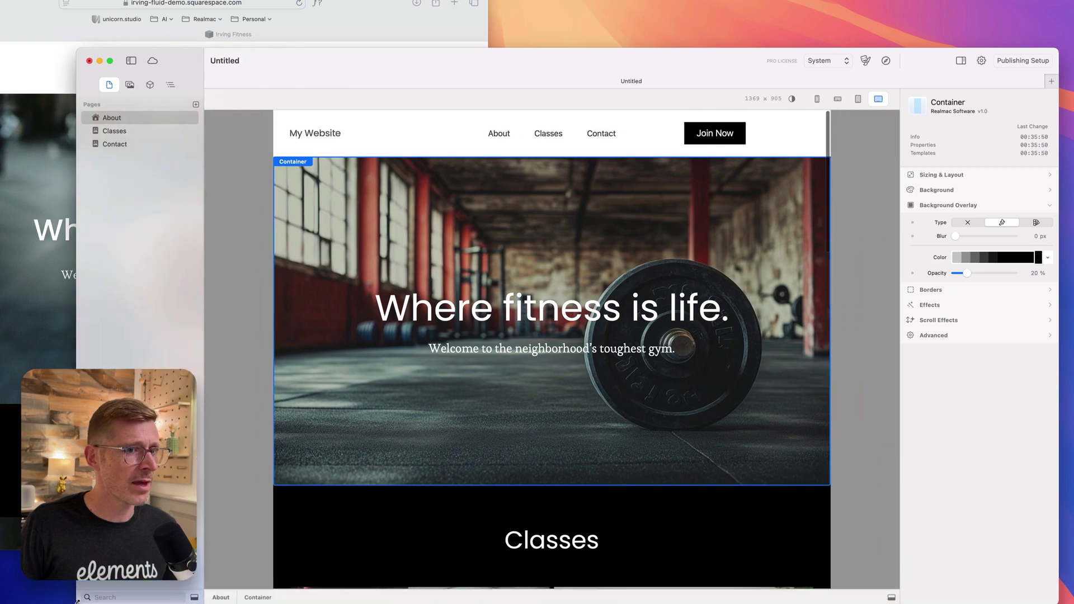
mouse_move(878, 392)
left_mouse_down()
mouse_move(904, 392)
mouse_move(788, 388)
mouse_move(901, 390)
mouse_move(882, 391)
left_mouse_up()
left_click(809, 126)
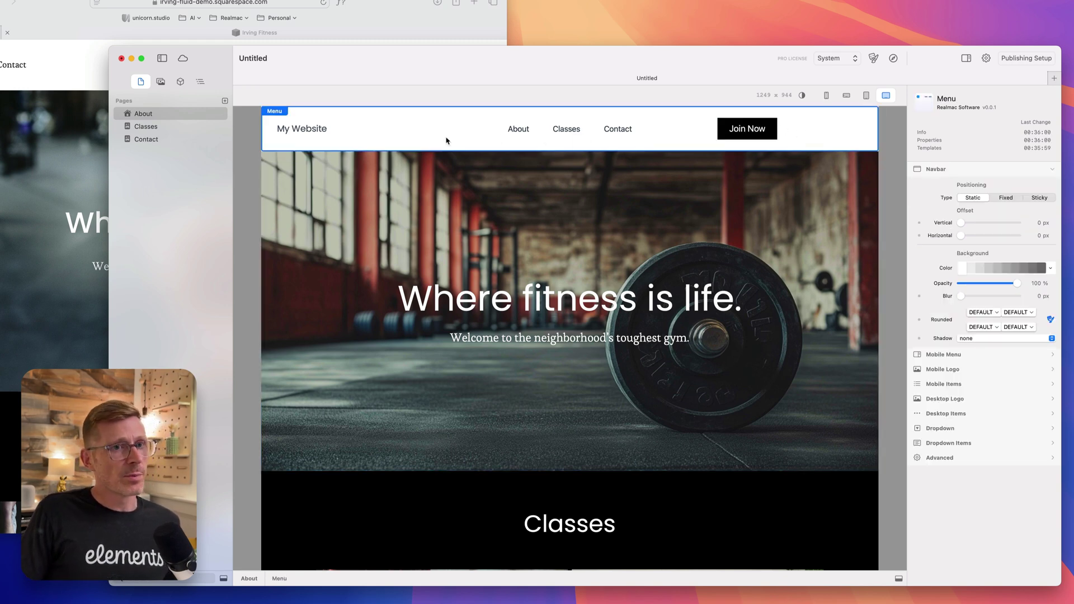
Step: Set logo.png from the Fitness Website folder as the site logo in the general project settings
left_click(985, 59)
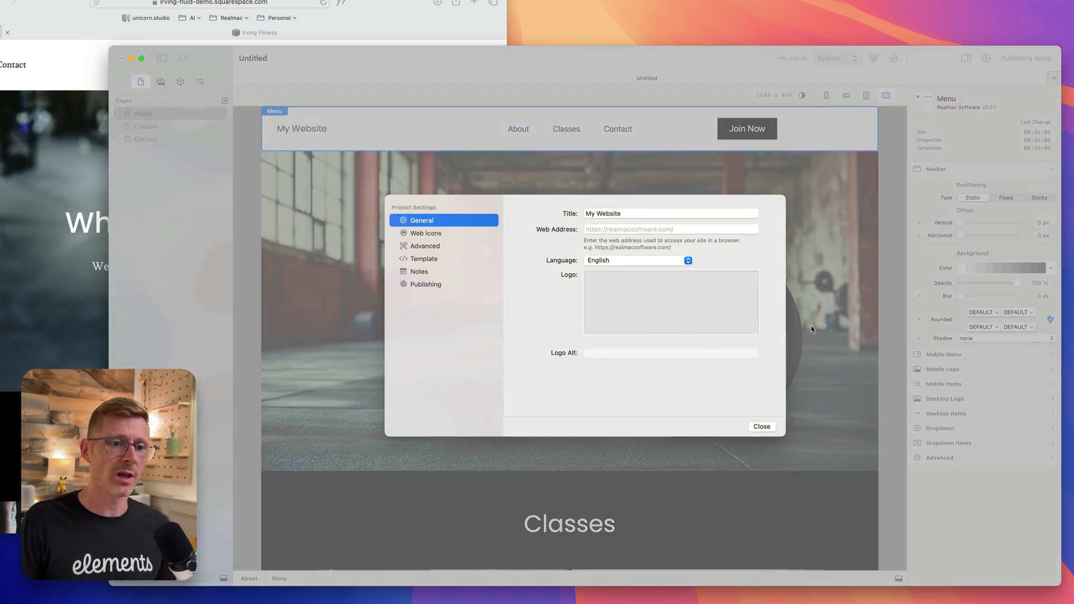
left_click(761, 427)
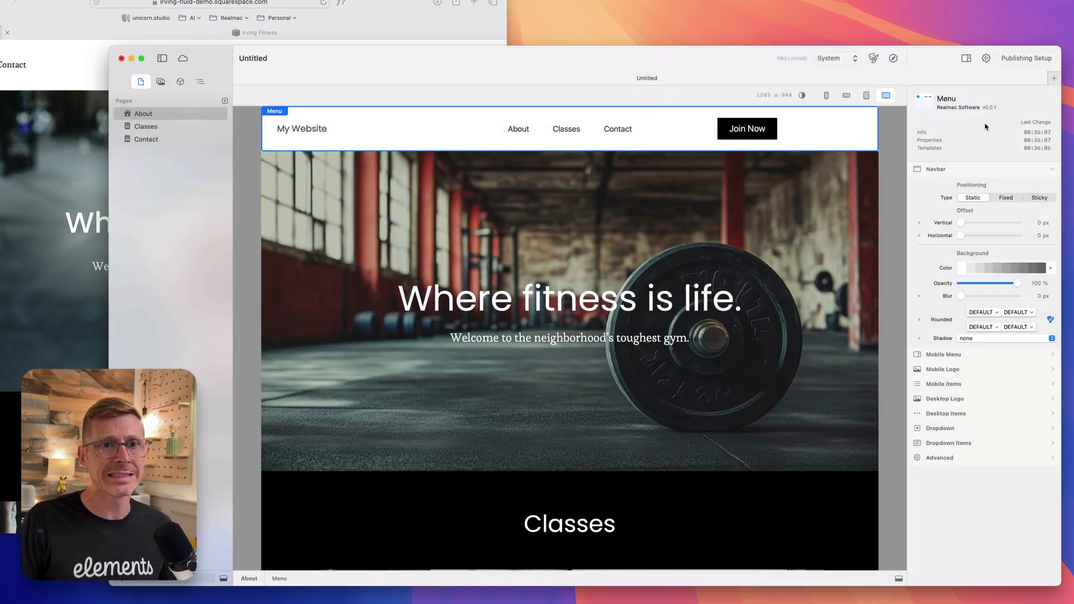
left_click(987, 58)
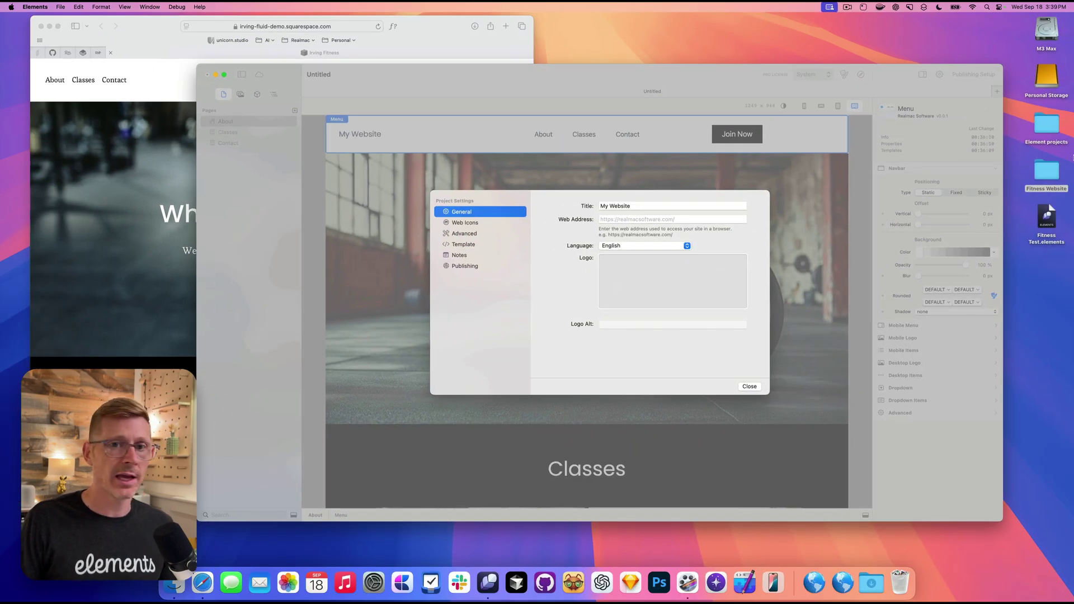
double_click(1048, 170)
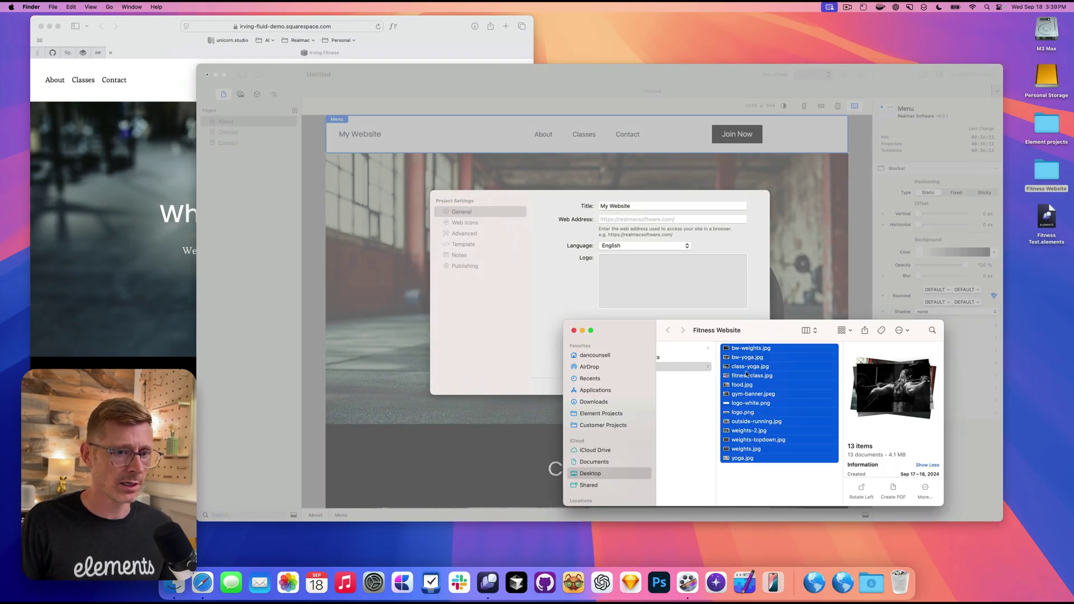
left_click(701, 392)
left_click(731, 348)
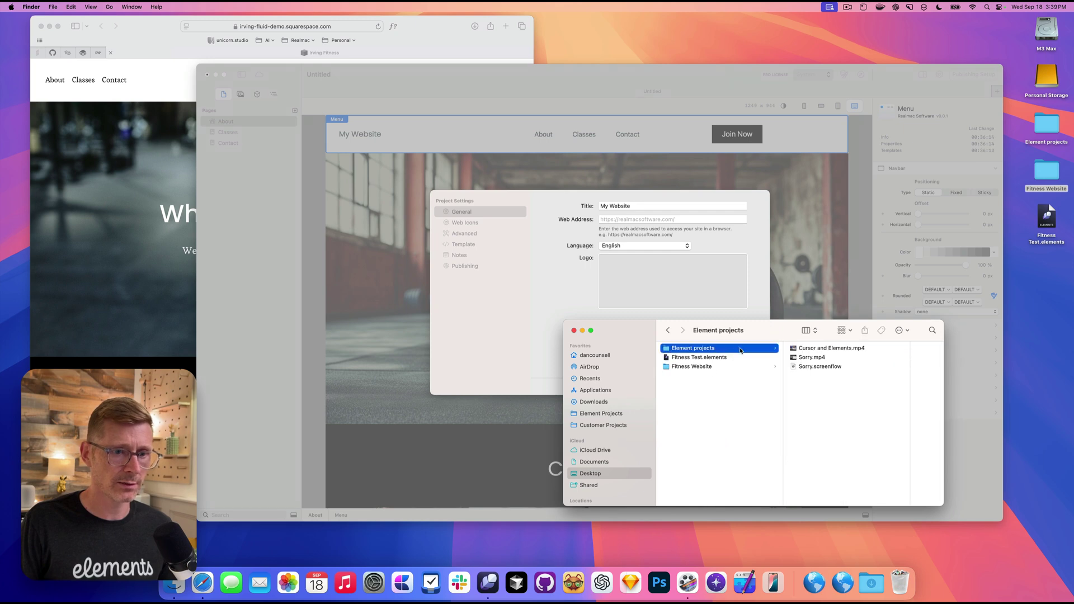
left_click(715, 373)
left_click(777, 368)
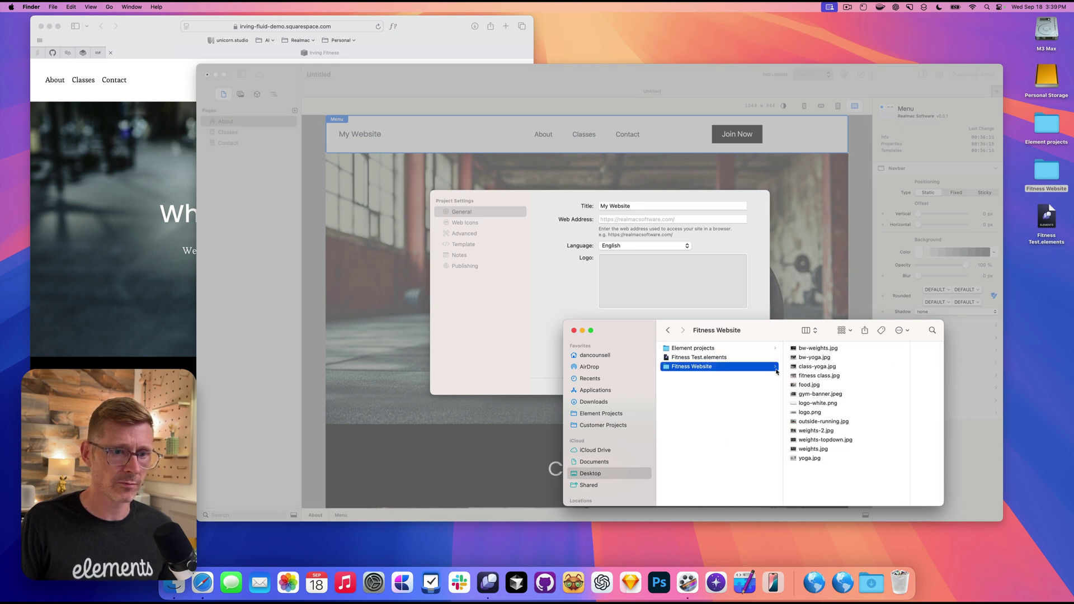
left_click(820, 404)
left_click(753, 415)
left_click_drag(754, 415, 671, 282)
left_click(551, 297)
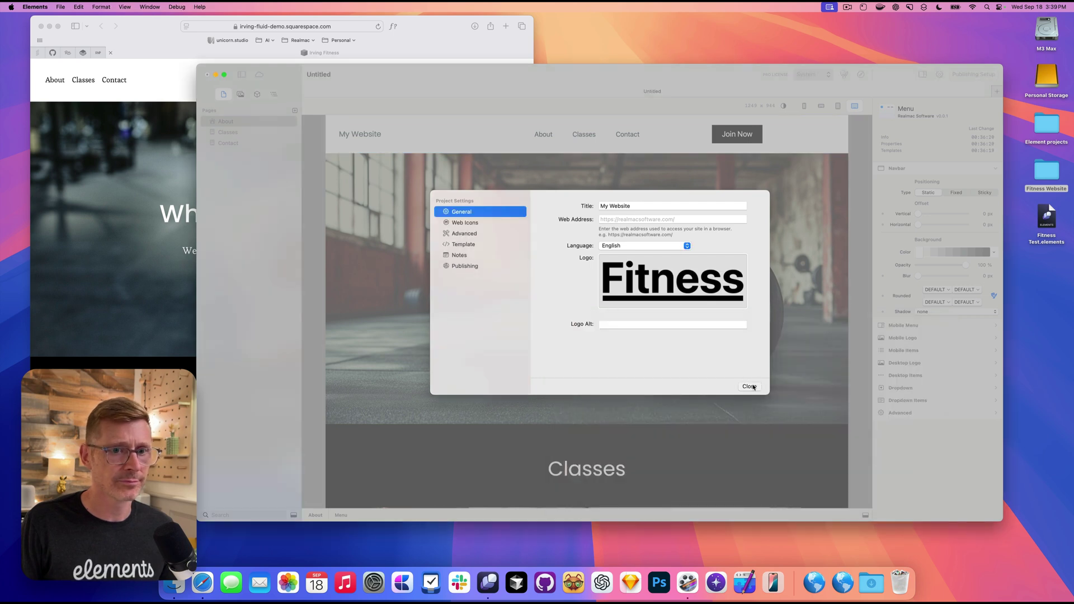
Step: Close the project settings and set the menu's desktop logo type to Logo
left_click(749, 387)
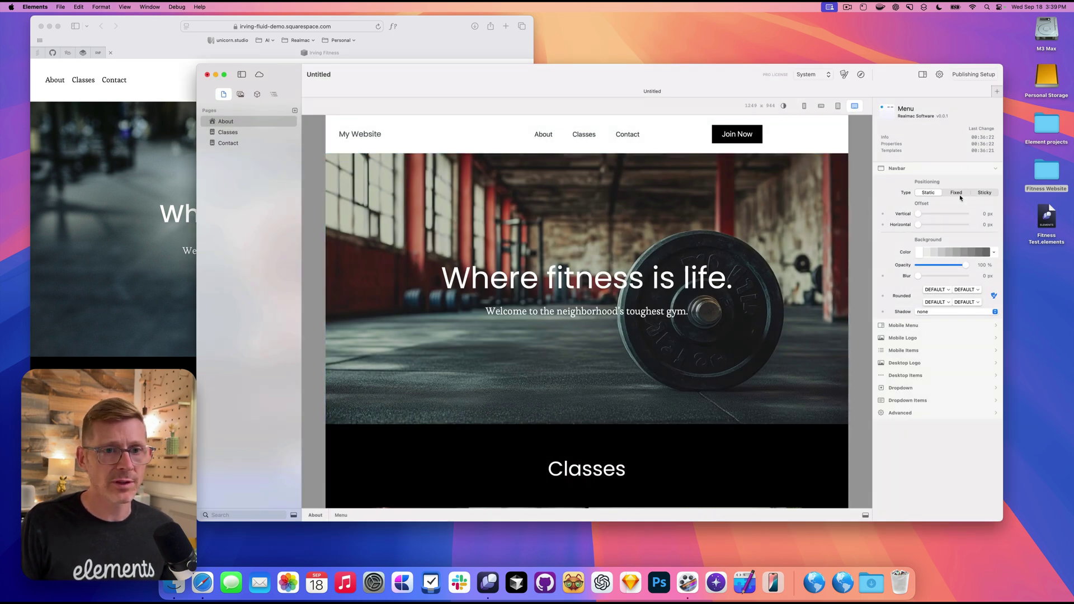
left_click(912, 169)
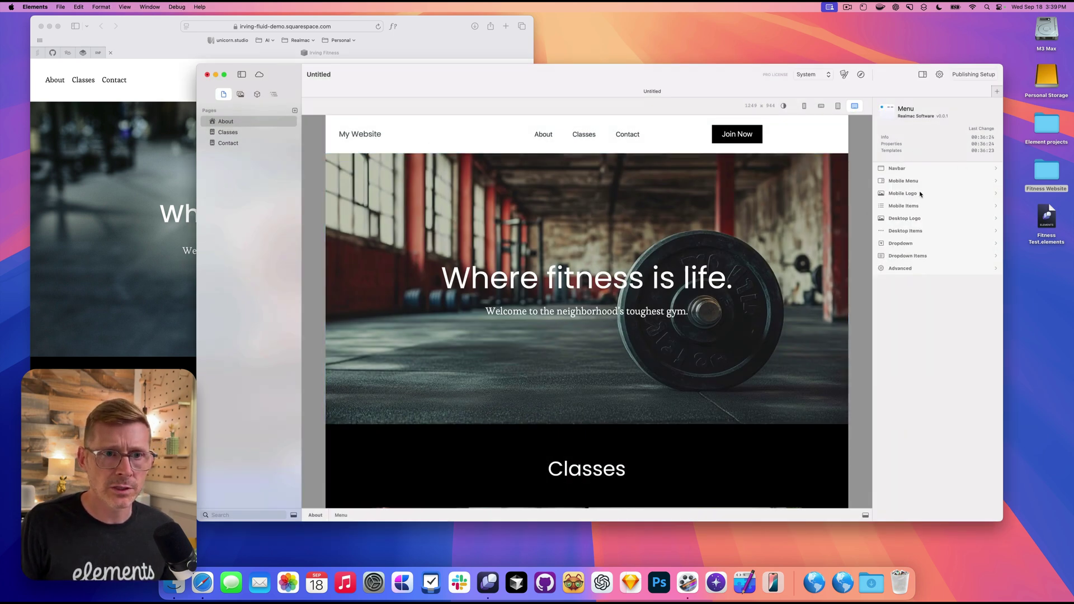
left_click(920, 182)
left_click(915, 182)
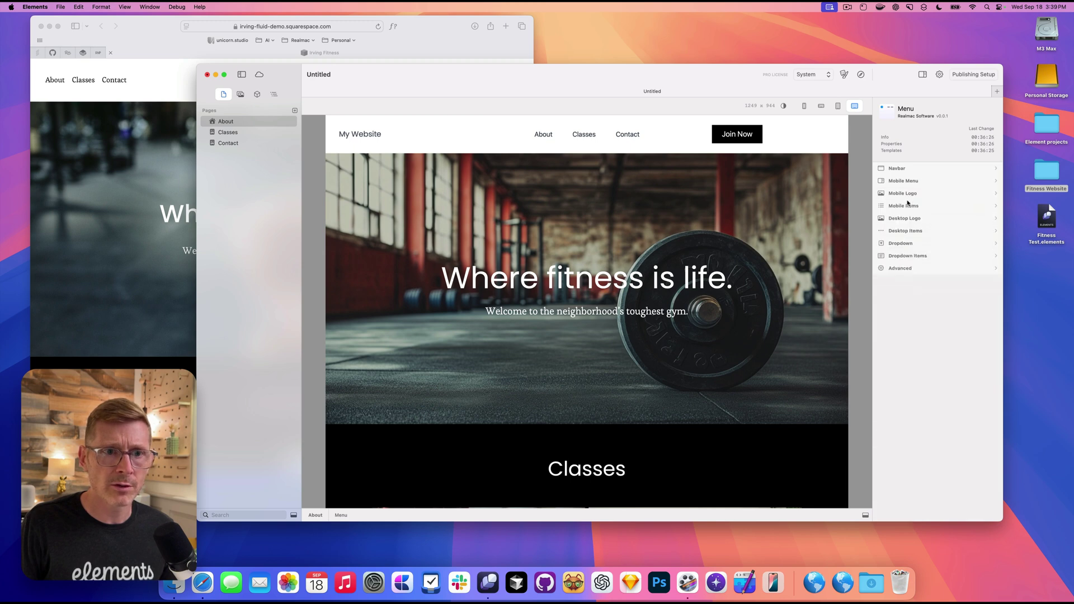
left_click(917, 218)
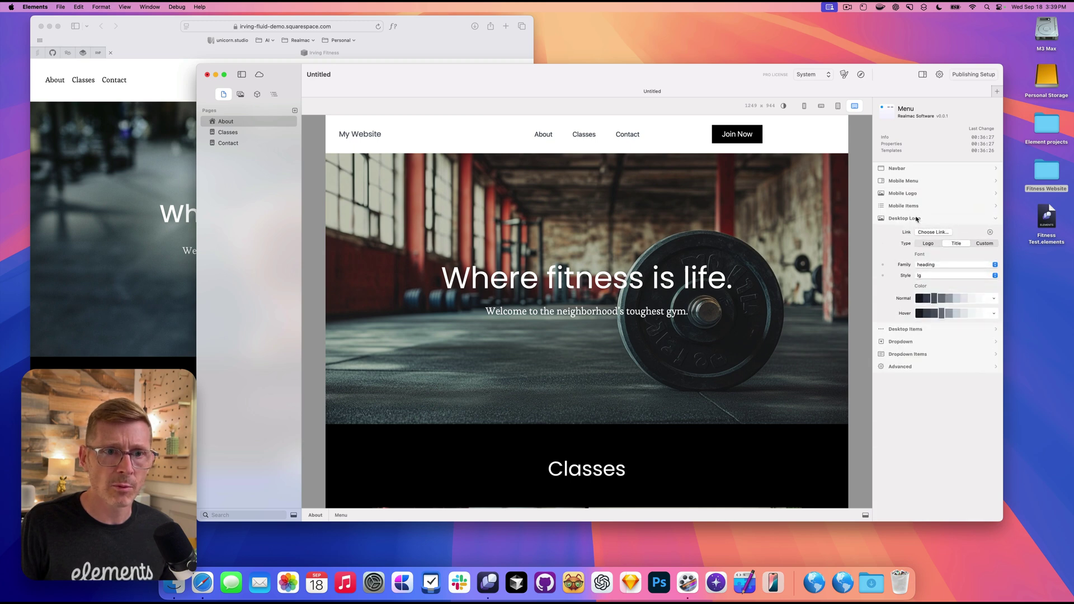
left_click(935, 244)
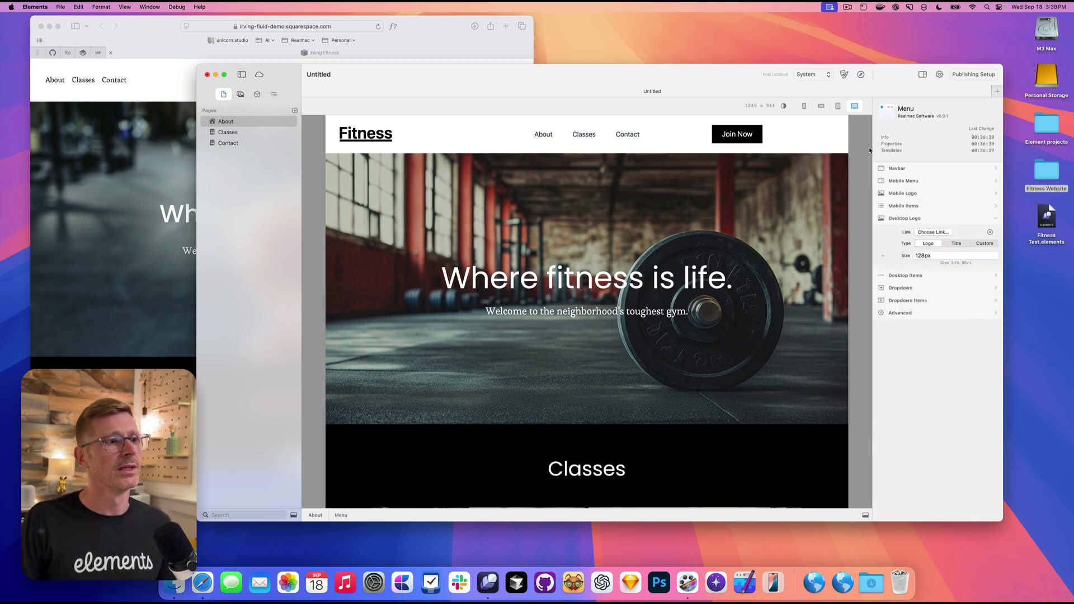
Step: Preview the site in Safari, hide the other applications and enlarge the browser window
key("super+Tab")
key("super+Tab")
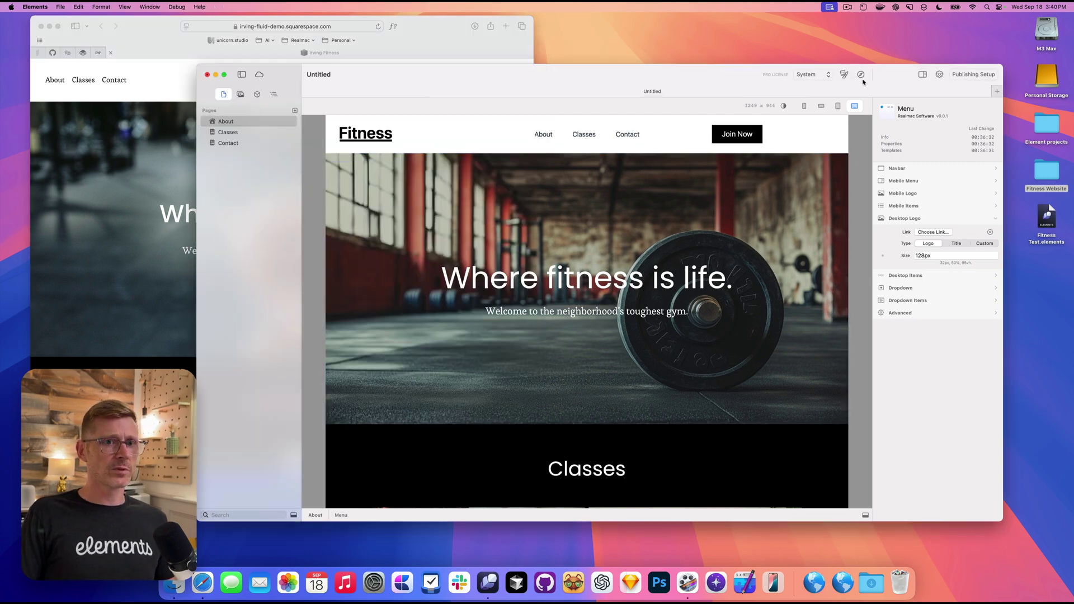
left_click(861, 75)
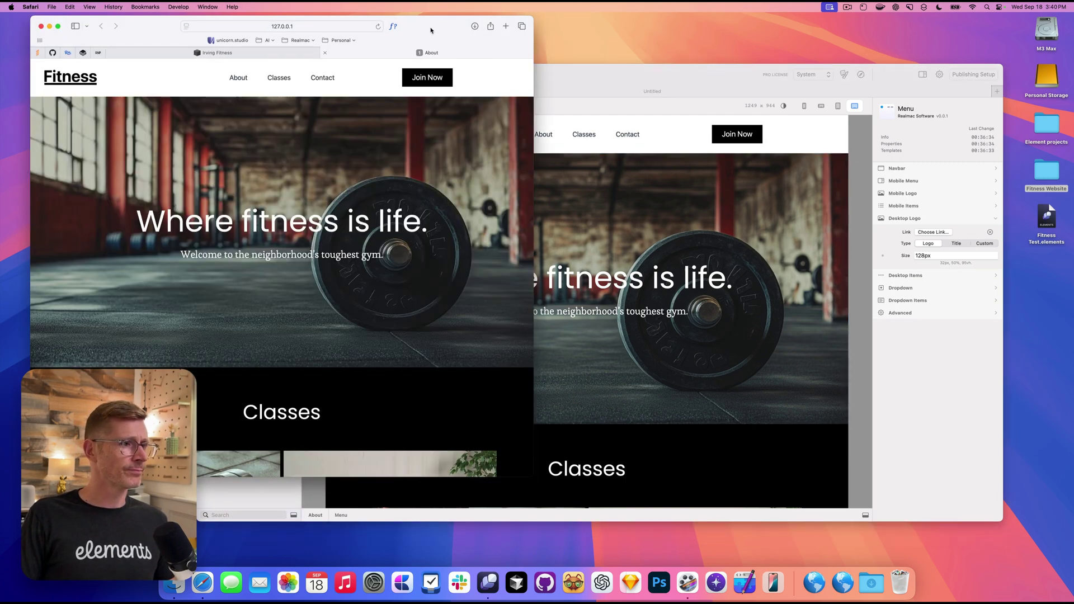
left_click_drag(431, 29, 679, 78)
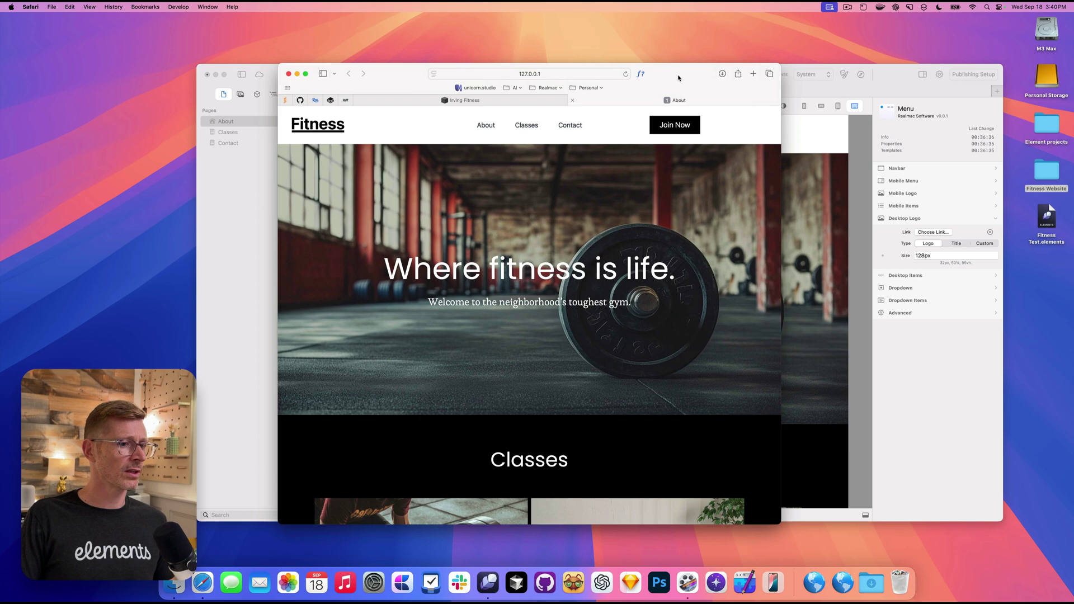
left_click(30, 7)
left_click(37, 127)
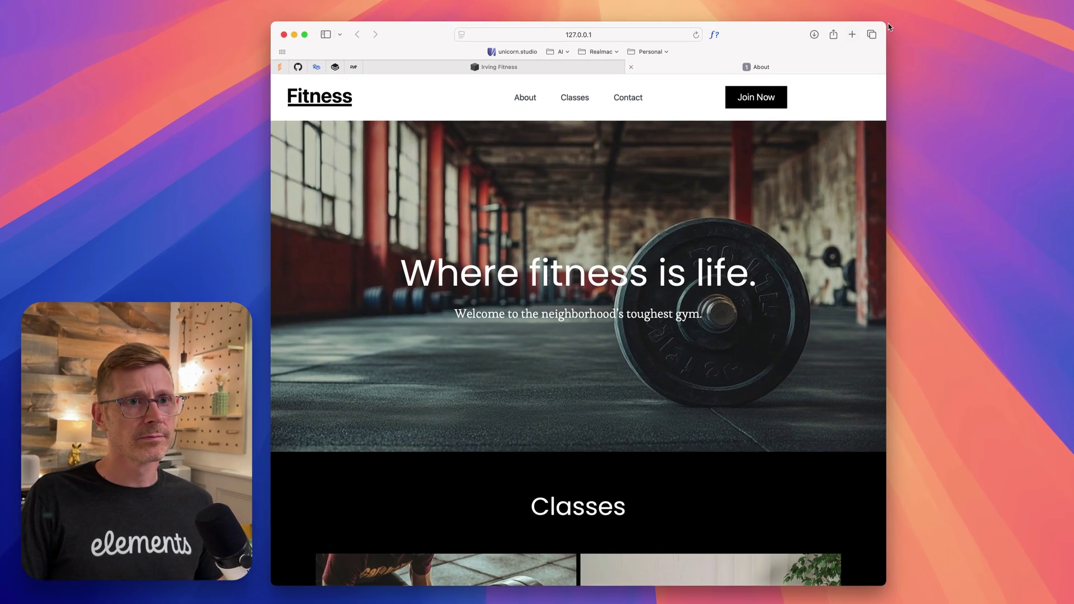
left_click_drag(780, 63, 900, 56)
left_click_drag(1033, 13, 1058, 19)
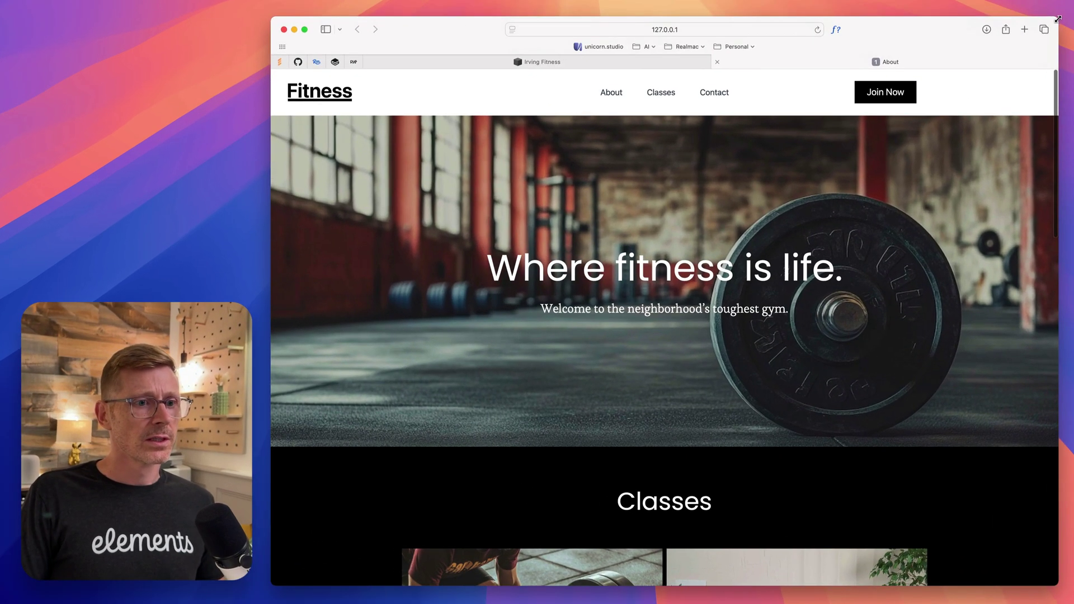
Step: Examine the previewed home page from the hero through the Classes grid to the quote and footer
scroll(728, 339, "down", 10)
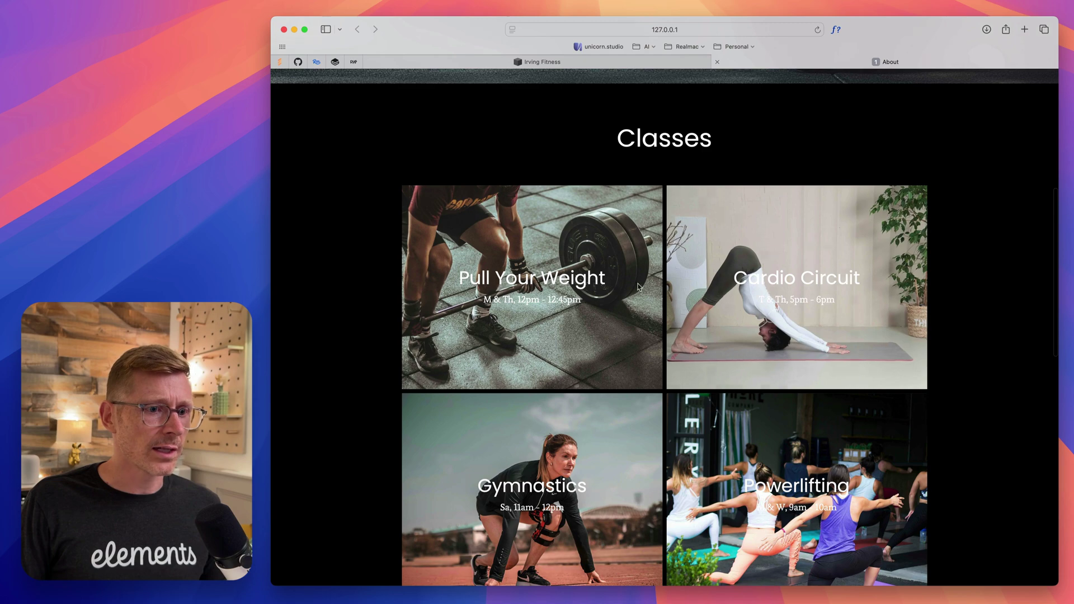
scroll(621, 314, "down", 5)
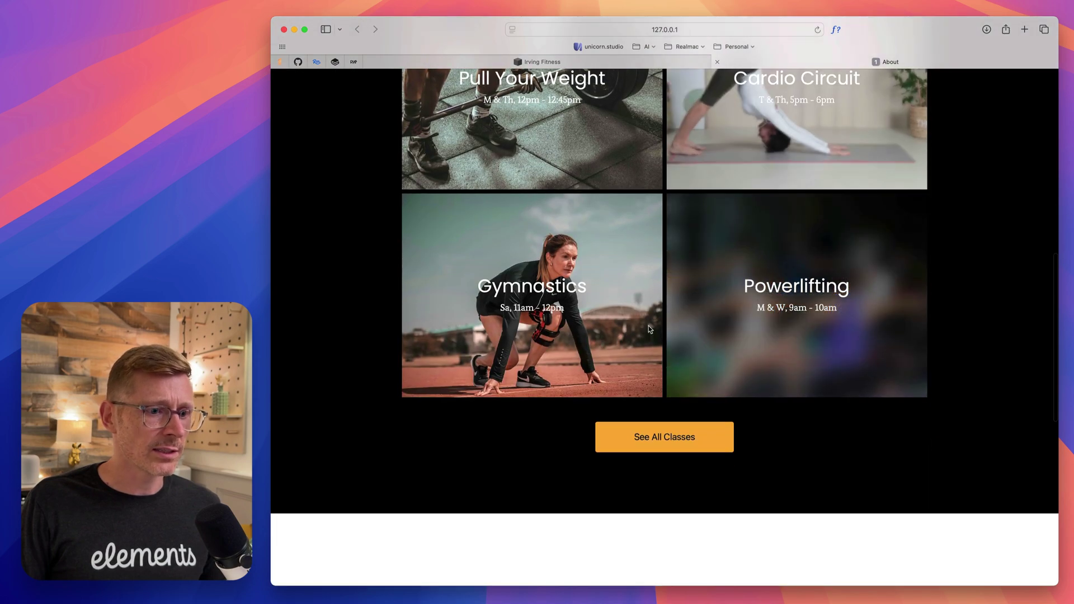
scroll(652, 429, "down", 11)
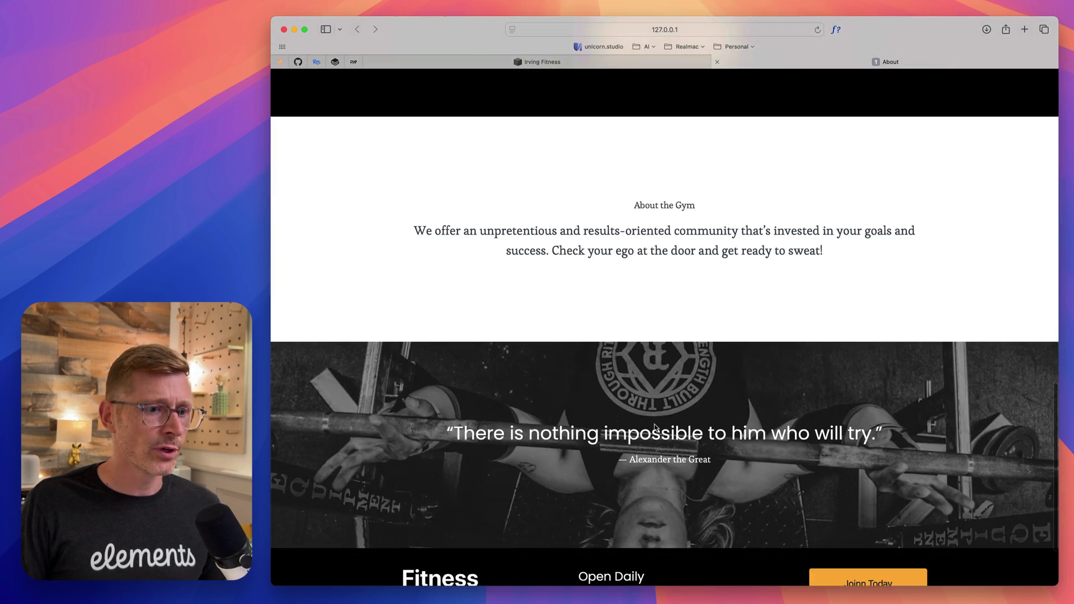
scroll(655, 424, "down", 2)
scroll(697, 427, "up", 20)
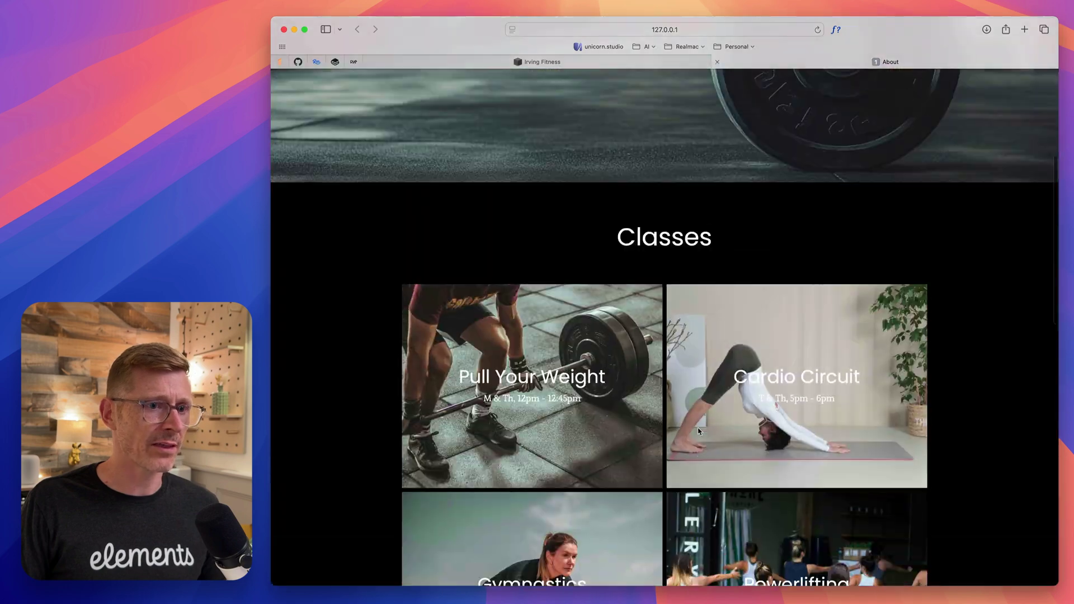
scroll(705, 319, "down", 1)
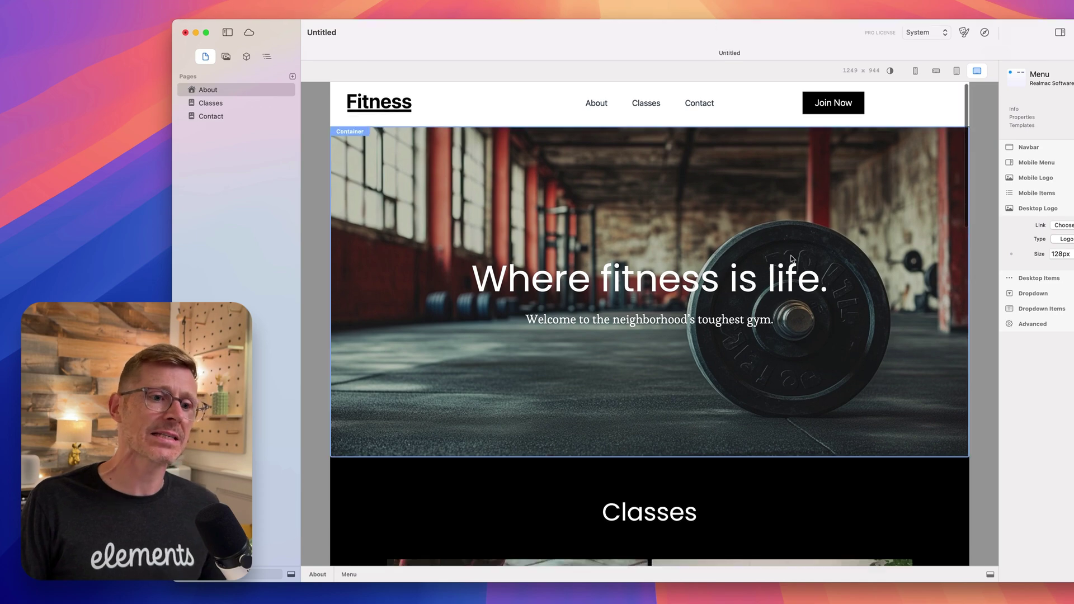
Step: Return to the project and select the "Pull Your Weight" card's container in the page structure
scroll(794, 254, "down", 10)
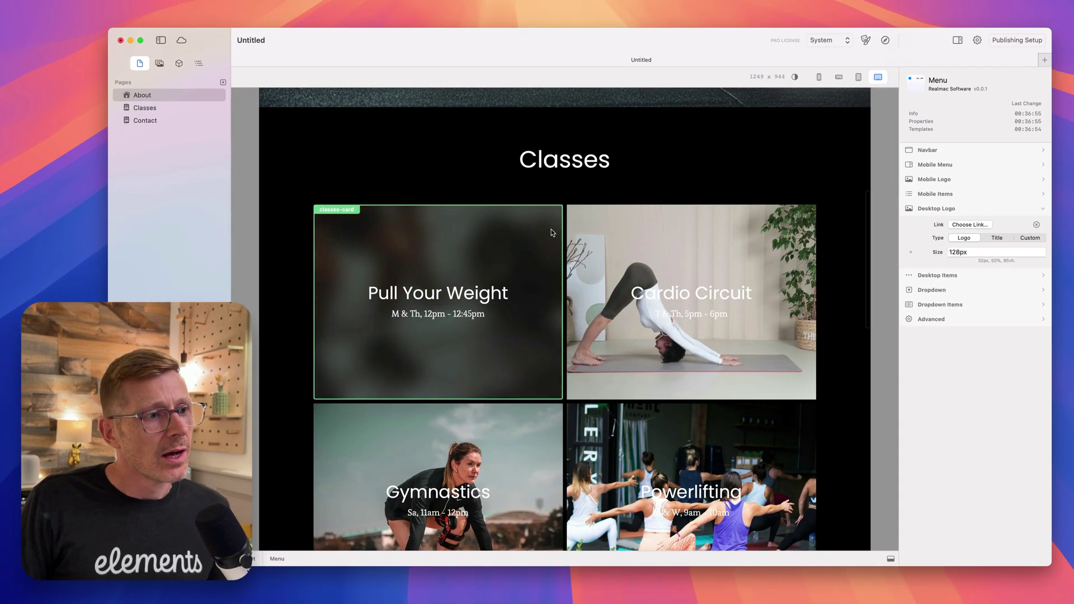
left_click(598, 247)
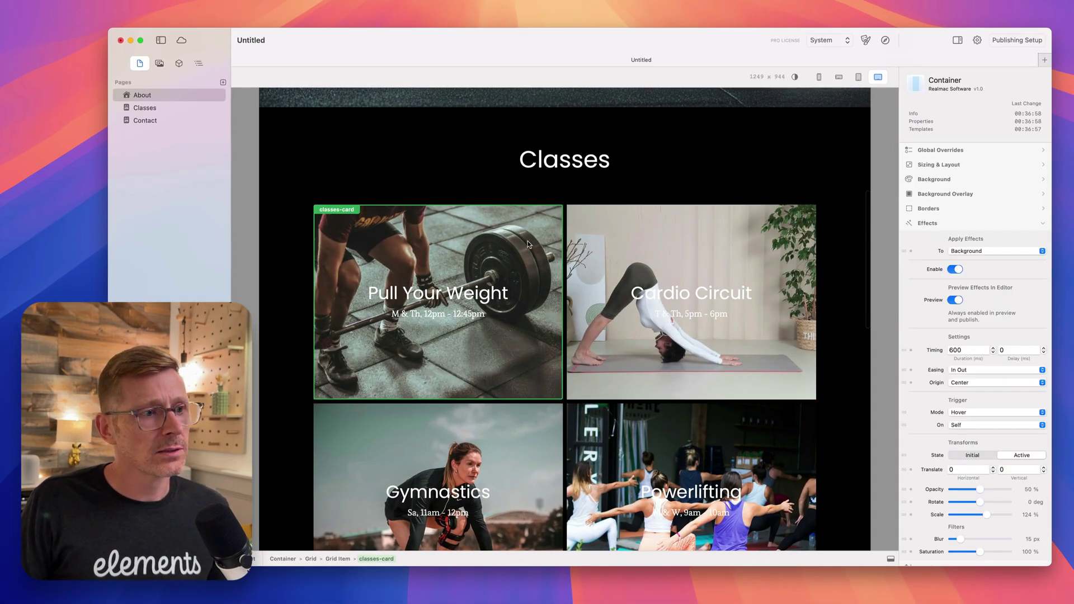
left_click(199, 63)
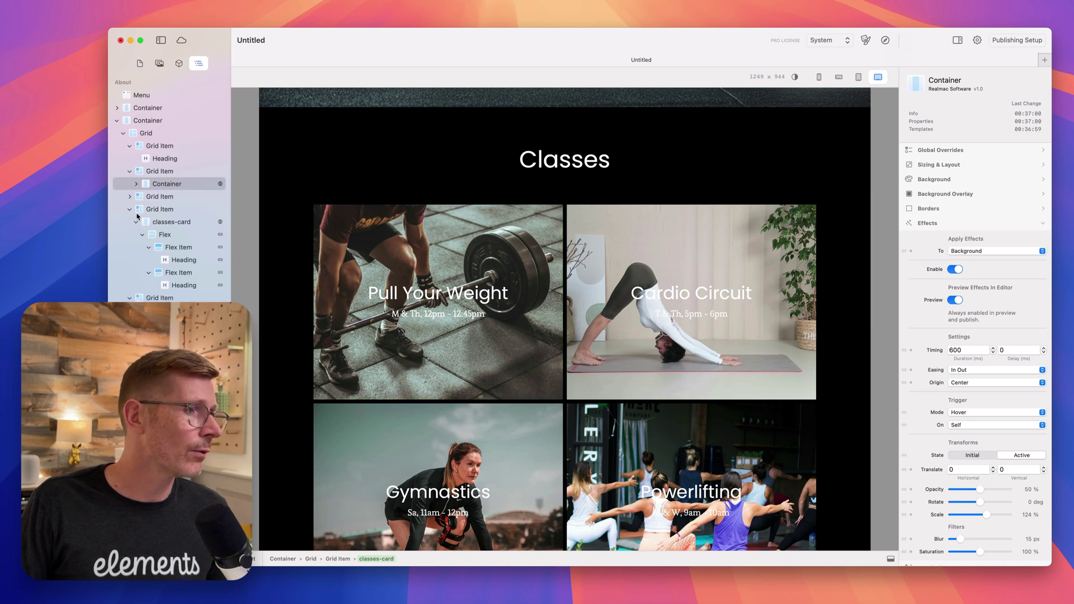
left_click(130, 171)
left_click(161, 171)
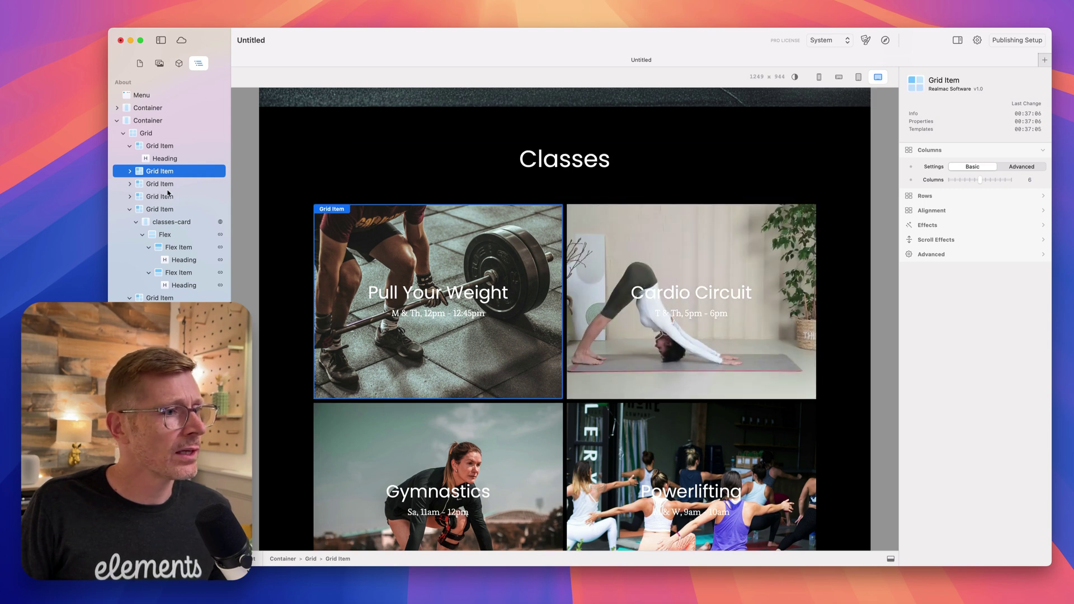
left_click(130, 171)
left_click(168, 183)
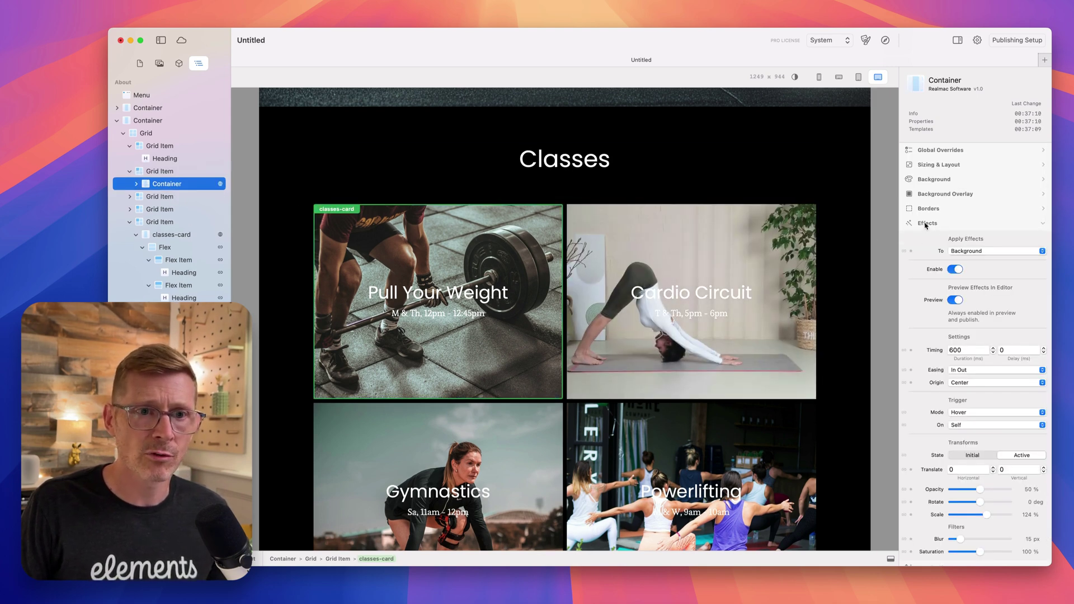
Step: Enable Scroll Effects on the "Pull Your Weight" card container and review its trigger and transform settings
scroll(1003, 532, "down", 2)
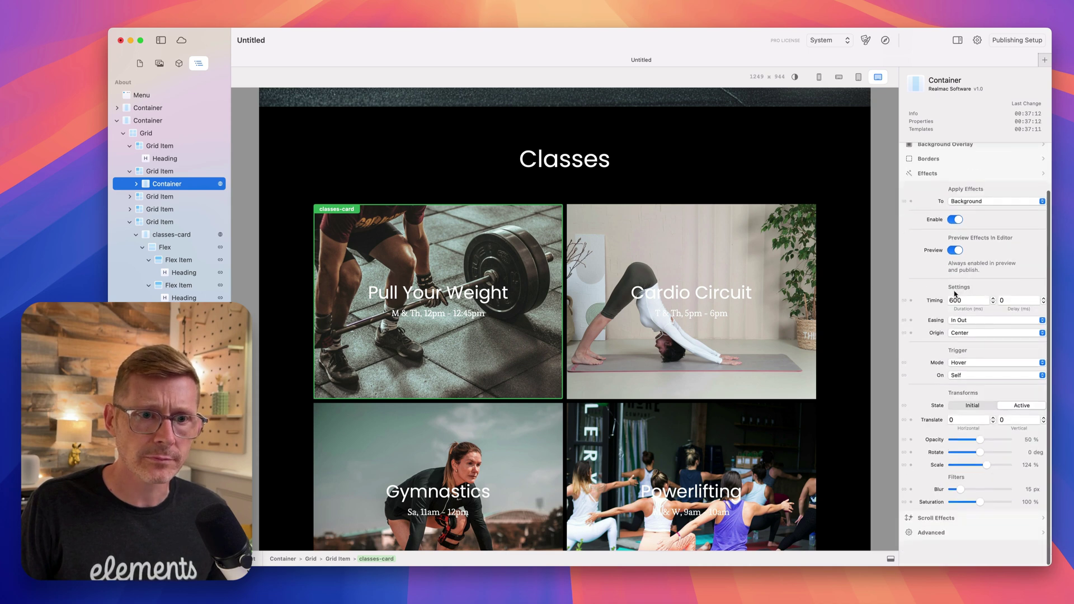
left_click(1042, 544)
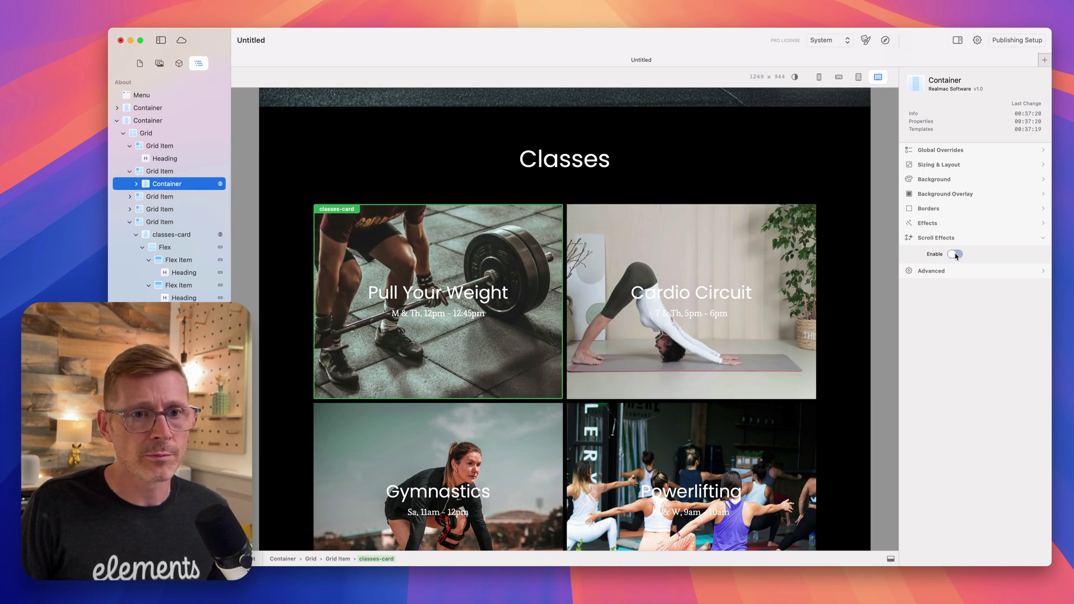
left_click(965, 242)
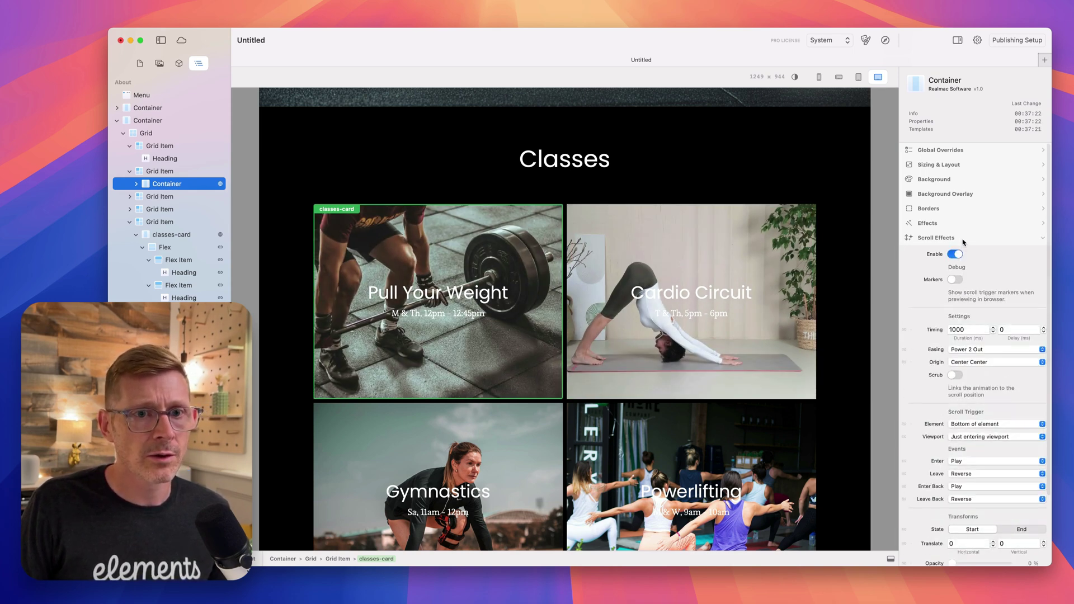
scroll(968, 269, "down", 3)
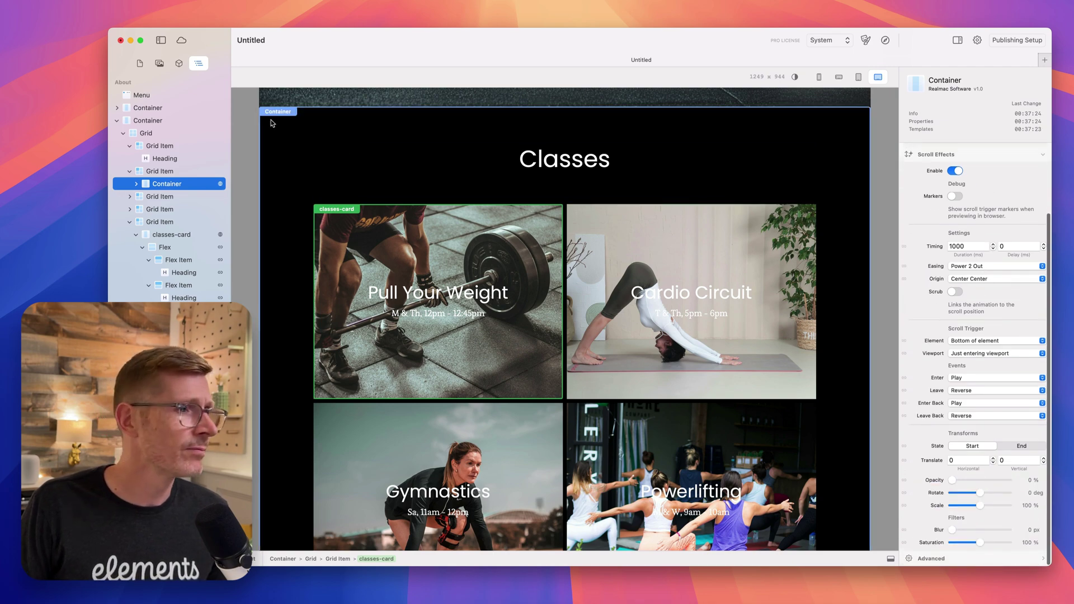
Step: Switch back to the pages list and reopen the About page at its Classes section
left_click(140, 63)
left_click(147, 108)
left_click(143, 95)
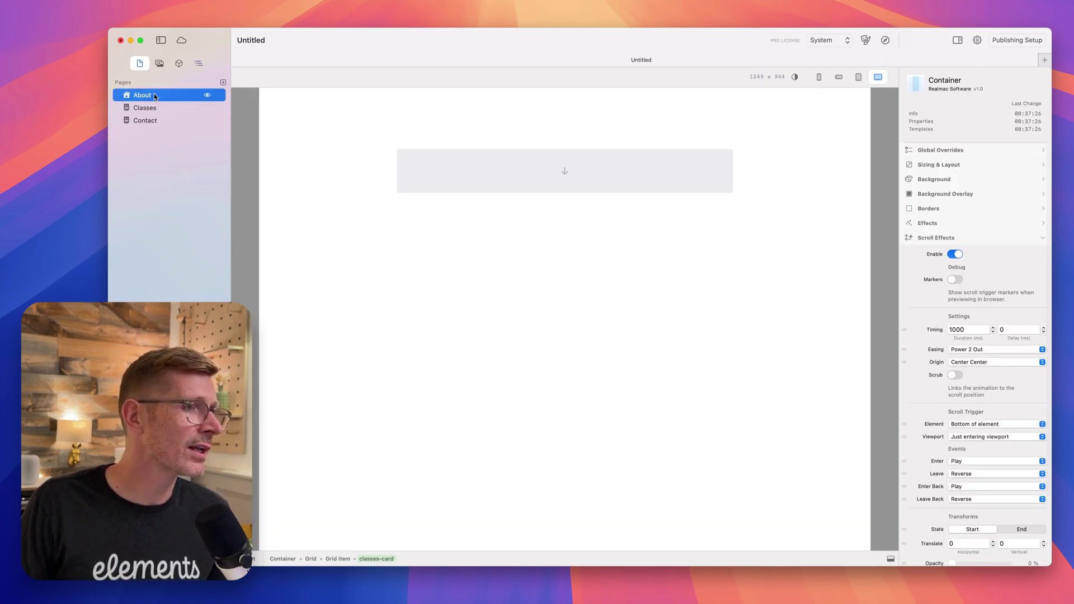
scroll(549, 250, "down", 5)
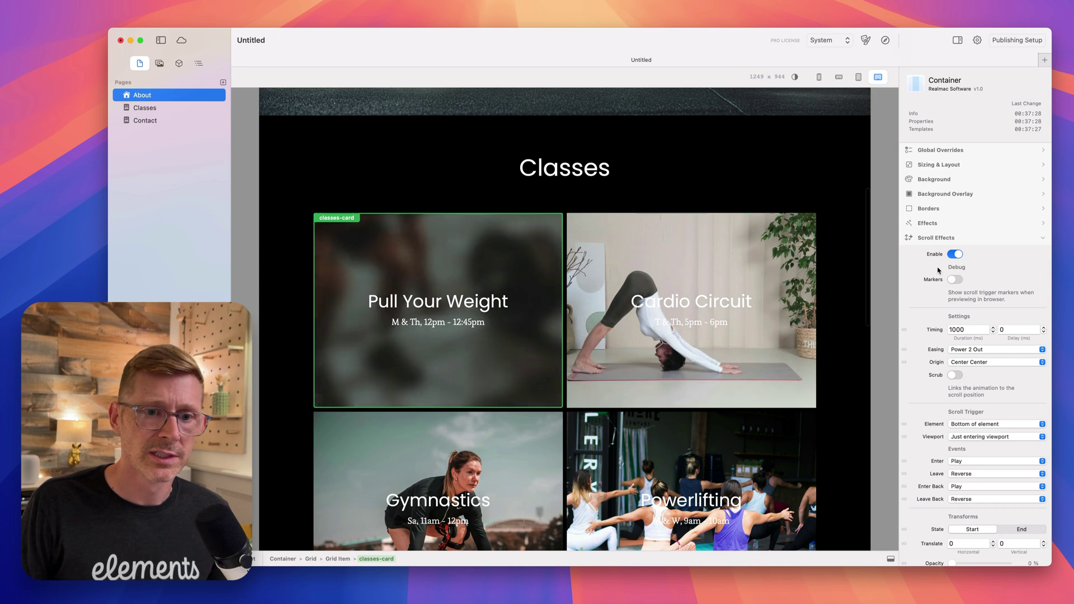
scroll(1001, 493, "down", 3)
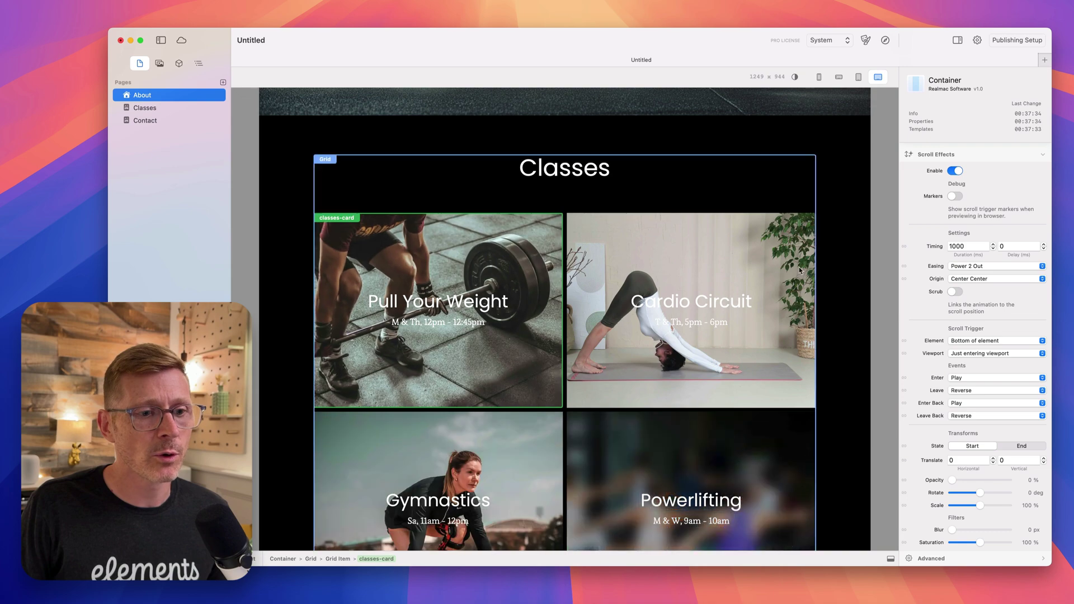
Step: Preview the page in the browser to check the first card's scroll effect, and return to the project
left_click(885, 39)
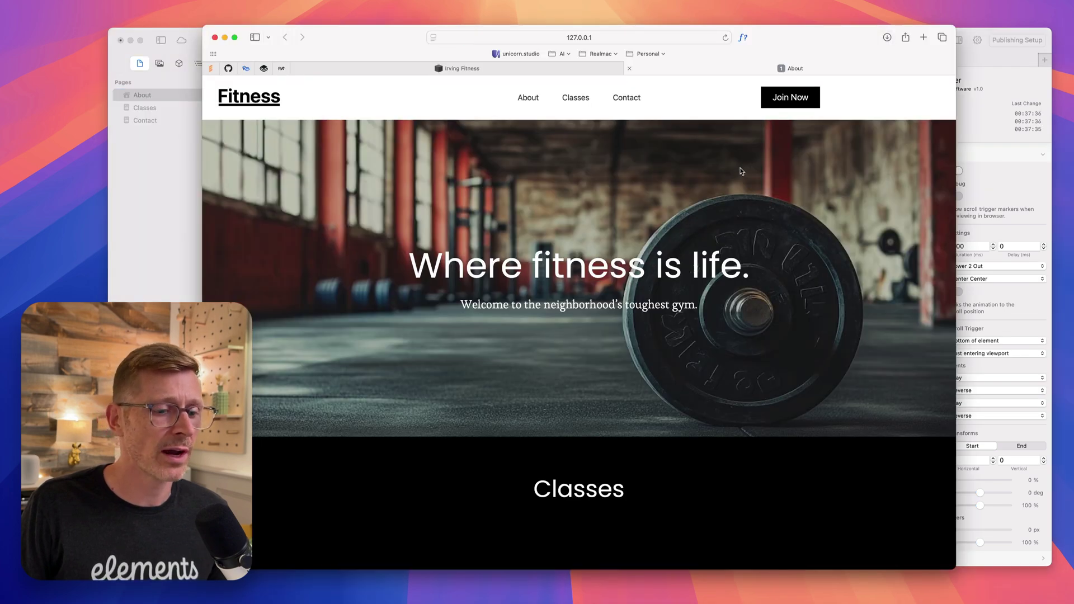
scroll(713, 312, "down", 7)
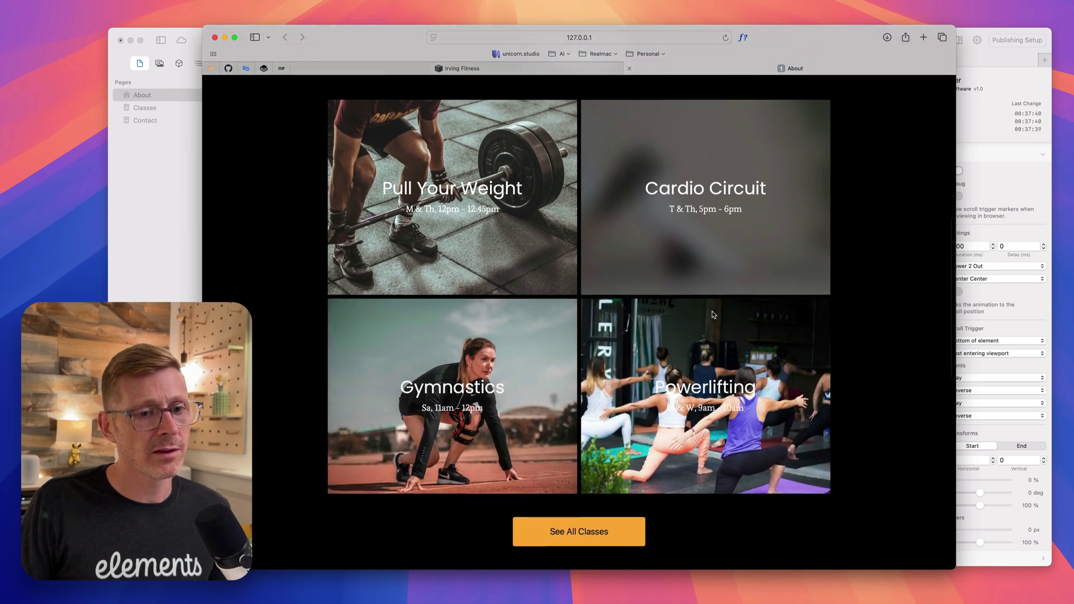
scroll(714, 314, "up", 10)
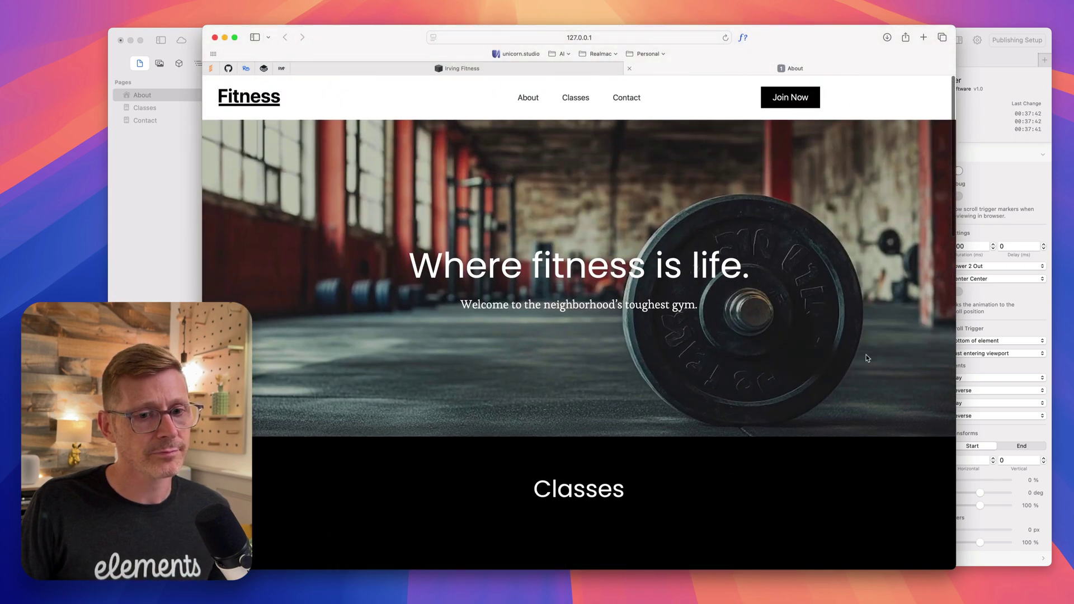
scroll(934, 364, "down", 10)
scroll(934, 364, "up", 5)
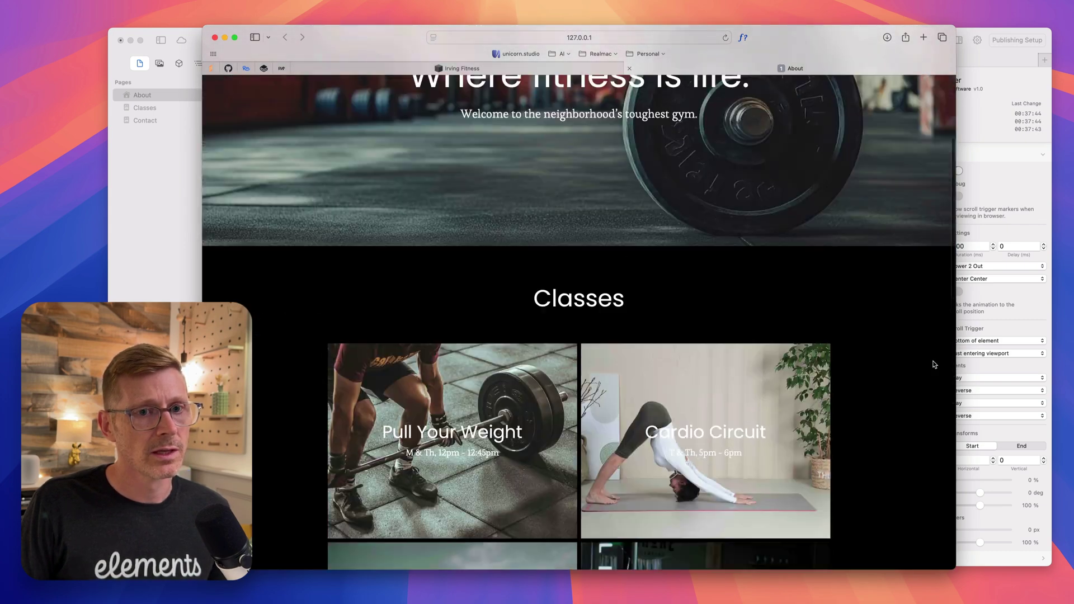
scroll(935, 364, "up", 5)
key("super+Tab")
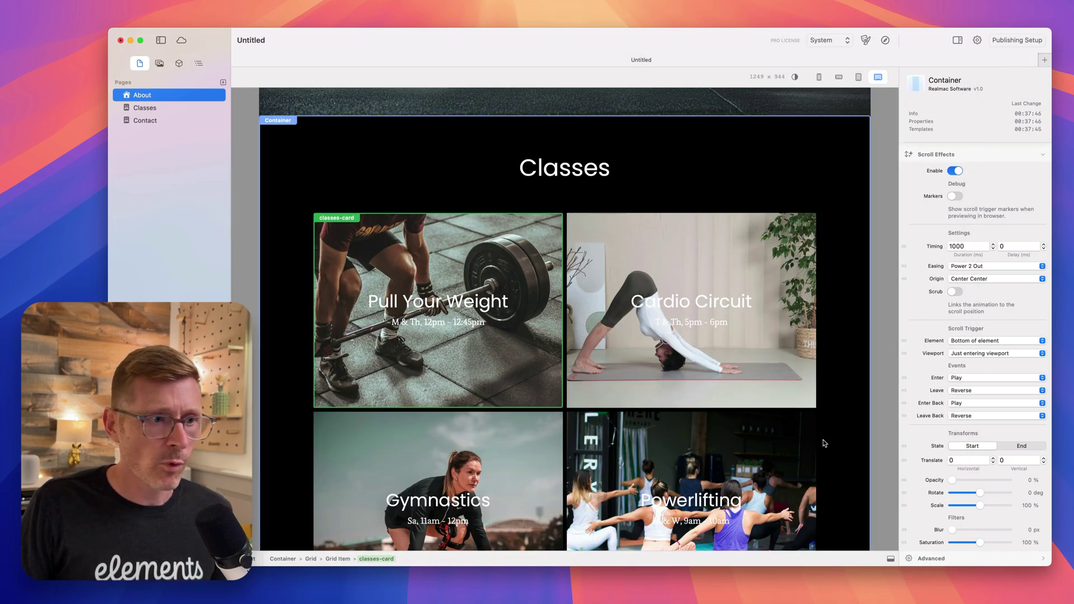
Step: Set the horizontal translate of the card's scroll effect start state to 100 and preview the page in the browser
left_click_drag(1024, 459, 929, 464)
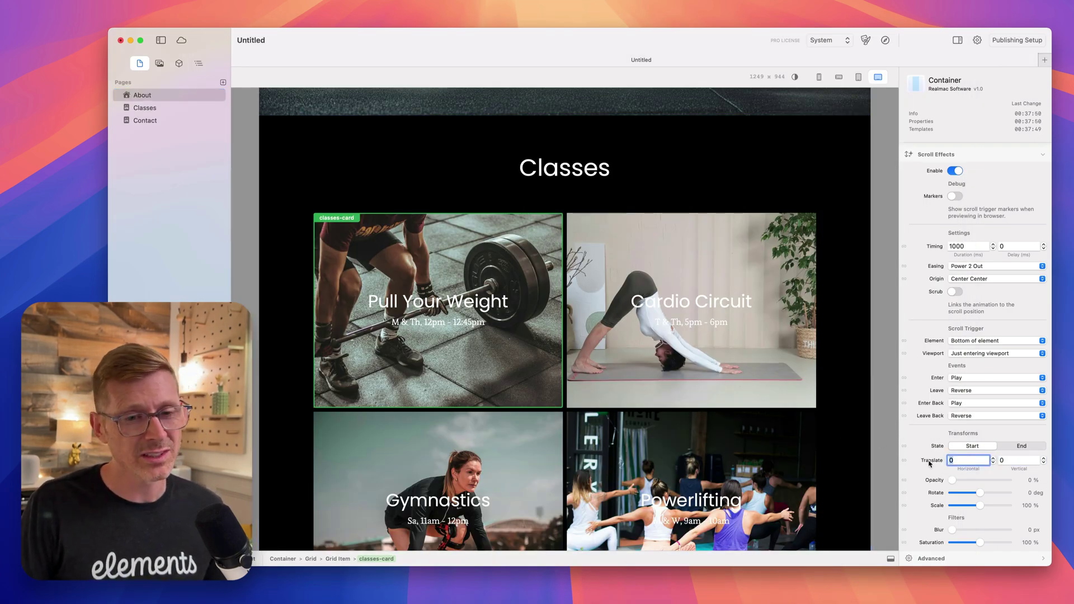
type("100")
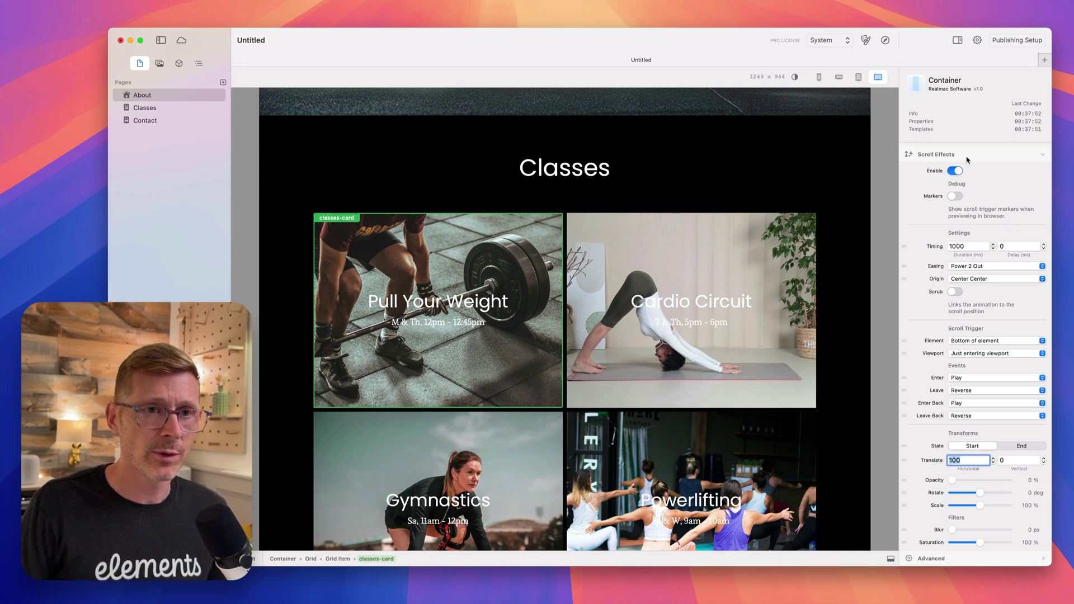
left_click(884, 42)
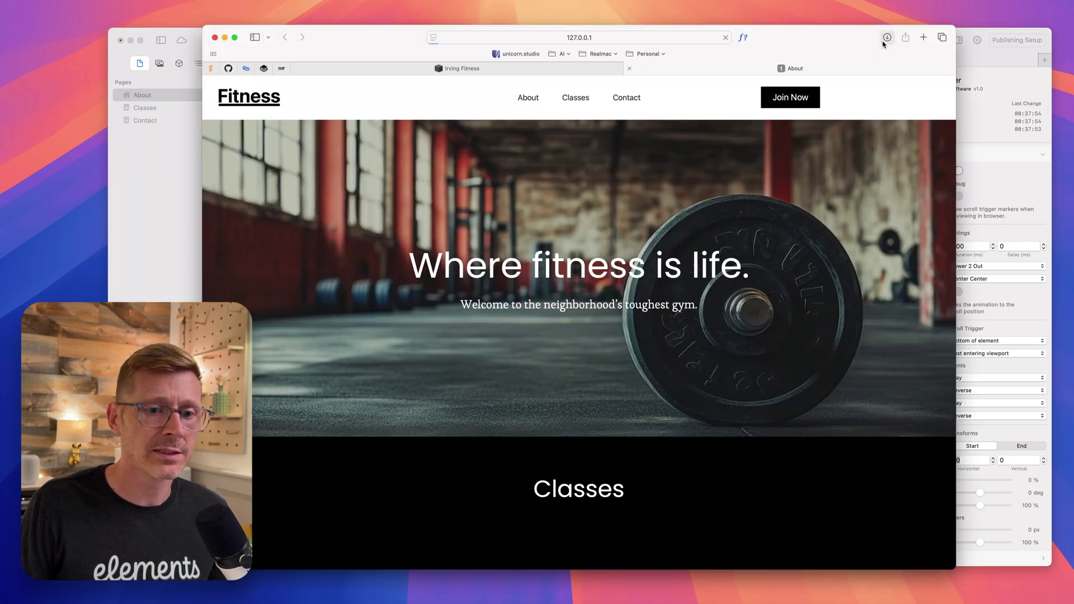
Step: Scroll the previewed page down to its Classes section to check how the class cards animate in
scroll(672, 222, "down", 5)
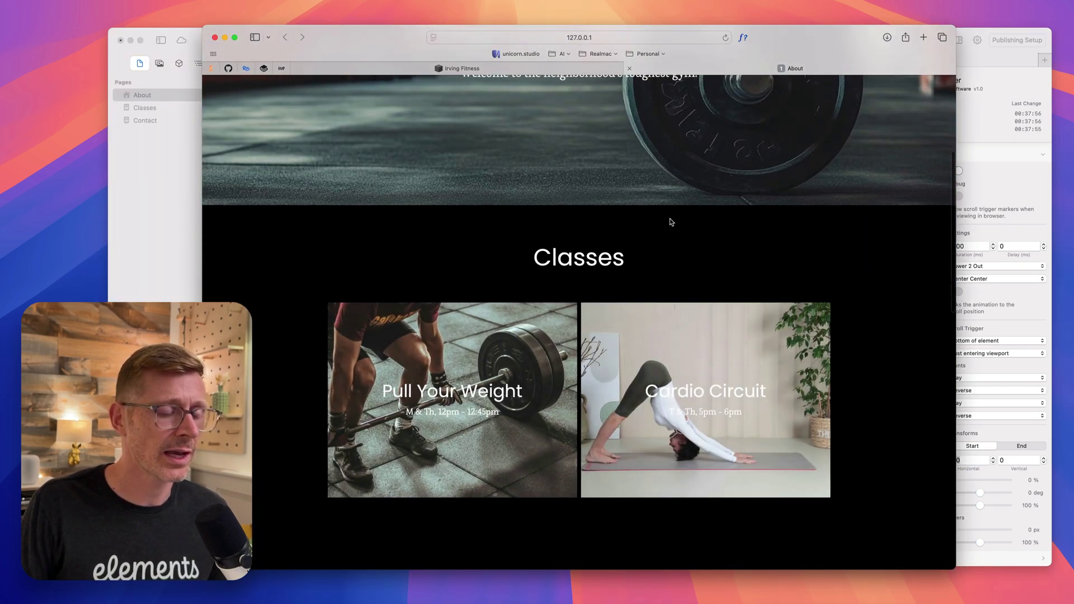
scroll(671, 222, "down", 4)
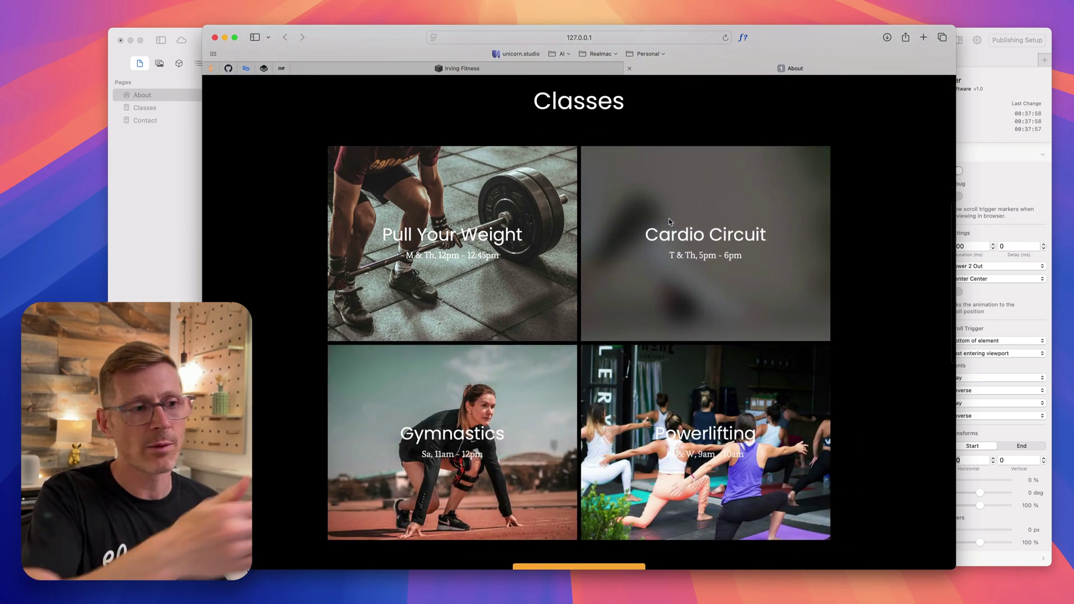
Step: Back in the project, set the start-state horizontal translate to -100 for Pull Your Weight and Gymnastics, and 100 for Cardio Circuit and Powerlifting
left_click(992, 65)
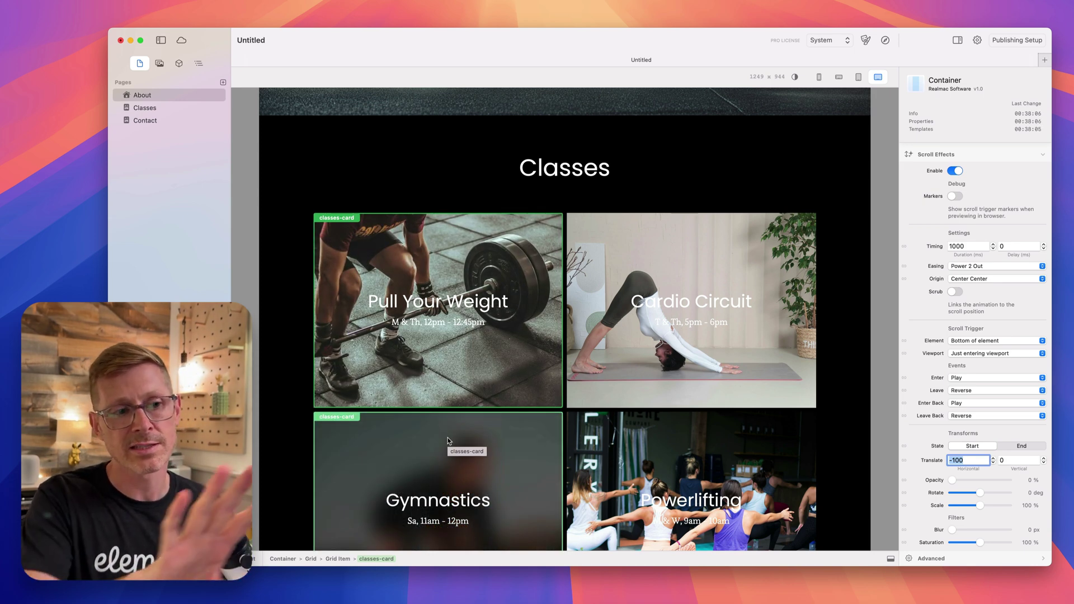
left_click(693, 255)
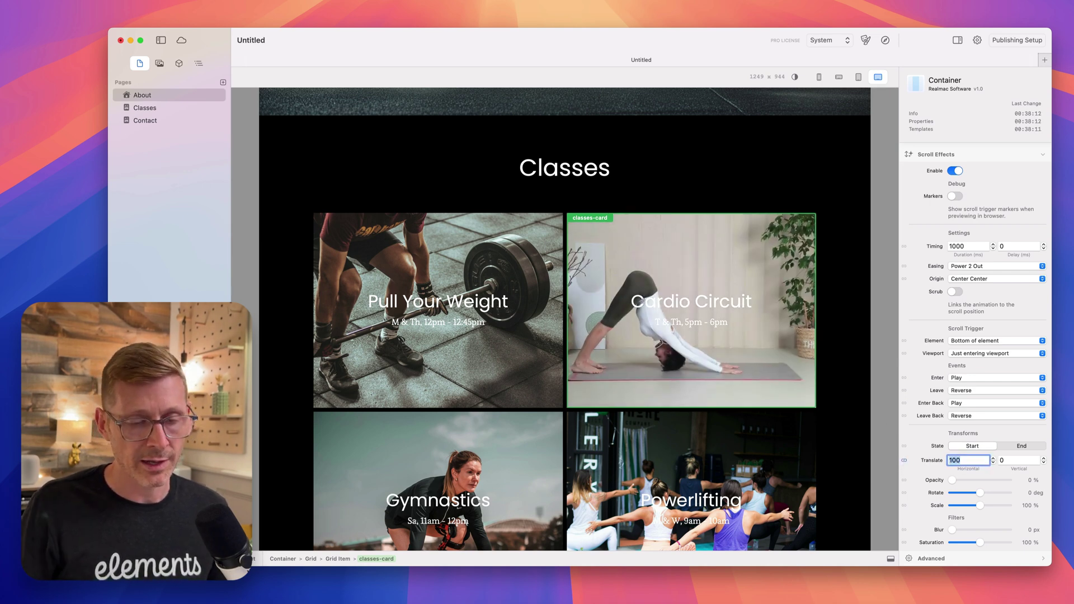
type("-100")
left_click(795, 451)
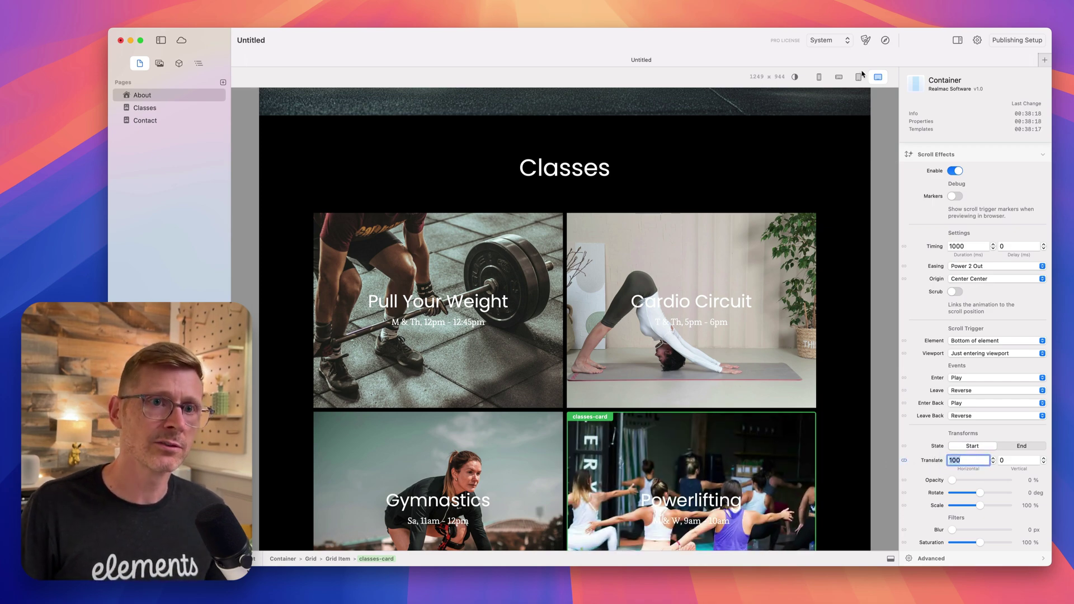
Step: Preview the page in the browser and shrink the window to check the scroll effects of all four class cards
left_click(884, 41)
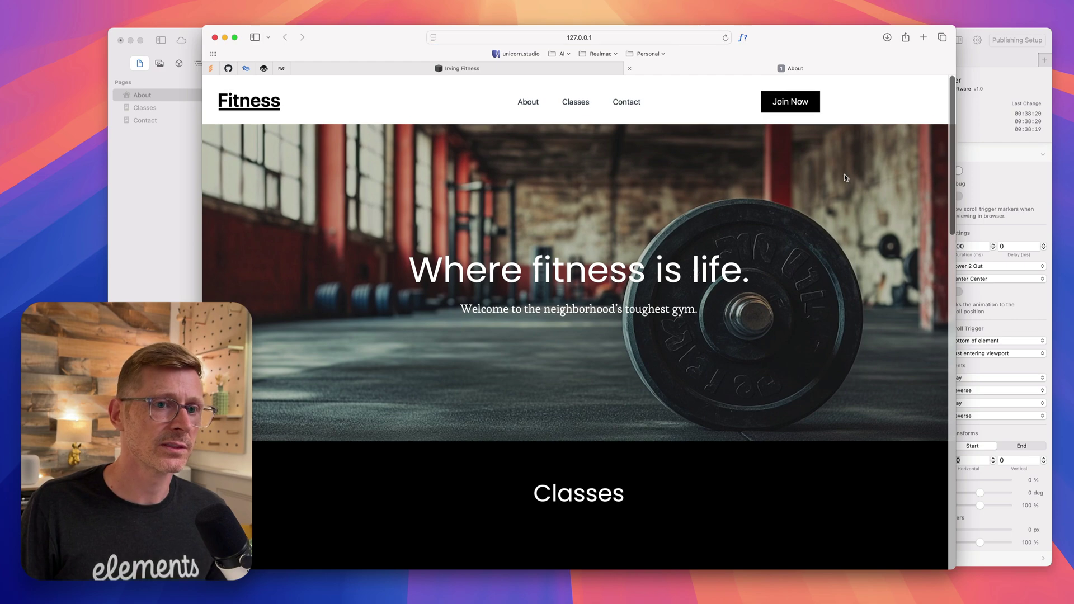
scroll(839, 224, "down", 1)
scroll(838, 247, "down", 10)
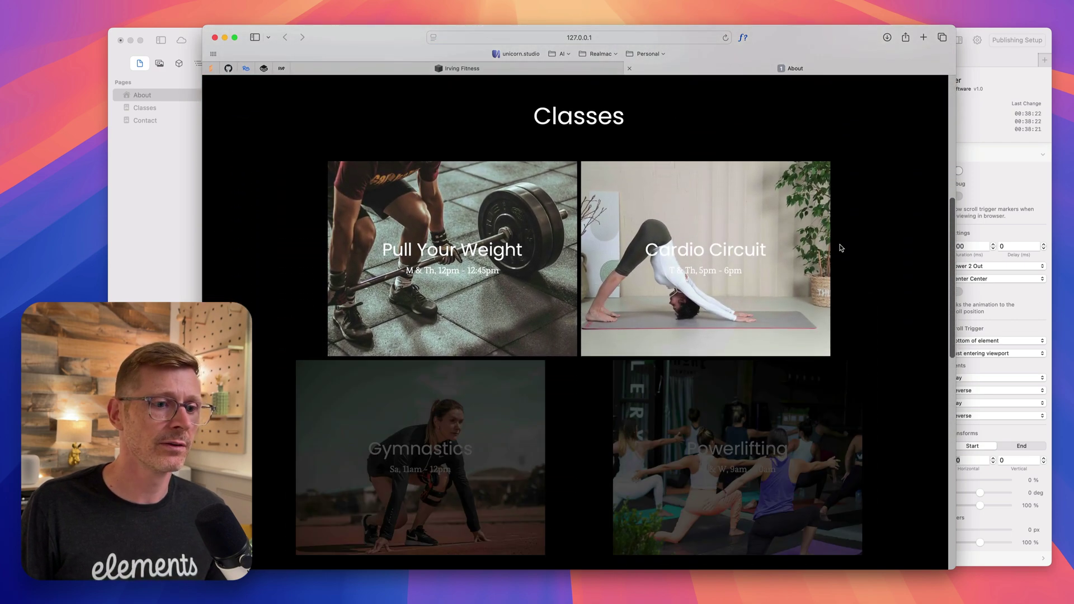
scroll(840, 247, "up", 12)
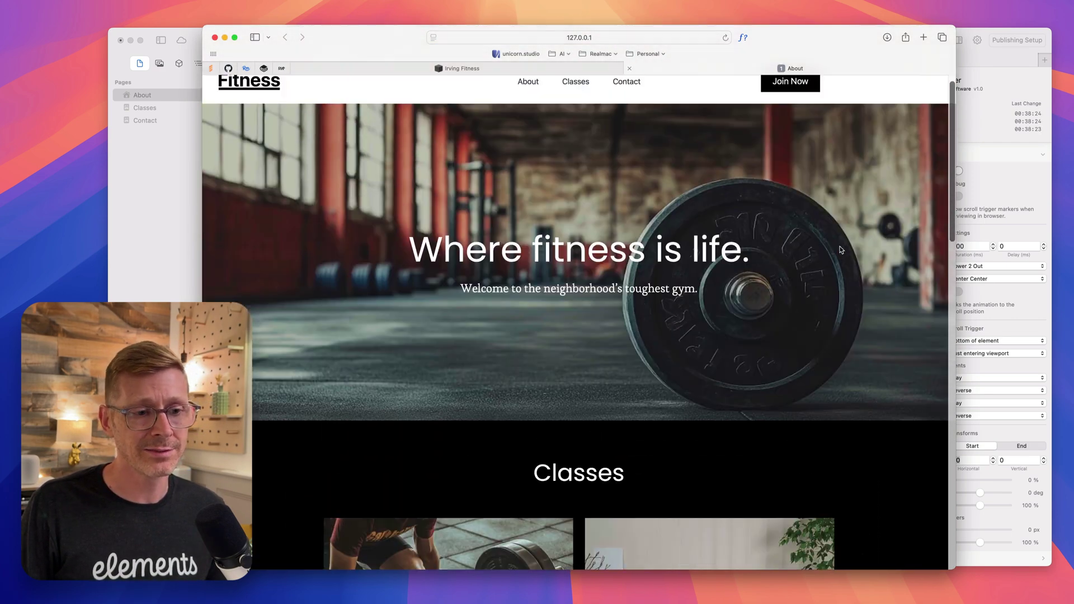
left_click_drag(954, 569, 925, 533)
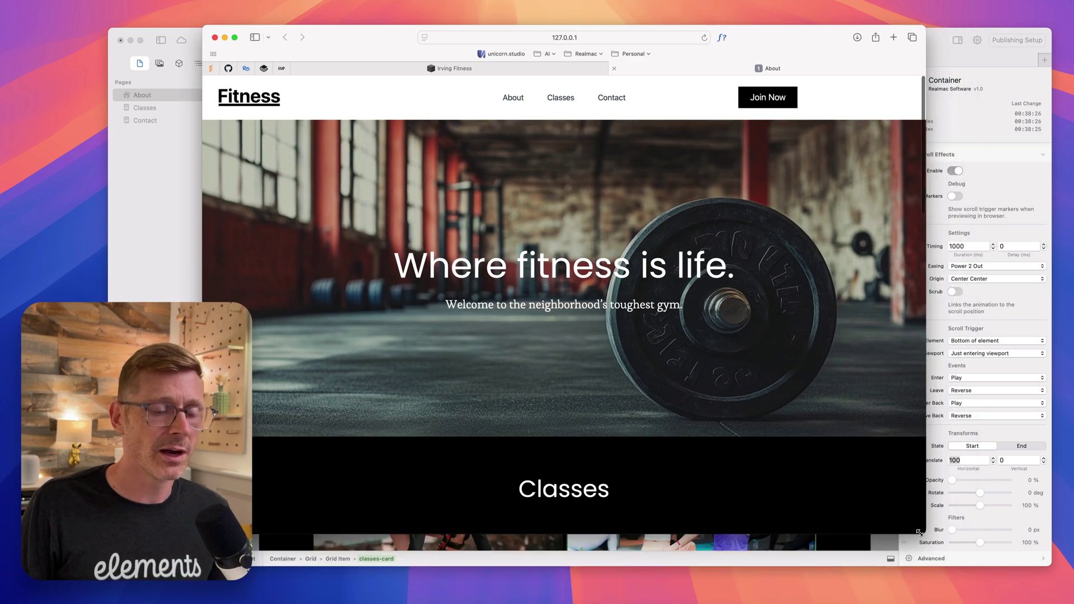
scroll(764, 301, "down", 10)
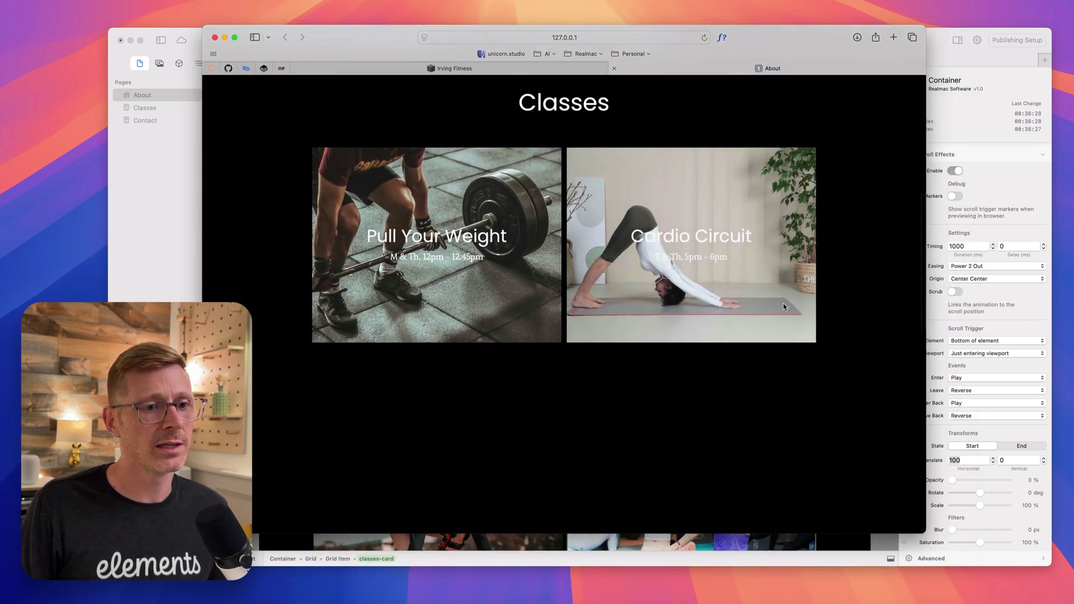
scroll(847, 293, "up", 4)
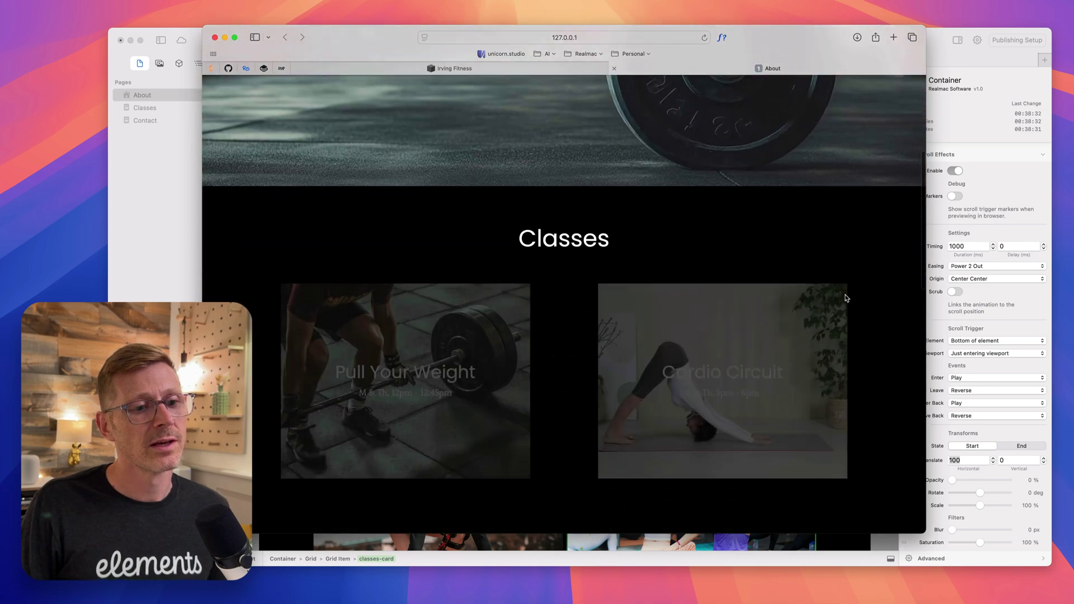
scroll(582, 276, "down", 3)
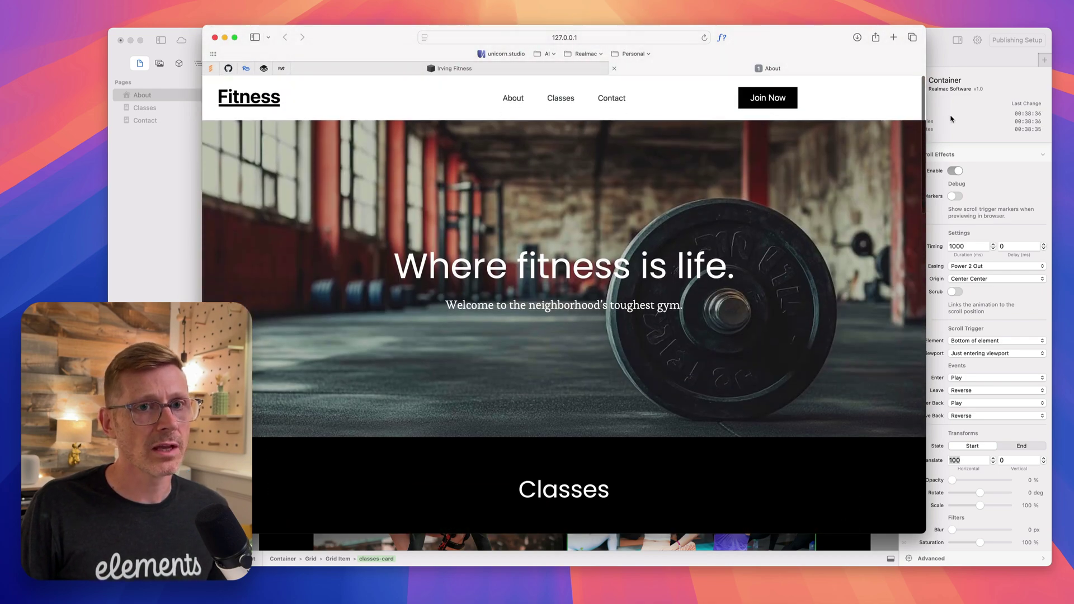
Step: Return to the project and enable Scroll Effects on both Flex Items holding the hero heading and its welcome text
left_click(944, 60)
scroll(684, 149, "up", 5)
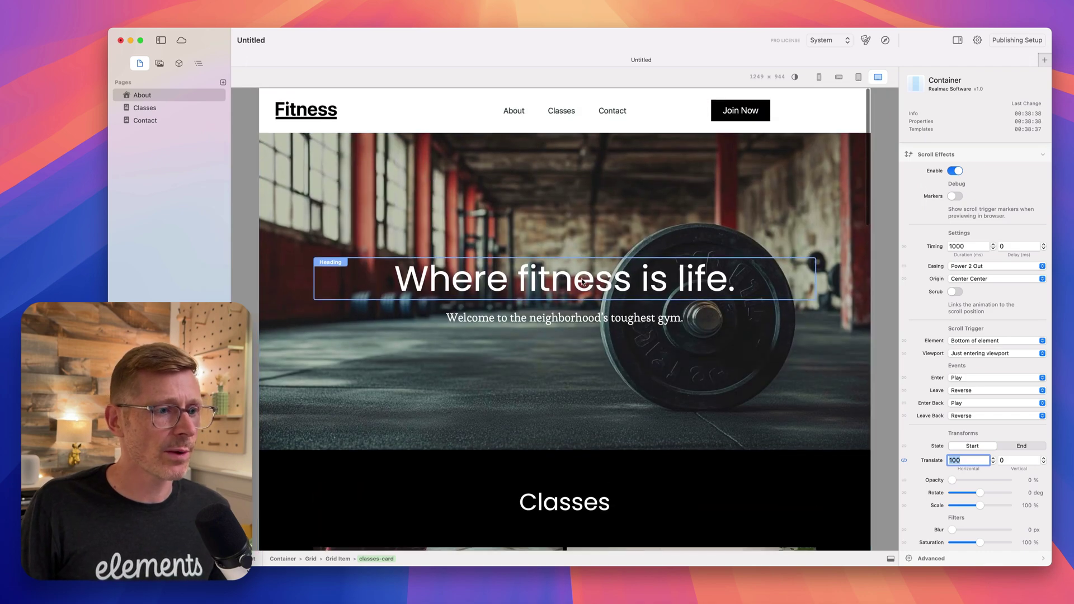
left_click(385, 287)
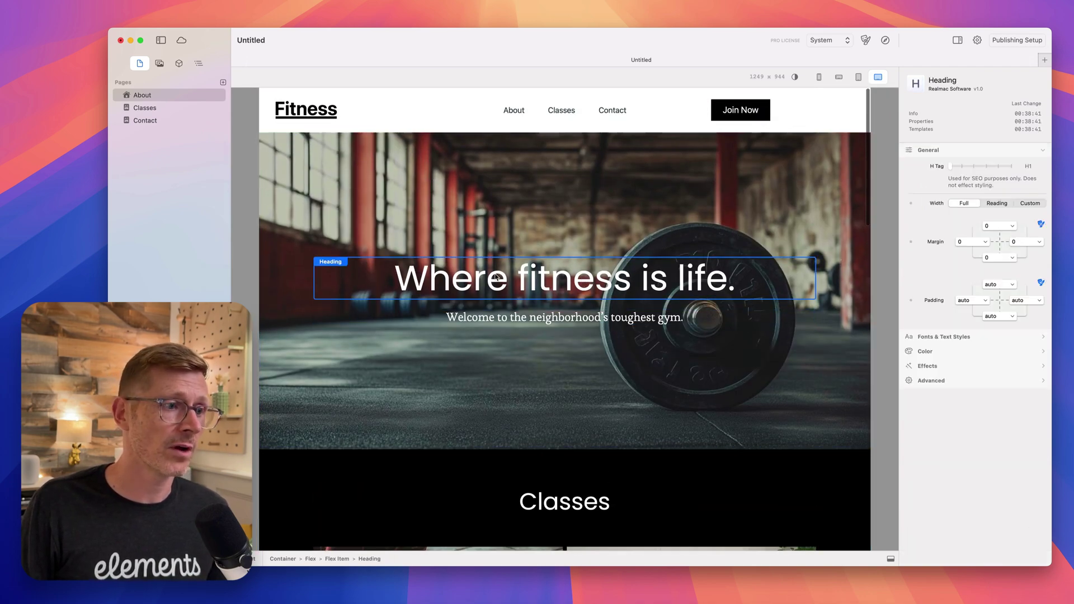
left_click(197, 63)
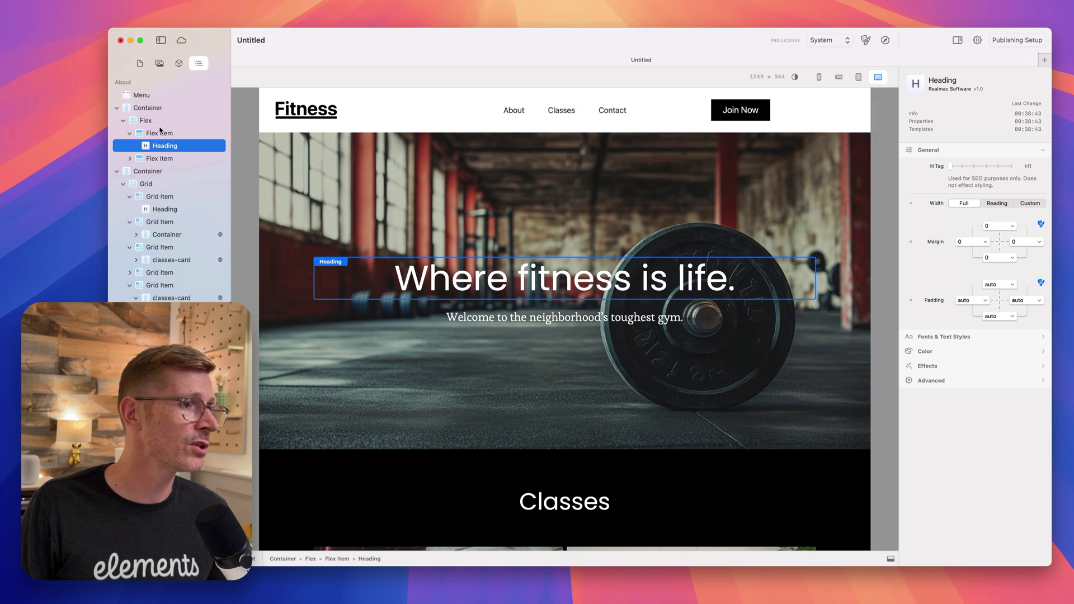
left_click(163, 133)
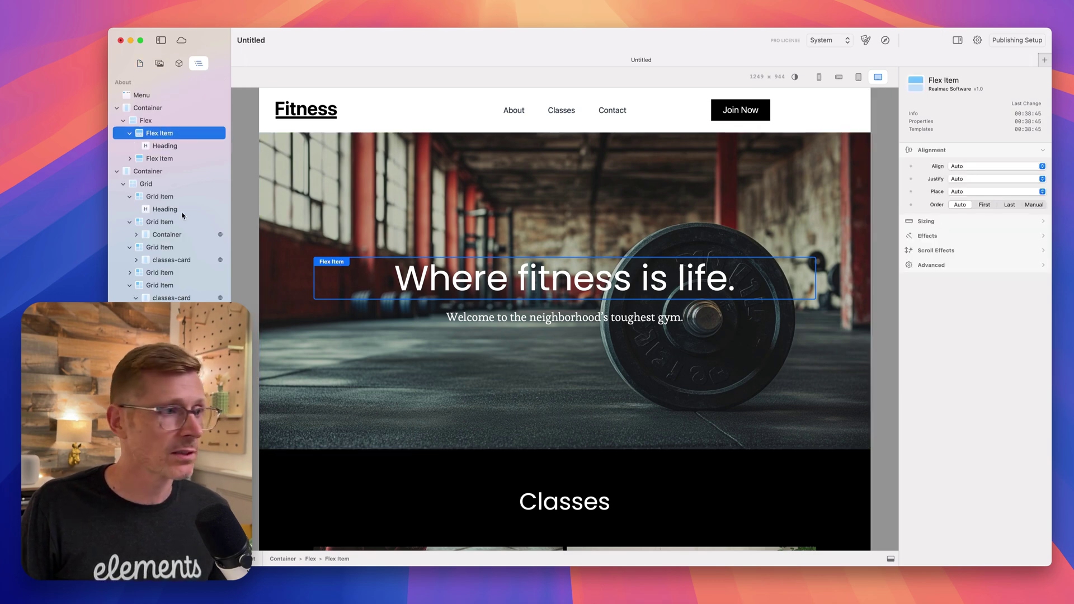
left_click(953, 253)
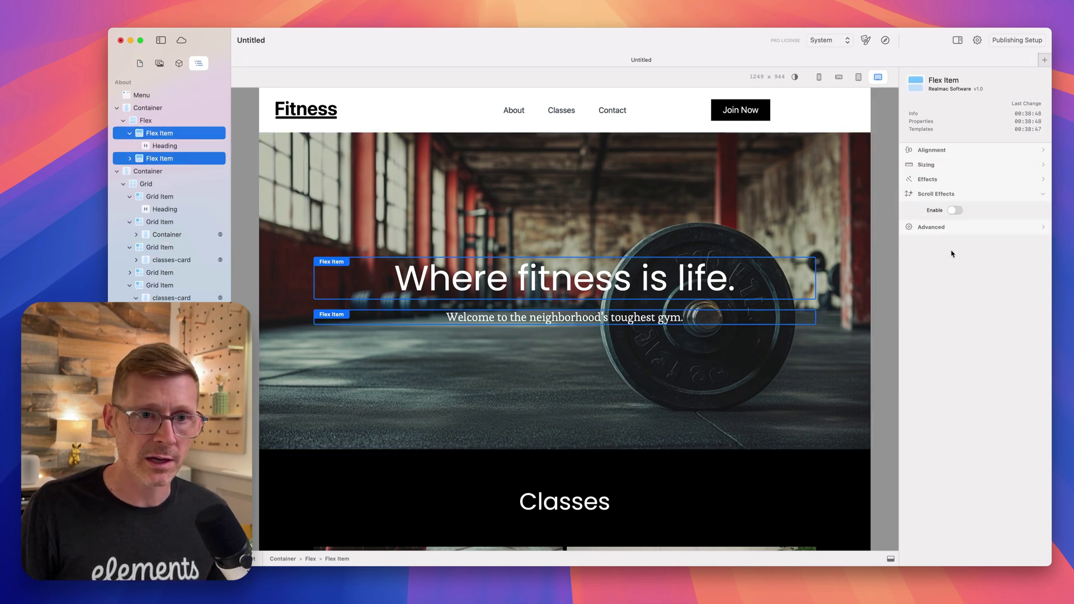
left_click(960, 211)
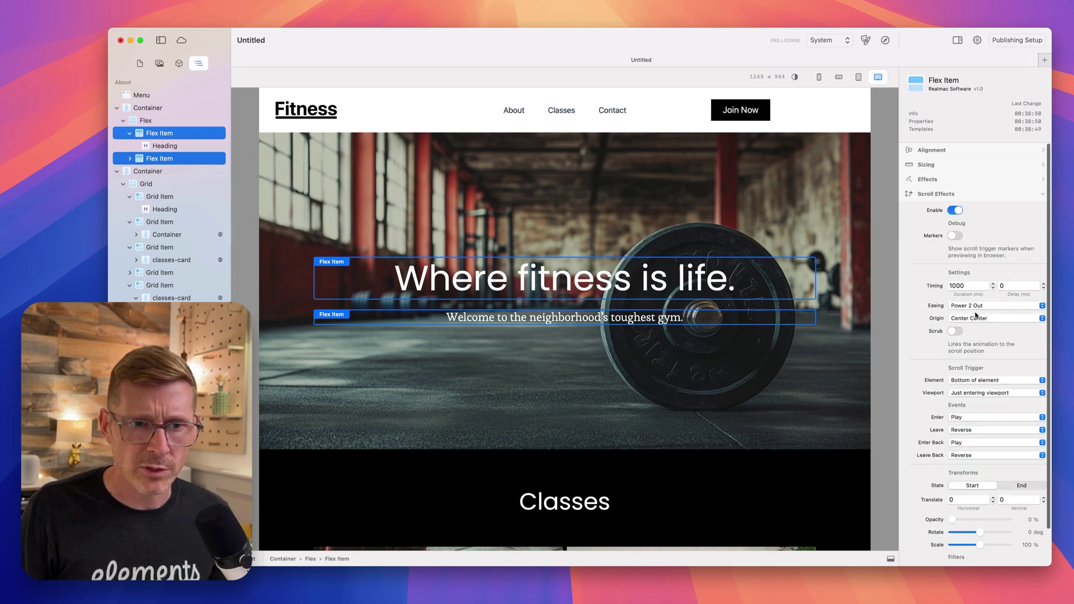
scroll(947, 411, "down", 2)
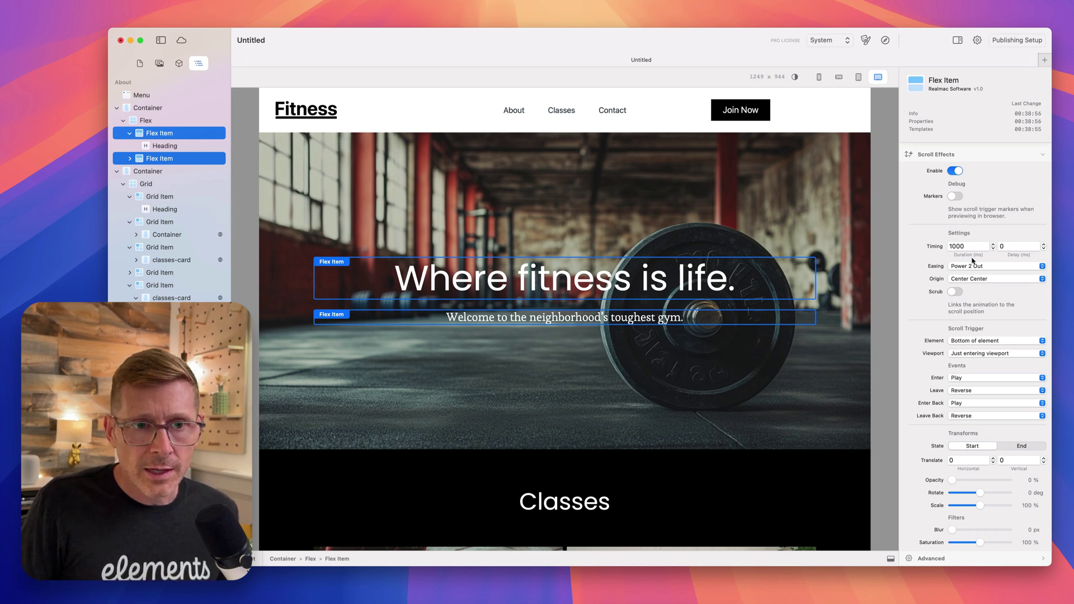
left_click(1016, 462)
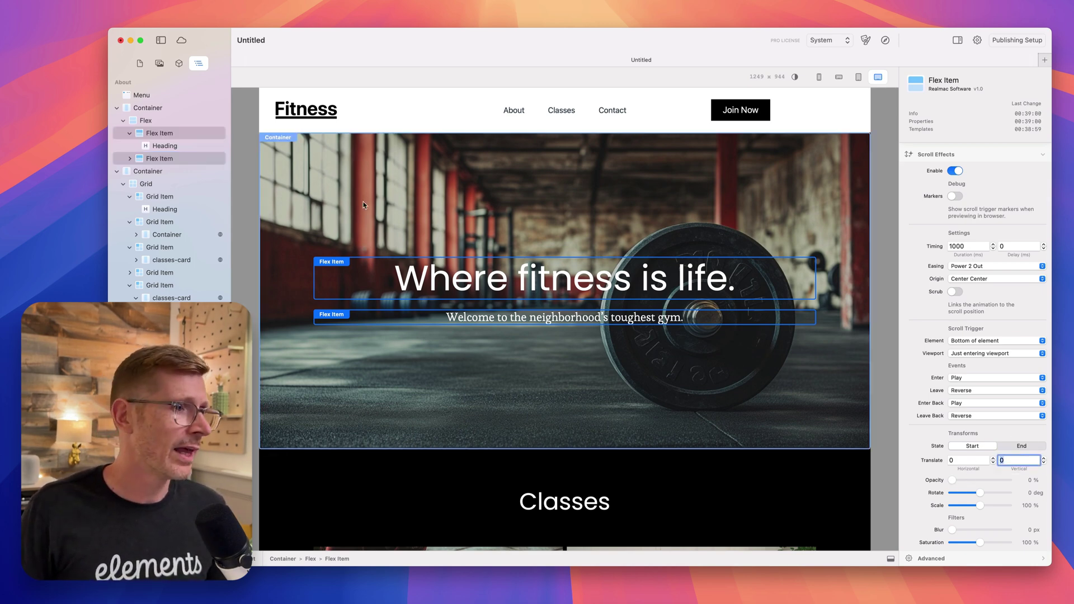
Step: Set the start-state vertical translate to -50 for the hero heading's Flex Item and 50 for the welcome text's Flex Item
left_click(162, 133)
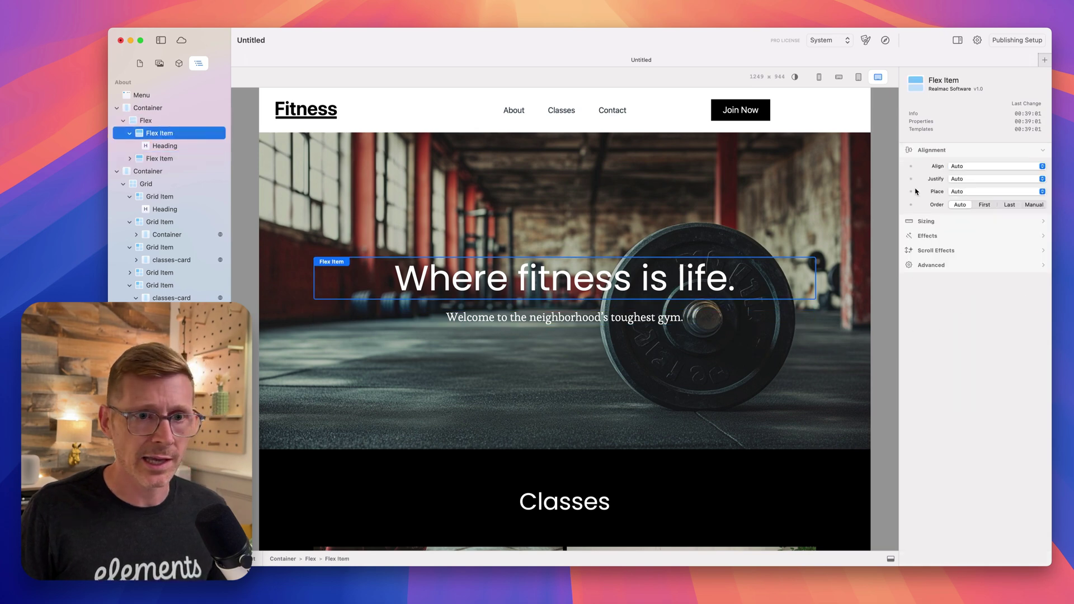
left_click(929, 251)
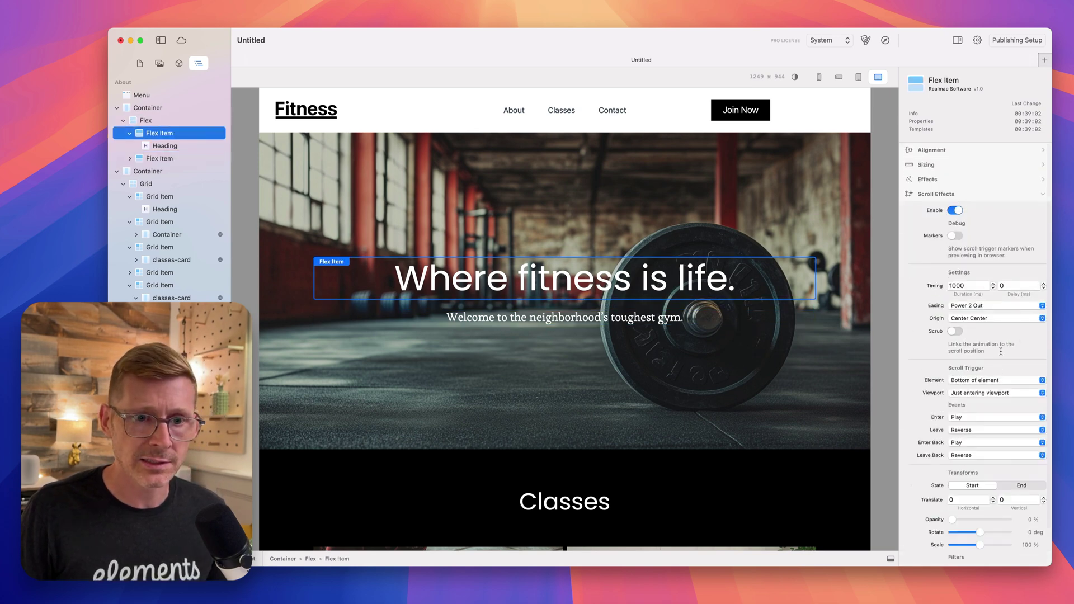
left_click(1021, 500)
type("-5")
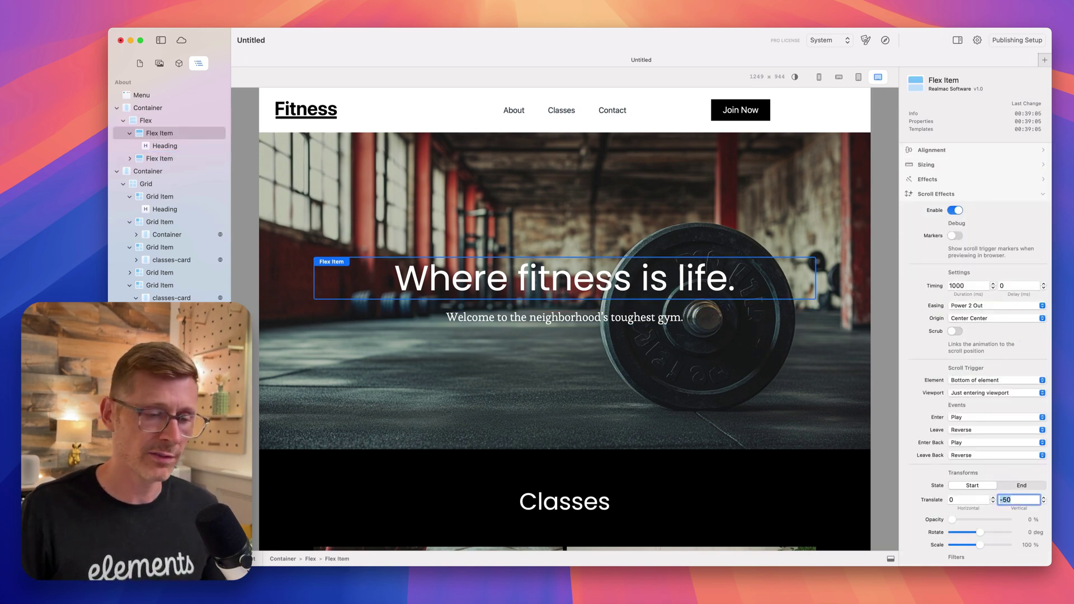
key("Return")
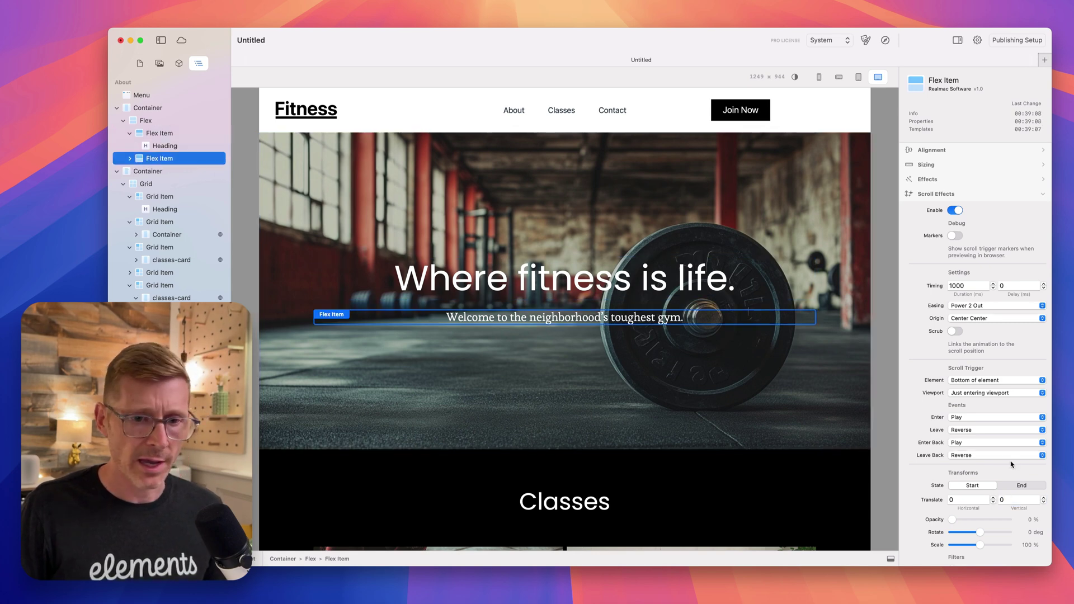
left_click(1012, 499)
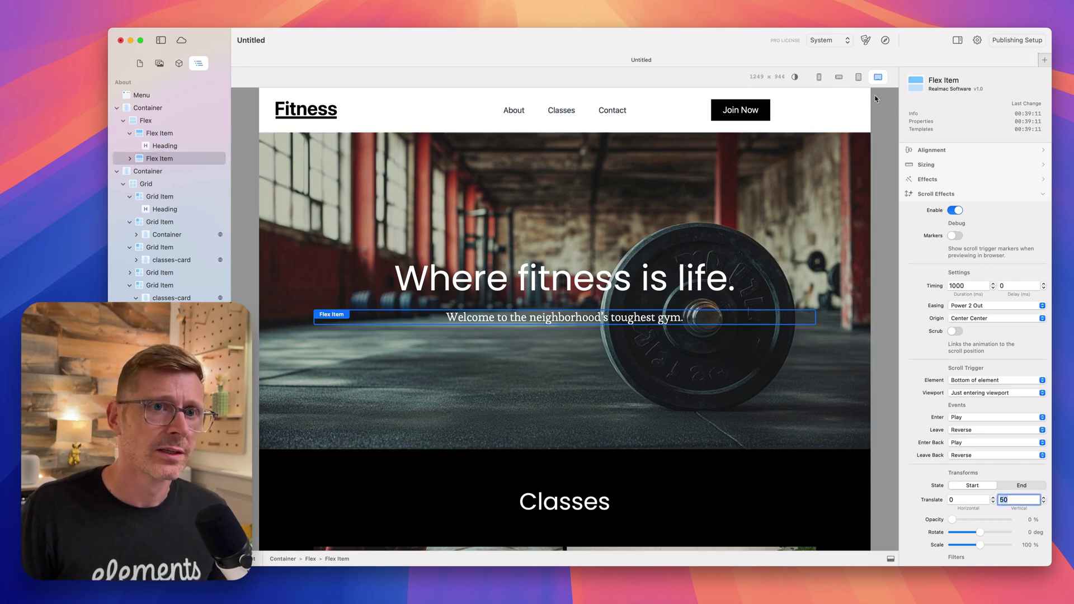
Step: Preview and reload the page in the browser to check the hero text animation, and return to the project
left_click(885, 41)
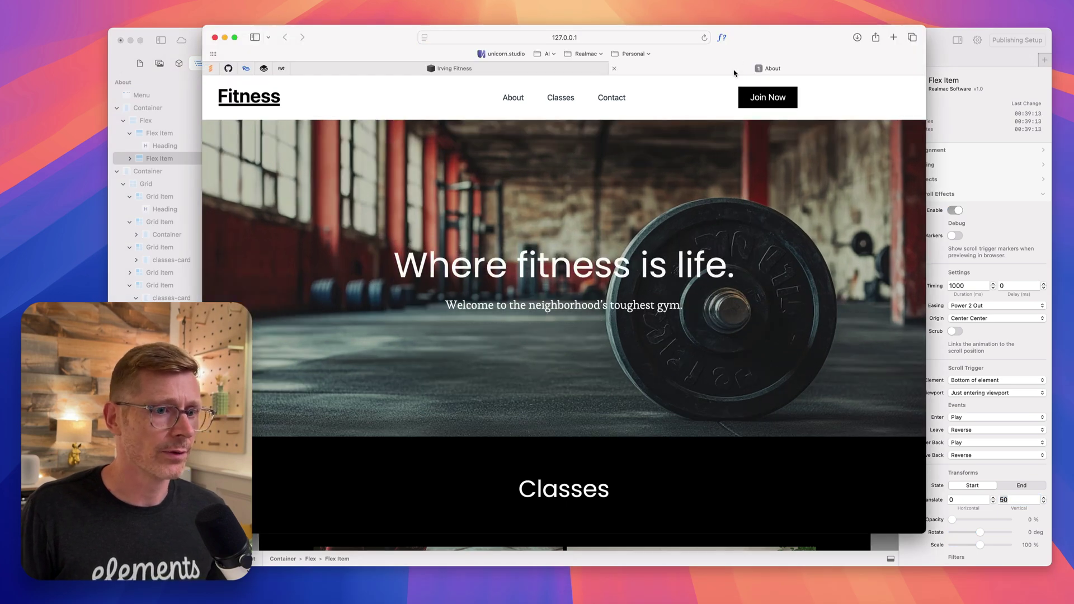
key("super+r")
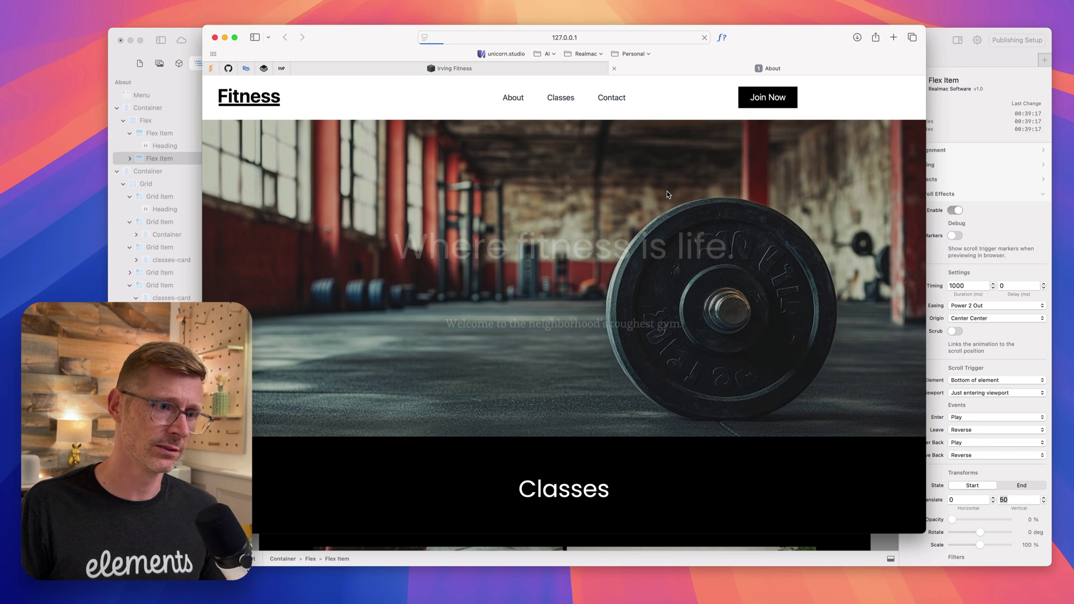
left_click(970, 62)
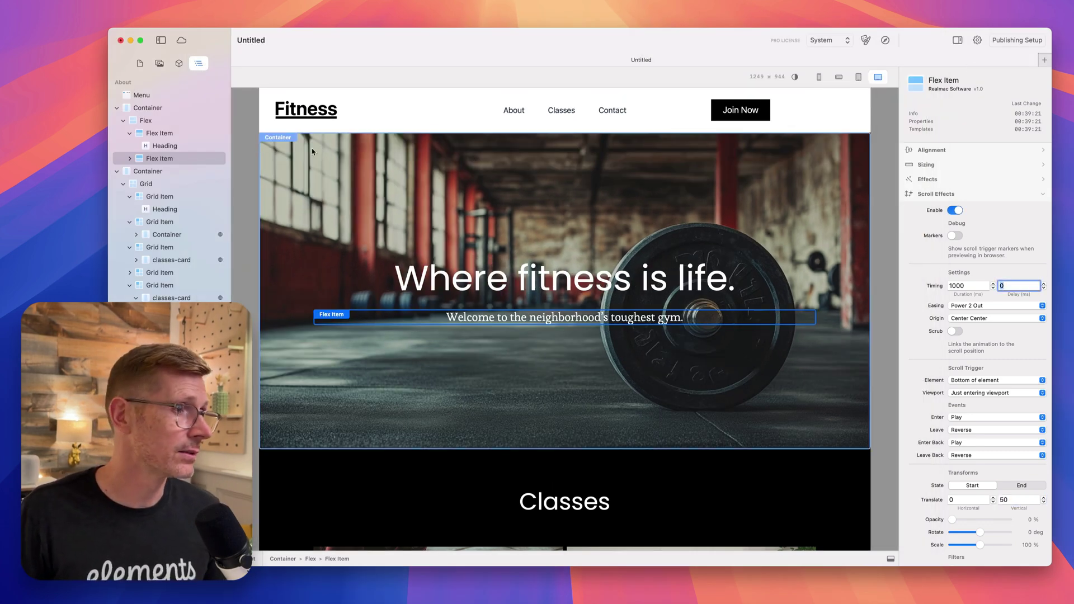
Step: Set the scroll effect timing of both hero Flex Items to a 1500 ms duration and a 50 ms delay
left_click(181, 134)
left_click(180, 159, "super")
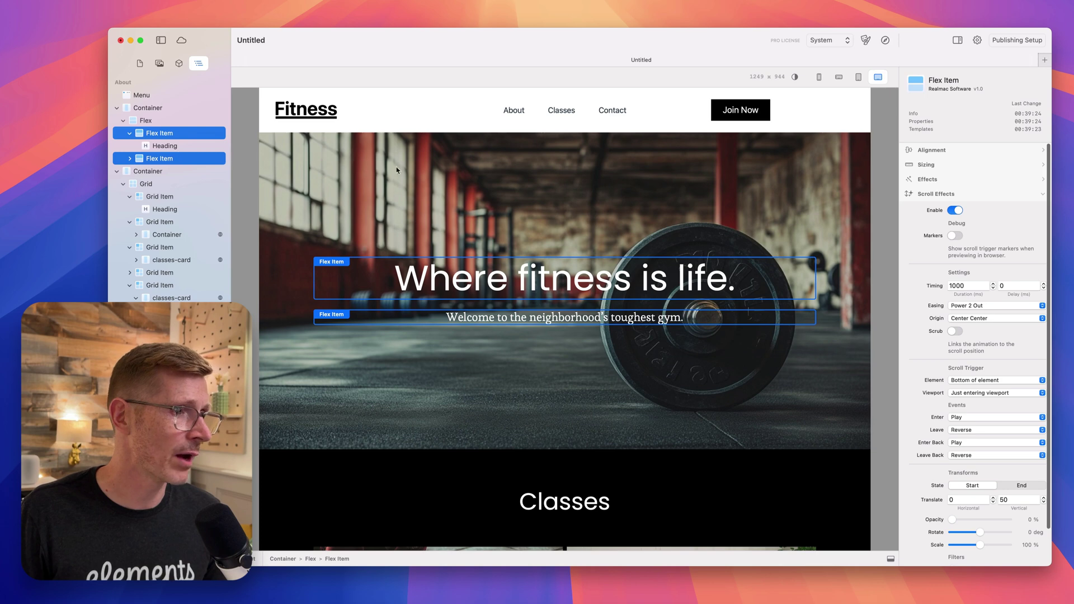
left_click(1021, 286)
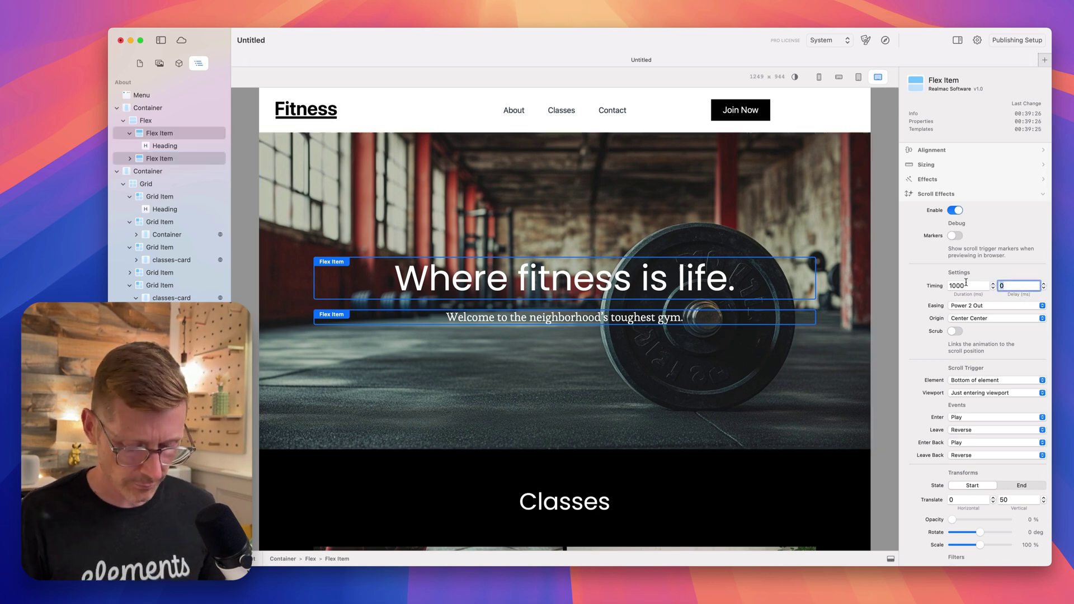
left_click_drag(982, 287, 916, 284)
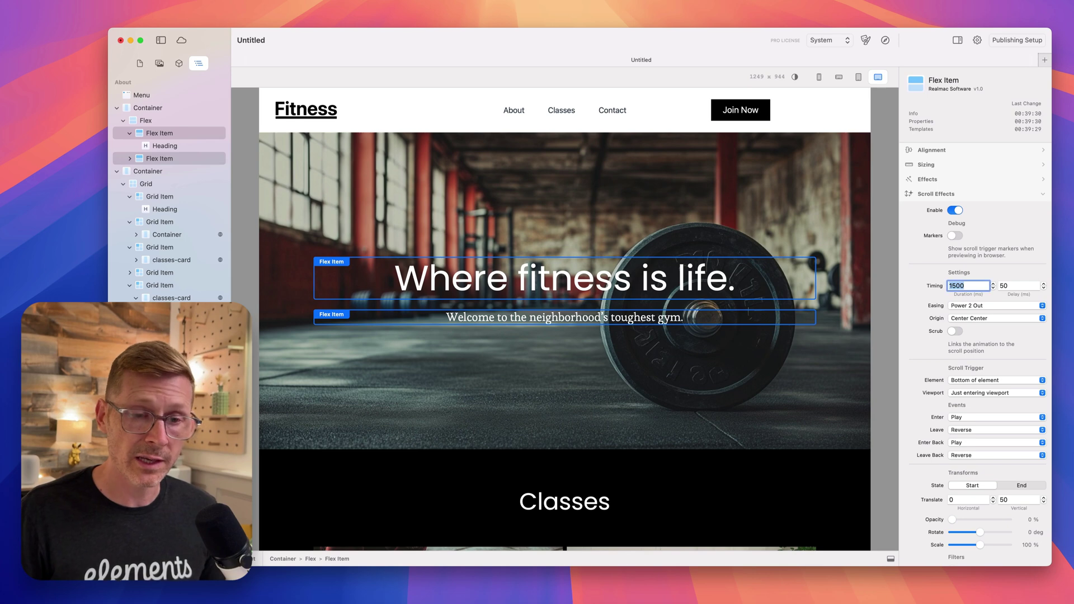
scroll(928, 342, "down", 2)
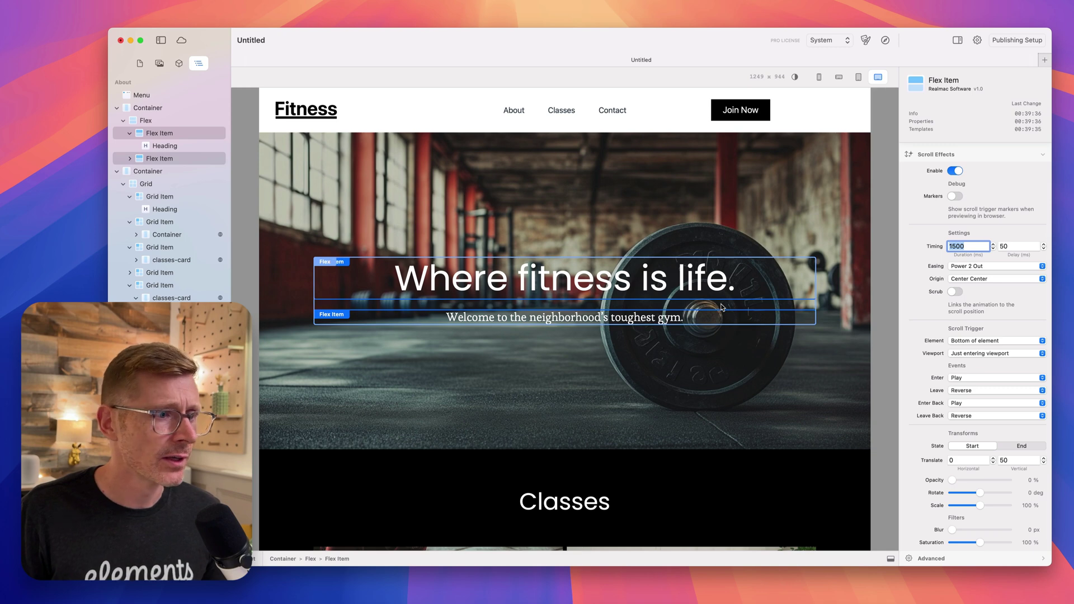
Step: Reduce the vertical gap of the hero's Flex component to 1
key("Escape")
left_click(1005, 204)
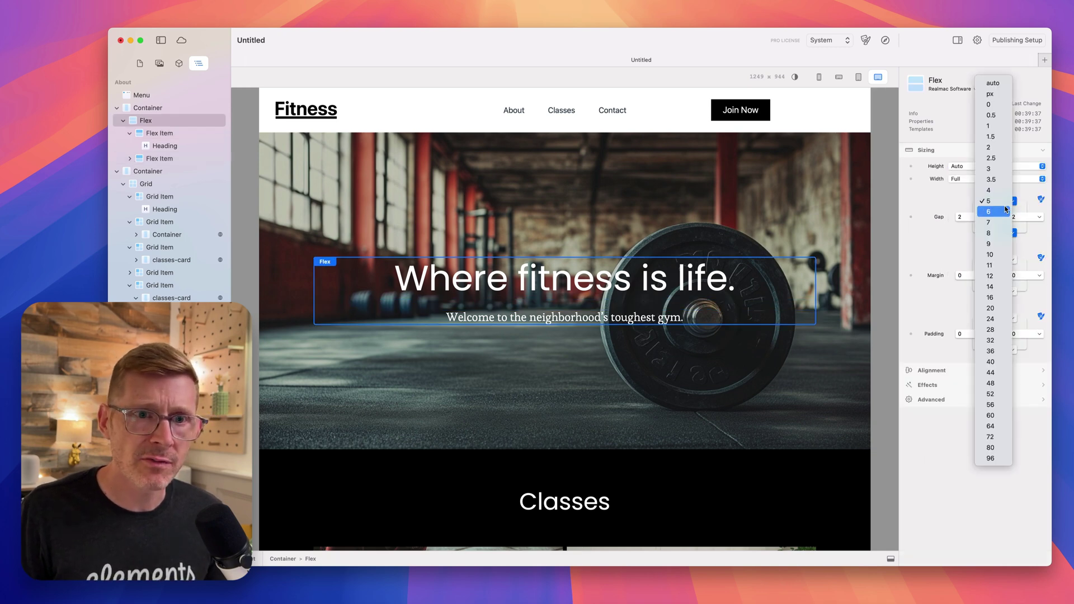
left_click(989, 149)
left_click(997, 206)
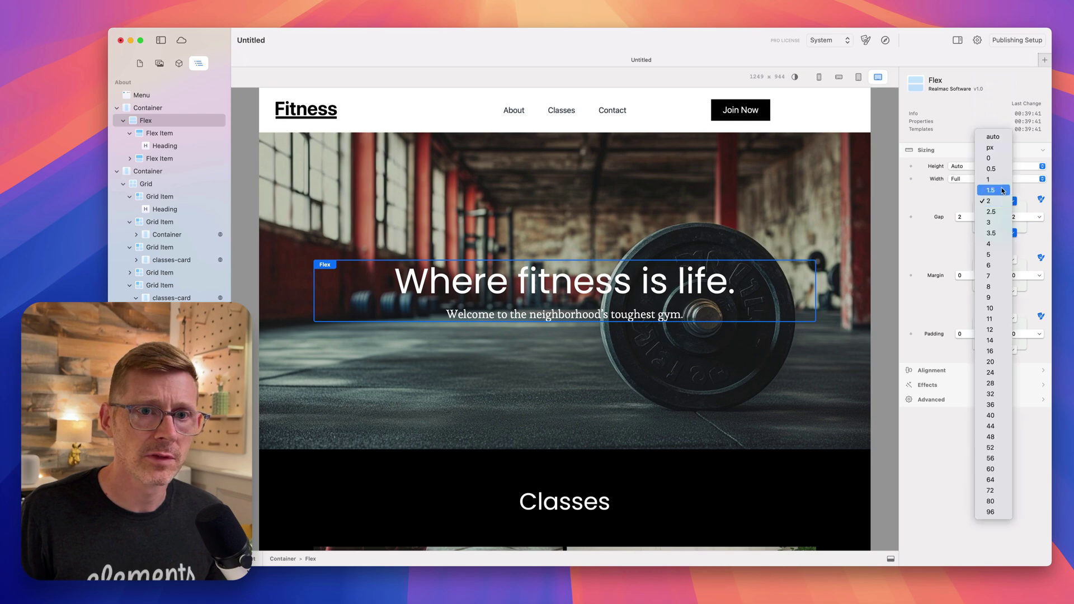
left_click(996, 186)
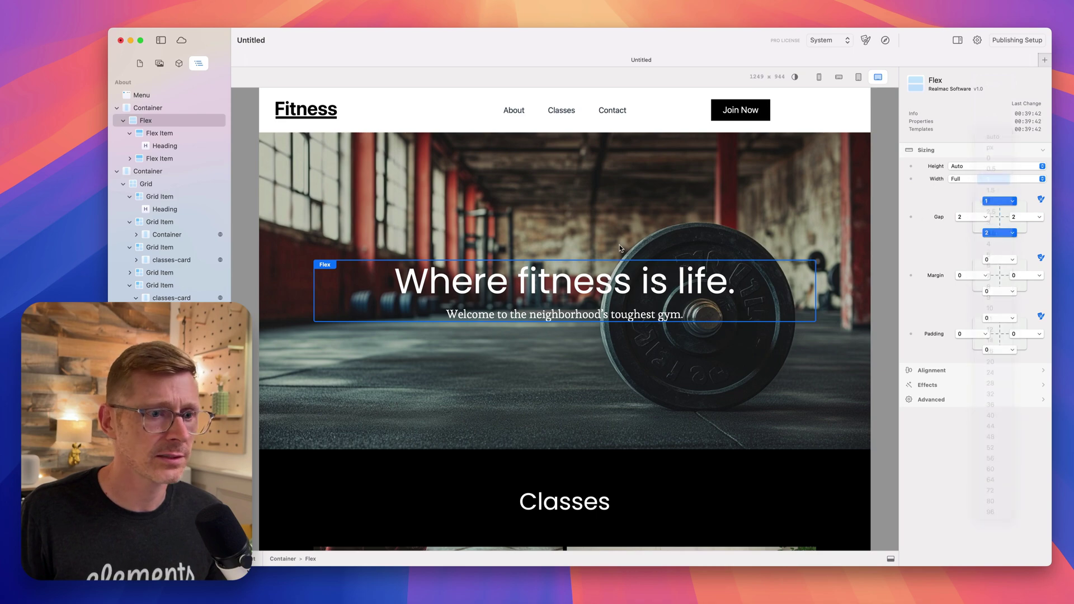
Step: Preview the hero spacing in the browser and set the scroll effect delay of both hero Flex Items to 500 ms
left_click(885, 40)
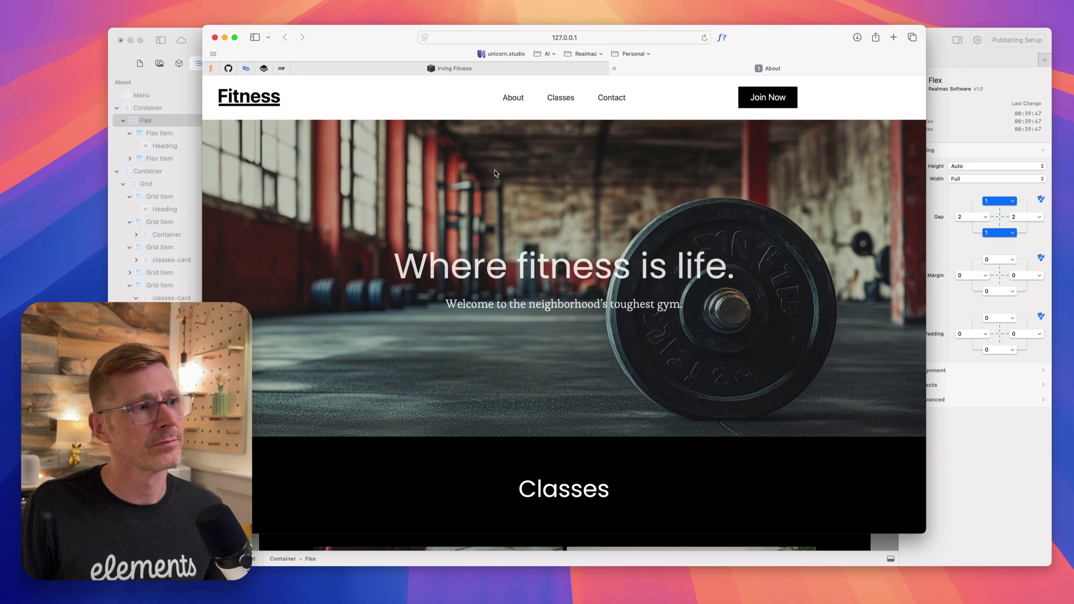
left_click(166, 123)
left_click(165, 133)
left_click(159, 159, "super")
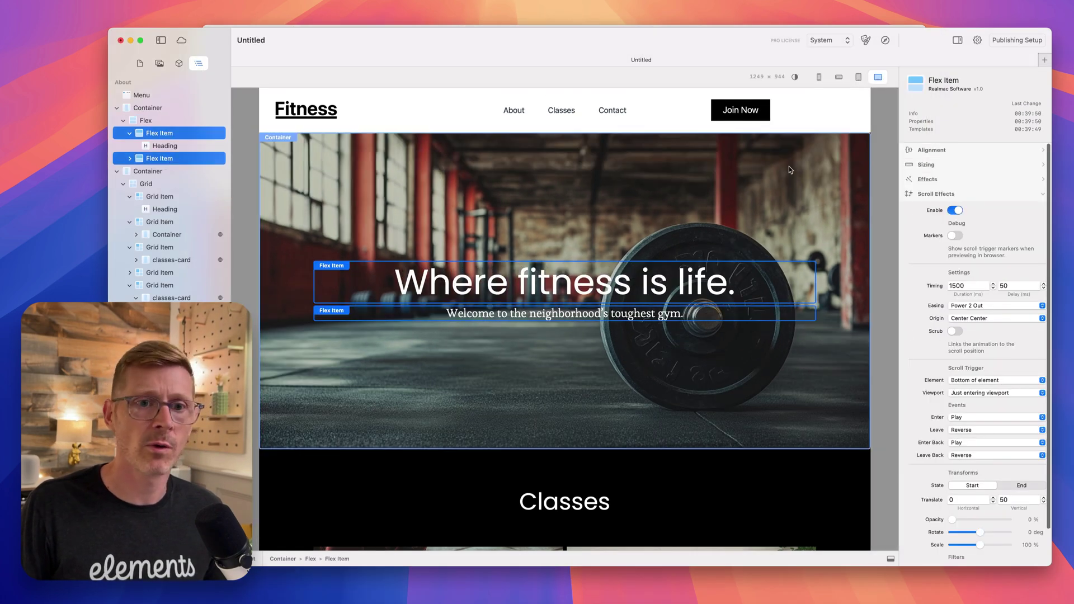
left_click(1002, 285)
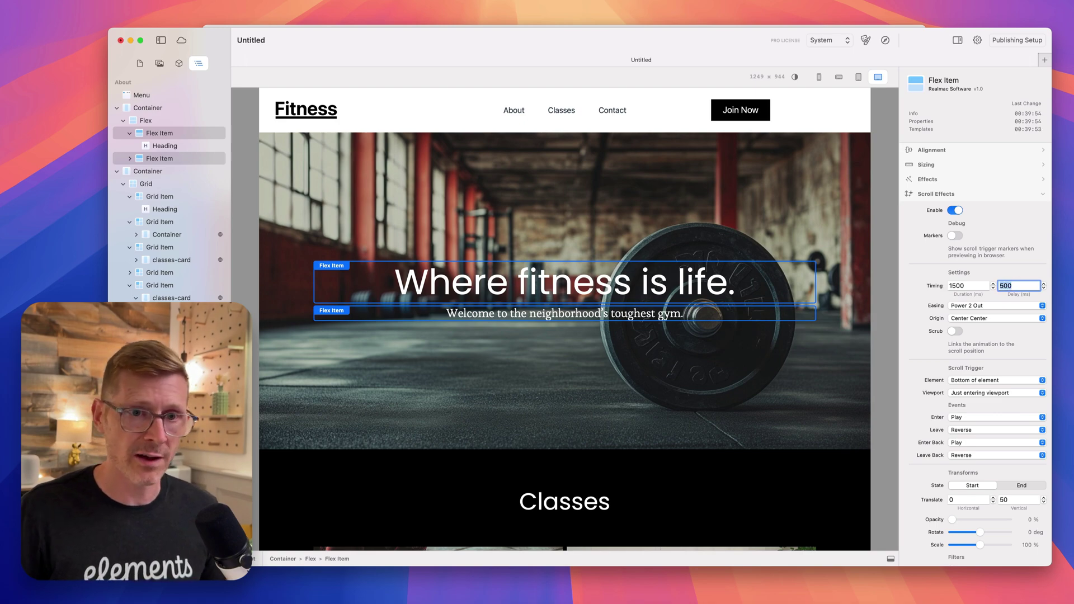
Step: Preview the hero text and class card animations in the browser, and return to the project
left_click(886, 40)
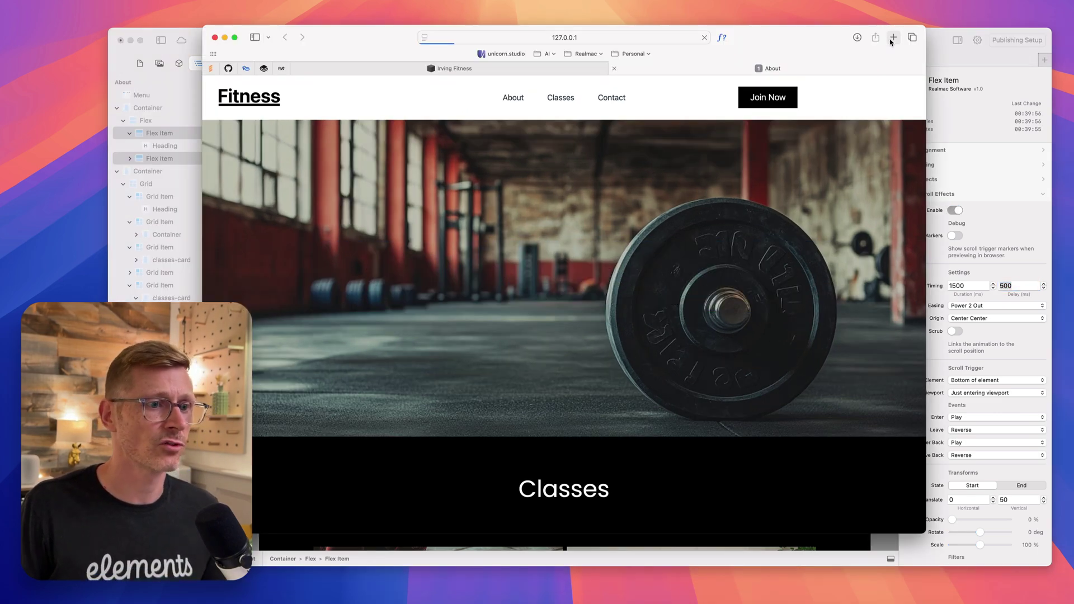
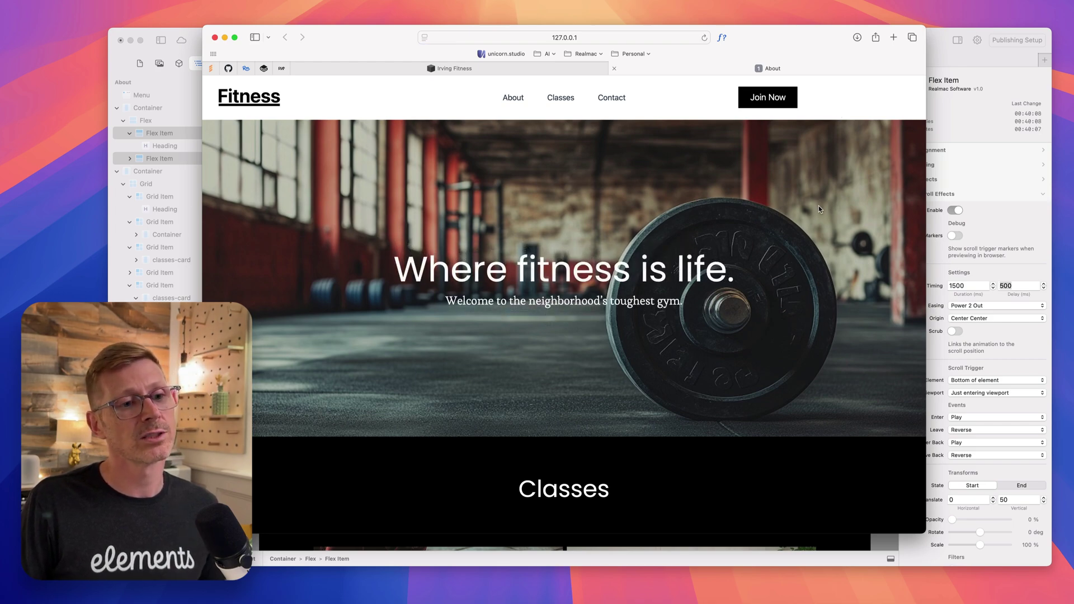
scroll(818, 206, "down", 7)
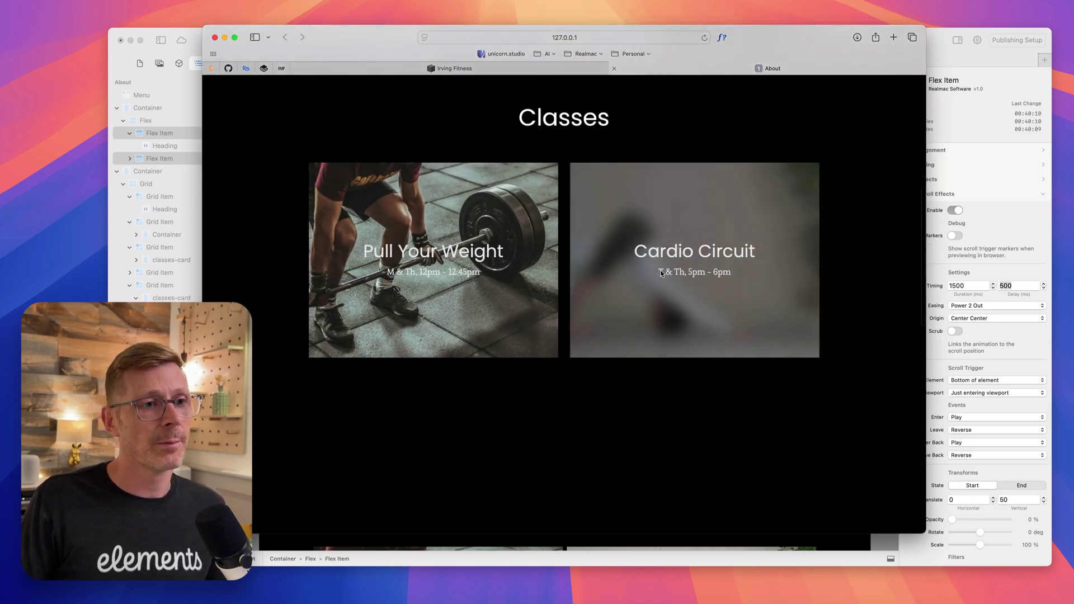
scroll(762, 177, "up", 2)
key("super+Tab")
Step: Enable scroll effects on the Classes heading's Grid Item with a start-state vertical translate of -50
scroll(618, 362, "down", 3)
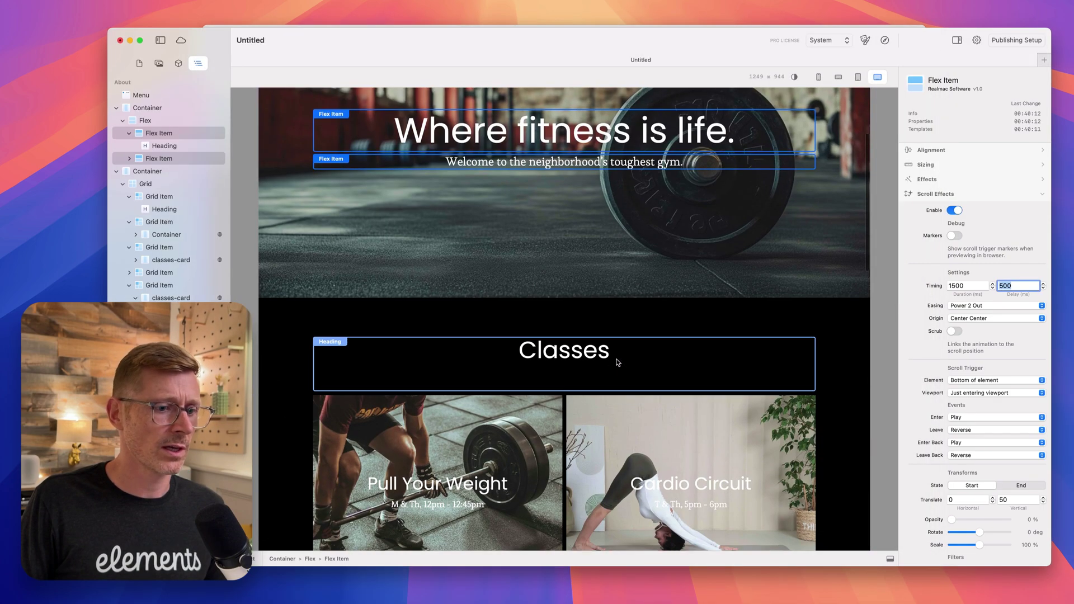
left_click(589, 348)
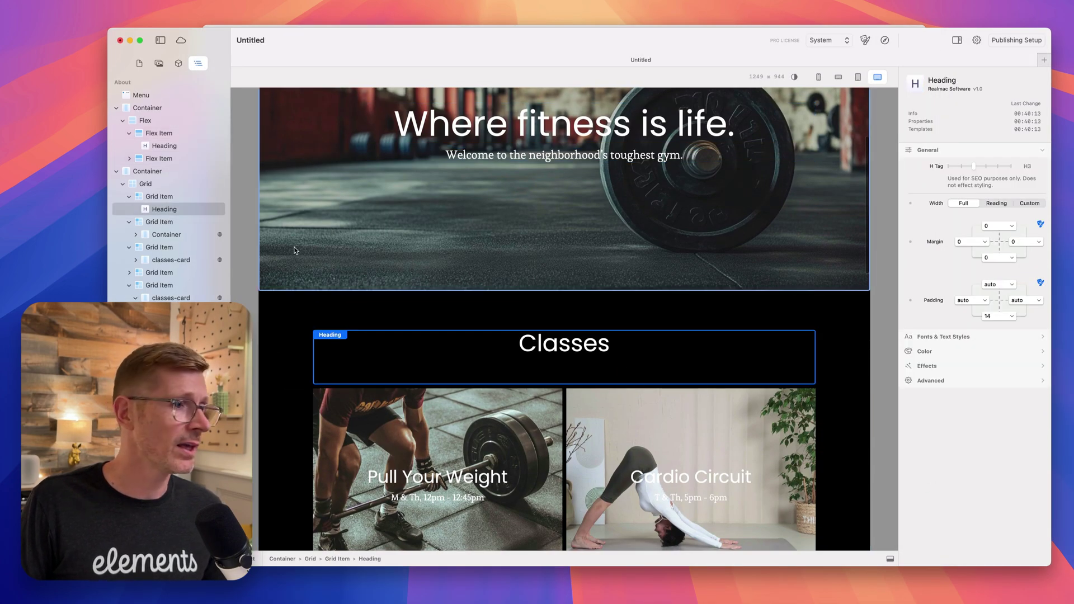
left_click(166, 198)
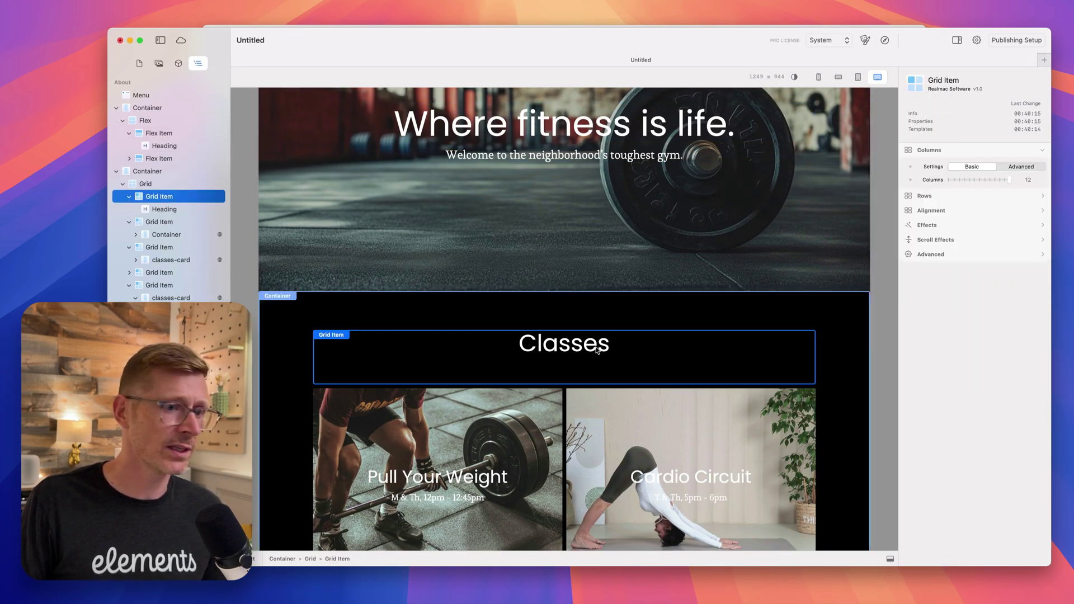
left_click(948, 240)
left_click(955, 224)
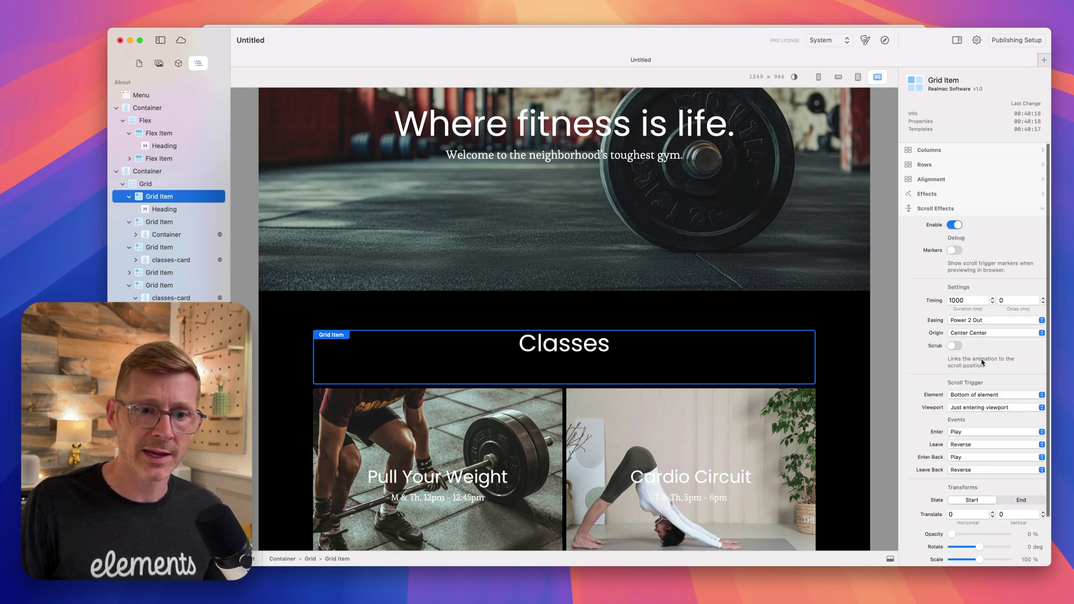
scroll(996, 391, "down", 2)
left_click(1019, 460)
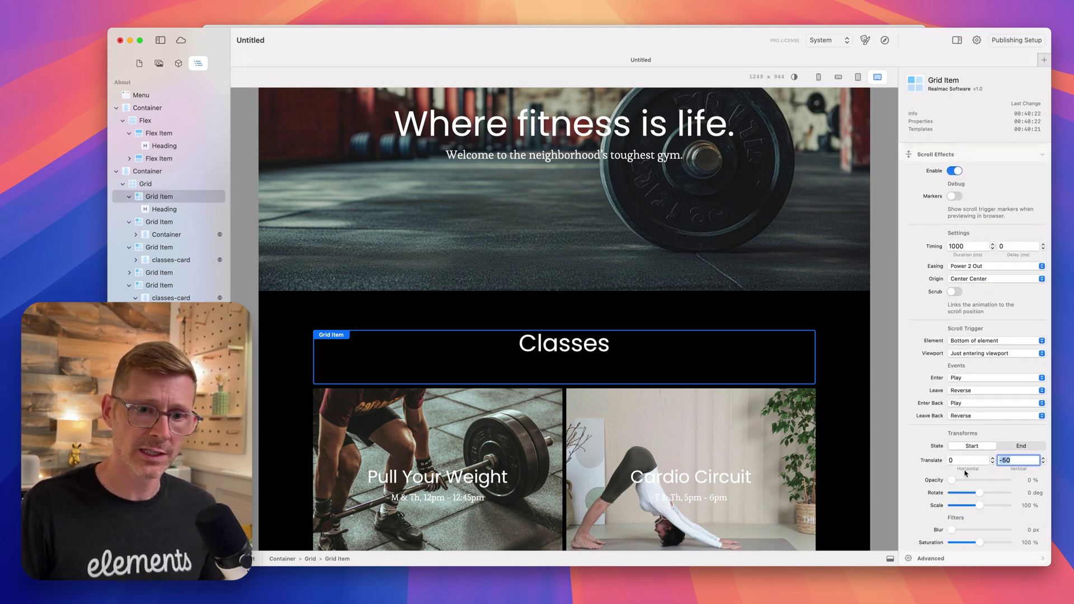
Step: Preview the page in a shortened browser window, reload it and check the scroll animations from the Classes heading to the quote section
left_click(886, 41)
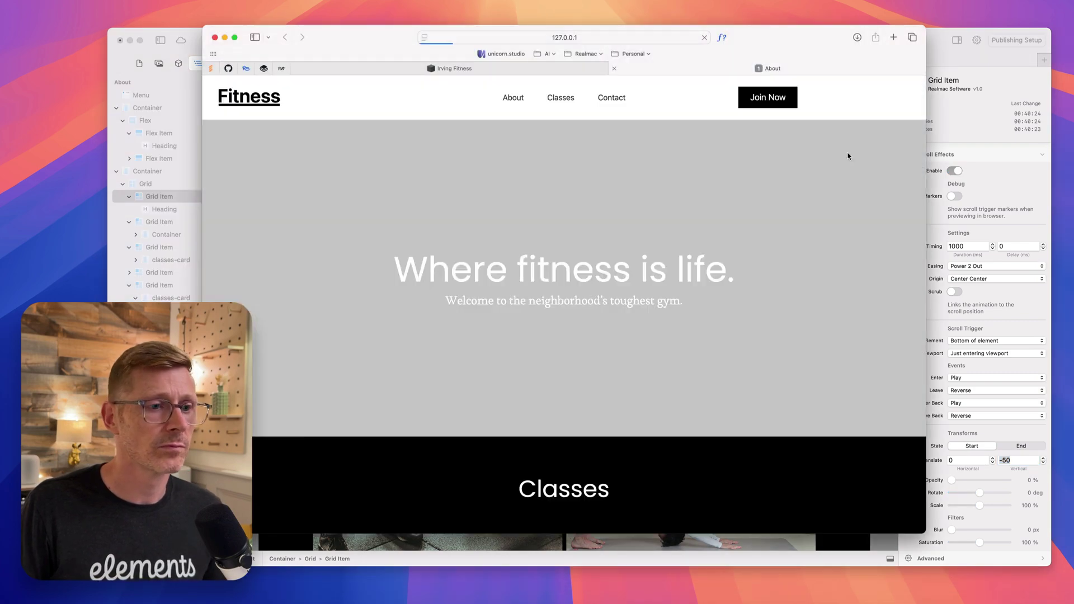
scroll(847, 156, "down", 5)
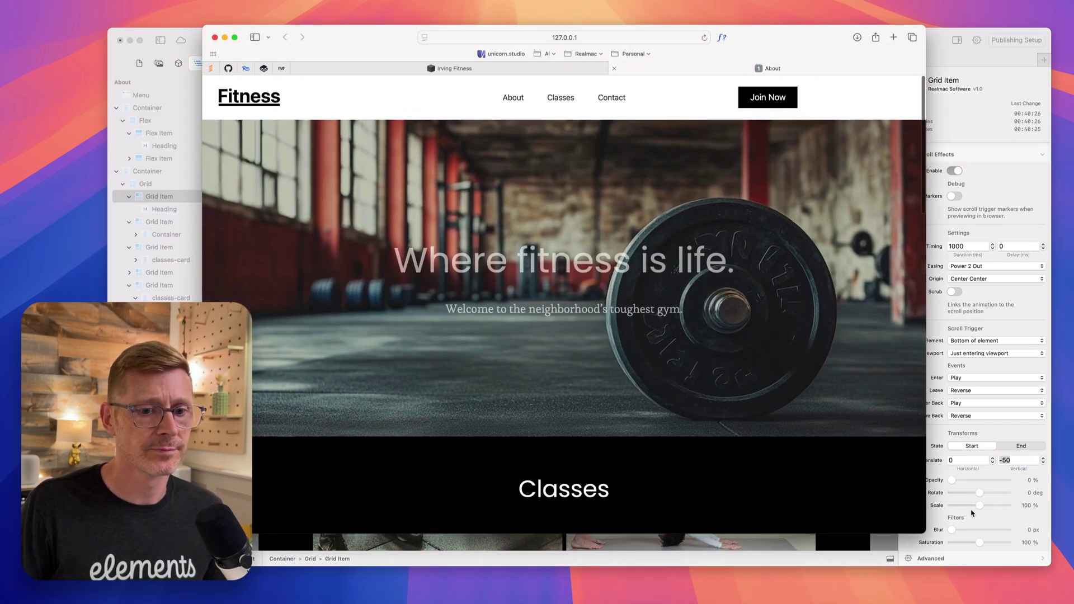
left_click_drag(925, 533, 933, 417)
key("super+r")
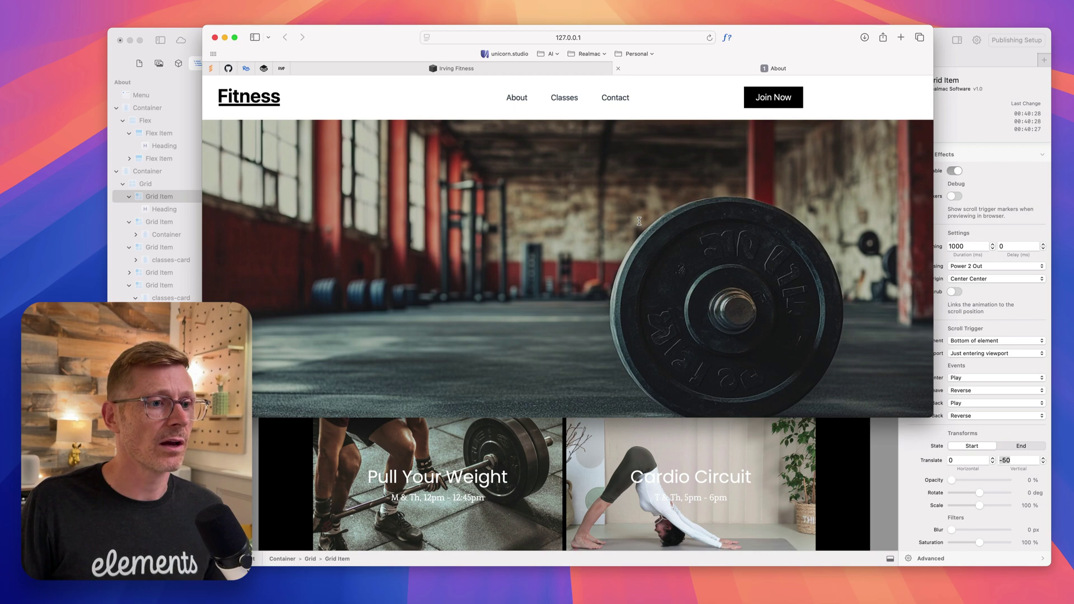
scroll(656, 234, "down", 3)
scroll(657, 234, "down", 6)
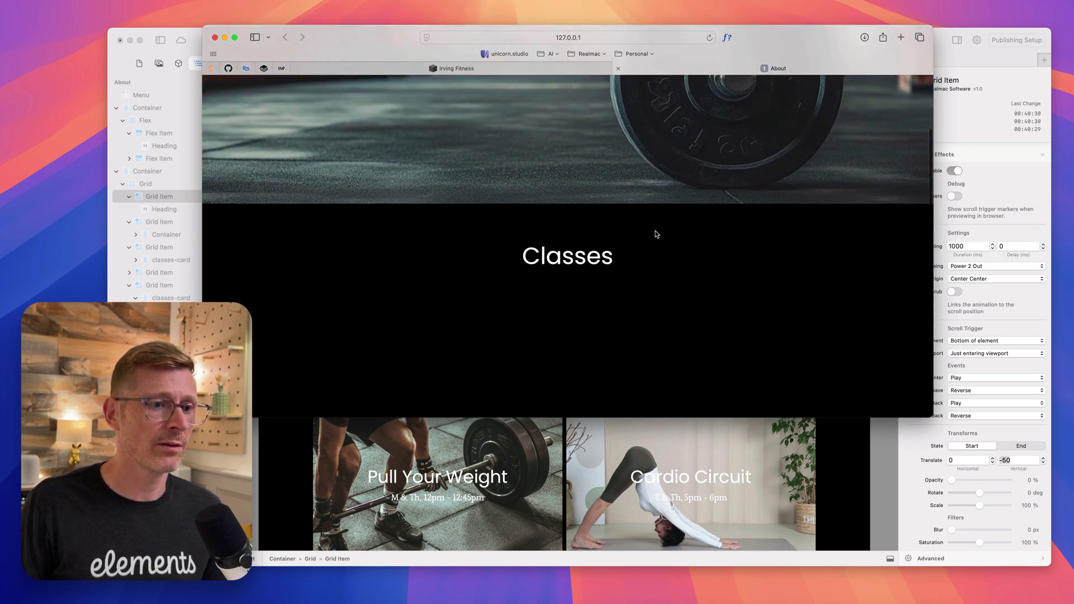
scroll(661, 235, "down", 10)
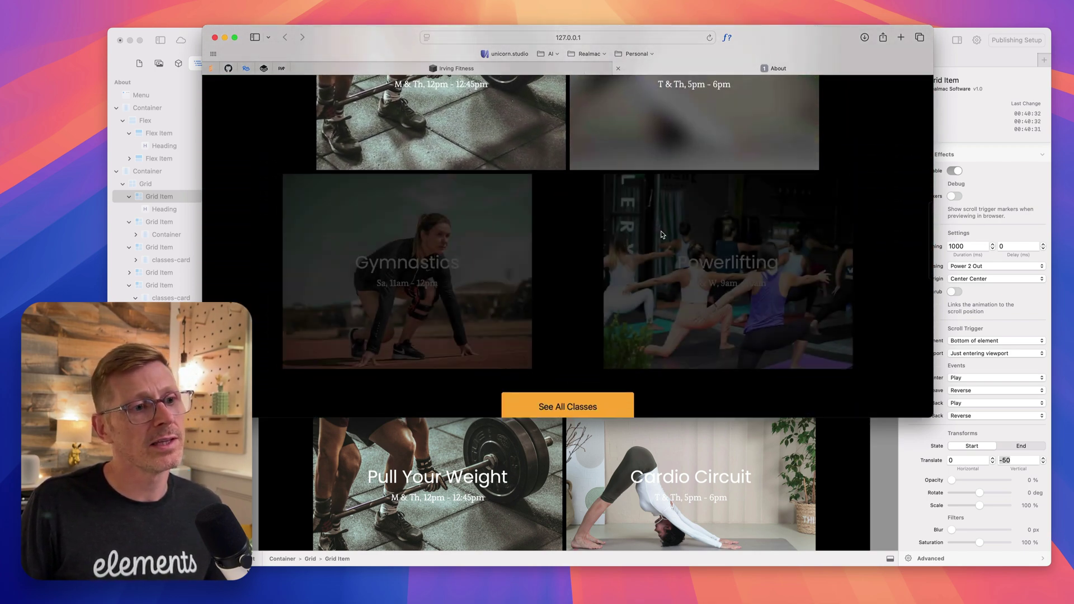
scroll(665, 234, "down", 10)
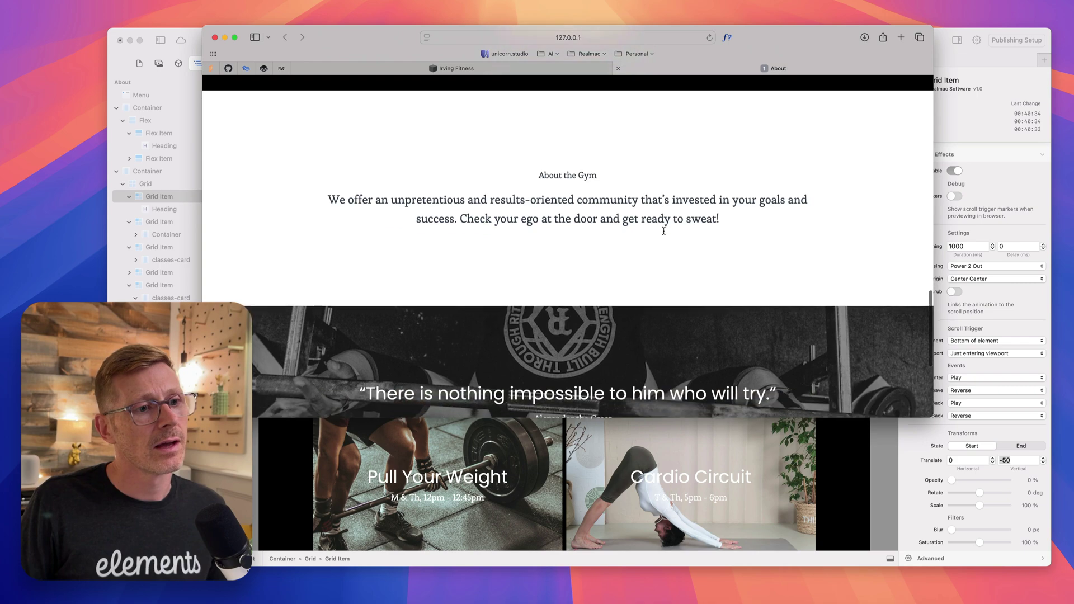
scroll(664, 231, "up", 4)
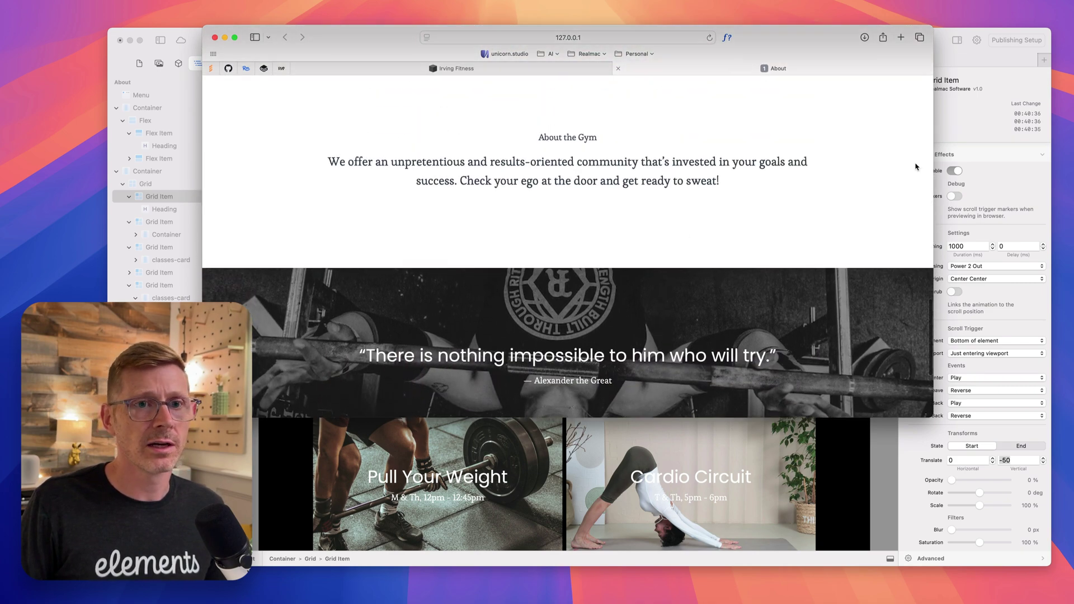
Step: Enable scroll effects on the quote heading's Flex Item with a 44 px start-state blur, 3000 ms duration and 500 ms delay
left_click(945, 168)
scroll(698, 360, "down", 10)
scroll(699, 361, "down", 8)
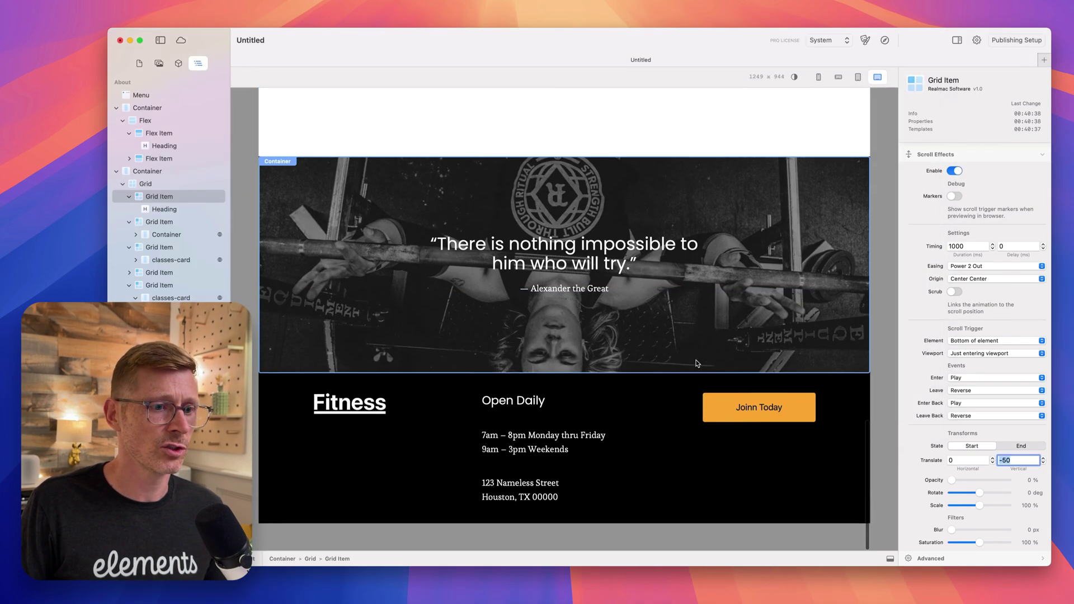
left_click(623, 279)
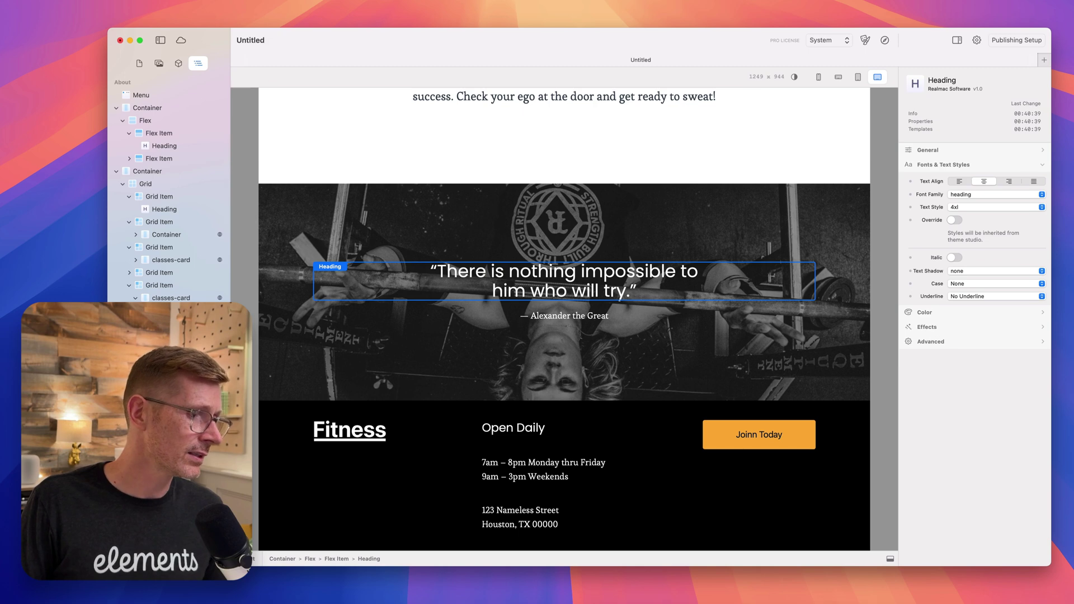
key("Escape")
left_click(959, 250)
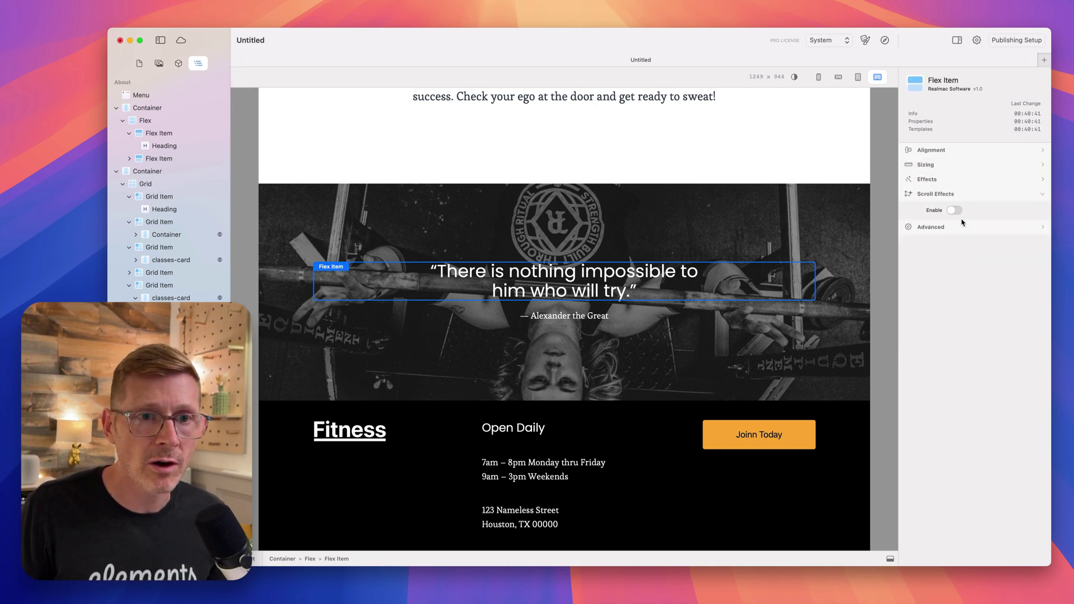
left_click(955, 211)
scroll(1001, 448, "down", 2)
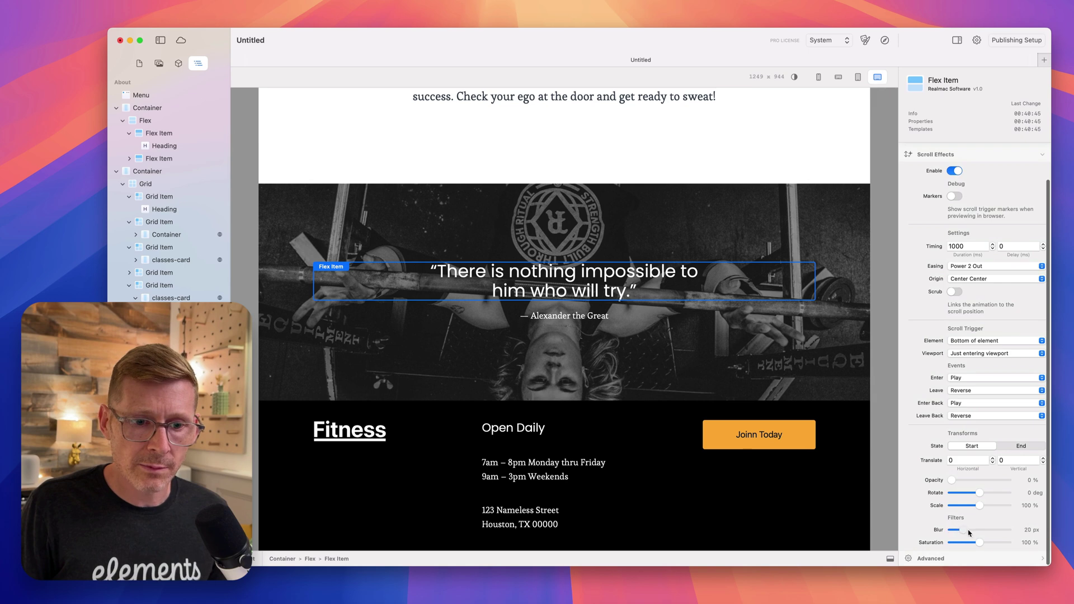
left_click_drag(969, 533, 976, 532)
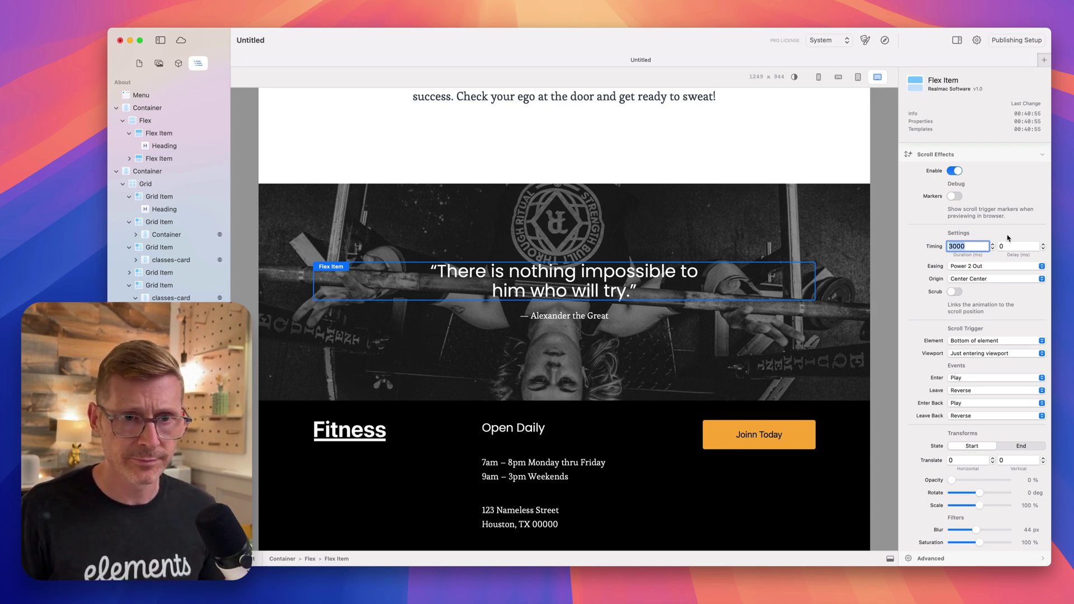
left_click(1029, 248)
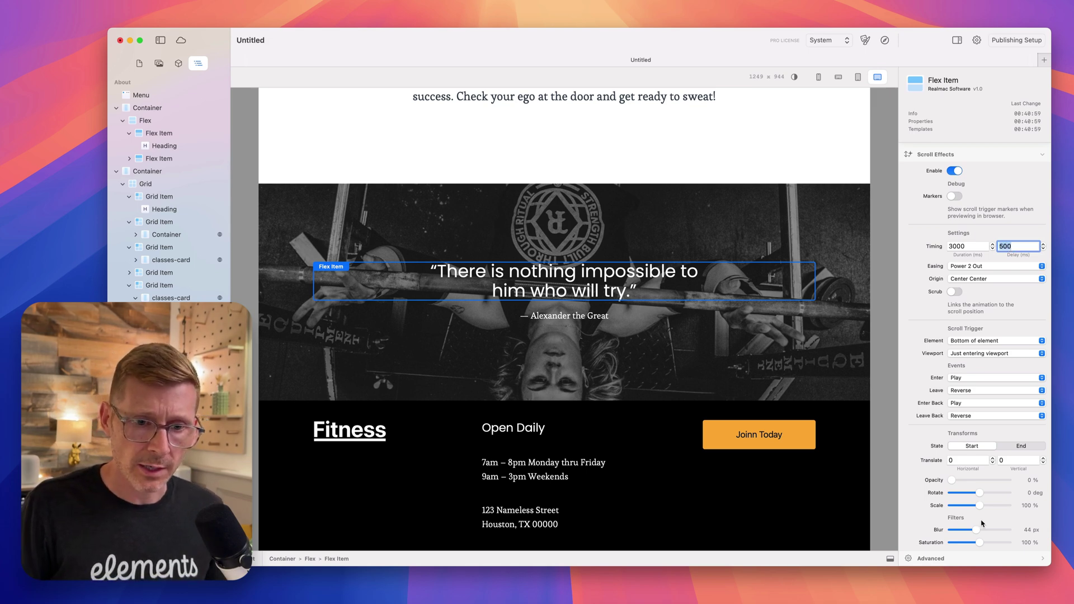
Step: Preview the page in the browser and scroll around the quote section to check its blur animation
left_click(887, 40)
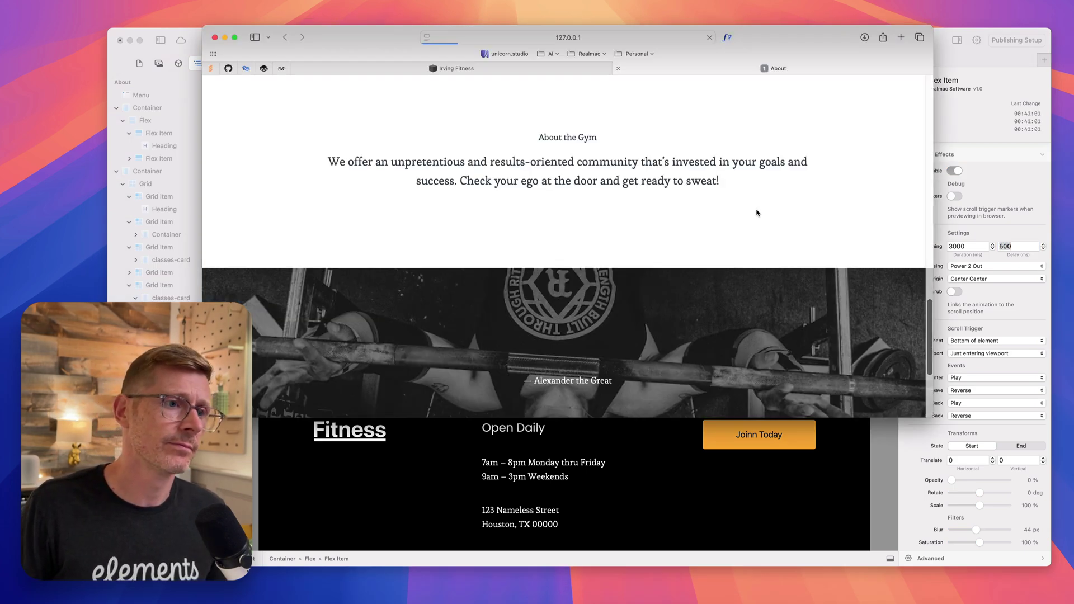
scroll(756, 212, "down", 2)
scroll(757, 213, "down", 2)
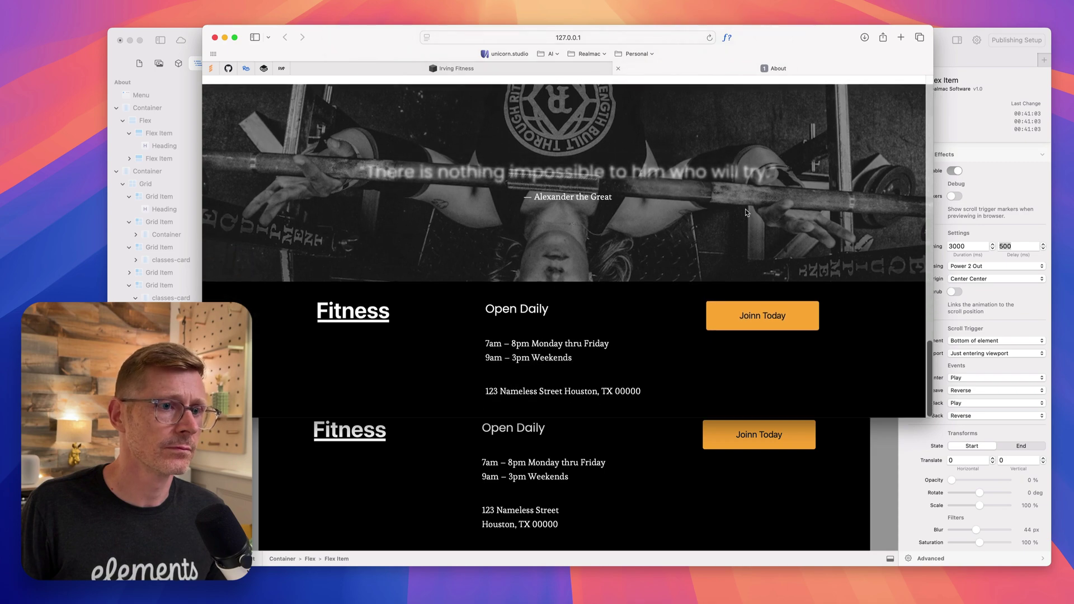
scroll(630, 206, "up", 6)
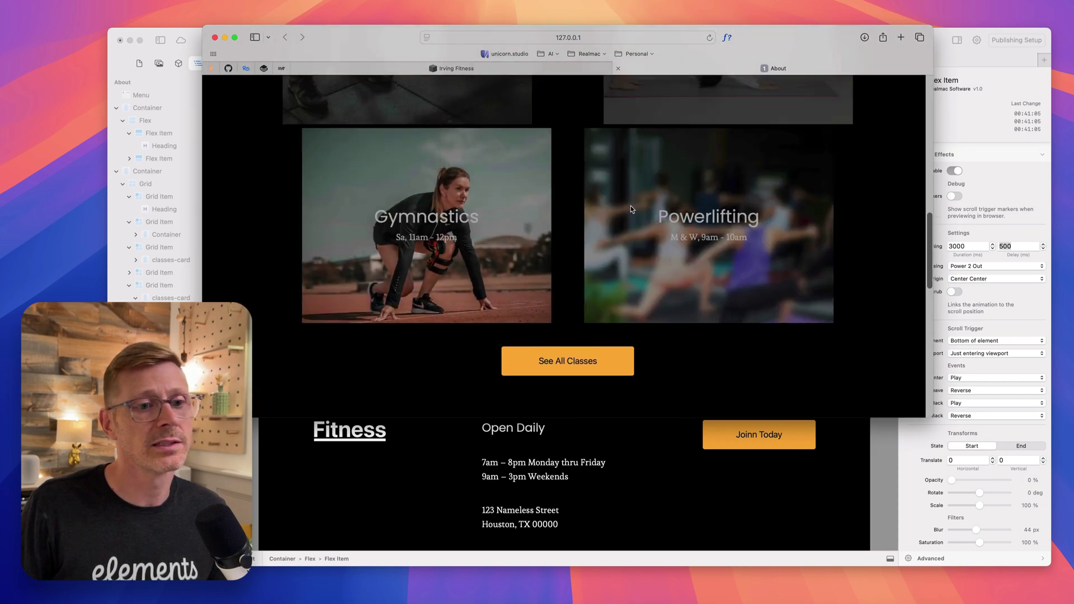
scroll(630, 206, "down", 5)
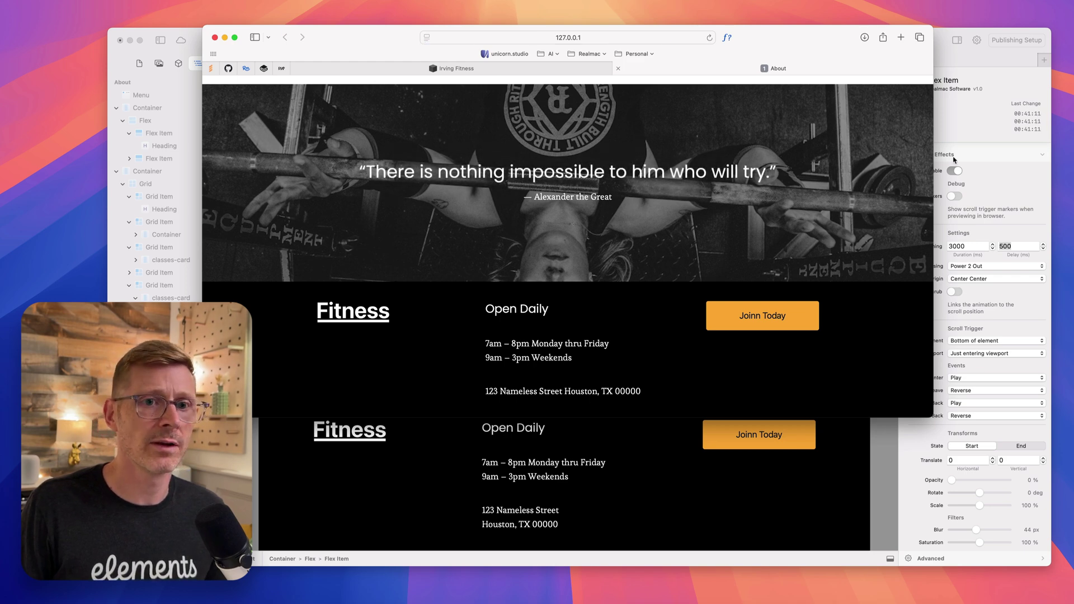
Step: Set the quote Flex Item's start-state vertical translate to -100 and its duration to 2000 ms, and preview the result
left_click(990, 167)
left_click(1006, 461)
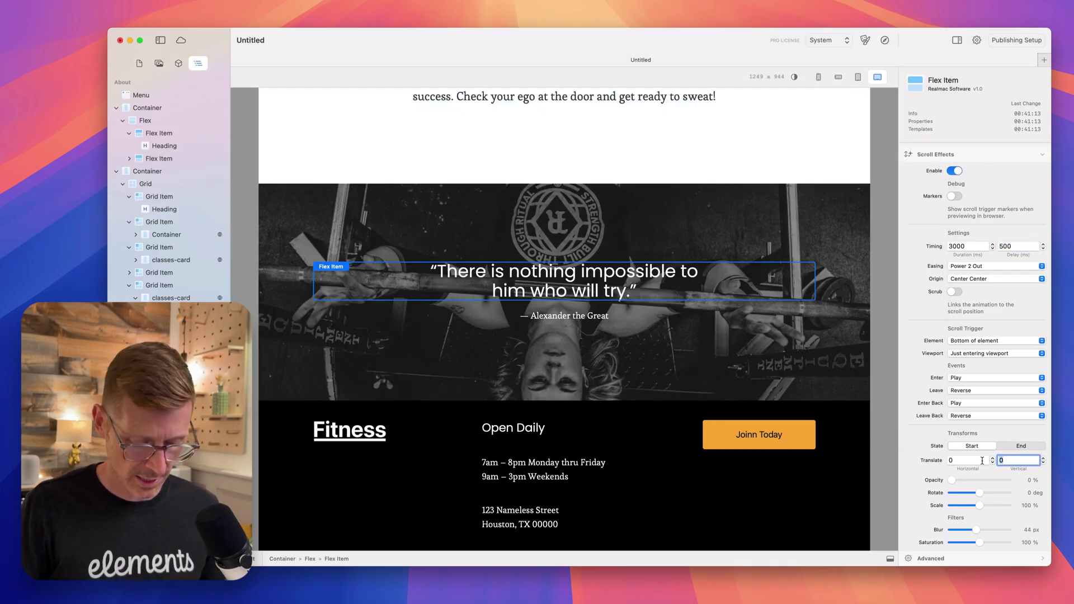
type("-100")
key("Return")
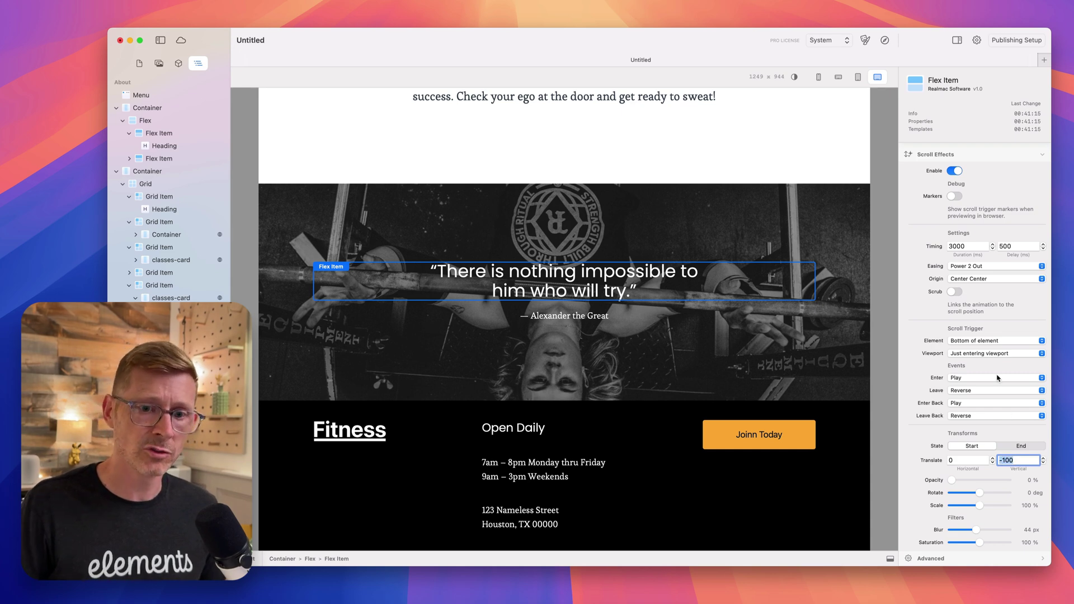
double_click(974, 245)
type("2000")
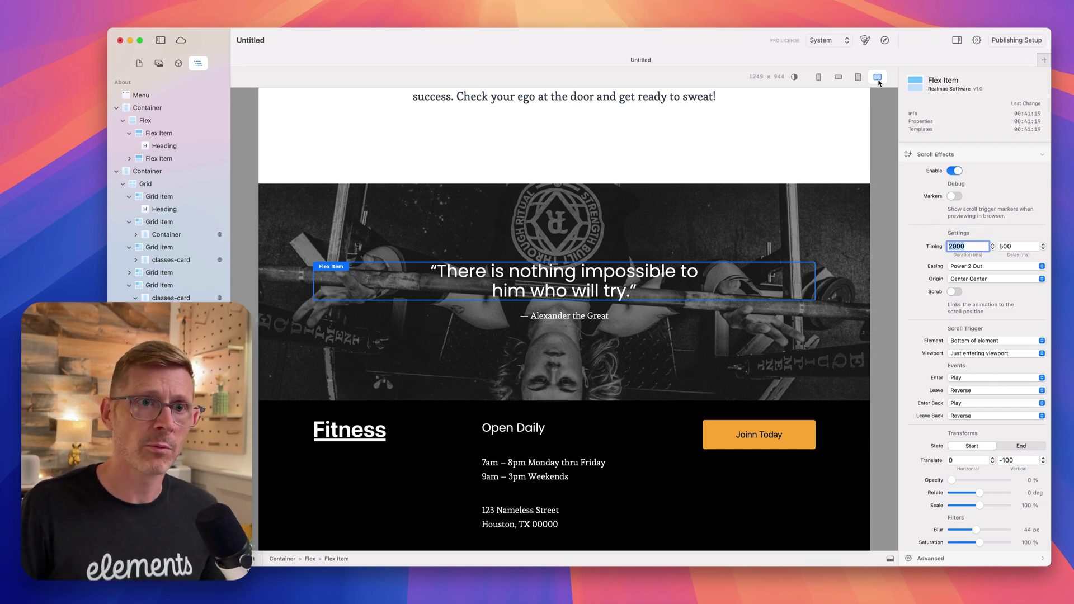
left_click(885, 40)
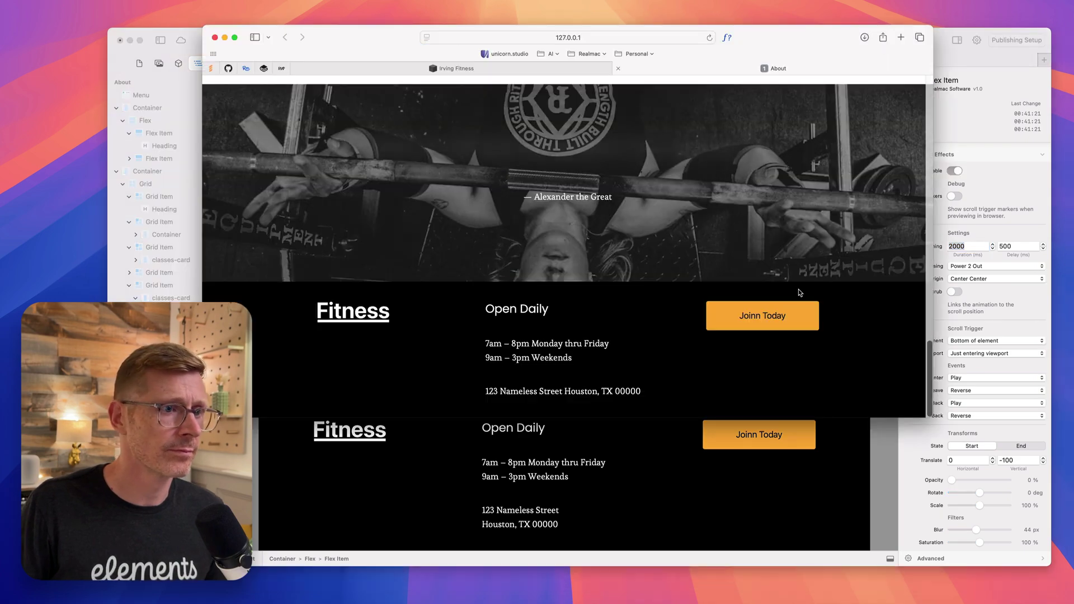
Step: Set the quote Flex Item's start-state vertical translate to 100 and preview the animation in the browser
left_click(1029, 461)
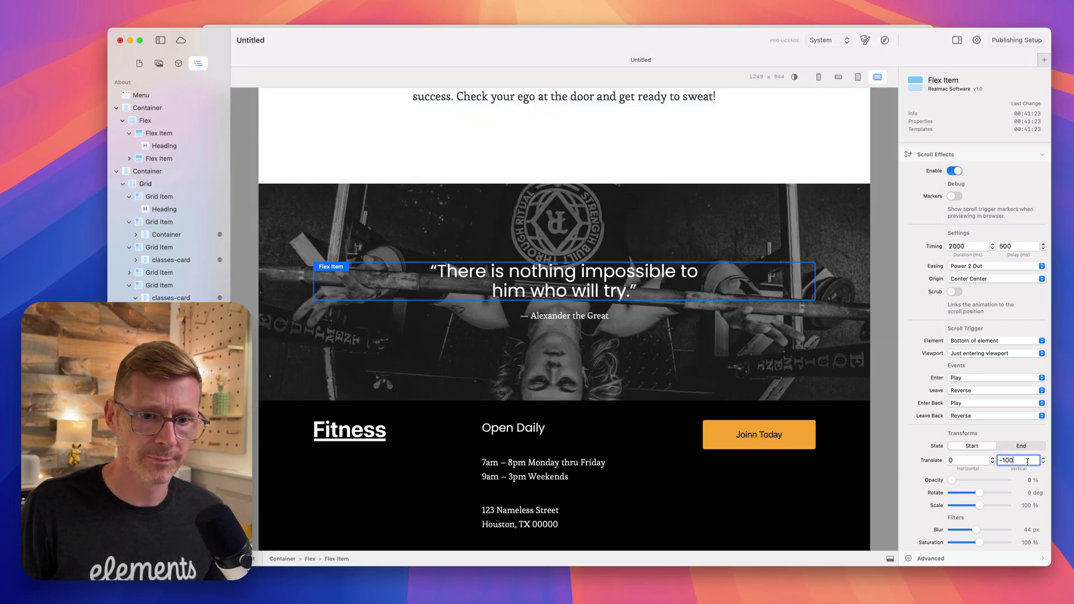
type("100")
key("Return")
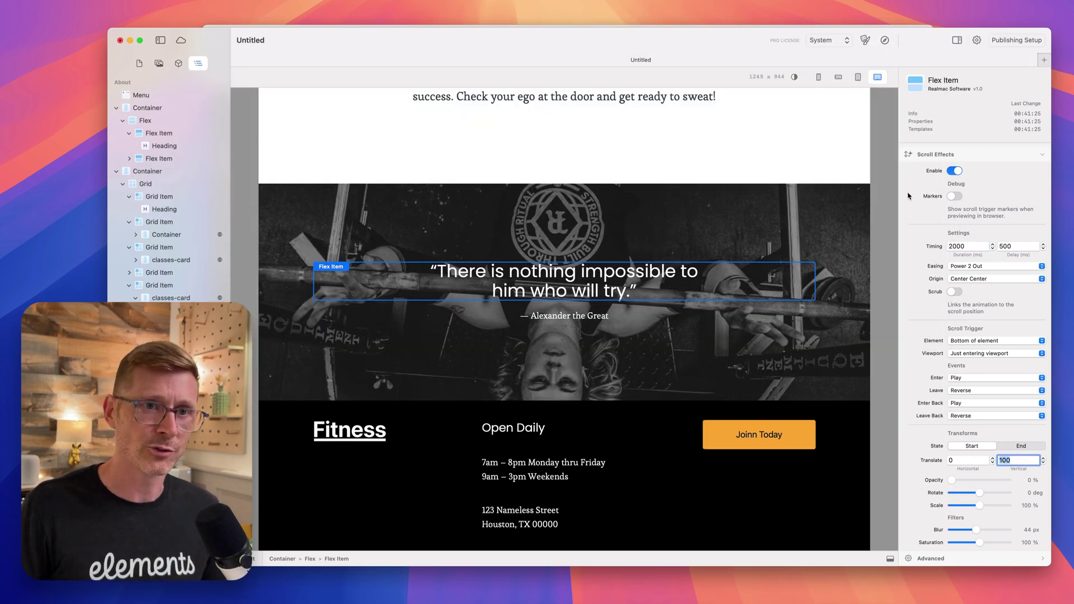
left_click(884, 40)
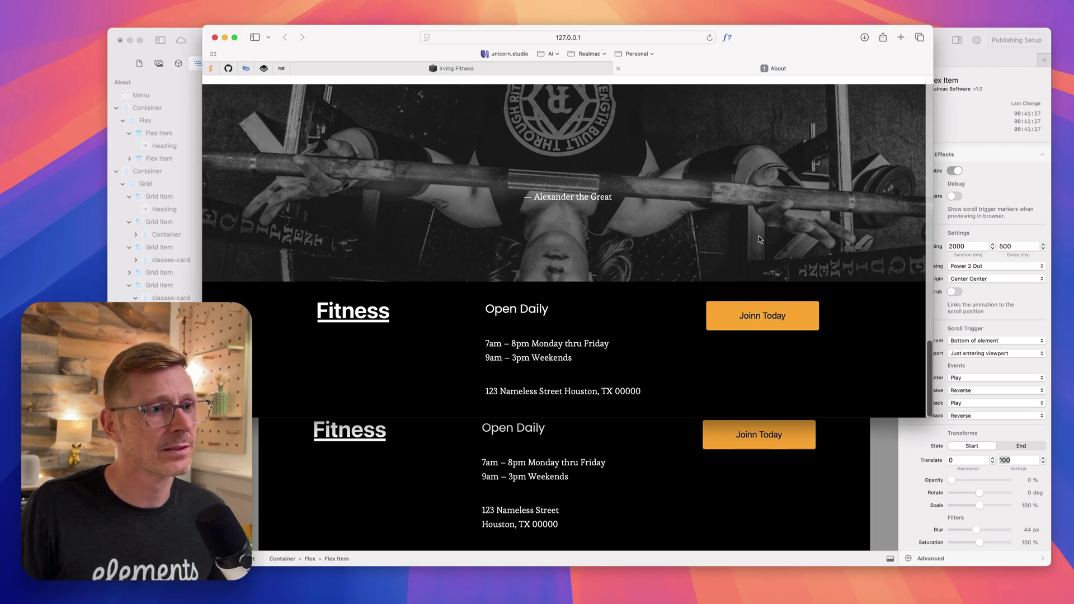
Step: Set the quote Flex Item's start-state vertical translate to 50
left_click(1008, 178)
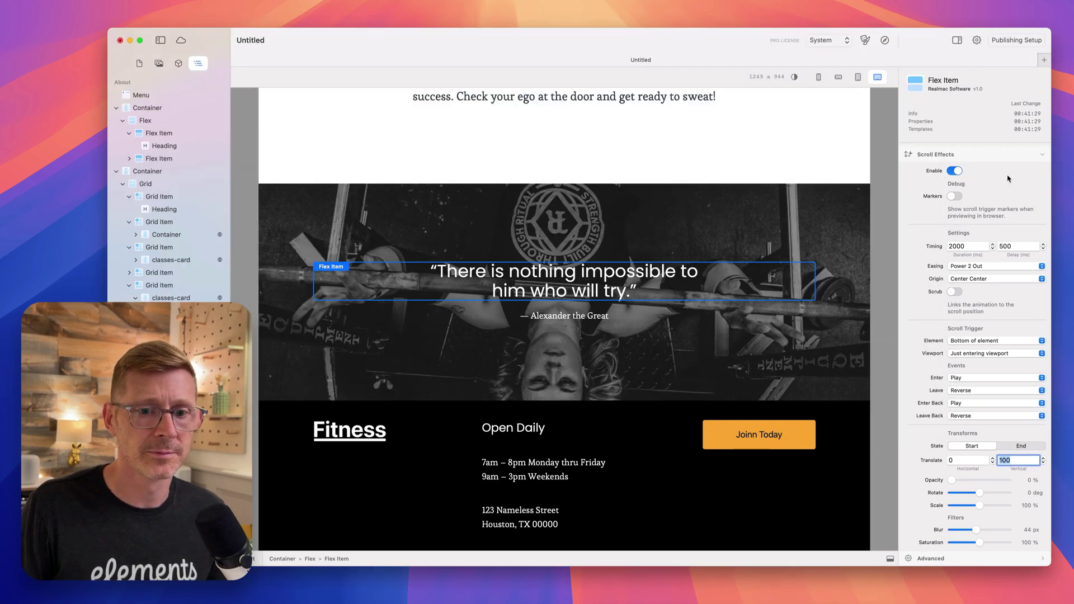
type("50")
key("Return")
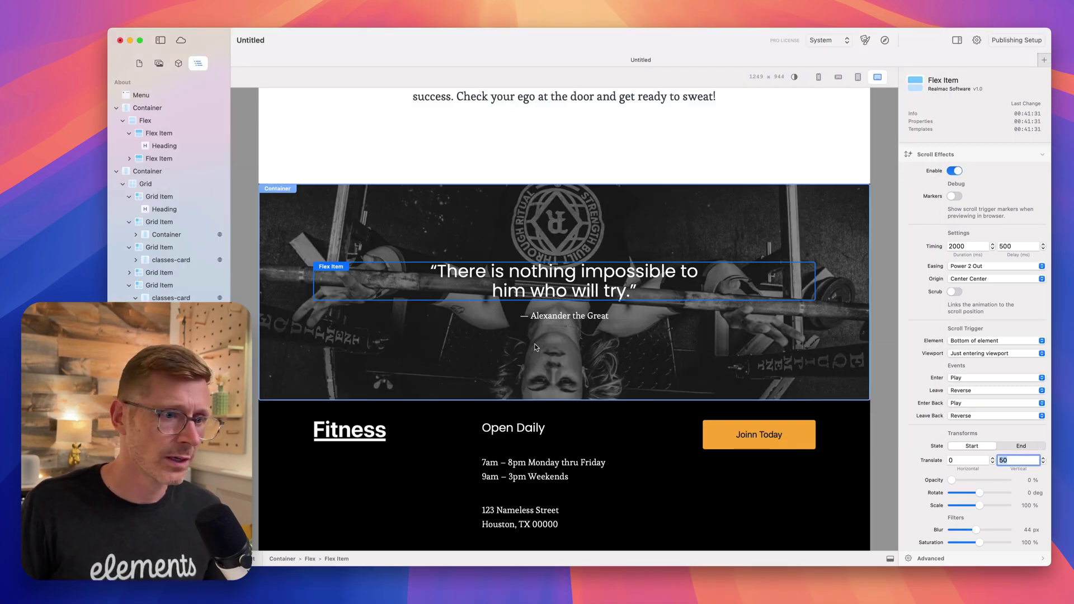
Step: Enable scroll effects on the Flex Item holding the quote's attribution line with a 2000 ms delay, and preview the page in the browser
left_click(573, 319)
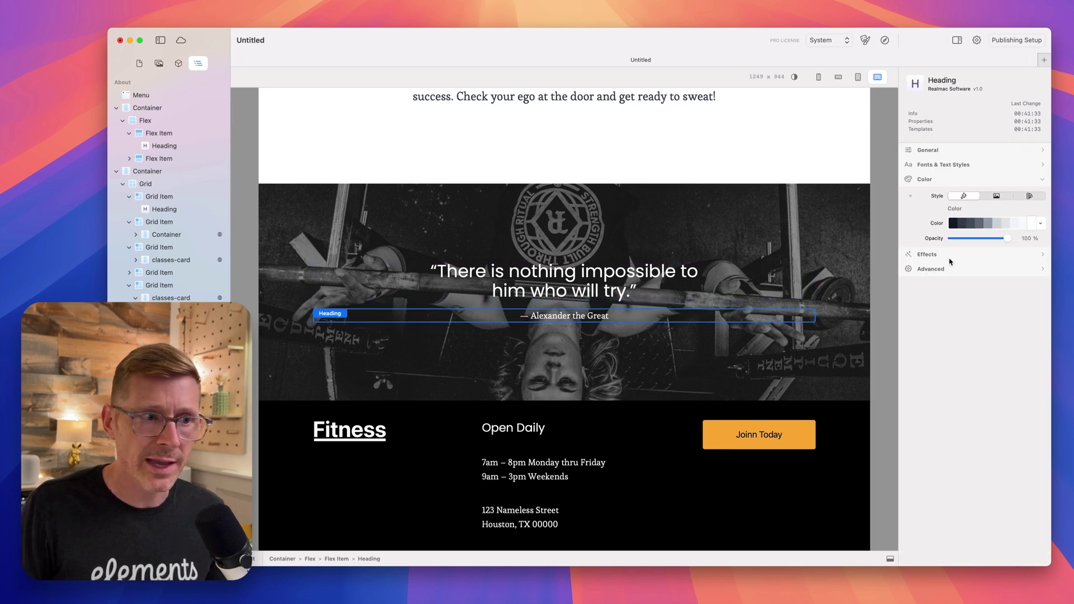
left_click(348, 289)
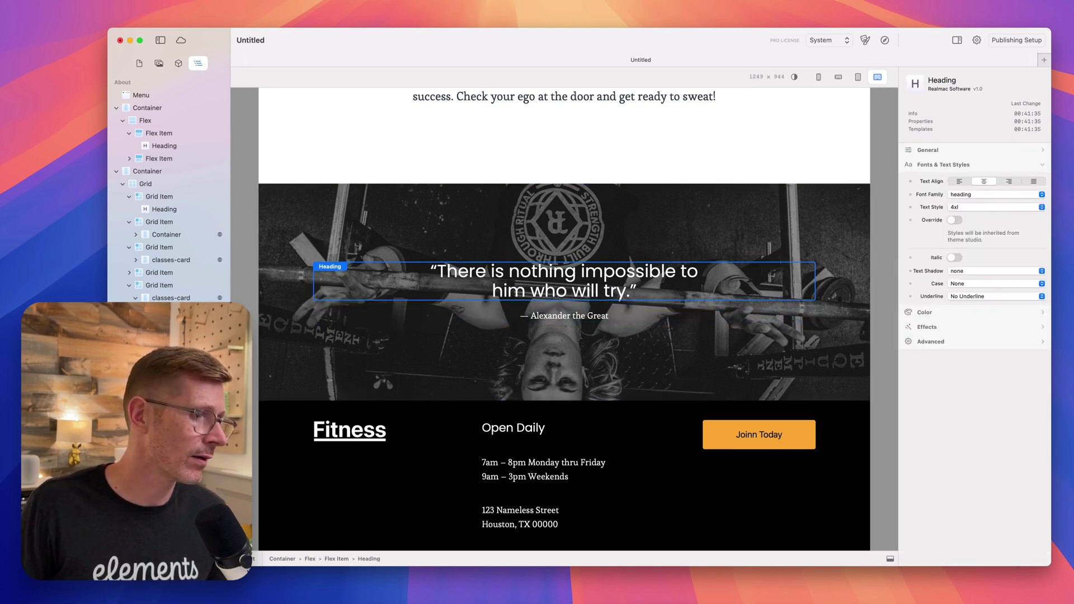
left_click(347, 317)
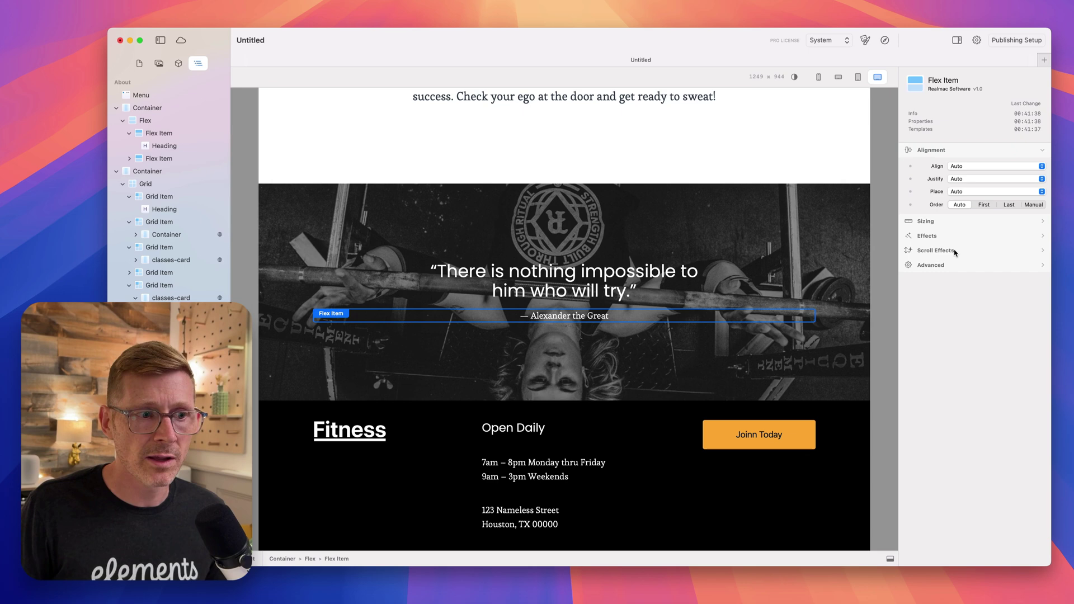
left_click(955, 211)
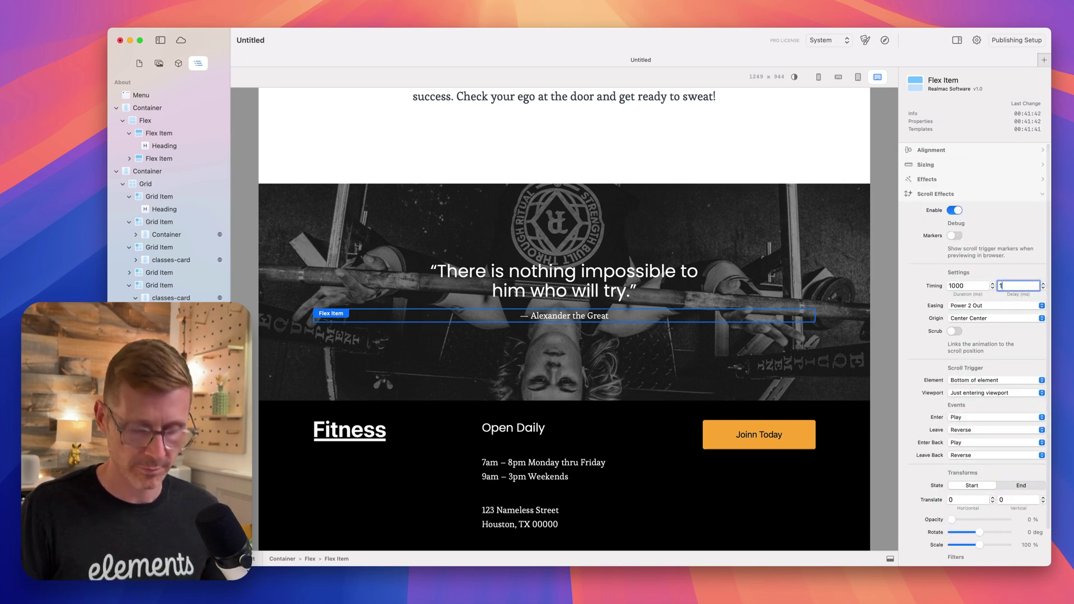
key("BackSpace")
type("2000")
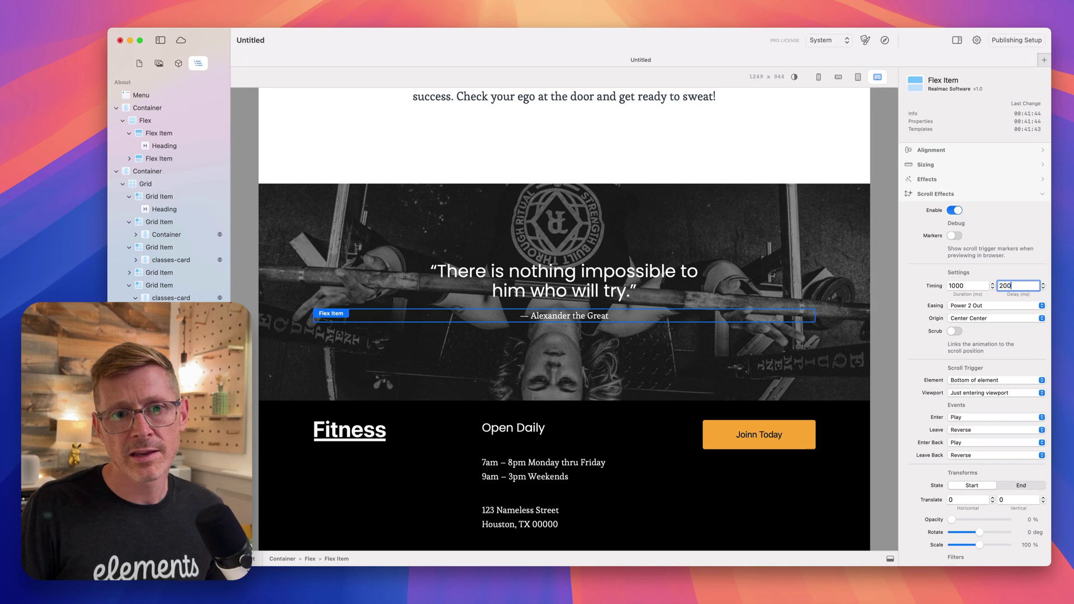
double_click(964, 286)
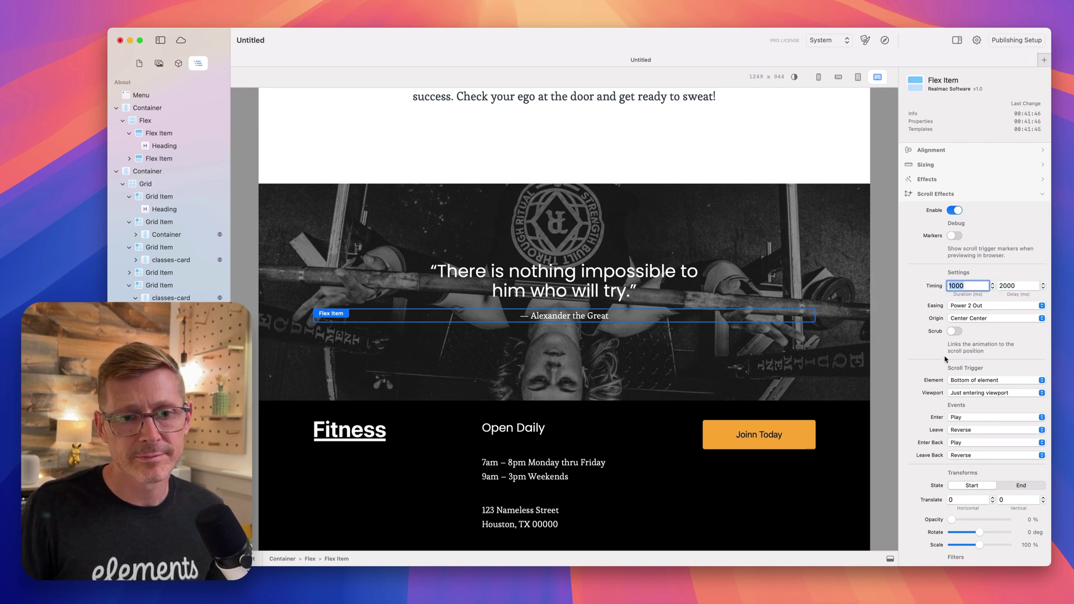
scroll(936, 397, "down", 2)
left_click(884, 40)
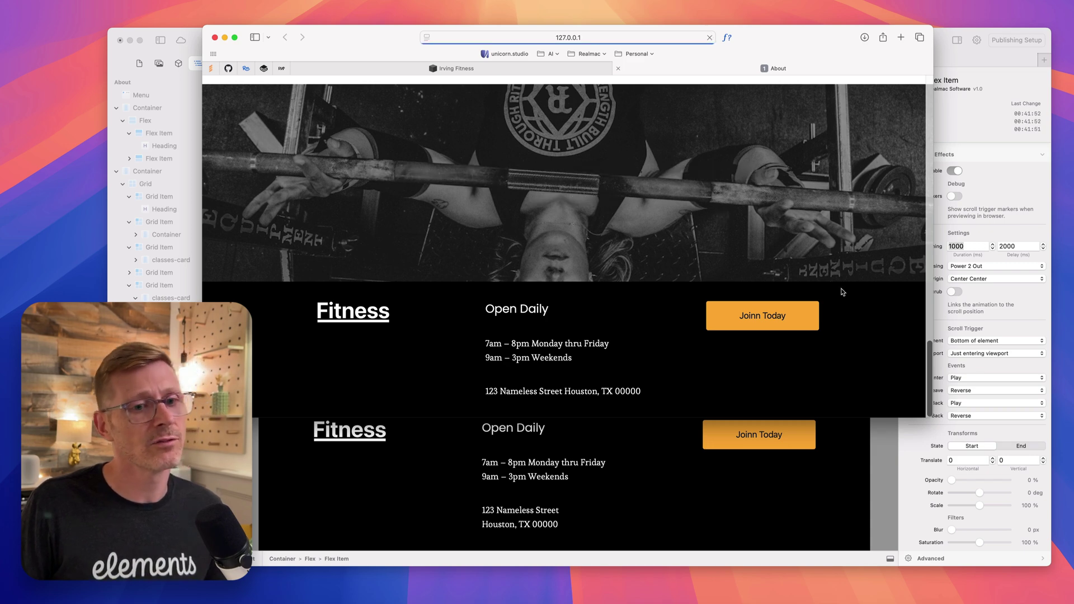
Step: Hide the other windows and enlarge the browser preview window to show more of the page
left_click(926, 417)
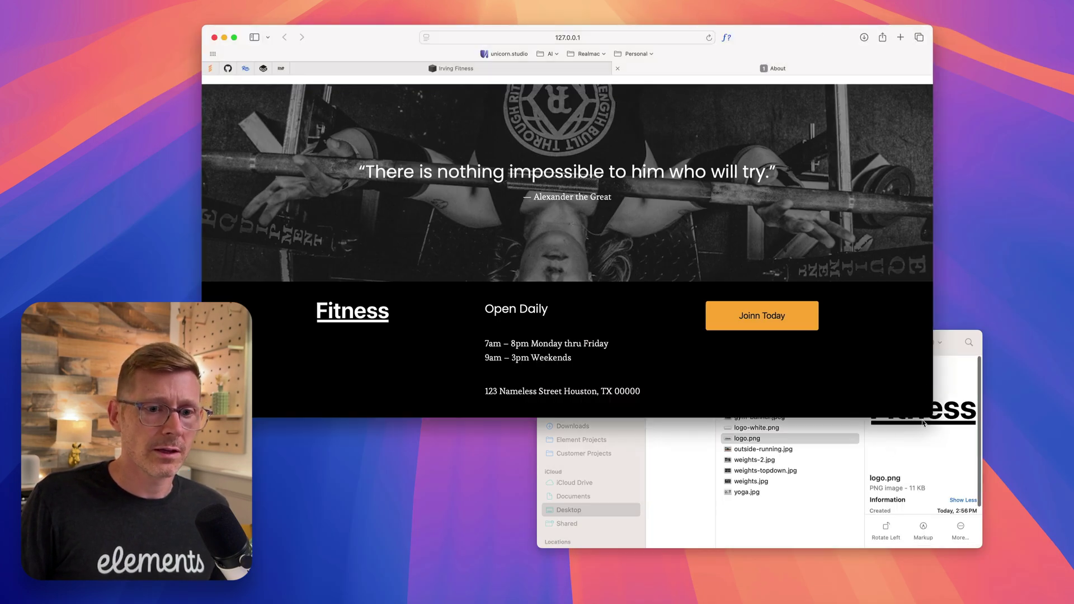
left_click_drag(953, 342, 969, 330)
key("super+h")
left_click_drag(930, 416, 925, 579)
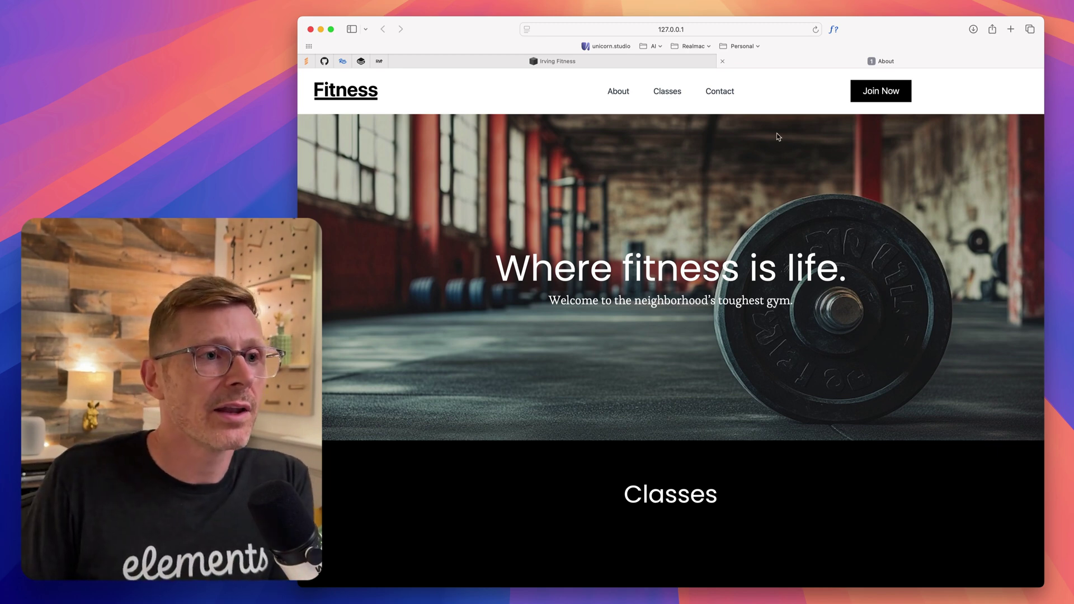
Step: Reload the preview and examine the scroll animations from the hero through the class cards to the quote section and back
left_click(815, 28)
left_click(816, 28)
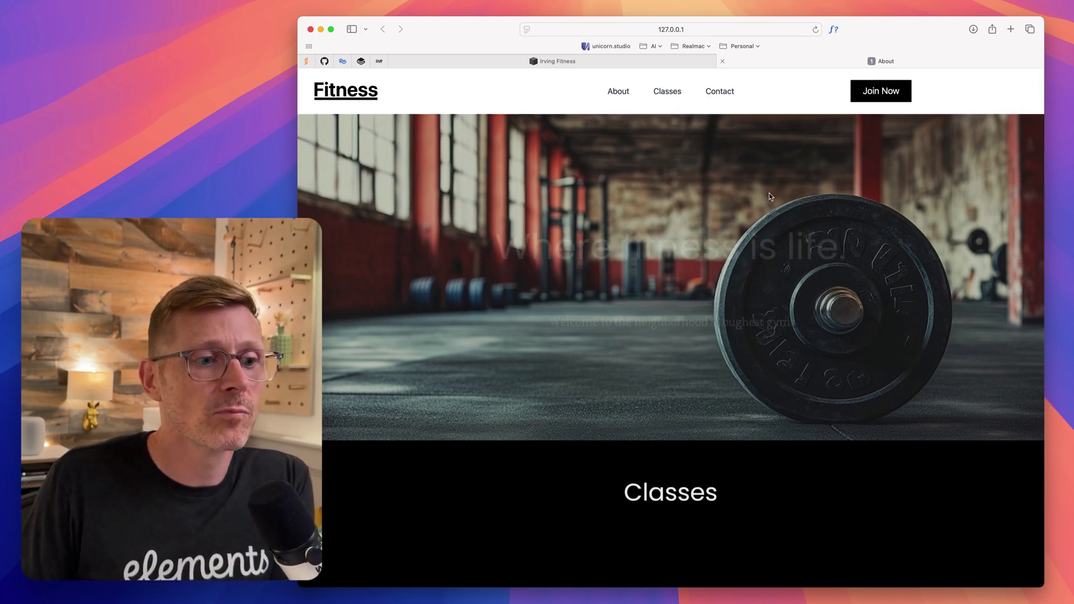
scroll(747, 257, "down", 10)
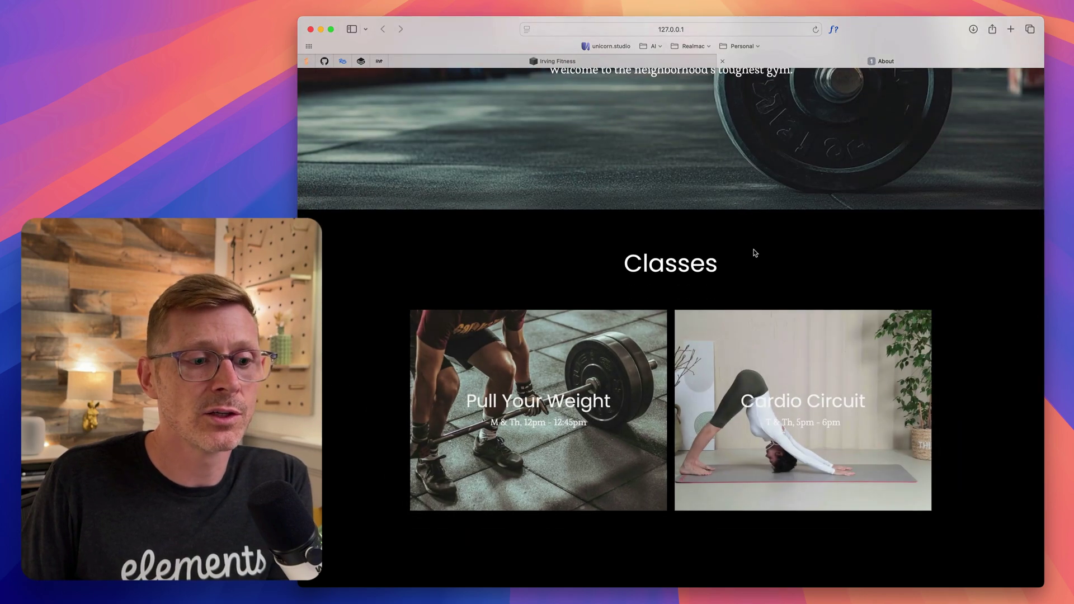
scroll(750, 269, "down", 5)
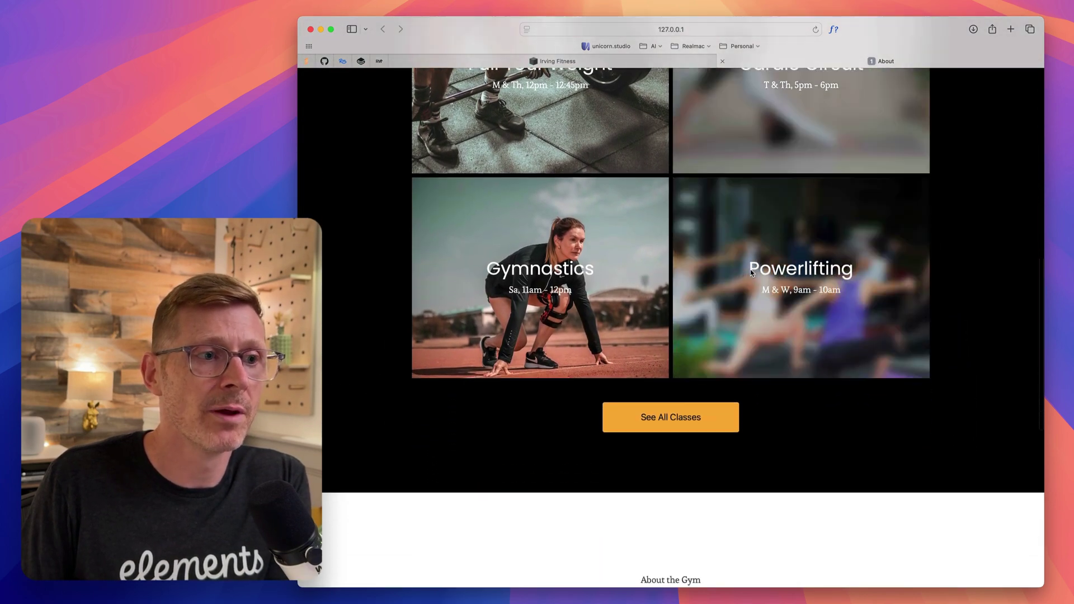
scroll(750, 272, "up", 4)
scroll(750, 273, "down", 12)
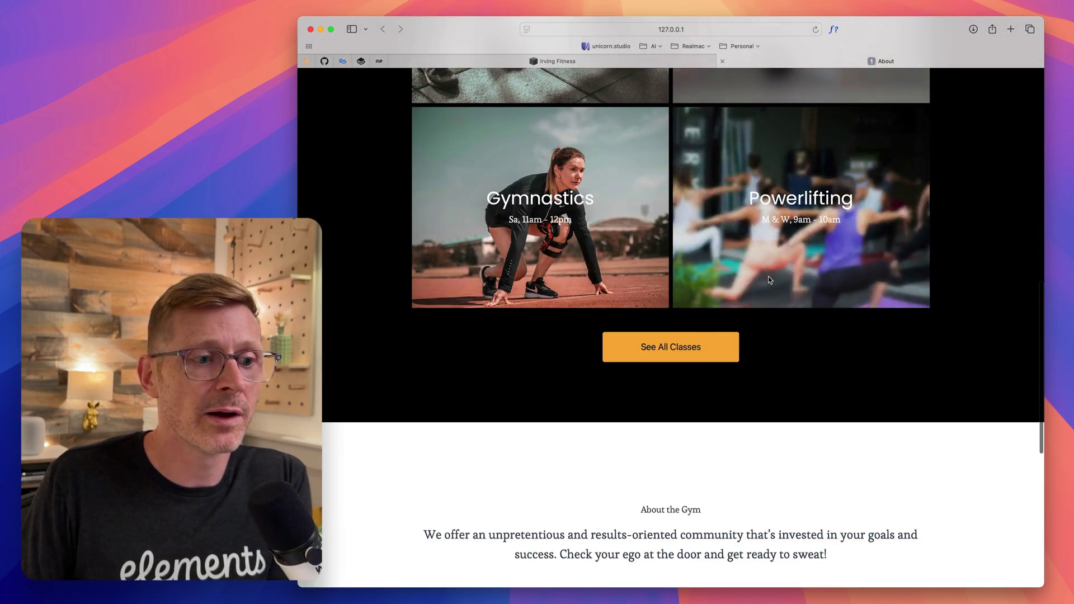
scroll(770, 280, "down", 8)
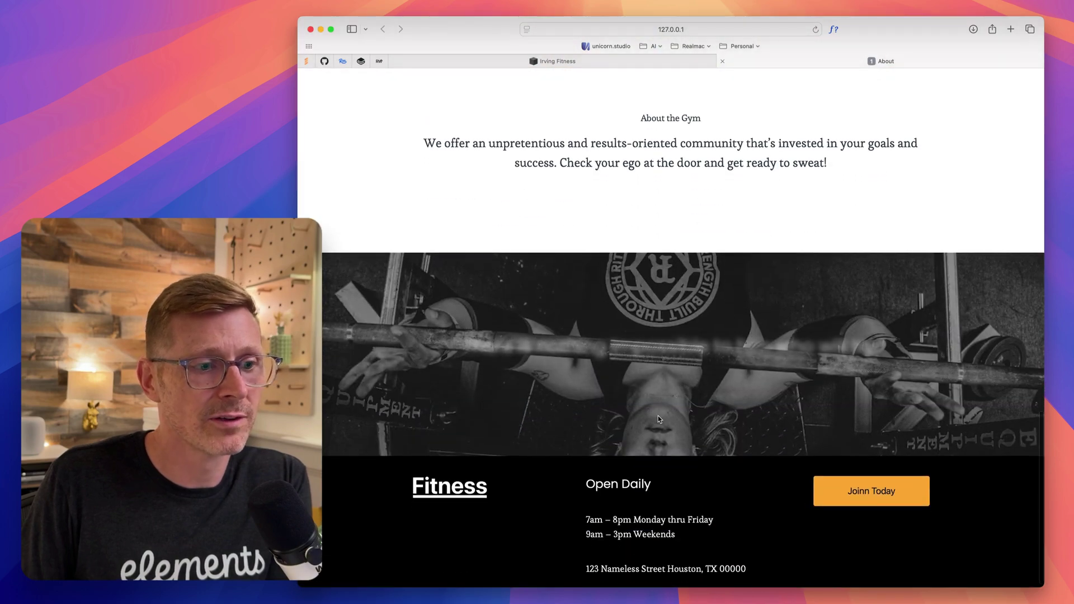
scroll(716, 387, "down", 2)
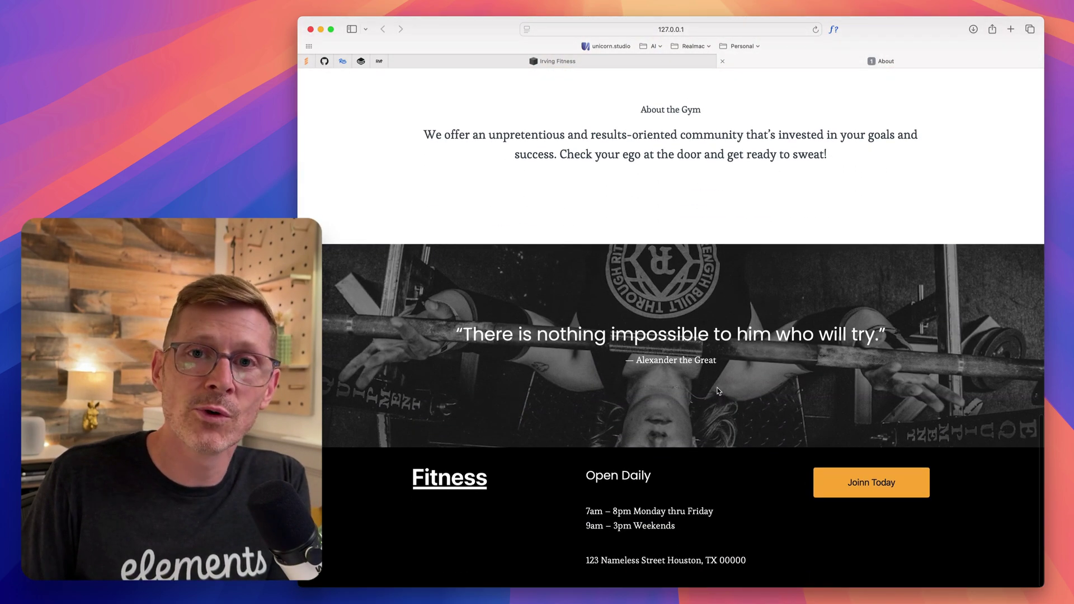
scroll(714, 386, "up", 20)
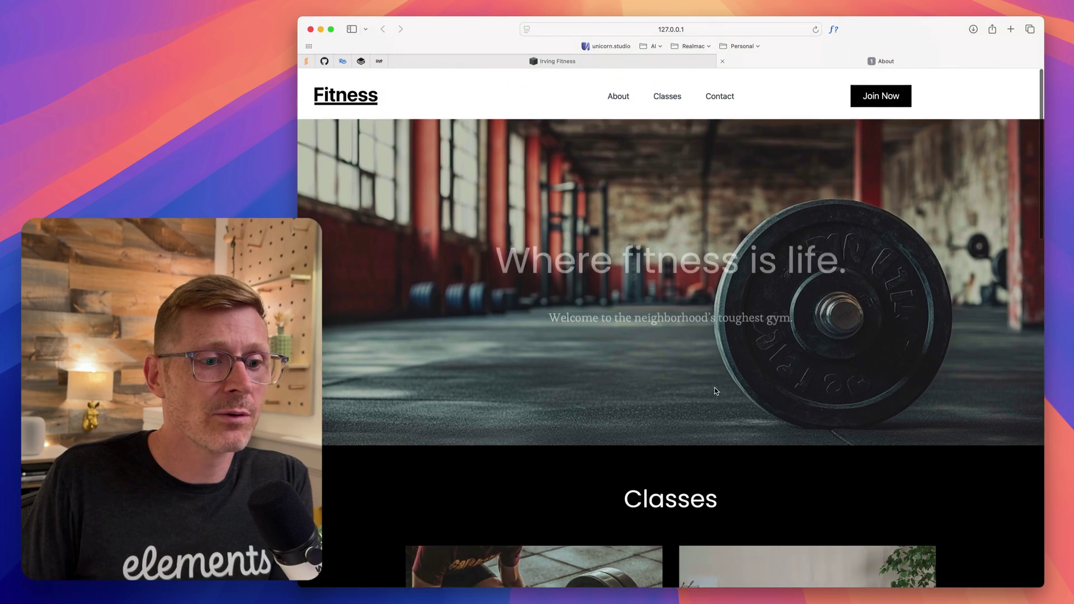